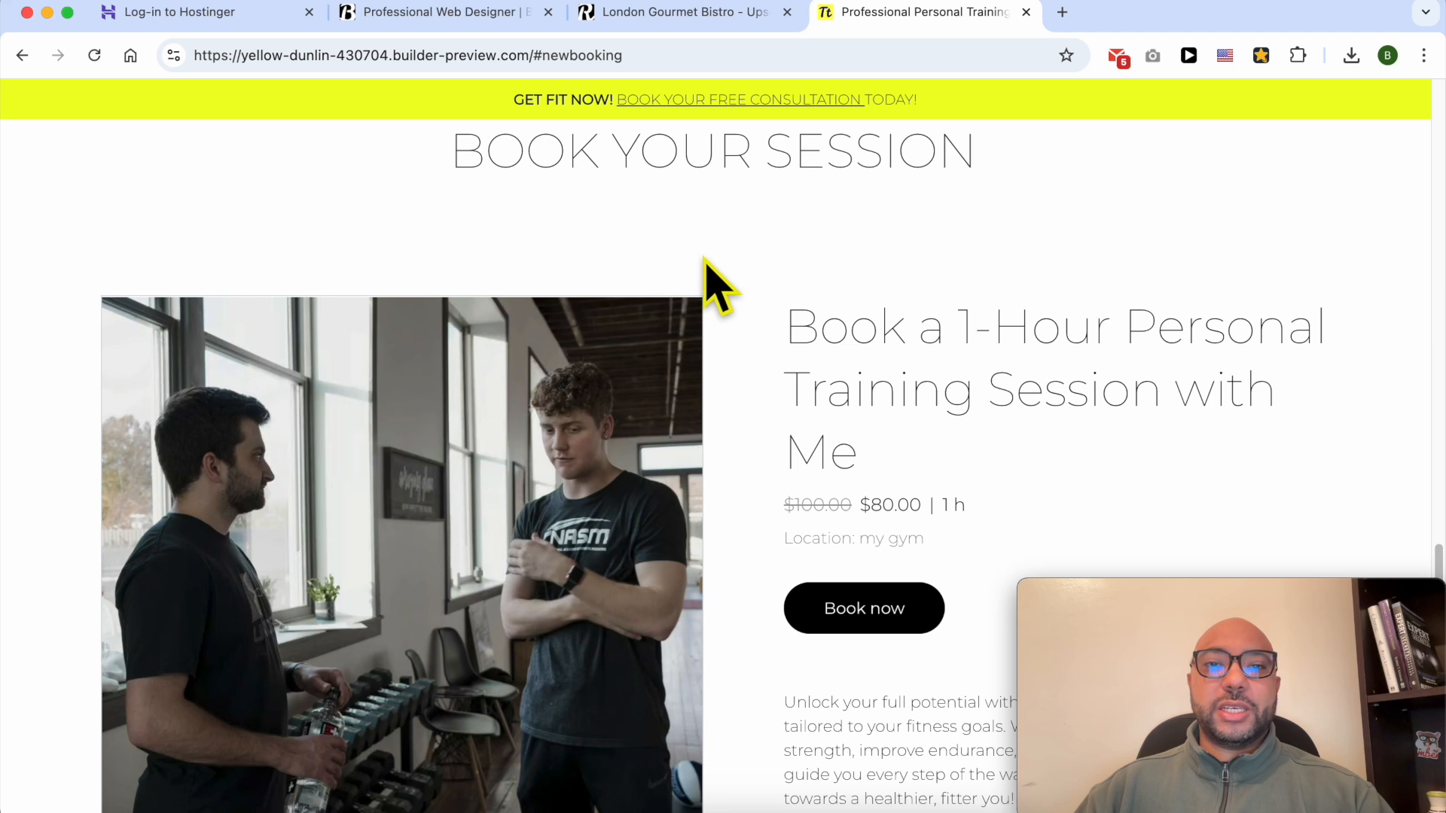
# Select December 21, 2024 at 05:00 PM for the 1-hour personal training session and proceed to checkout.
pyautogui.tripleClick(891, 342)
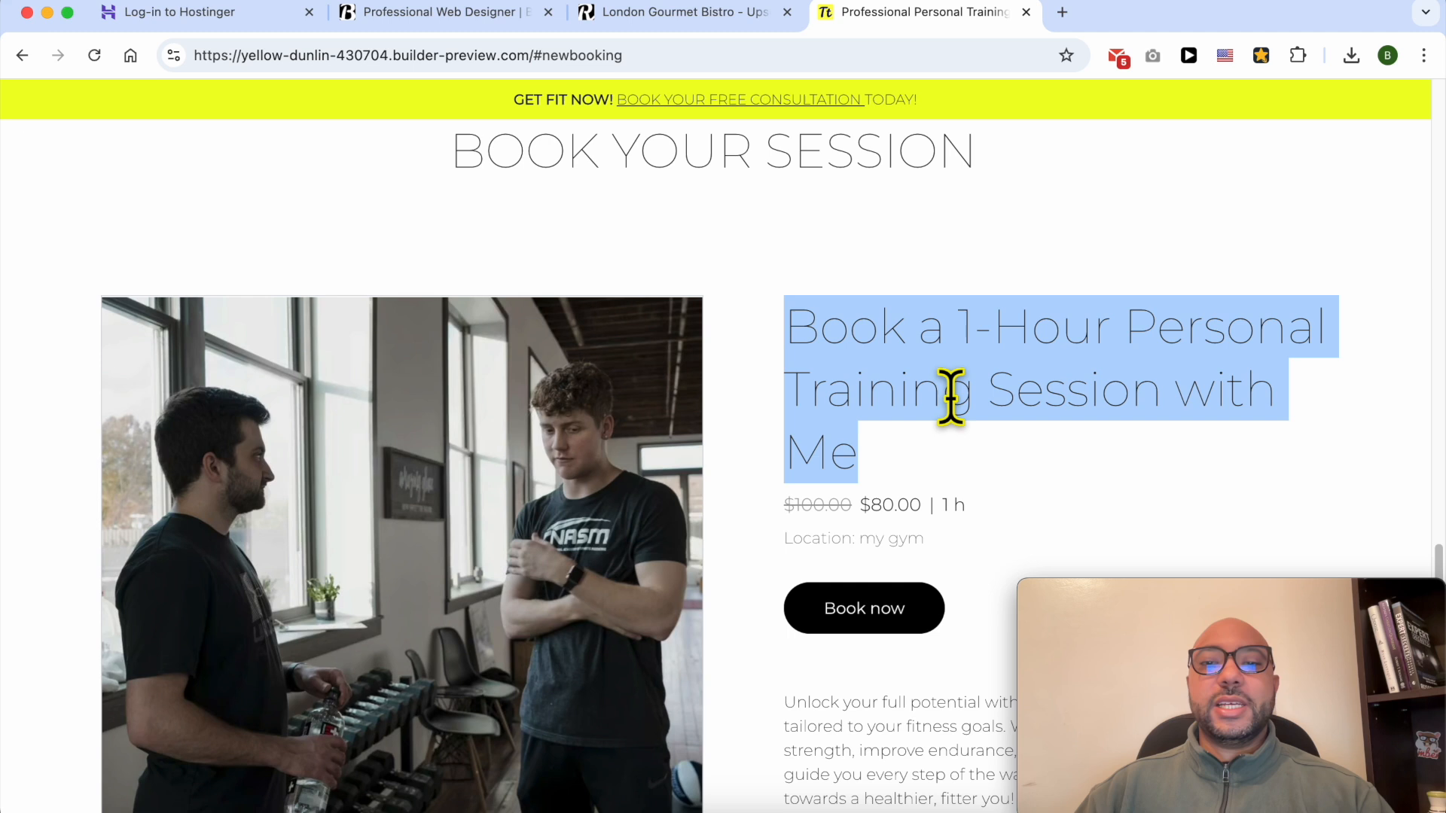
pyautogui.click(858, 621)
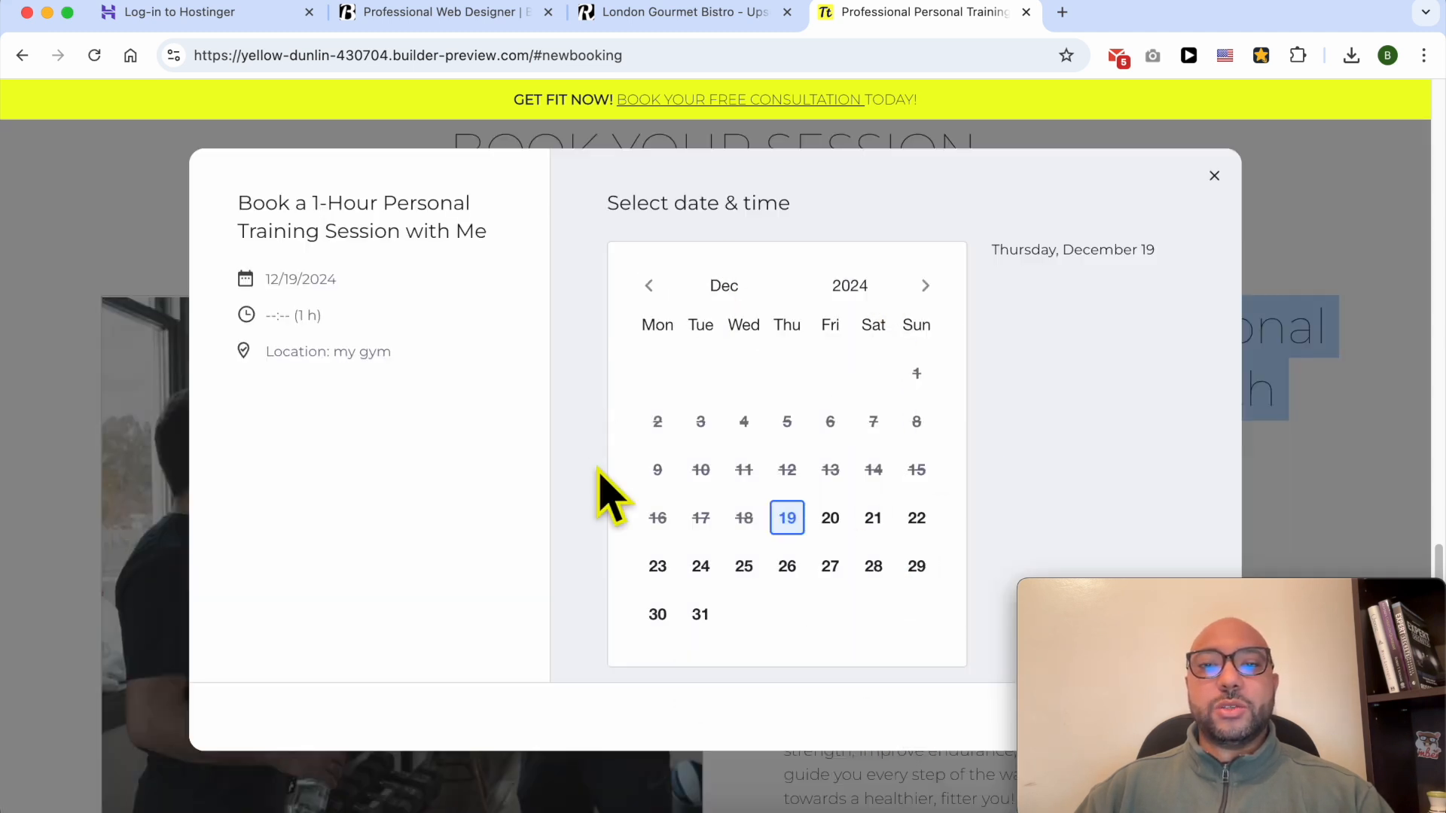
pyautogui.click(830, 518)
pyautogui.click(873, 518)
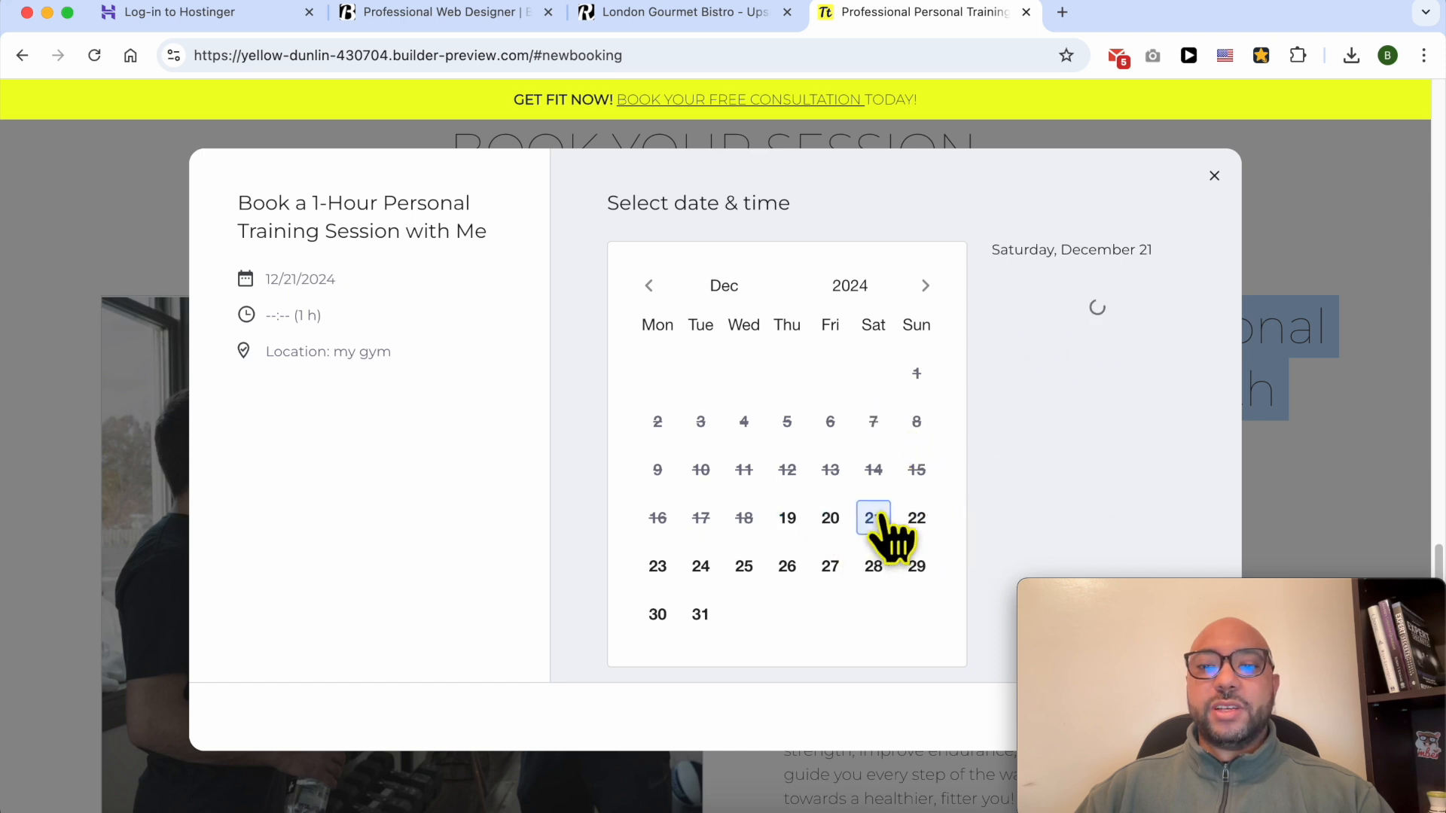
pyautogui.click(1110, 320)
pyautogui.click(1118, 369)
pyautogui.moveTo(1197, 595); pyautogui.dragTo(180, 595)
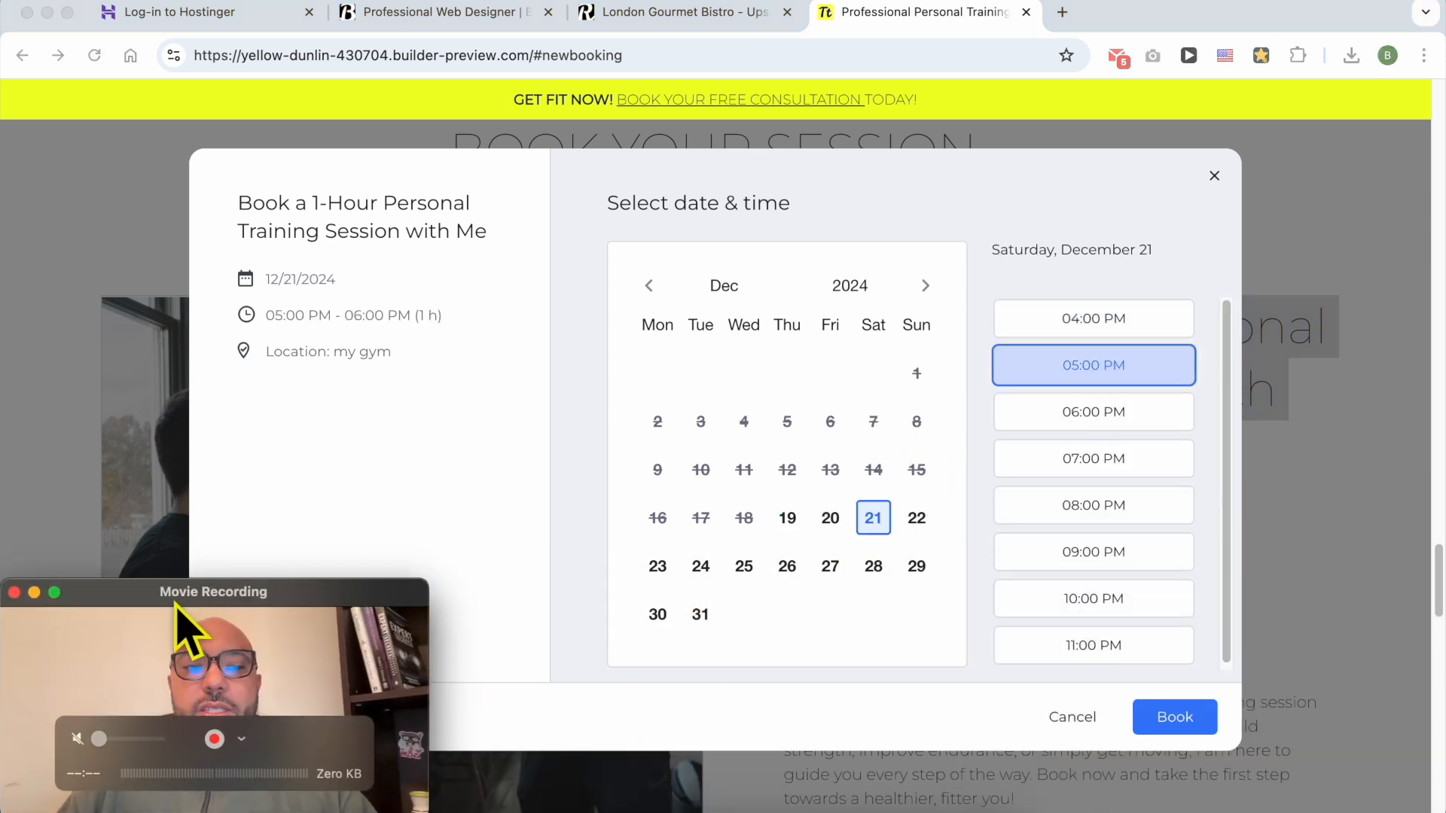
pyautogui.click(1178, 722)
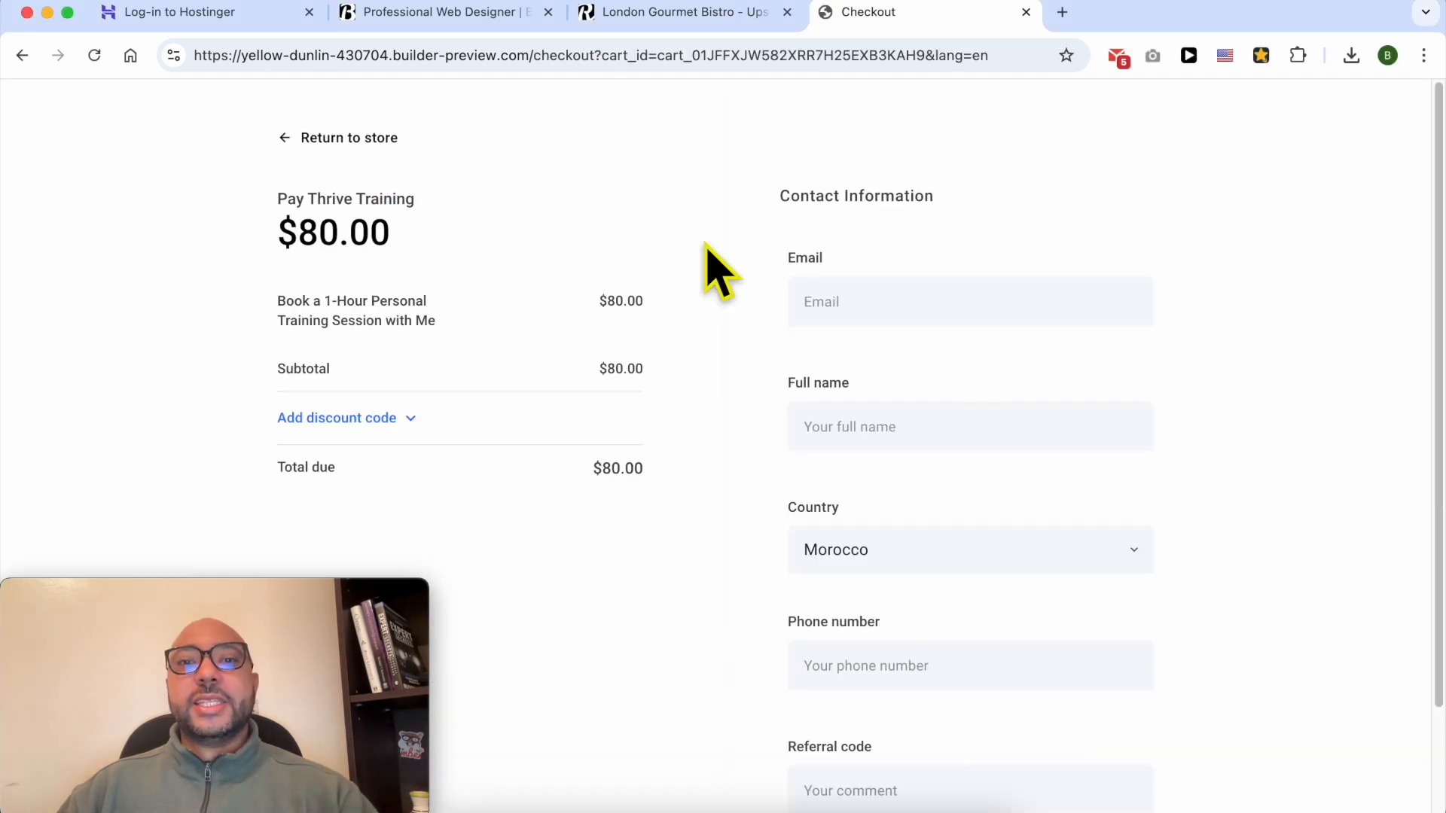
# Switch to the London Gourmet Bistro site, open its table reservation page and view the Book a Table for 2 details.
pyautogui.click(642, 15)
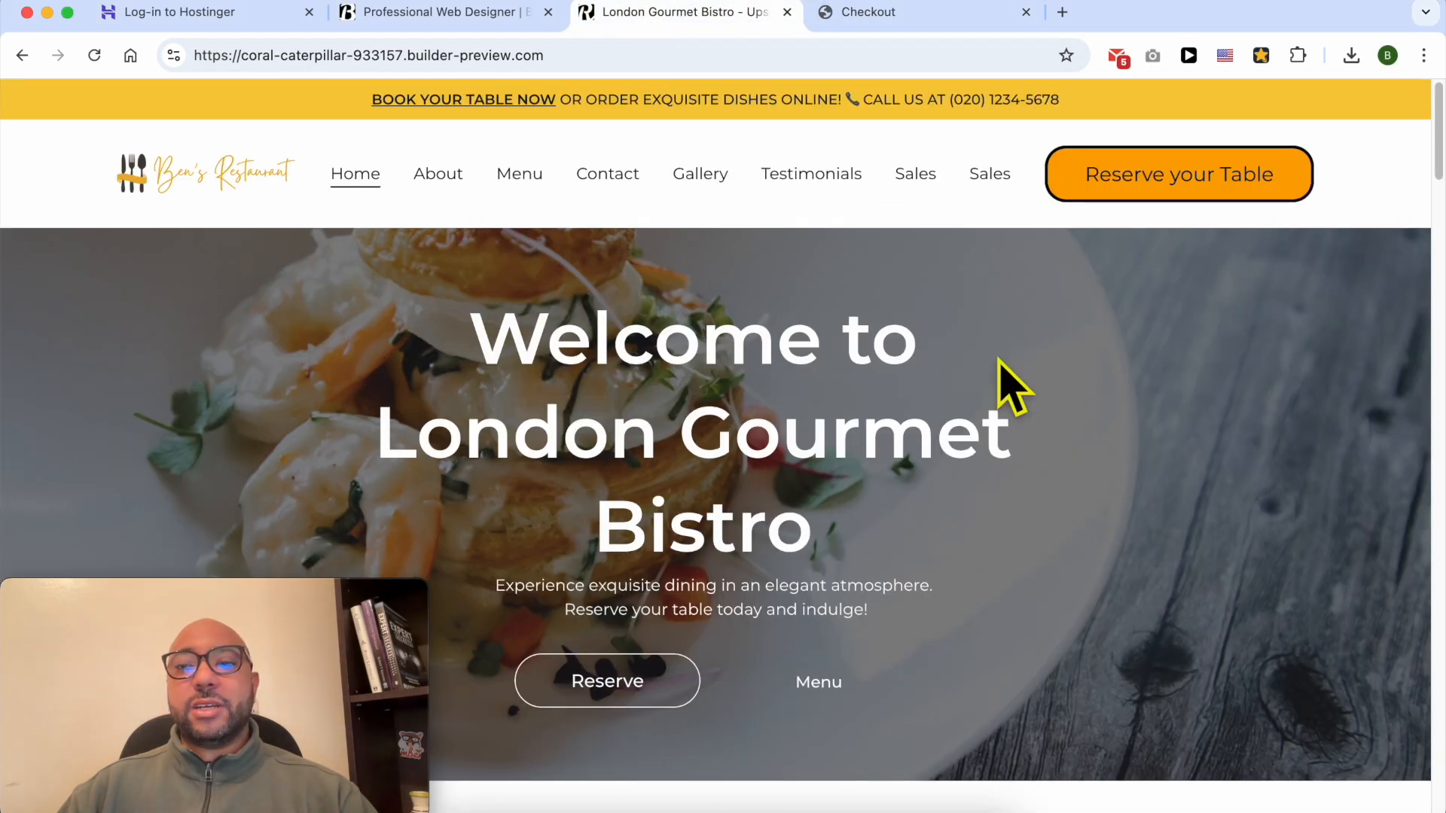
pyautogui.scroll(-1, 806, 339)
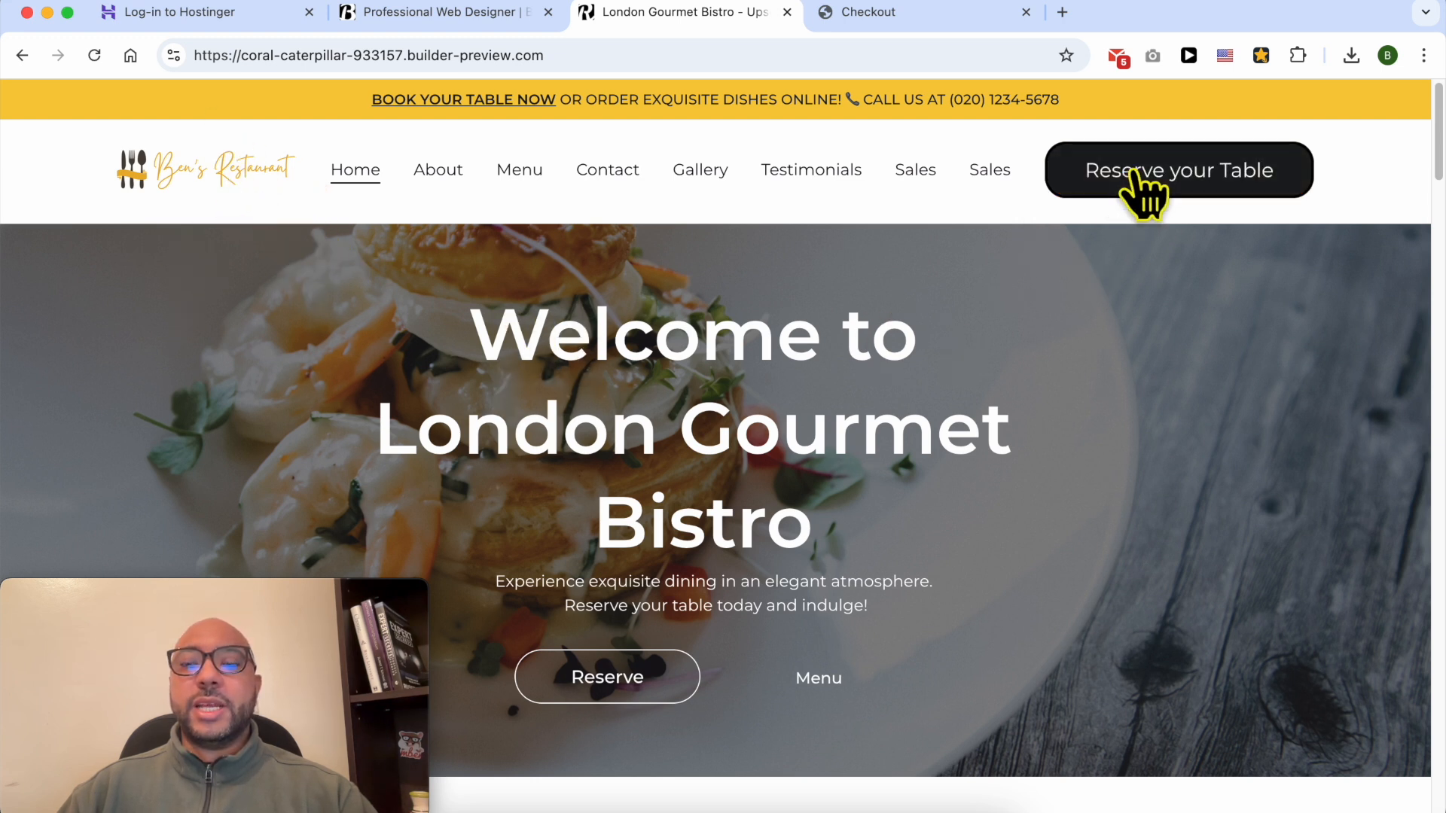
pyautogui.click(1142, 194)
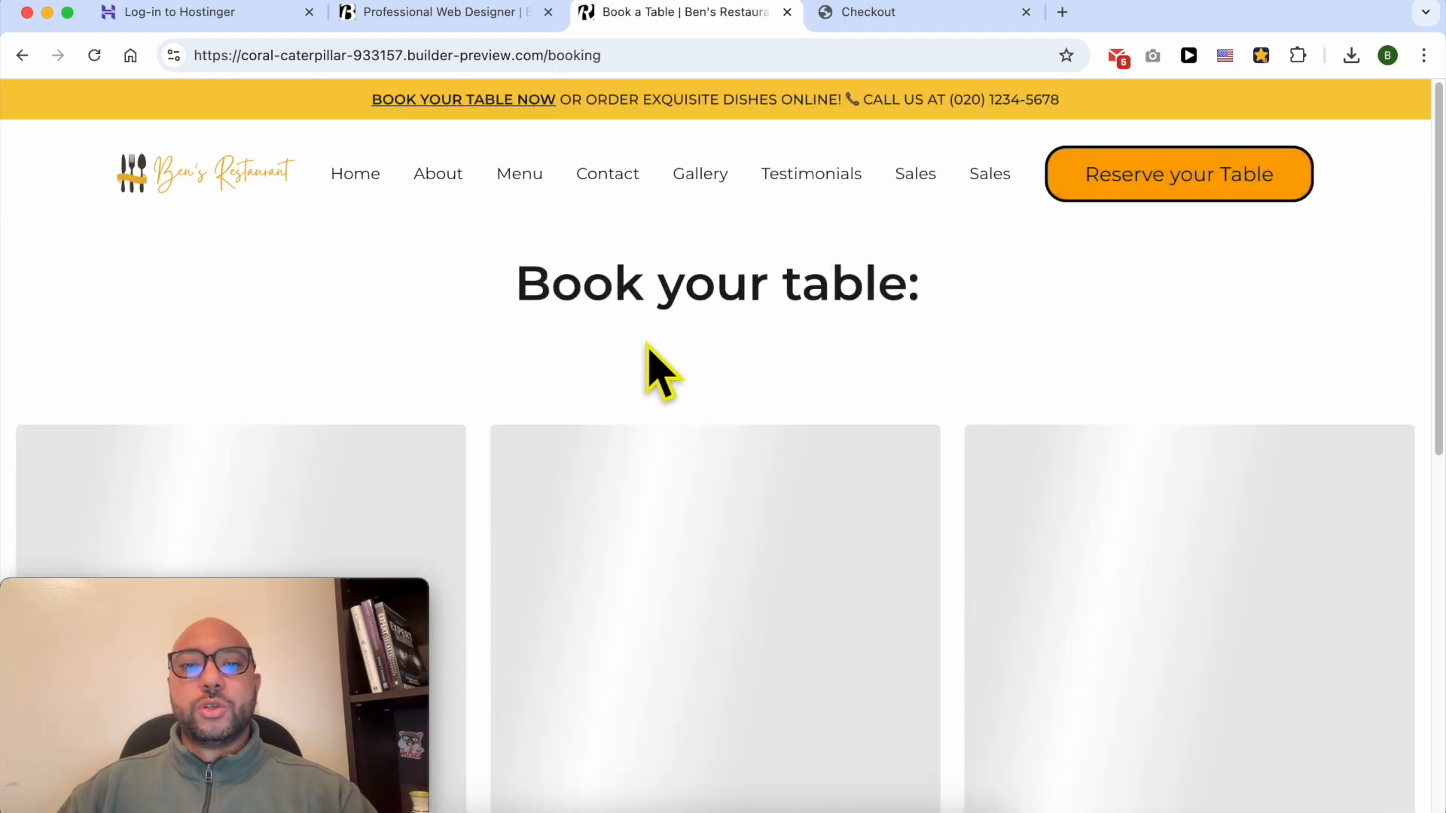
pyautogui.scroll(-3, 459, 361)
pyautogui.scroll(-3, 478, 316)
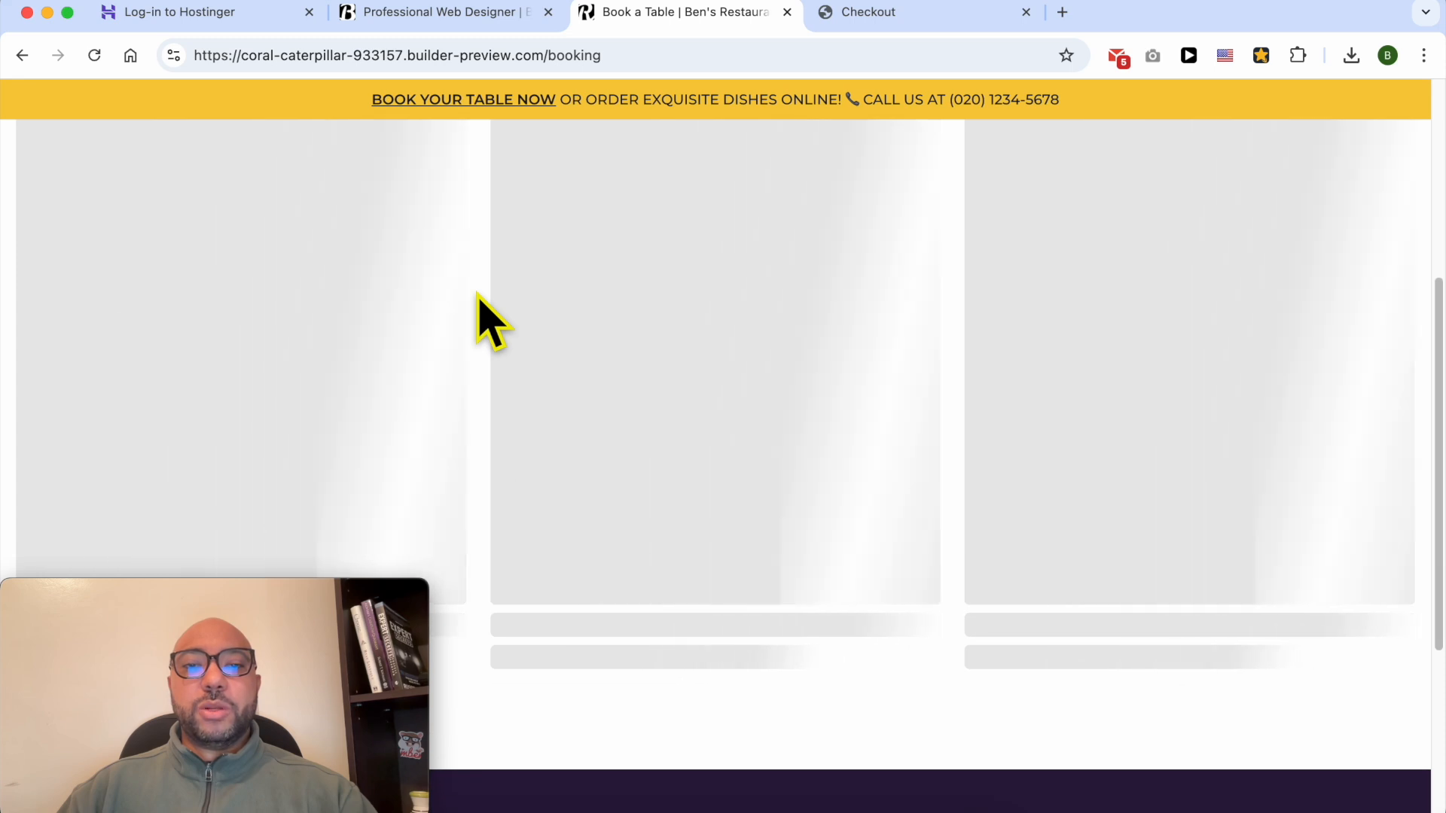
pyautogui.scroll(-1, 444, 452)
pyautogui.moveTo(302, 603); pyautogui.dragTo(1314, 21)
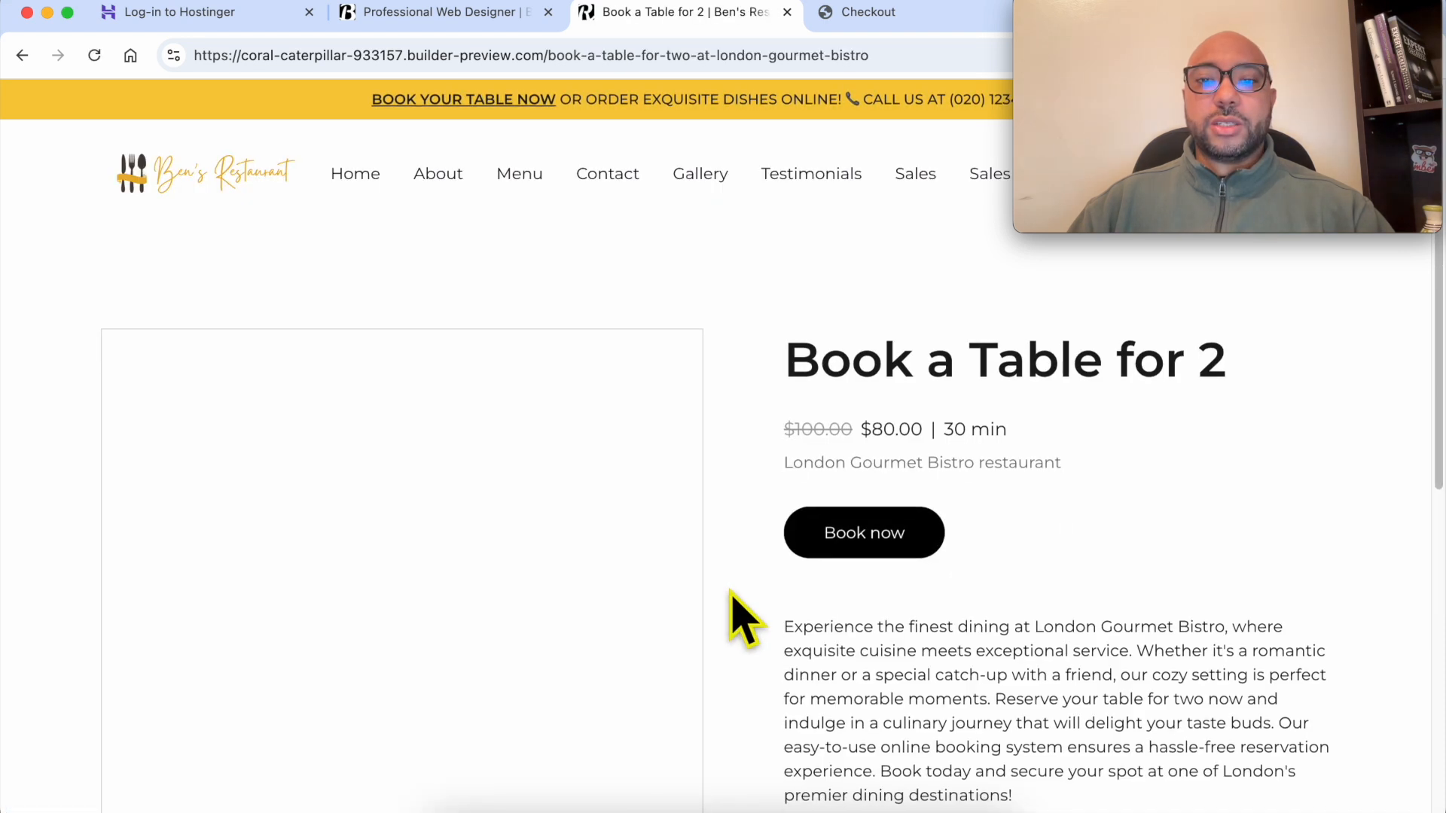
# Return to the table list and book the table for 2 on December 21, 2024, proceeding to checkout.
pyautogui.click(22, 55)
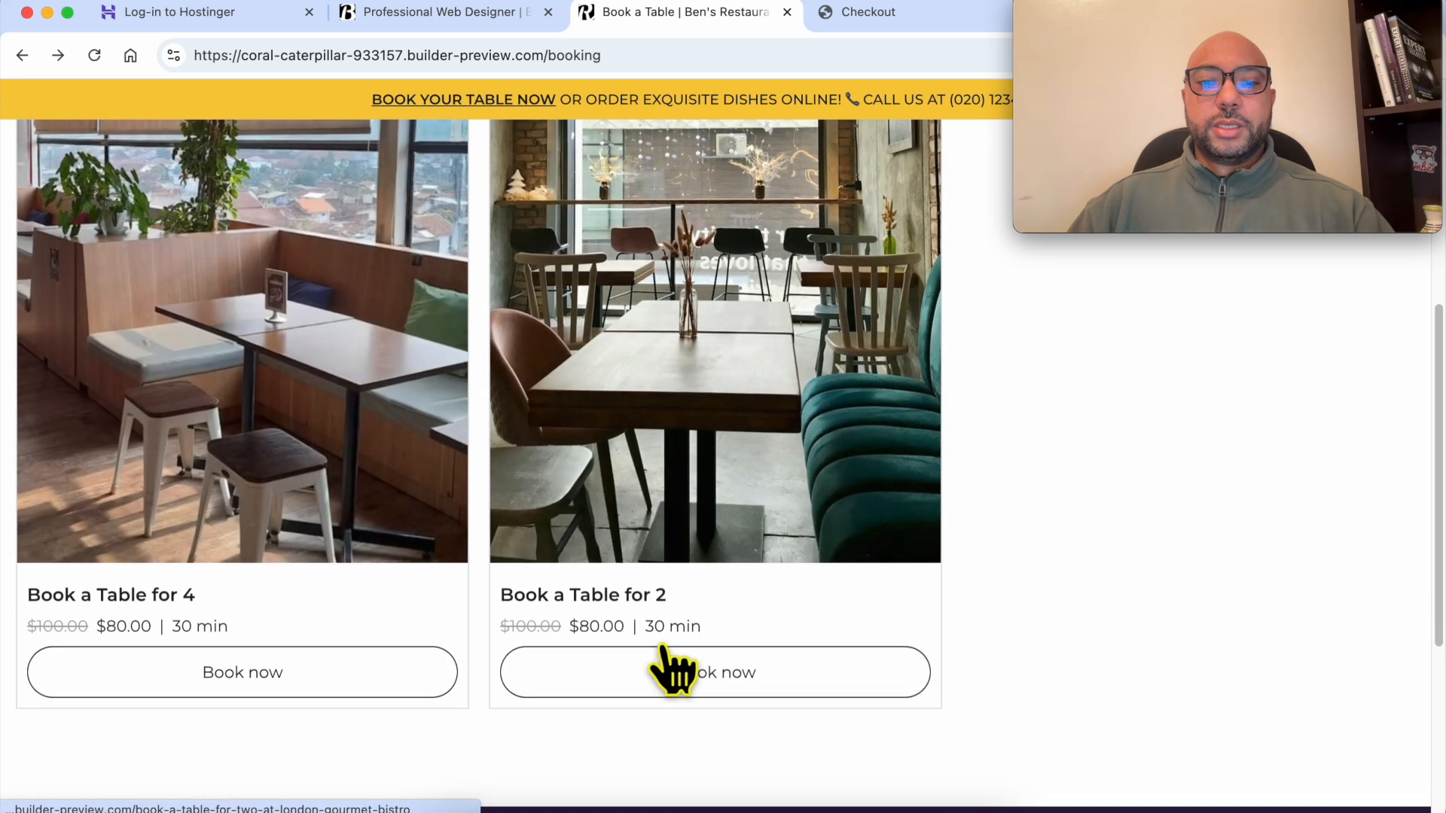
pyautogui.click(664, 655)
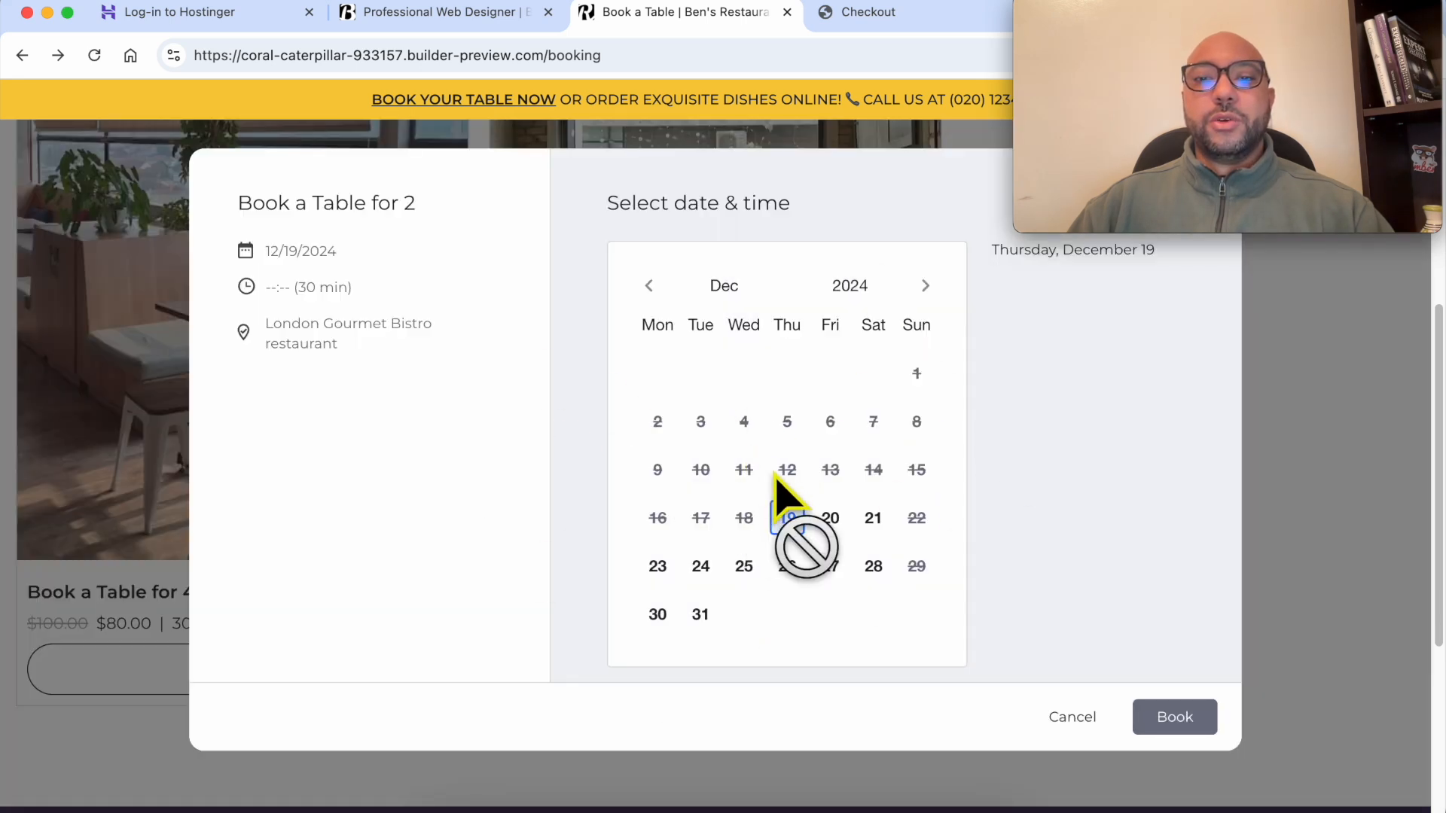
pyautogui.click(888, 529)
pyautogui.click(1133, 369)
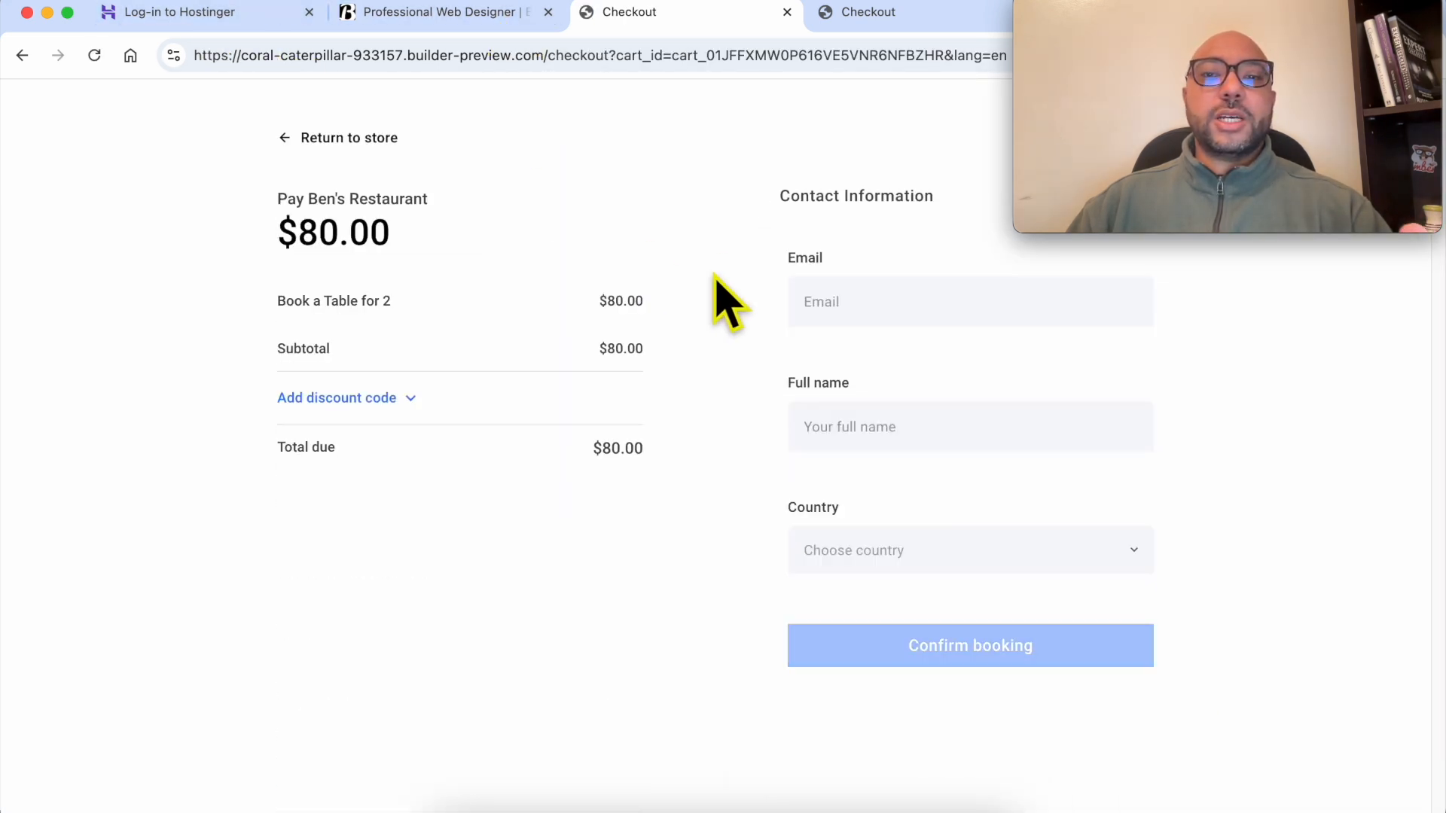
# Switch to the Hostinger panel and find darkgrey-cattle-320534.builder-preview.com in the list of websites.
pyautogui.click(214, 17)
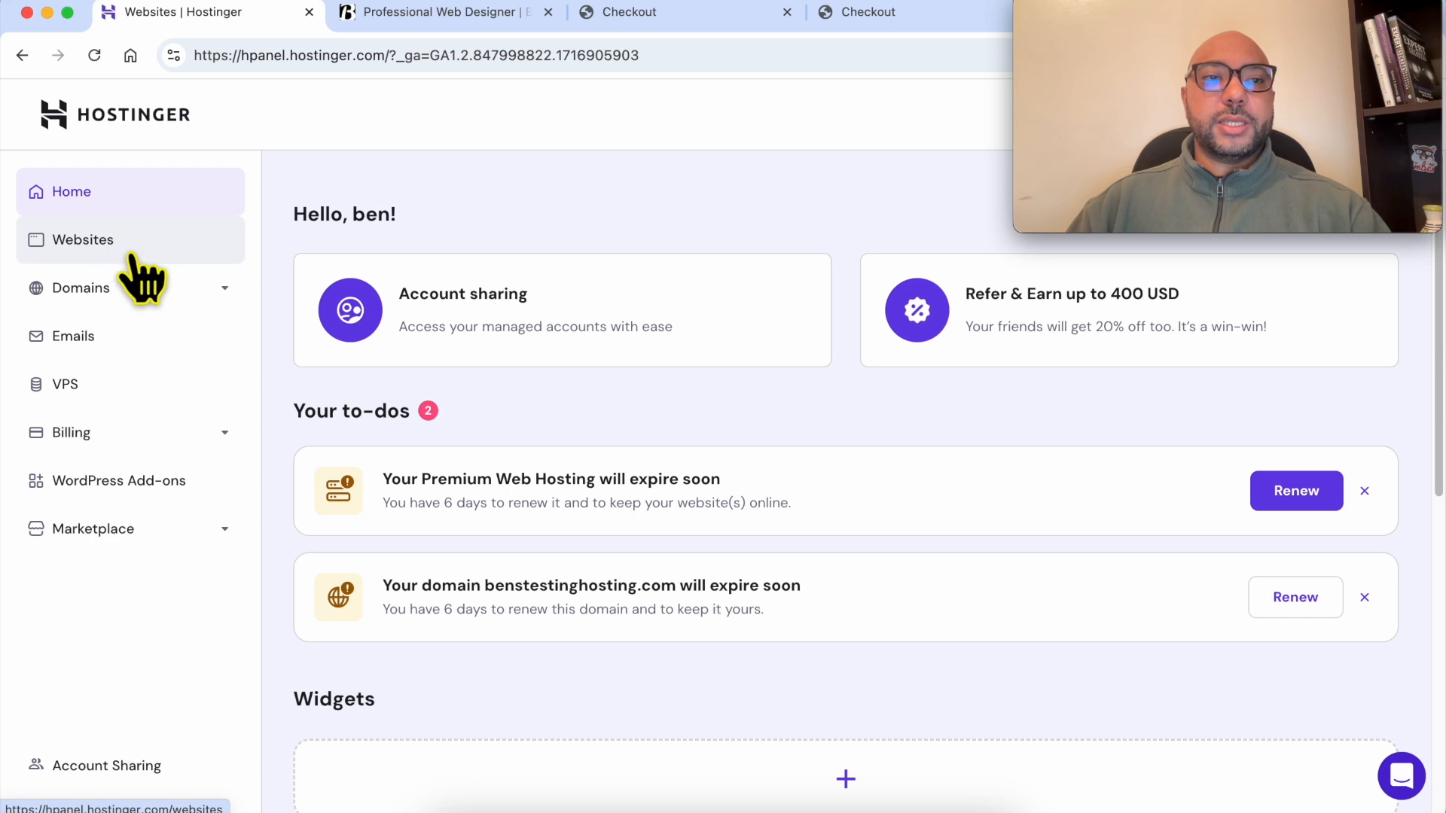
pyautogui.click(143, 279)
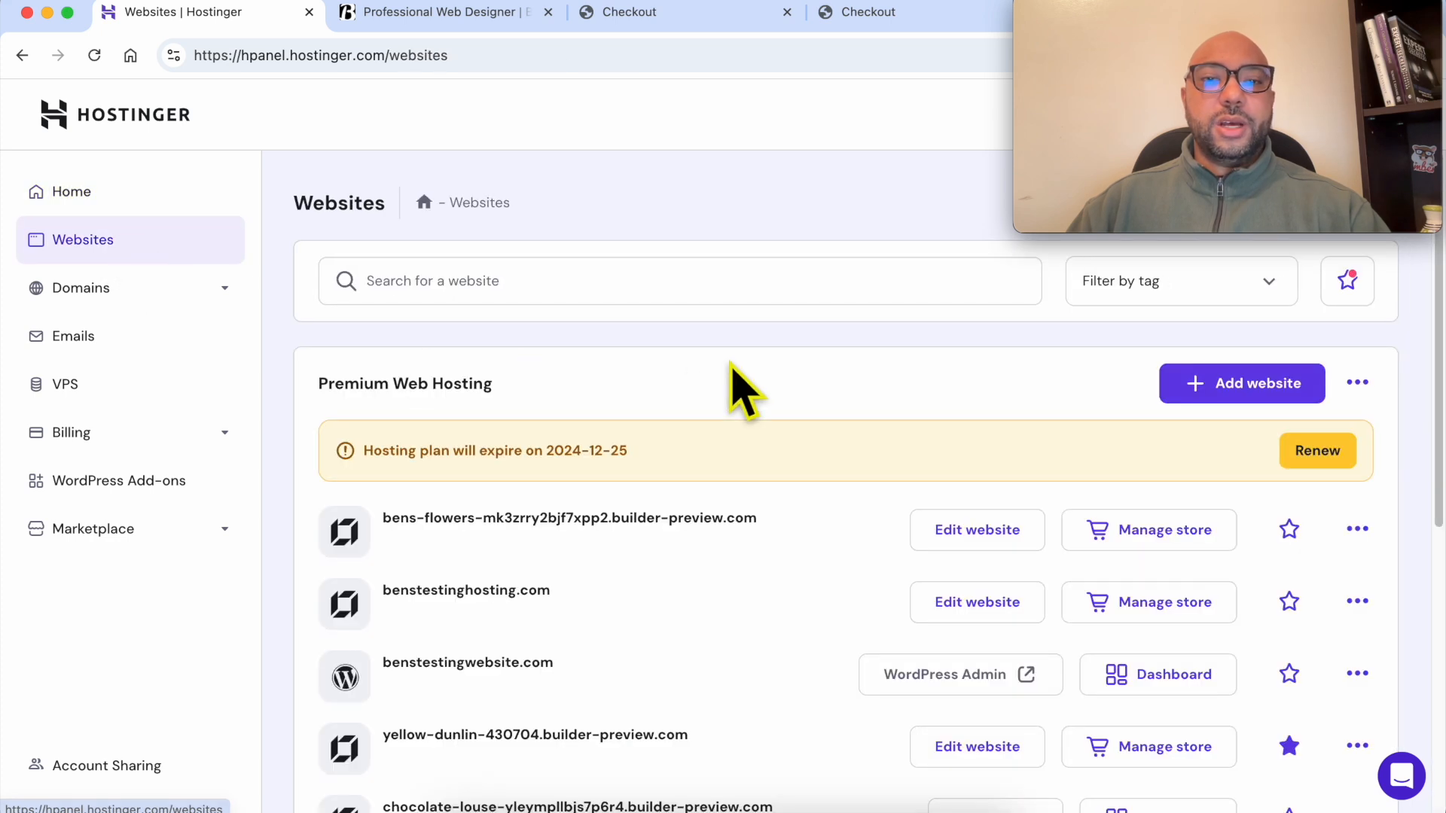
pyautogui.scroll(-6, 764, 383)
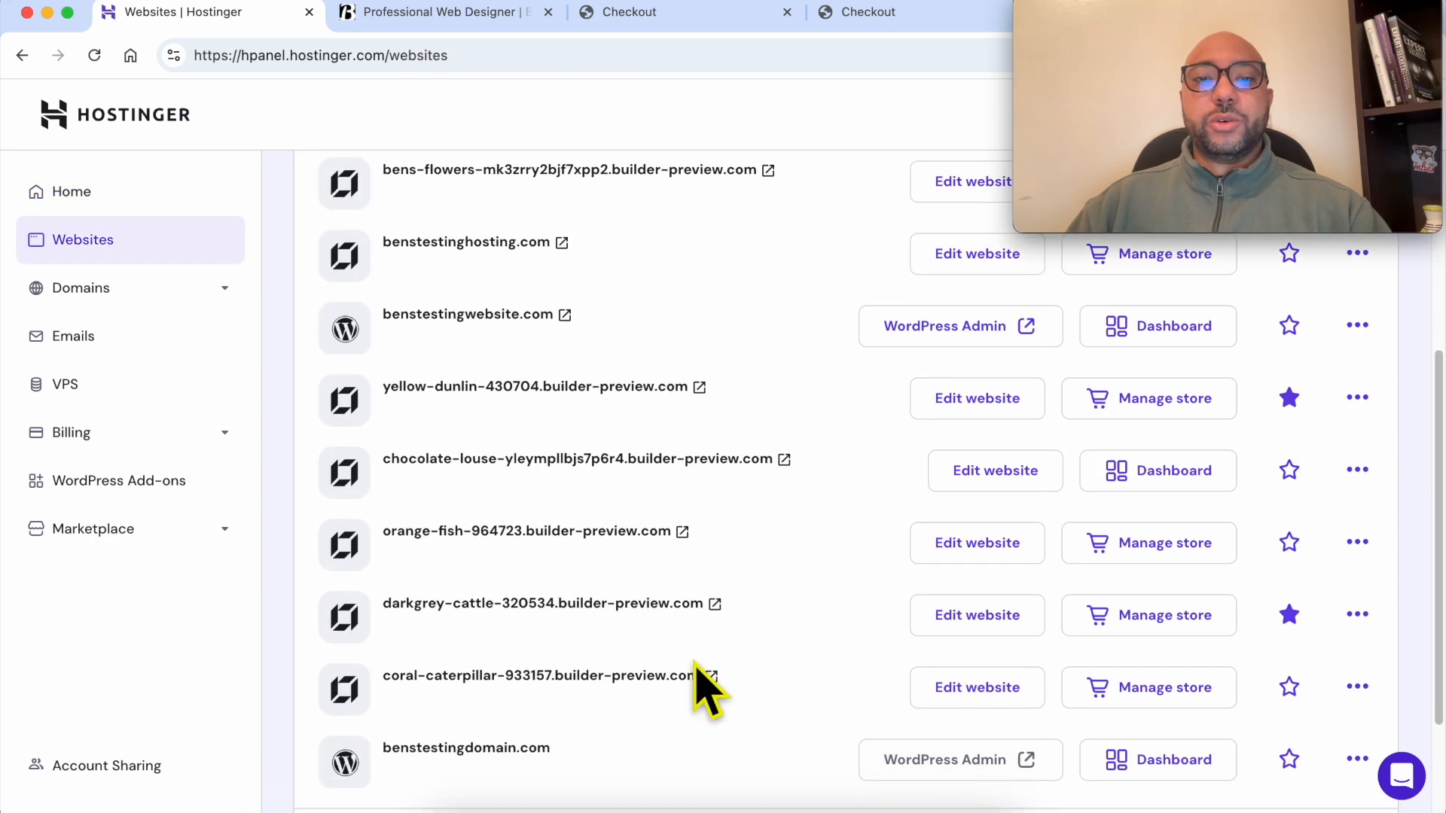
pyautogui.scroll(-1, 764, 410)
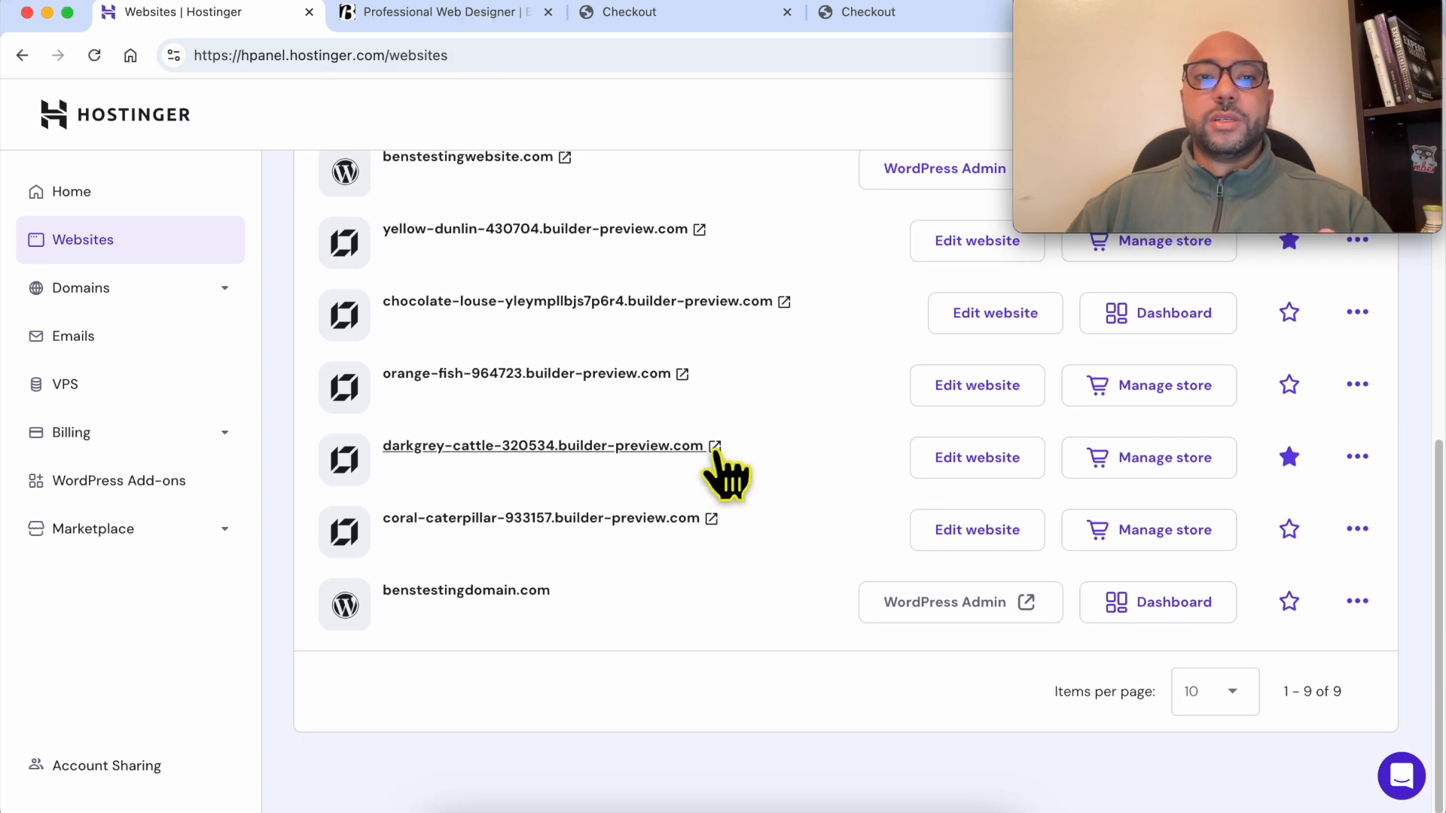
# View the web designer portfolio site from its home section down to the contact form and footer.
pyautogui.click(431, 19)
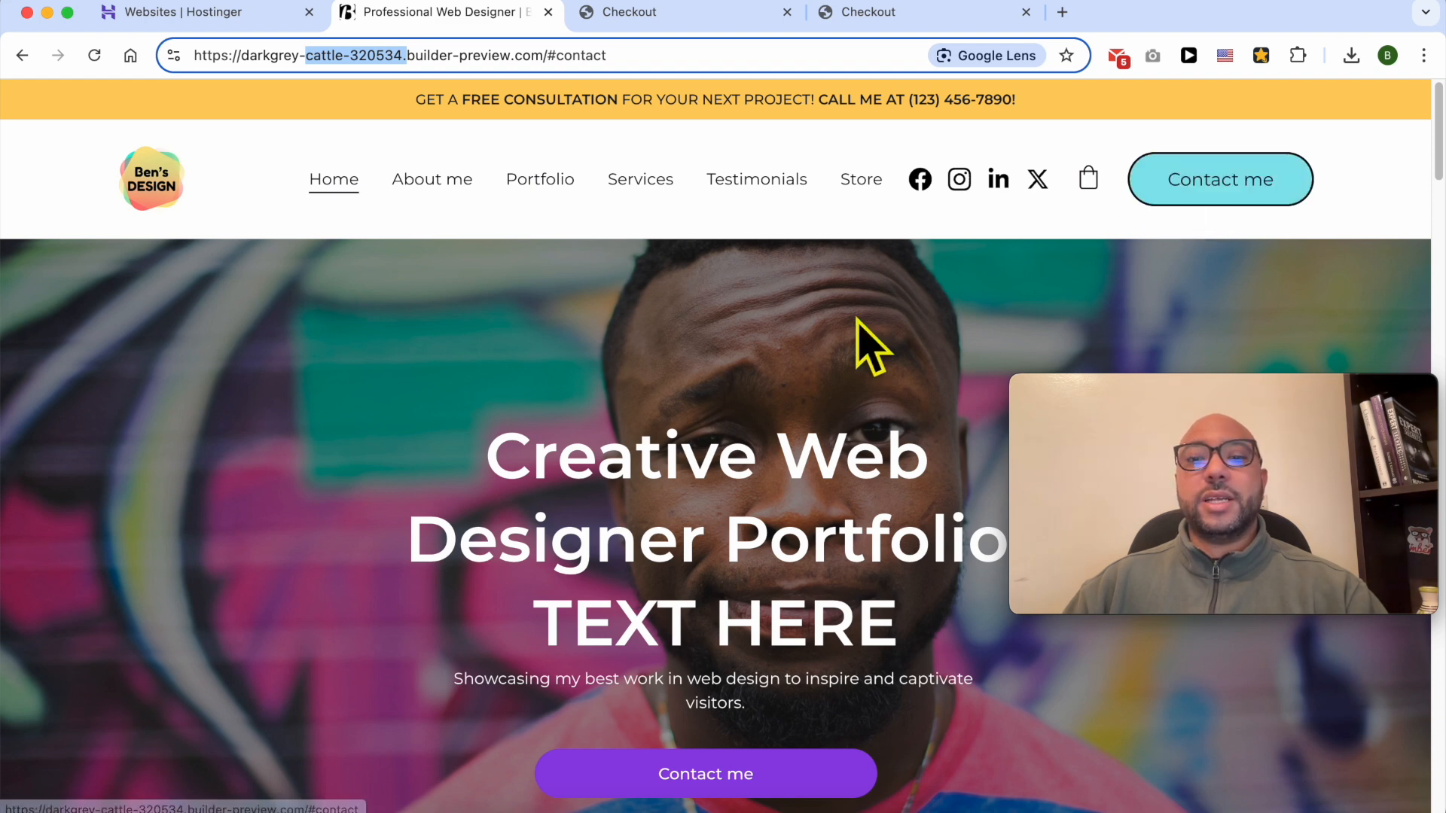
pyautogui.scroll(-10, 864, 345)
pyautogui.scroll(-15, 864, 343)
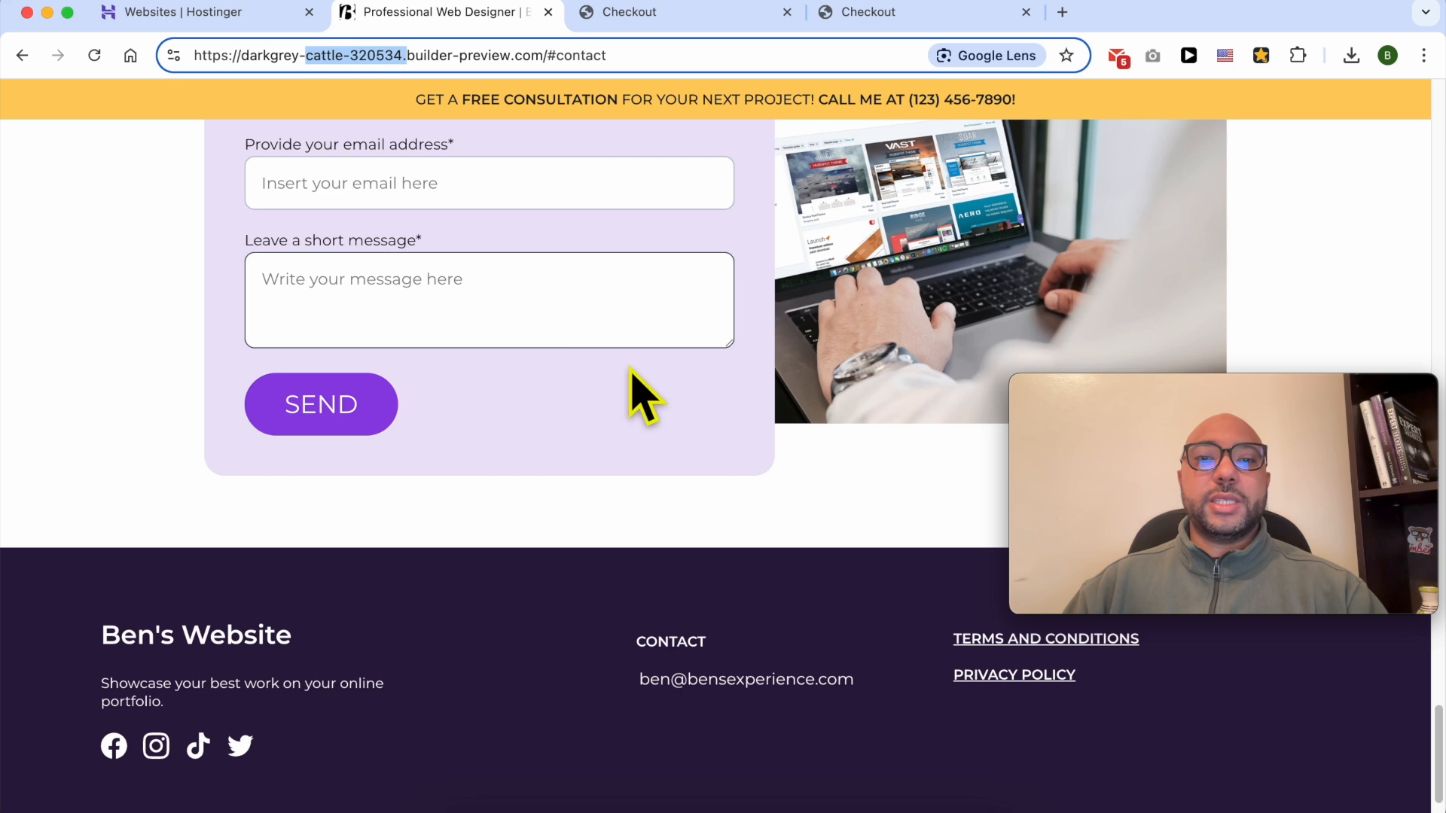
# Return to the Hostinger website list and open the store manager for darkgrey-cattle-320534.builder-preview.com.
pyautogui.click(211, 12)
pyautogui.moveTo(1092, 388); pyautogui.dragTo(1091, 240)
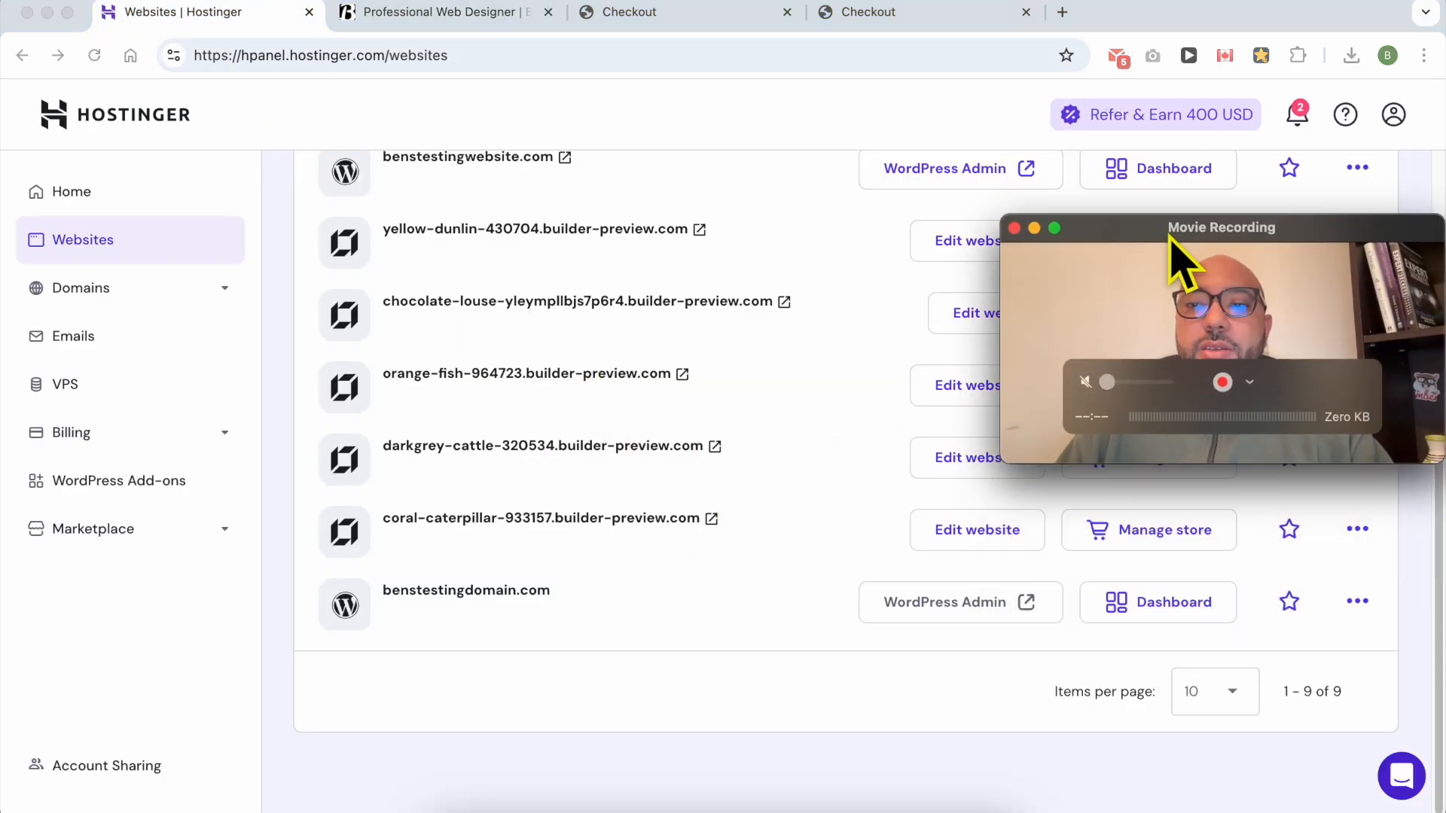
pyautogui.moveTo(1178, 258); pyautogui.dragTo(1184, 122)
pyautogui.click(838, 470)
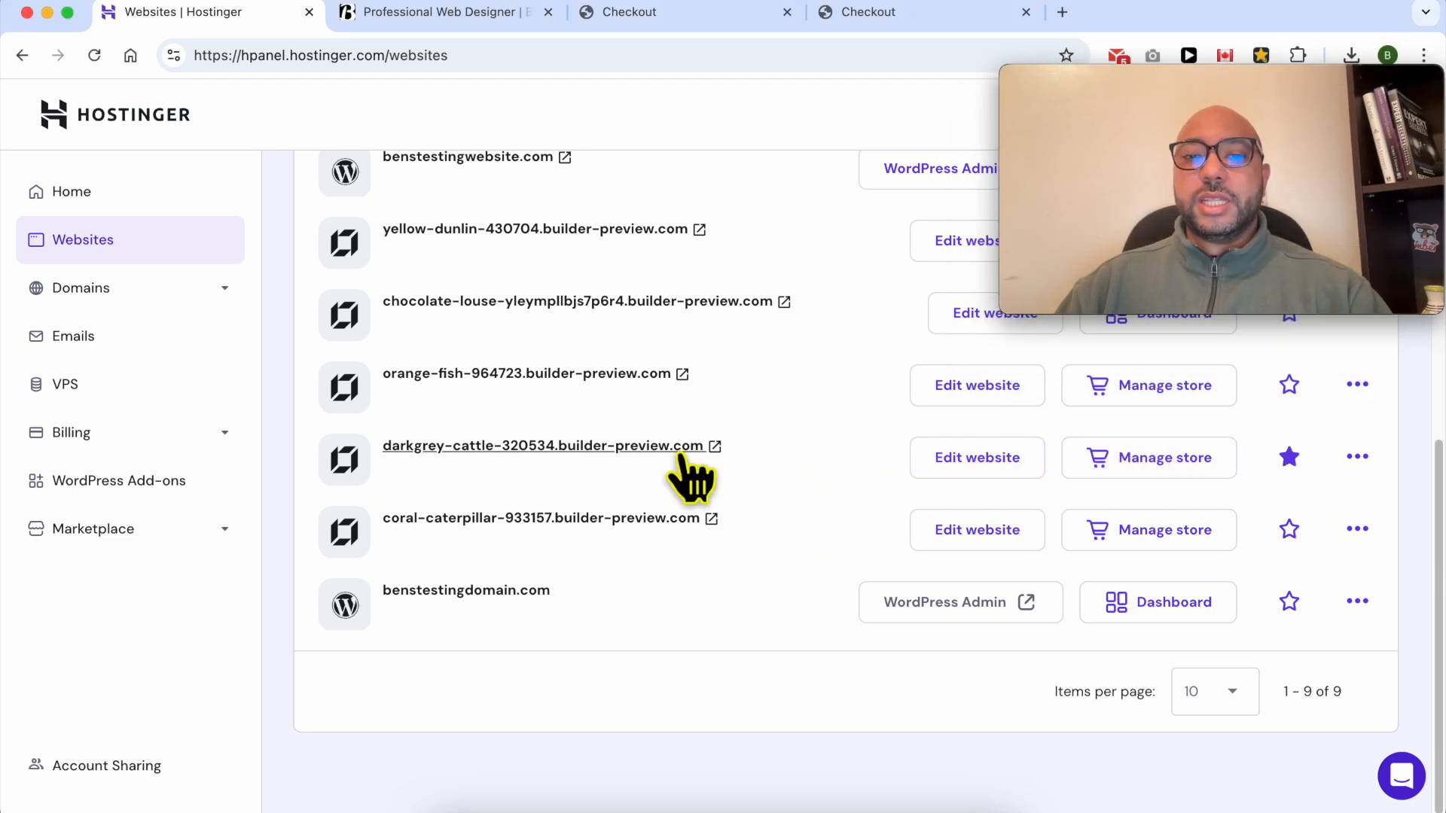
pyautogui.tripleClick(765, 454)
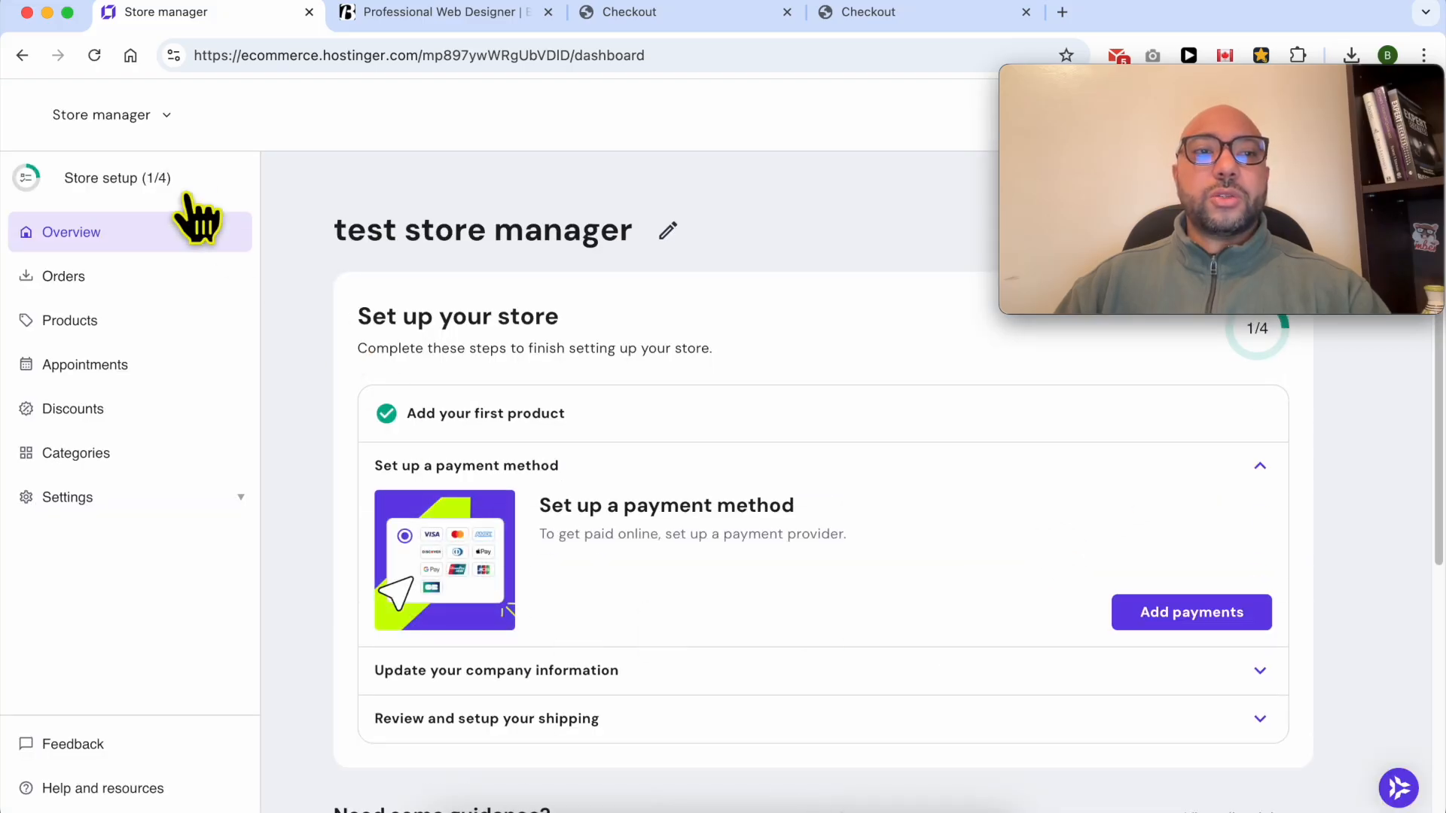
pyautogui.click(165, 113)
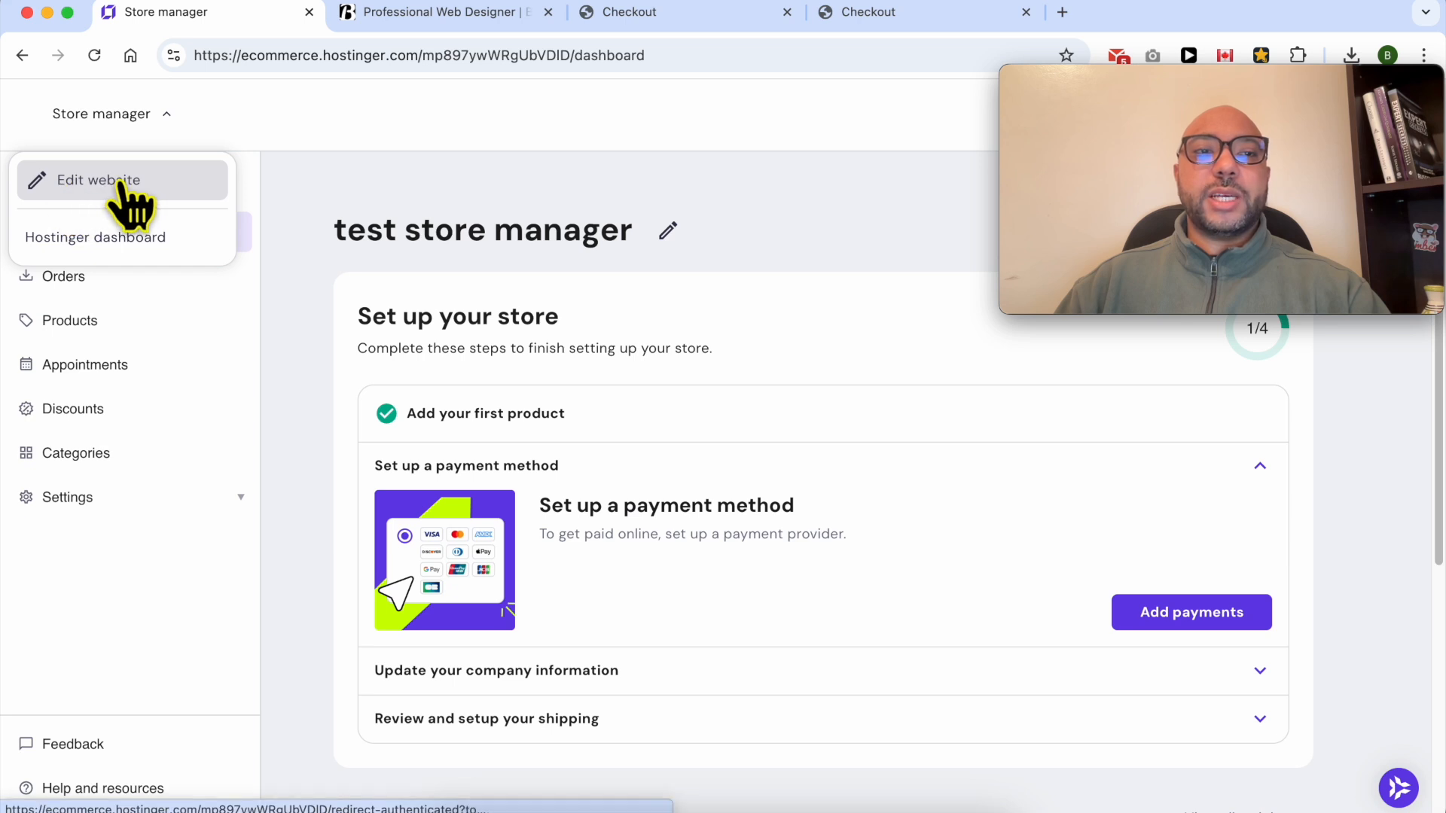
pyautogui.click(532, 200)
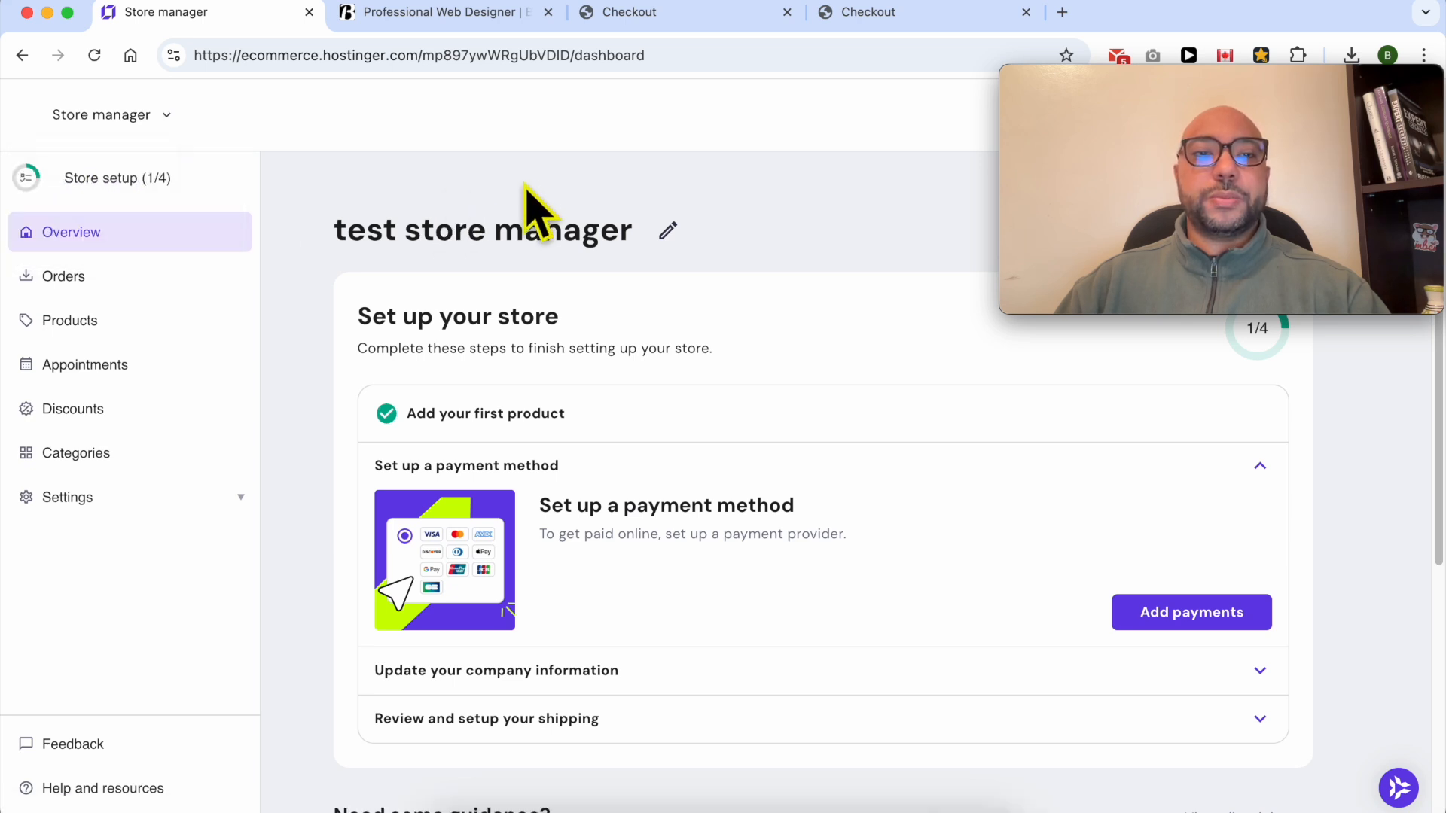
# Start adding a store product of type Appointment and enable online appointments.
pyautogui.click(143, 339)
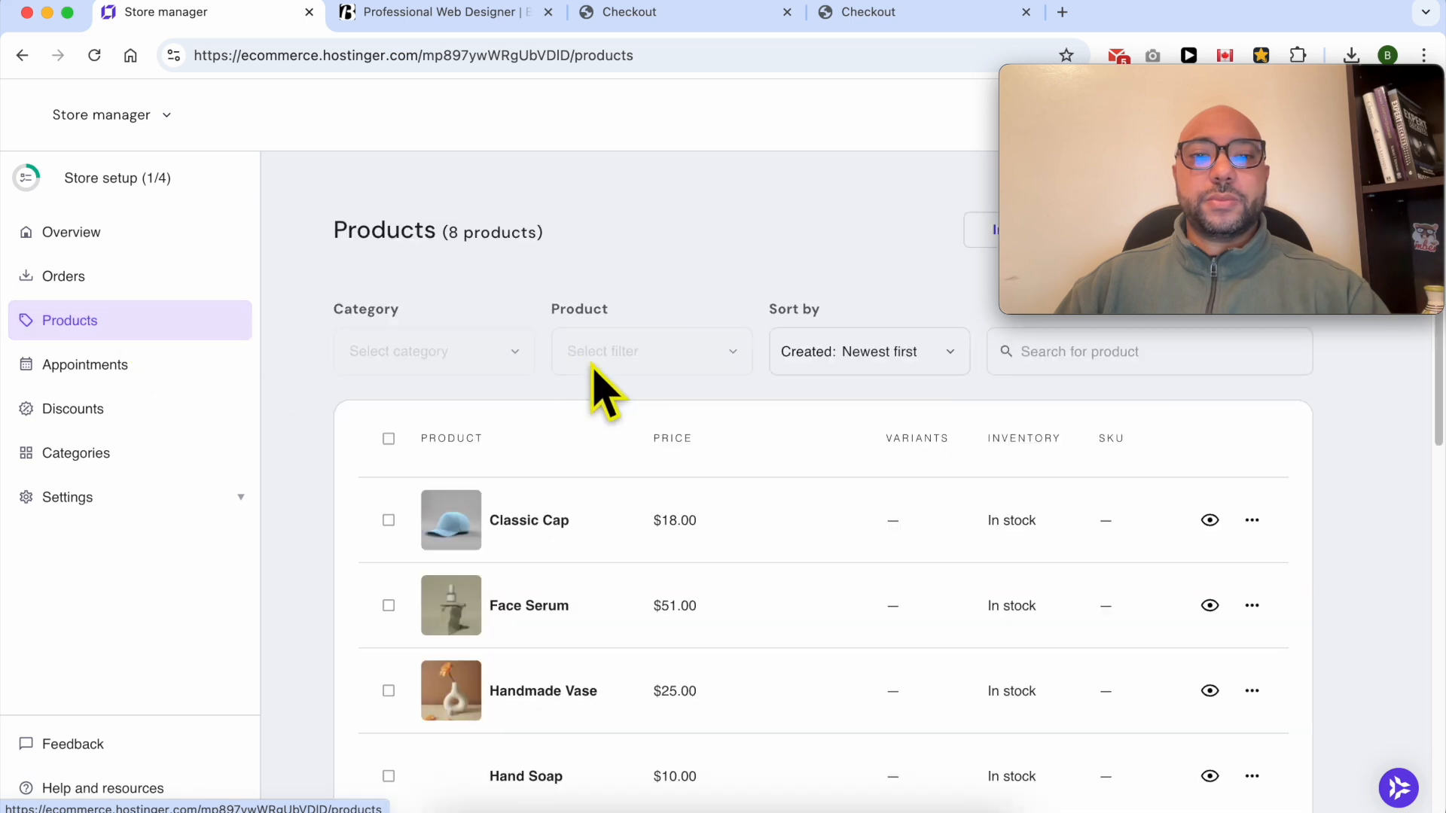
pyautogui.moveTo(1158, 75); pyautogui.dragTo(159, 44)
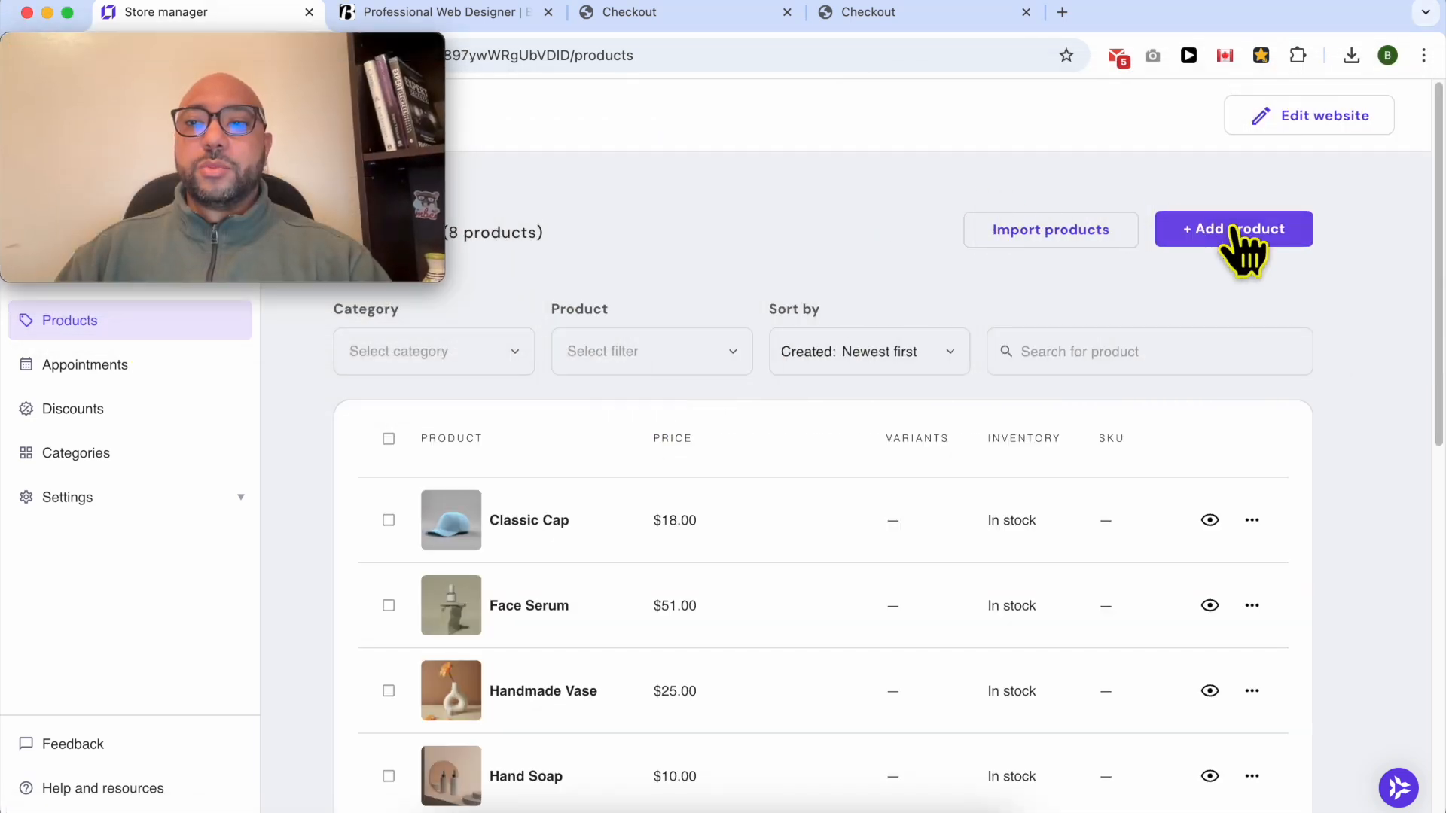
pyautogui.click(1235, 228)
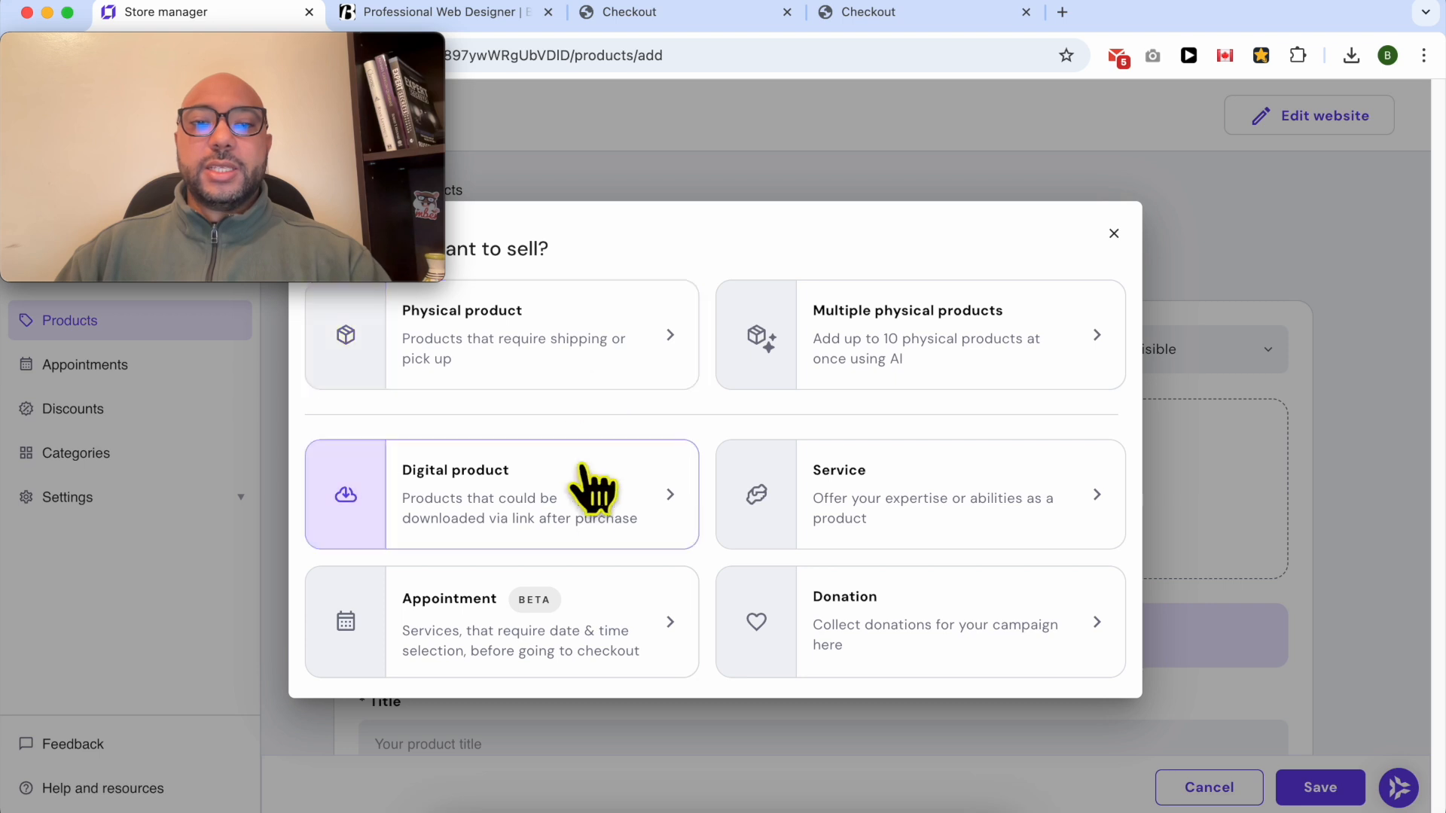
pyautogui.click(455, 644)
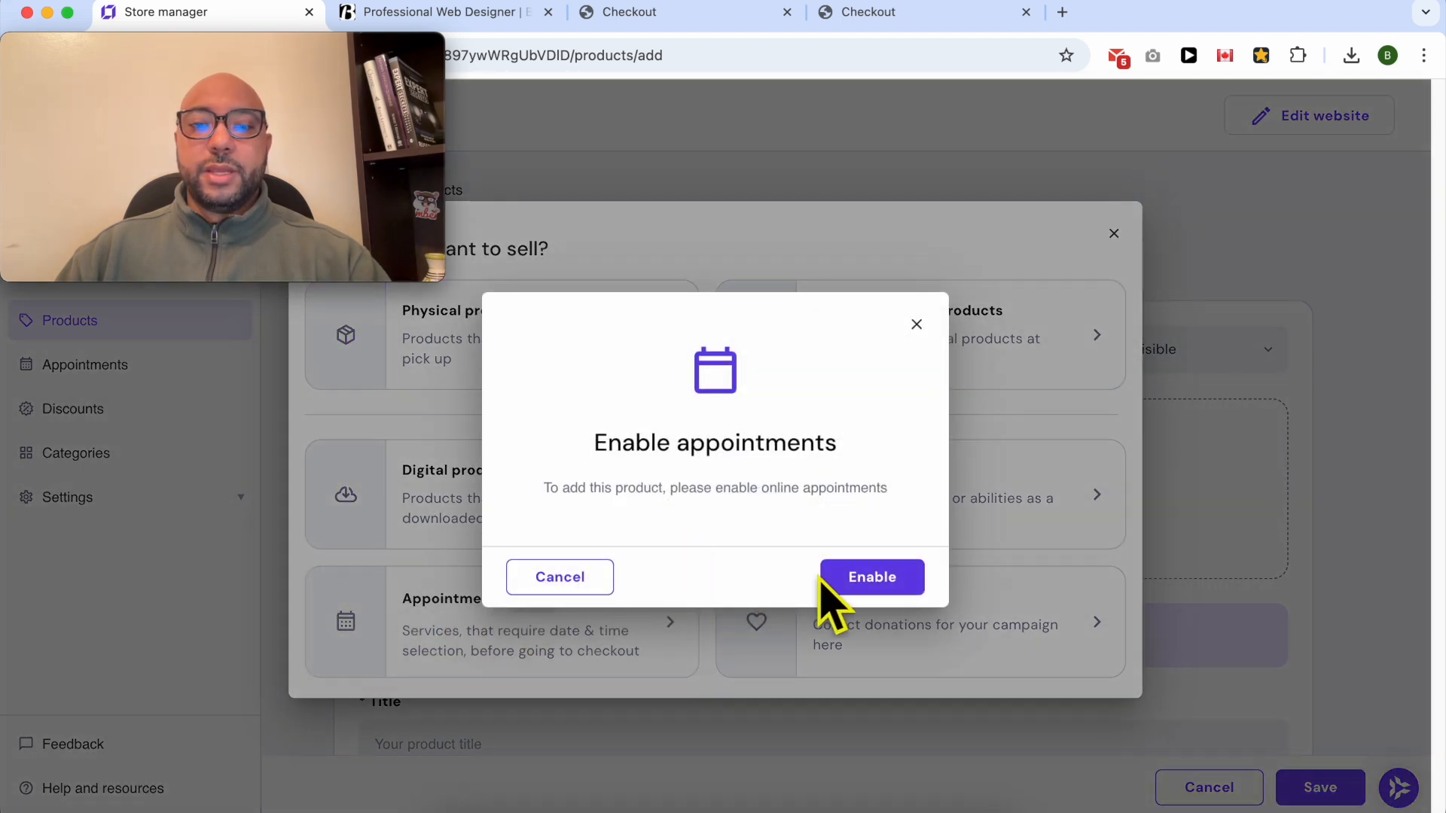
pyautogui.click(870, 581)
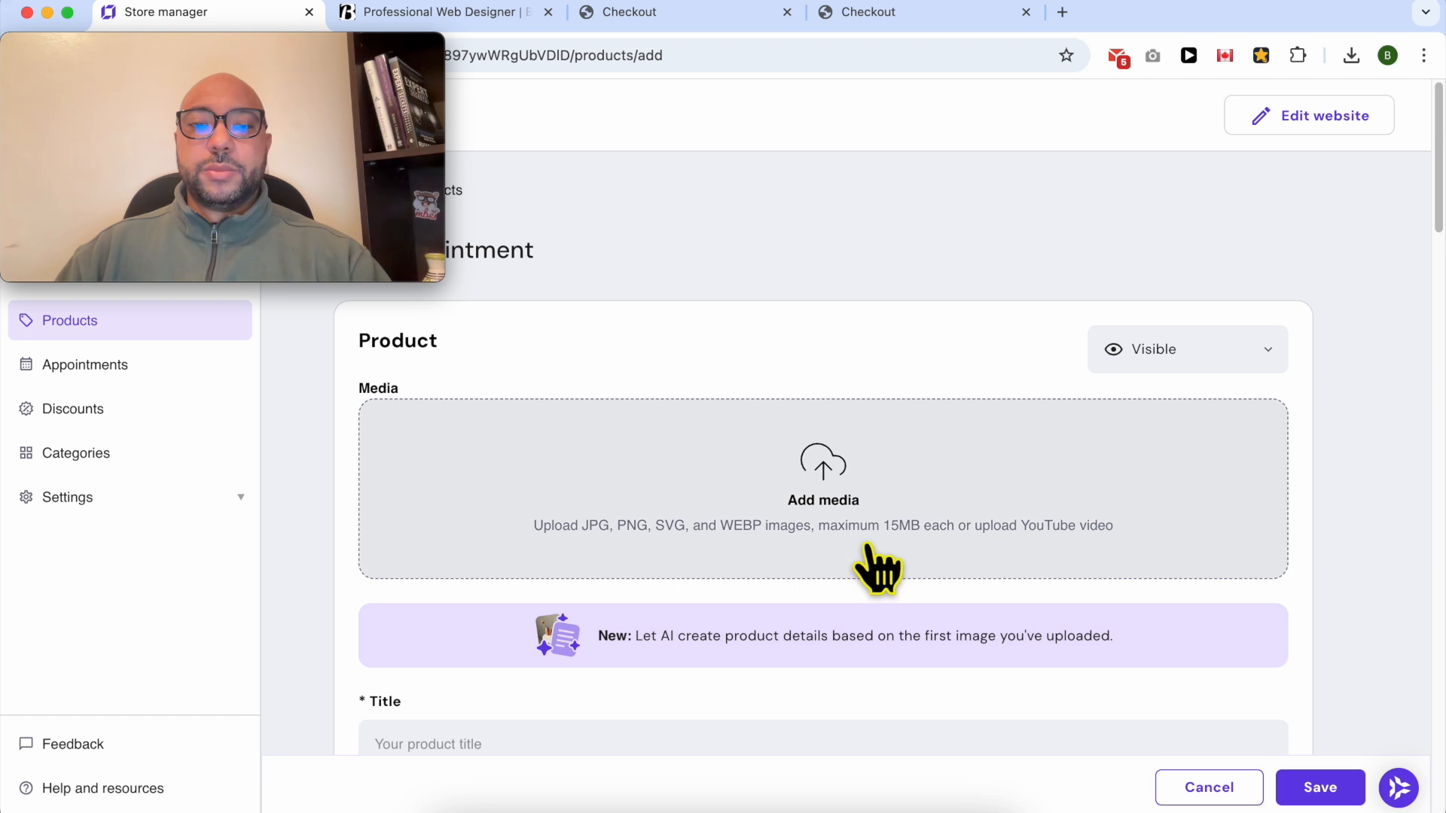
# Upload pexels-cottonbro-6502552.jpg from Downloads as the appointment's media.
pyautogui.moveTo(324, 41); pyautogui.dragTo(333, 4)
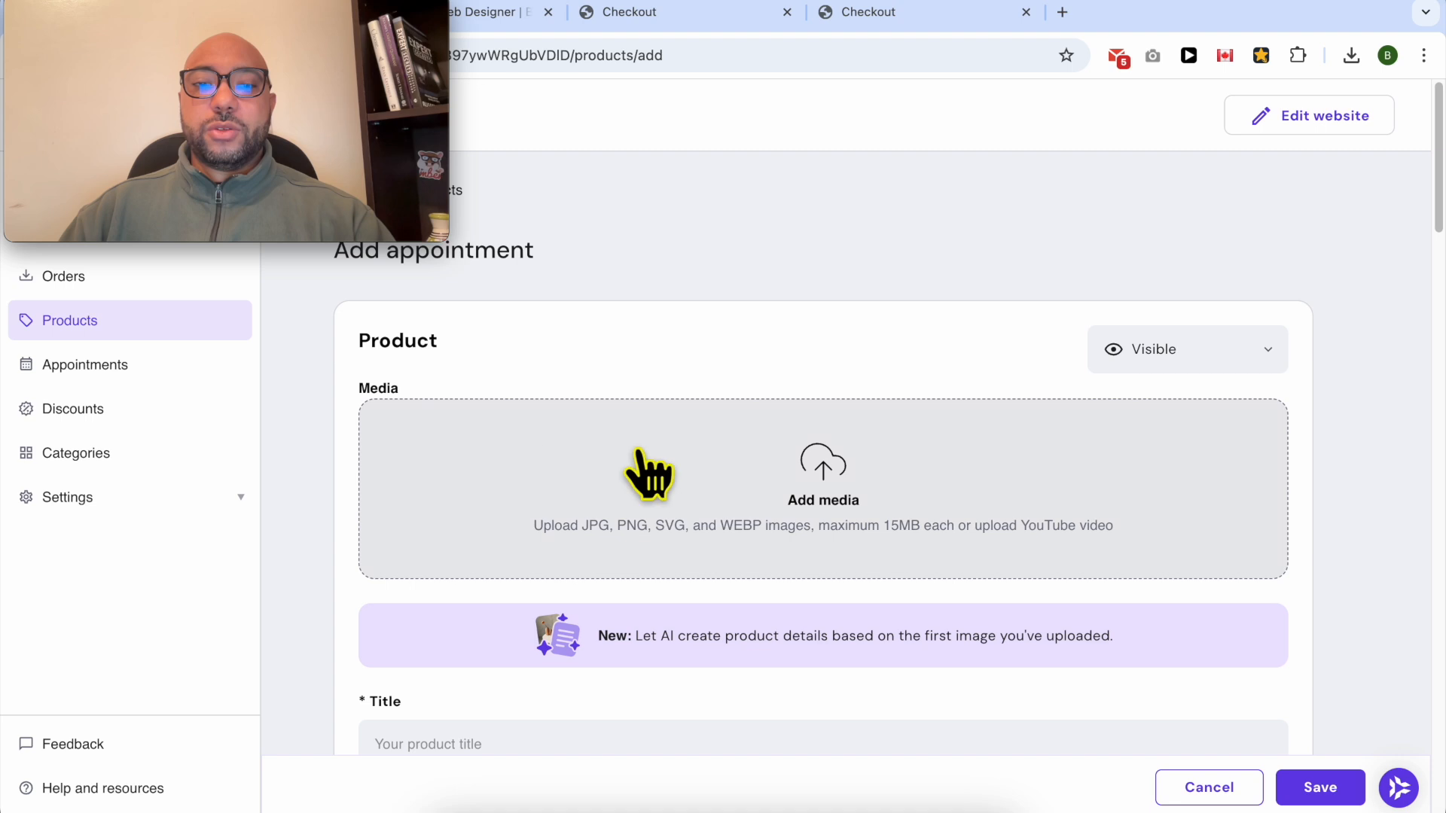
pyautogui.click(823, 473)
pyautogui.click(418, 486)
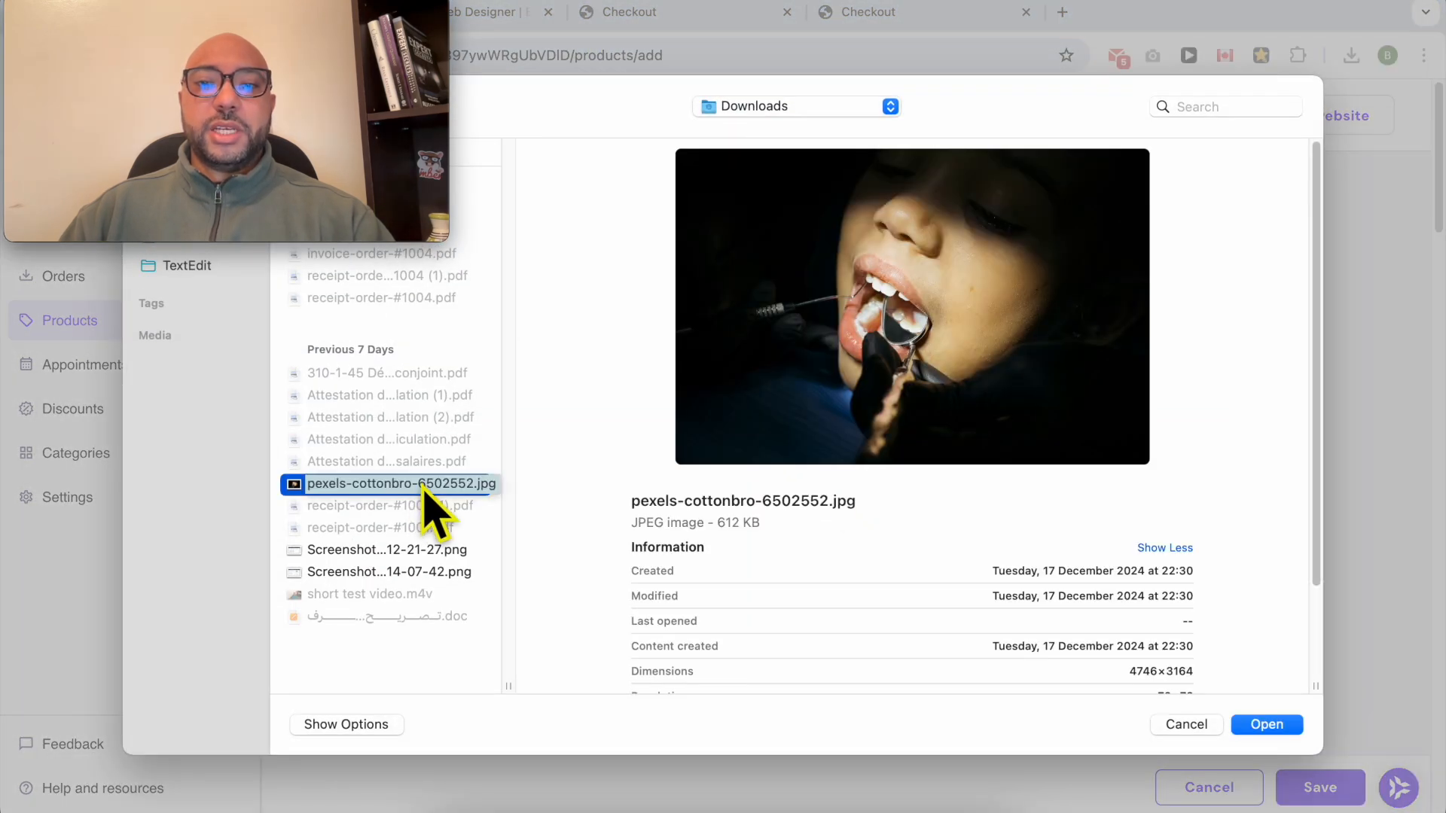
pyautogui.press('Return')
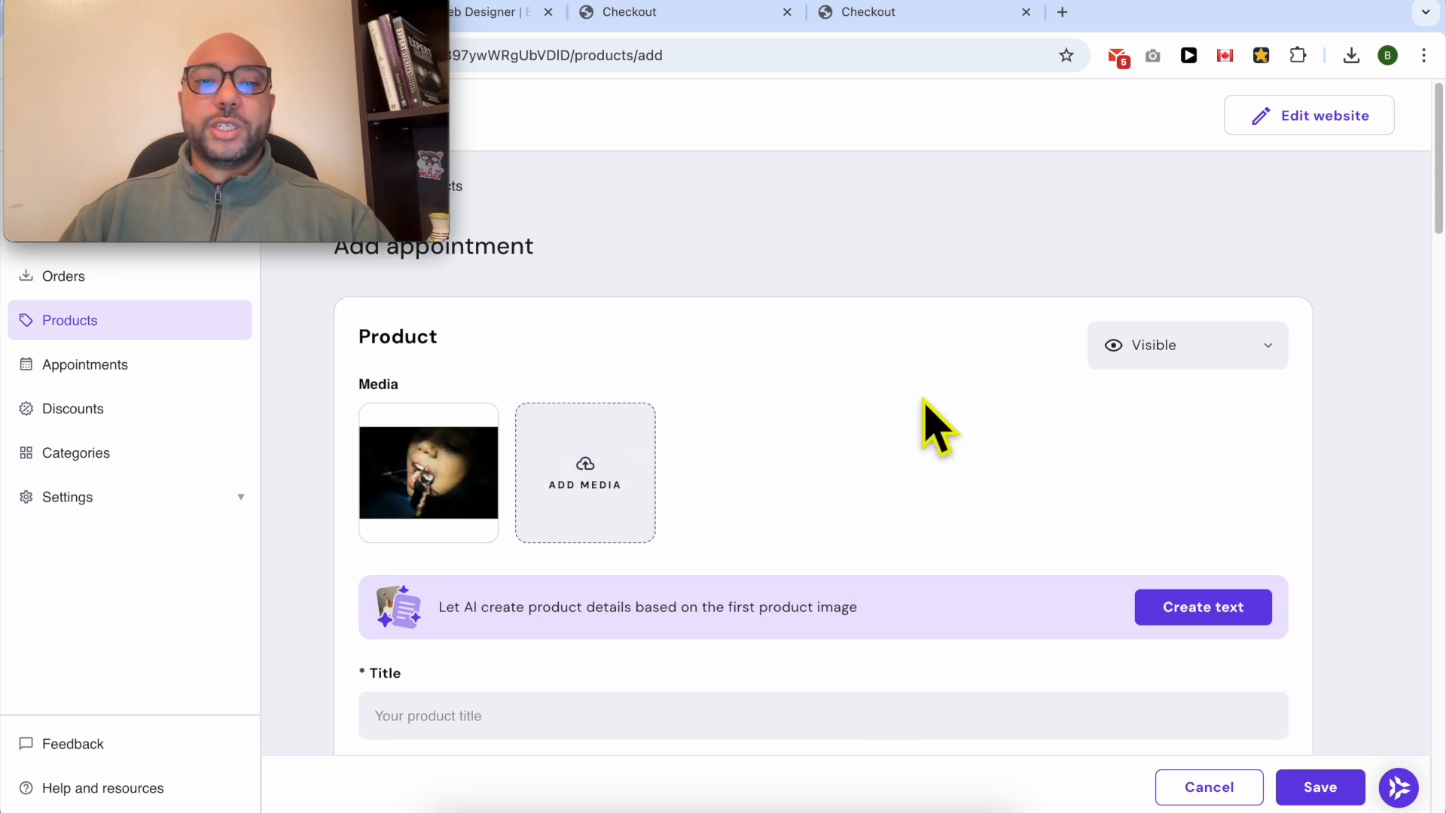
# Locate the appointment's title field, and return to the personal training site's booking section to review its session title.
pyautogui.scroll(-3, 865, 452)
pyautogui.click(561, 541)
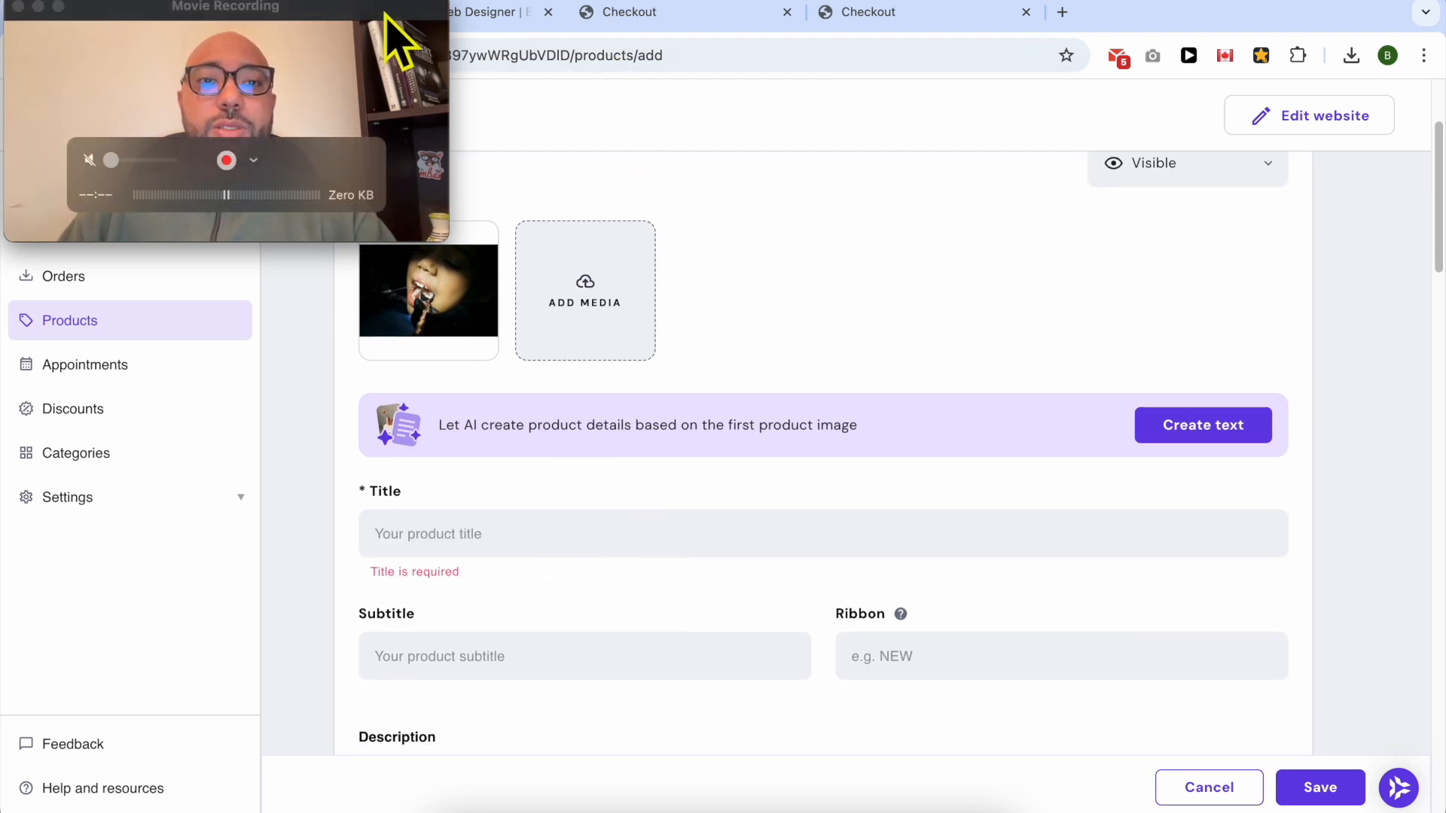
pyautogui.moveTo(404, 38); pyautogui.dragTo(399, 147)
pyautogui.click(835, 12)
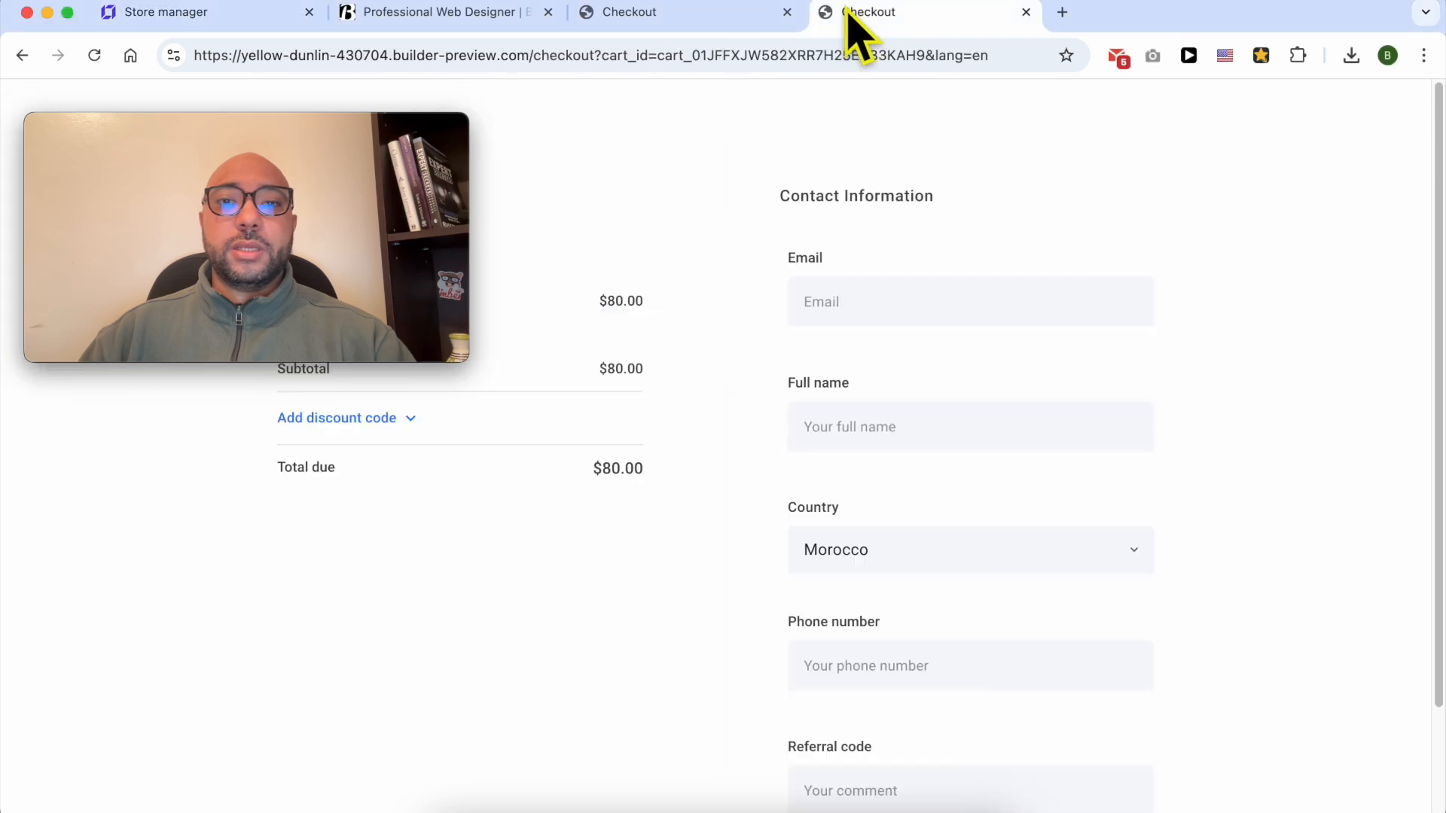
pyautogui.click(31, 56)
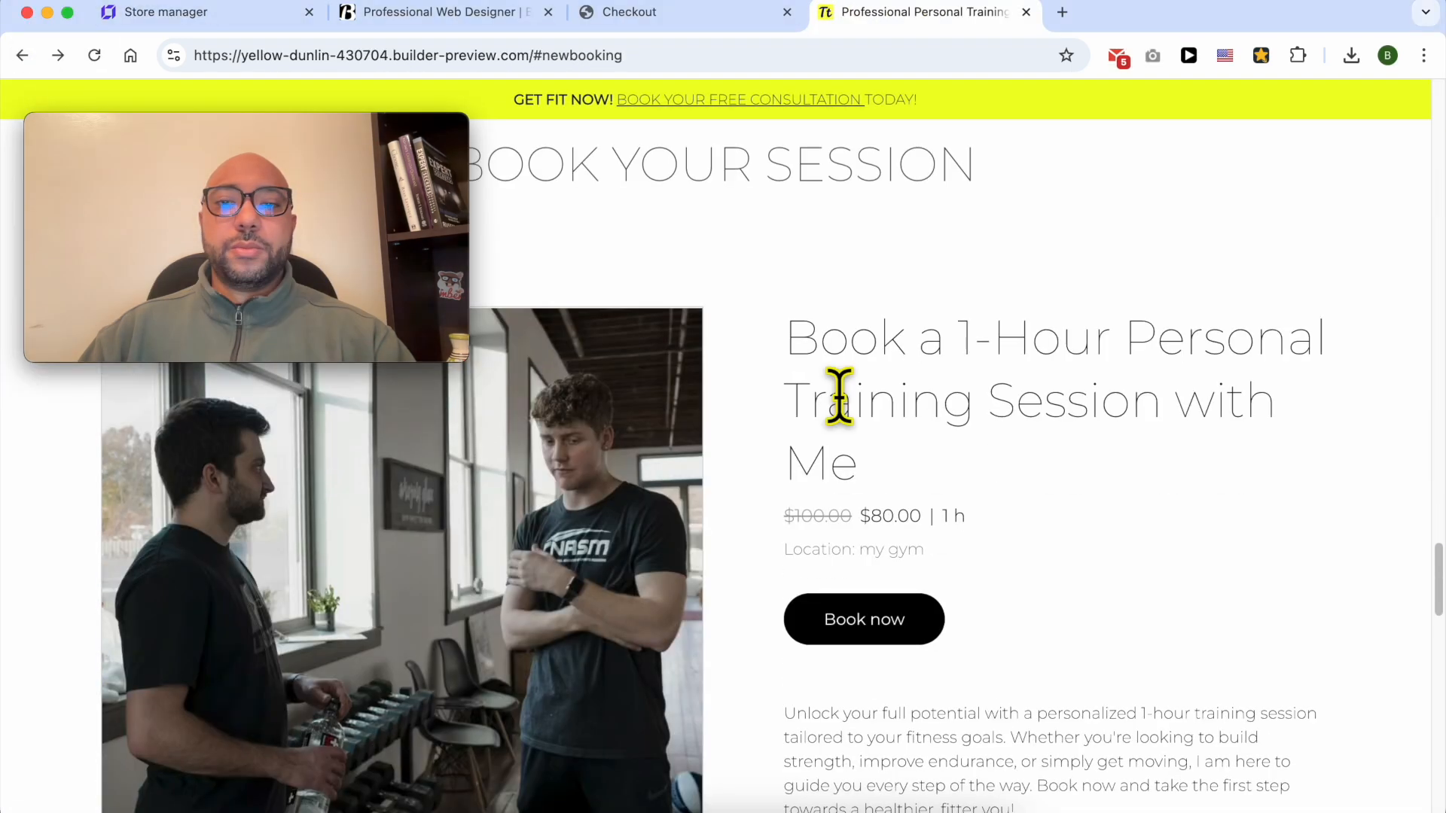
# Copy the session title from the personal training site into the appointment's title: "Book a 1-Hour Personal Training Session with Me".
pyautogui.tripleClick(909, 361)
pyautogui.rightClick(909, 362)
pyautogui.click(936, 404)
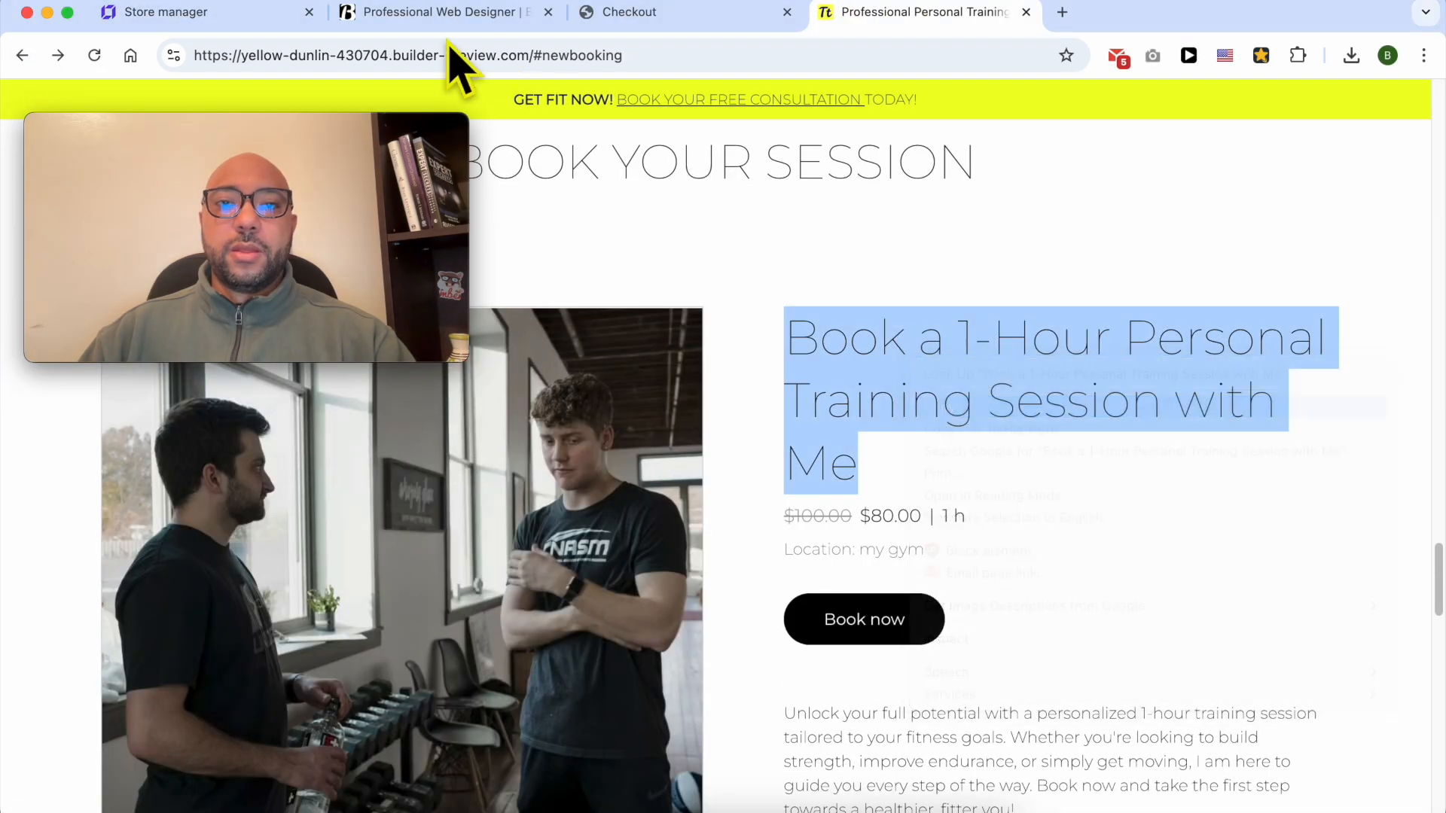
pyautogui.click(258, 15)
pyautogui.rightClick(488, 527)
pyautogui.click(512, 555)
pyautogui.click(853, 13)
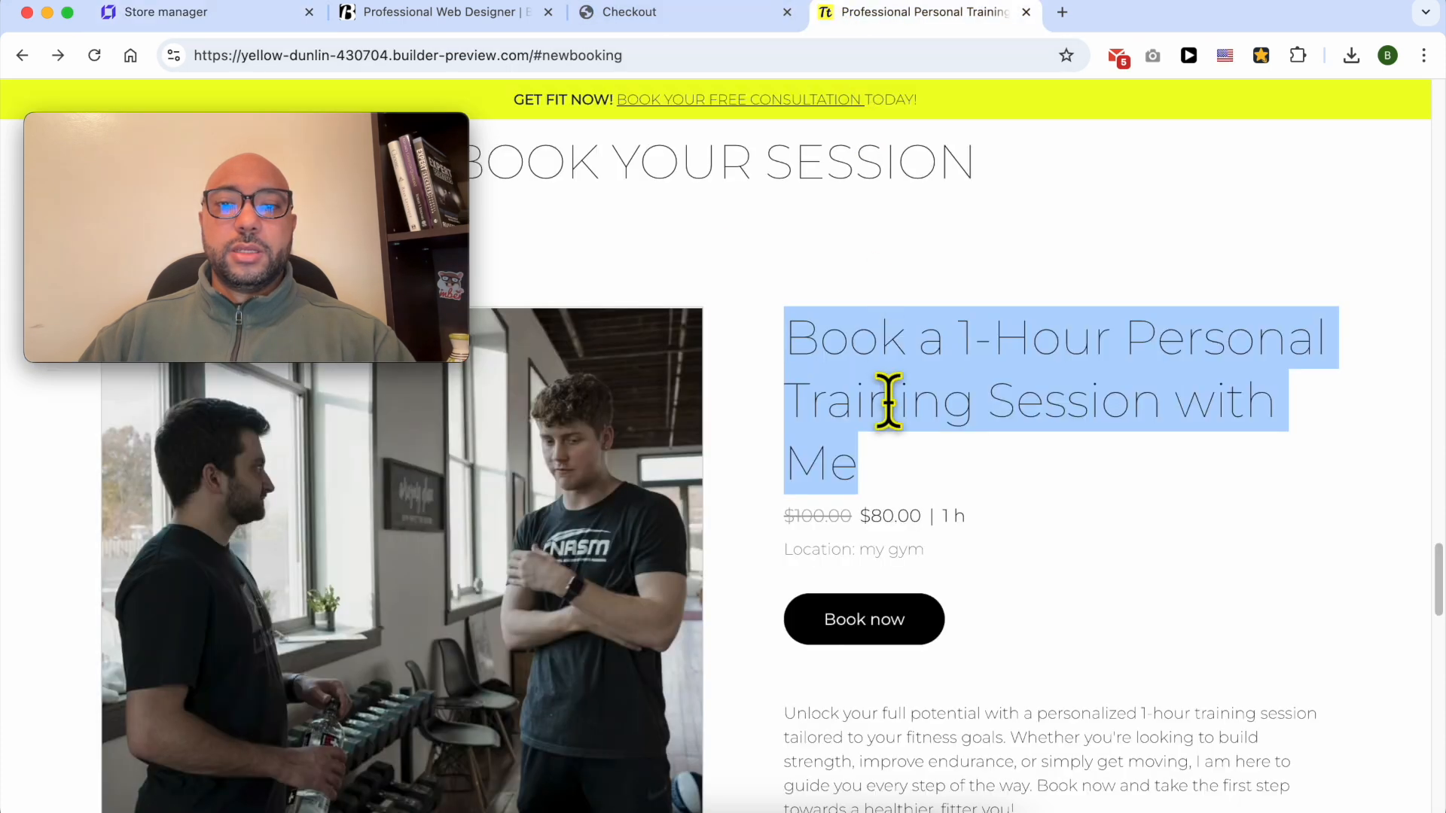
pyautogui.click(256, 13)
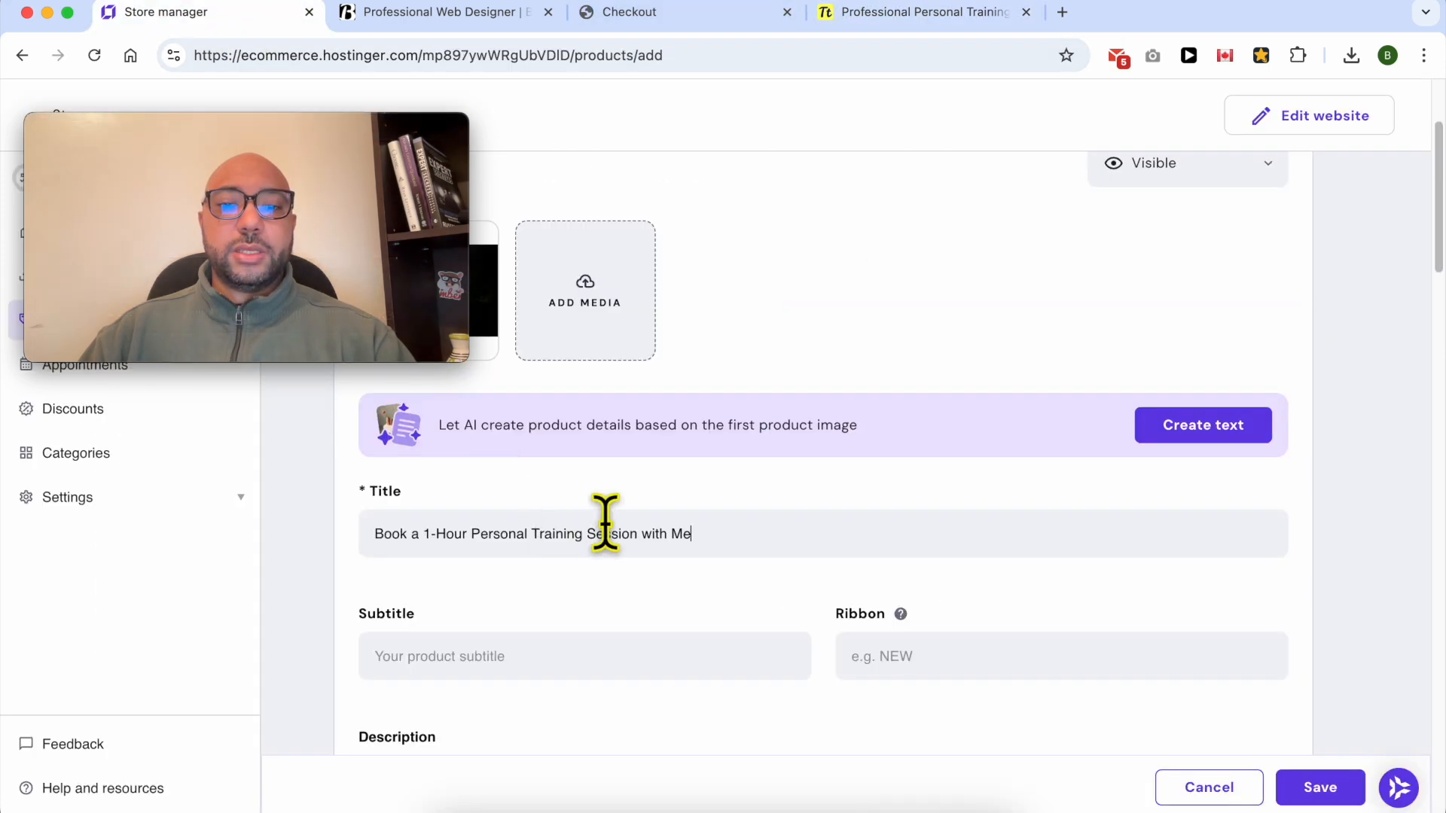
# Enter "Add a sub title here" as the appointment's subtitle.
pyautogui.scroll(-2, 602, 542)
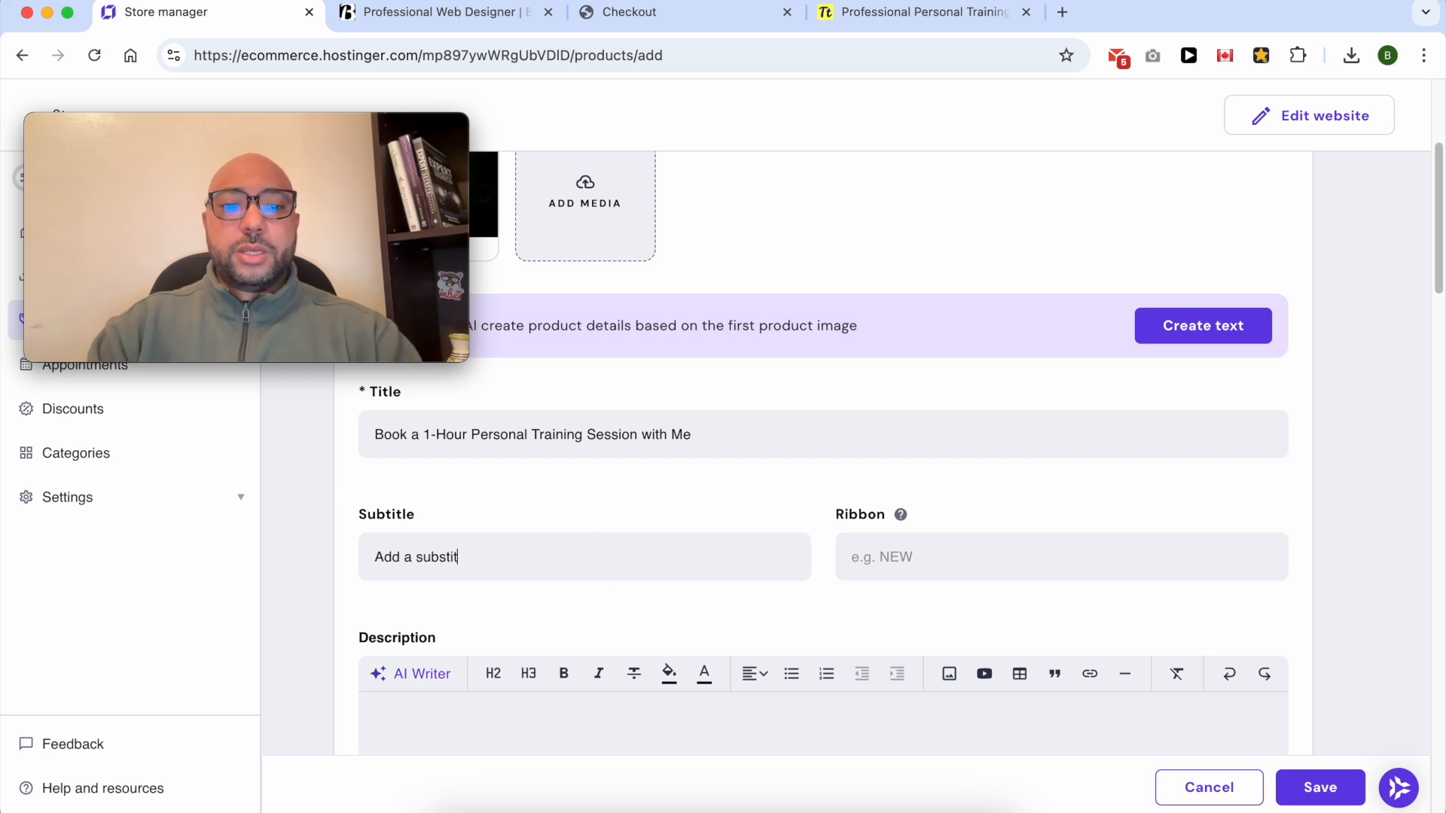
pyautogui.click(445, 556)
pyautogui.press('BackSpace')
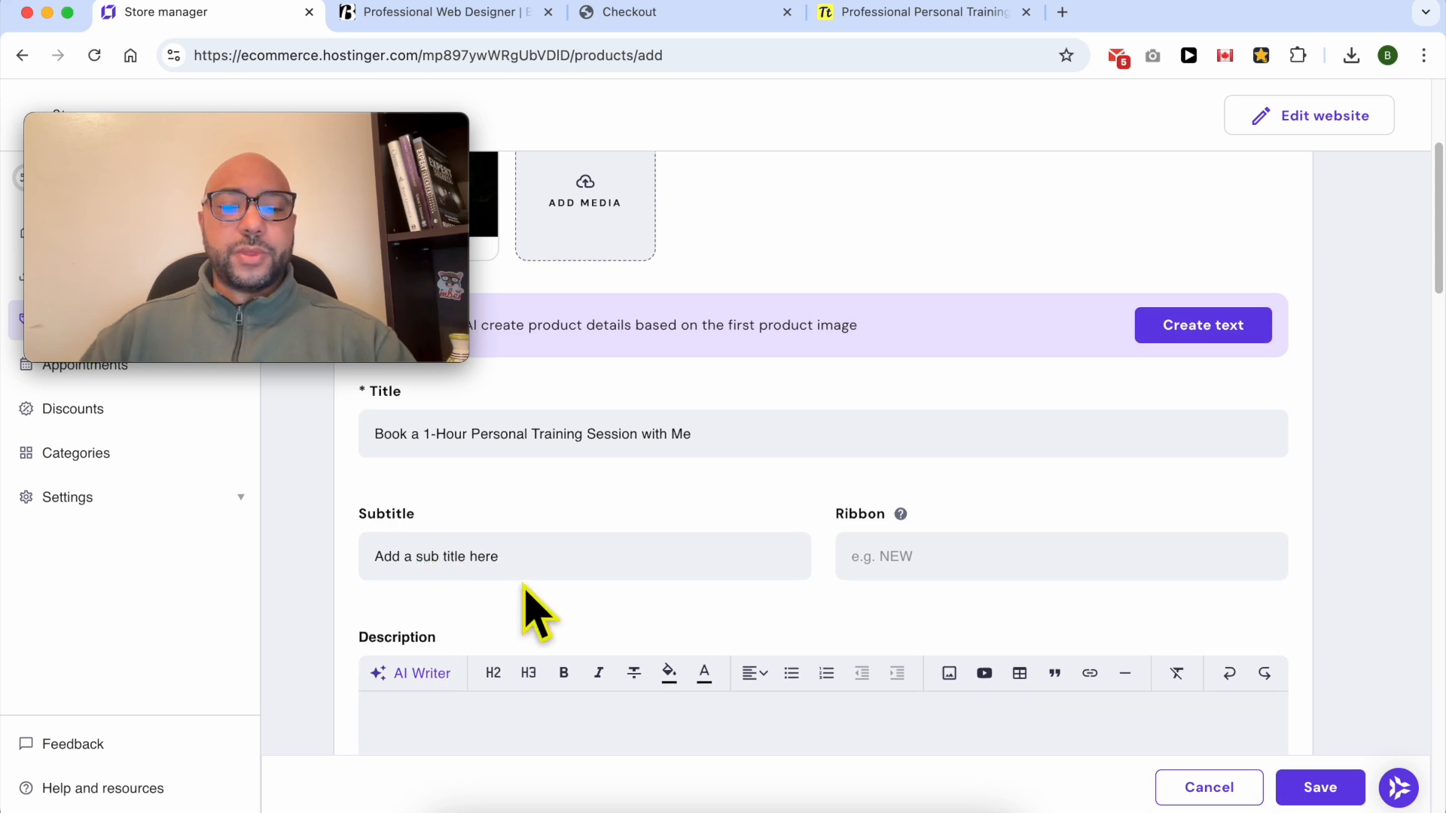
# Copy the paragraph starting "Unlock your full potential" from the personal training site's booking section into the appointment's description.
pyautogui.scroll(-3, 526, 606)
pyautogui.click(866, 12)
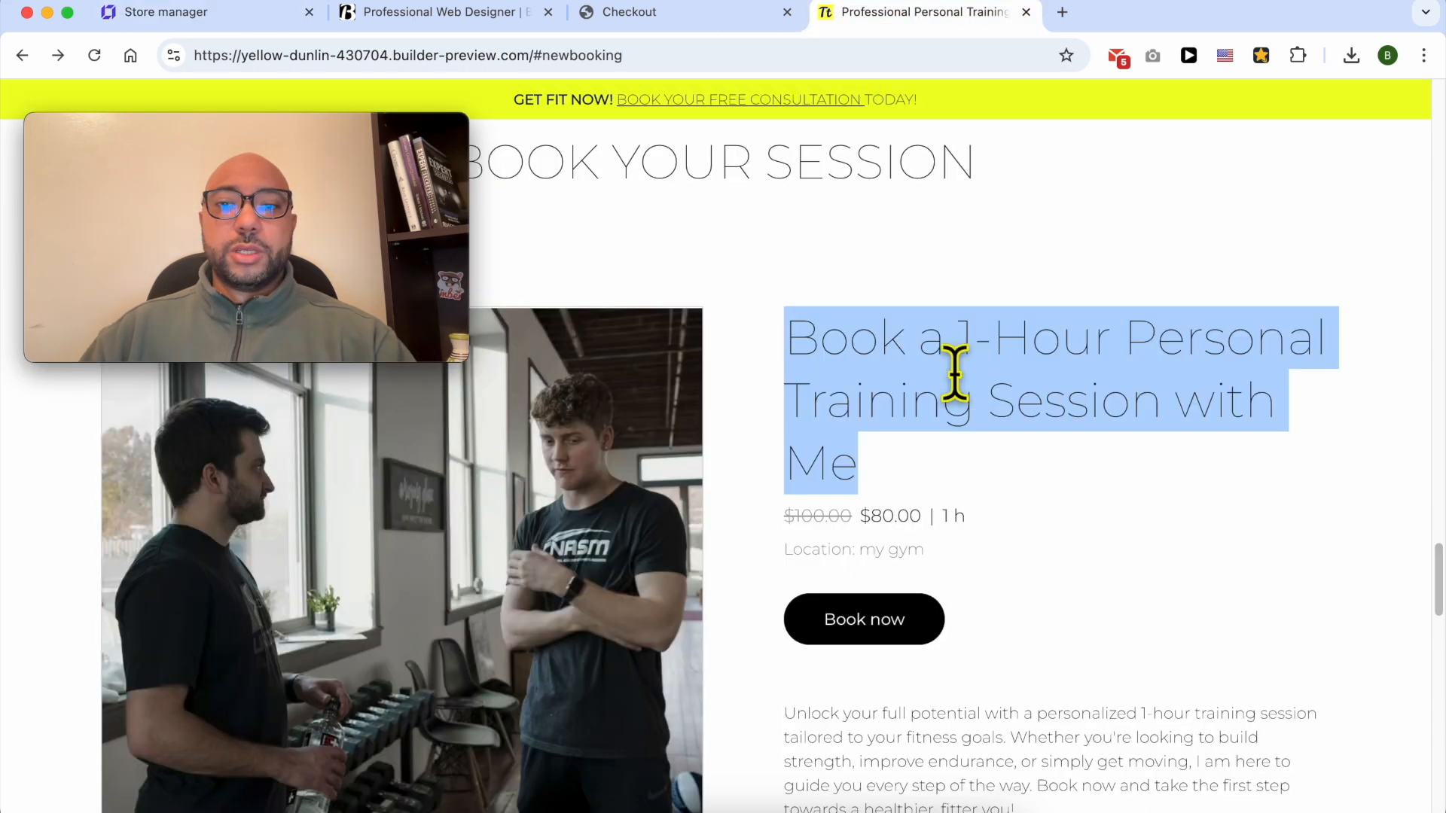
pyautogui.tripleClick(913, 703)
pyautogui.rightClick(914, 703)
pyautogui.click(970, 514)
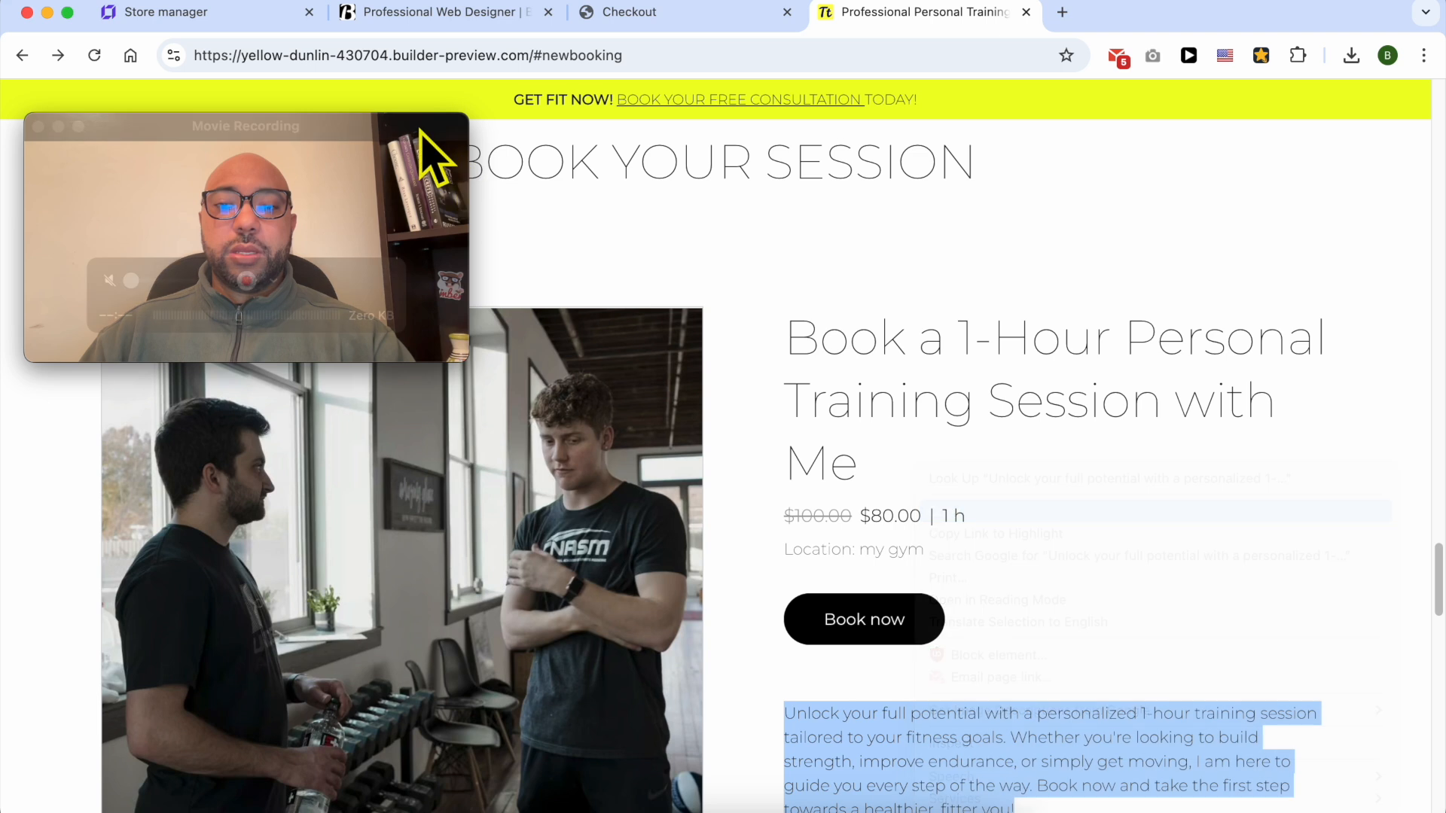
pyautogui.click(226, 13)
pyautogui.rightClick(536, 580)
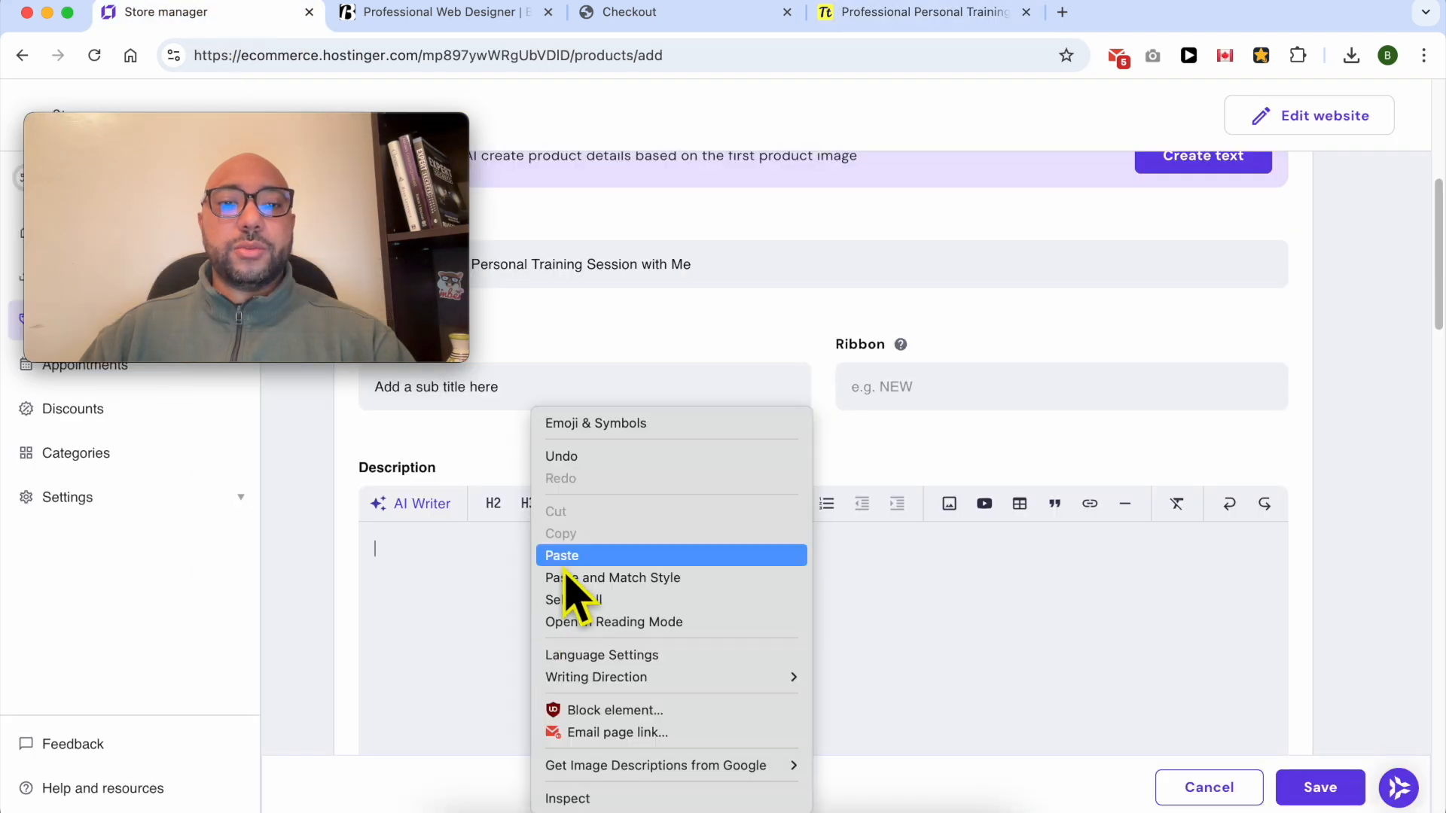
pyautogui.click(590, 558)
pyautogui.scroll(-3, 829, 475)
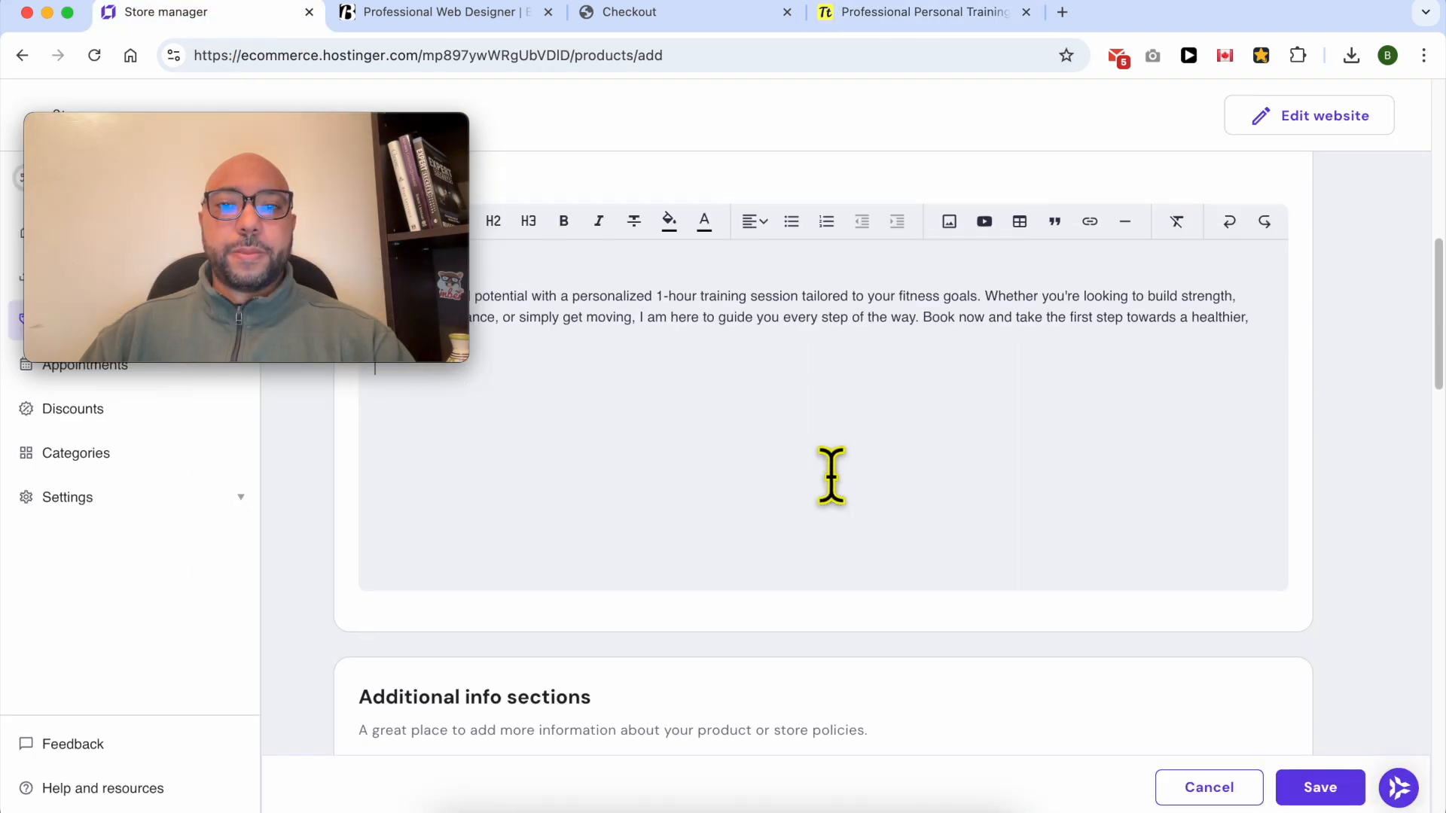
# Fill in the ribbon with a new-arrival label and remove the blank line above the description text.
pyautogui.scroll(4, 829, 484)
pyautogui.click(934, 414)
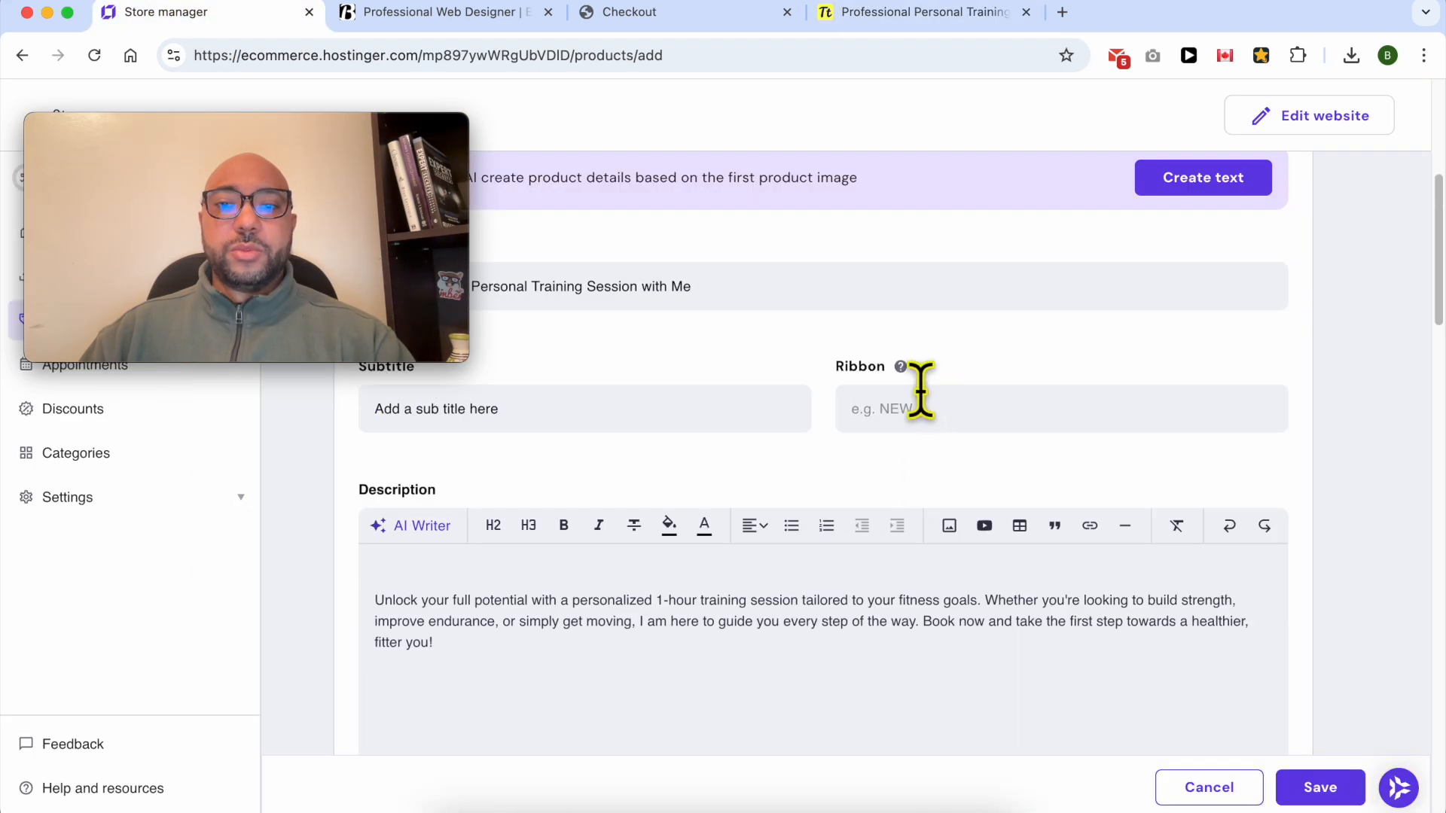
pyautogui.moveTo(924, 381)
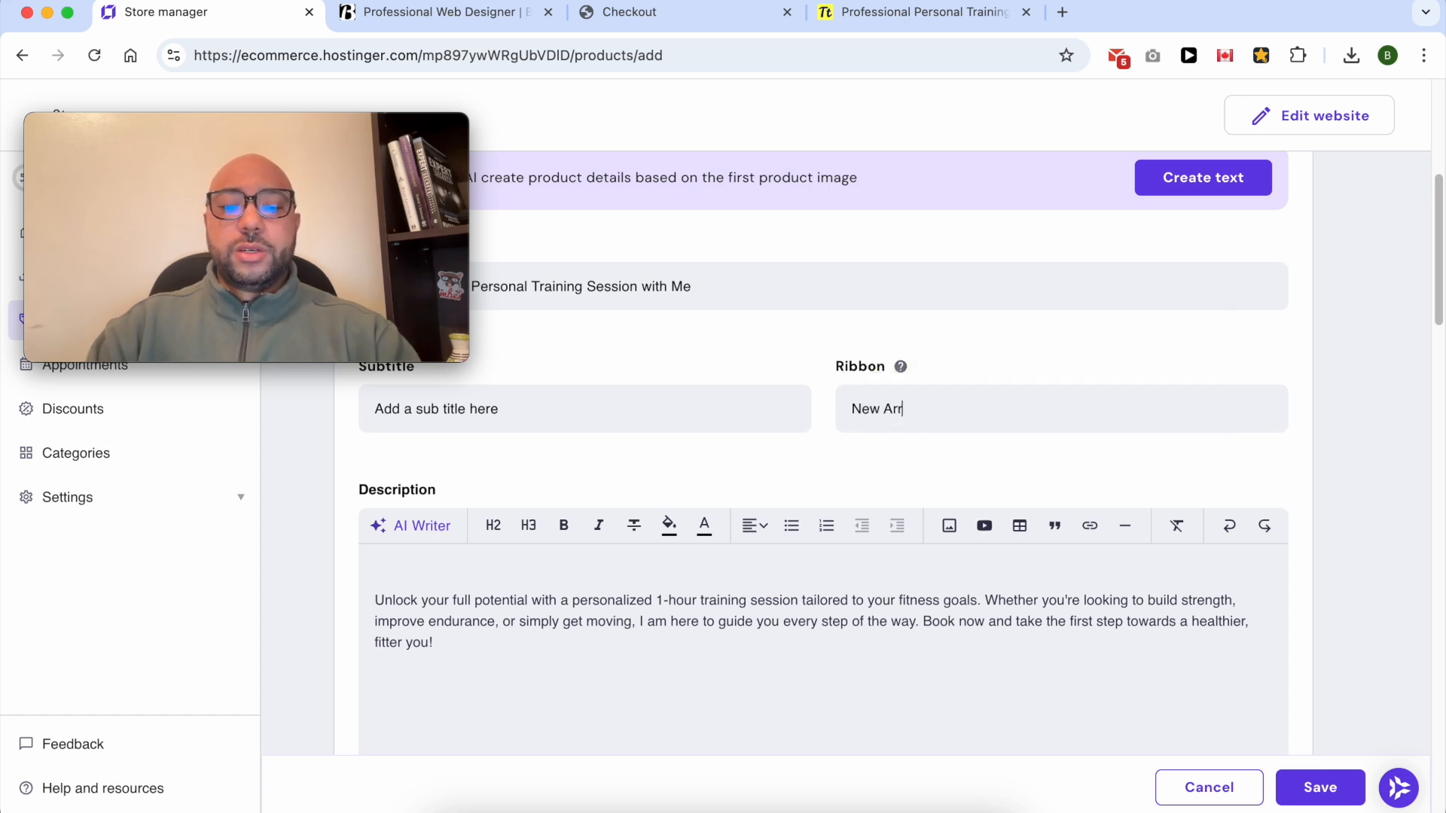
pyautogui.scroll(-1, 618, 534)
pyautogui.click(486, 538)
pyautogui.press('BackSpace')
# Add and save an info section titled "Additional info section" with the description "Place your text here." repeated three times.
pyautogui.scroll(-6, 507, 548)
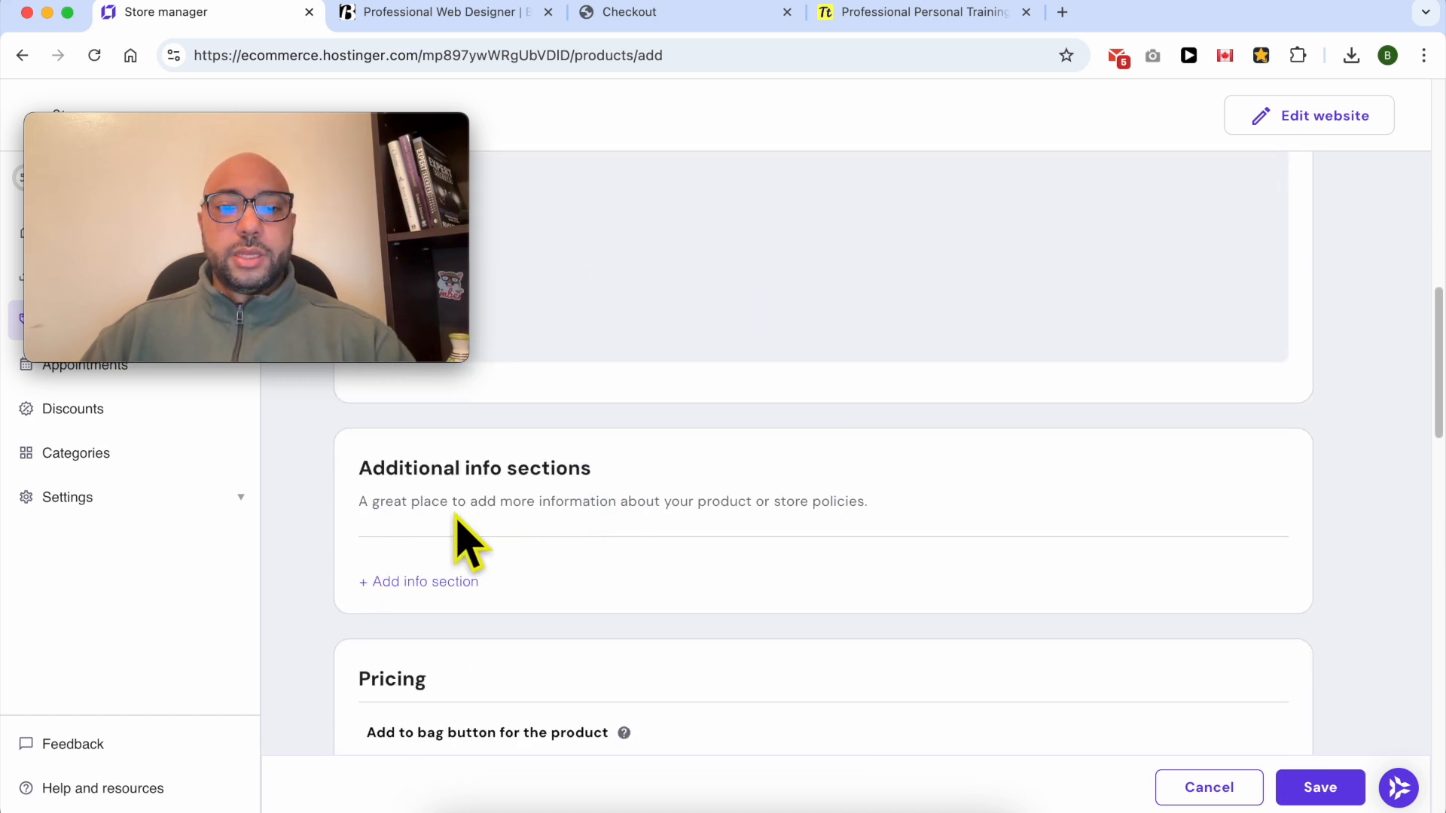
pyautogui.tripleClick(387, 473)
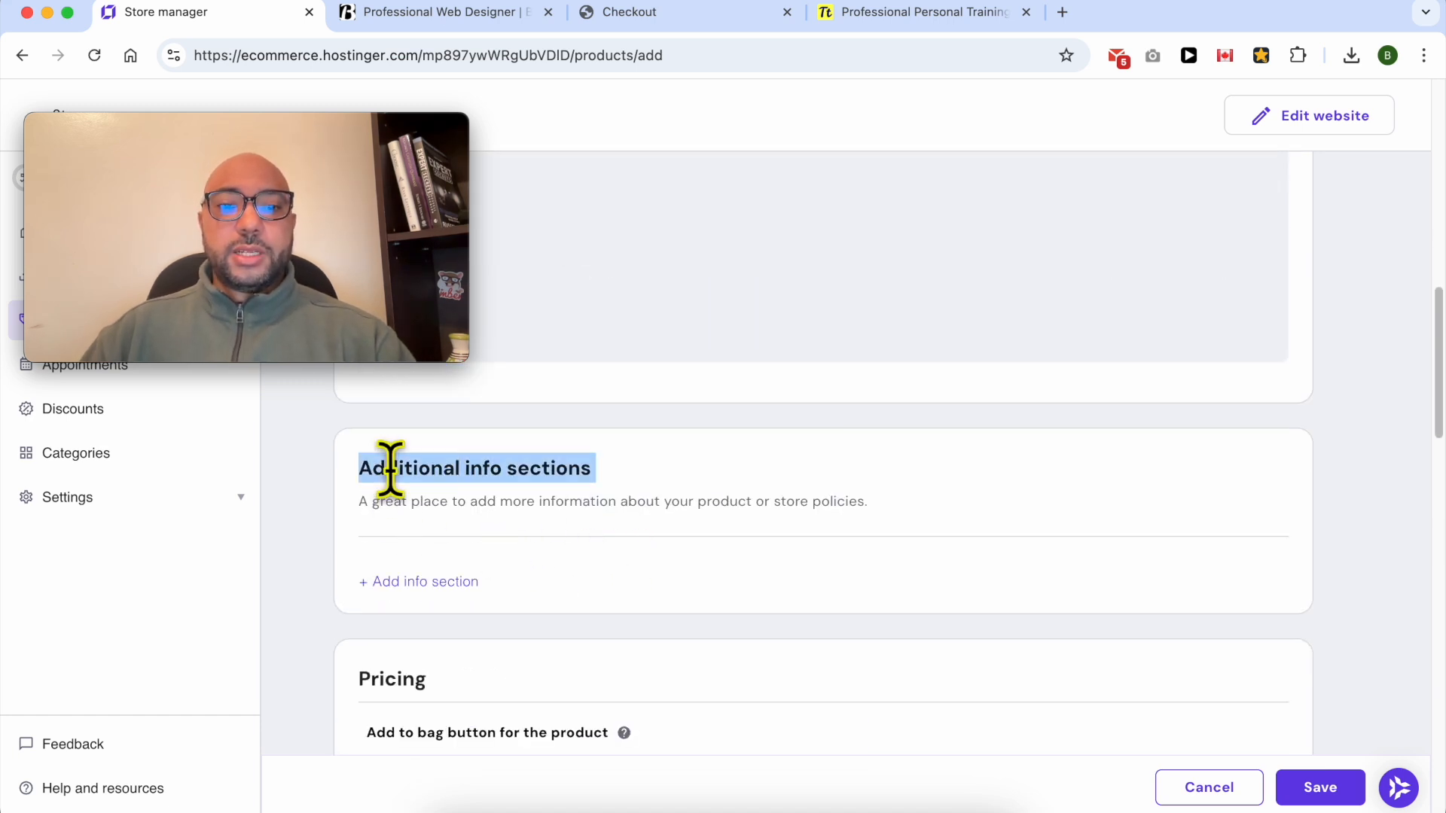
pyautogui.click(414, 581)
pyautogui.moveTo(428, 134); pyautogui.dragTo(411, 464)
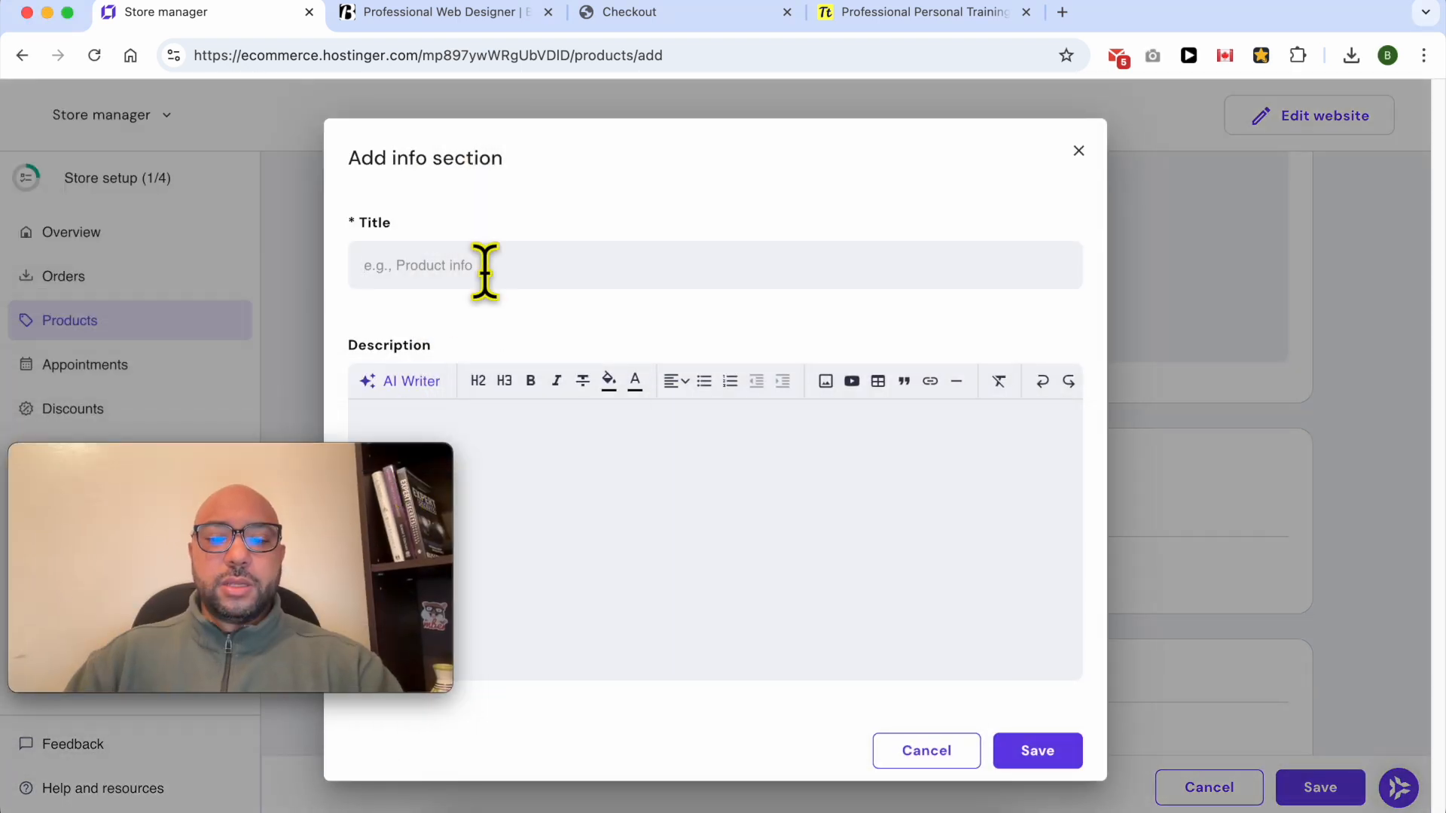
pyautogui.write('Additi')
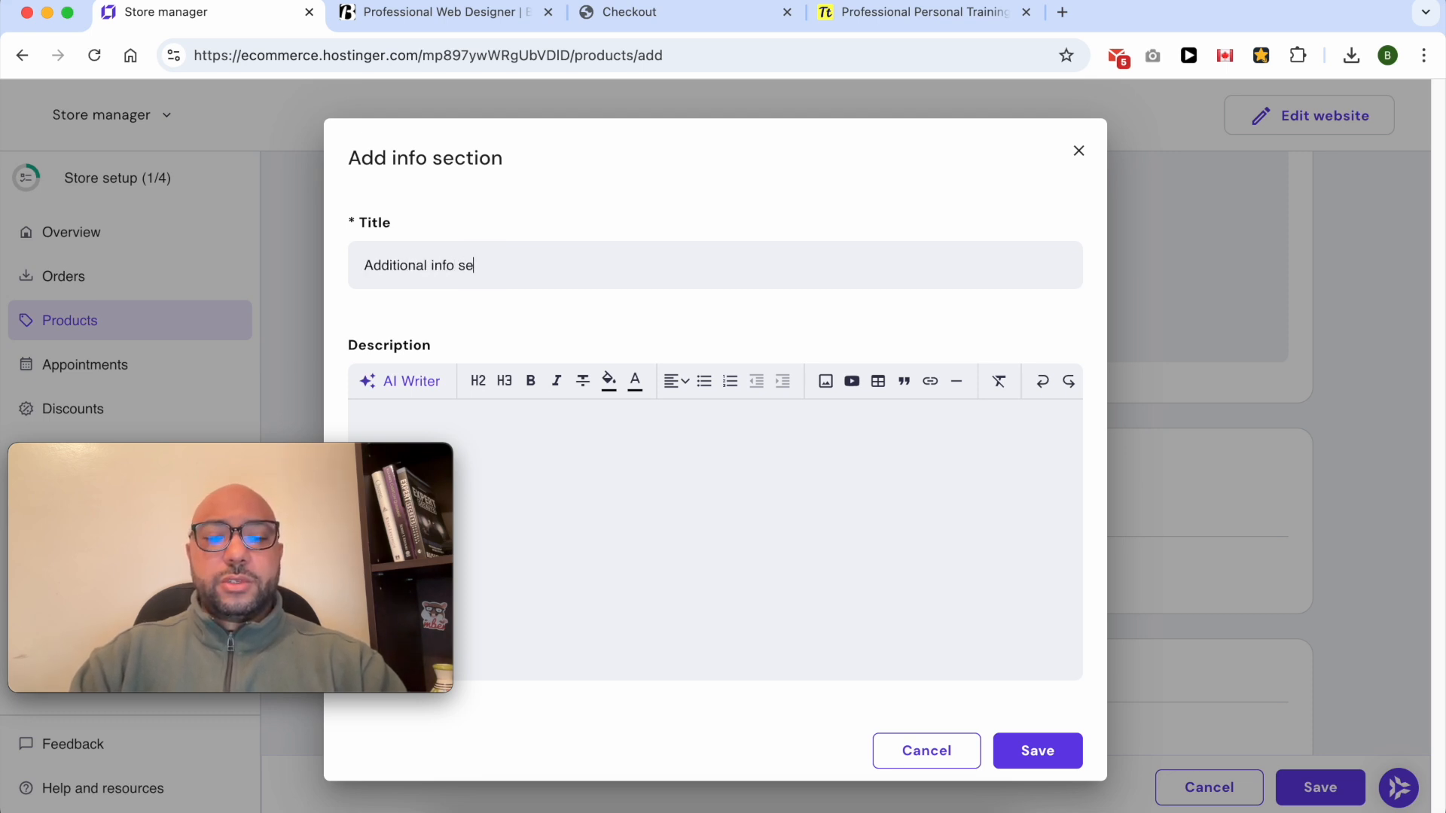
pyautogui.write('on')
pyautogui.click(554, 527)
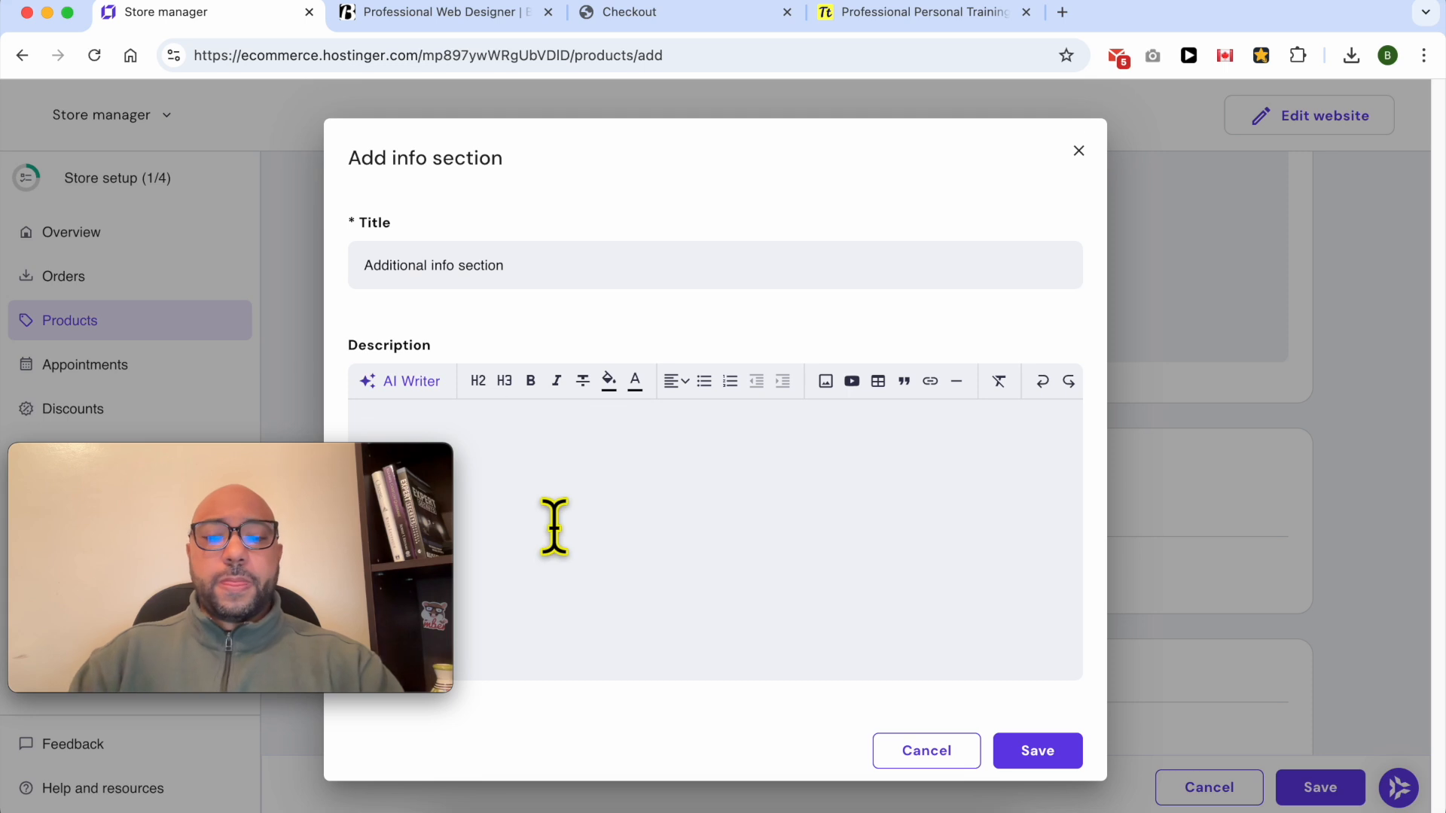
pyautogui.write('Place your text here')
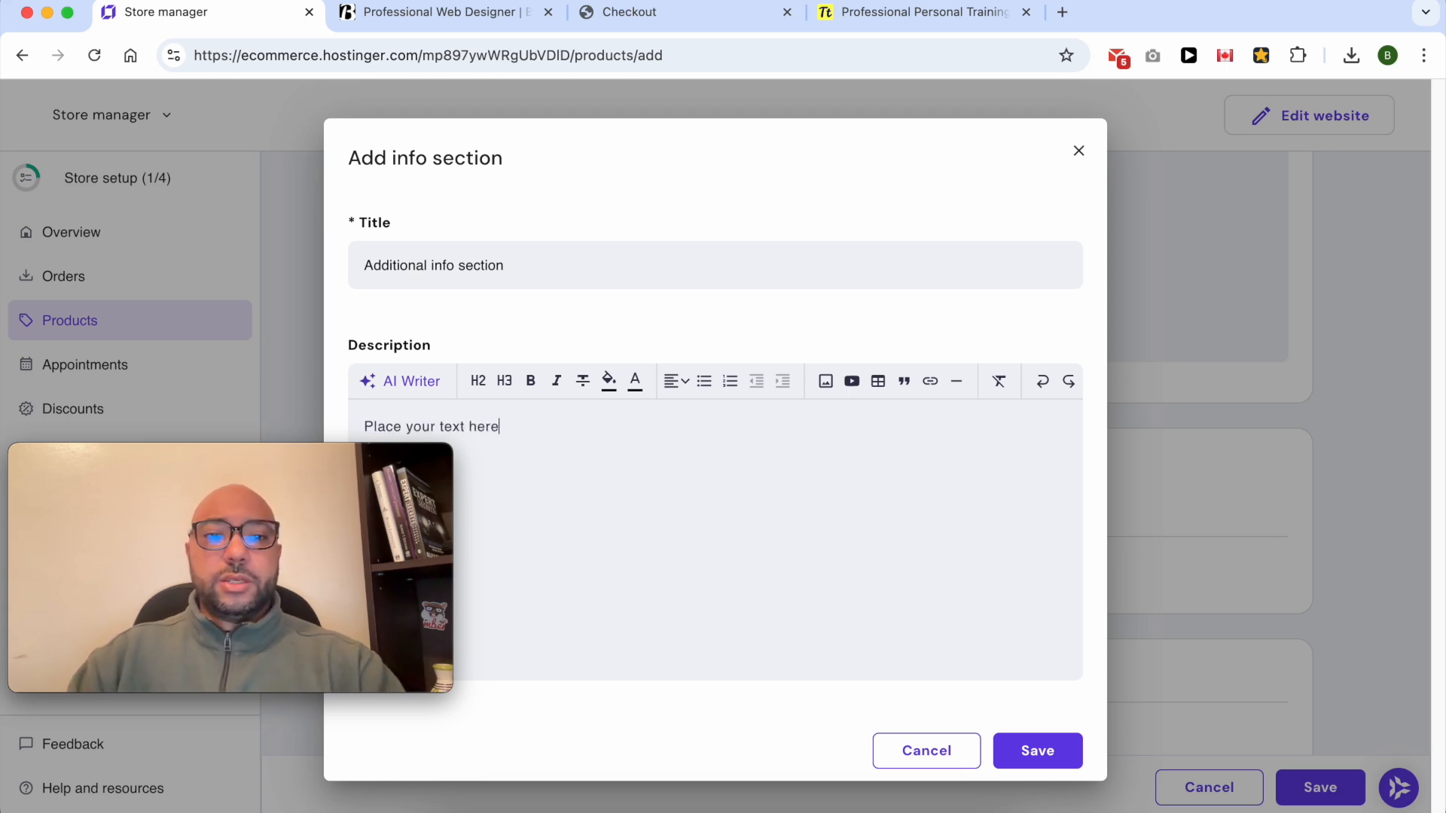
pyautogui.press('super+a')
pyautogui.press('Right')
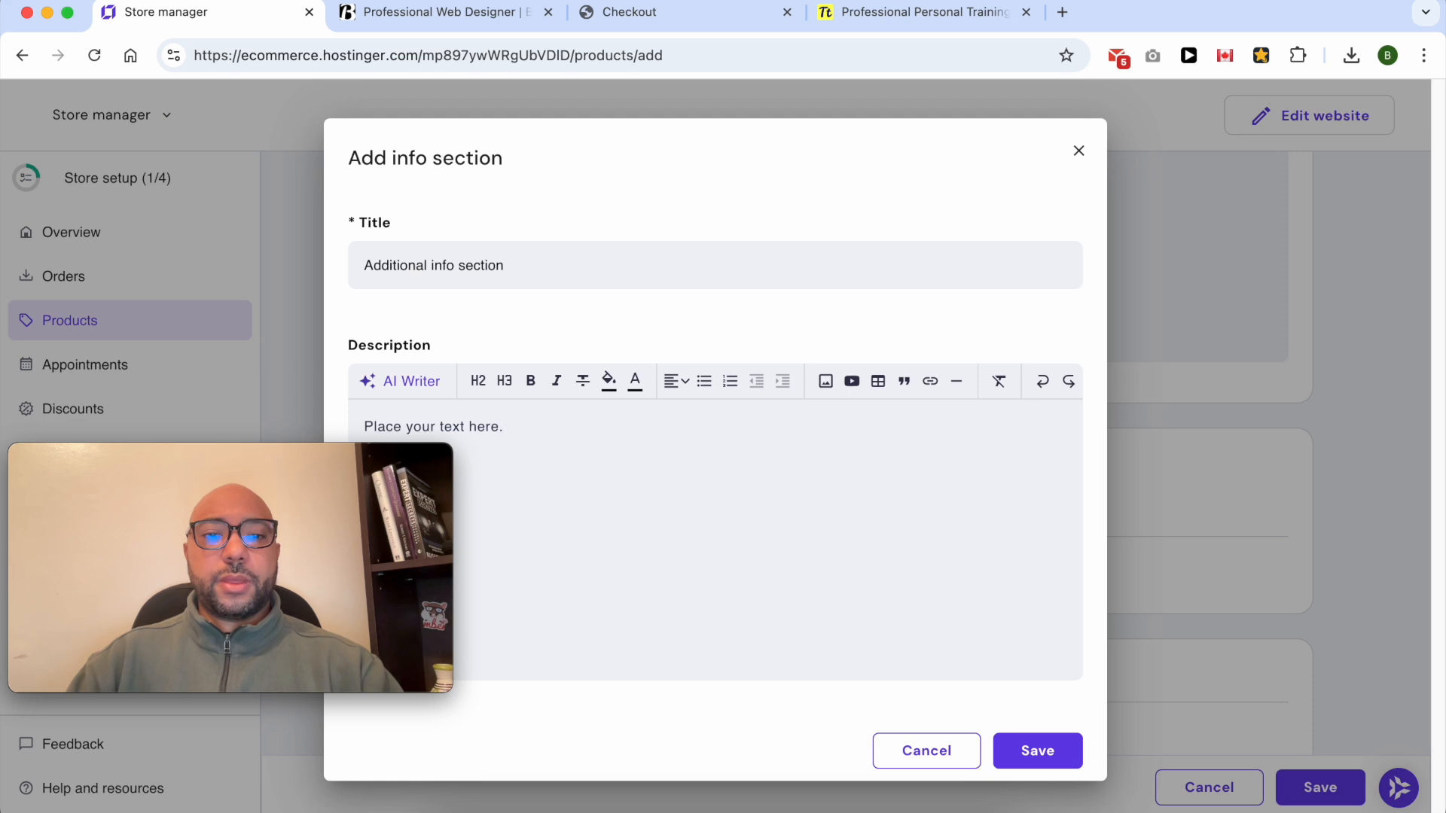
pyautogui.click(1025, 759)
# Add and save another info section titled "2nd Additional info section" with "Place your text here." repeated three times as its description.
pyautogui.scroll(-4, 711, 536)
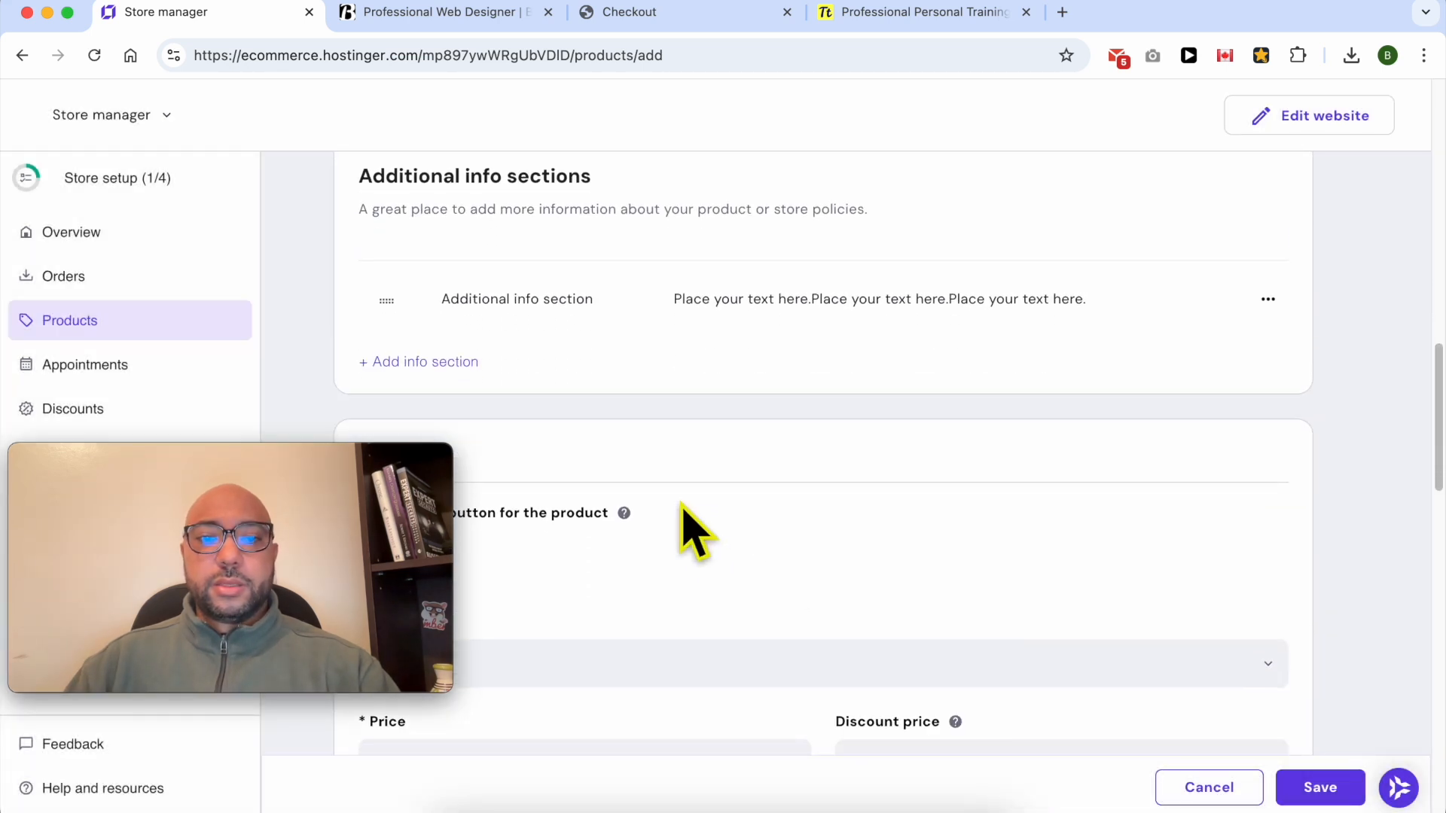
pyautogui.click(426, 362)
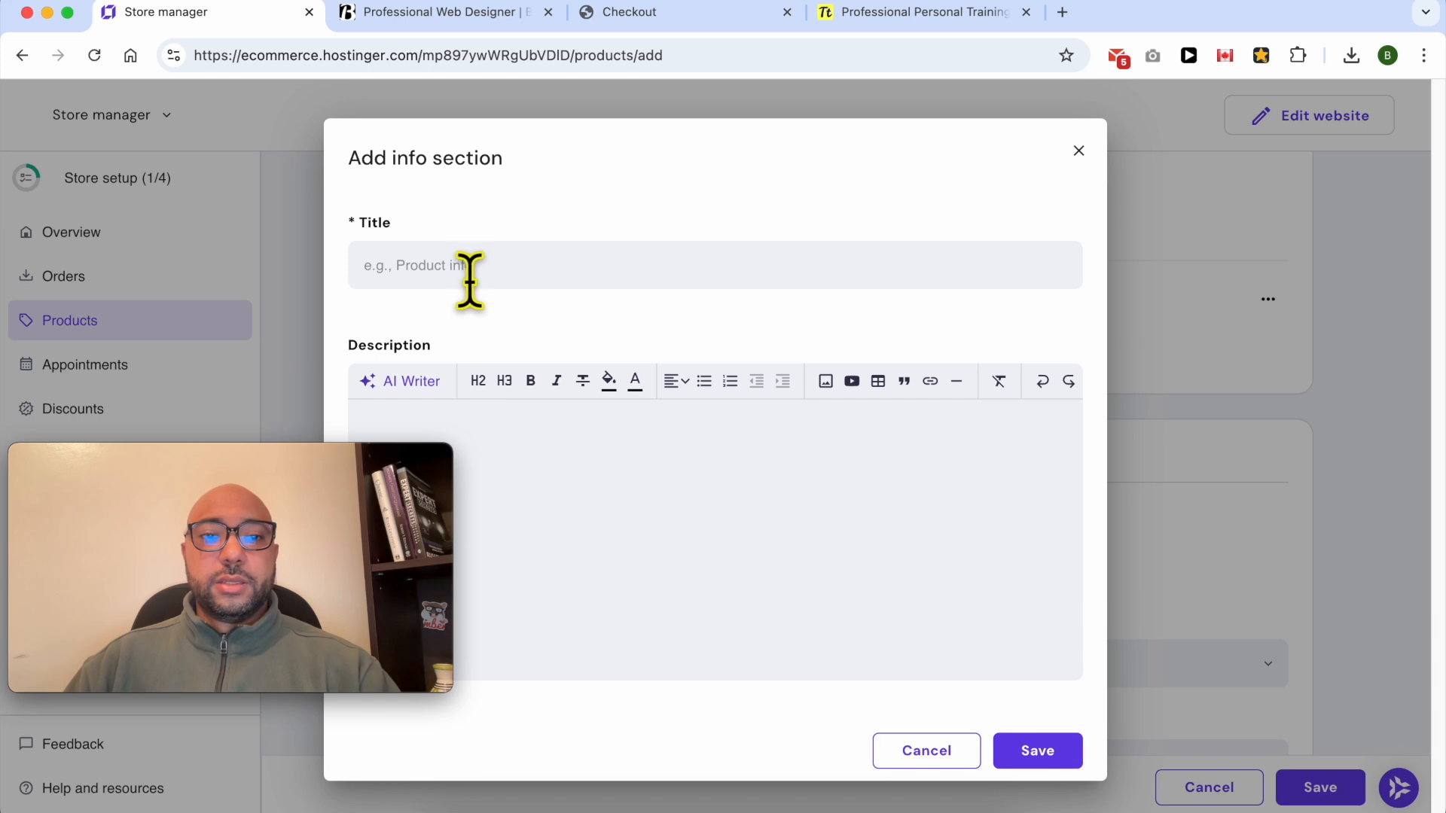
pyautogui.write('2nd Additional info section')
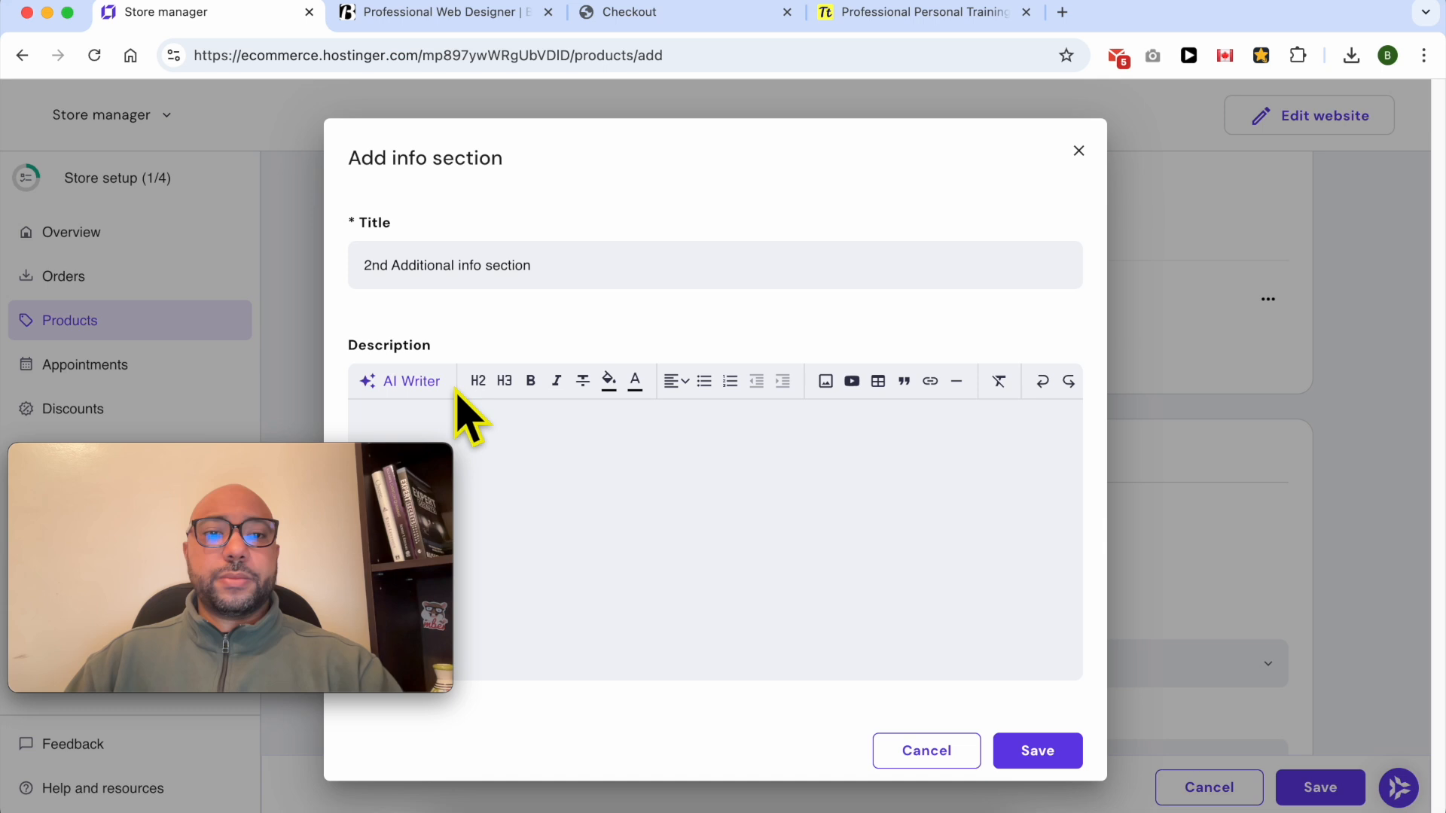
pyautogui.write('place')
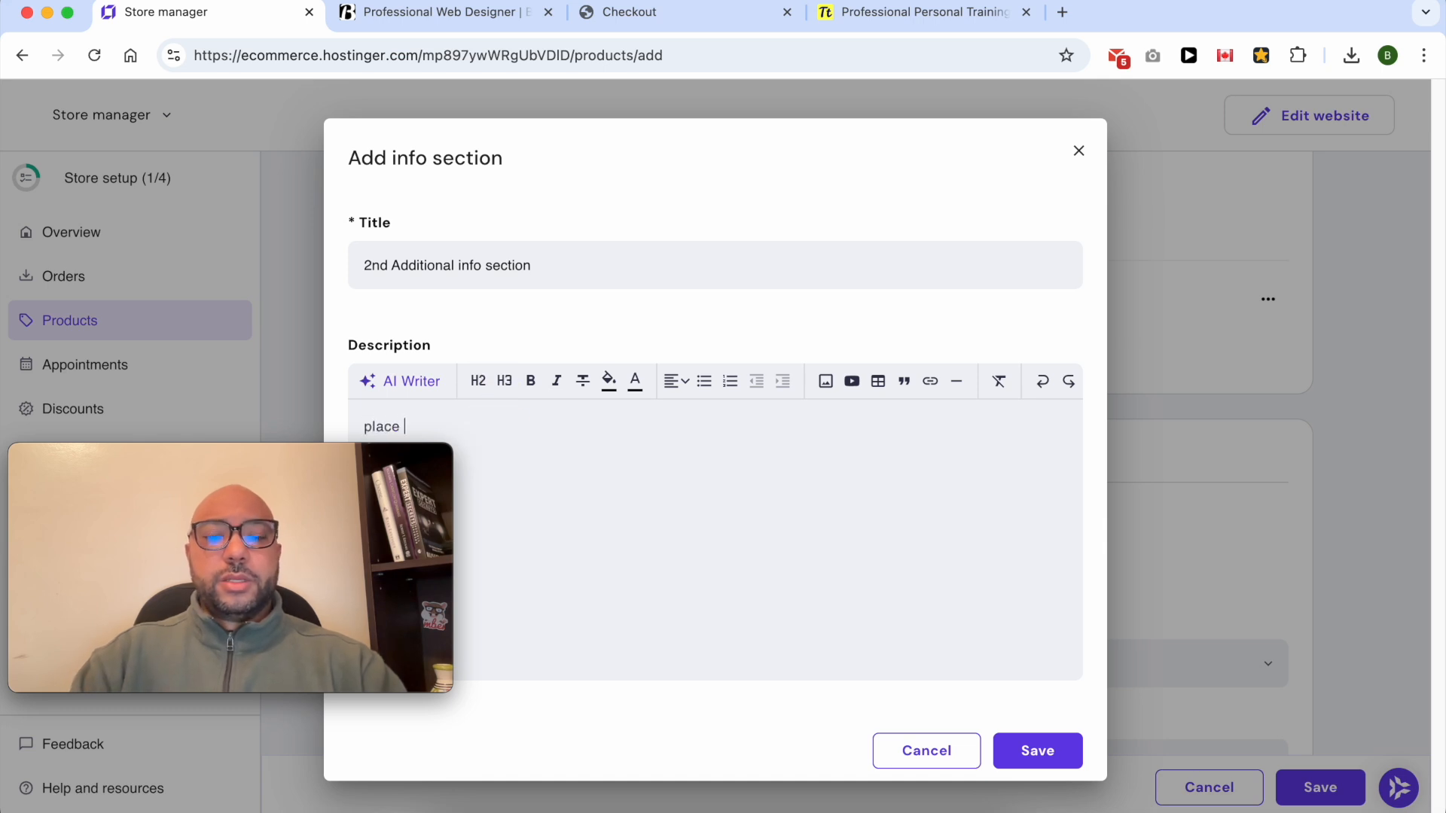
pyautogui.press('super+a')
pyautogui.press('super+v')
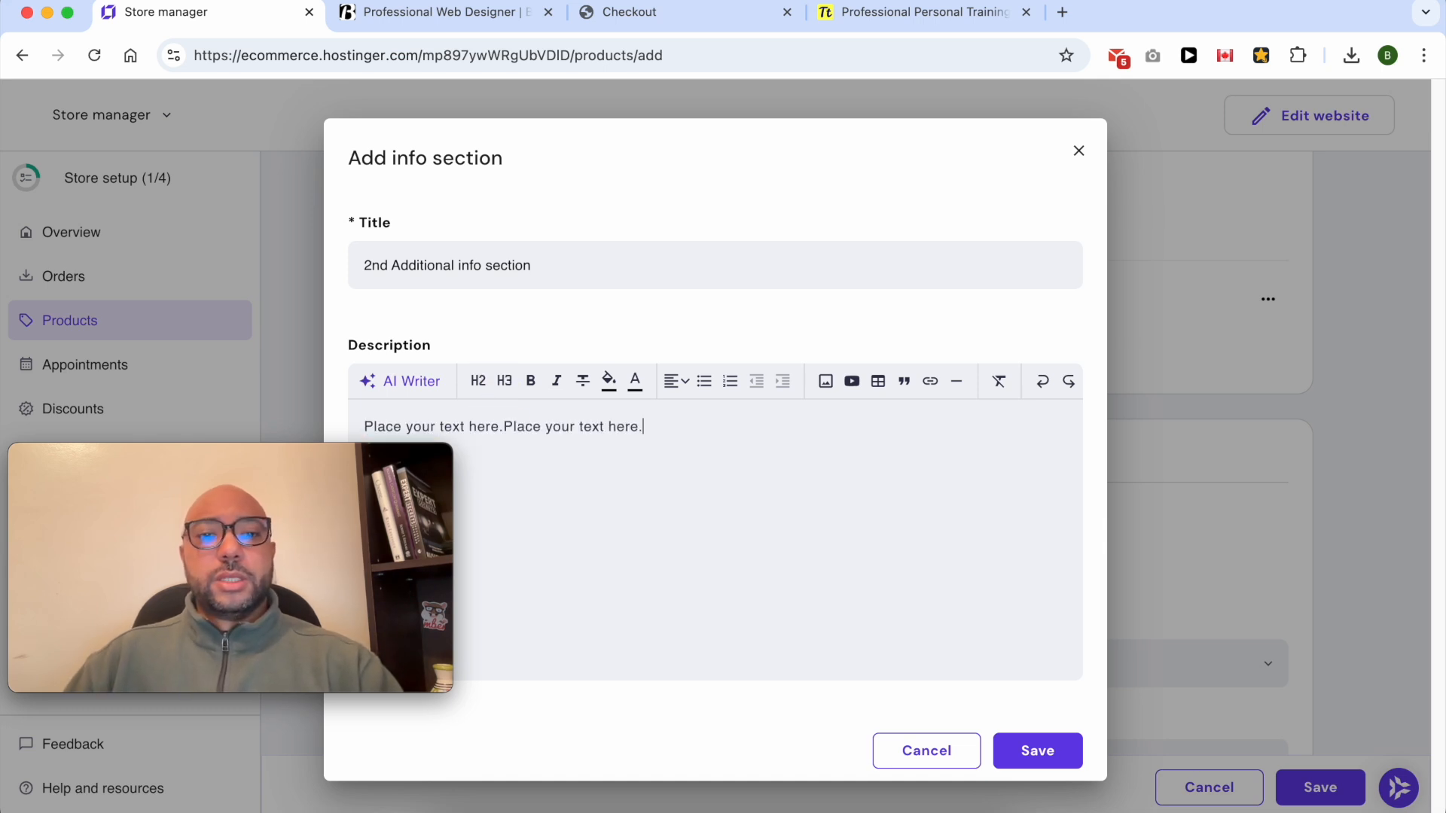
pyautogui.press('super+z')
pyautogui.press('super+z')
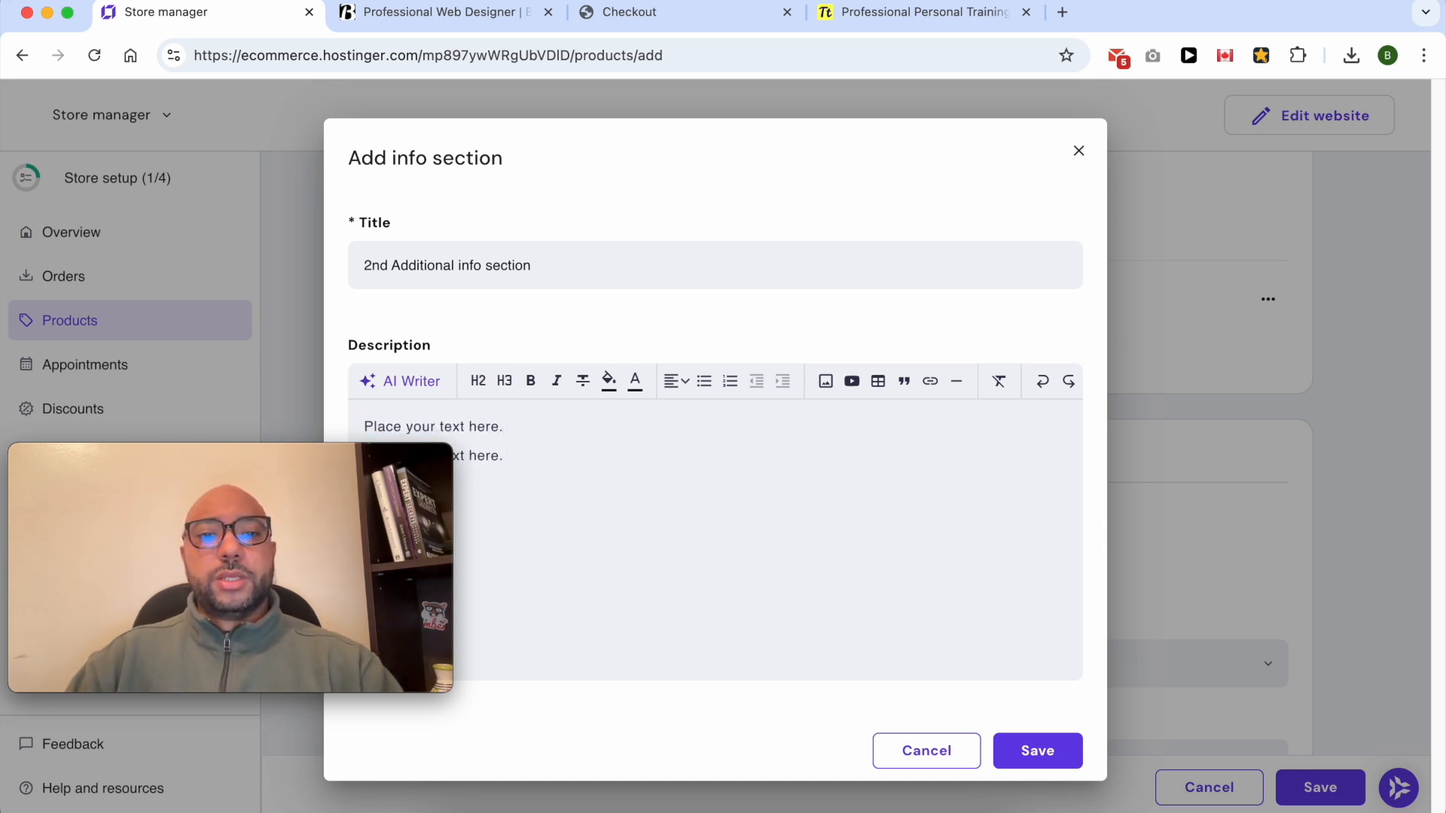
pyautogui.click(1030, 750)
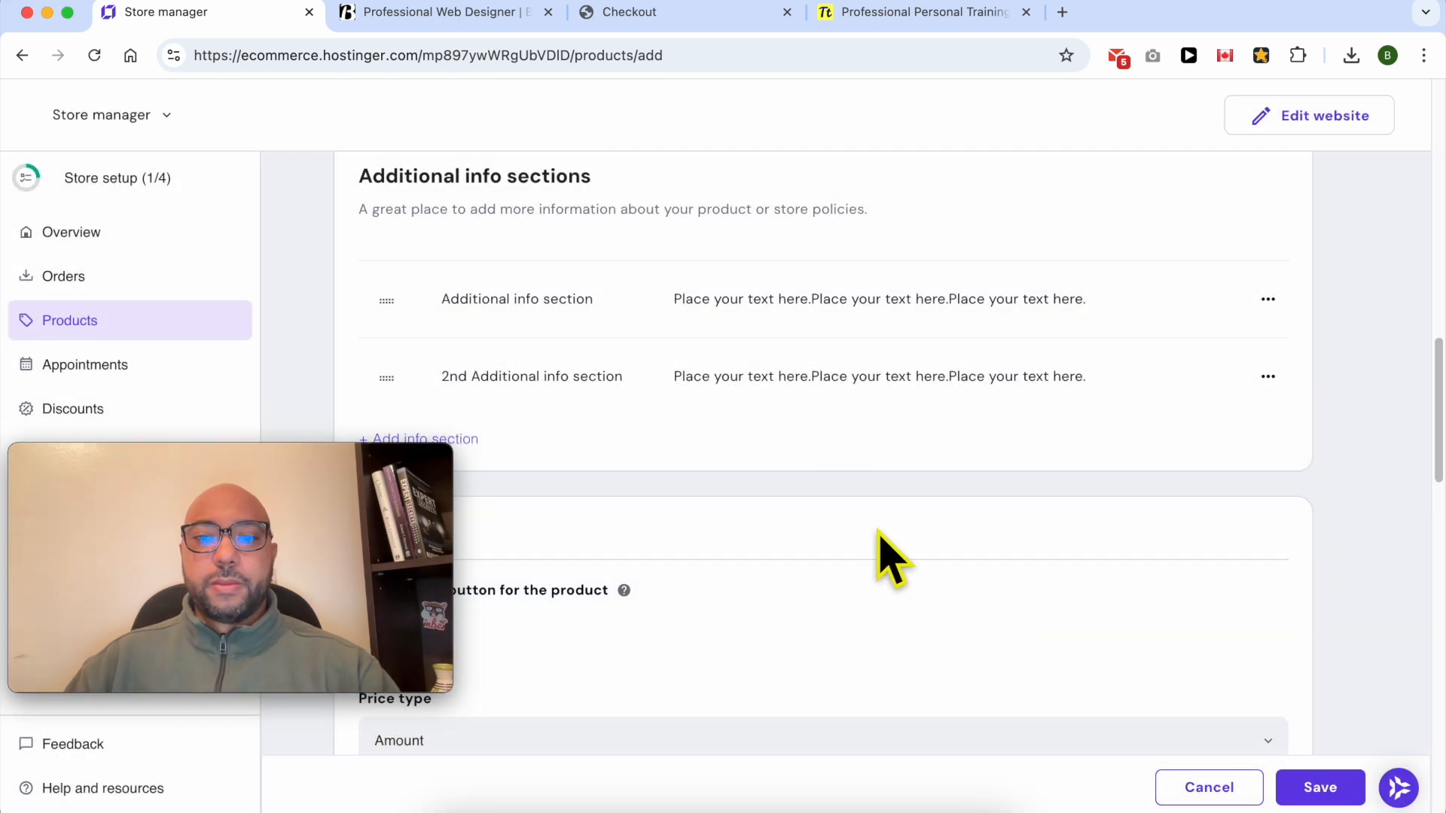
# Disable the product's add to bag button, and check the personal training site's booking section for comparison.
pyautogui.scroll(-5, 742, 455)
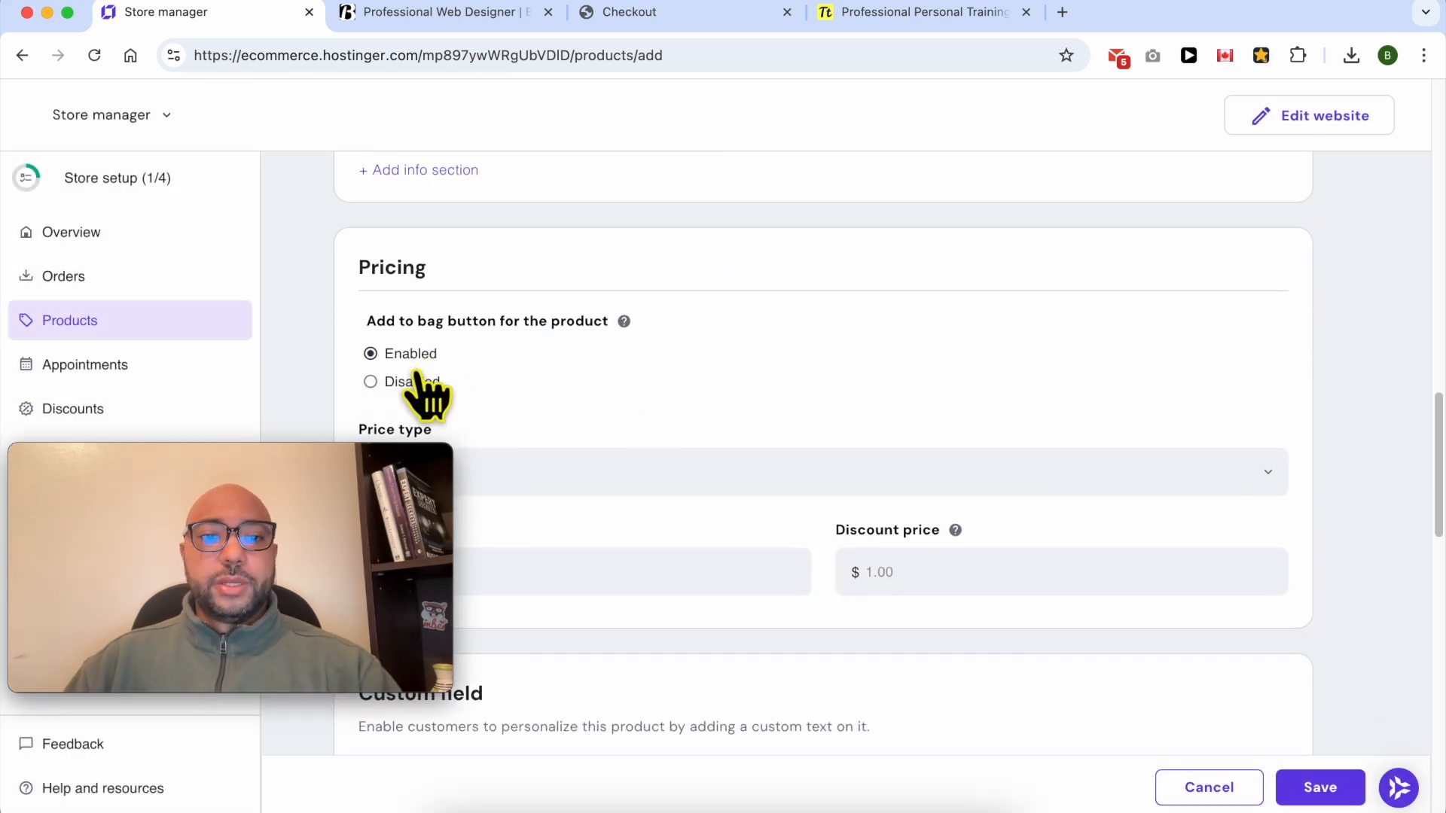
pyautogui.click(407, 356)
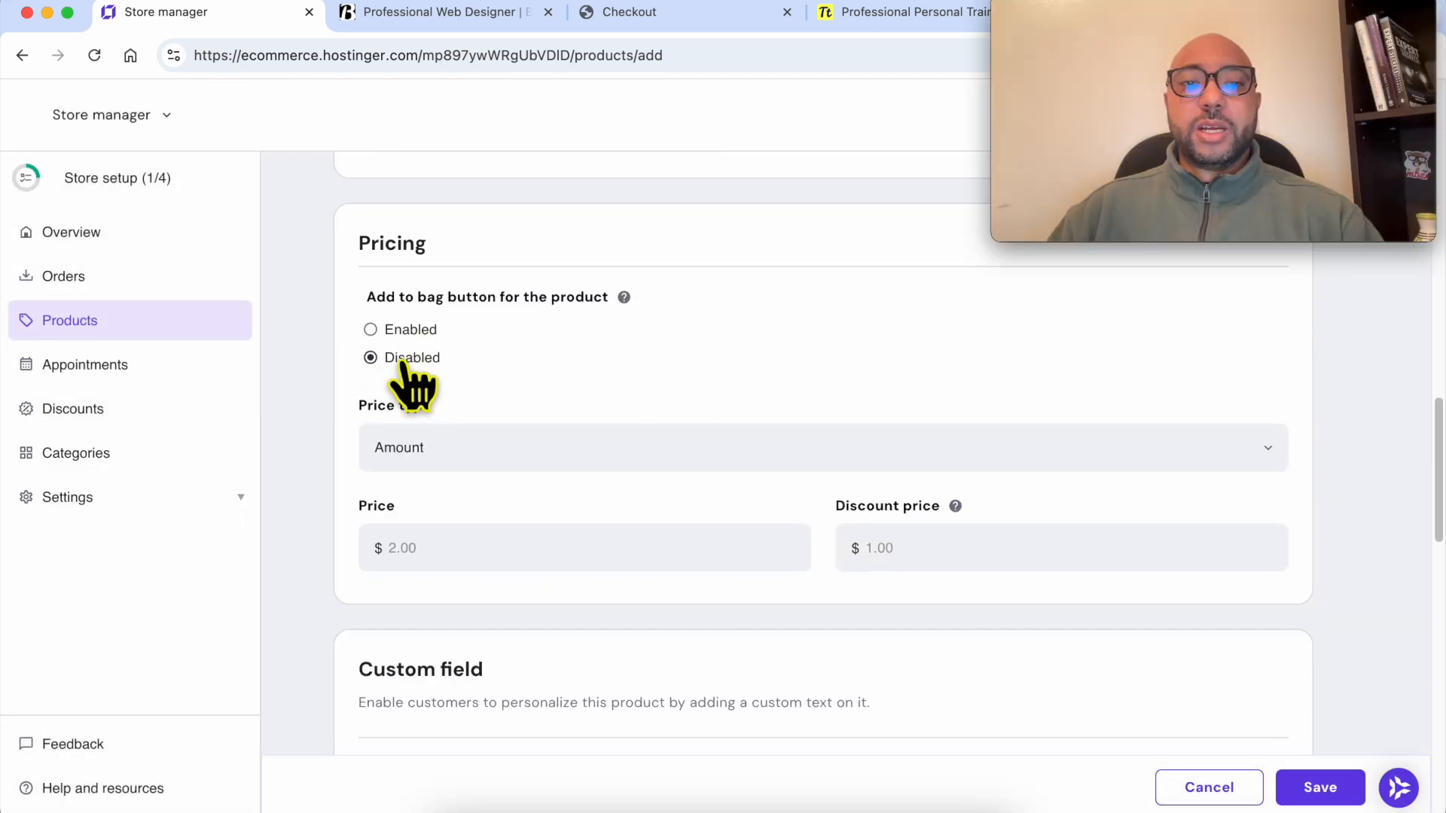
pyautogui.moveTo(364, 297); pyautogui.dragTo(443, 300)
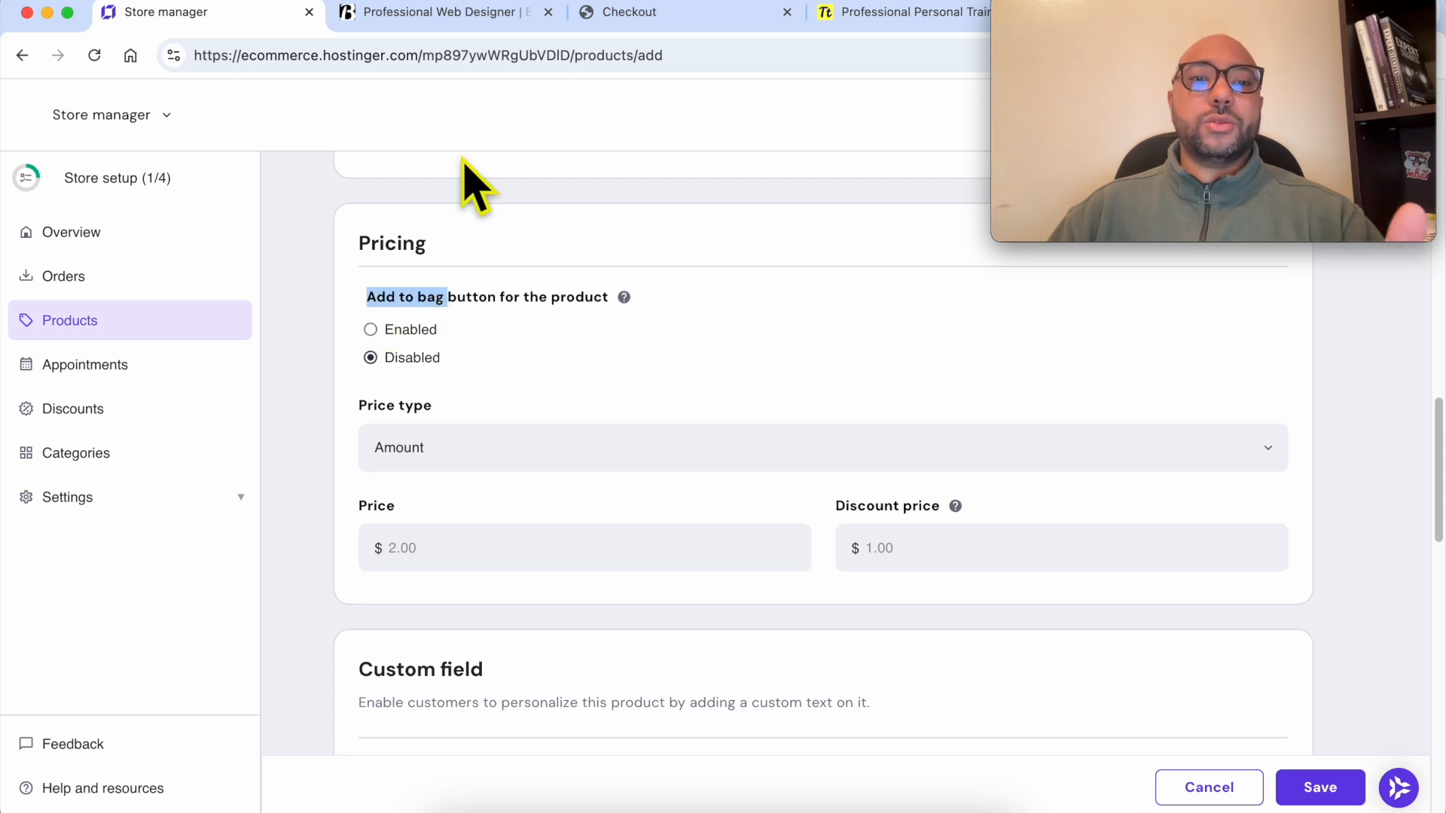
pyautogui.click(626, 15)
pyautogui.click(882, 17)
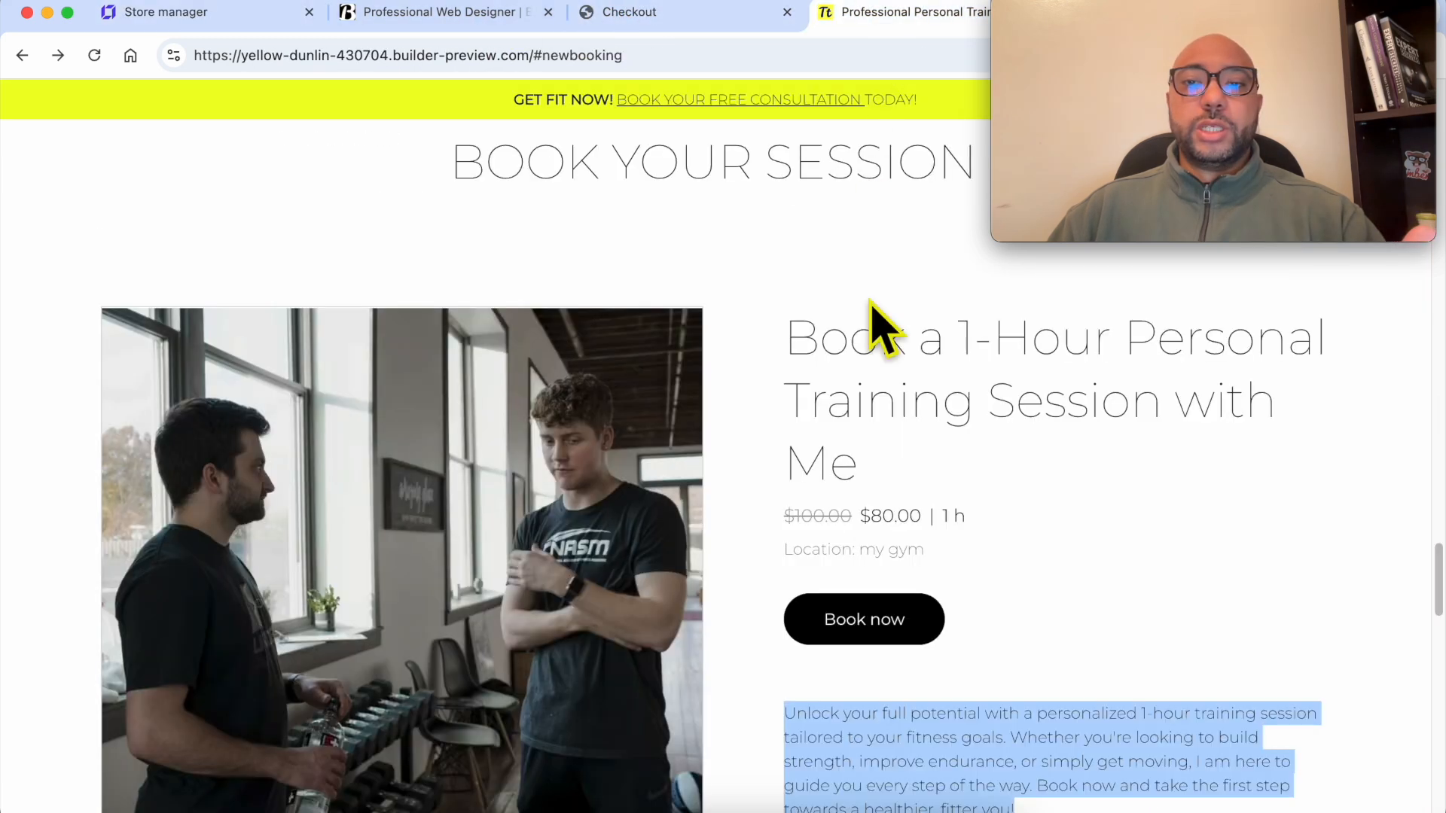
pyautogui.click(184, 13)
# Try the Free price type for the appointment.
pyautogui.click(516, 456)
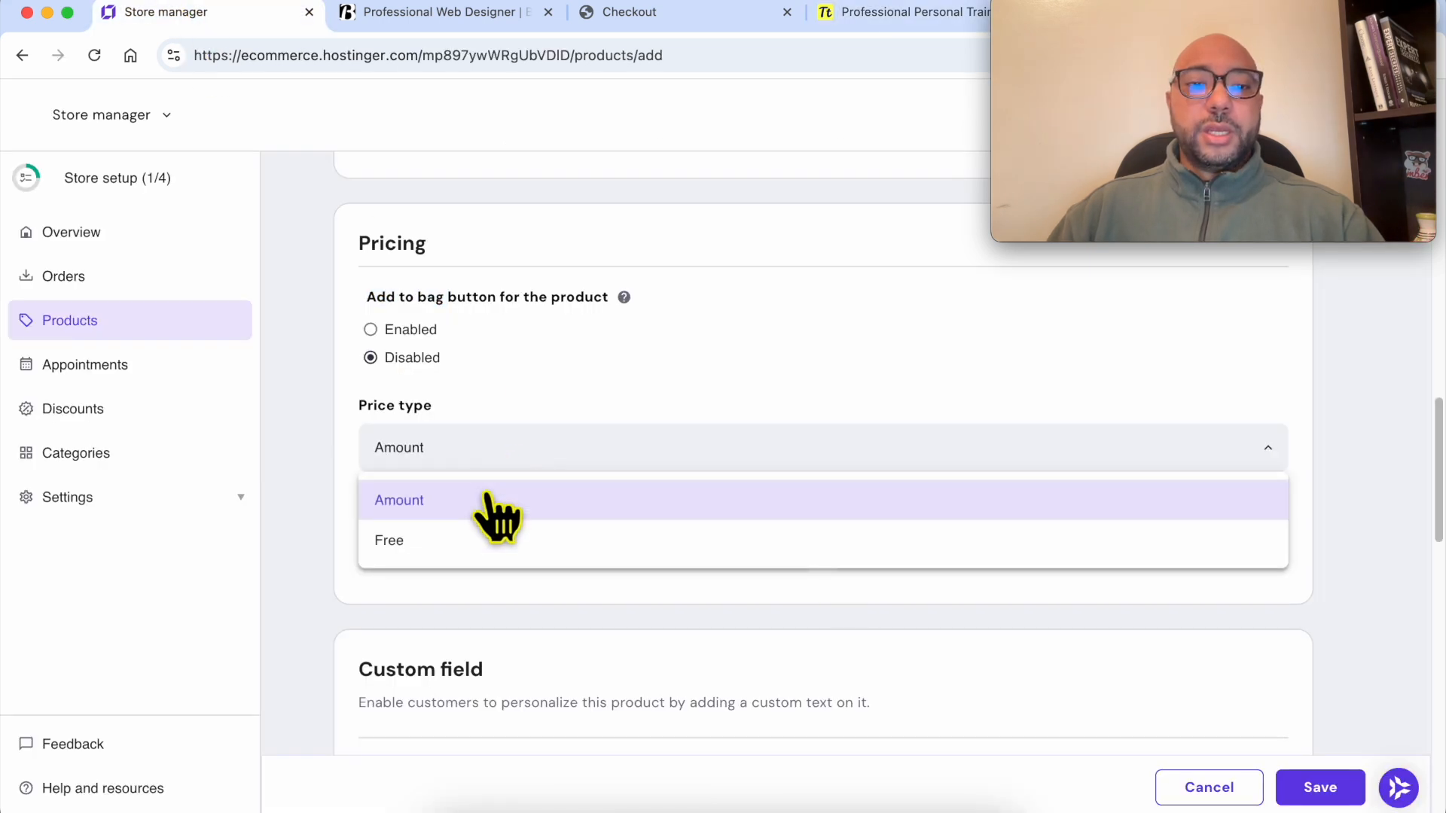
pyautogui.click(444, 506)
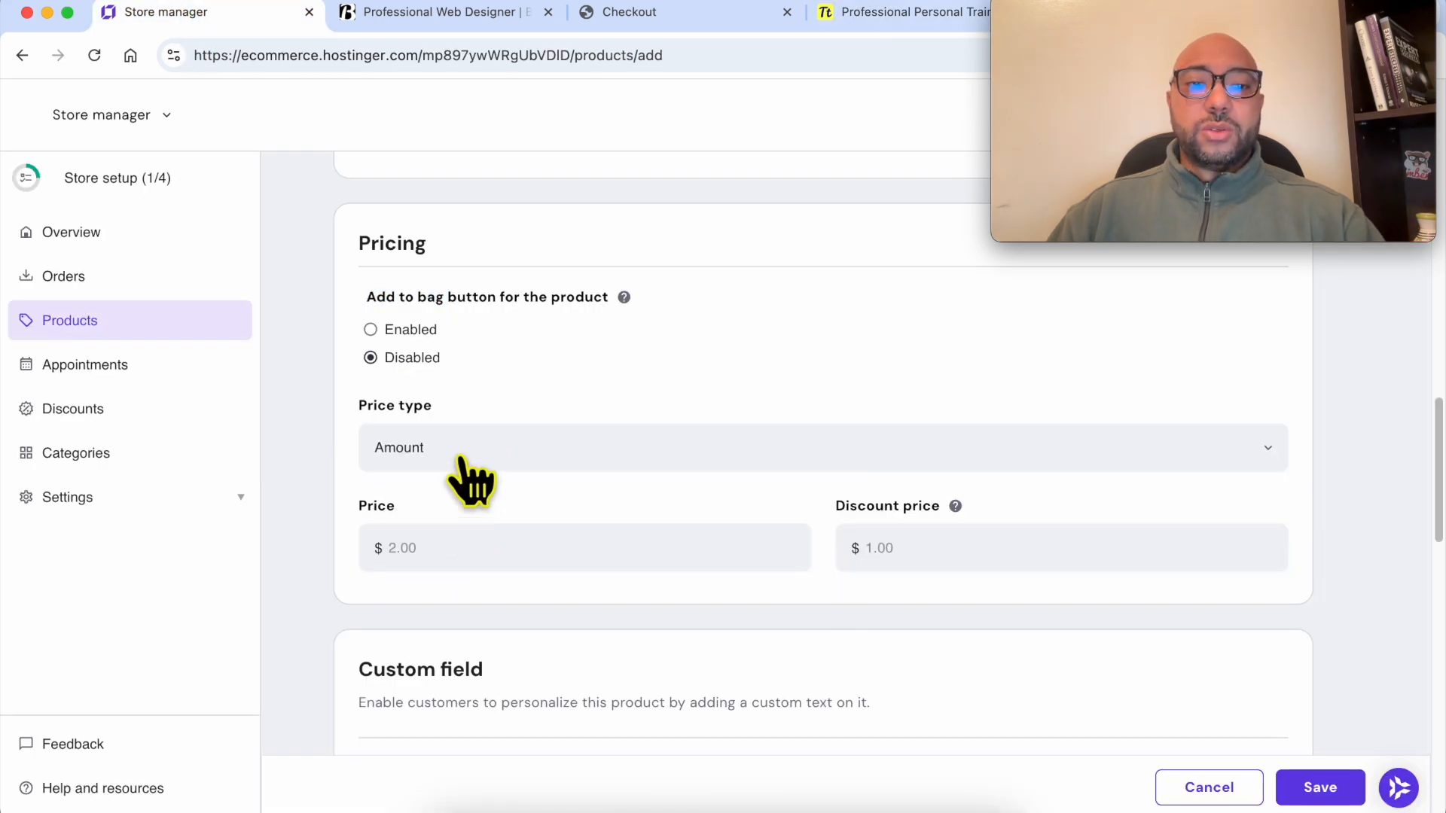
pyautogui.click(455, 450)
pyautogui.click(443, 533)
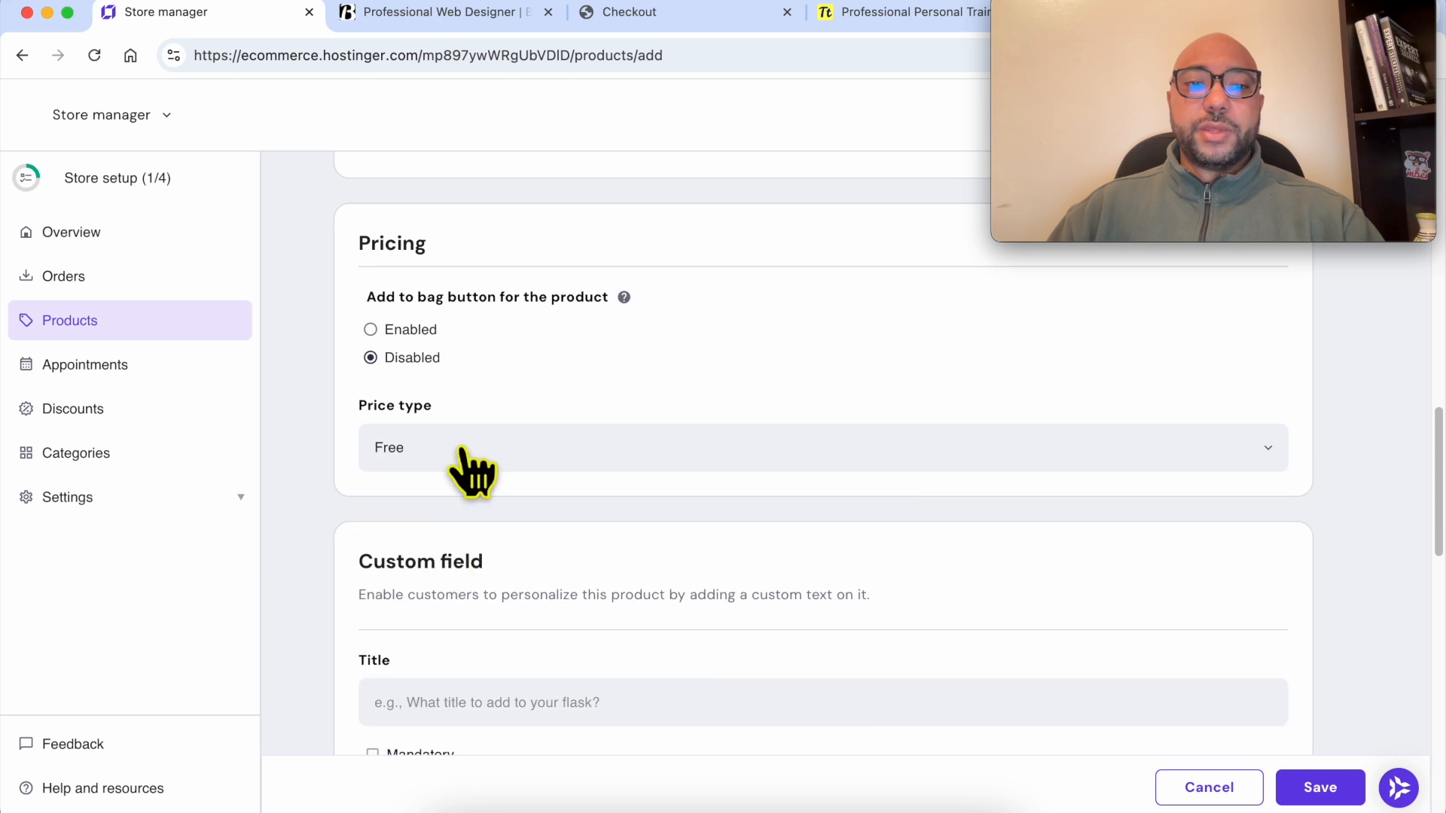
# Set the appointment's price type to Amount, with a price of $100 and a discount price of $70.
pyautogui.click(465, 463)
pyautogui.click(452, 499)
pyautogui.click(444, 536)
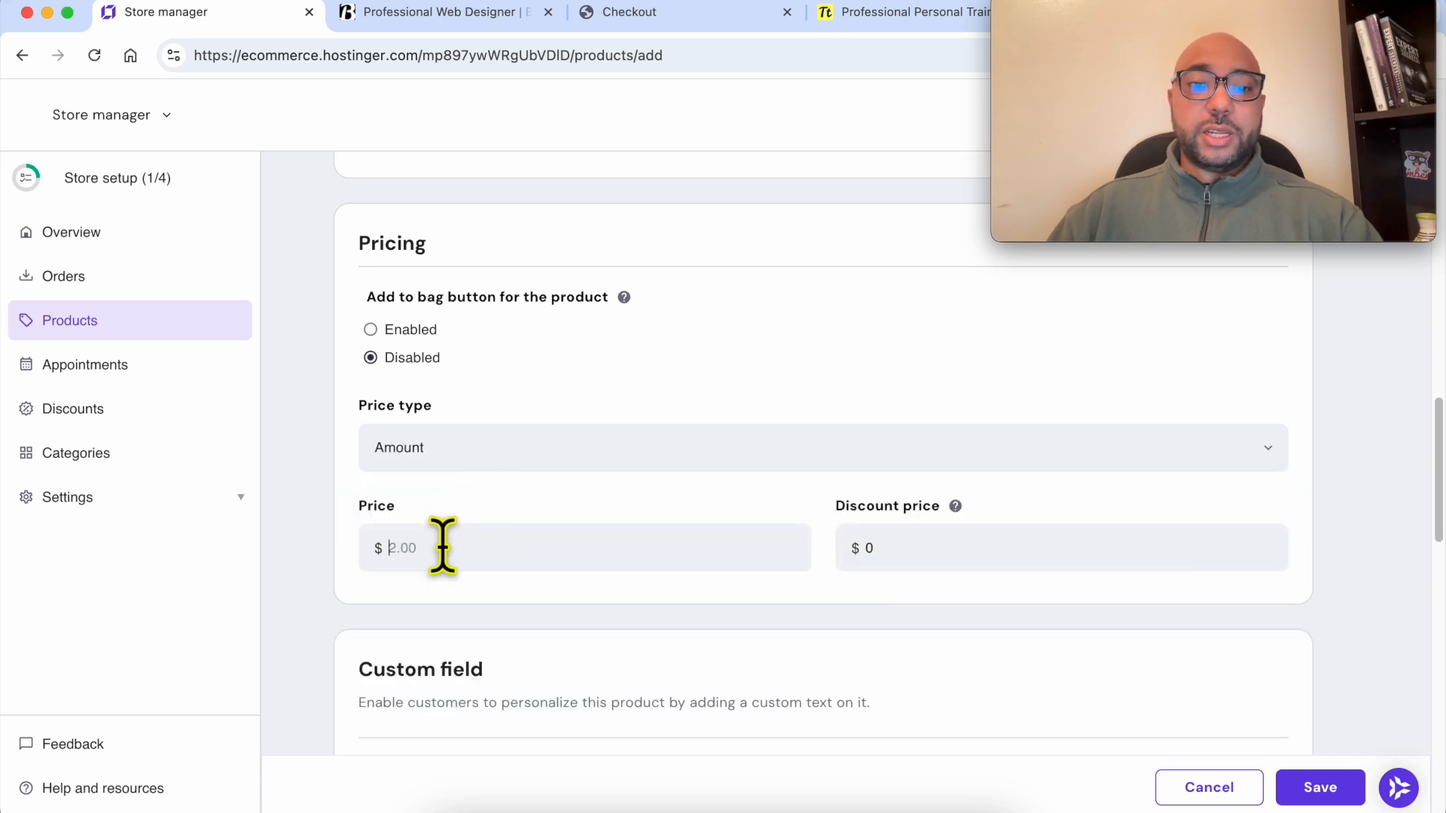
pyautogui.write('100')
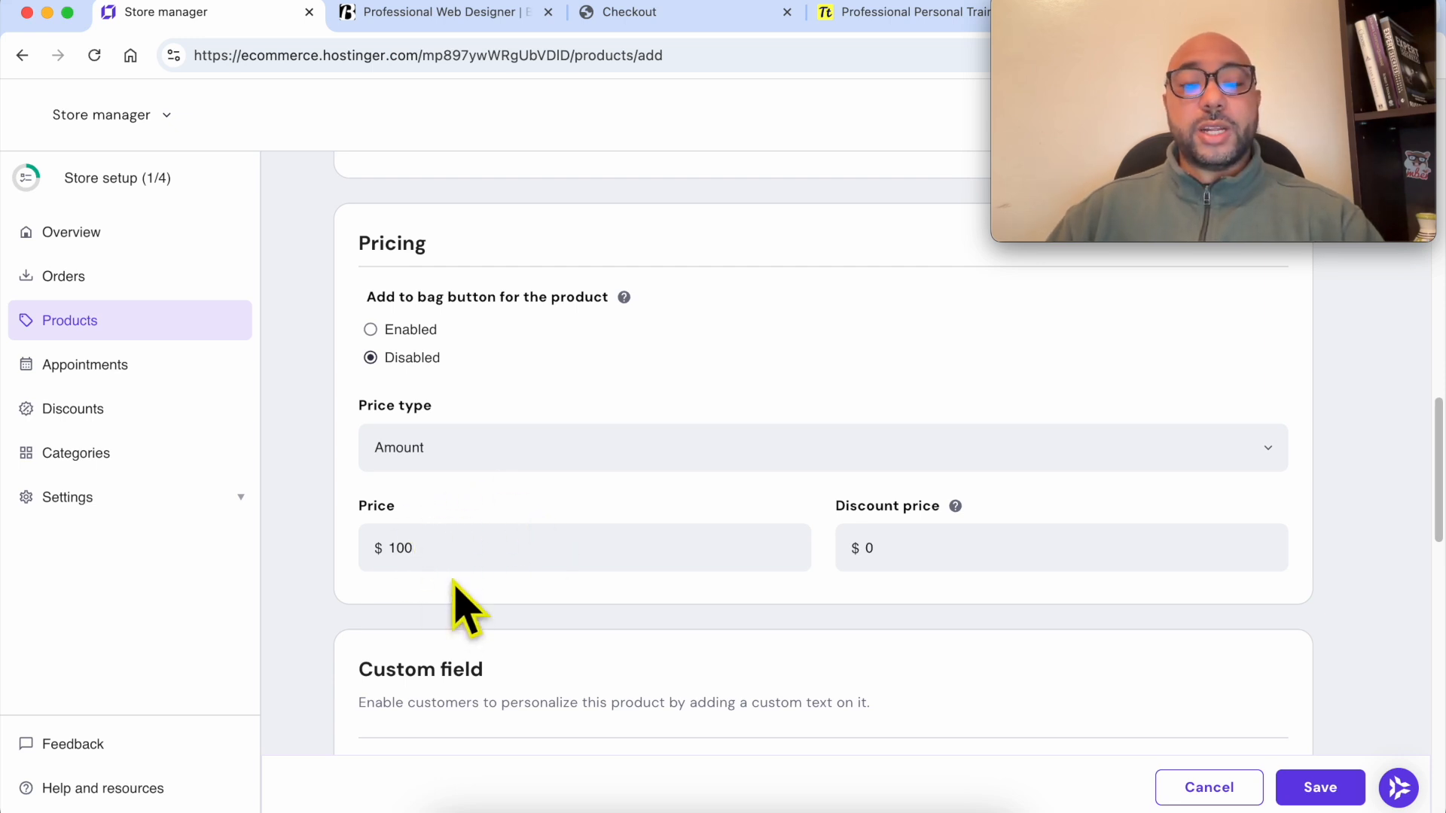
pyautogui.click(947, 547)
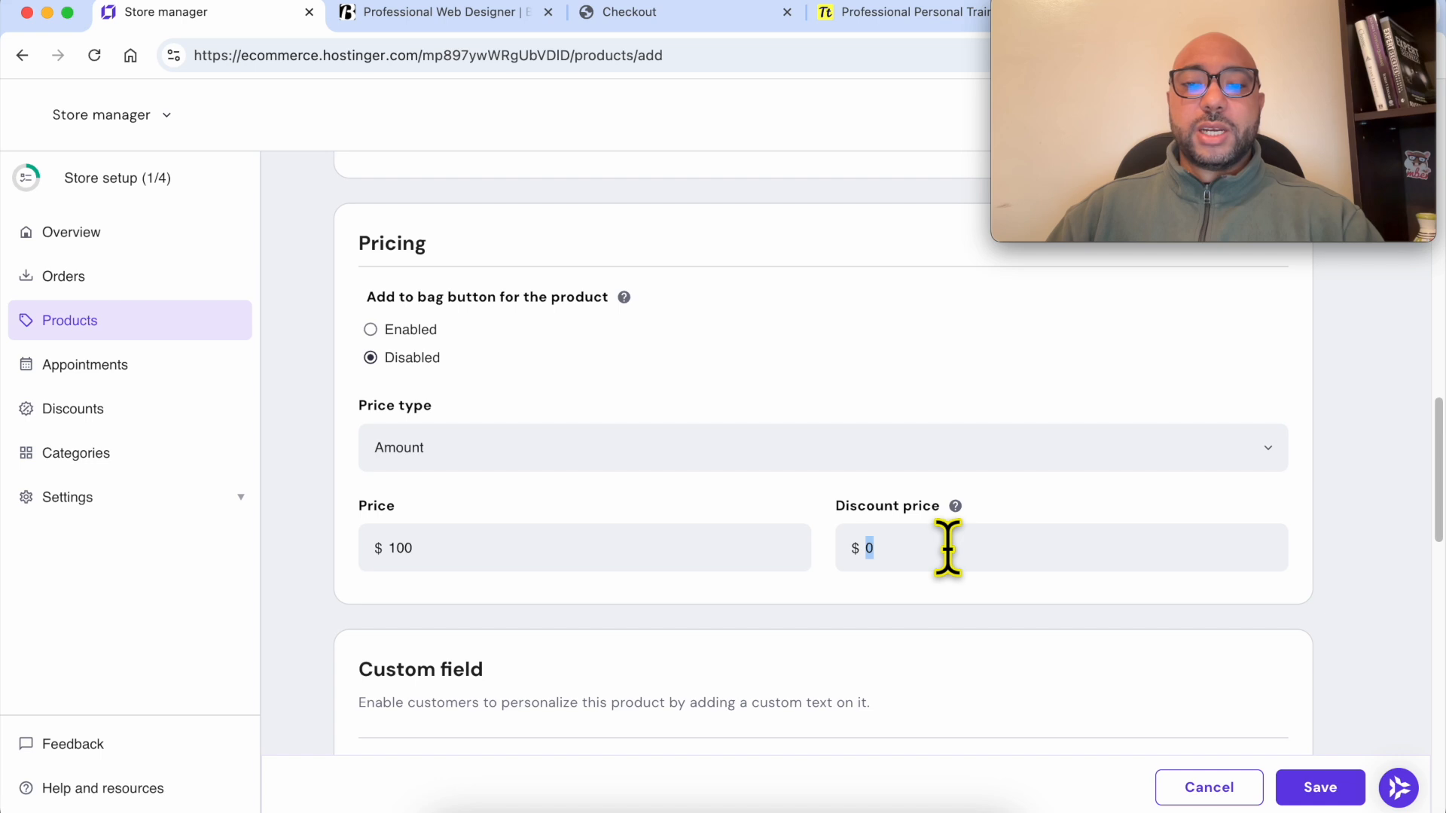
pyautogui.write('70')
pyautogui.rightClick(949, 548)
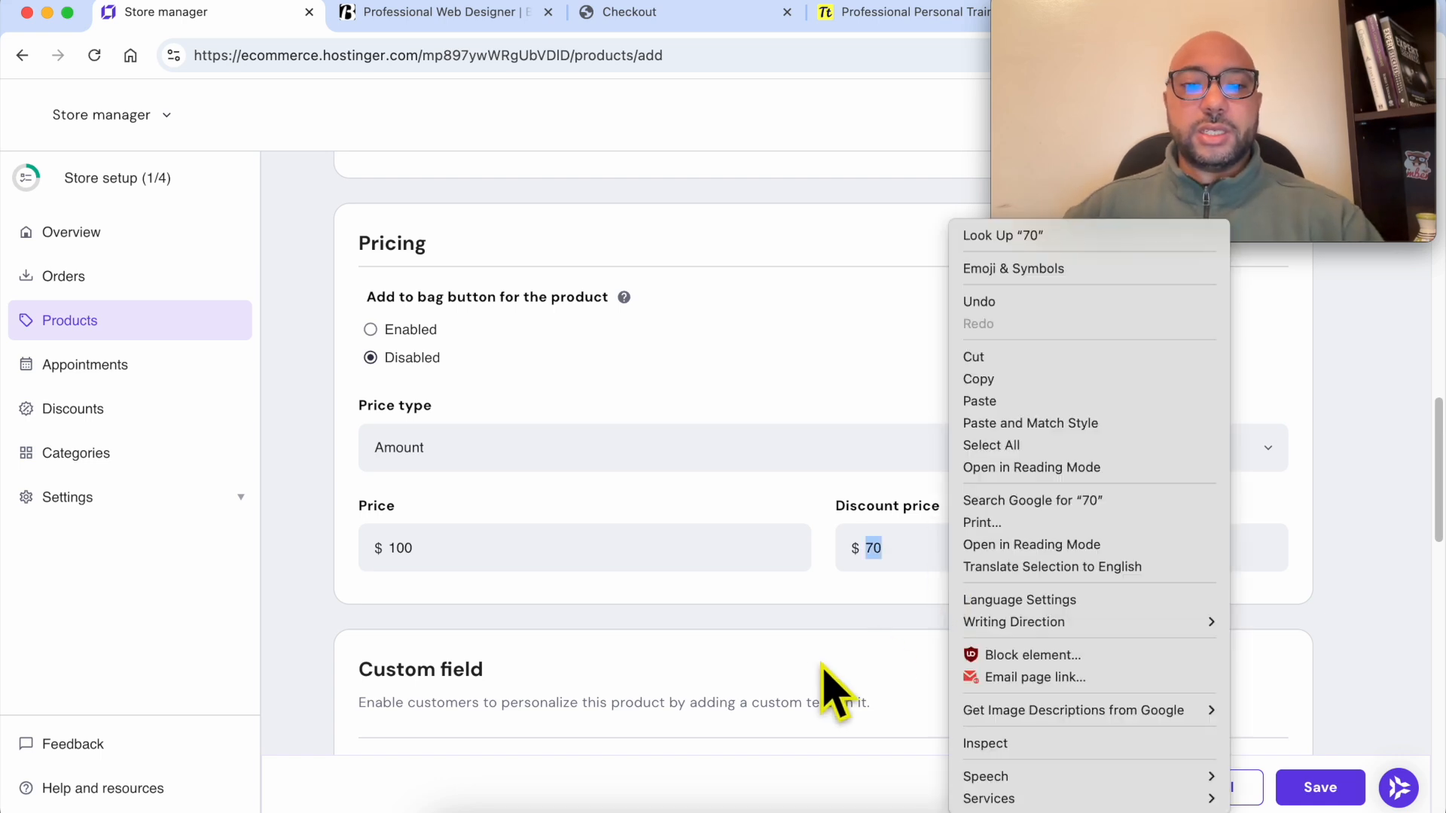
pyautogui.click(768, 617)
pyautogui.scroll(-3, 798, 630)
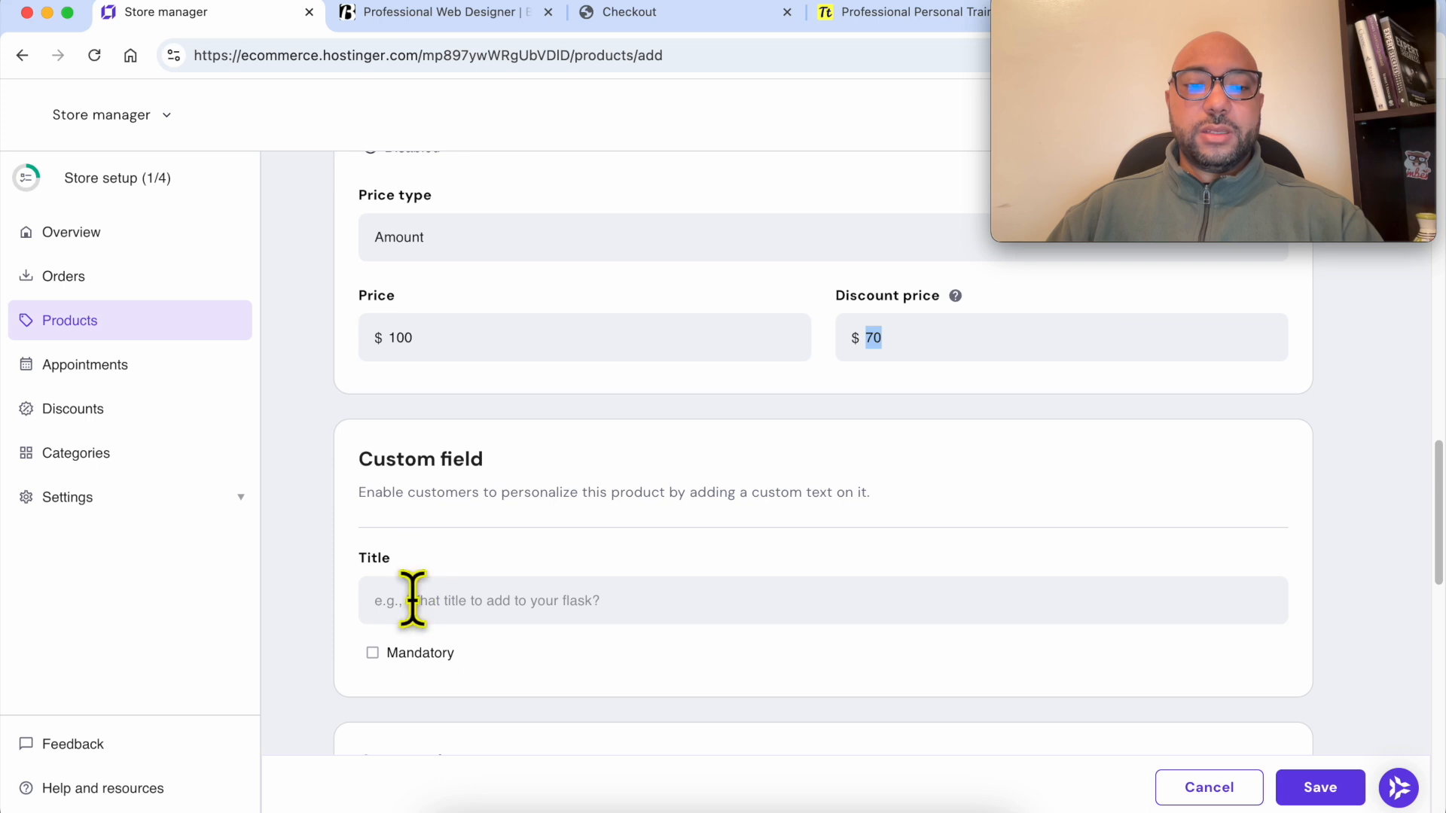
# Add a mandatory custom field titled "Age:" to the appointment product.
pyautogui.click(488, 600)
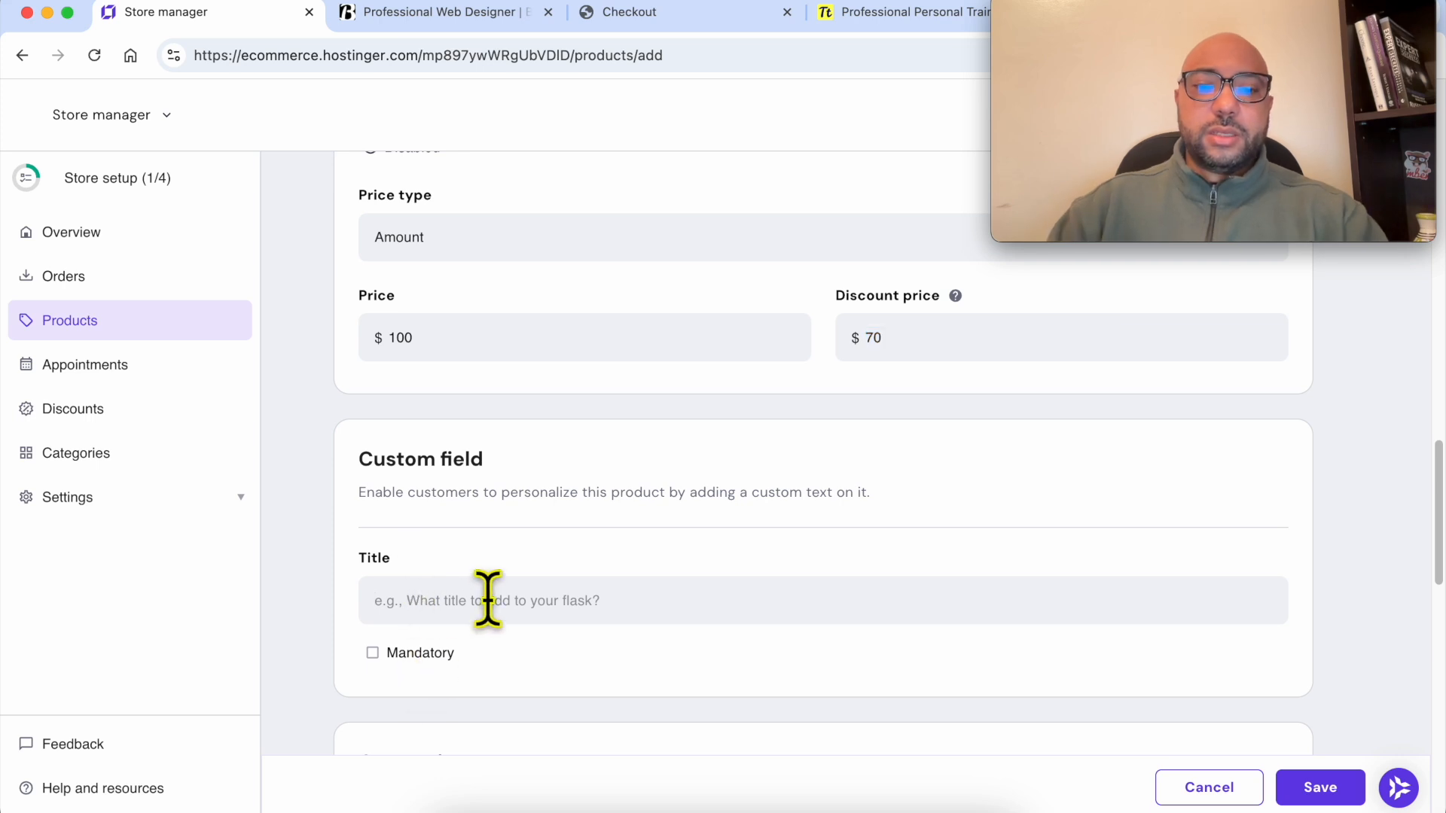
pyautogui.write('Age:')
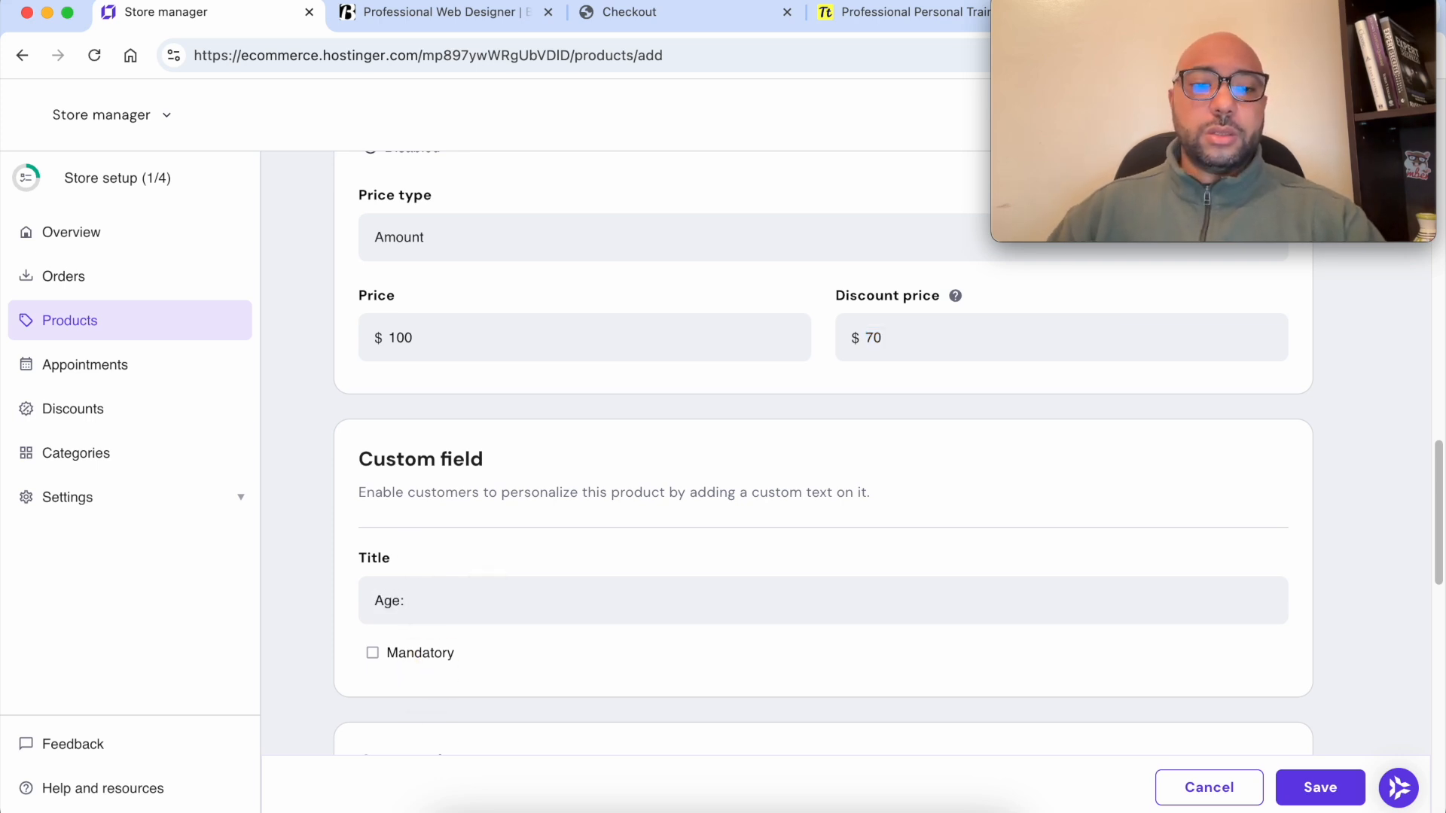
pyautogui.click(411, 654)
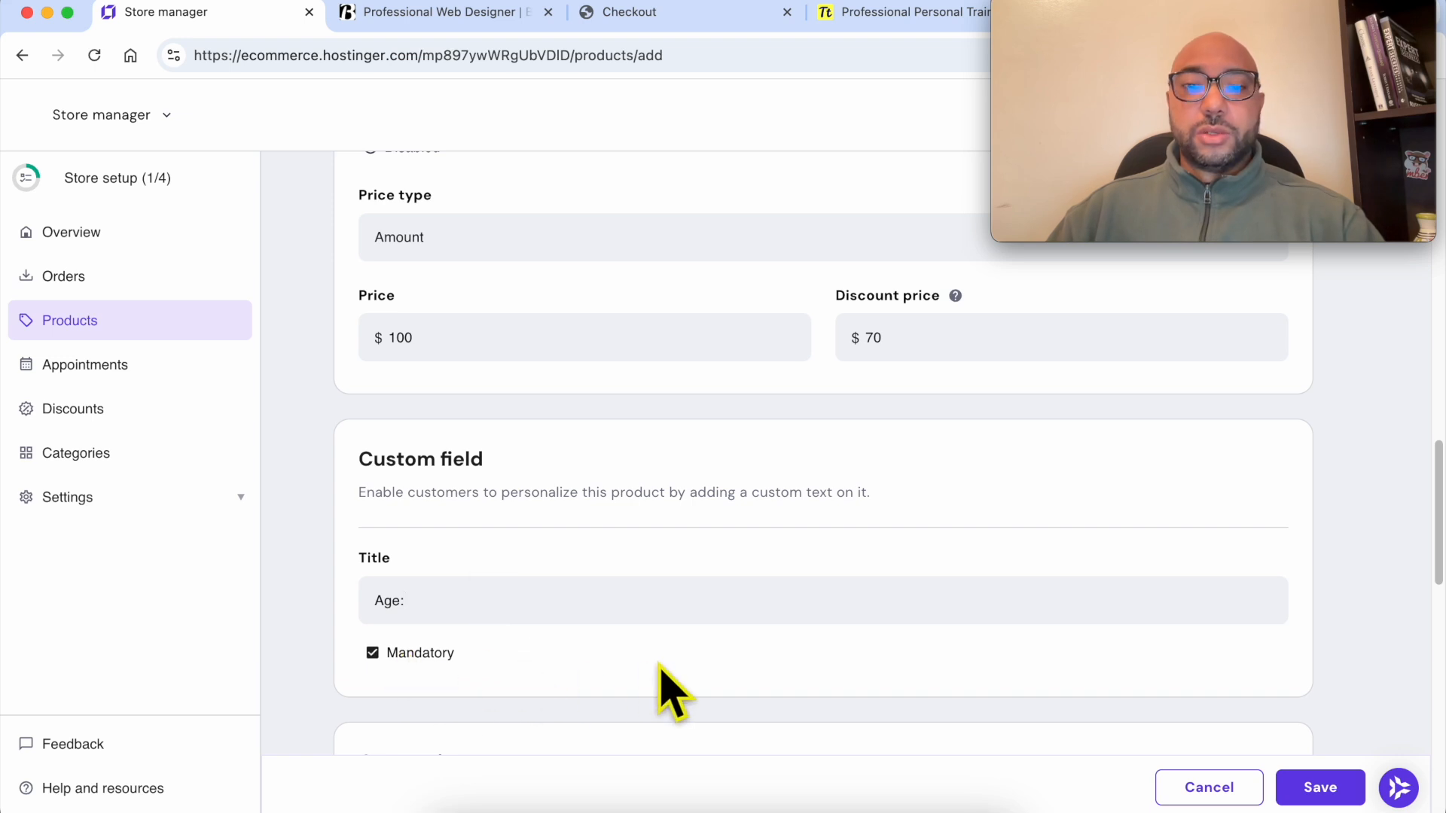
# Create and save a product category named "Appointments Category" without assigning any products to it.
pyautogui.scroll(-5, 671, 688)
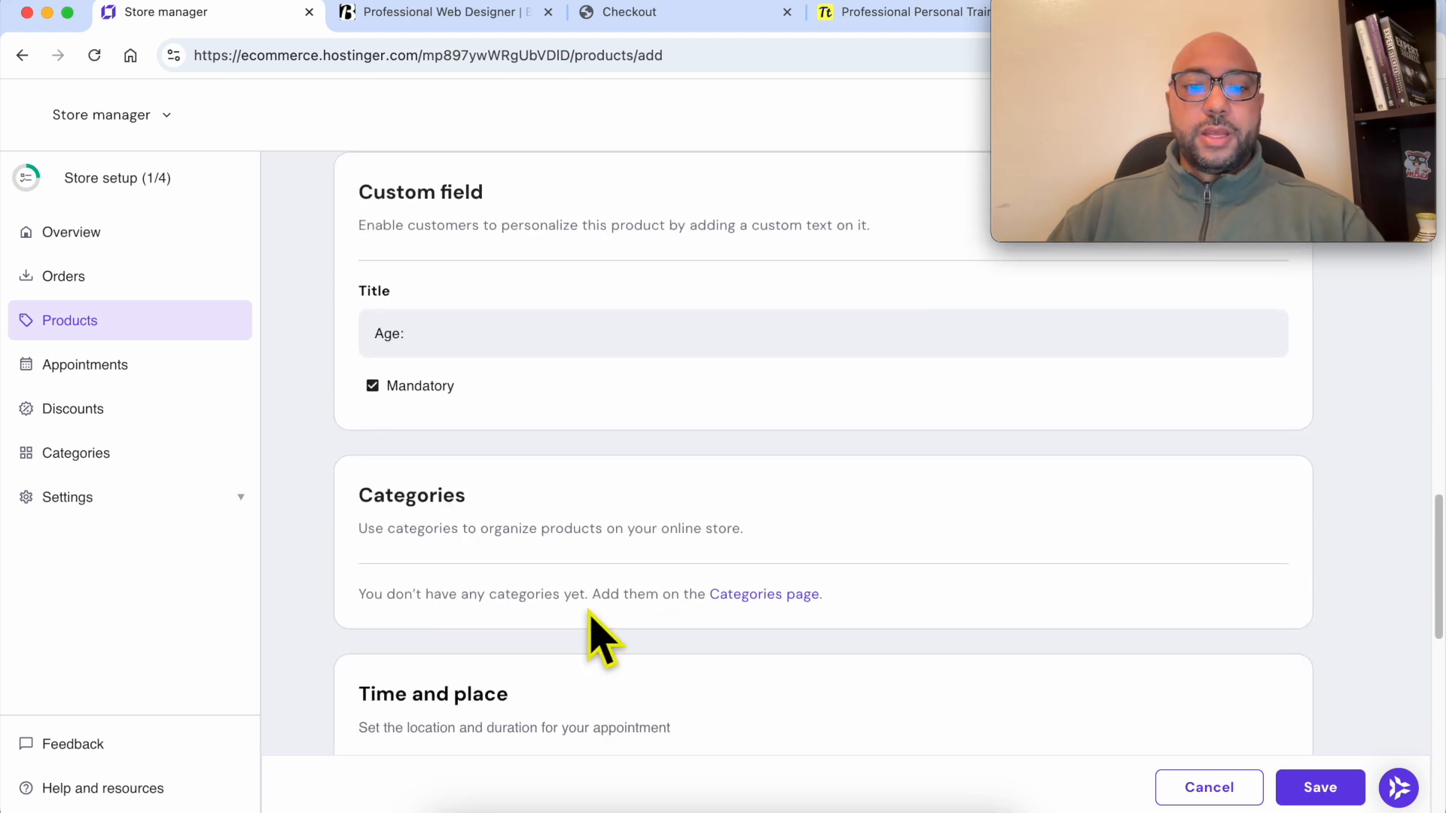
pyautogui.click(741, 595)
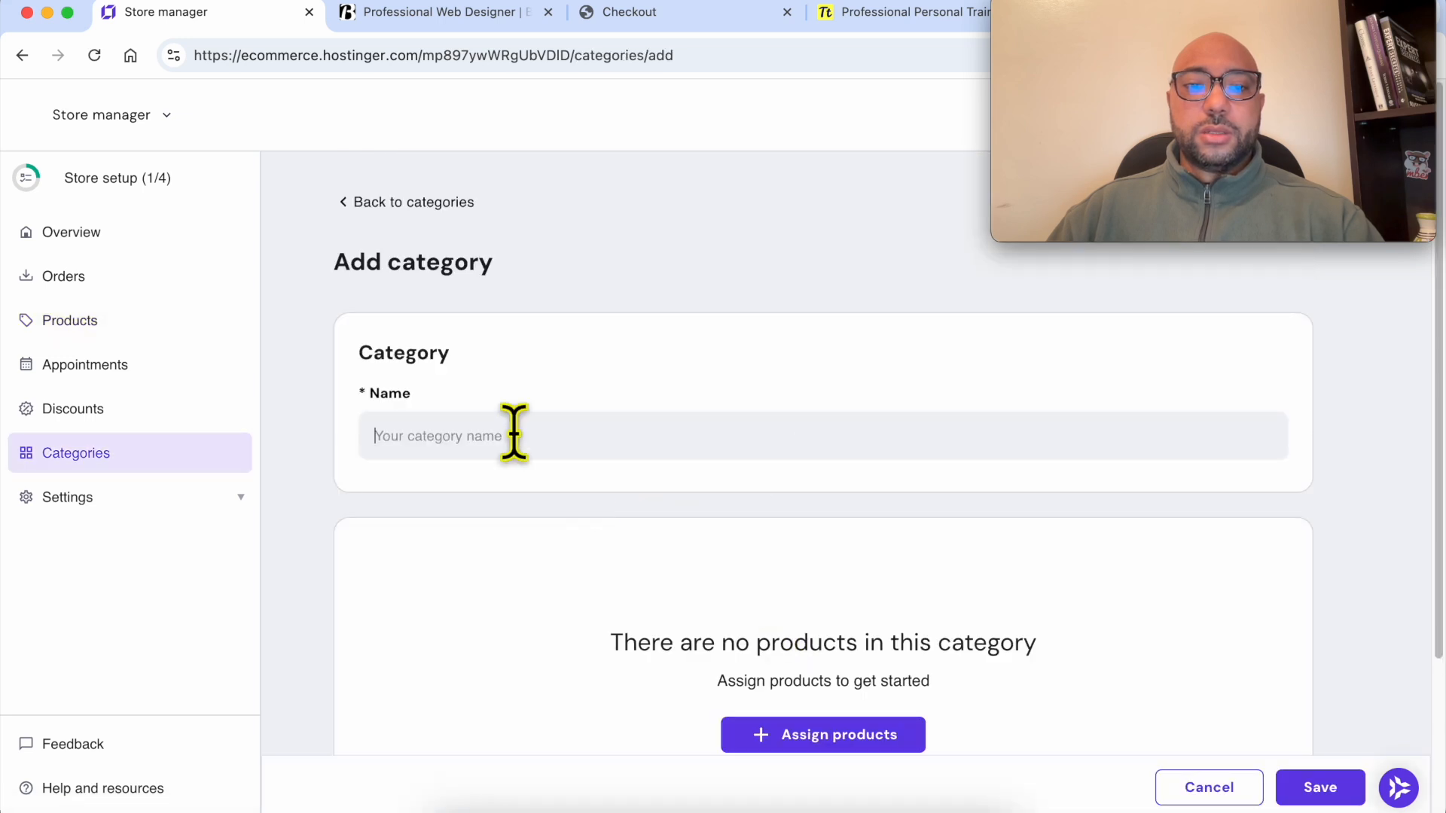
pyautogui.click(513, 433)
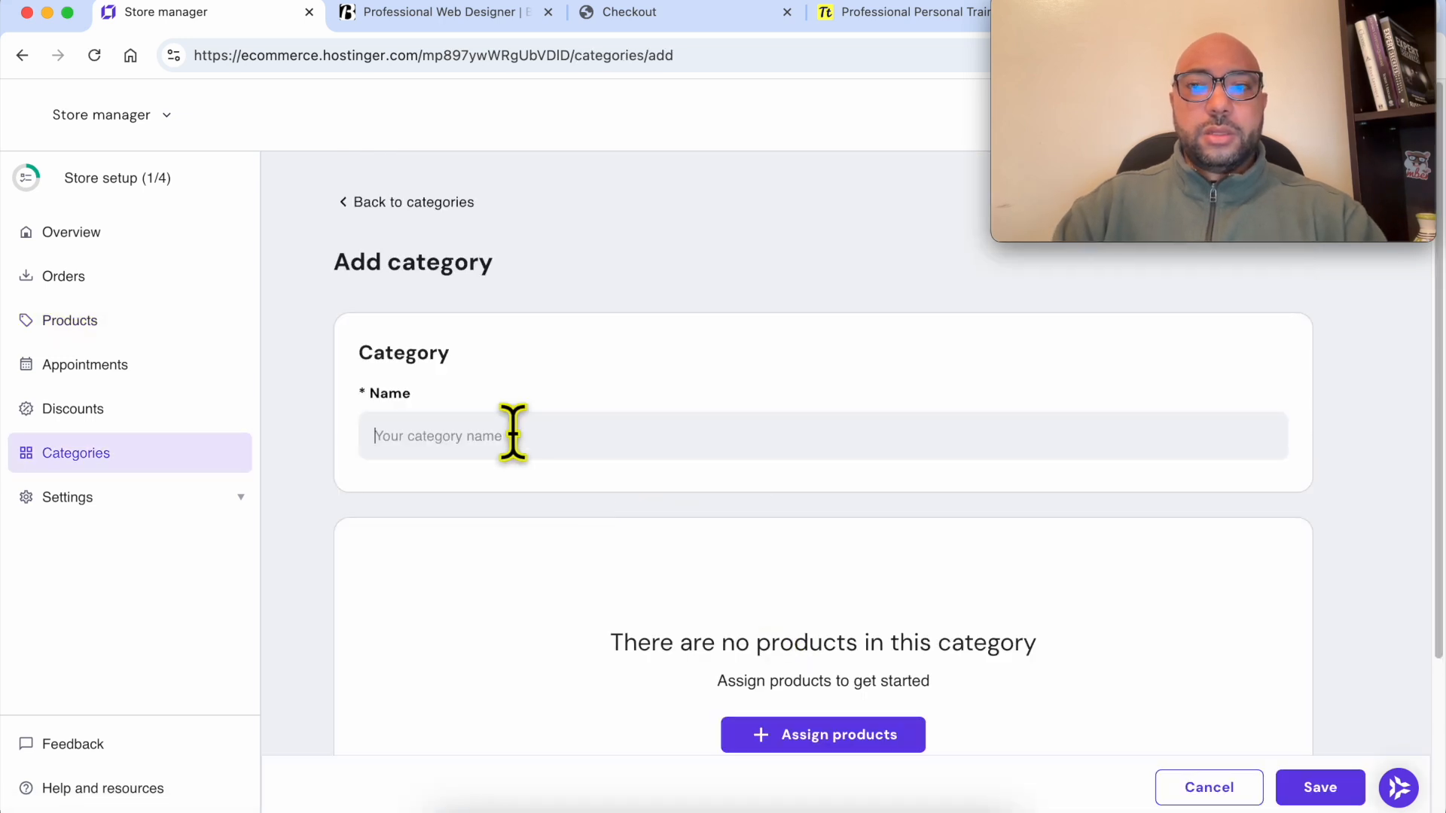
pyautogui.write('Dent')
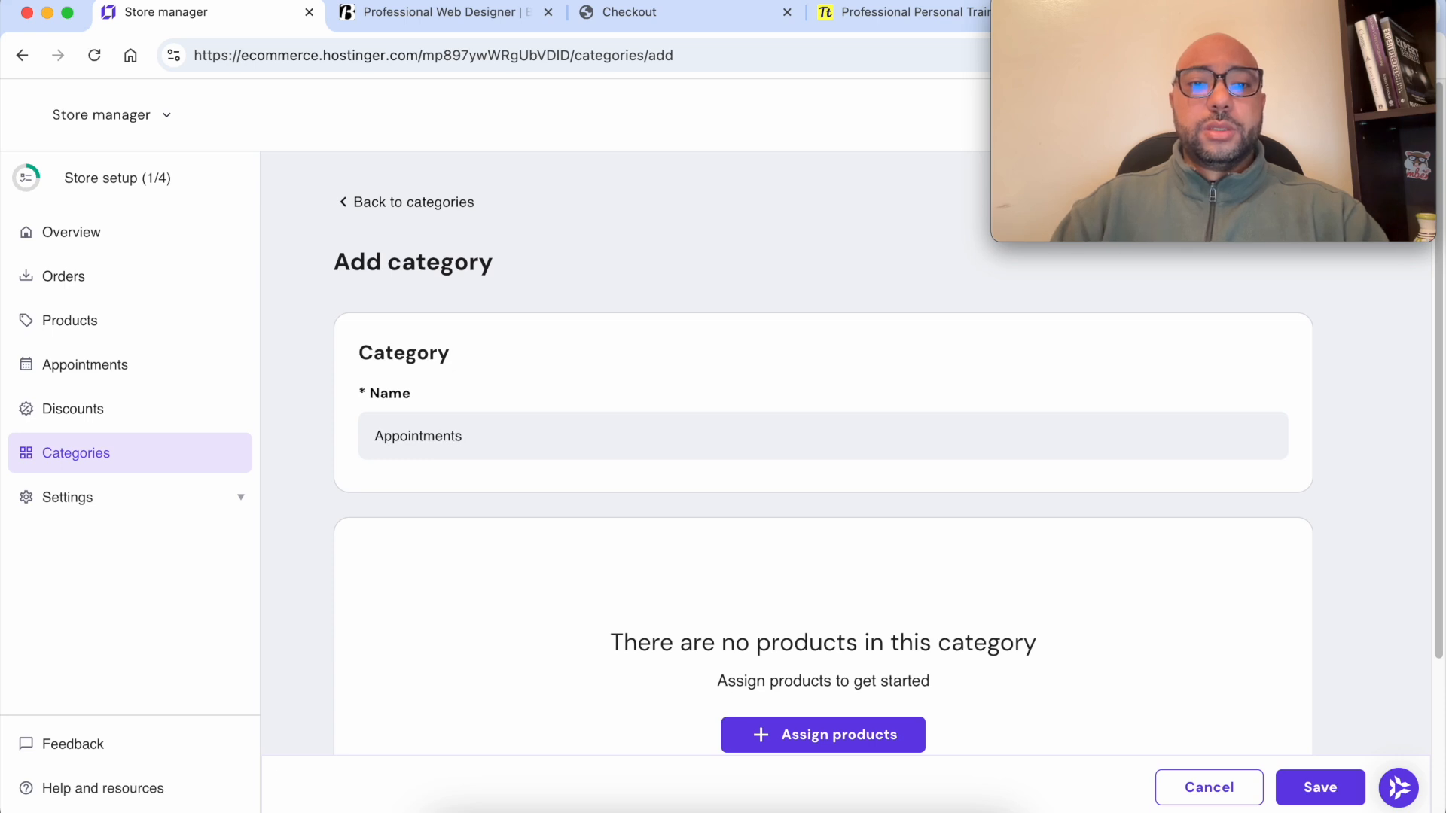
pyautogui.write('y')
pyautogui.scroll(-3, 791, 662)
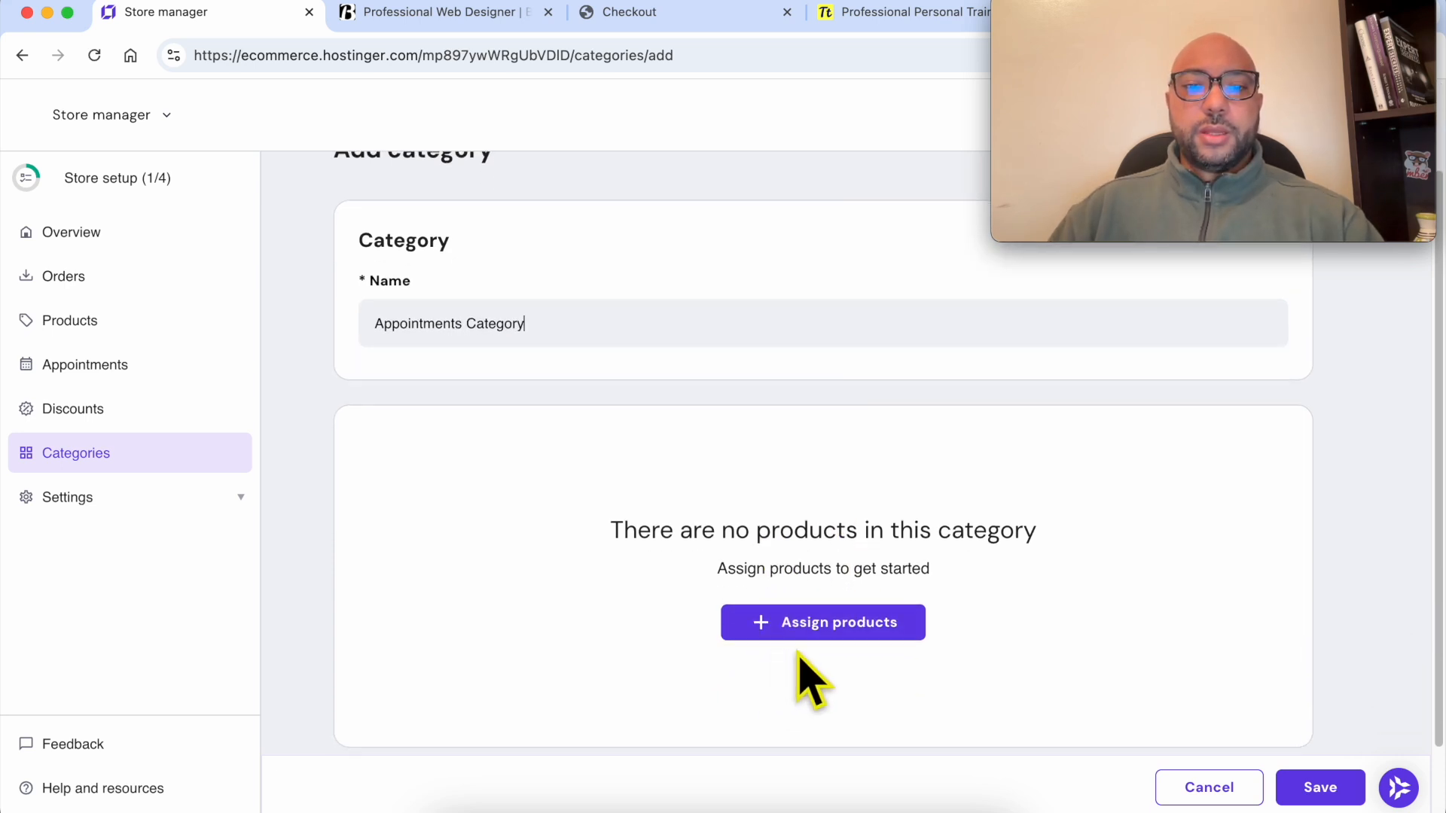
pyautogui.click(1321, 787)
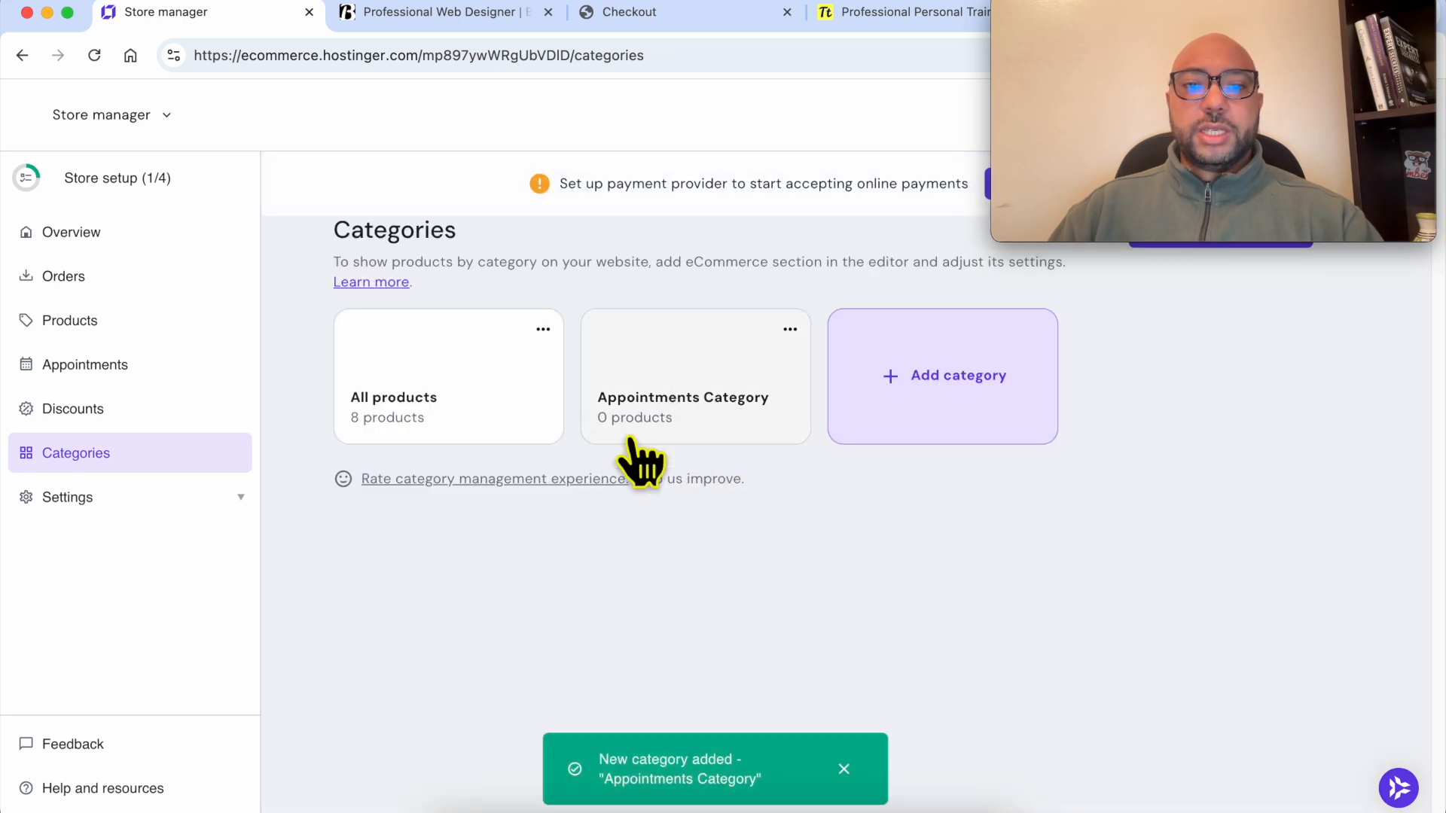
# Return from the categories to the product being added and choose Appointment as its type again.
pyautogui.doubleClick(414, 225)
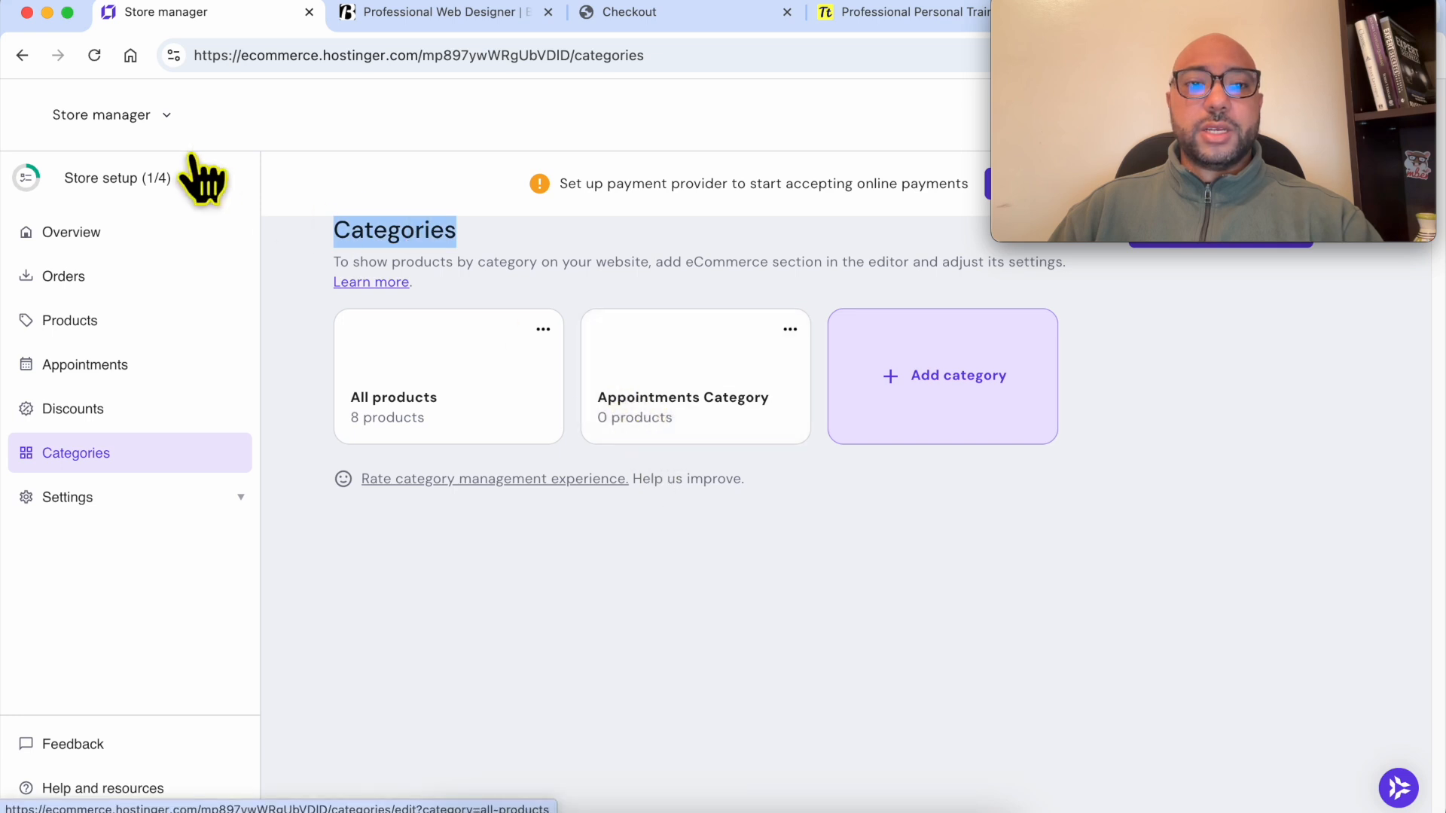
pyautogui.click(27, 65)
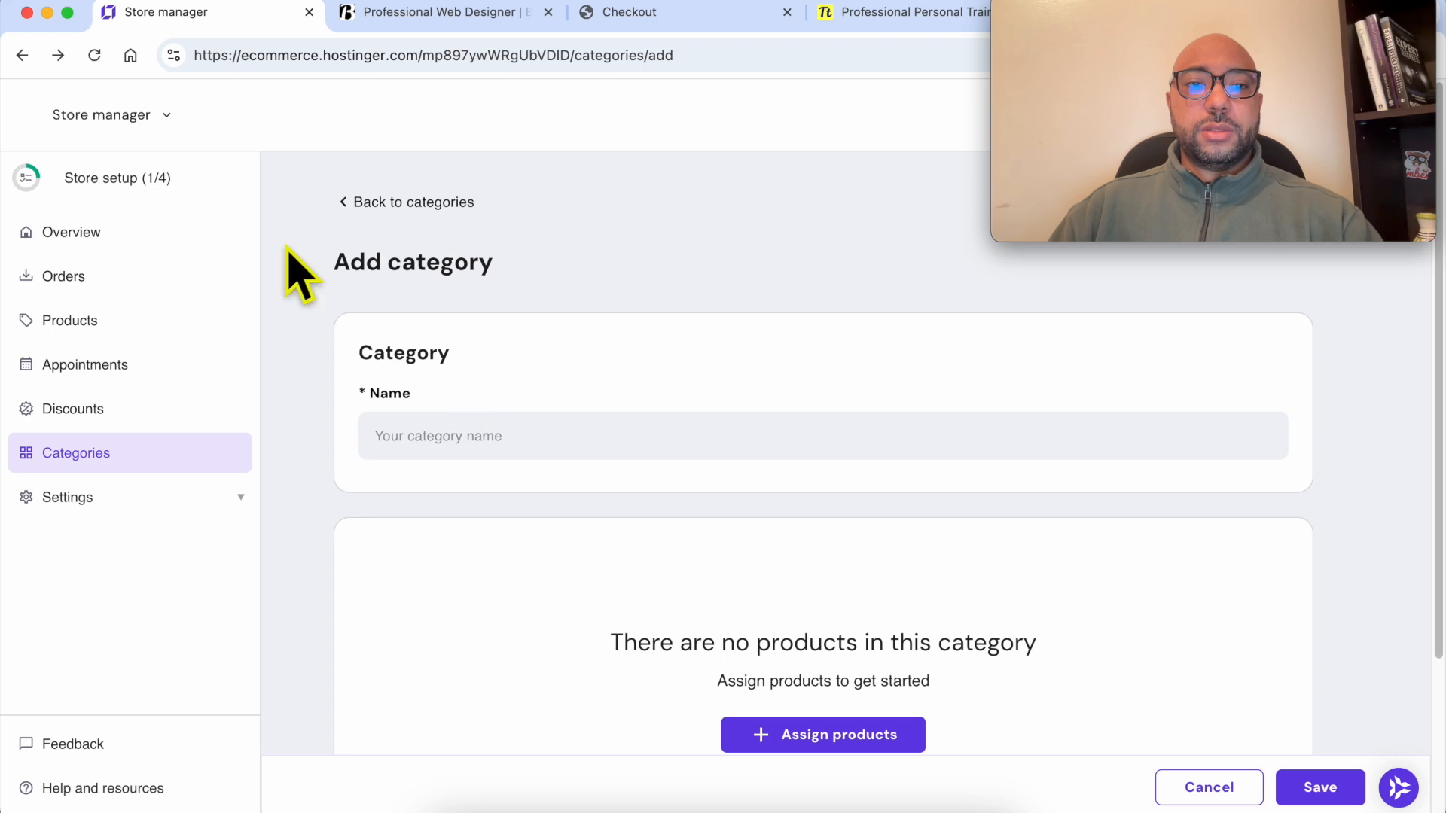
pyautogui.click(24, 60)
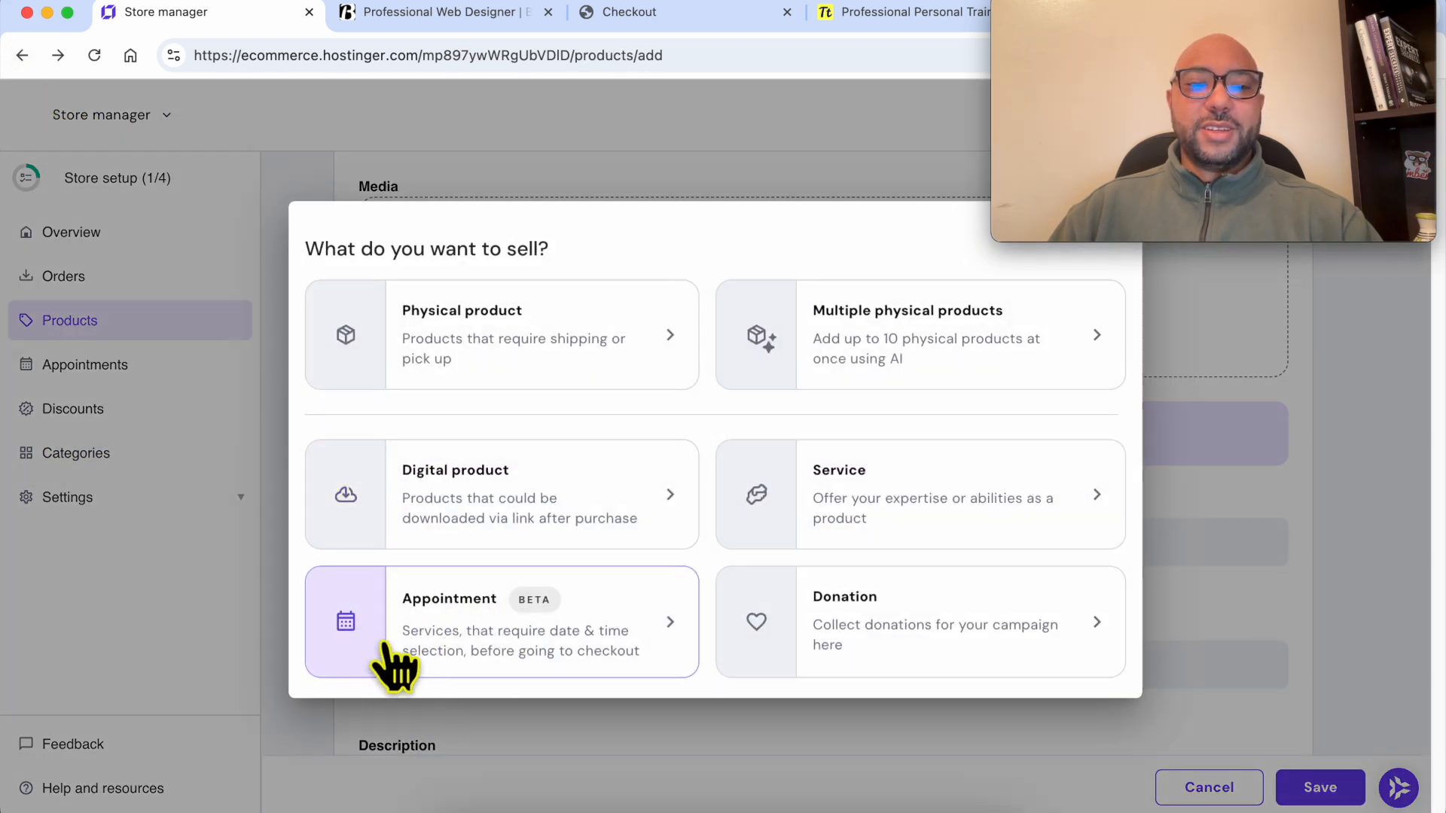
pyautogui.click(435, 640)
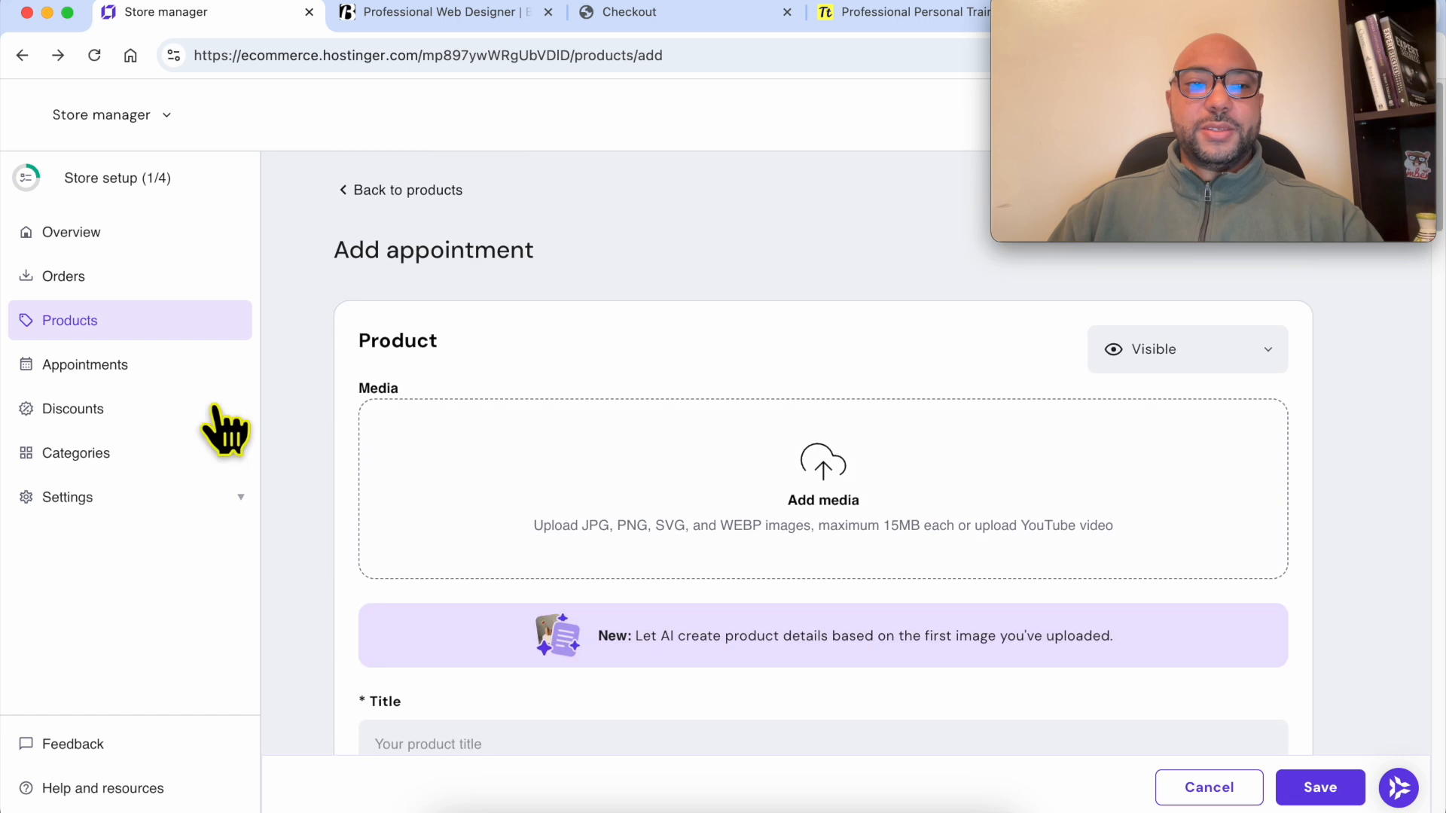
# Check the store's product list for the unsaved appointment.
pyautogui.click(131, 316)
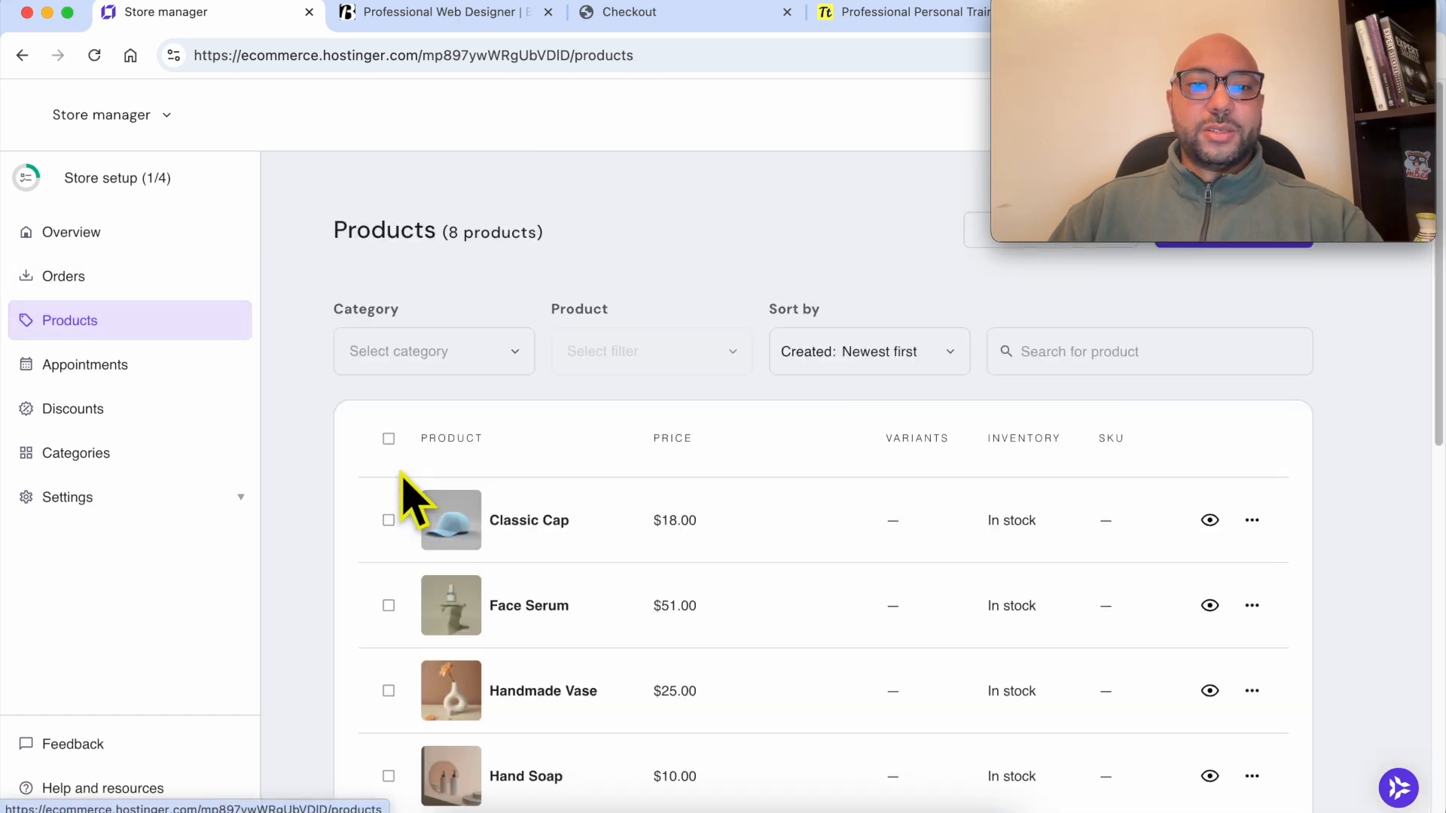
pyautogui.scroll(-4, 689, 512)
pyautogui.scroll(-6, 697, 515)
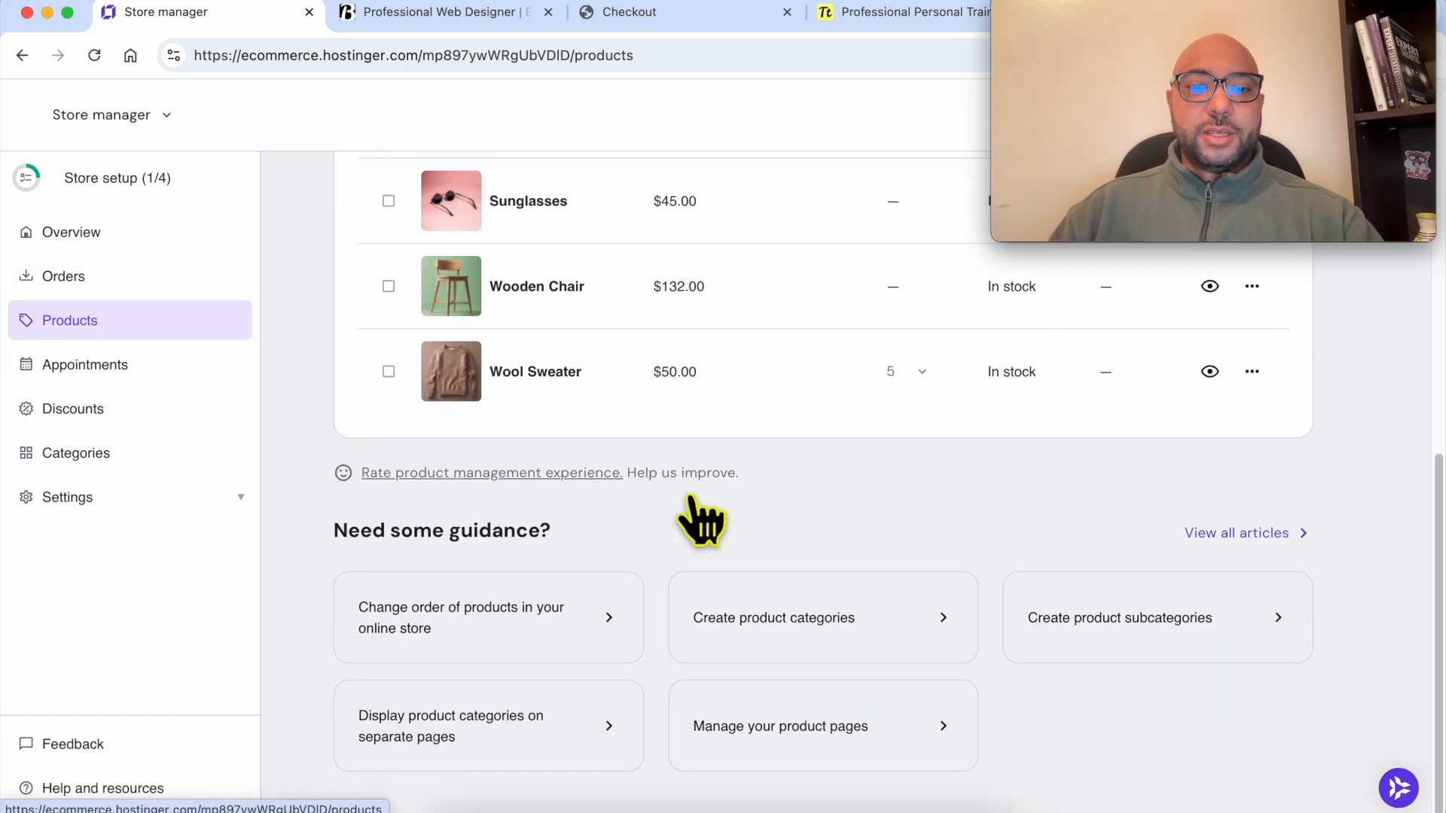
pyautogui.scroll(10, 700, 517)
# Start adding a new product of the Appointment type.
pyautogui.moveTo(1198, 19); pyautogui.dragTo(762, 22)
pyautogui.click(1235, 235)
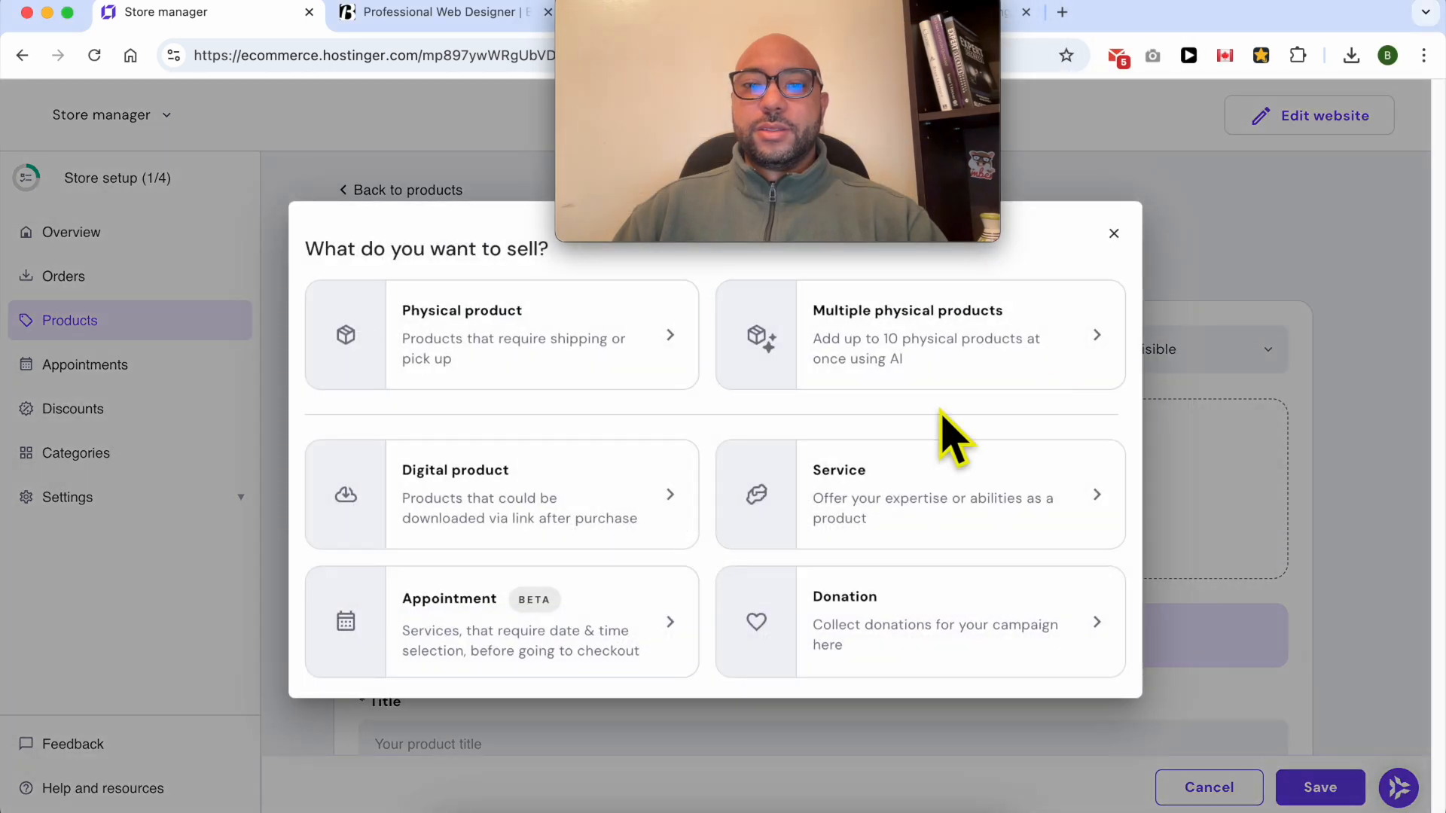
pyautogui.click(473, 640)
# Upload the pexels JPG image ending in 6502552 from the Downloads folder as the appointment's media.
pyautogui.click(641, 515)
pyautogui.click(365, 225)
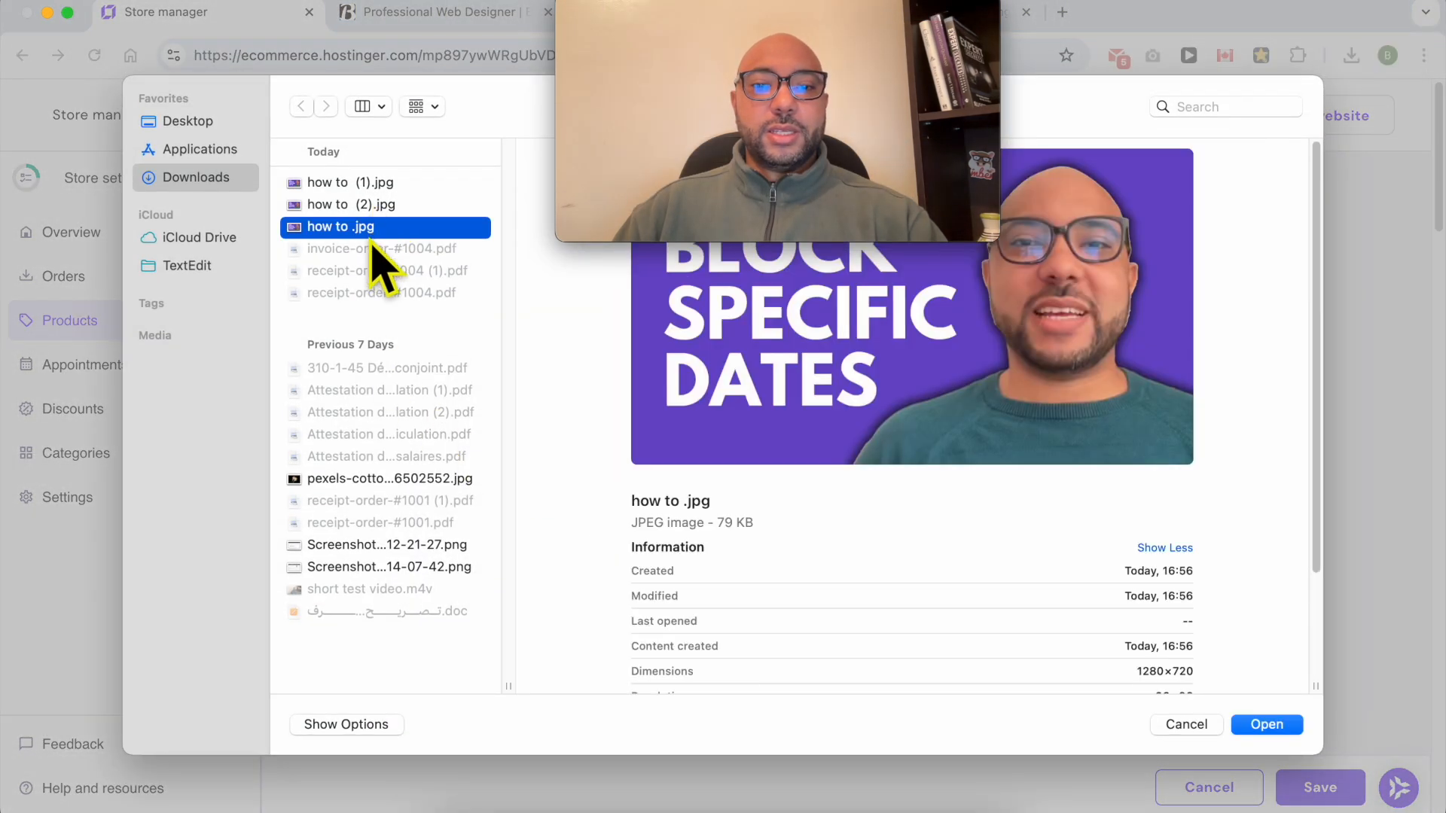
pyautogui.click(401, 480)
pyautogui.doubleClick(401, 481)
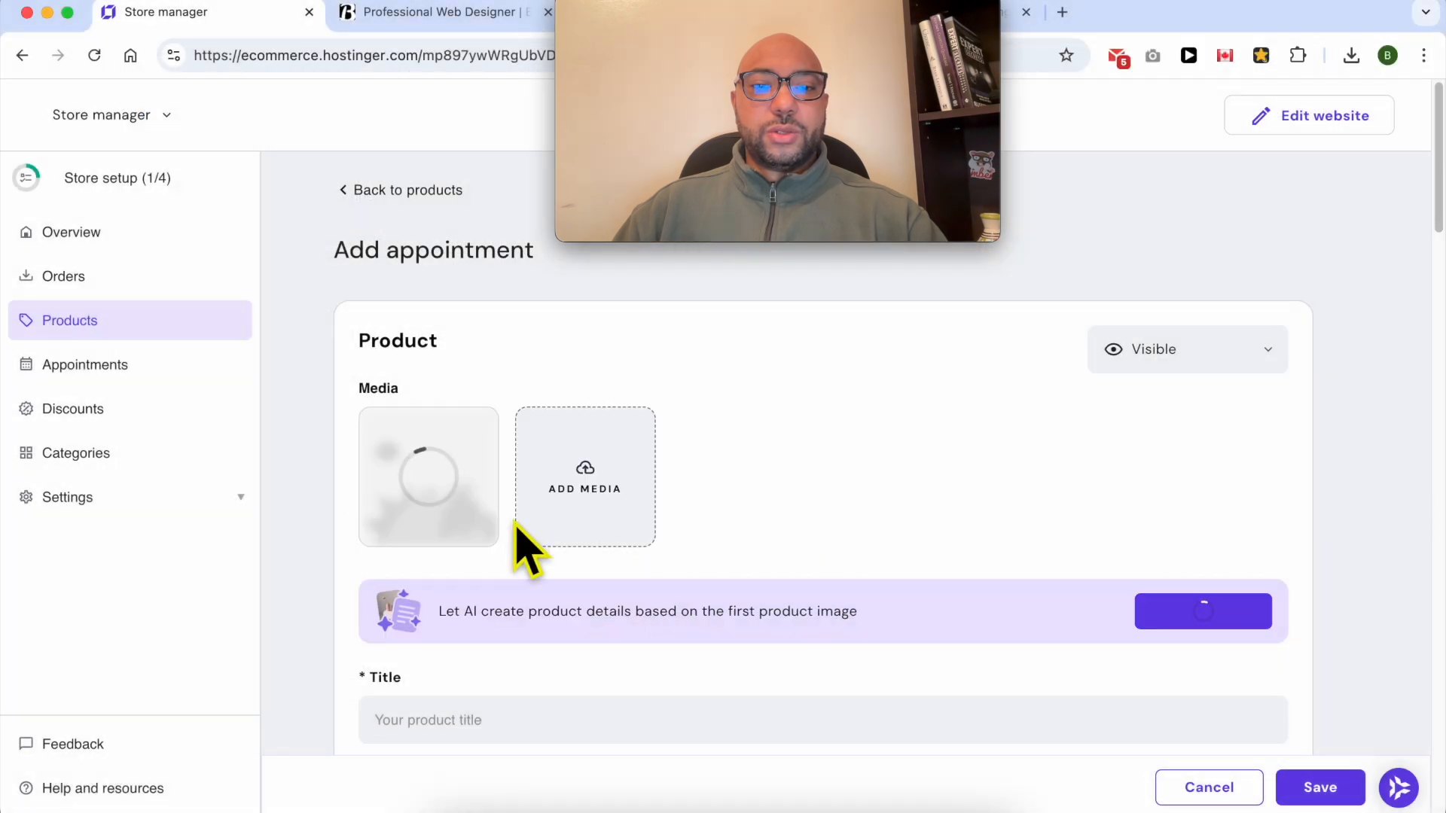
# Title the appointment product "Dental Appointment for kids".
pyautogui.scroll(-1, 517, 579)
pyautogui.click(463, 665)
pyautogui.write('Dental Ap')
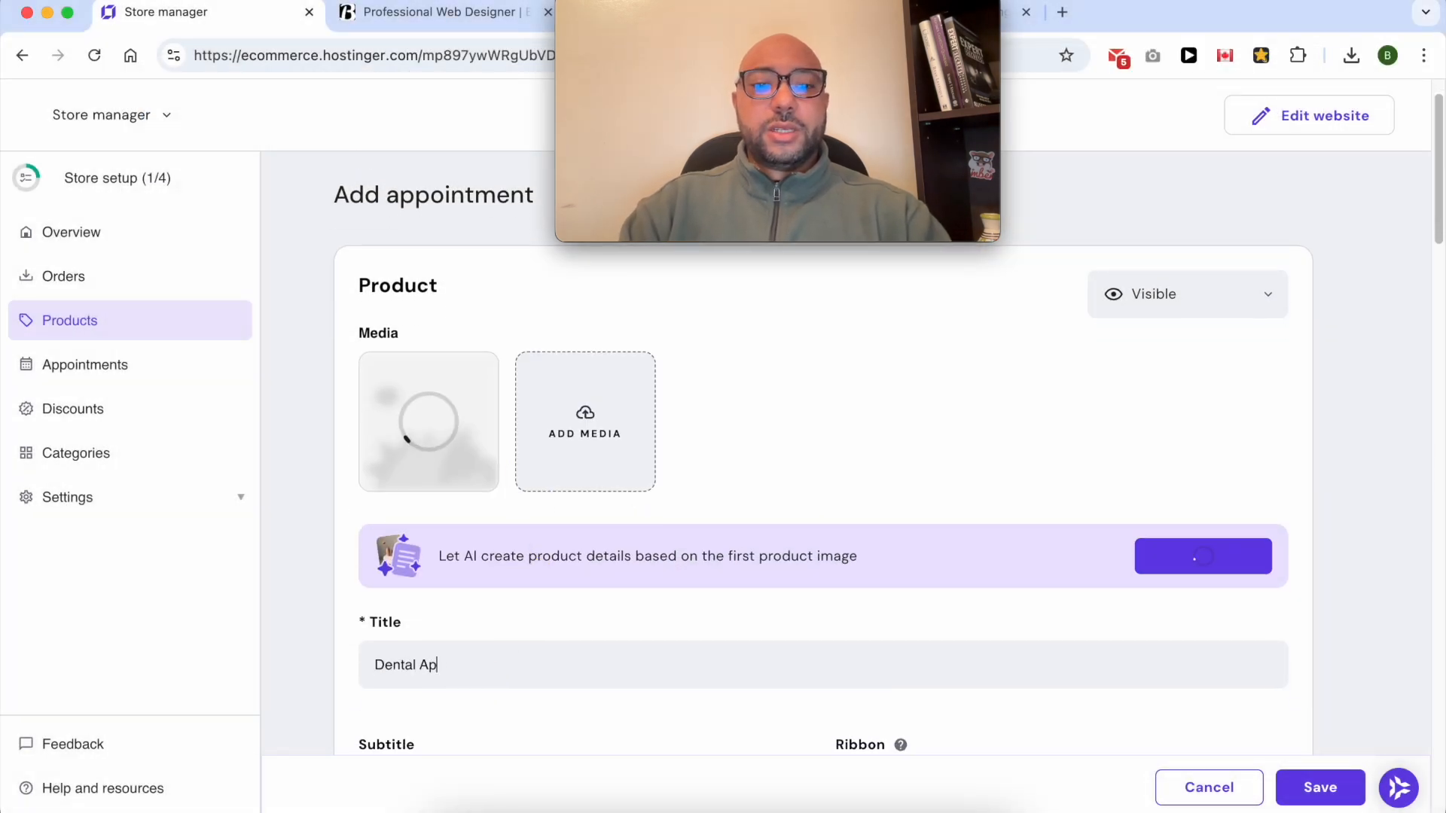
pyautogui.write('pointment for kids')
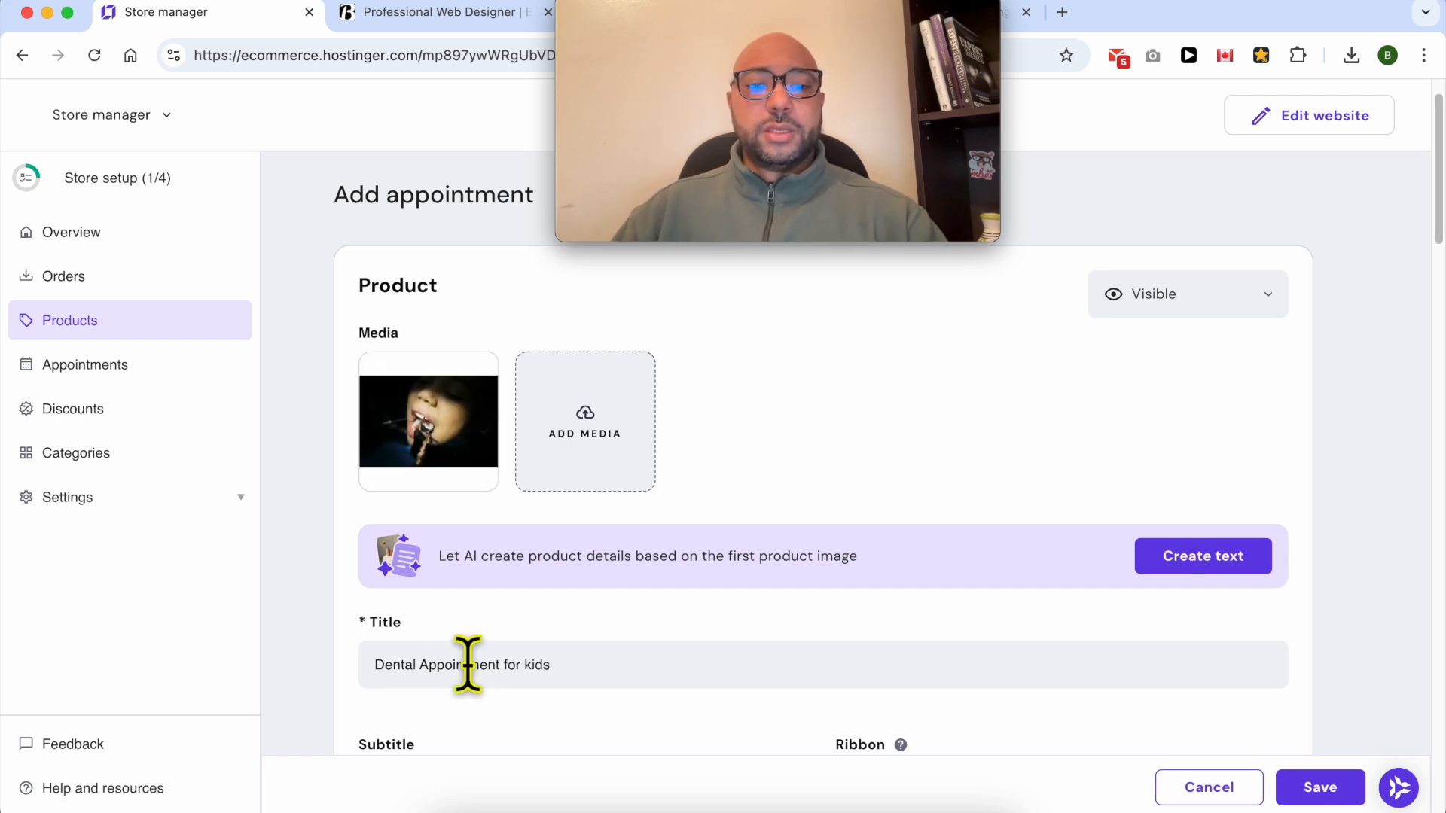
# Set the appointment's subtitle to "Kids friendly" and its ribbon to "New Arrival".
pyautogui.scroll(-3, 517, 652)
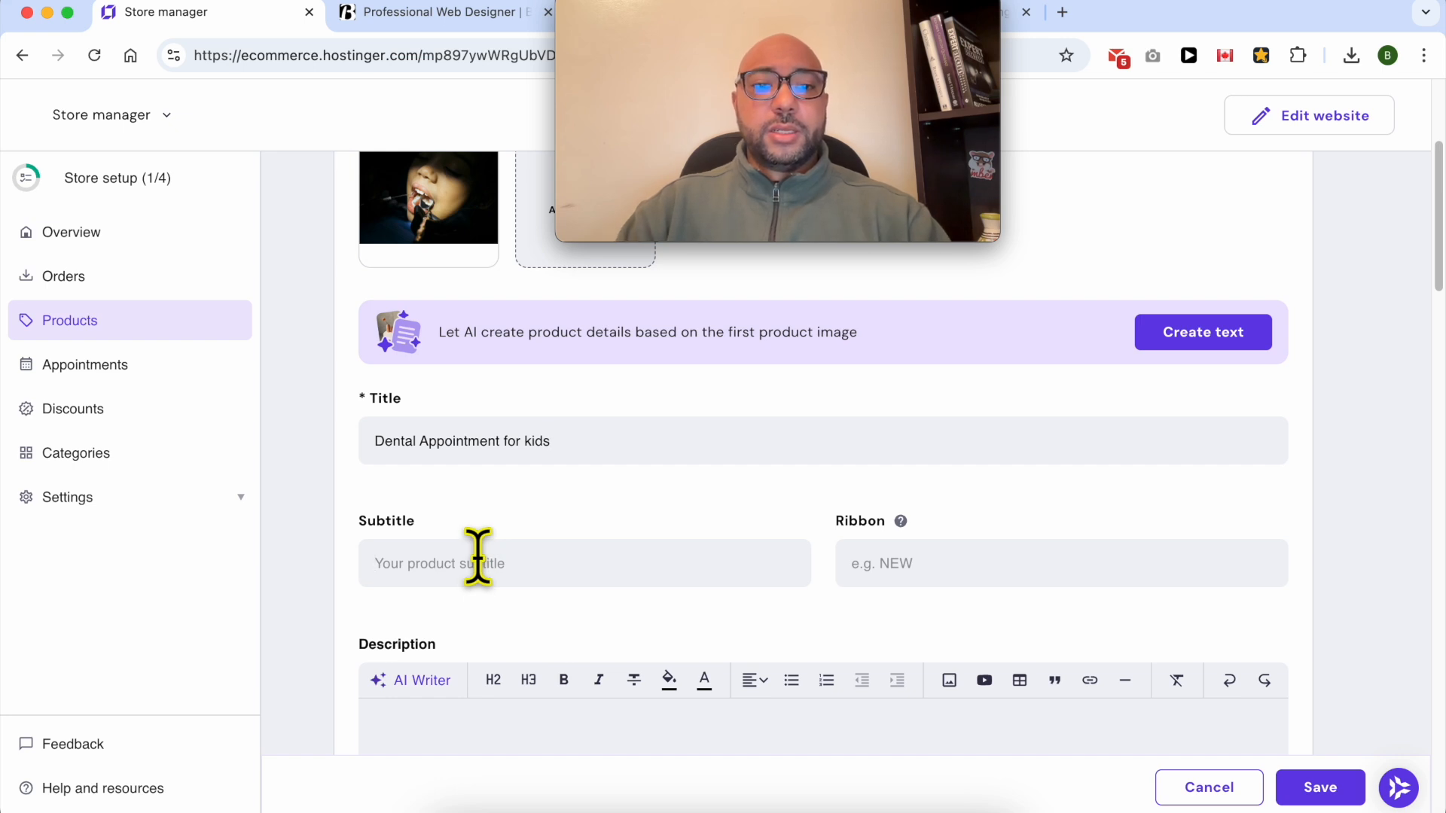
pyautogui.click(477, 564)
pyautogui.write('K')
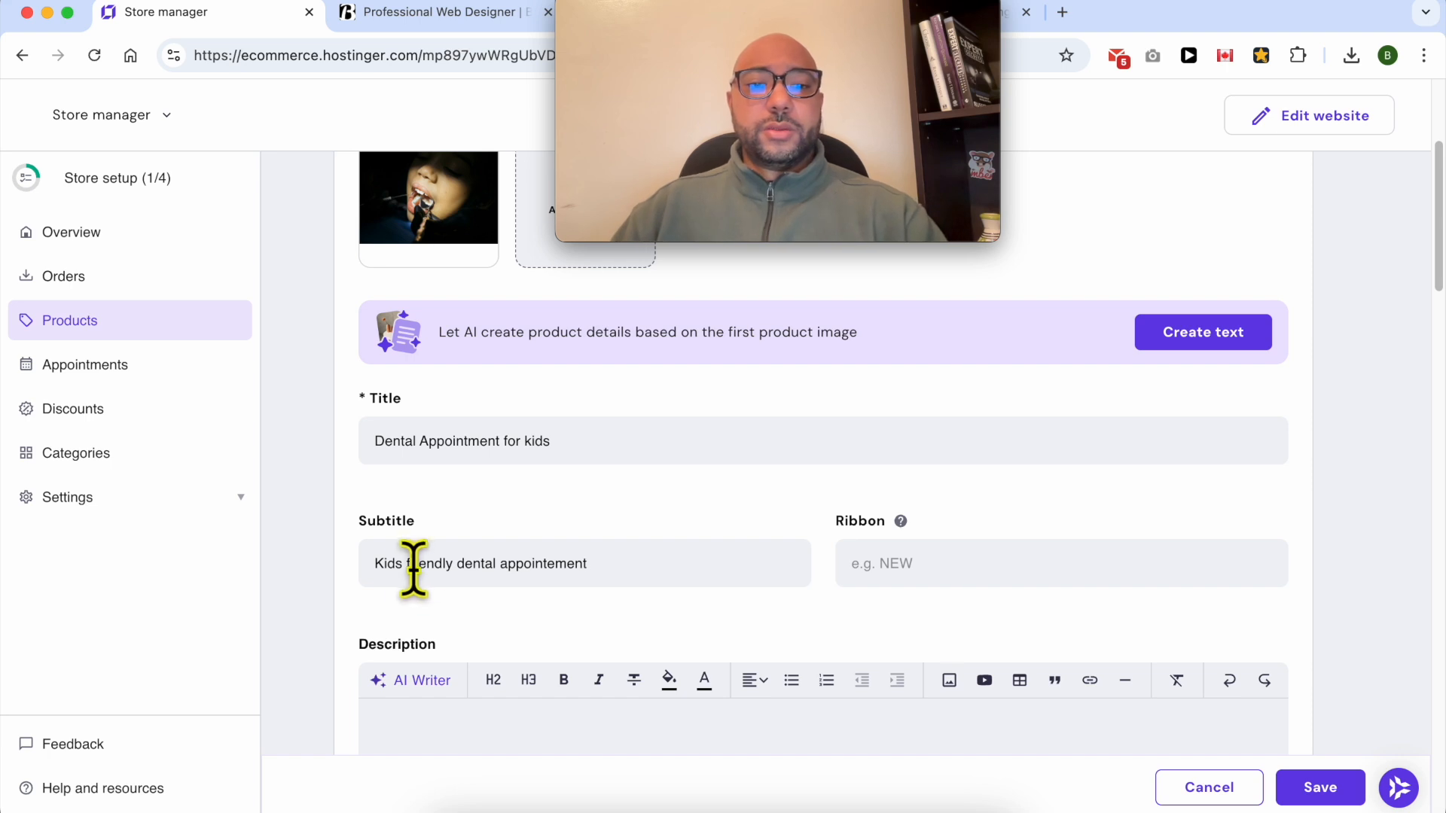
pyautogui.moveTo(454, 564); pyautogui.dragTo(631, 570)
pyautogui.press('BackSpace')
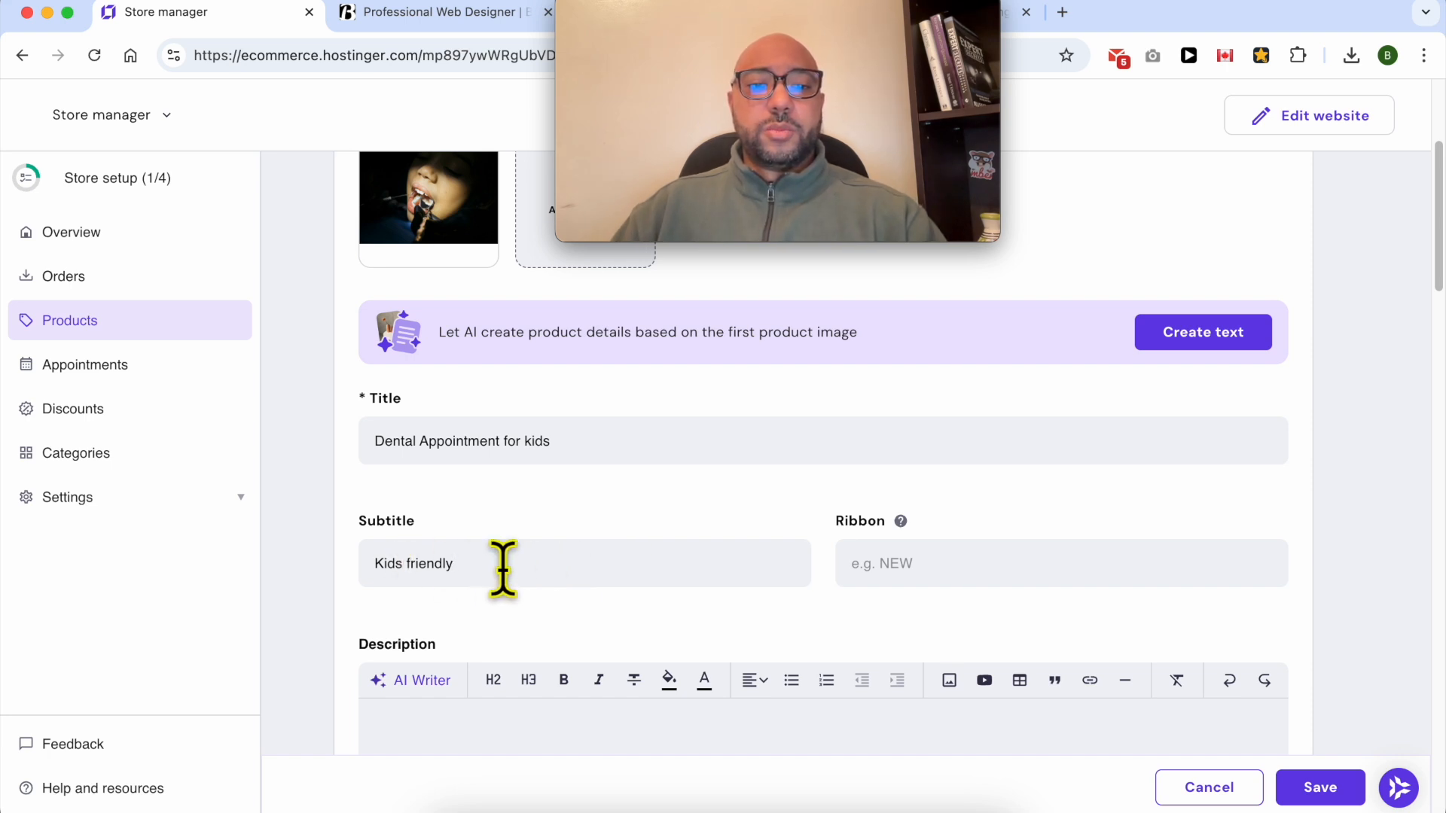
pyautogui.moveTo(507, 568); pyautogui.dragTo(168, 575)
pyautogui.click(920, 578)
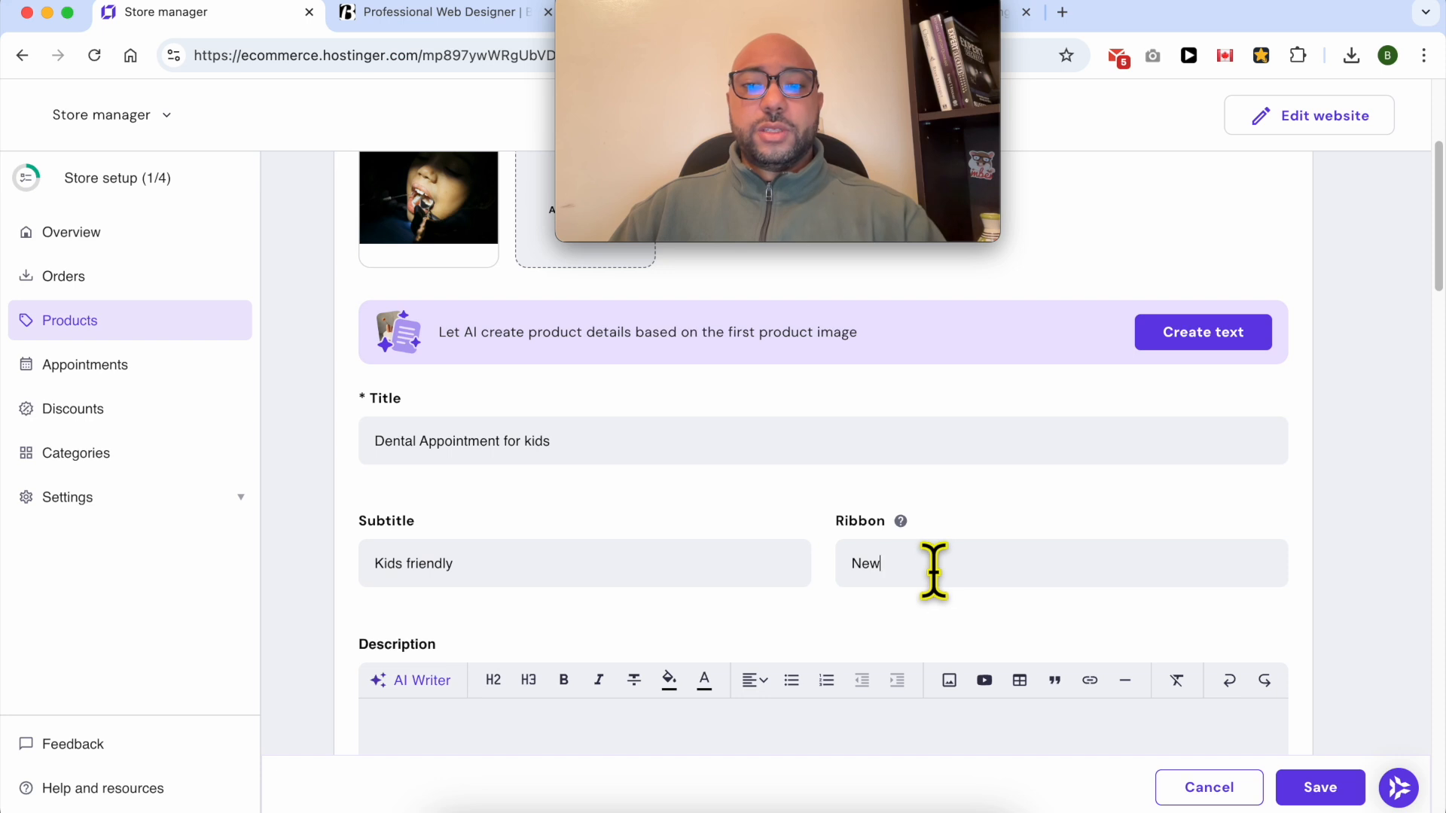
pyautogui.press('Right')
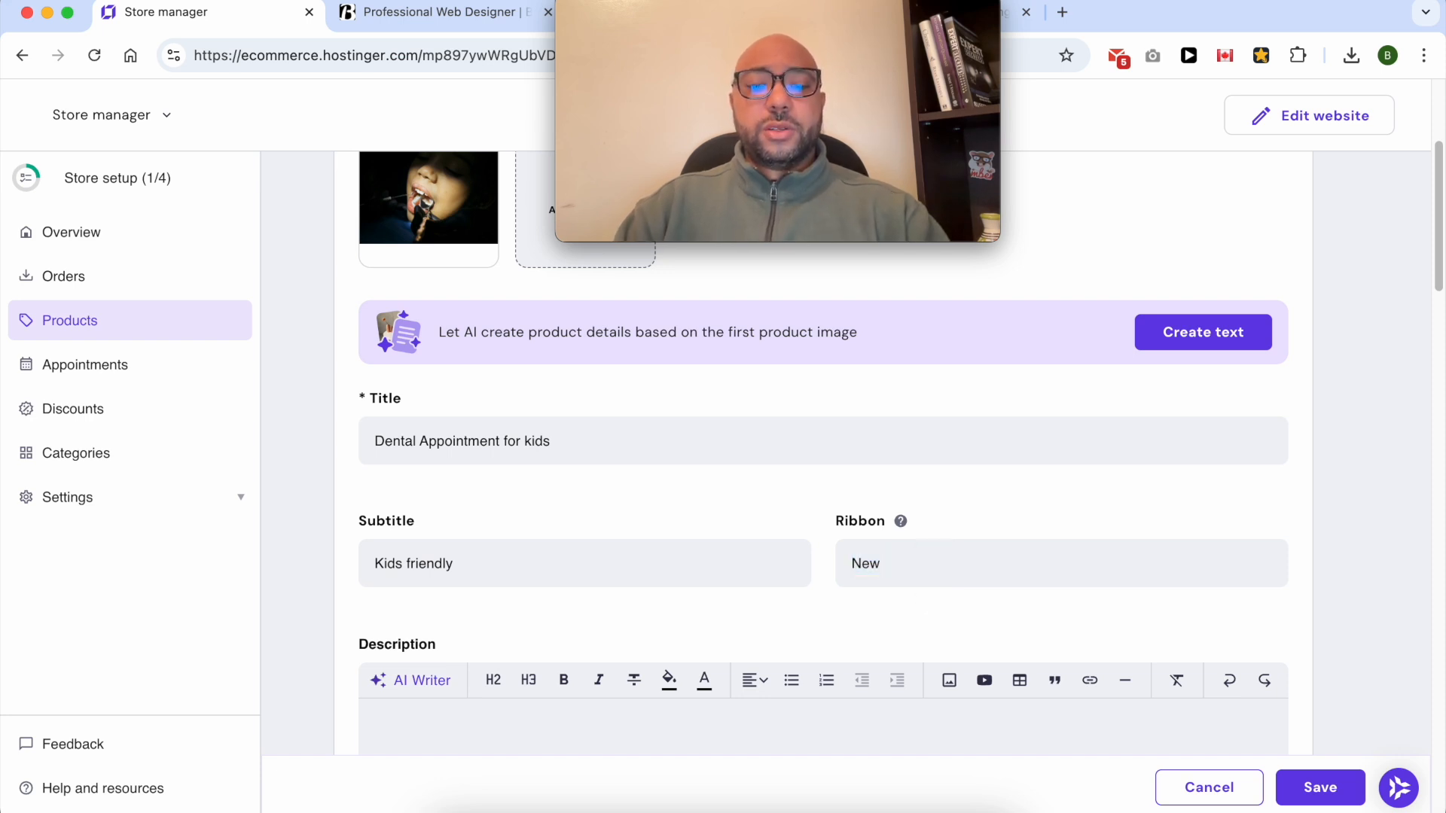
# Copy the 1-hour training session paragraph from the personal training site into the appointment's description, removing the blank line above it.
pyautogui.scroll(-1, 739, 607)
pyautogui.click(455, 661)
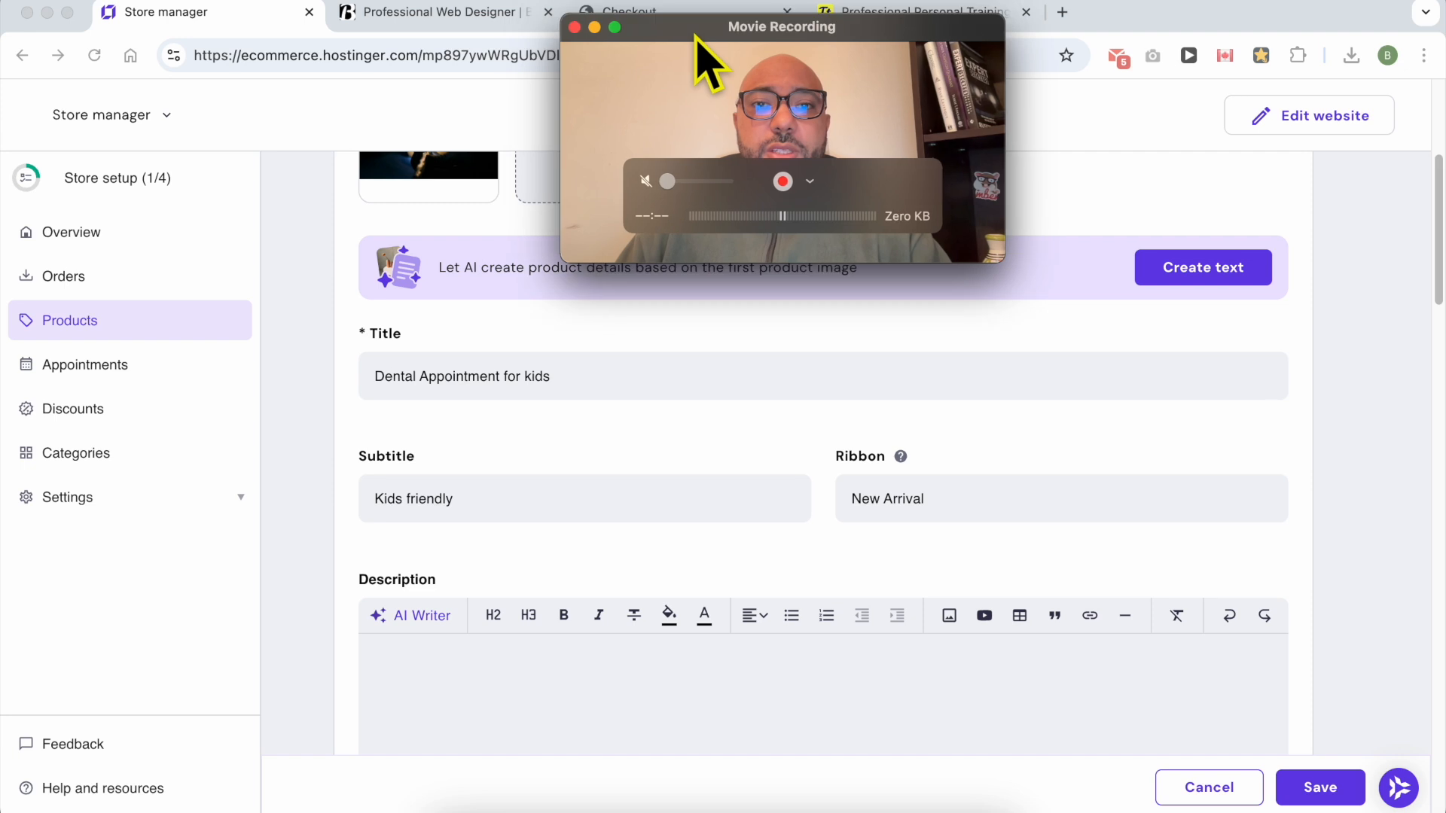
pyautogui.click(847, 13)
pyautogui.tripleClick(919, 765)
pyautogui.press('super+c')
pyautogui.click(250, 14)
pyautogui.click(614, 649)
pyautogui.press('super+v')
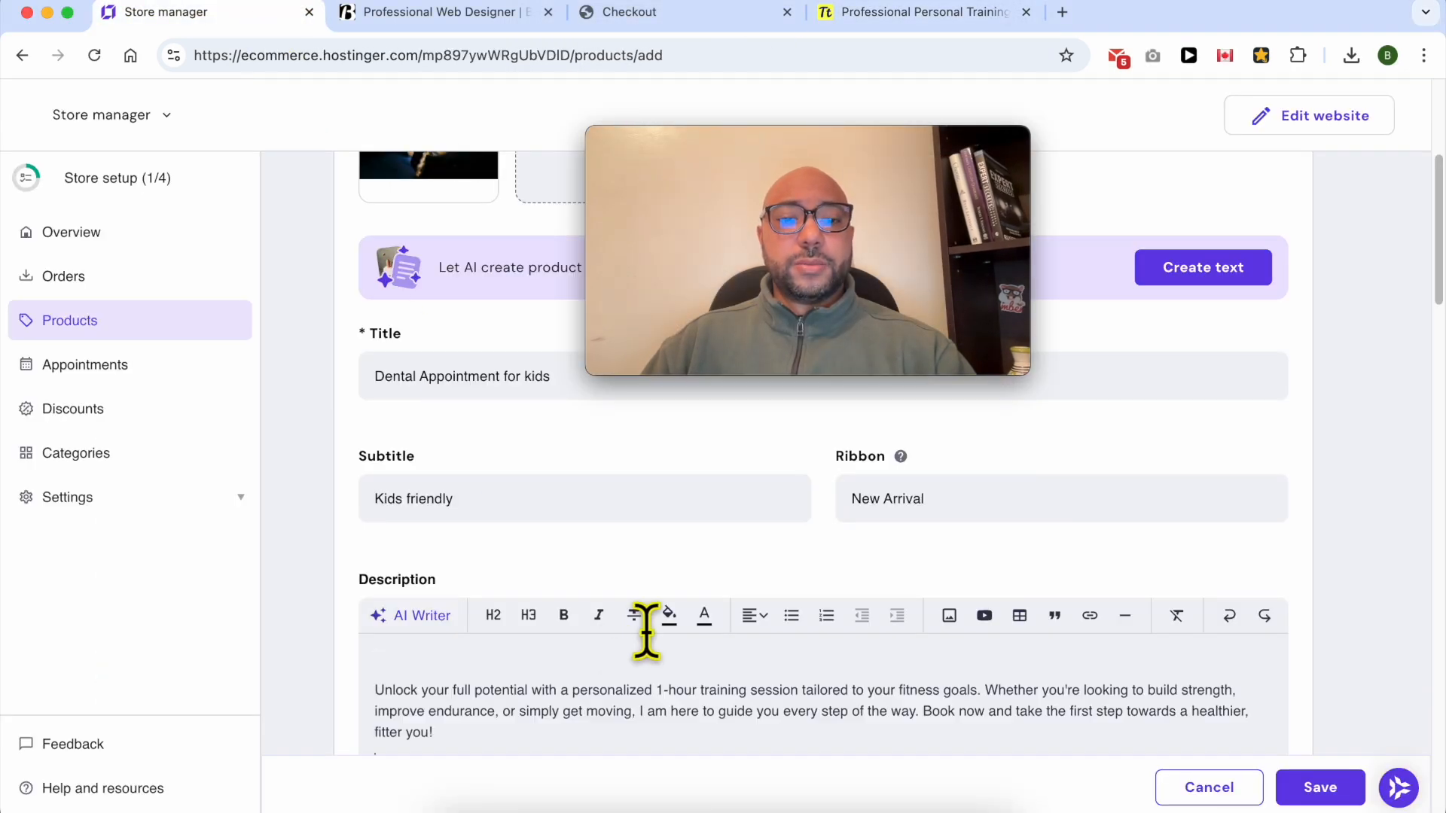
pyautogui.scroll(-2, 557, 617)
pyautogui.press('BackSpace')
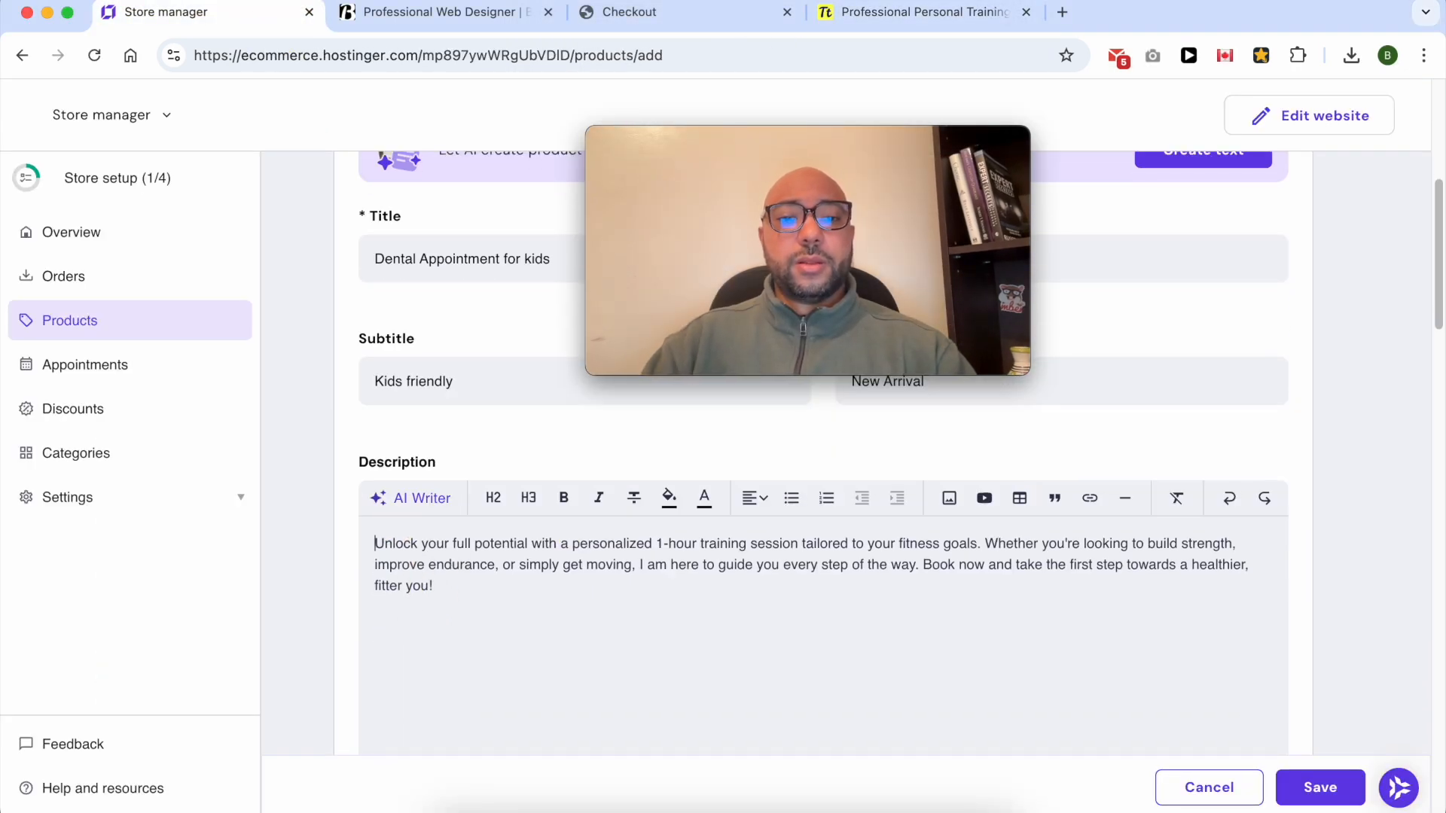
# Add an info section titled "1st Additional info section" with the description text "Place your text here.", copying that text for reuse.
pyautogui.scroll(-8, 381, 597)
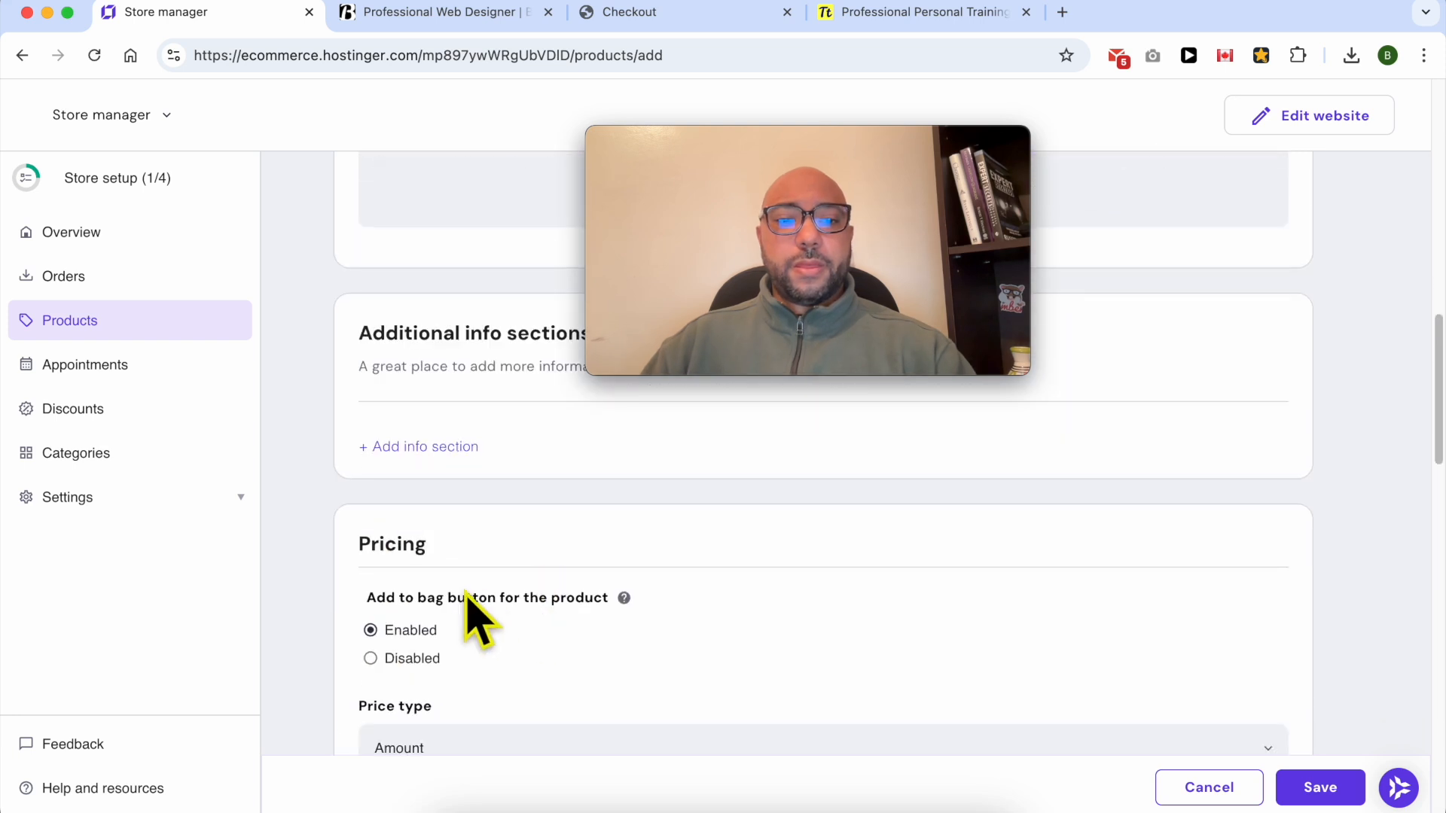
pyautogui.click(425, 446)
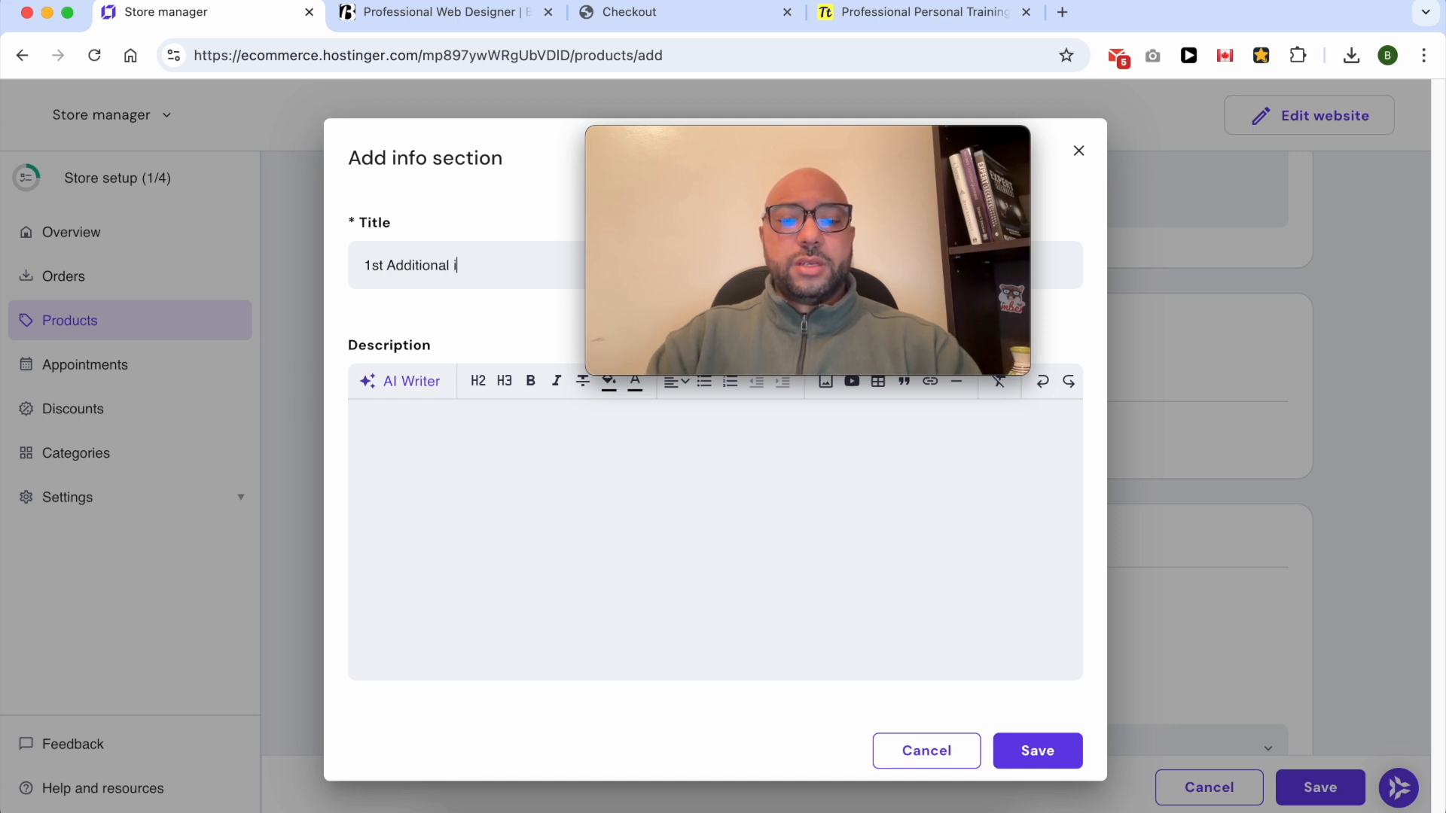
pyautogui.click(381, 436)
pyautogui.write('Place your text her')
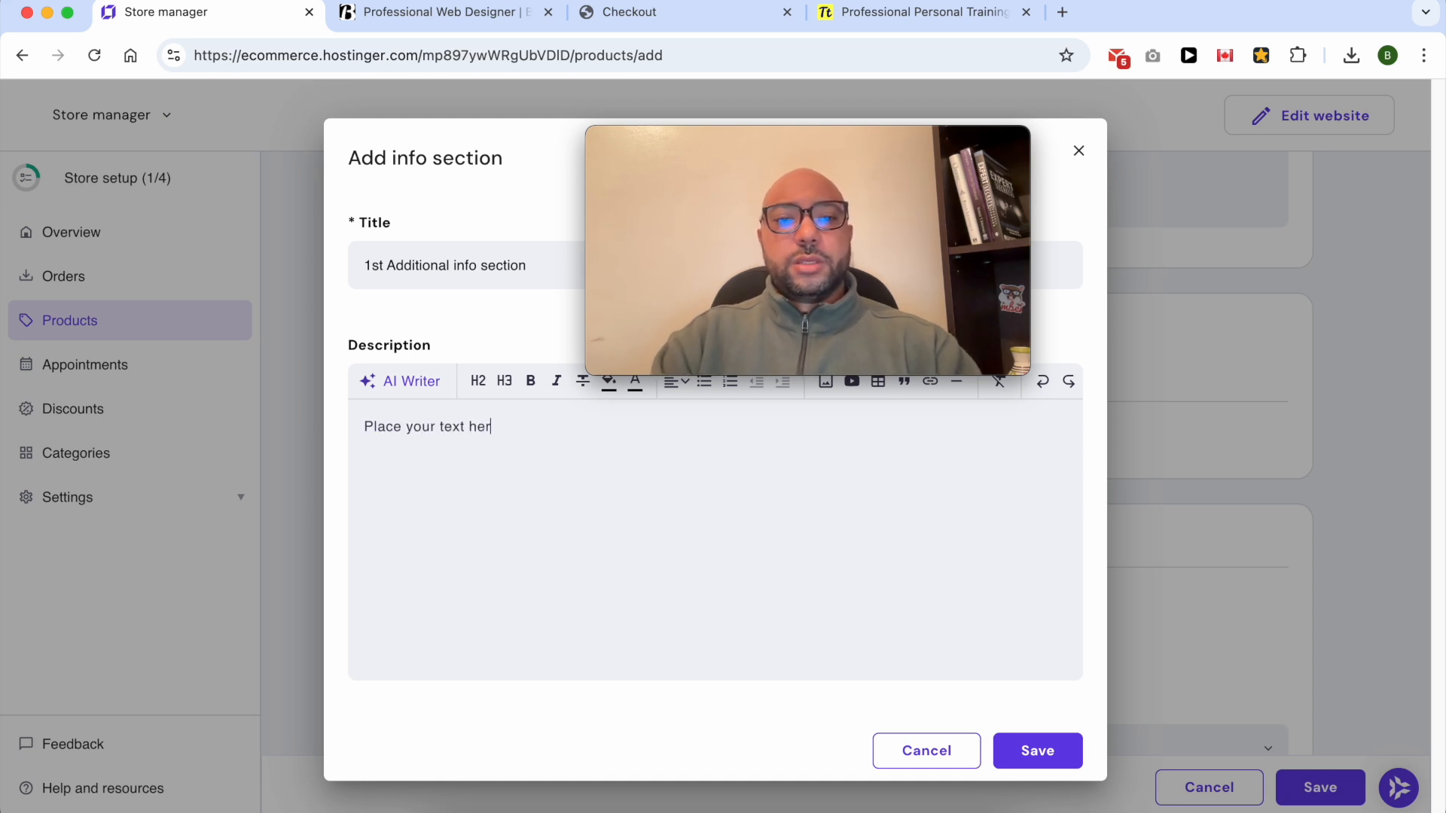
pyautogui.hotkey('ctrl', 'a')
pyautogui.hotkey('ctrl', 'c')
pyautogui.press('Return')
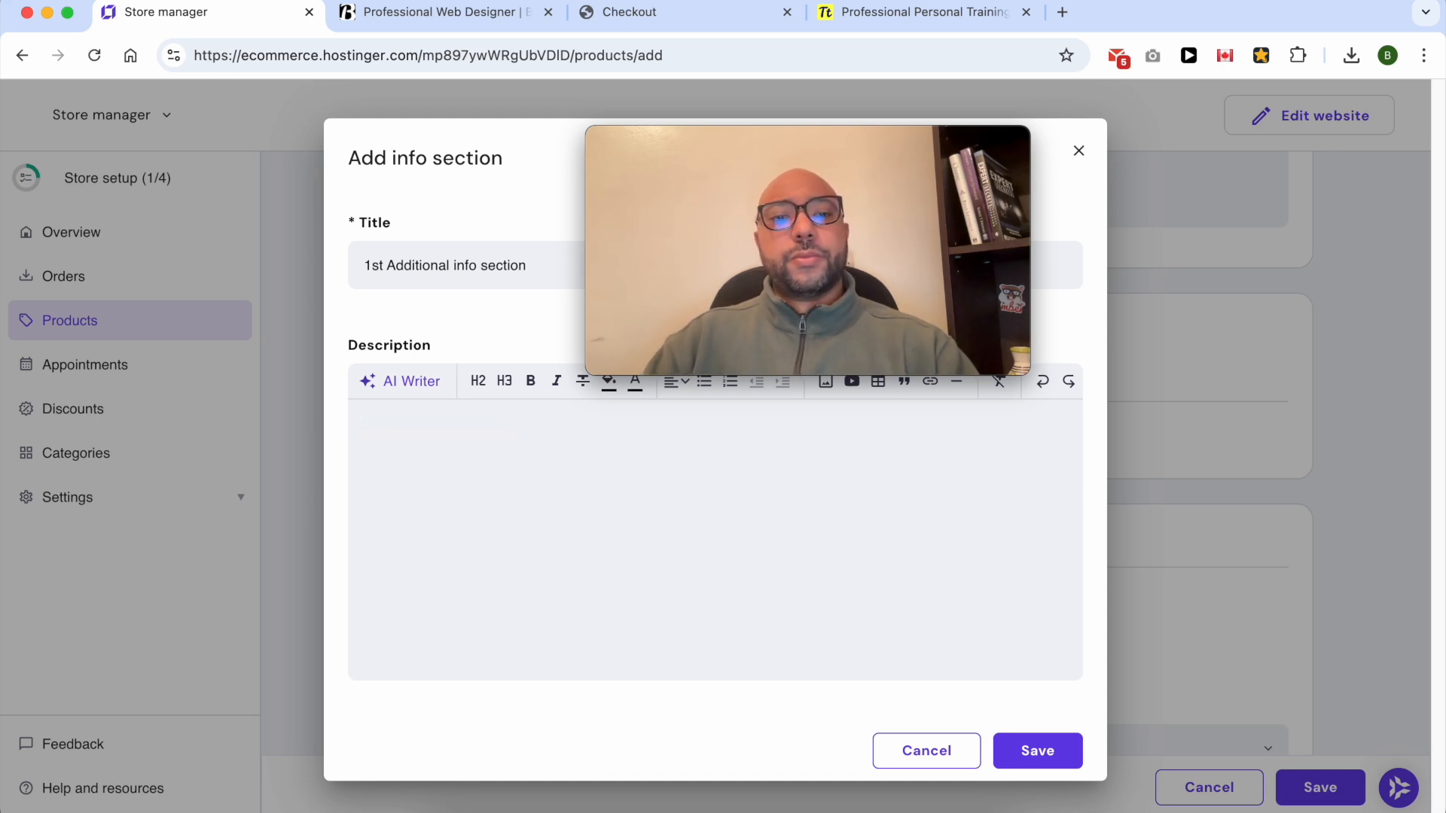
pyautogui.click(1035, 753)
# Add another info section titled "2nd additional info setion" with "Place your text here." repeated on three lines.
pyautogui.click(449, 521)
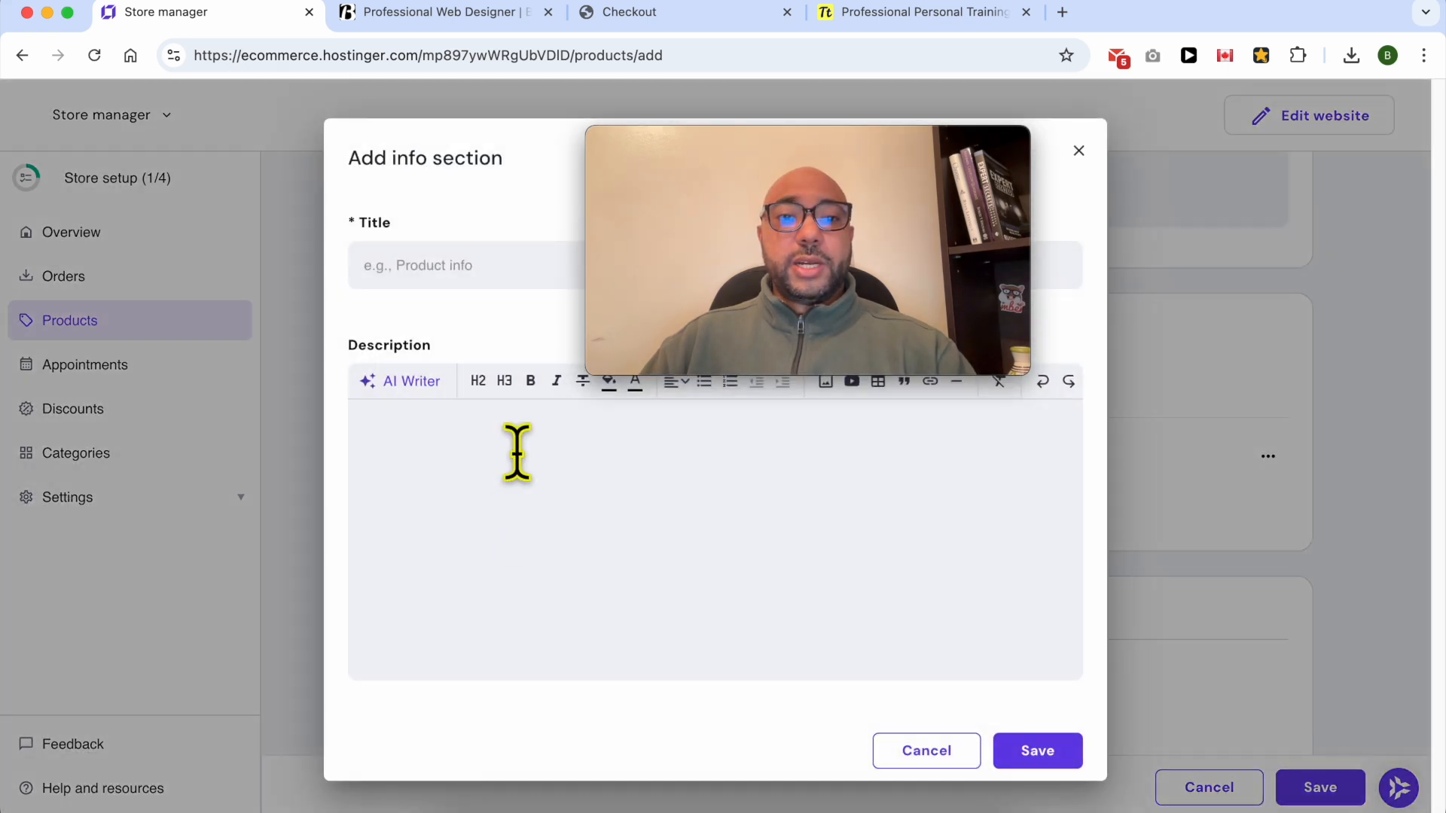
pyautogui.click(416, 256)
pyautogui.write('1')
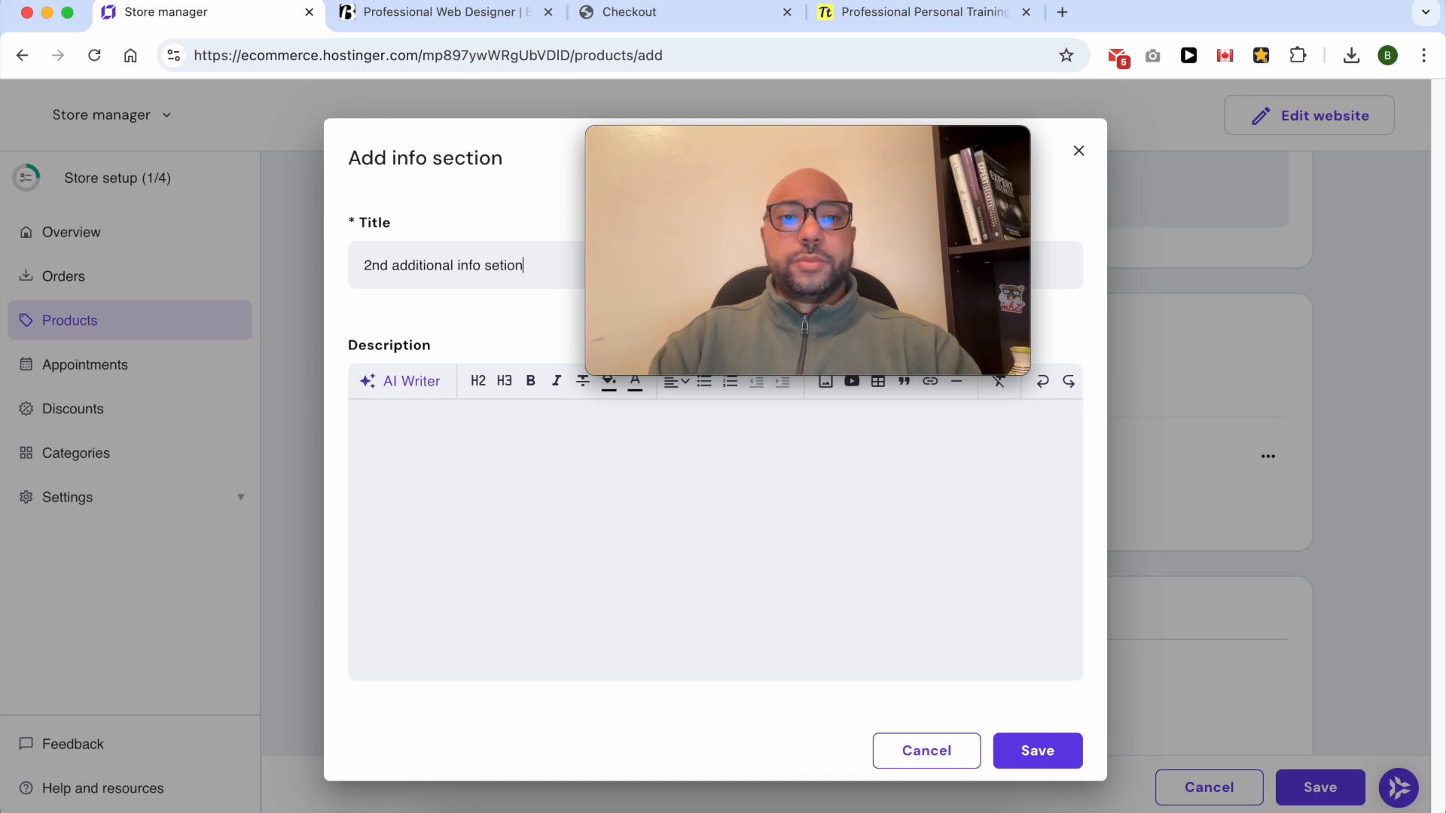
pyautogui.click(435, 419)
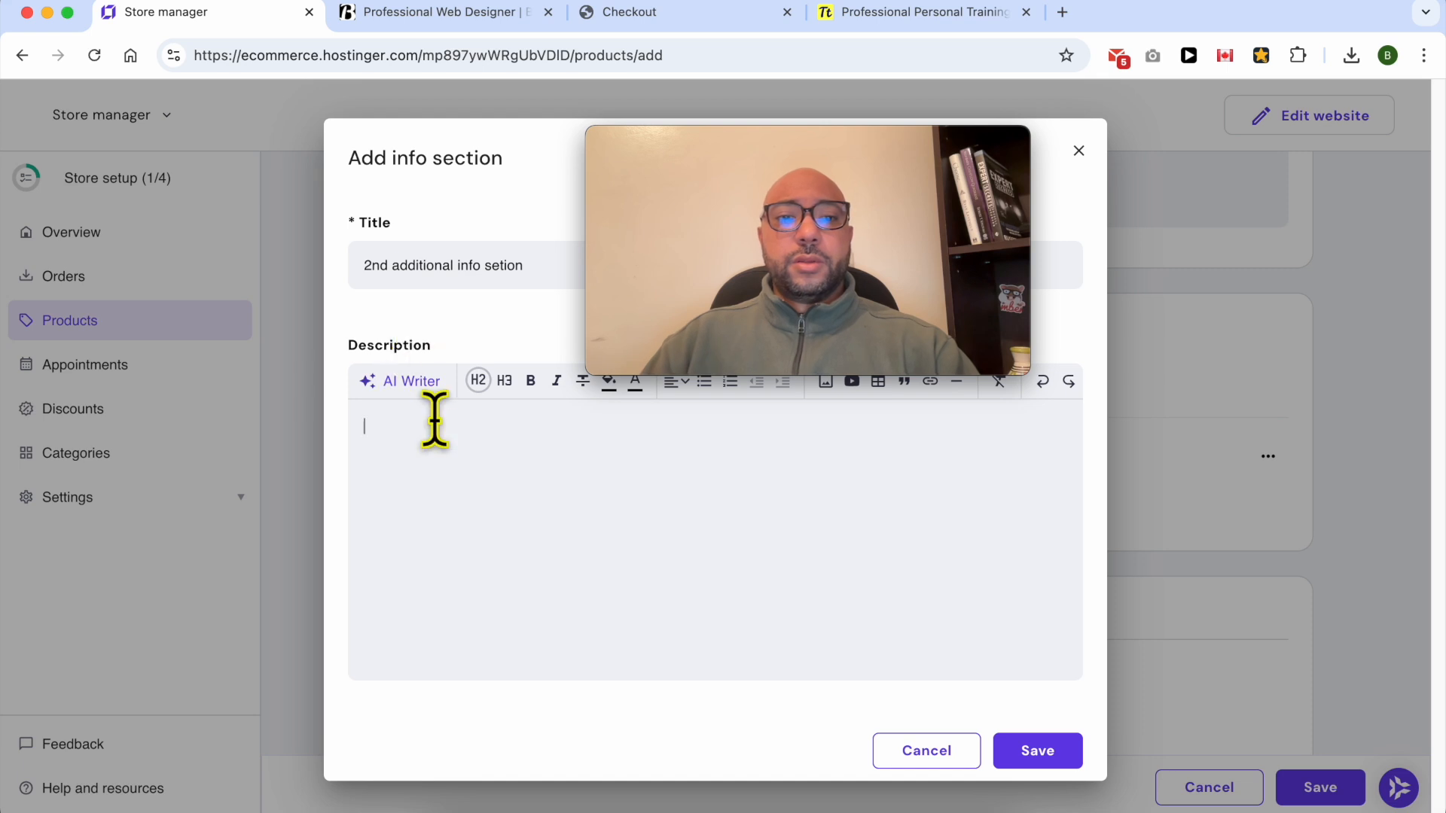
pyautogui.press('Return')
pyautogui.hotkey('ctrl', 'v')
pyautogui.press('Return')
pyautogui.hotkey('ctrl', 'v')
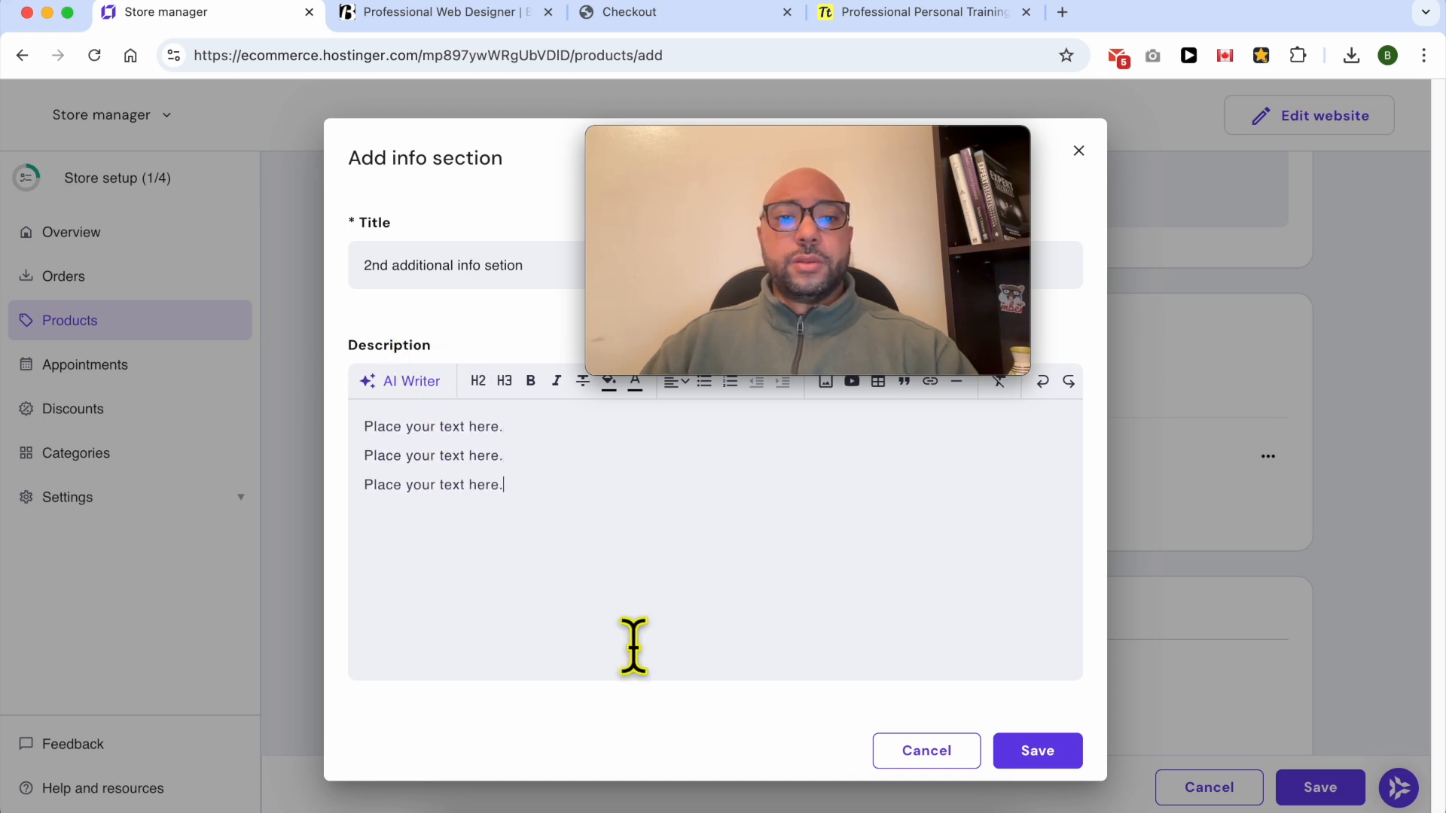
pyautogui.click(1058, 753)
# Use the Amount price type for the appointment, set its price to $100 and fill in a discount price.
pyautogui.scroll(-6, 646, 629)
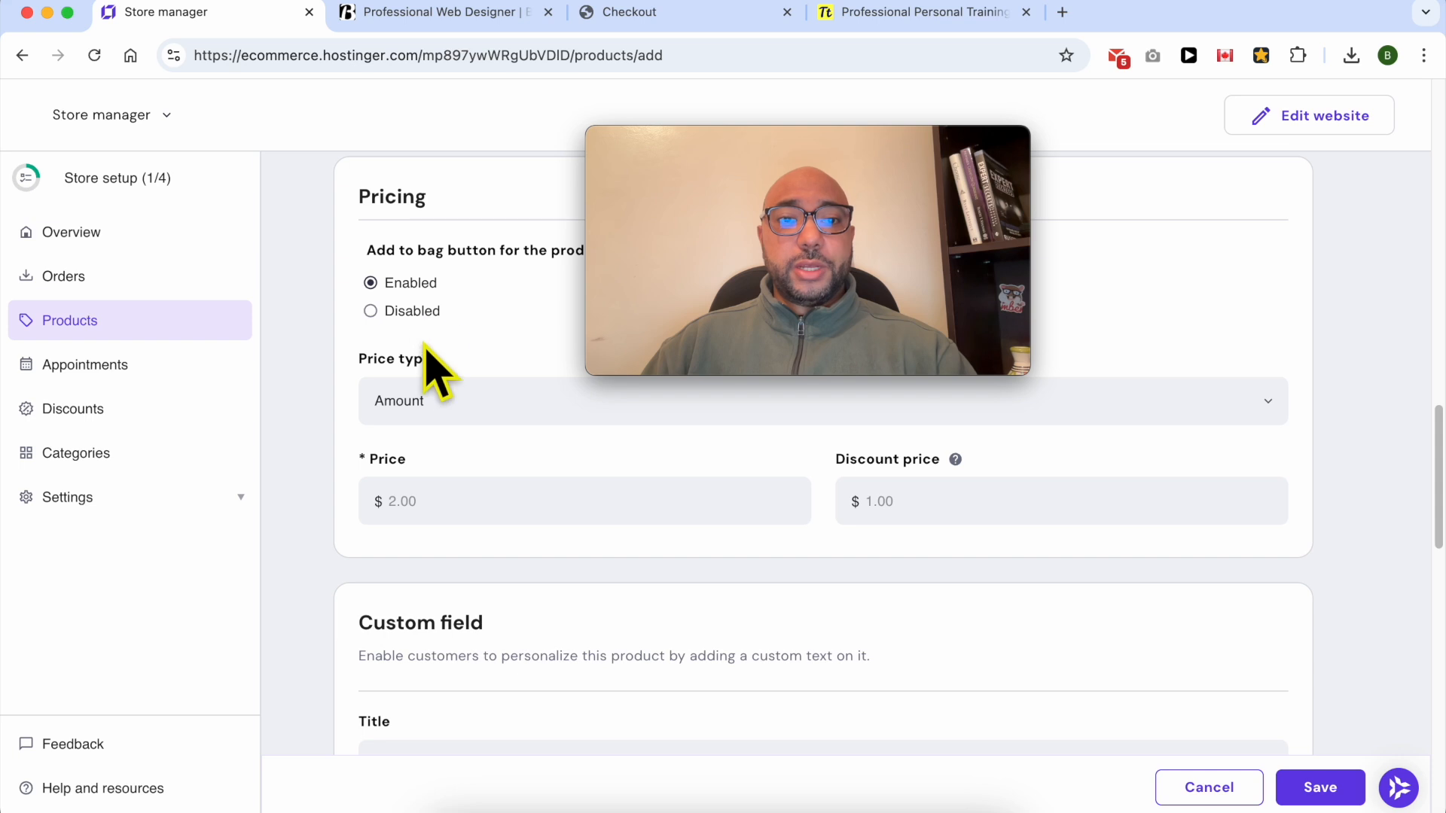
pyautogui.click(465, 398)
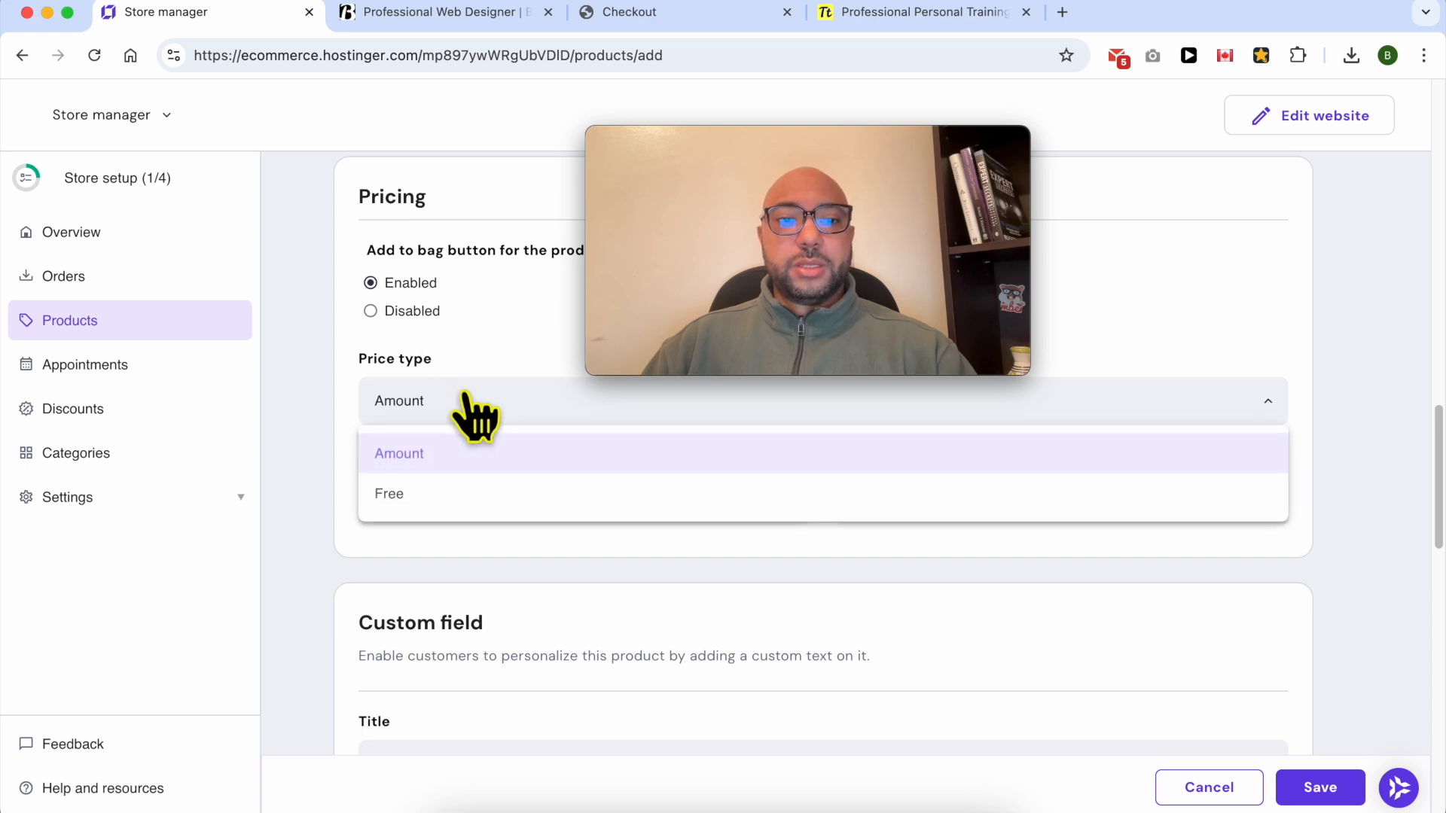
pyautogui.click(473, 453)
pyautogui.write('100')
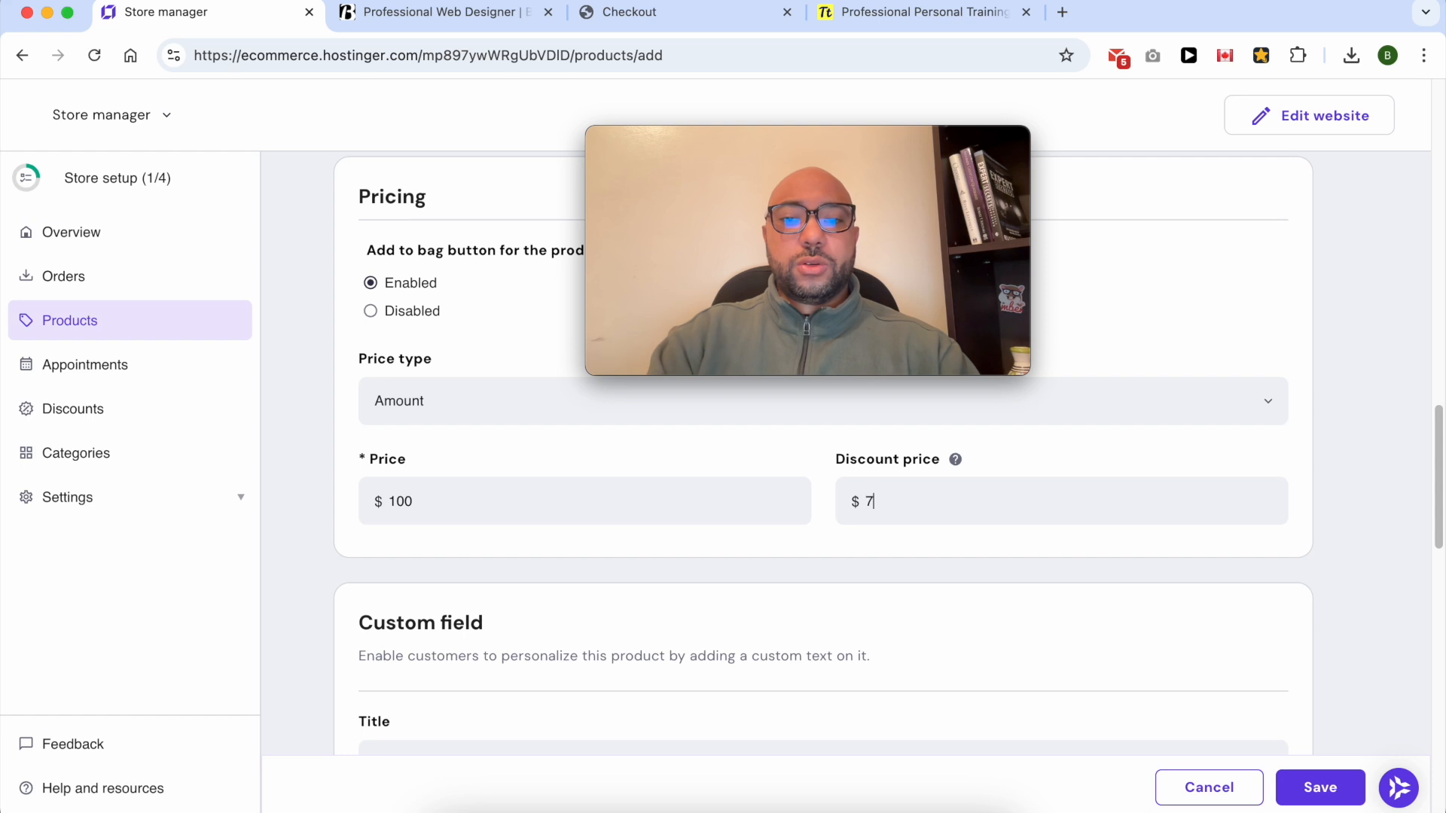
# Add a custom field titled "Age:" to the appointment and make it mandatory.
pyautogui.scroll(-3, 663, 570)
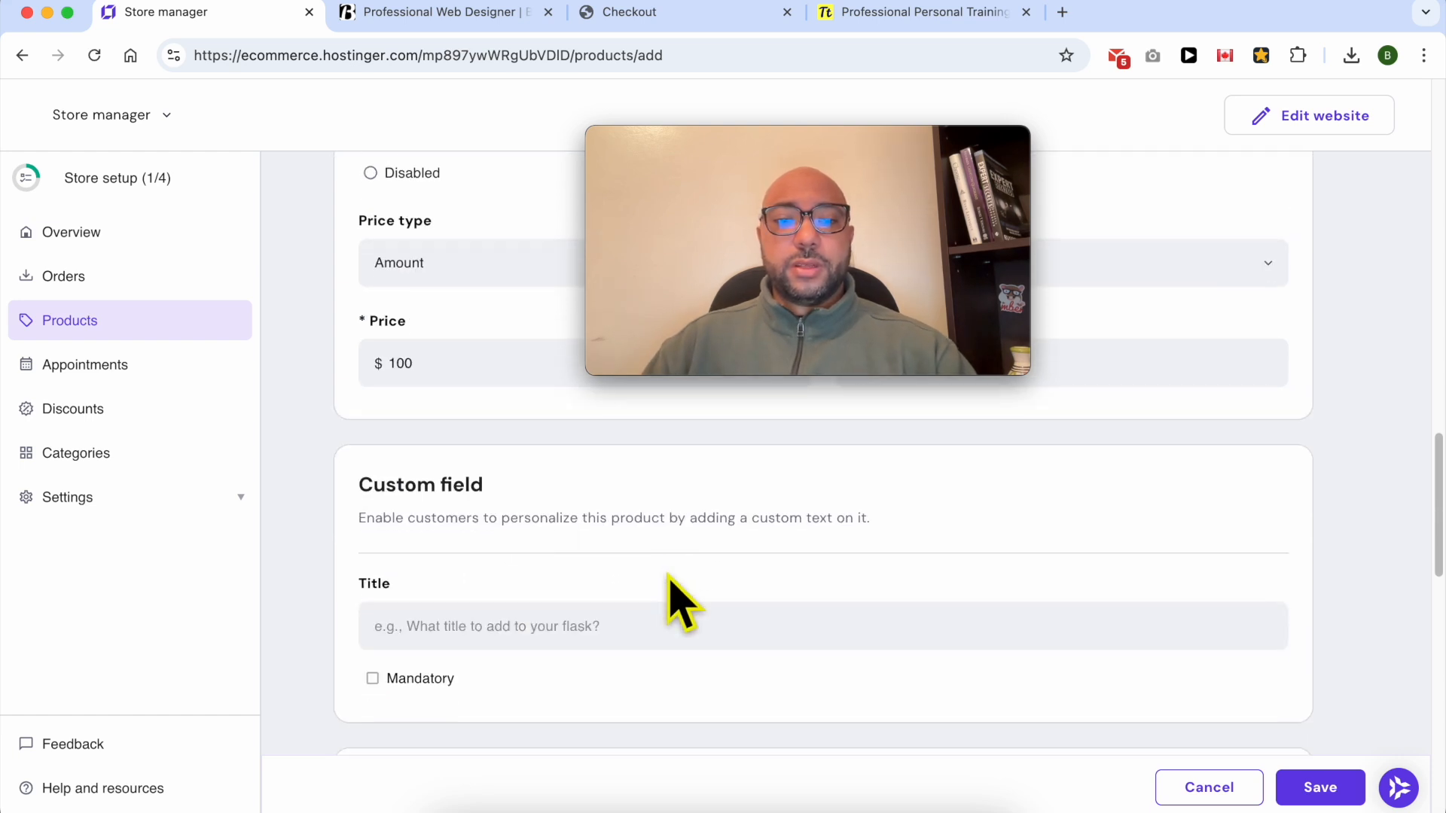
pyautogui.click(667, 574)
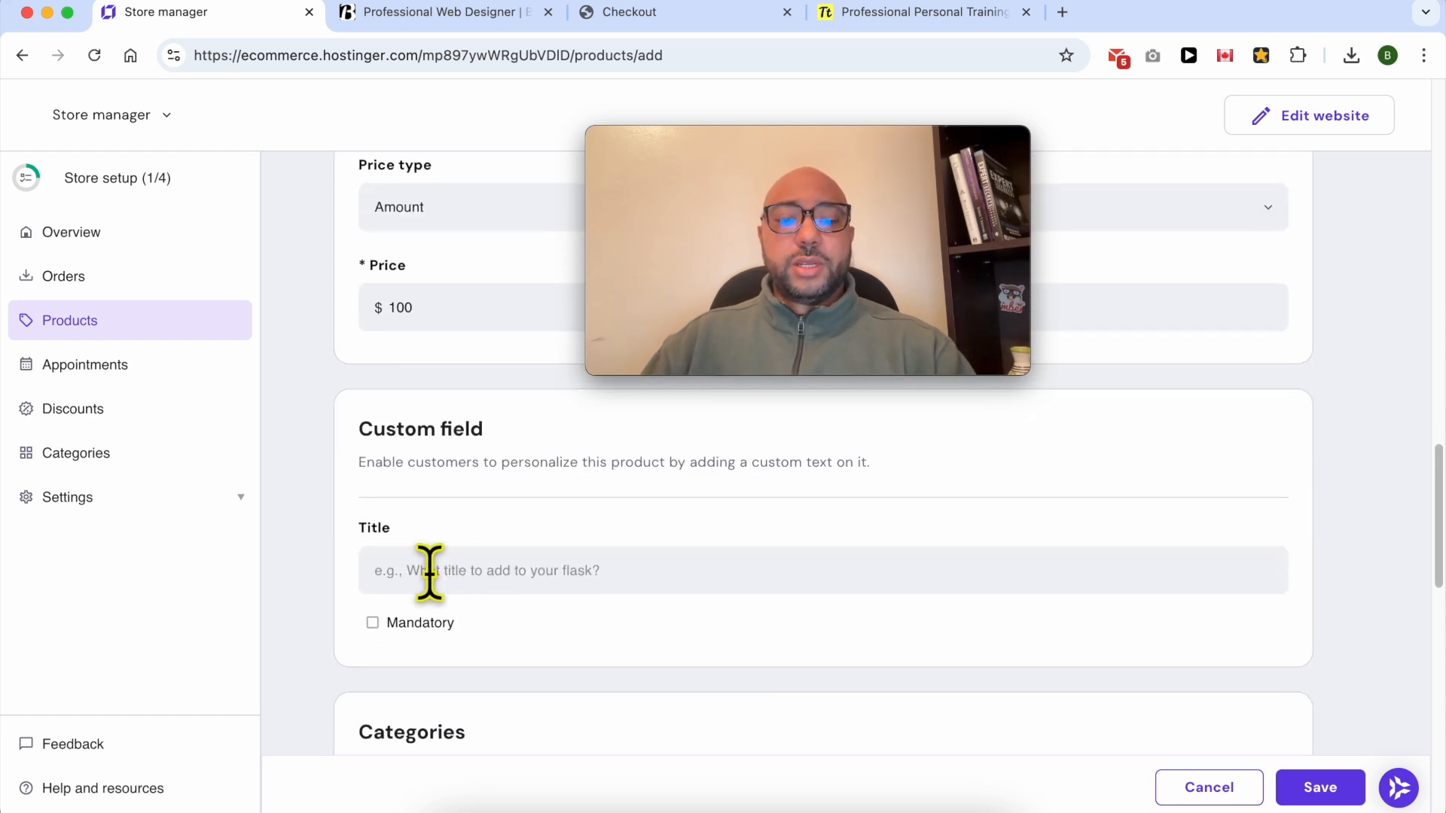
pyautogui.write('Age:')
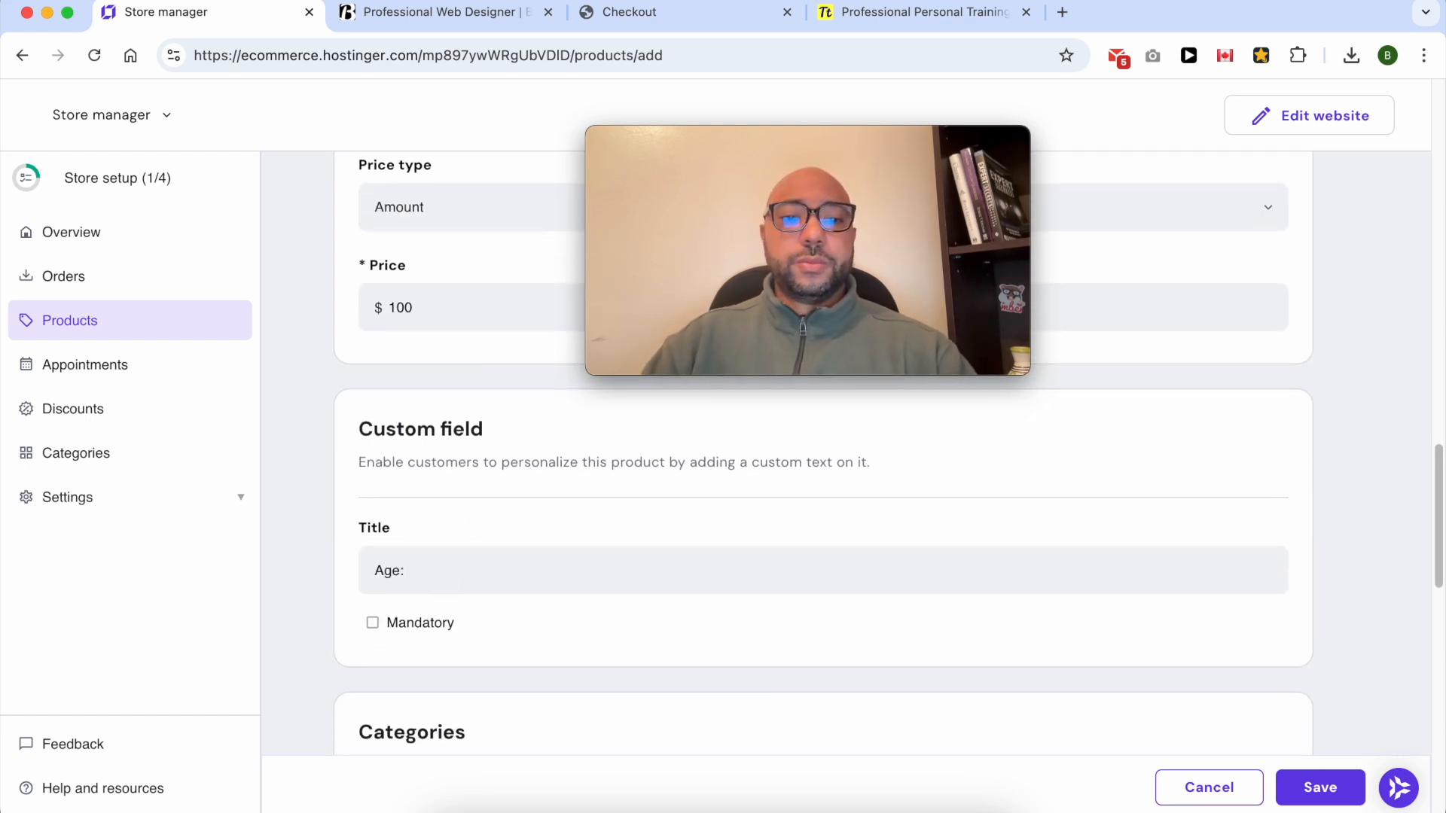
pyautogui.click(420, 623)
# Assign the appointment to the Appointments Category.
pyautogui.scroll(-2, 558, 622)
pyautogui.scroll(-3, 565, 624)
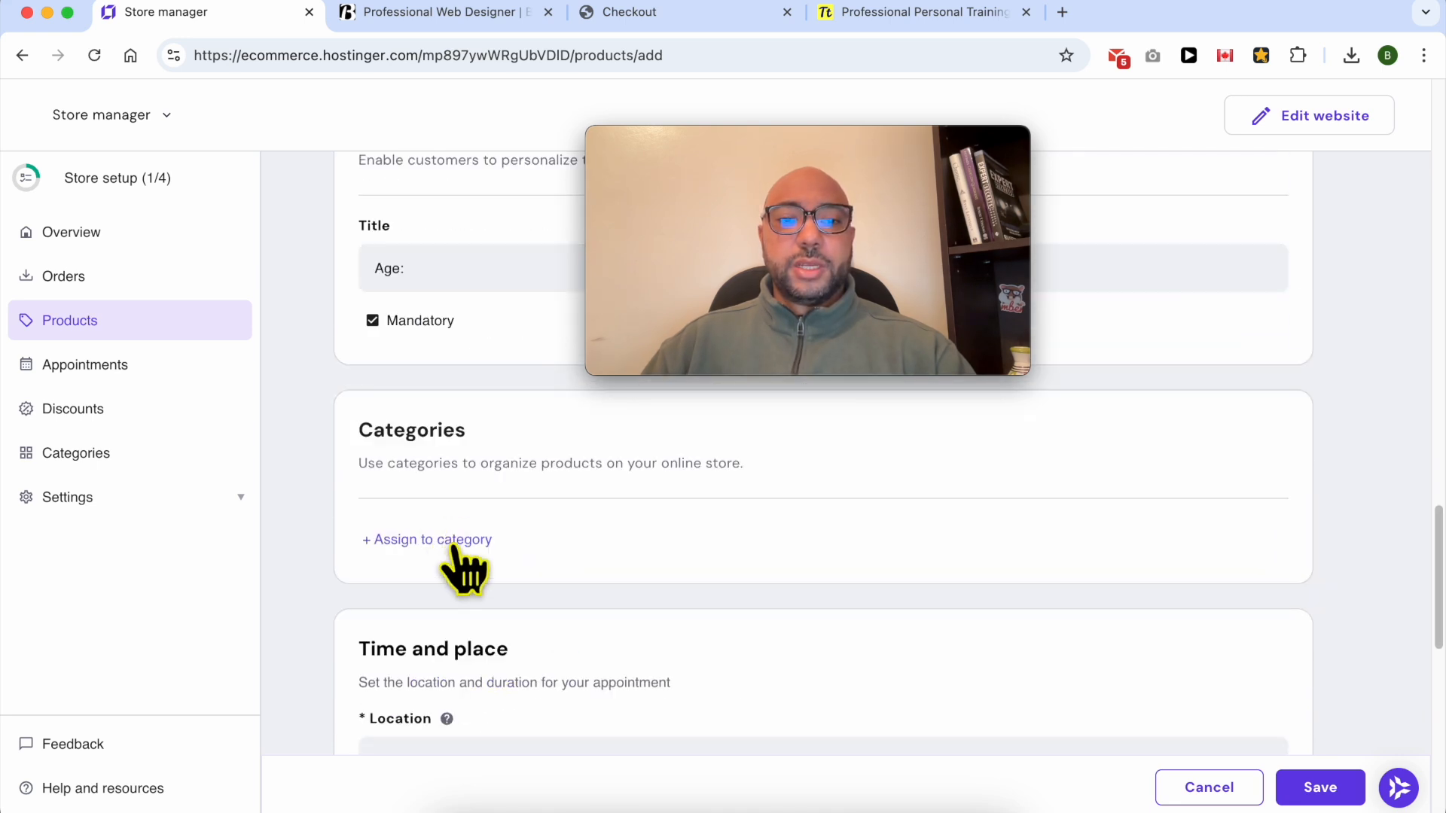
pyautogui.click(488, 542)
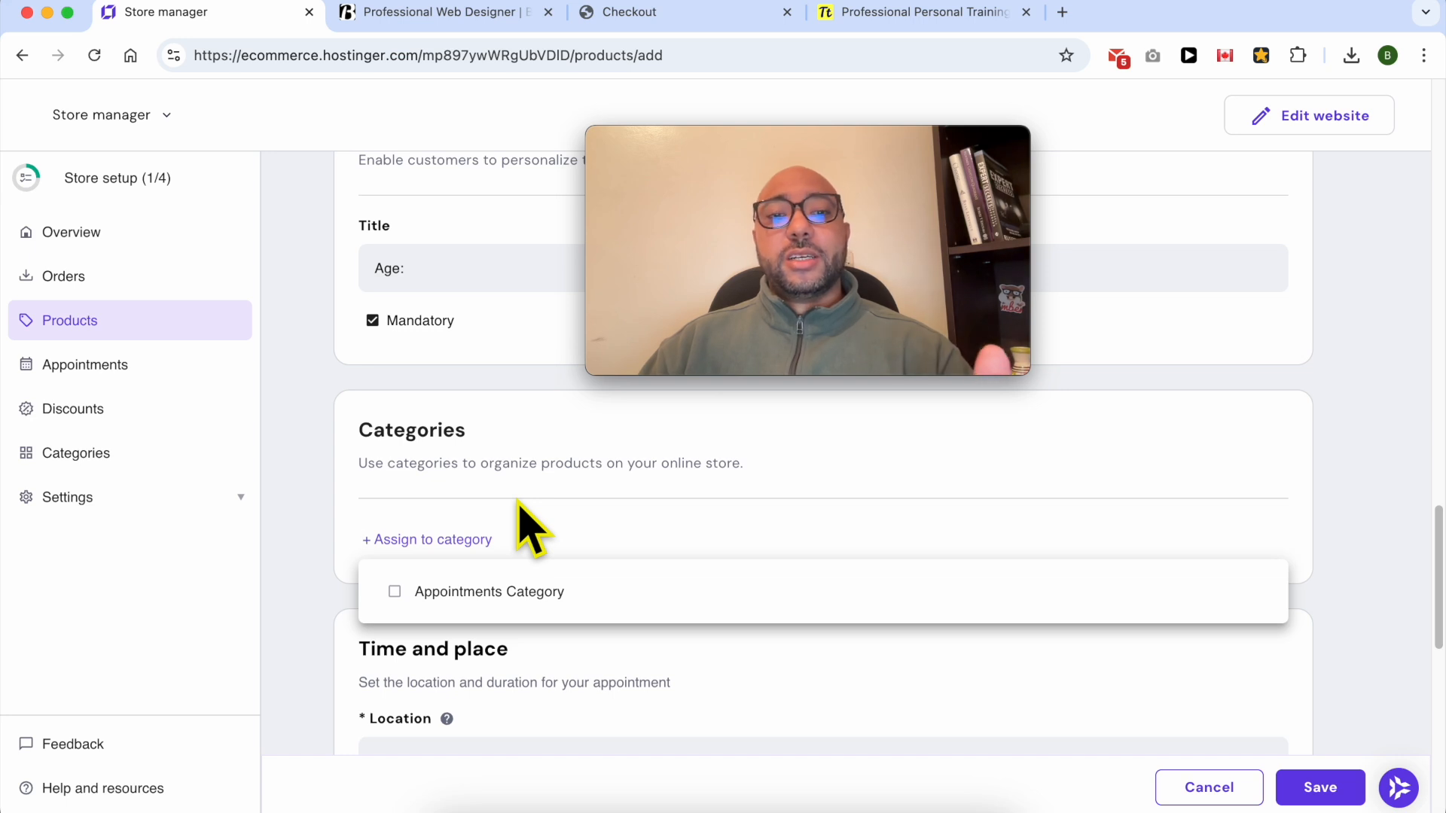
pyautogui.click(461, 539)
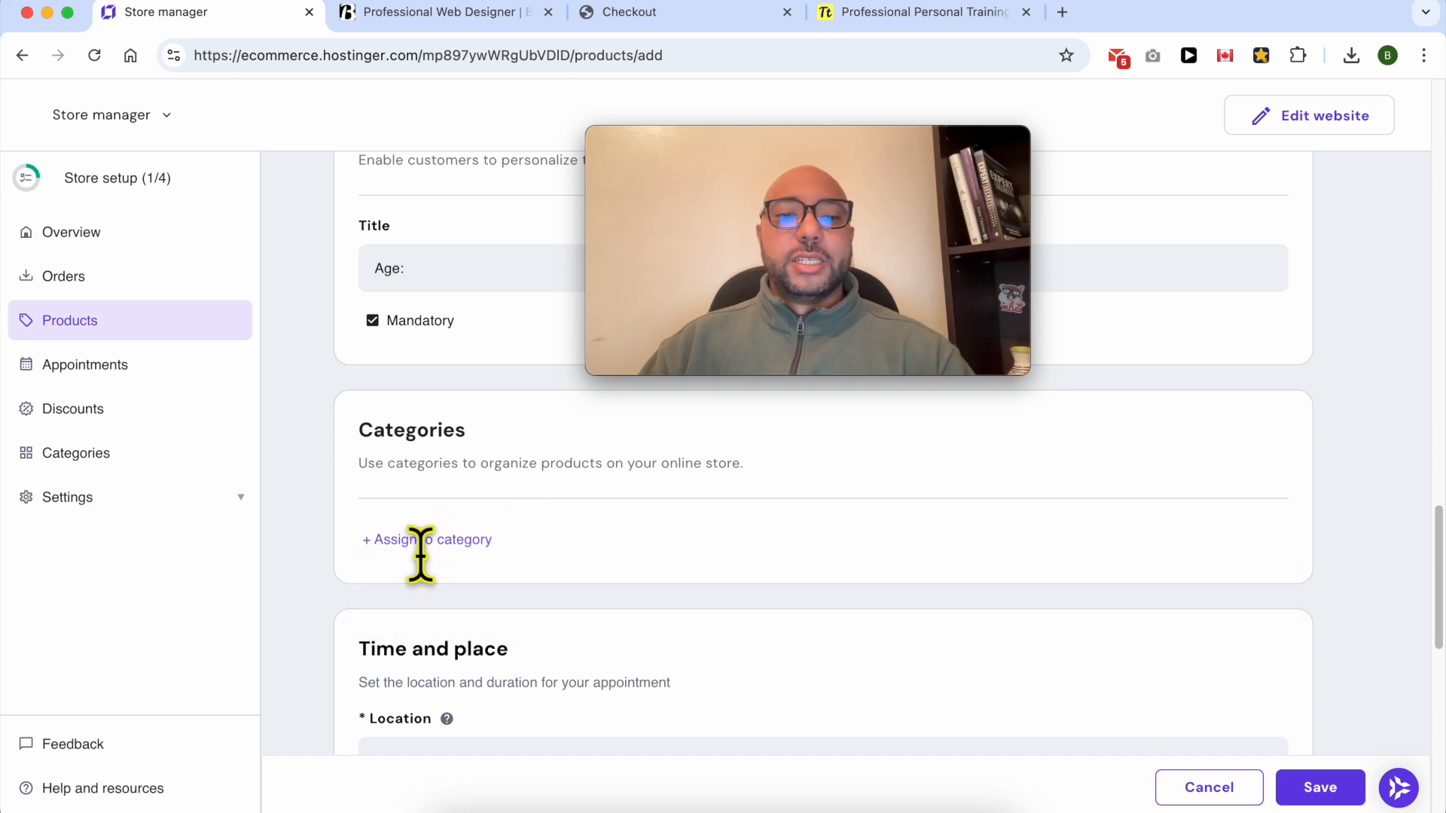
pyautogui.click(450, 541)
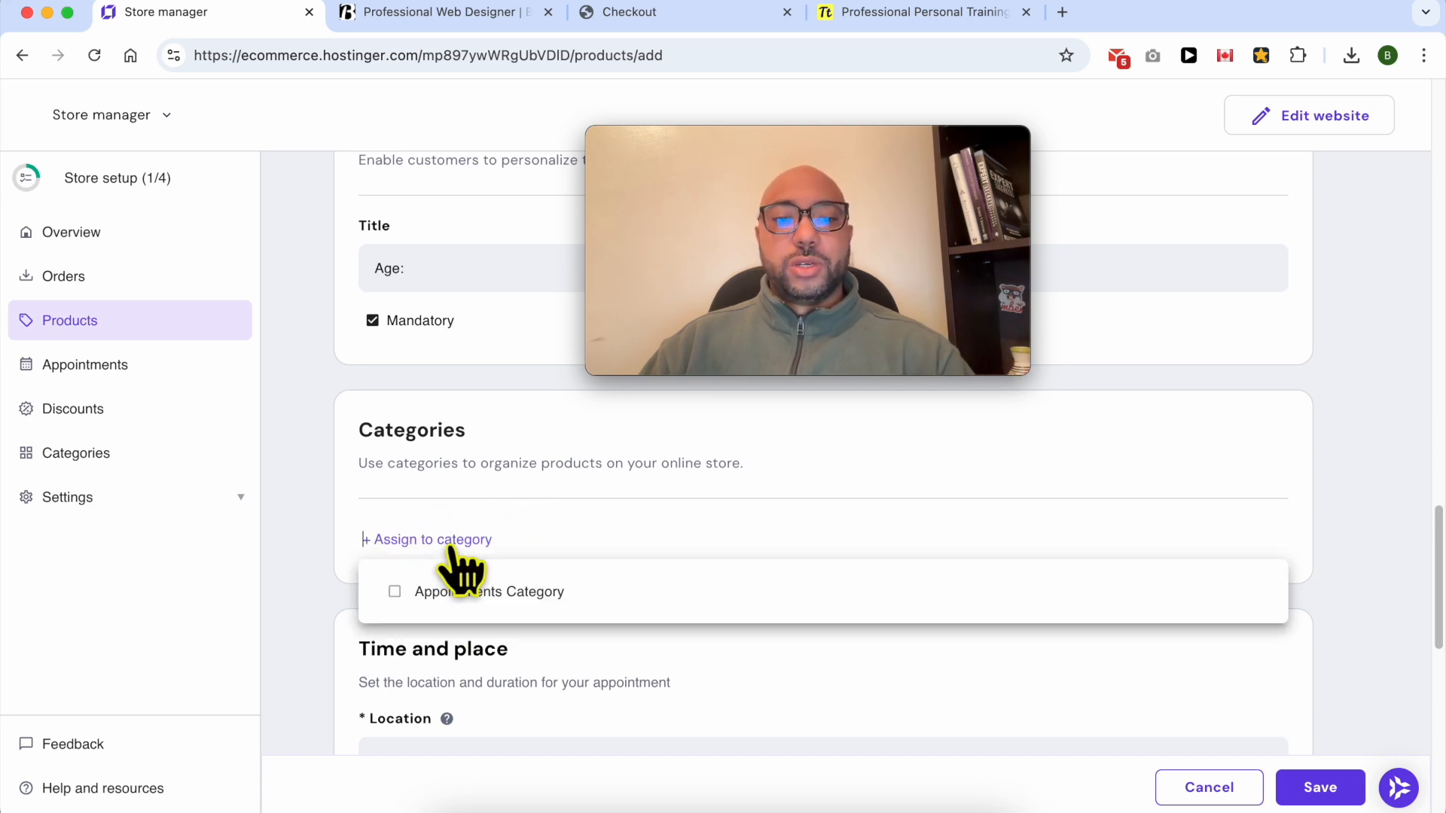
pyautogui.click(448, 598)
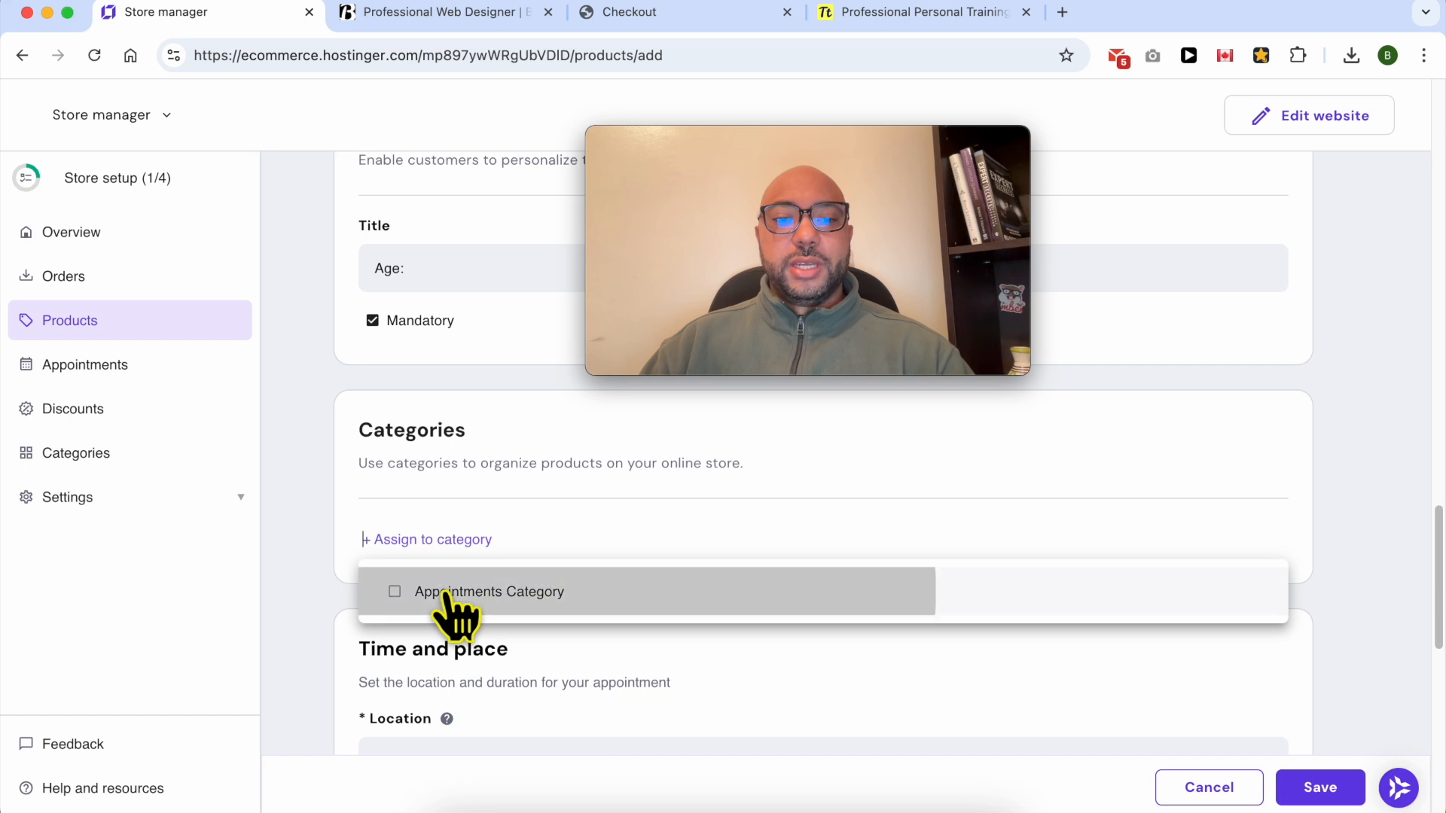
pyautogui.click(353, 591)
# Set the appointment's location to "My office" and its duration to 1 hour.
pyautogui.scroll(-5, 625, 625)
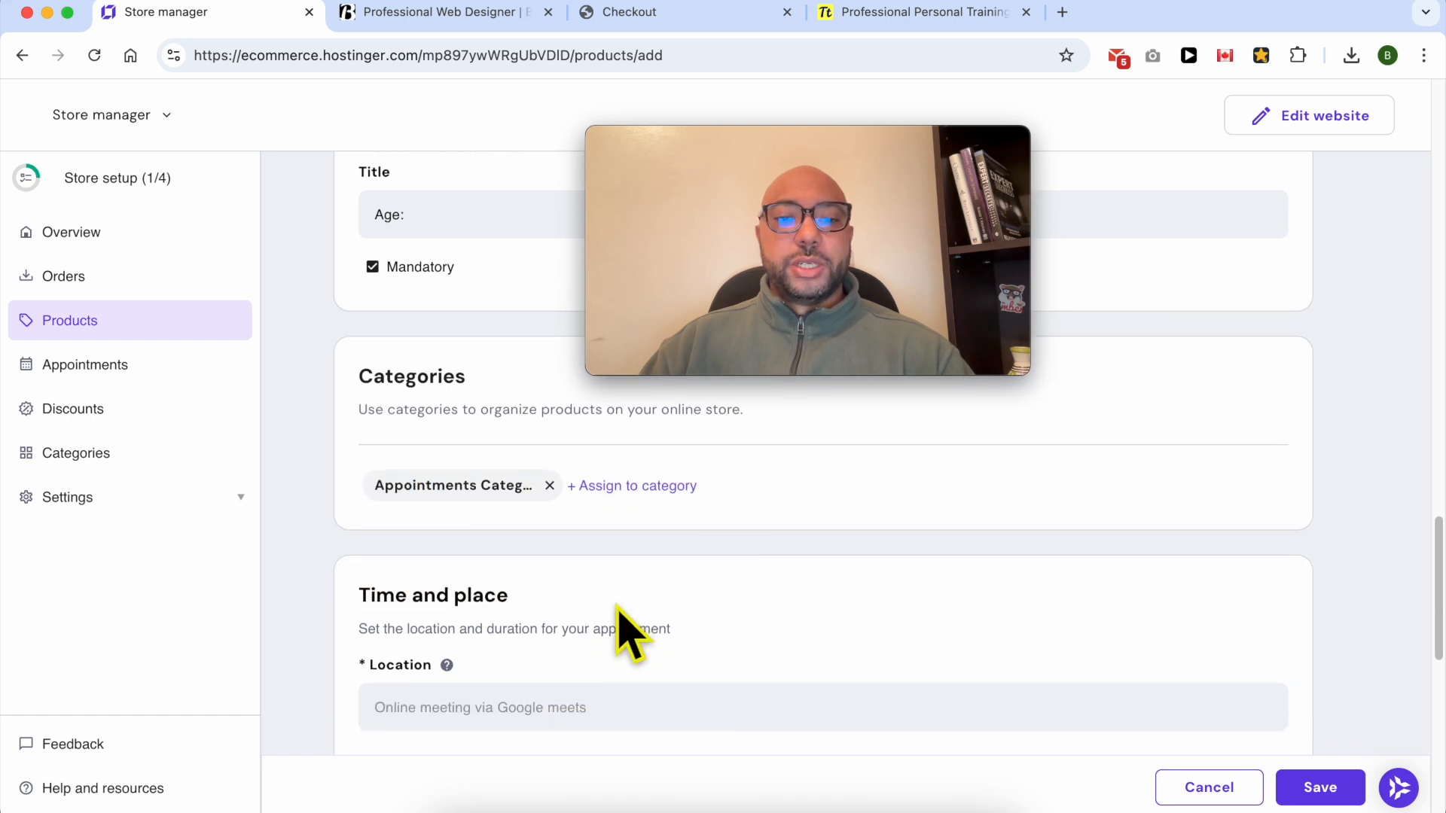
pyautogui.click(445, 516)
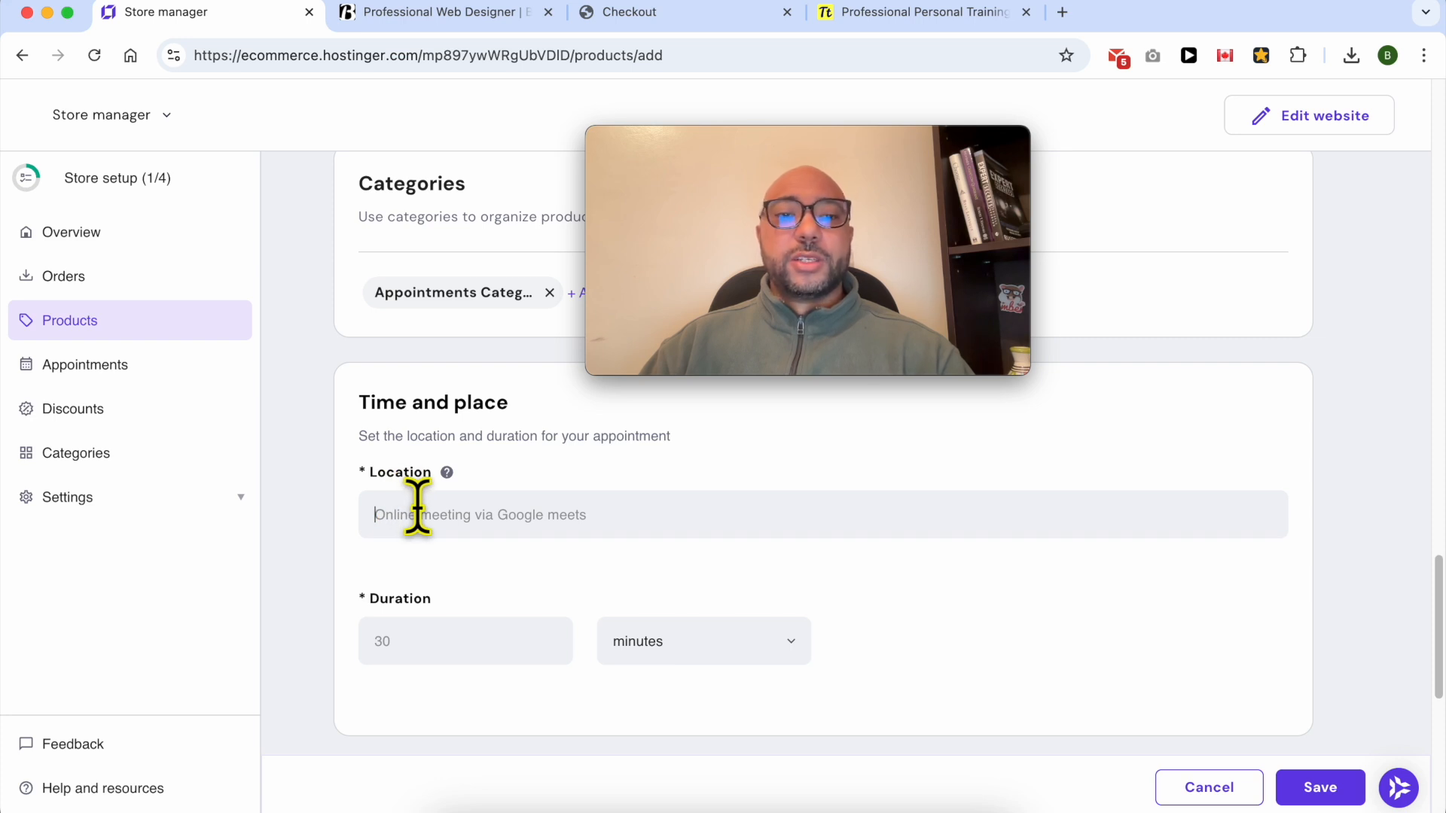
pyautogui.write('My office')
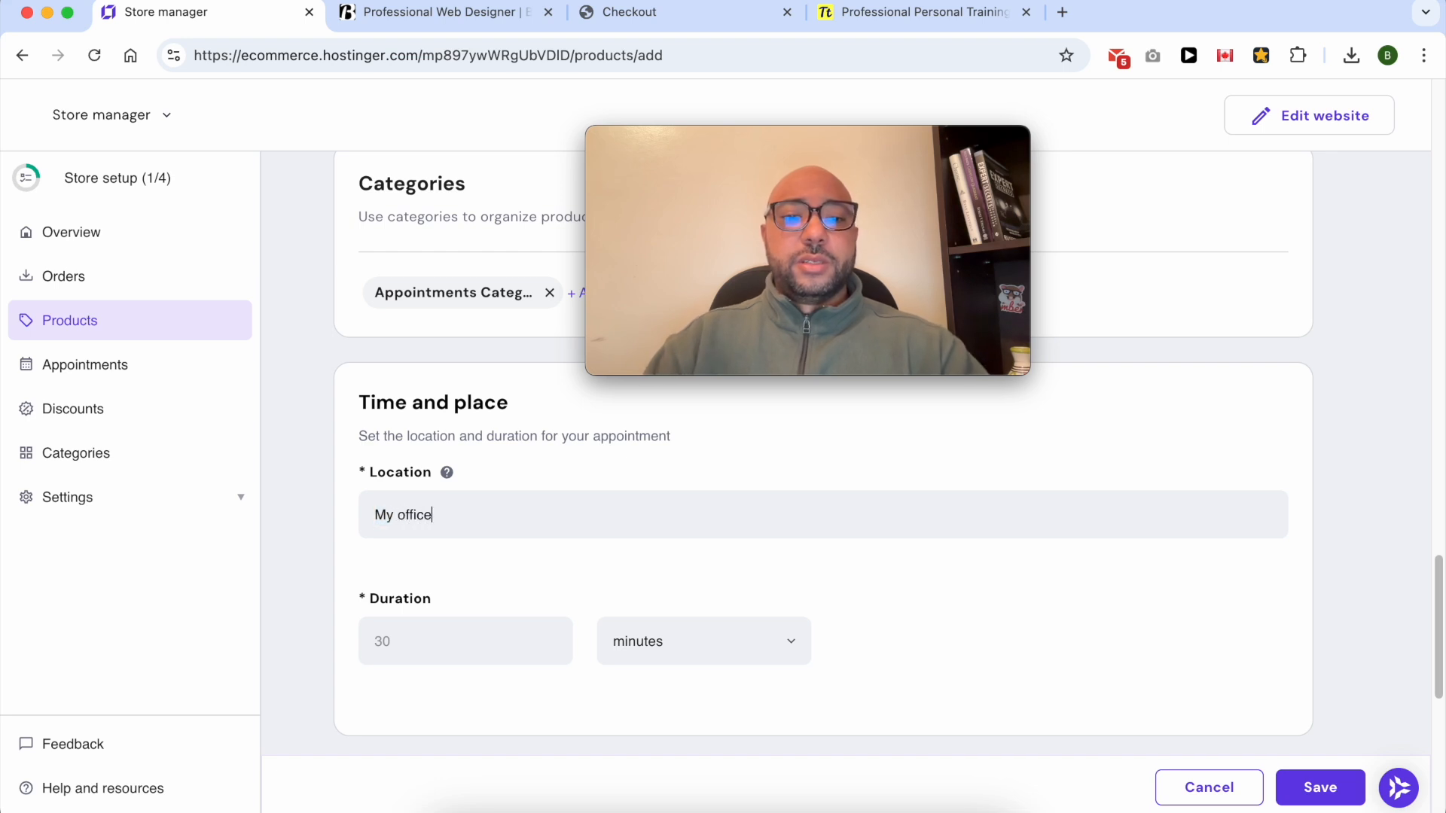
pyautogui.click(411, 642)
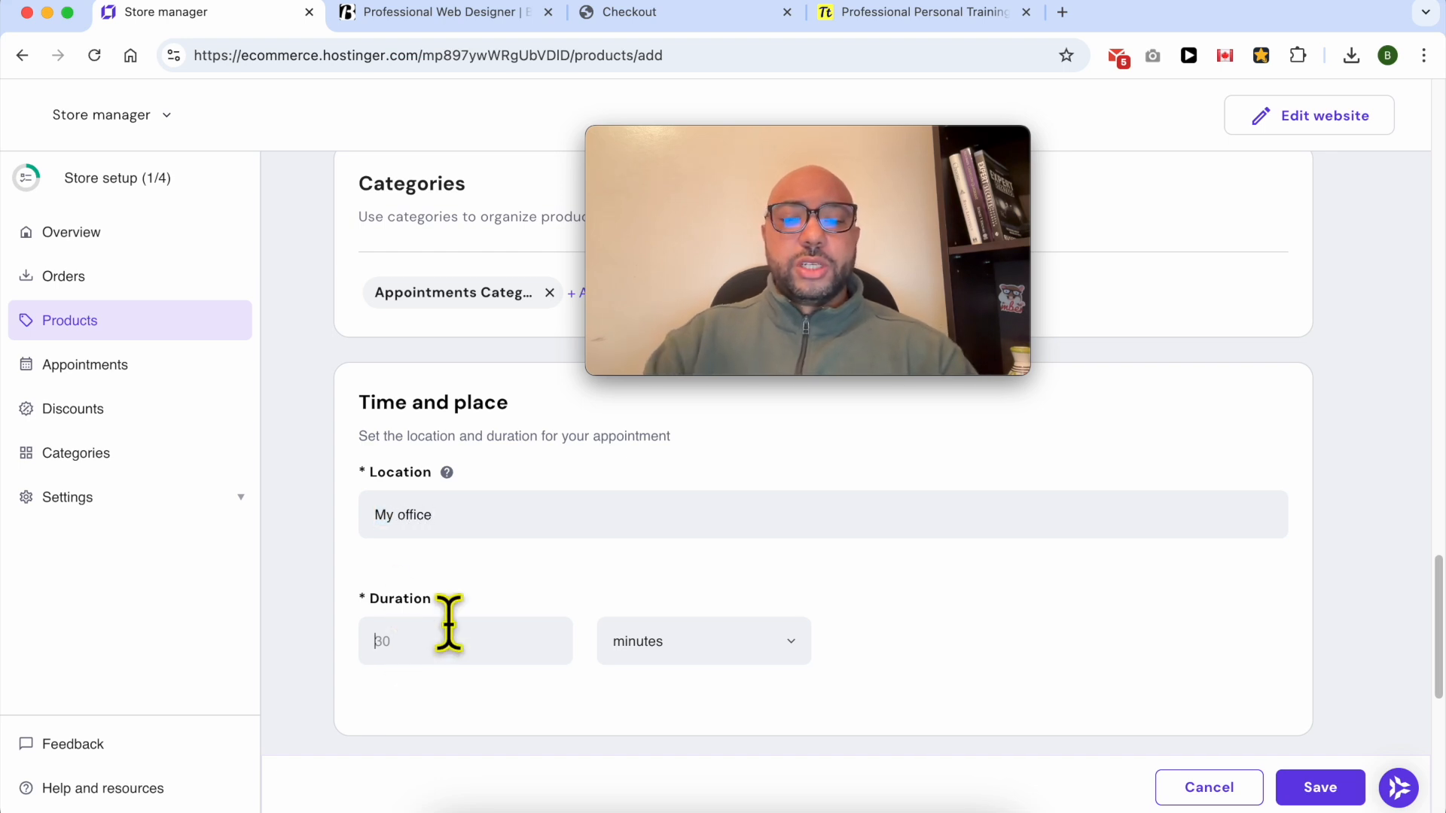
pyautogui.write('1')
pyautogui.click(661, 642)
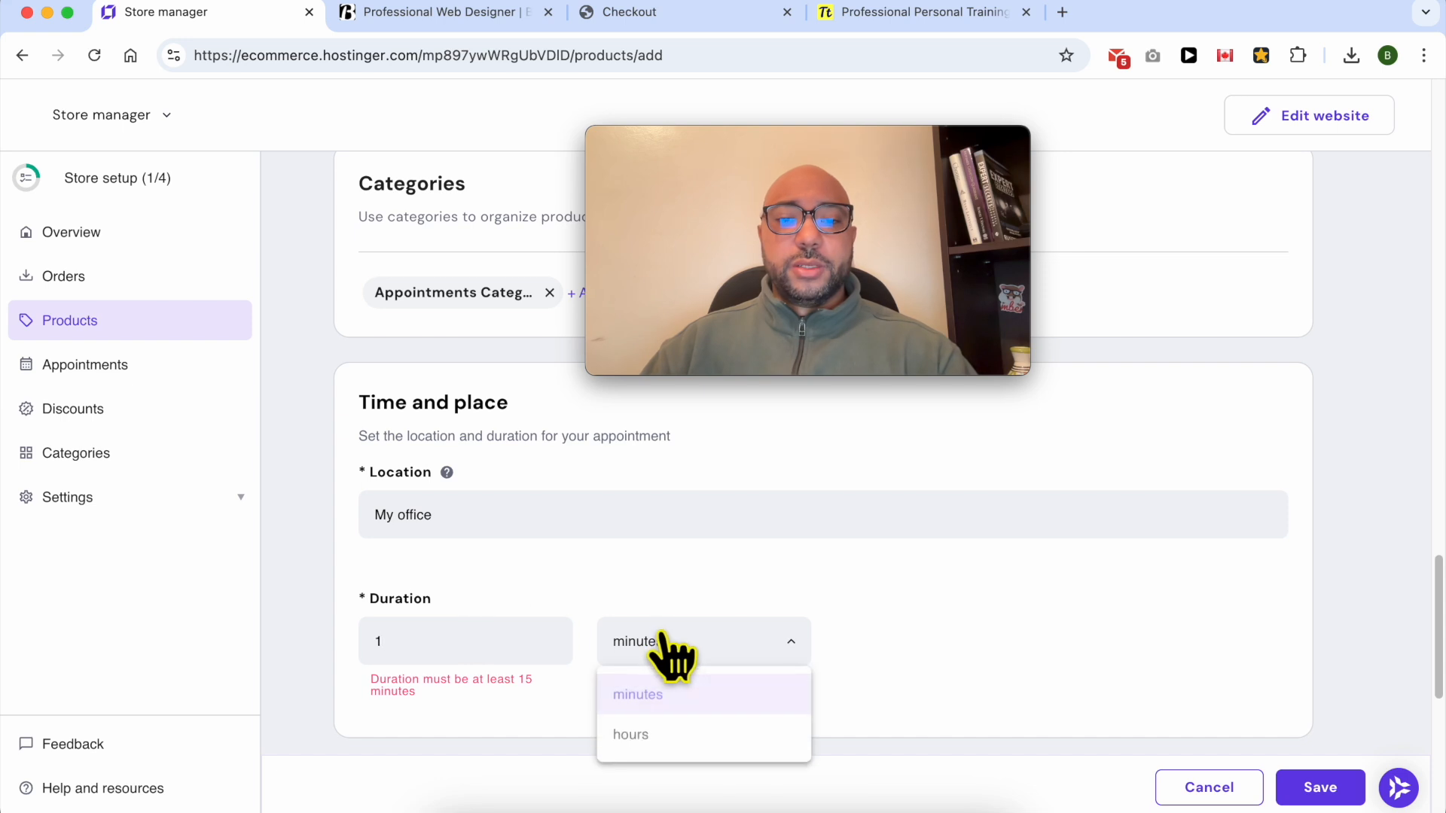
pyautogui.click(661, 727)
pyautogui.click(681, 654)
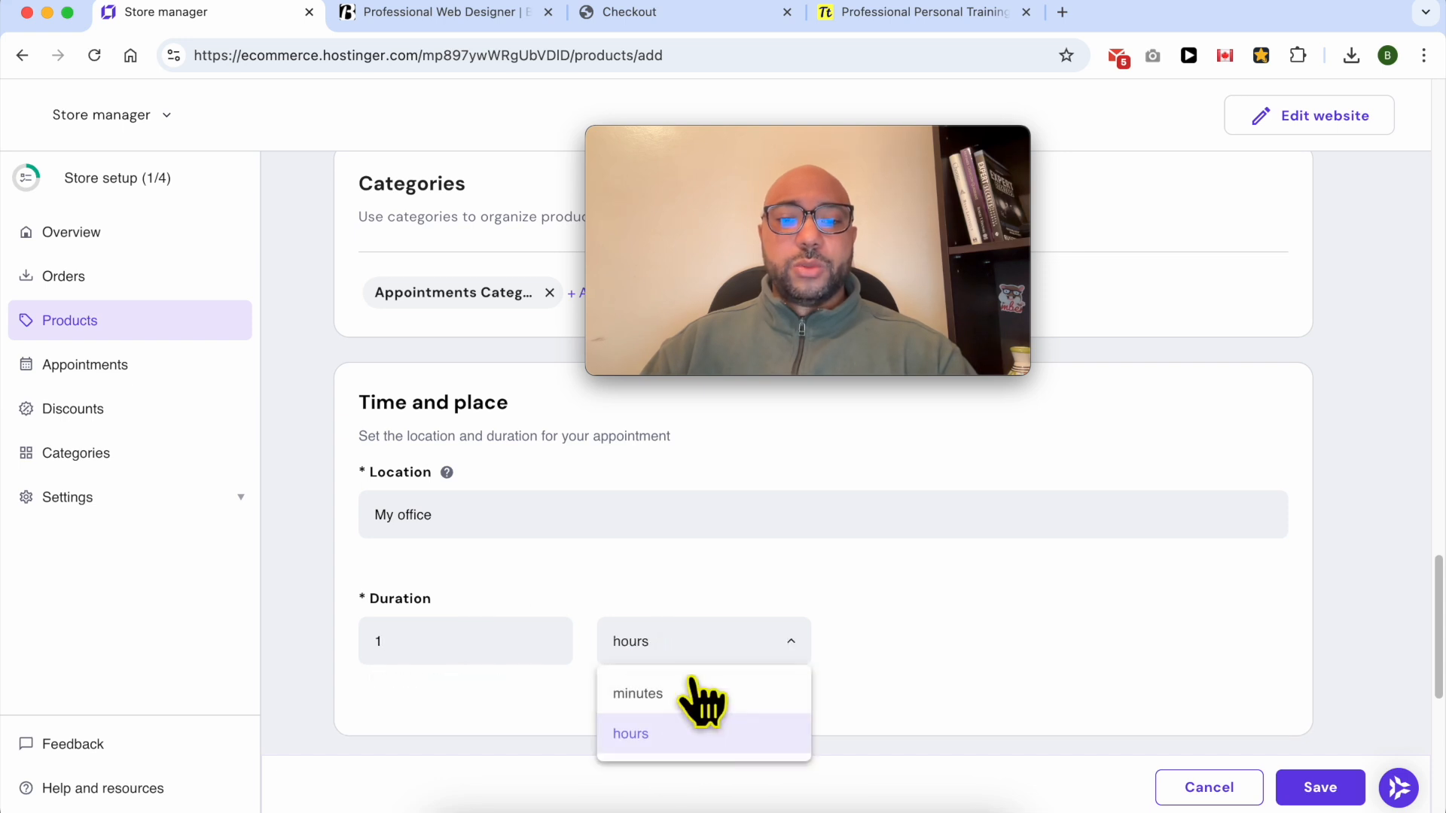
pyautogui.click(675, 725)
# Set the appointment's minimum notice time to 1 day.
pyautogui.scroll(-4, 1047, 665)
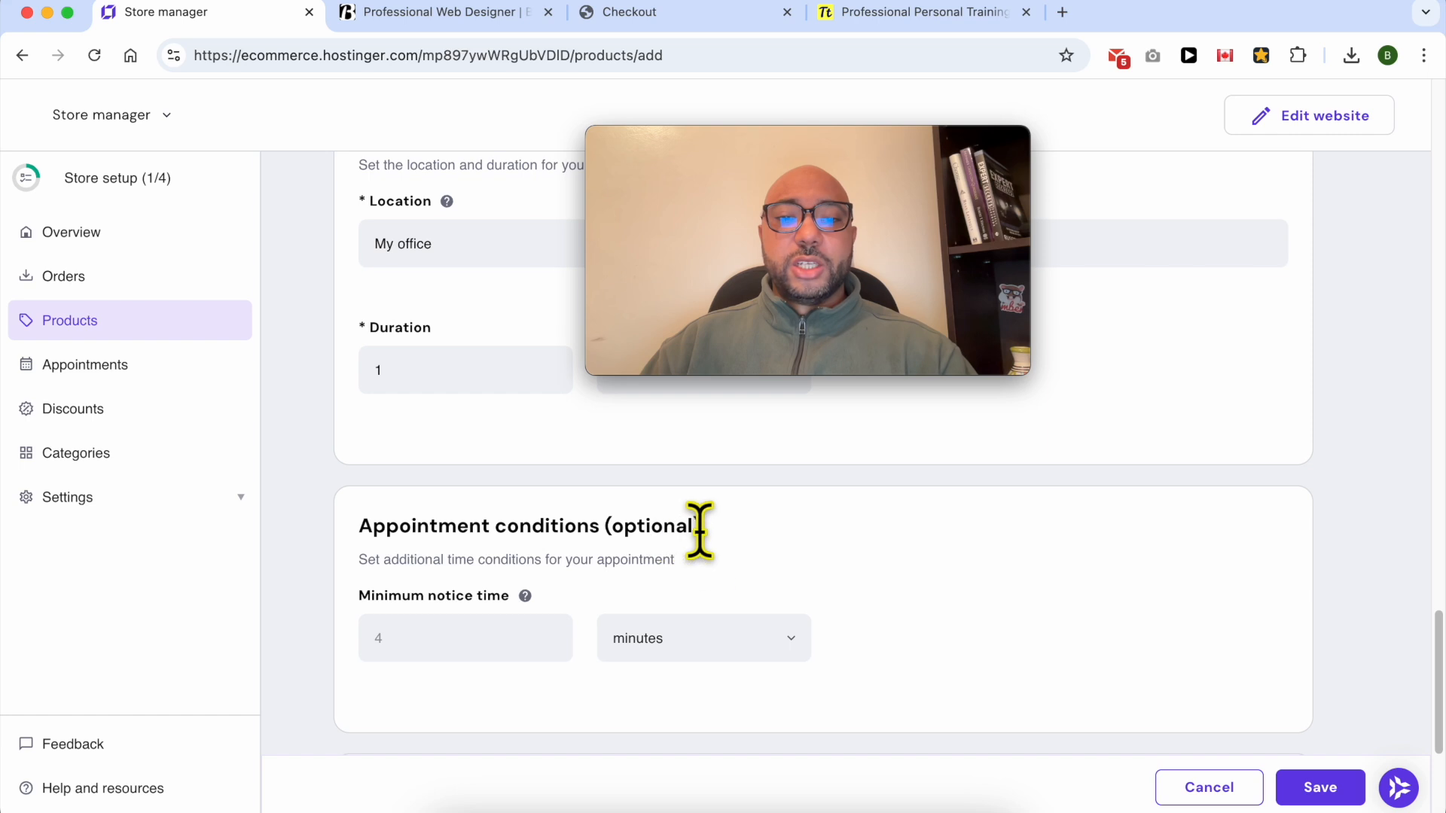
pyautogui.moveTo(357, 560); pyautogui.dragTo(721, 563)
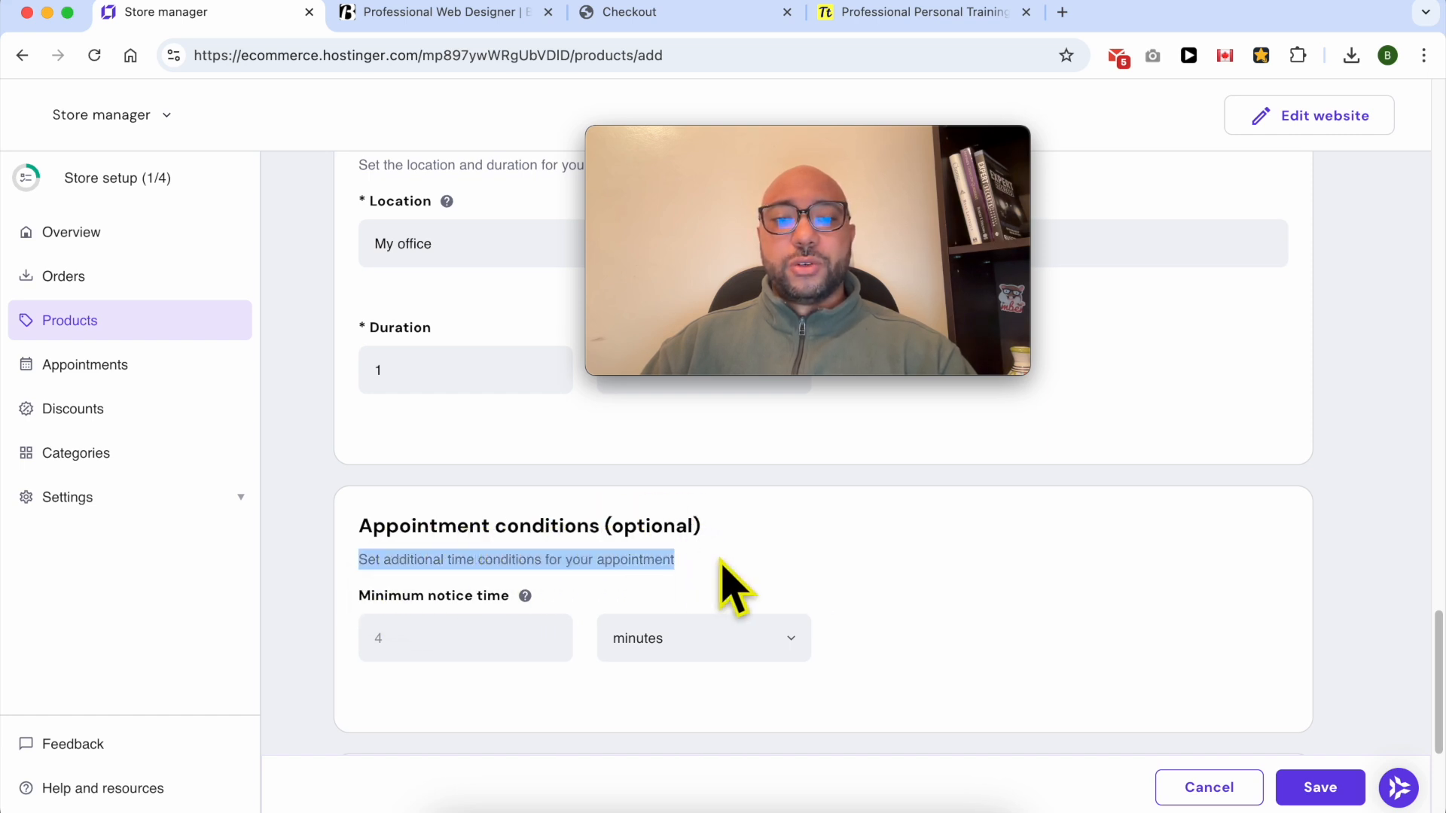
pyautogui.moveTo(357, 596); pyautogui.dragTo(511, 597)
pyautogui.click(429, 643)
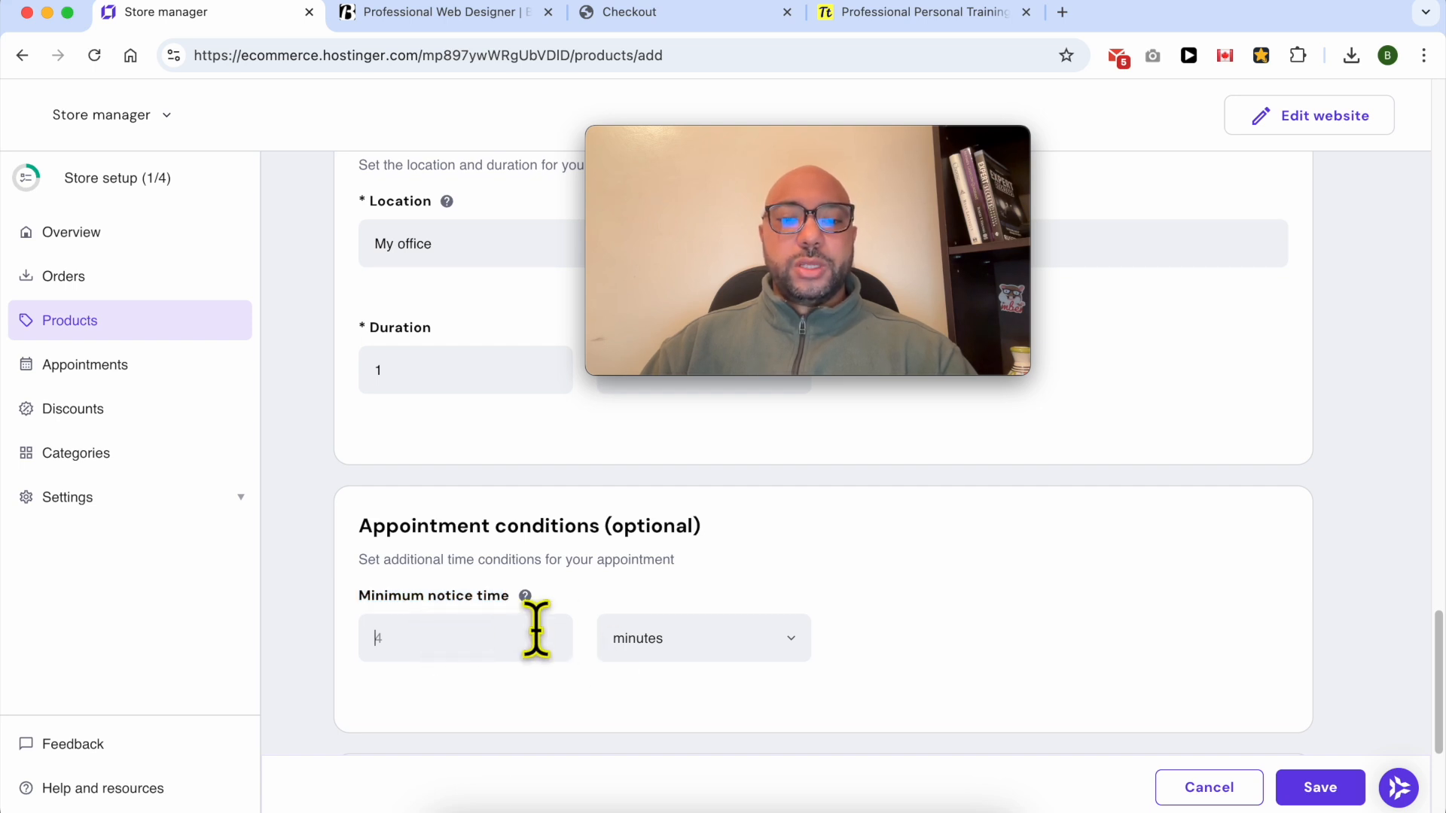
pyautogui.write('1')
pyautogui.click(640, 646)
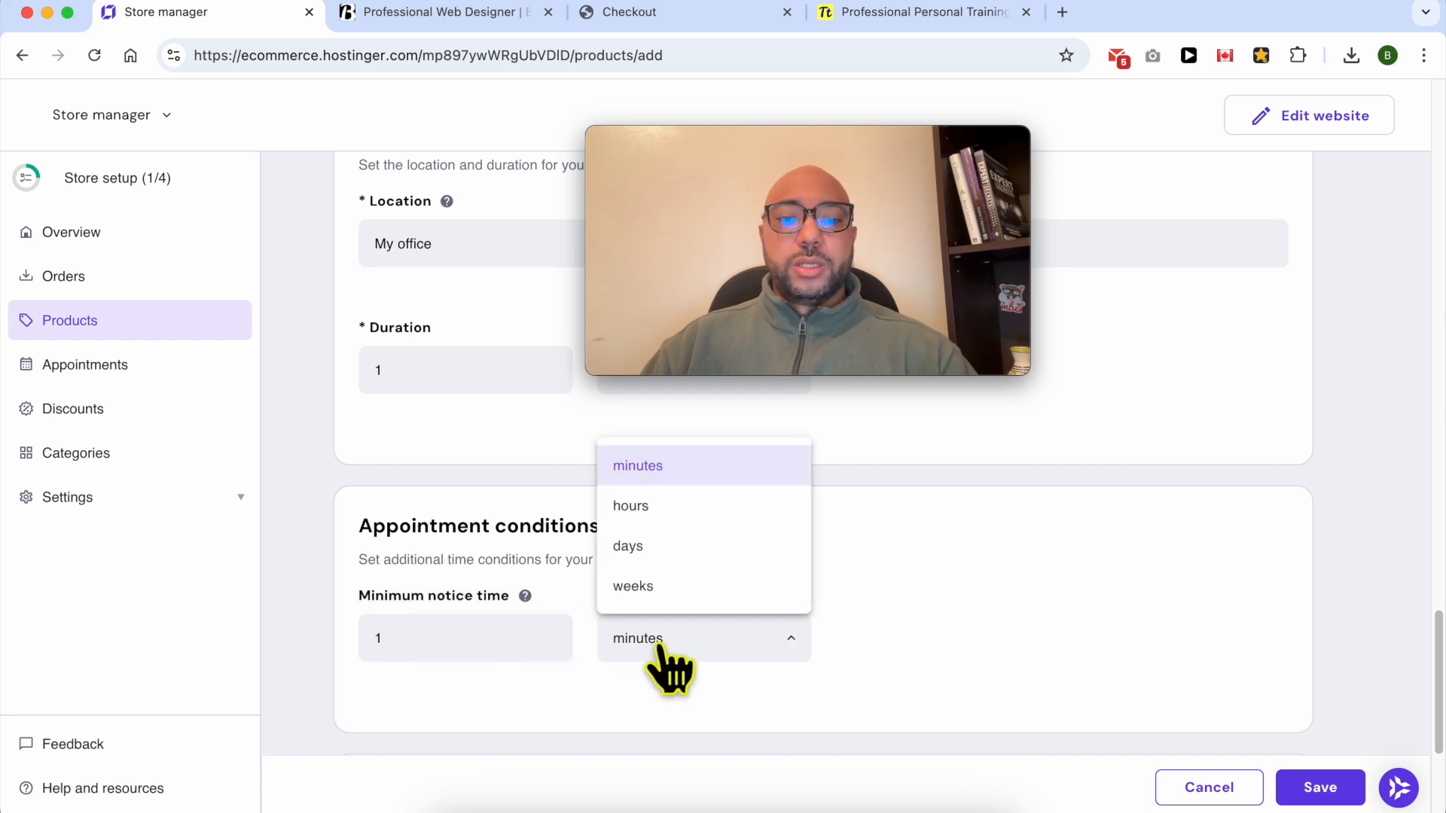
pyautogui.click(675, 549)
# Edit the appointment availability and set its time zone to (GMT-5) America/New York.
pyautogui.scroll(-3, 971, 606)
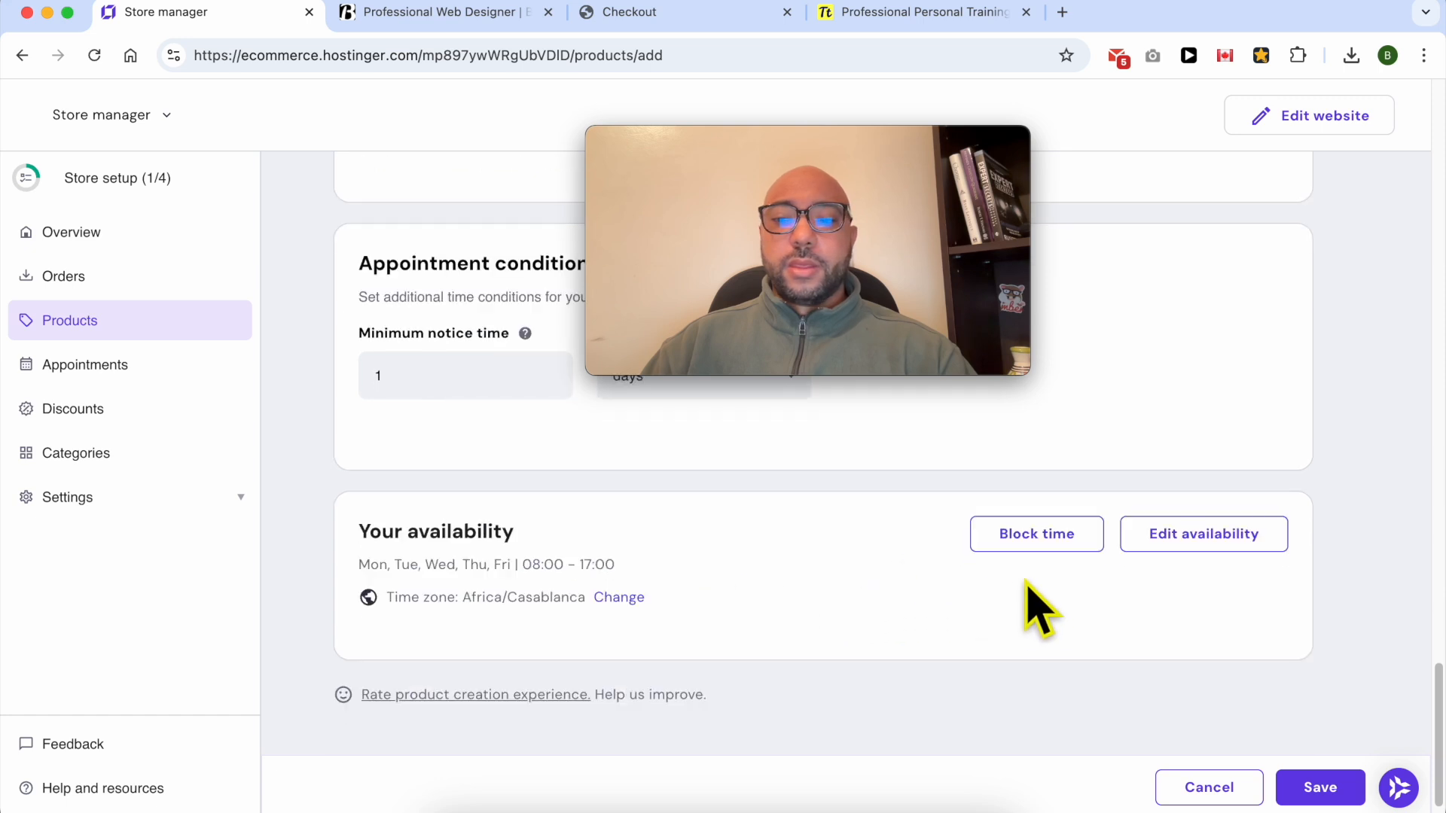
pyautogui.moveTo(393, 536); pyautogui.dragTo(523, 539)
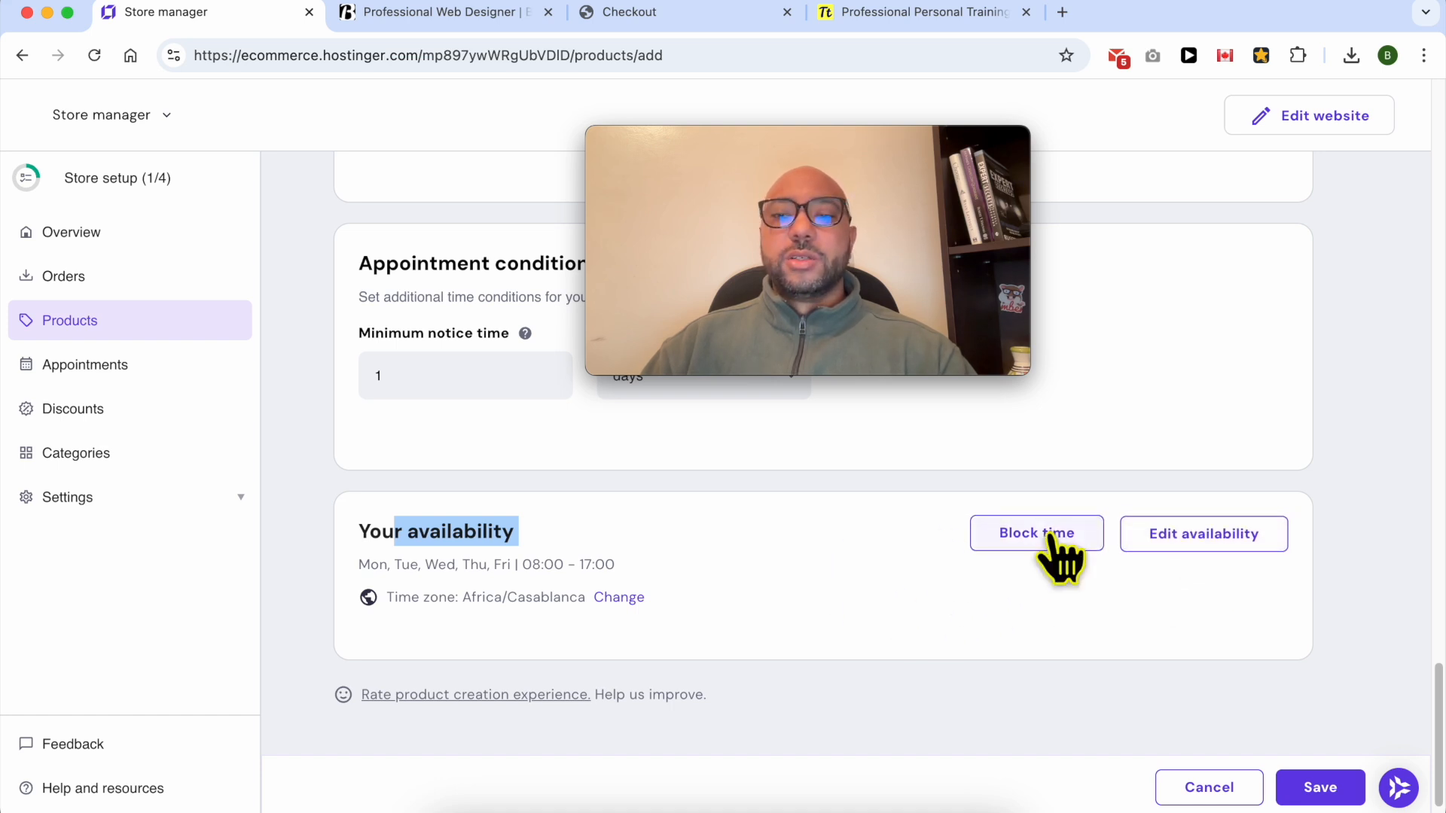
pyautogui.click(1176, 536)
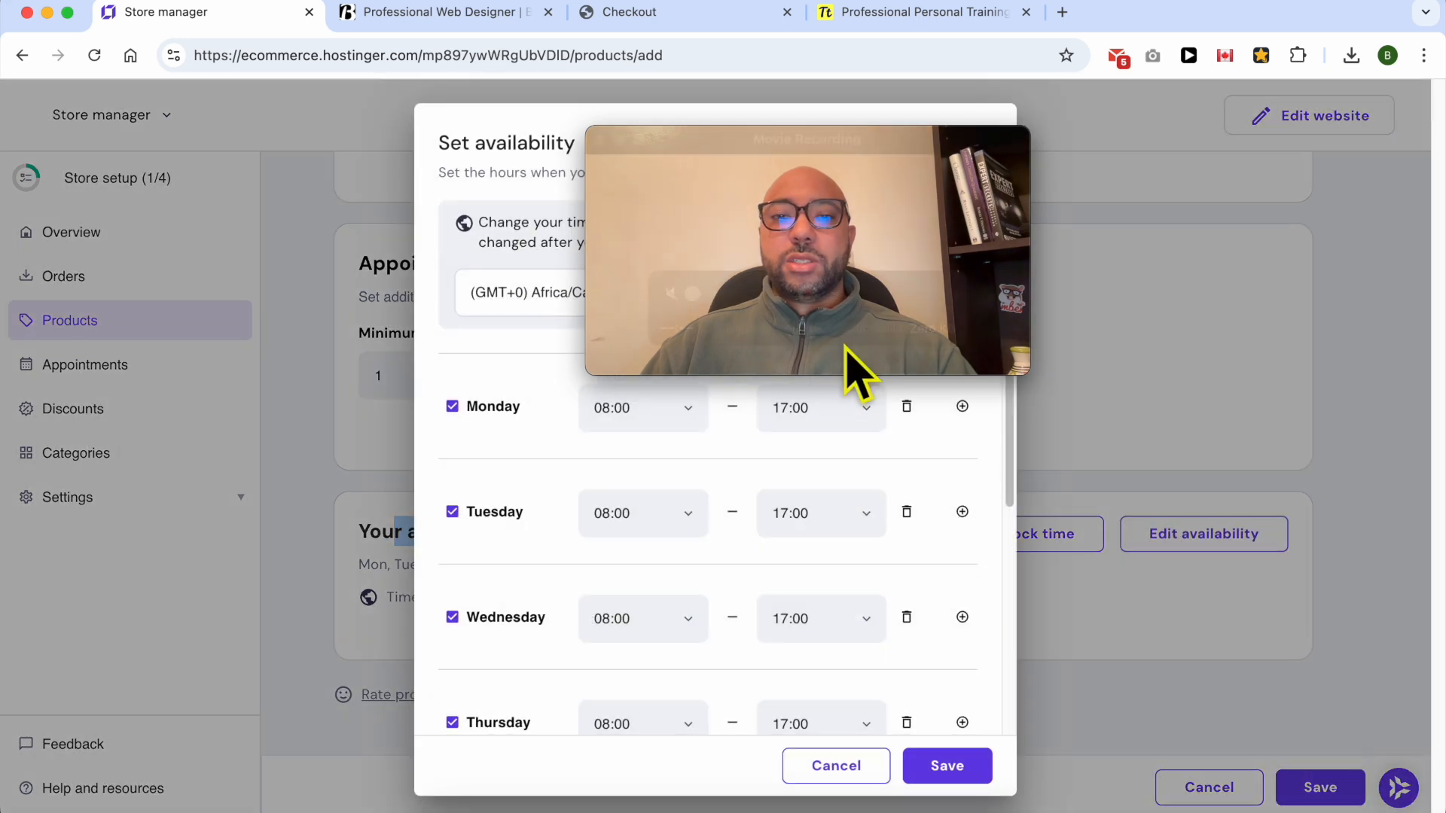
pyautogui.moveTo(768, 143); pyautogui.dragTo(1168, 140)
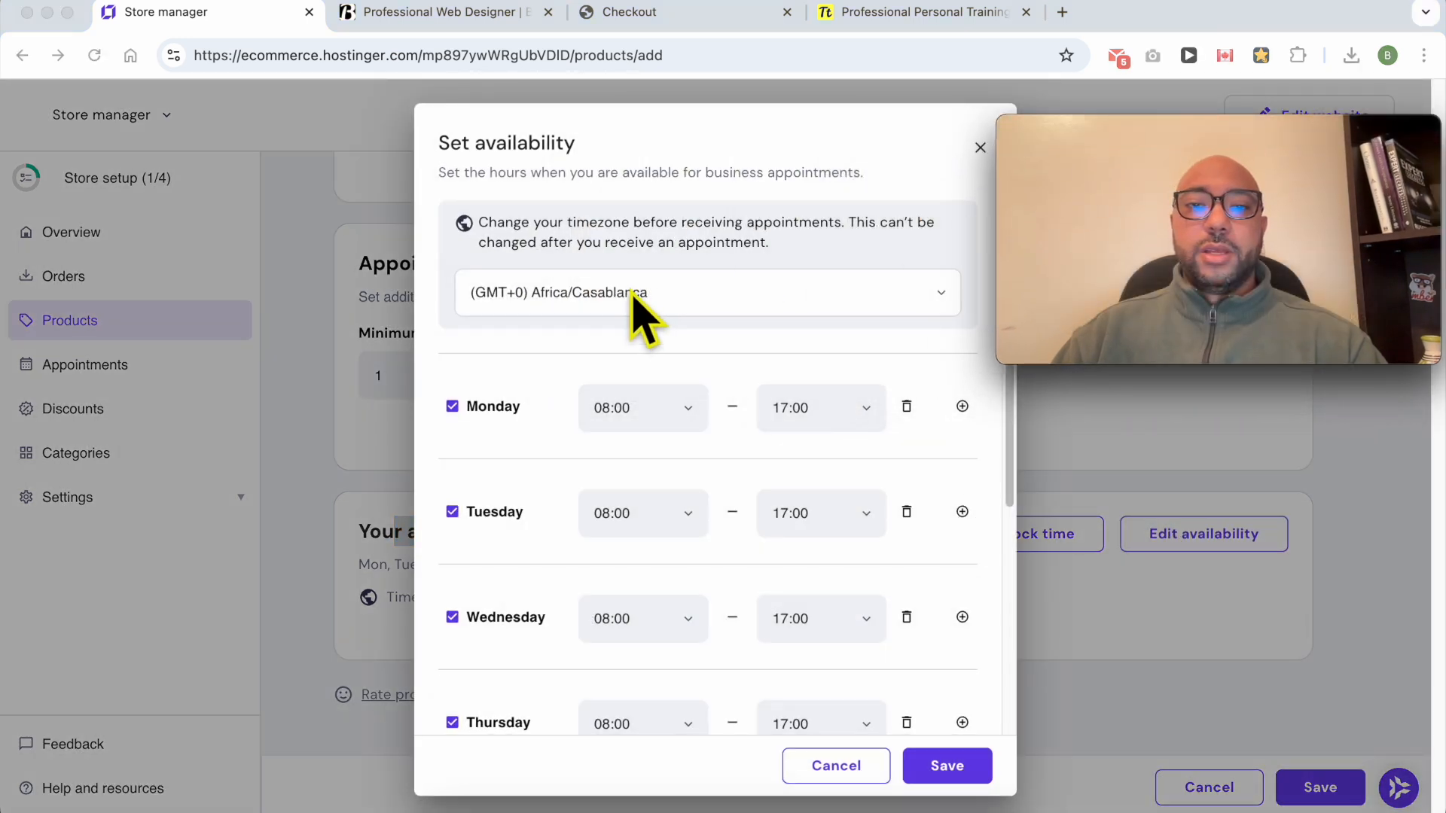
pyautogui.click(702, 292)
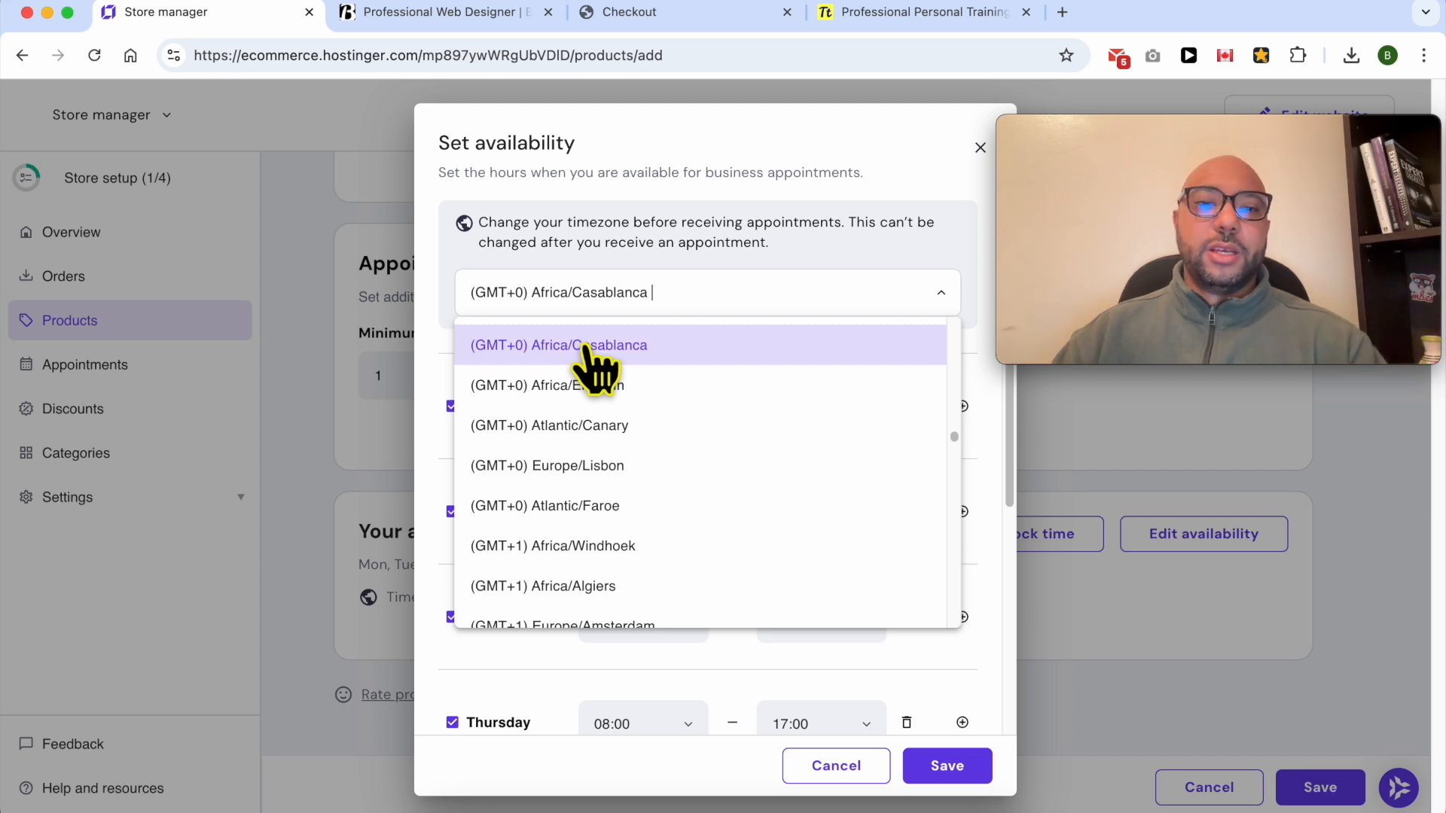
pyautogui.scroll(-10, 595, 369)
pyautogui.press('BackSpace')
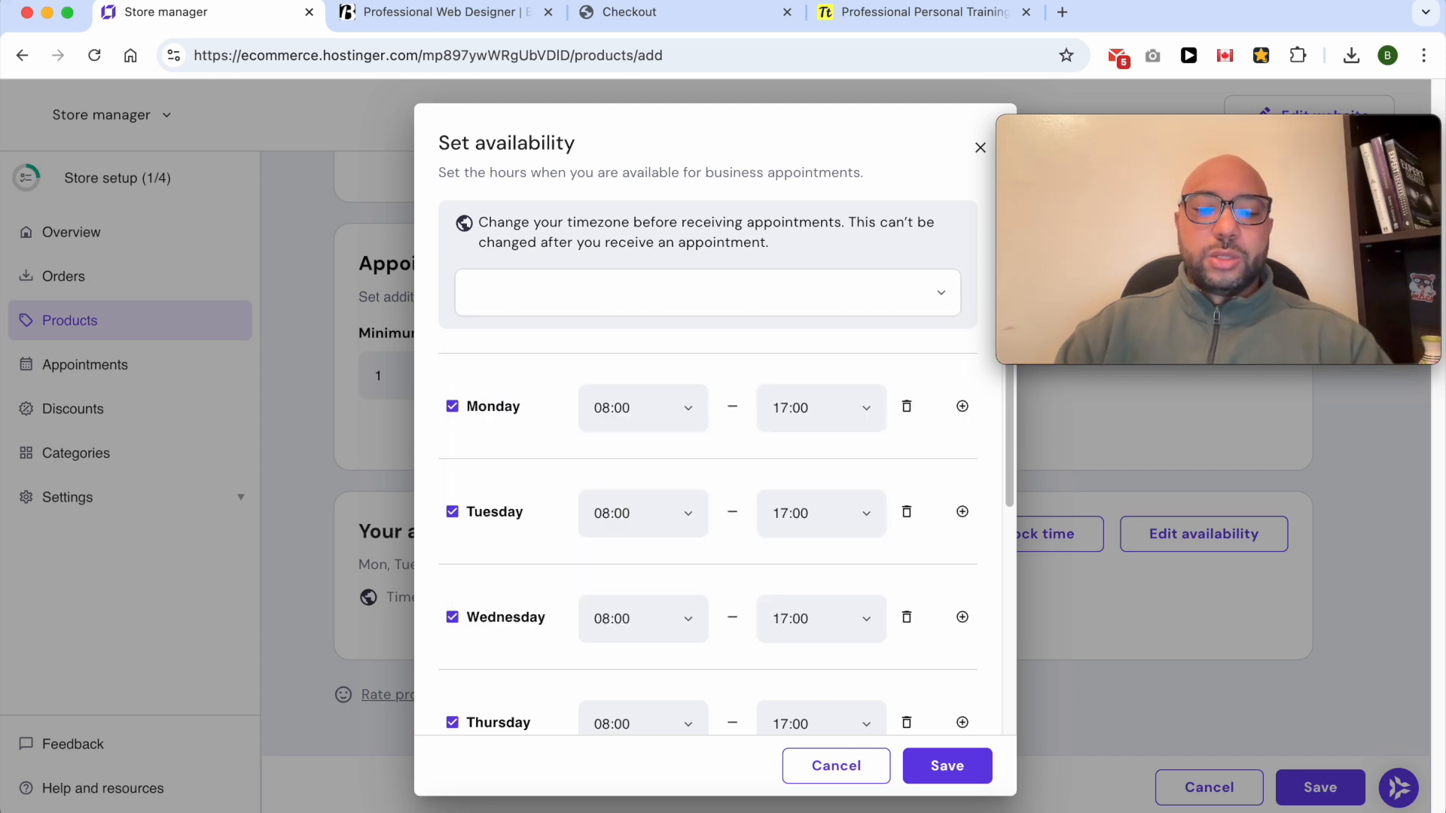
pyautogui.write('ne')
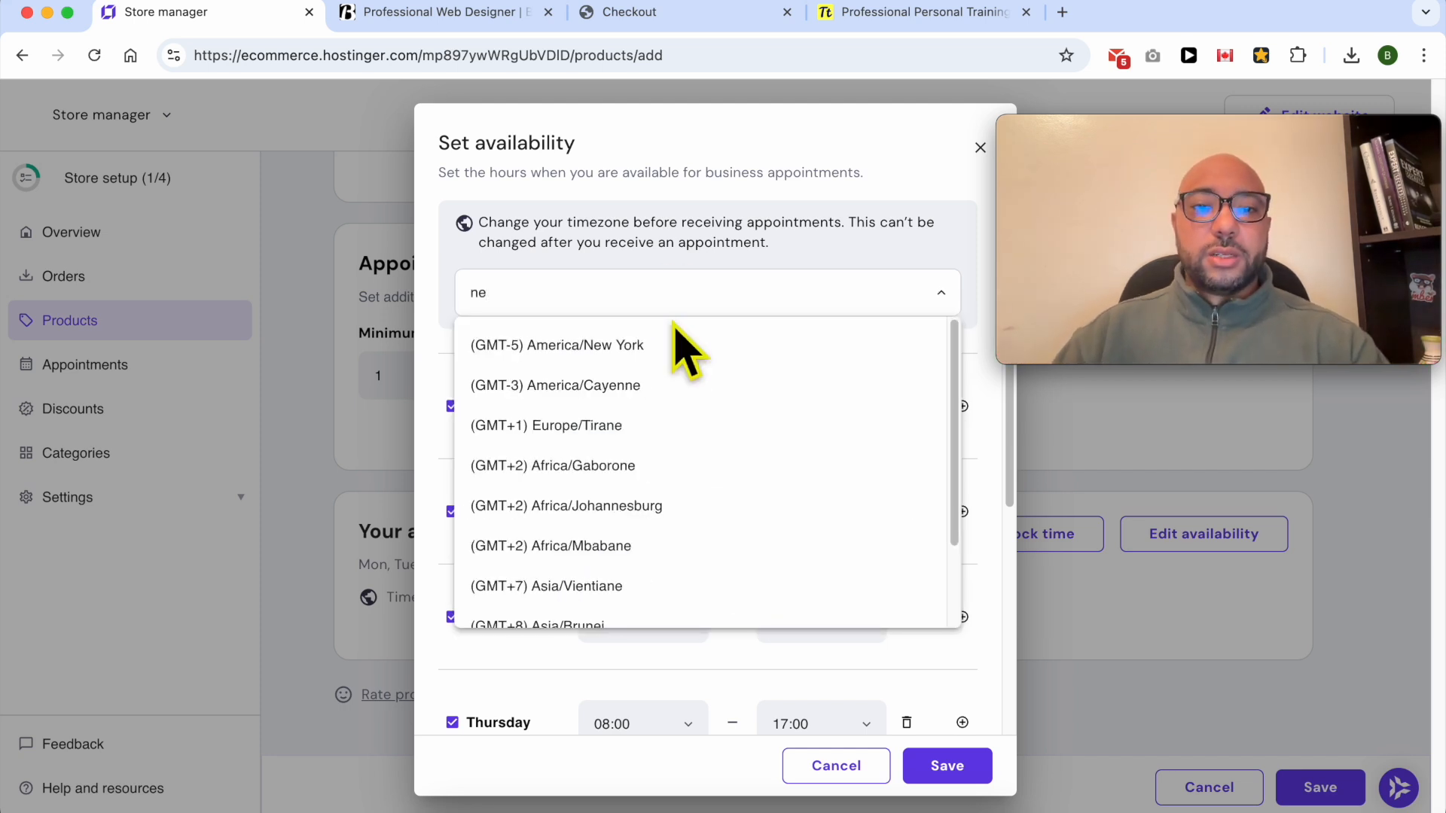
pyautogui.click(662, 350)
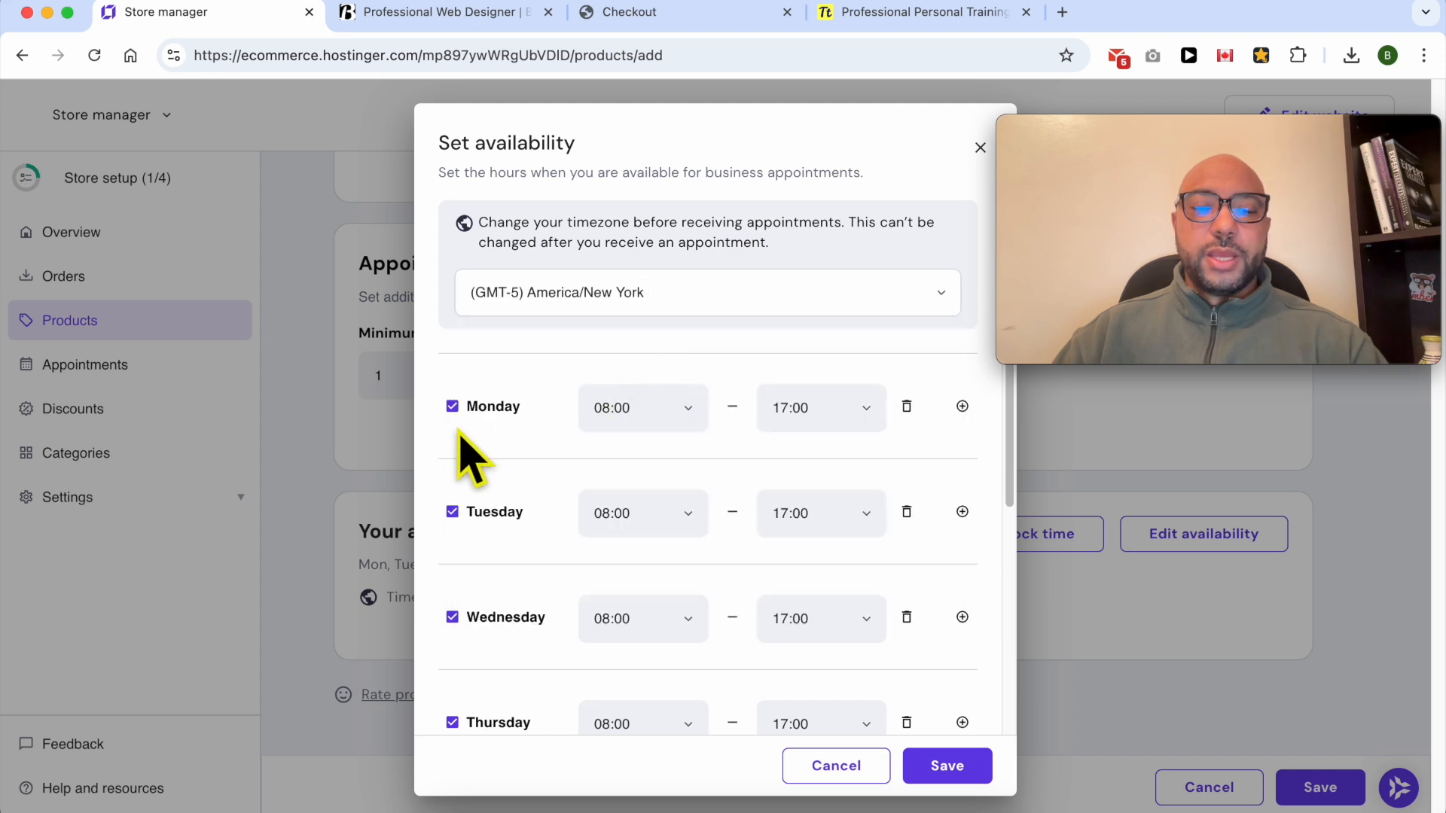
# Keep Monday enabled and set its available hours to 08:00–17:15.
pyautogui.click(451, 407)
pyautogui.click(451, 407)
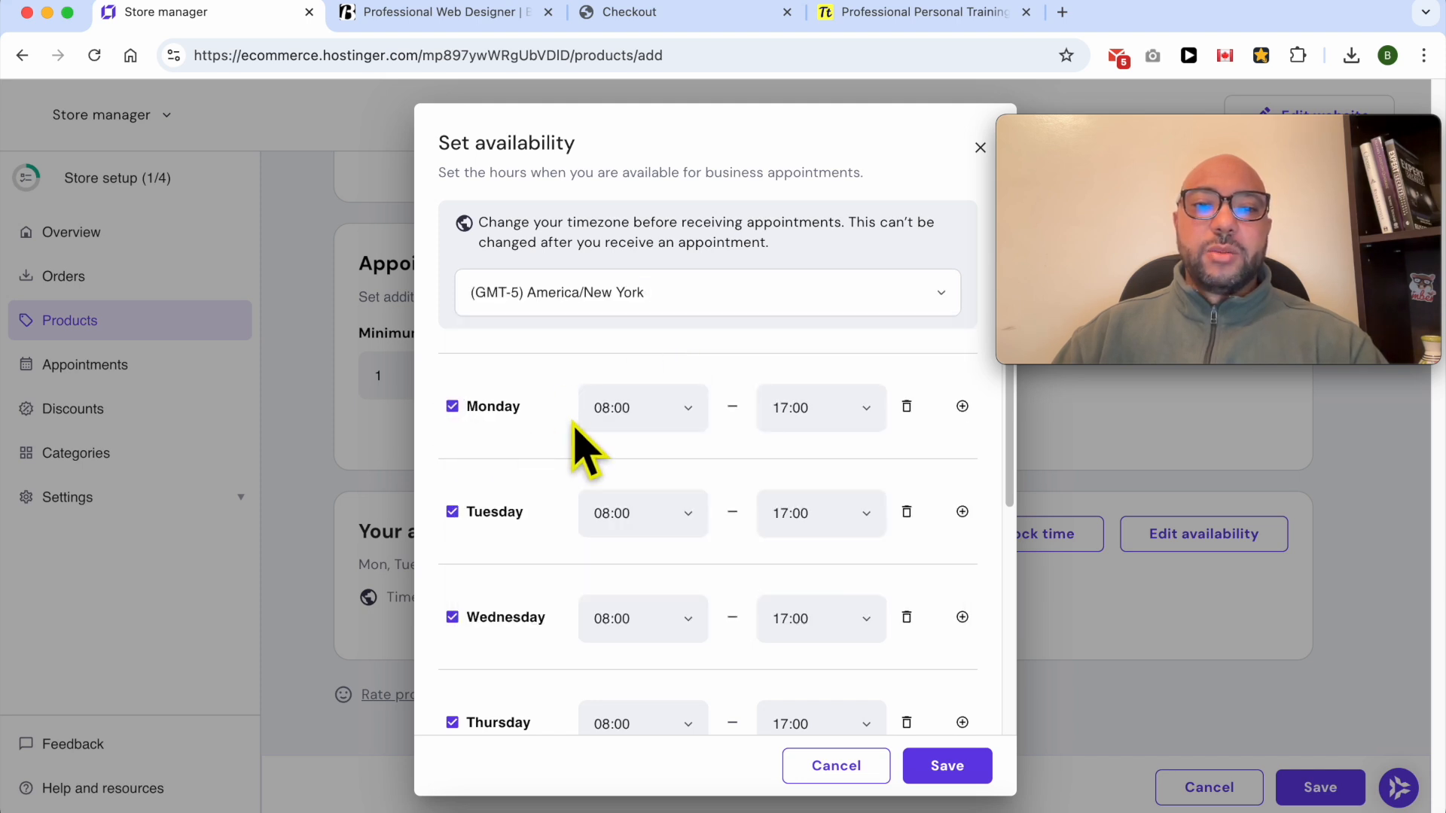
pyautogui.click(670, 407)
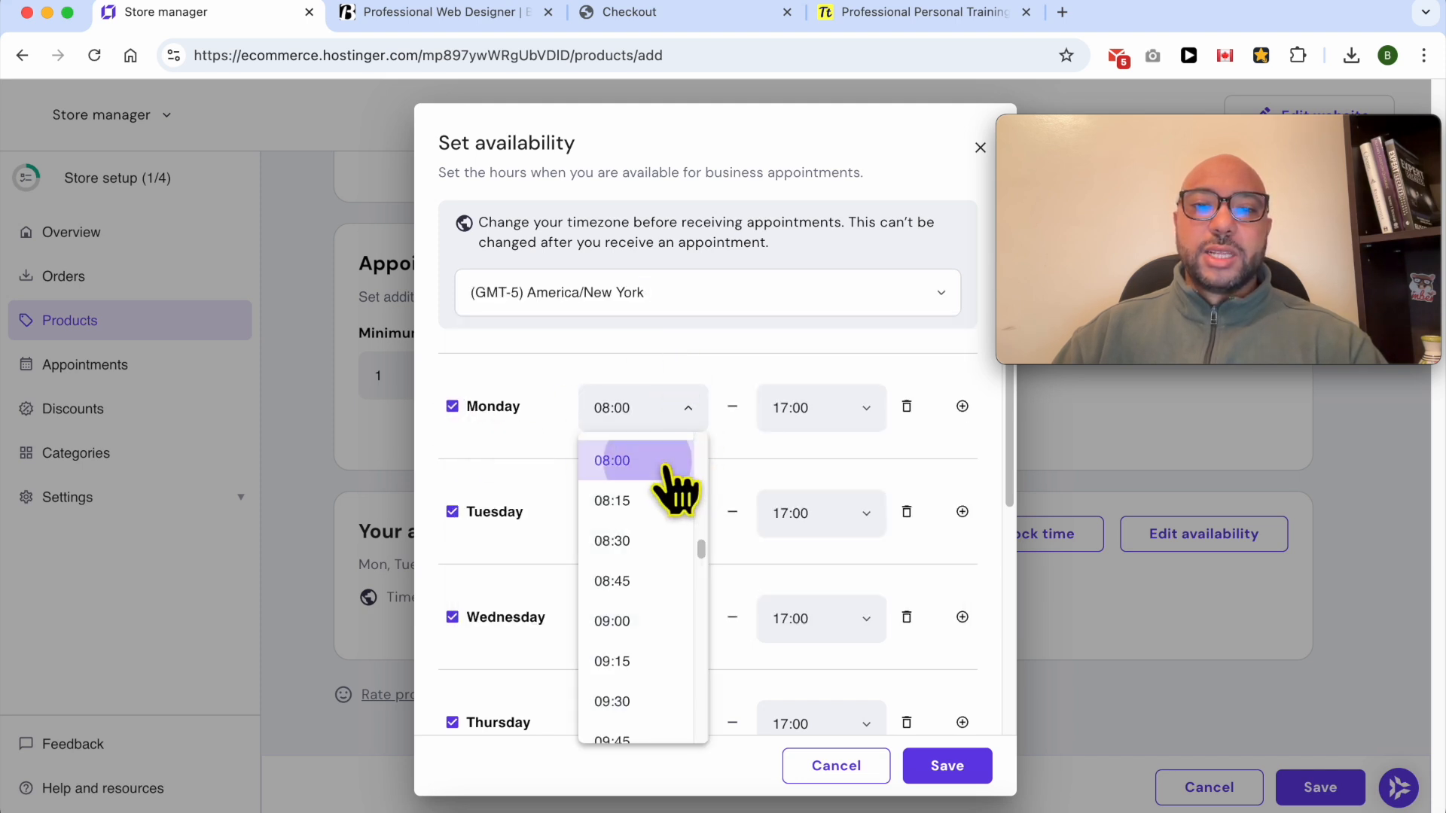
pyautogui.click(665, 459)
pyautogui.click(865, 415)
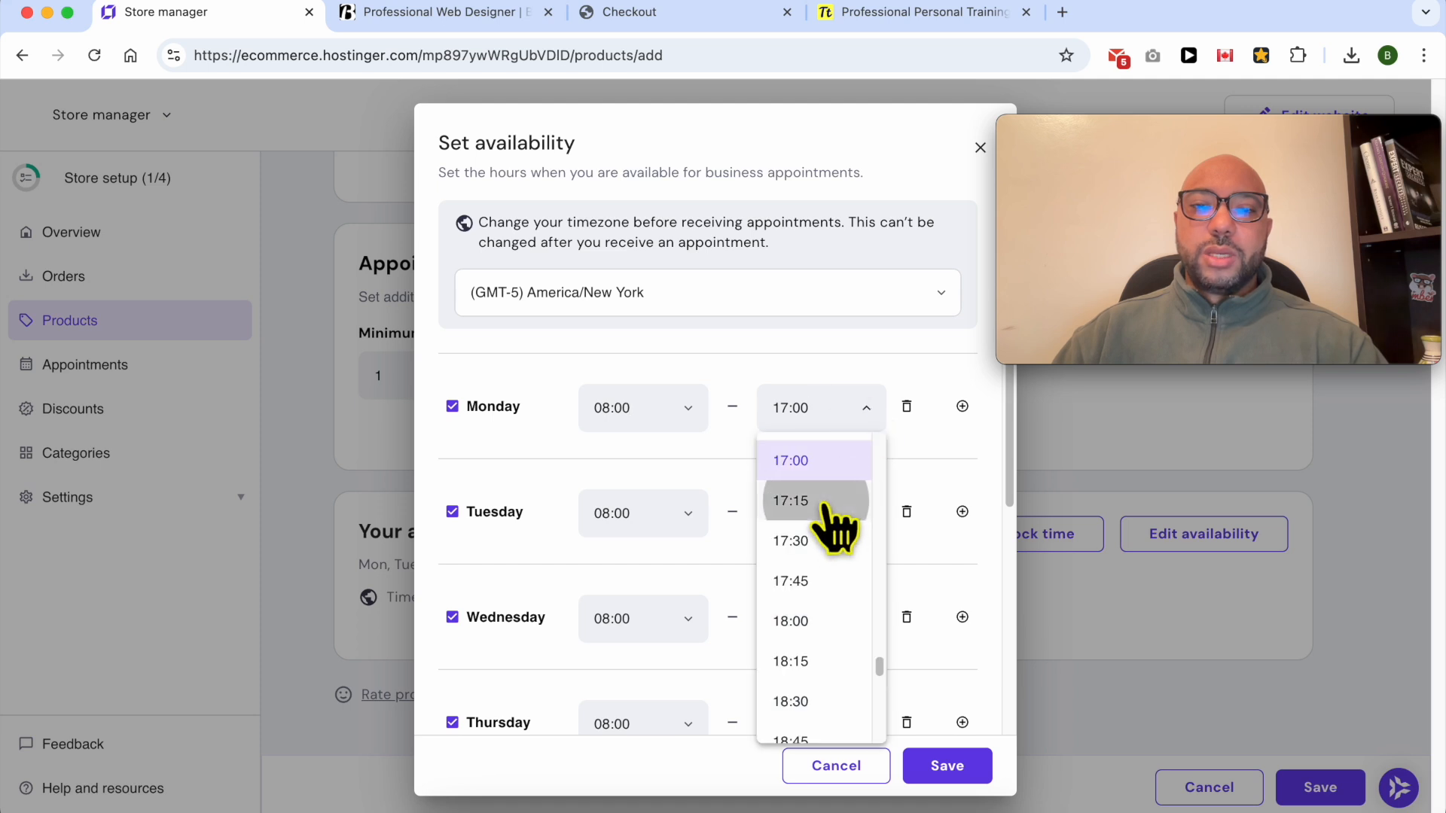
pyautogui.click(831, 500)
# Add a second Monday time slot from 00:45 to 03:15.
pyautogui.click(962, 408)
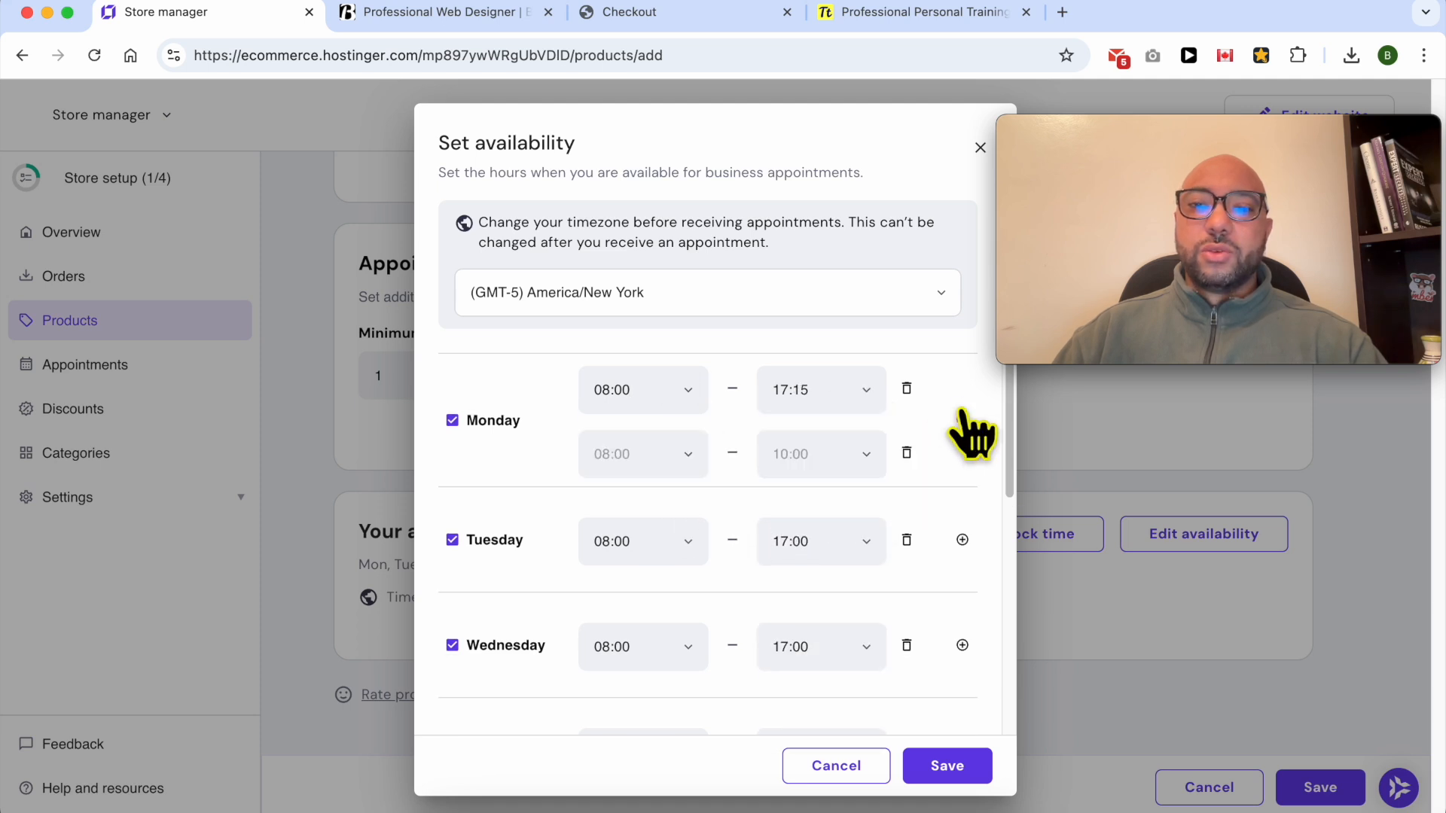
pyautogui.click(685, 466)
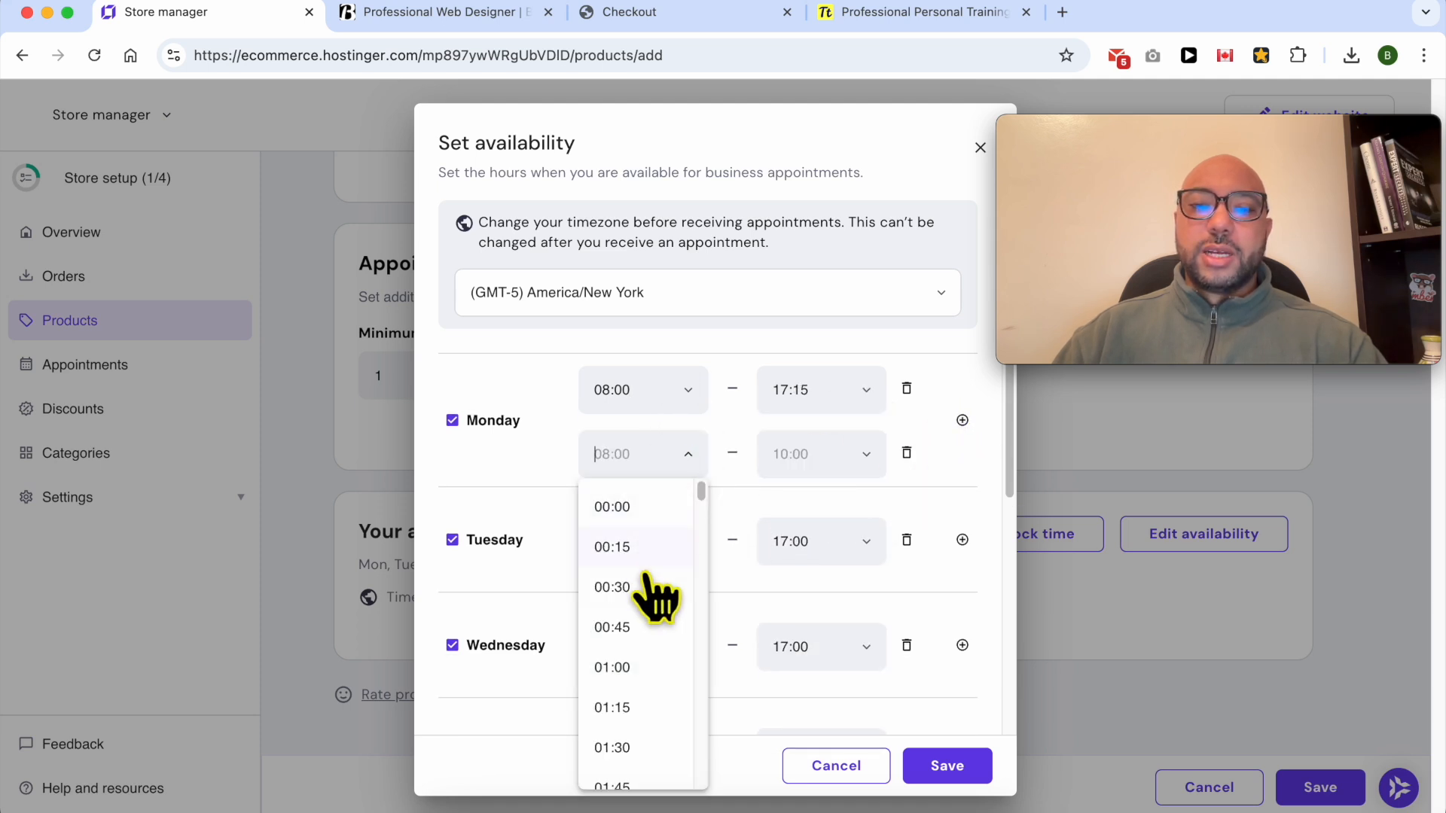
pyautogui.click(643, 627)
pyautogui.click(827, 455)
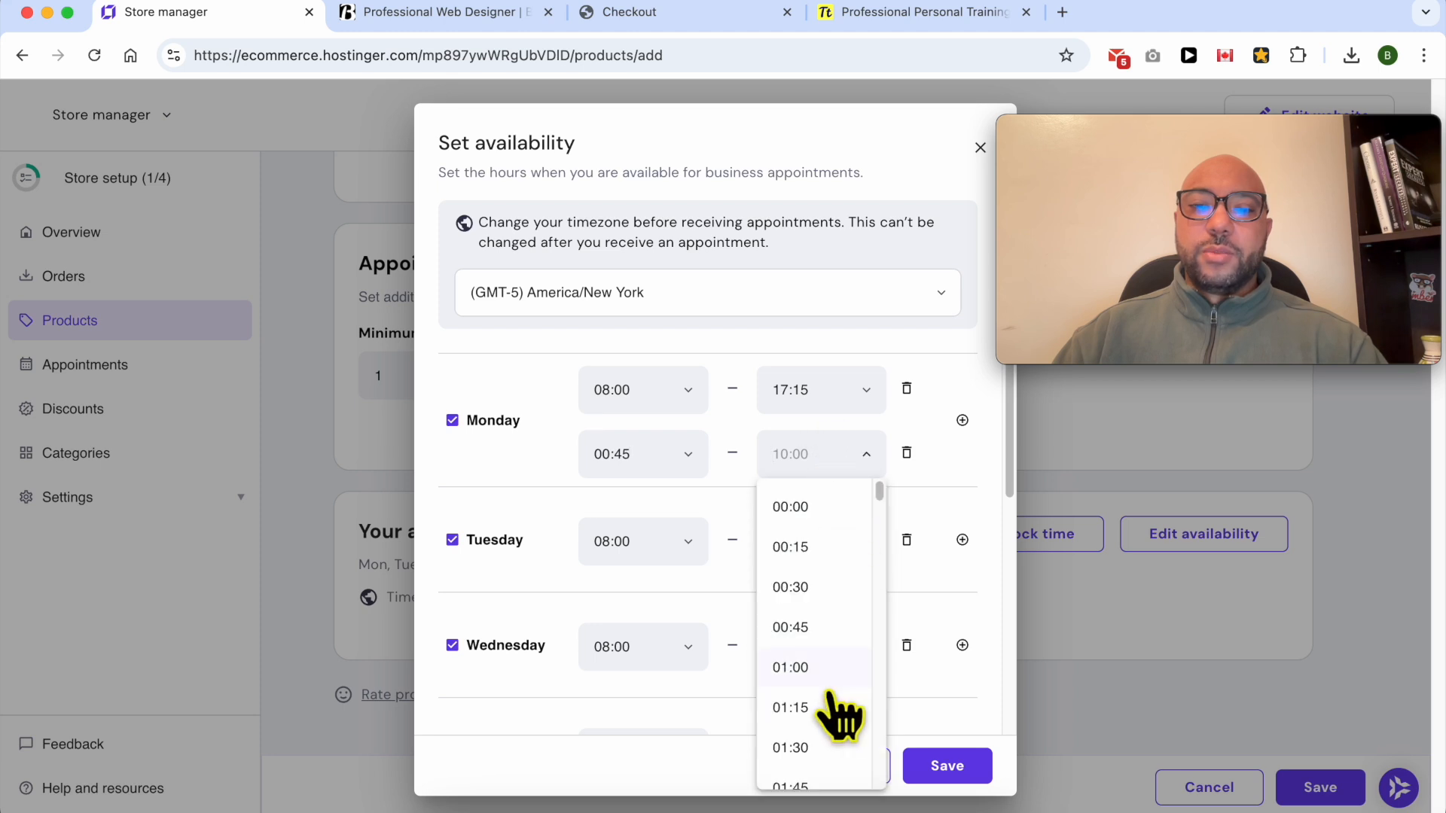
pyautogui.scroll(-5, 832, 686)
pyautogui.click(790, 692)
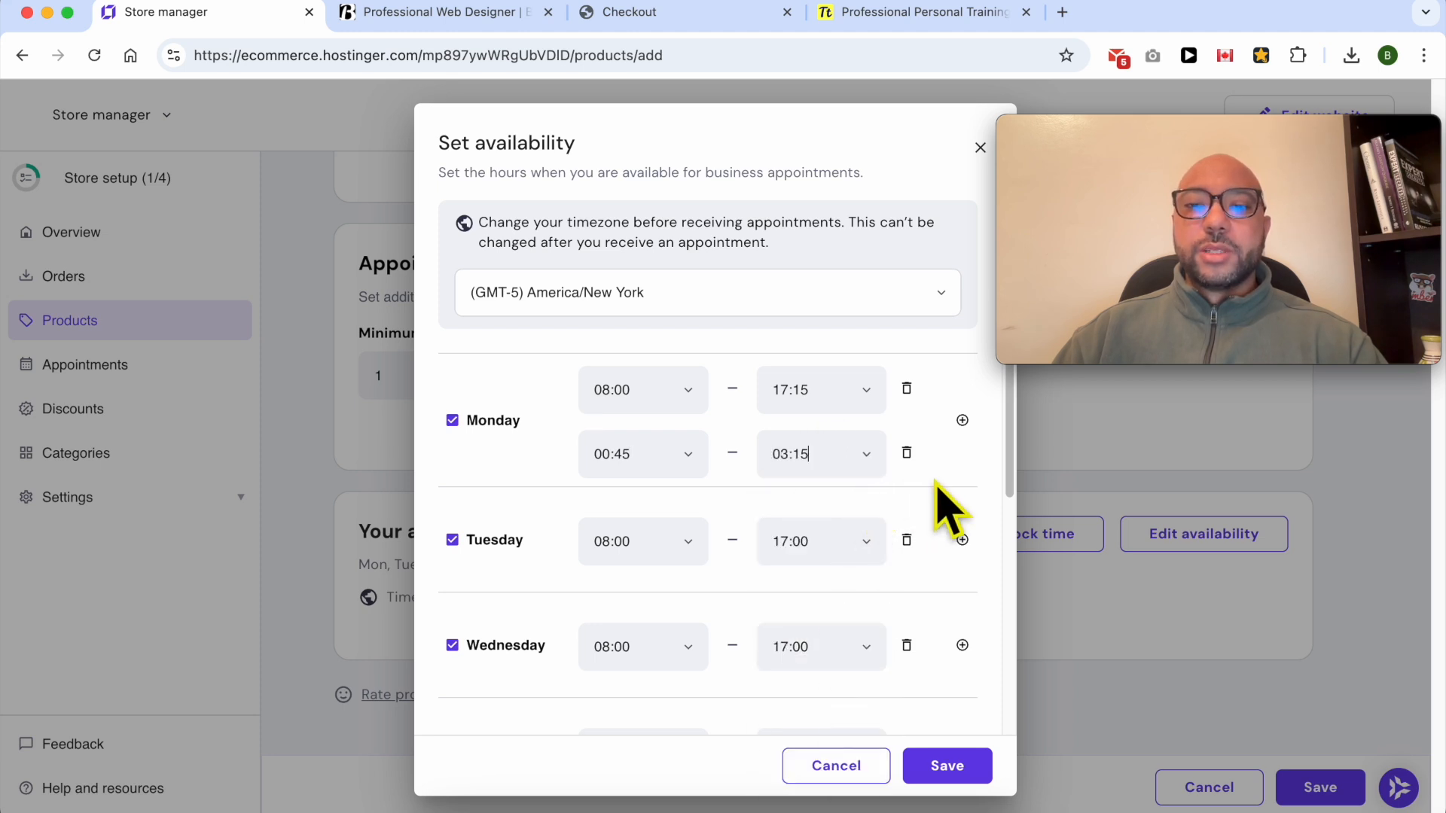
pyautogui.click(962, 420)
pyautogui.click(962, 454)
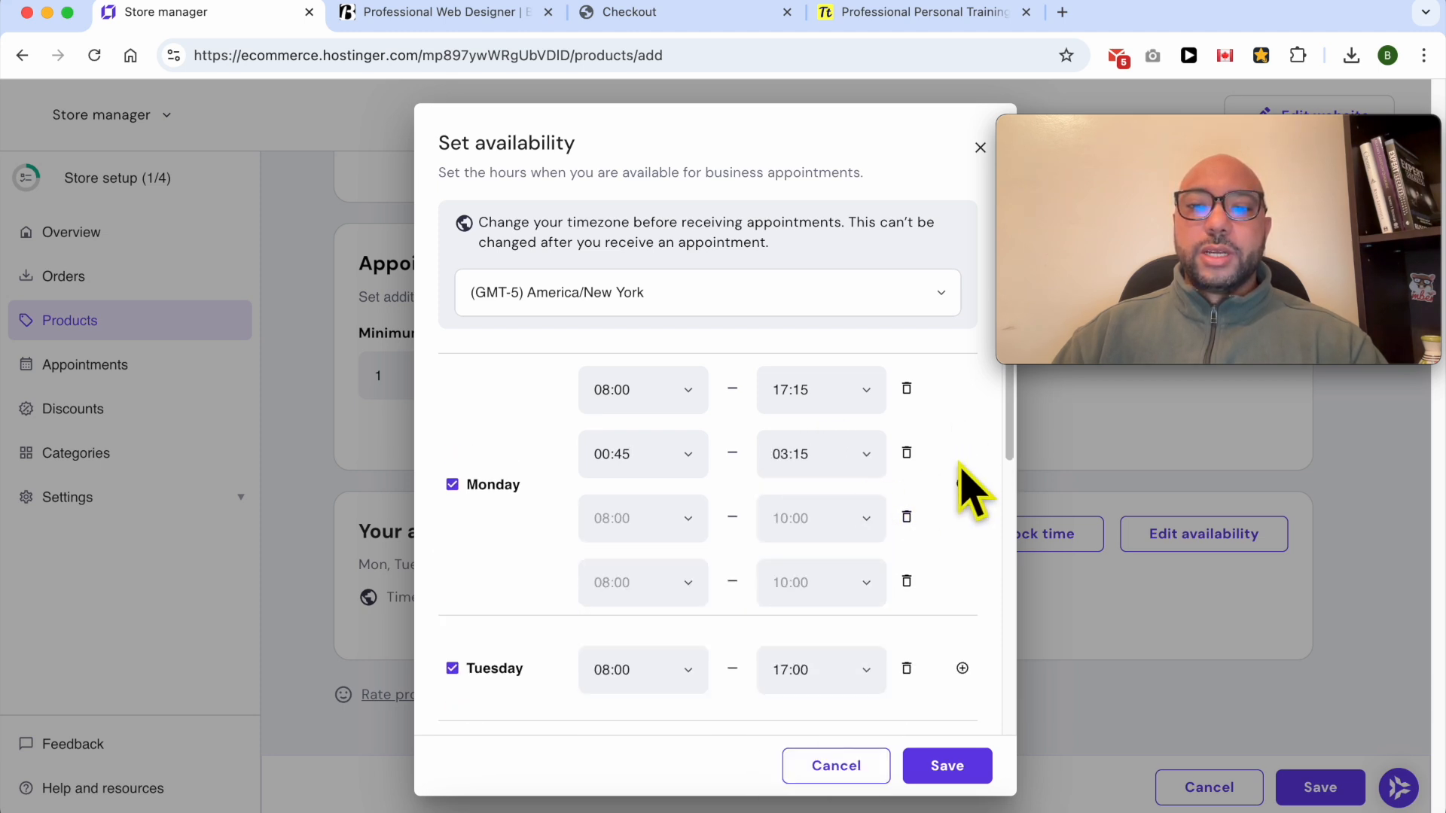
pyautogui.click(962, 483)
pyautogui.click(906, 518)
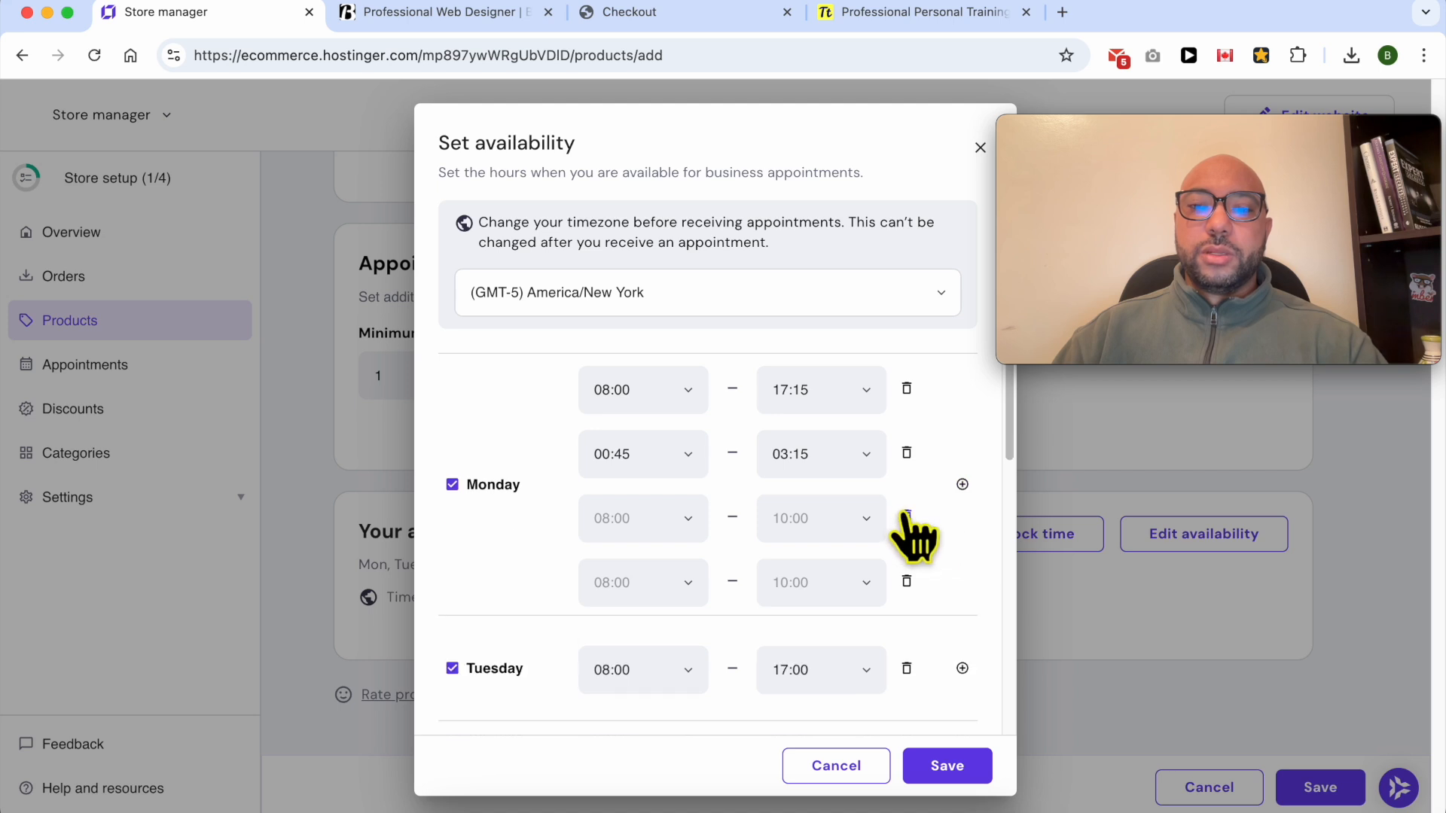
pyautogui.click(907, 518)
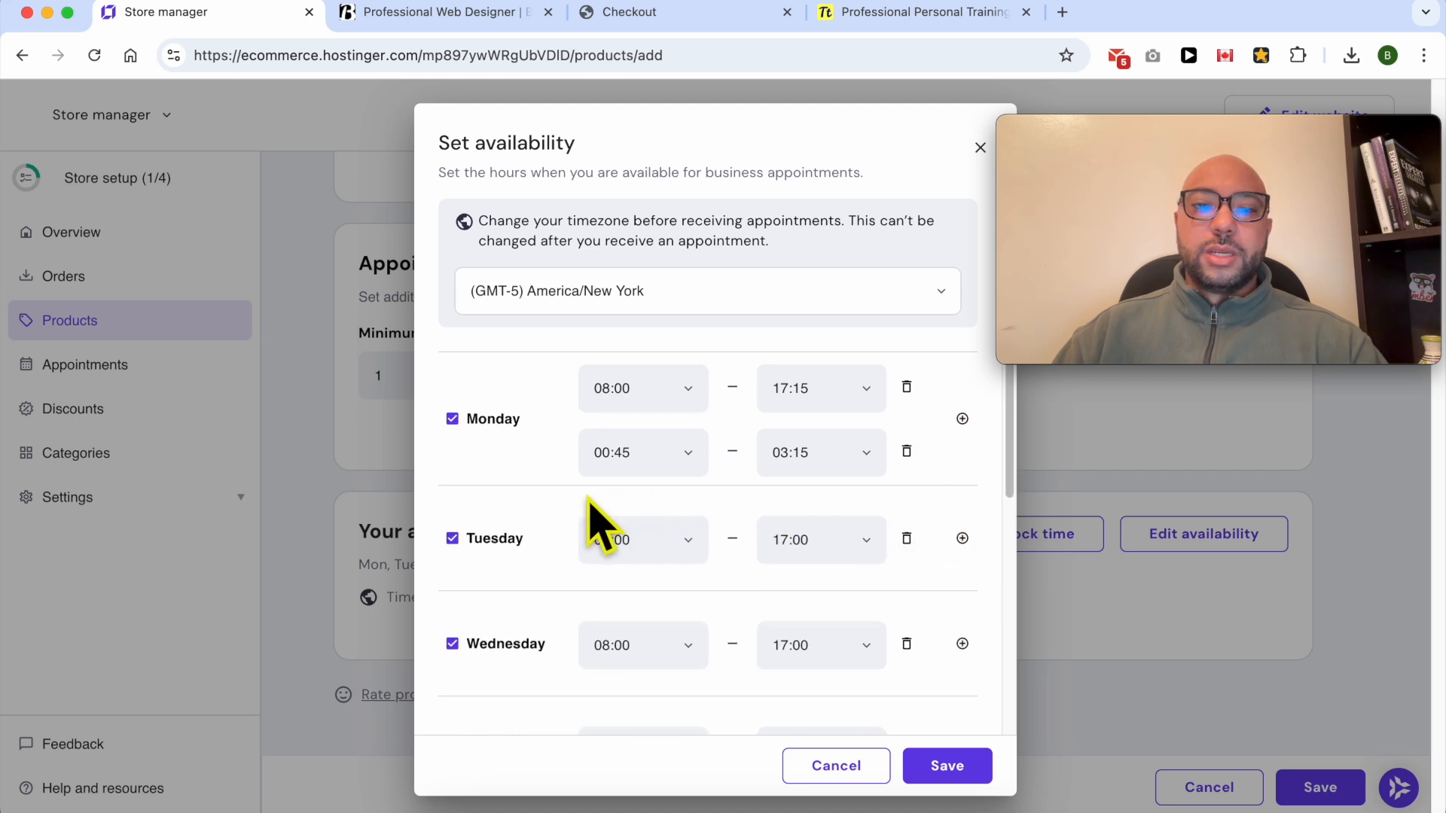
# Leave Saturday unavailable and save the weekly availability for all appointments.
pyautogui.scroll(-3, 572, 482)
pyautogui.scroll(-3, 525, 373)
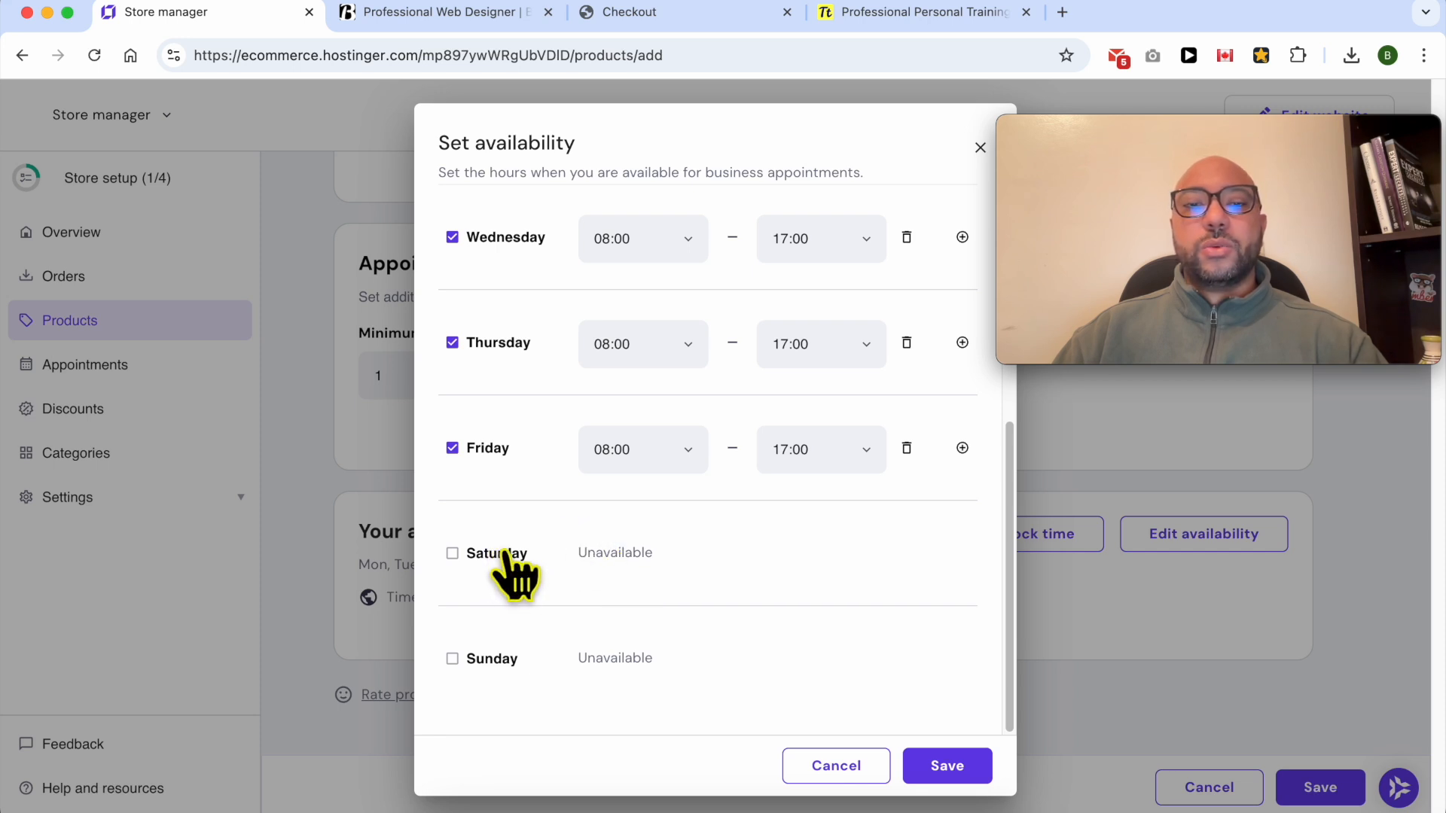
pyautogui.click(452, 553)
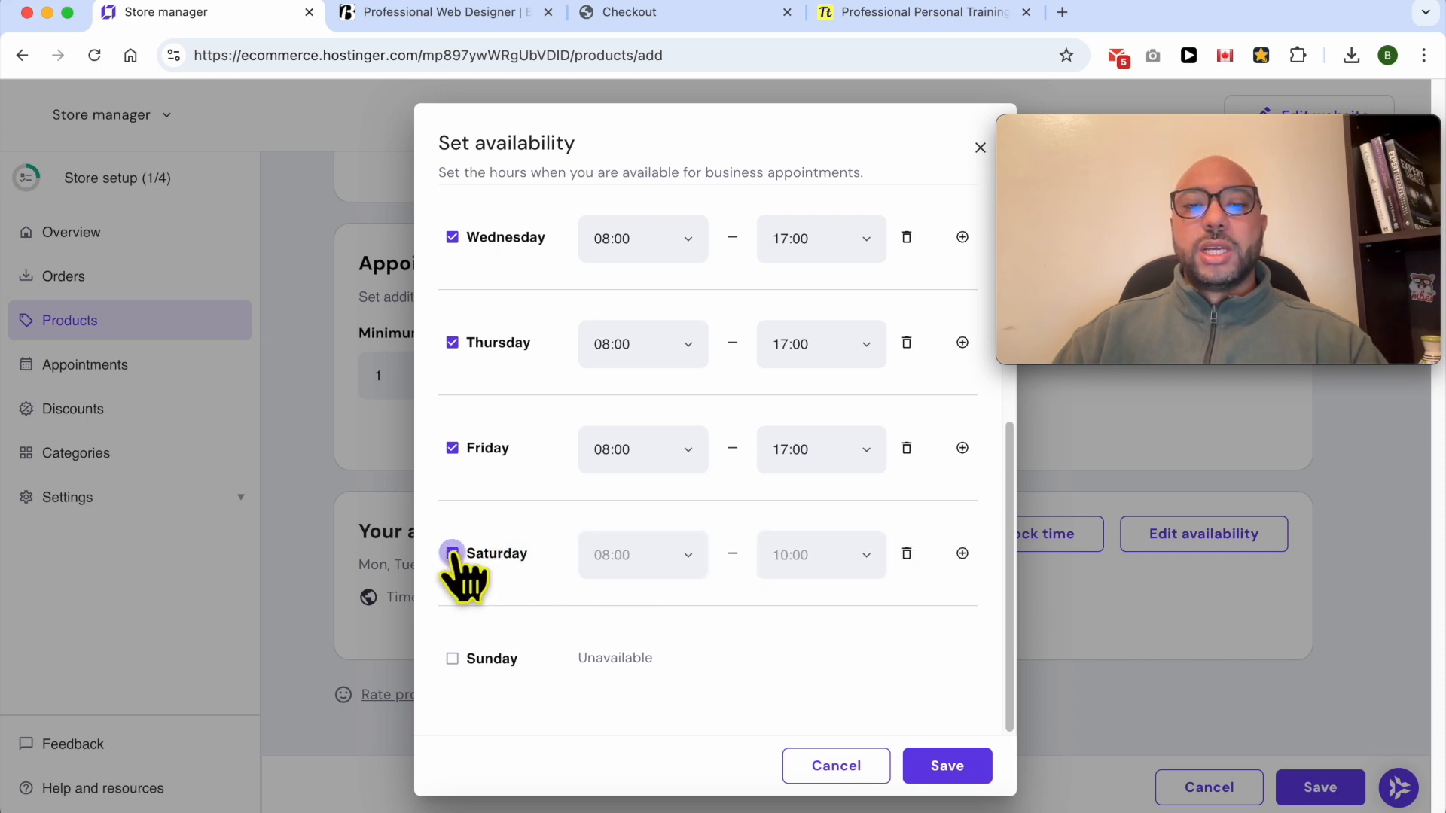
pyautogui.click(451, 553)
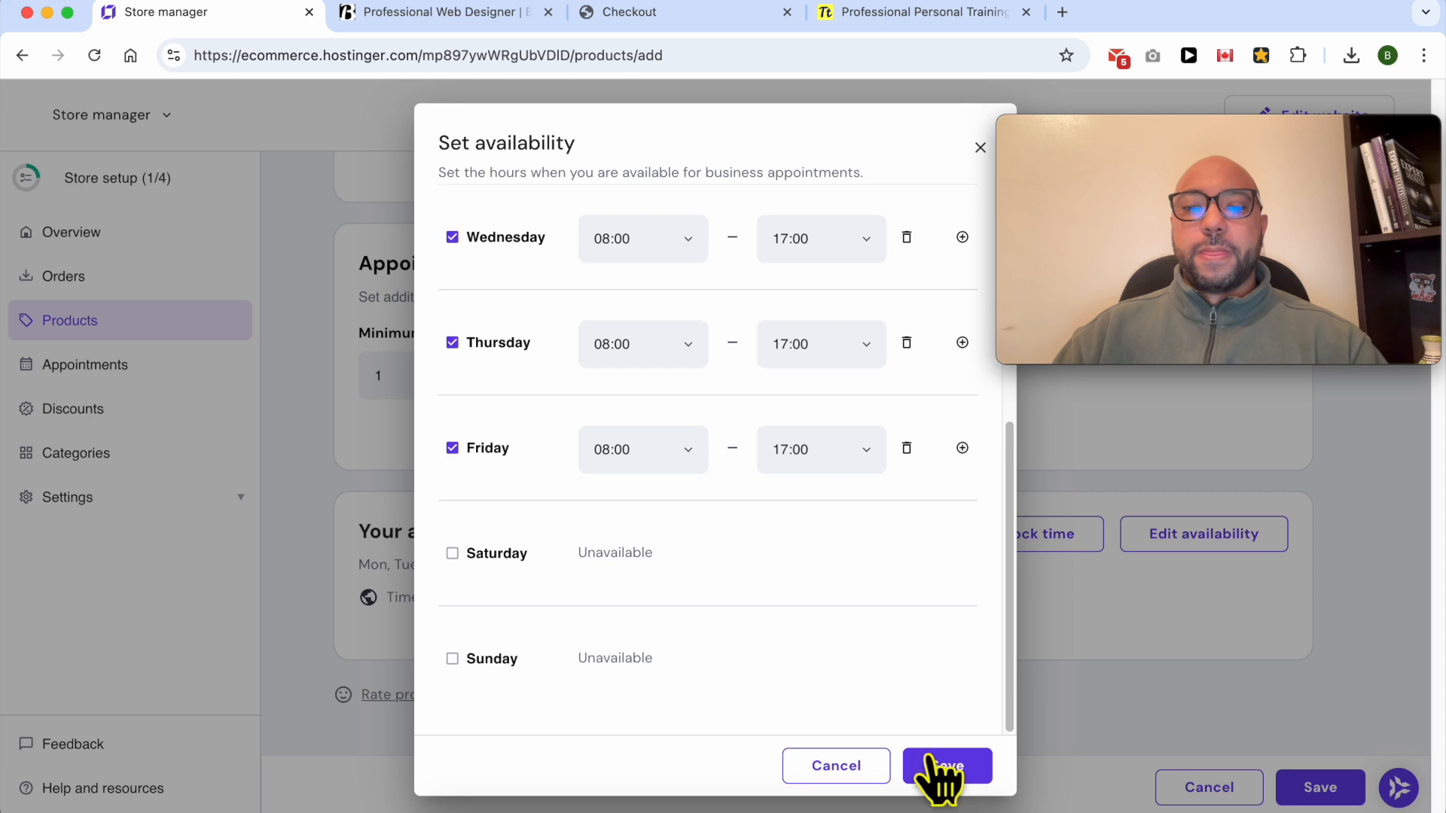
pyautogui.click(948, 776)
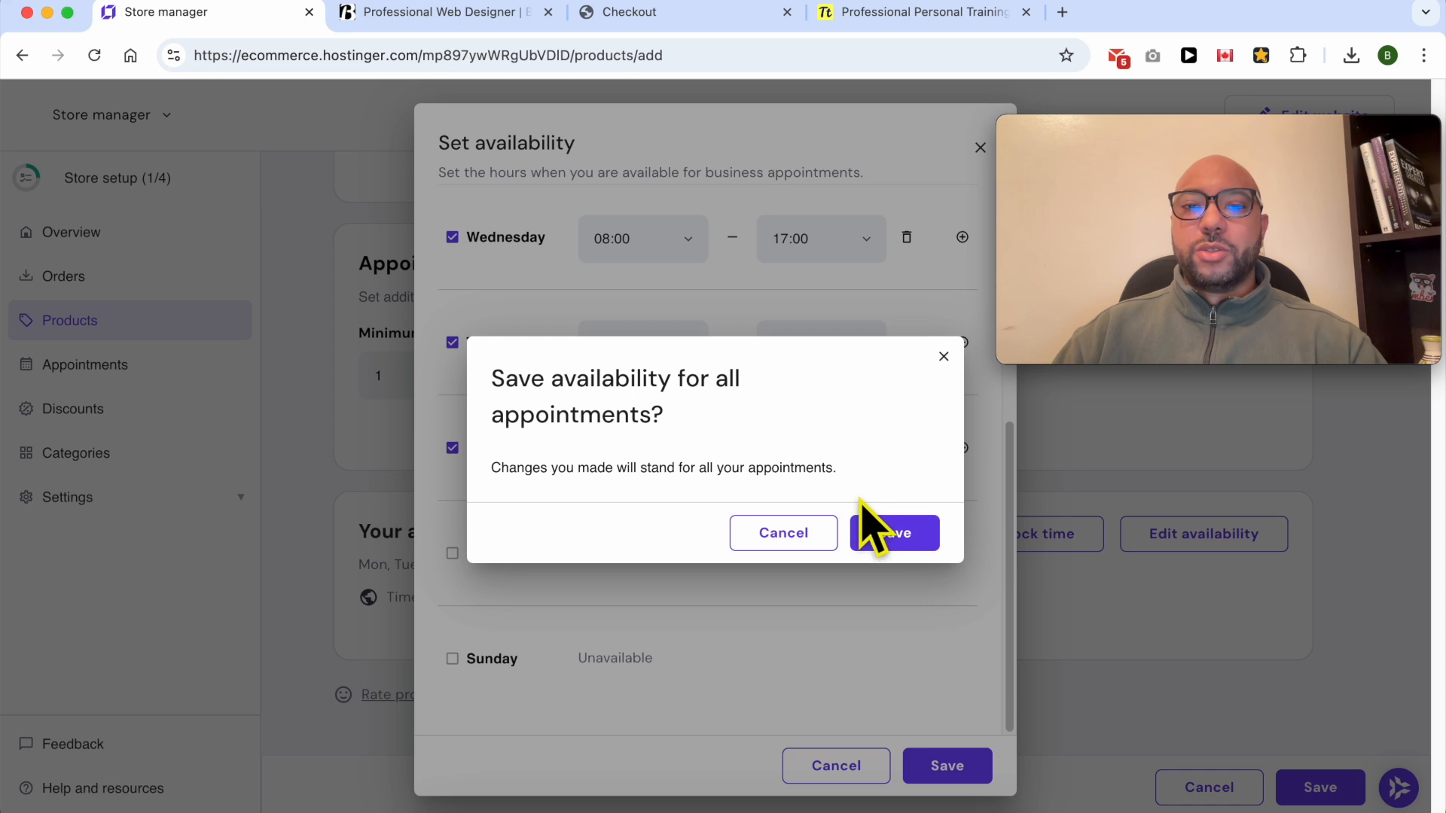
pyautogui.click(894, 536)
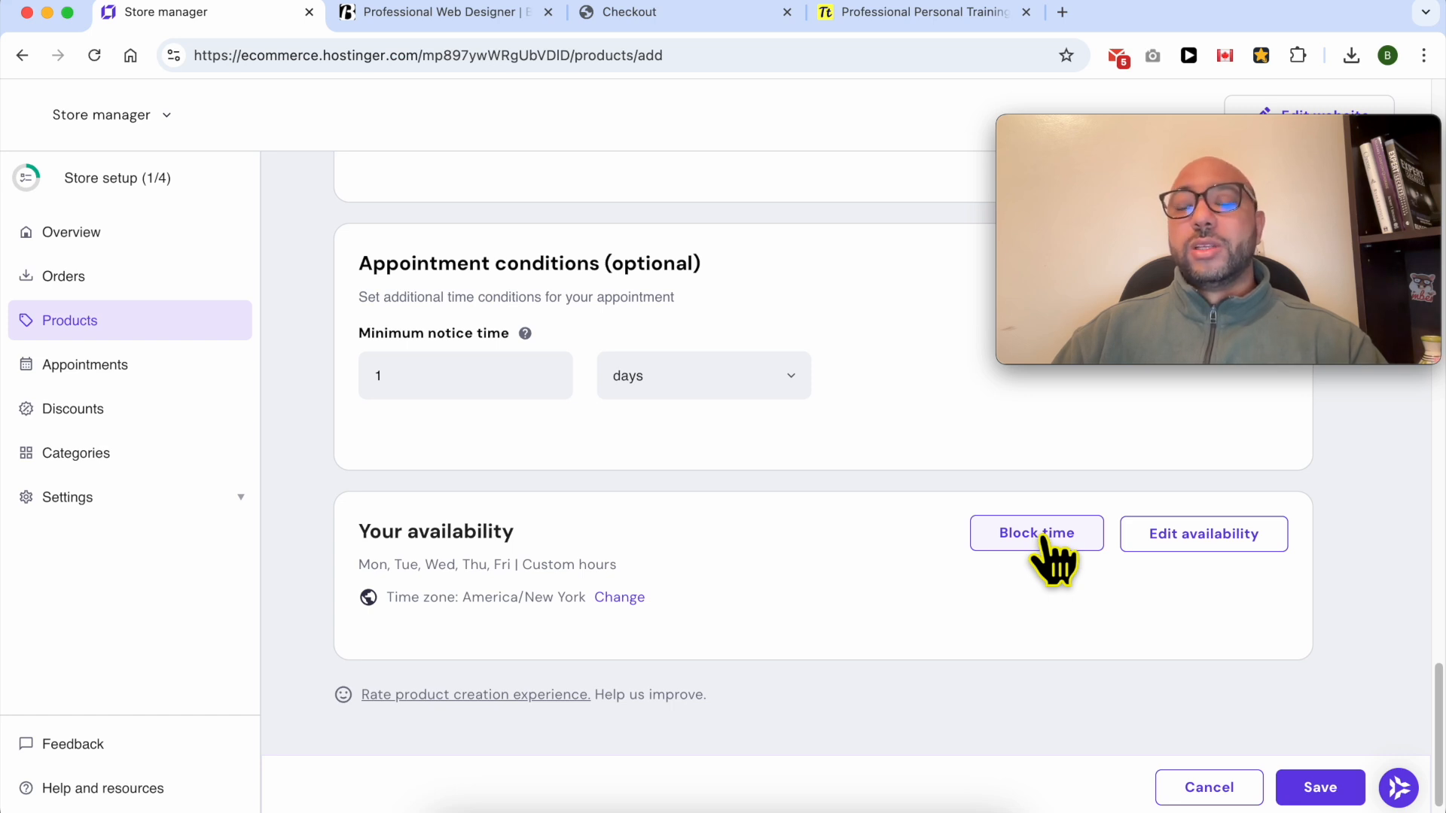
pyautogui.click(1204, 544)
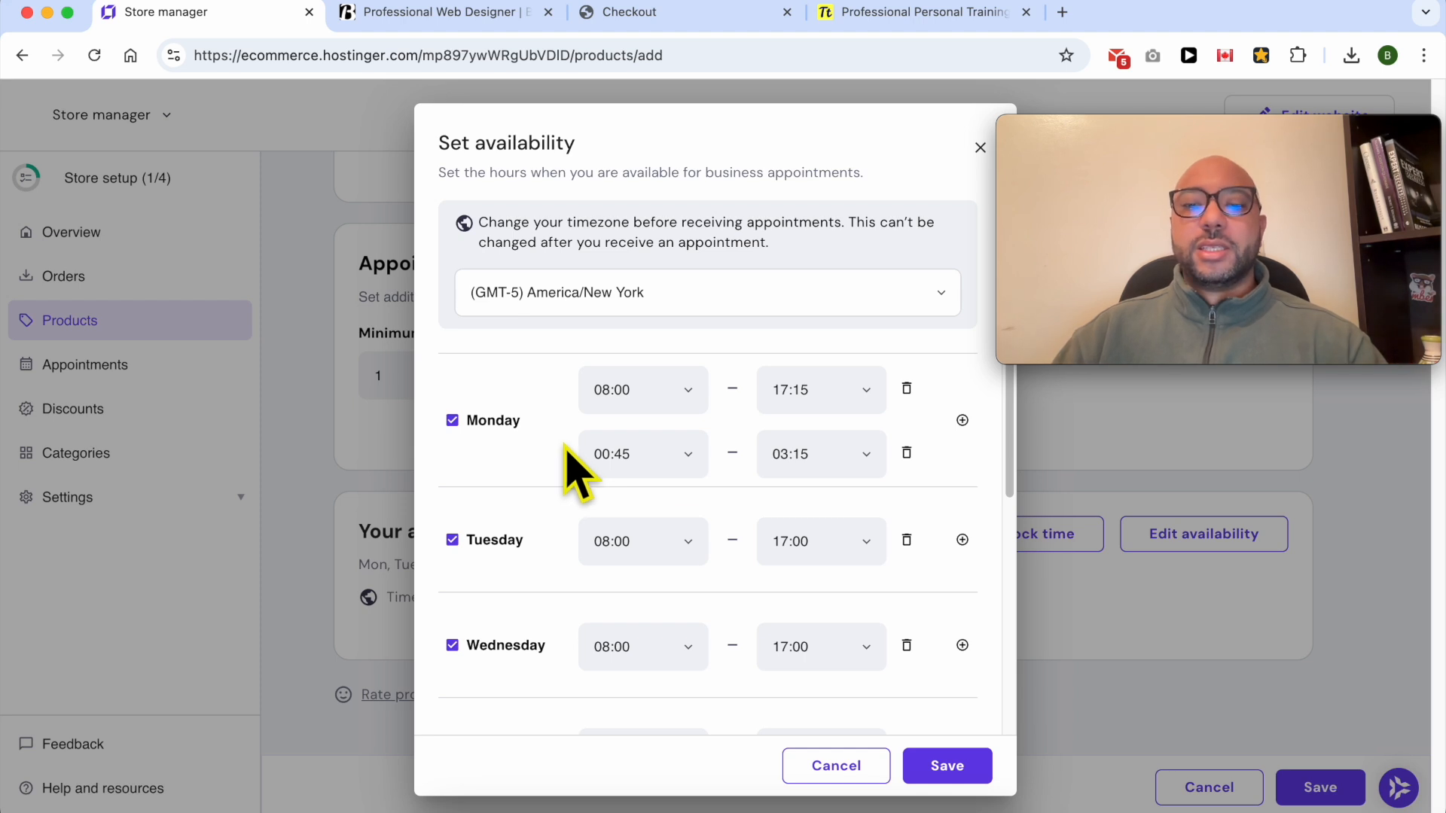
pyautogui.click(980, 148)
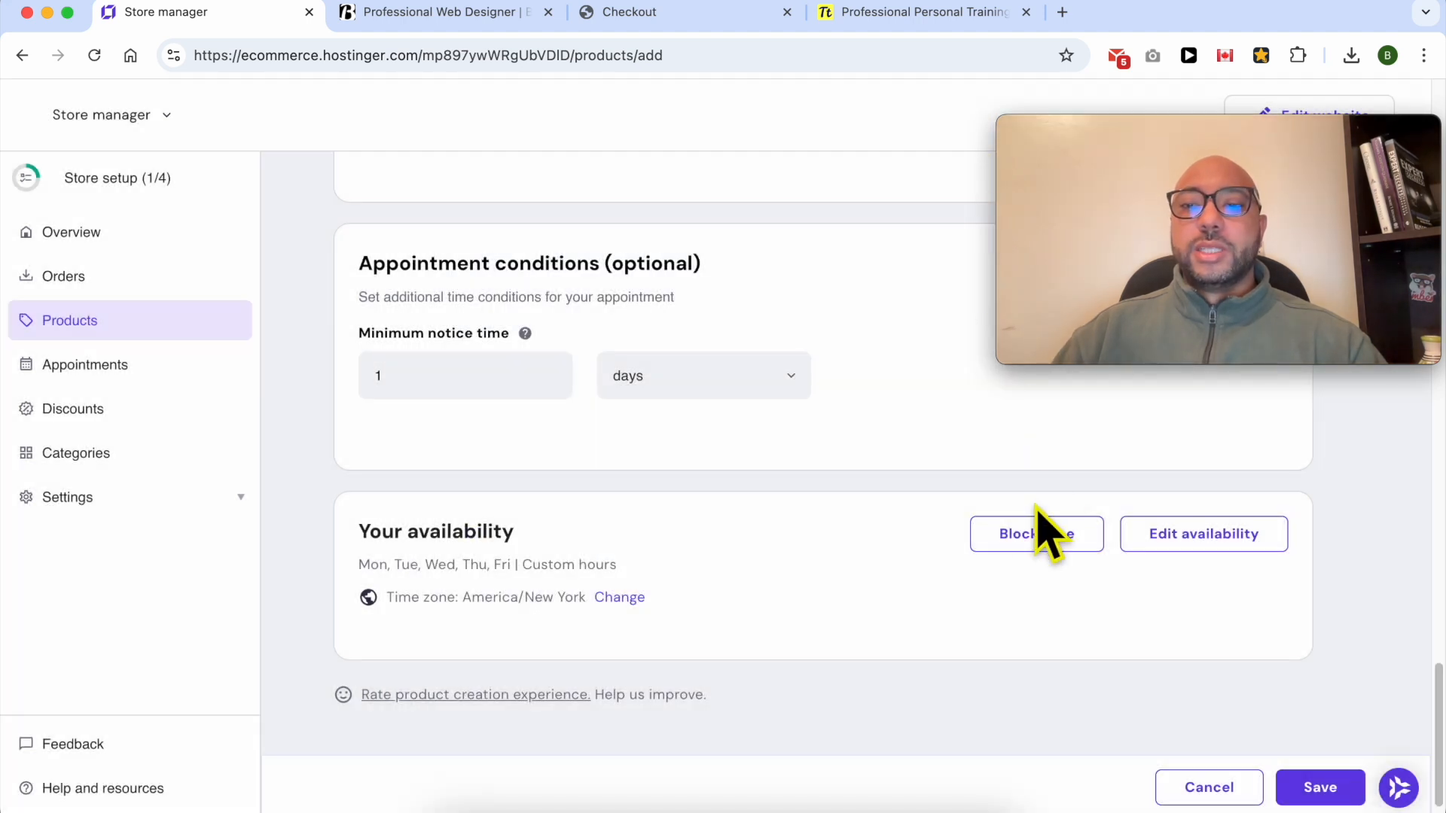
# Mark December 23, 2024 as an unavailable date in the blocked time calendar.
pyautogui.click(1030, 536)
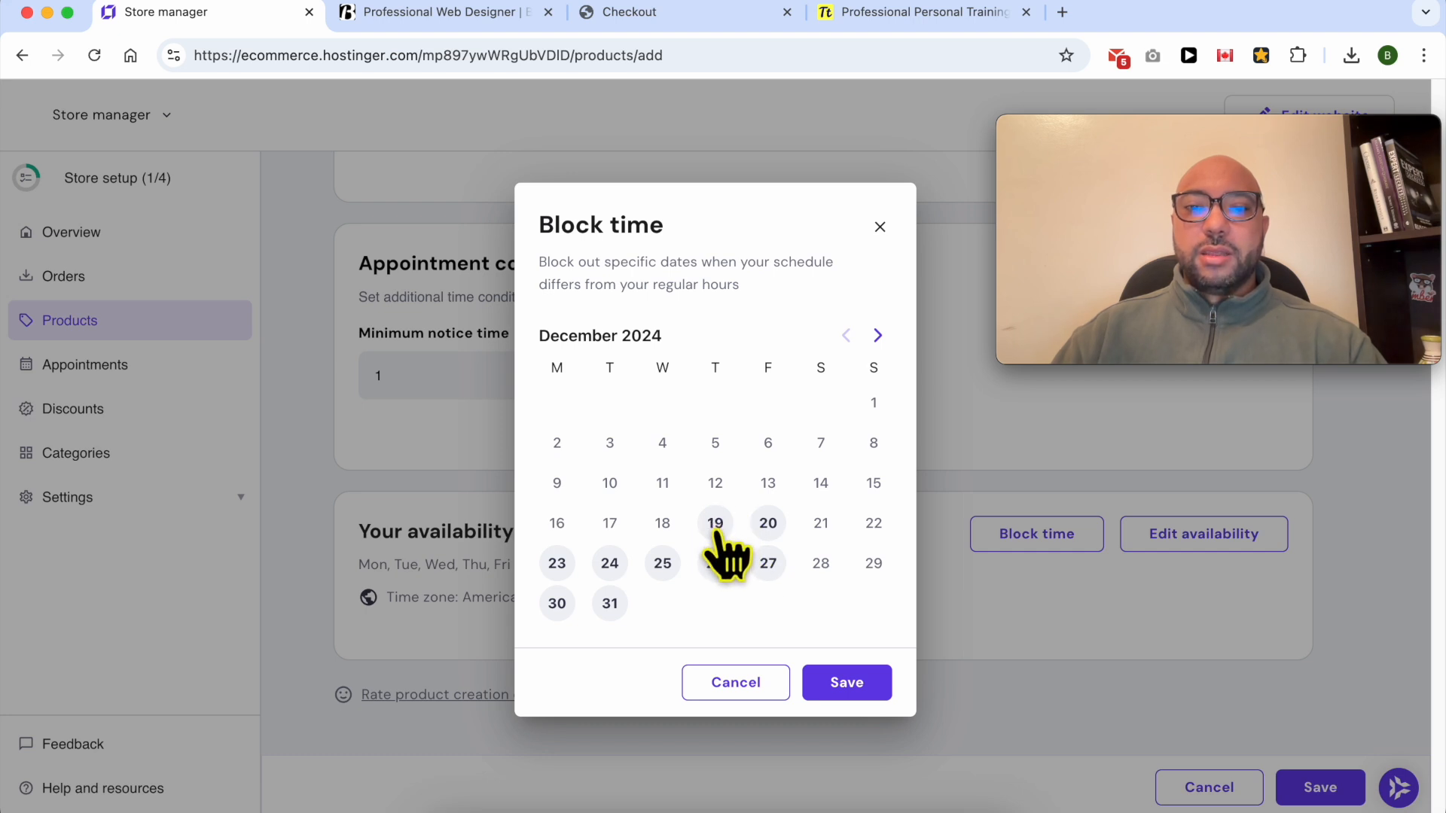
pyautogui.click(768, 564)
pyautogui.click(557, 565)
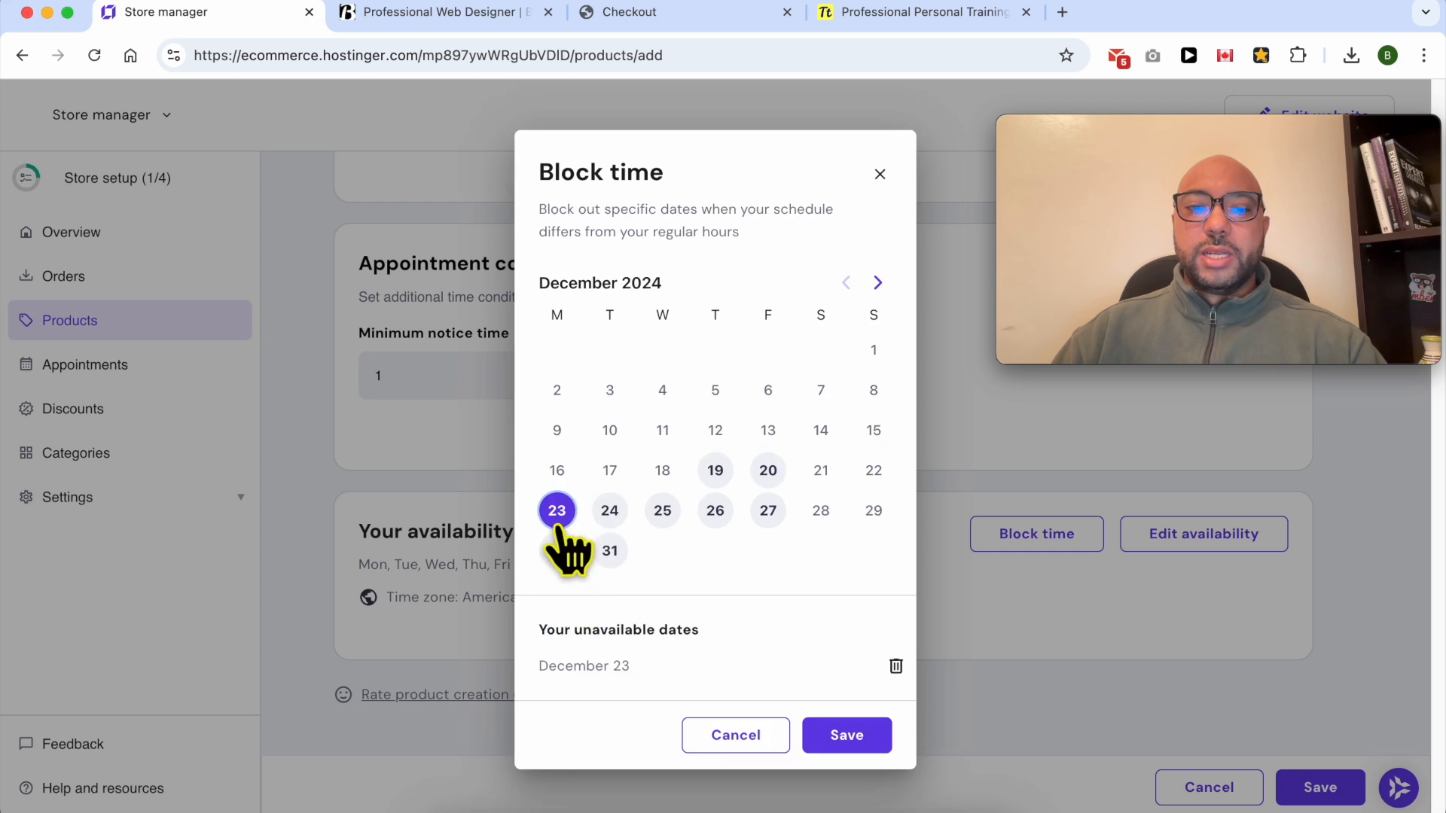
pyautogui.moveTo(542, 666); pyautogui.dragTo(657, 681)
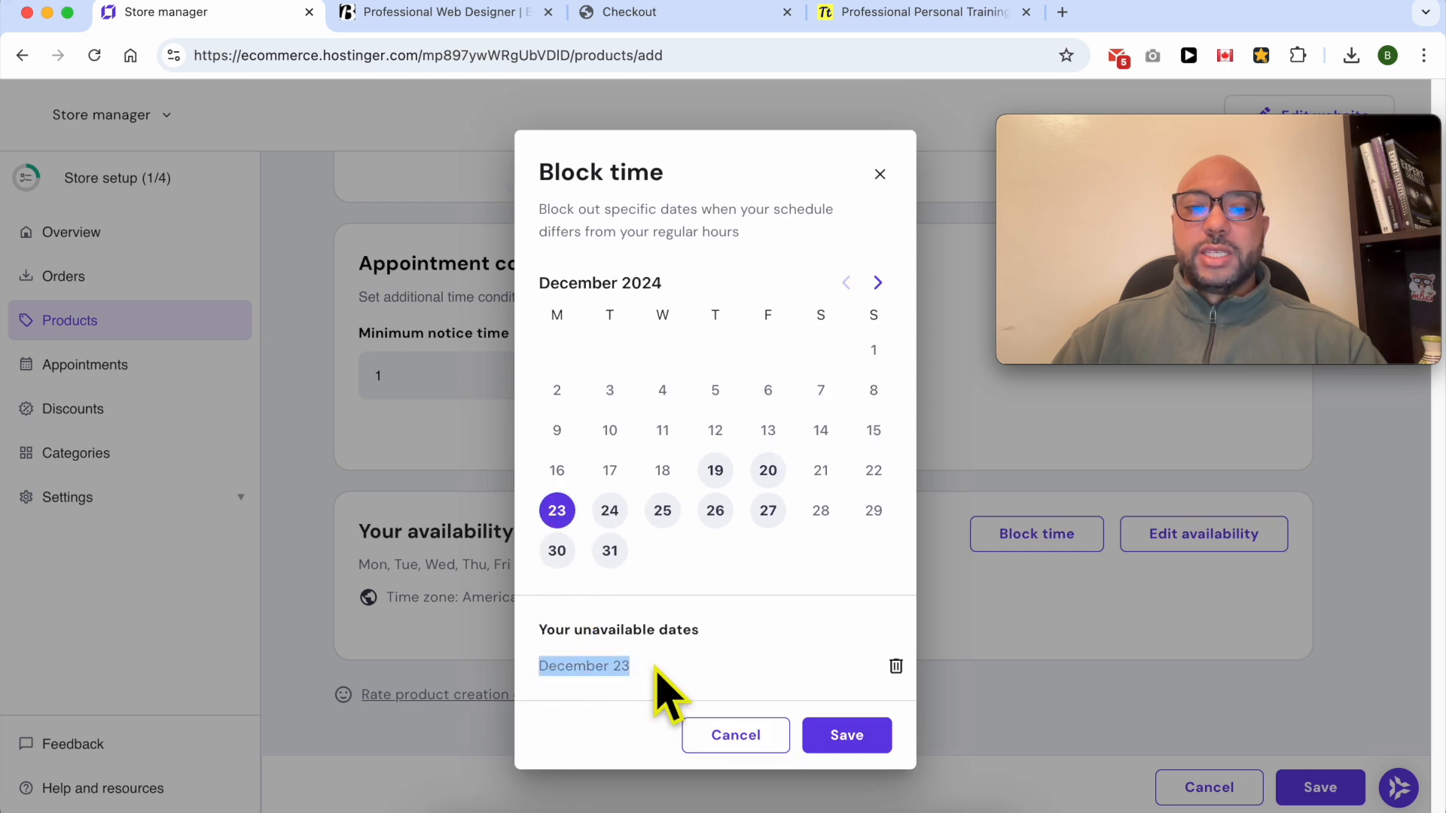
pyautogui.moveTo(536, 628); pyautogui.dragTo(762, 635)
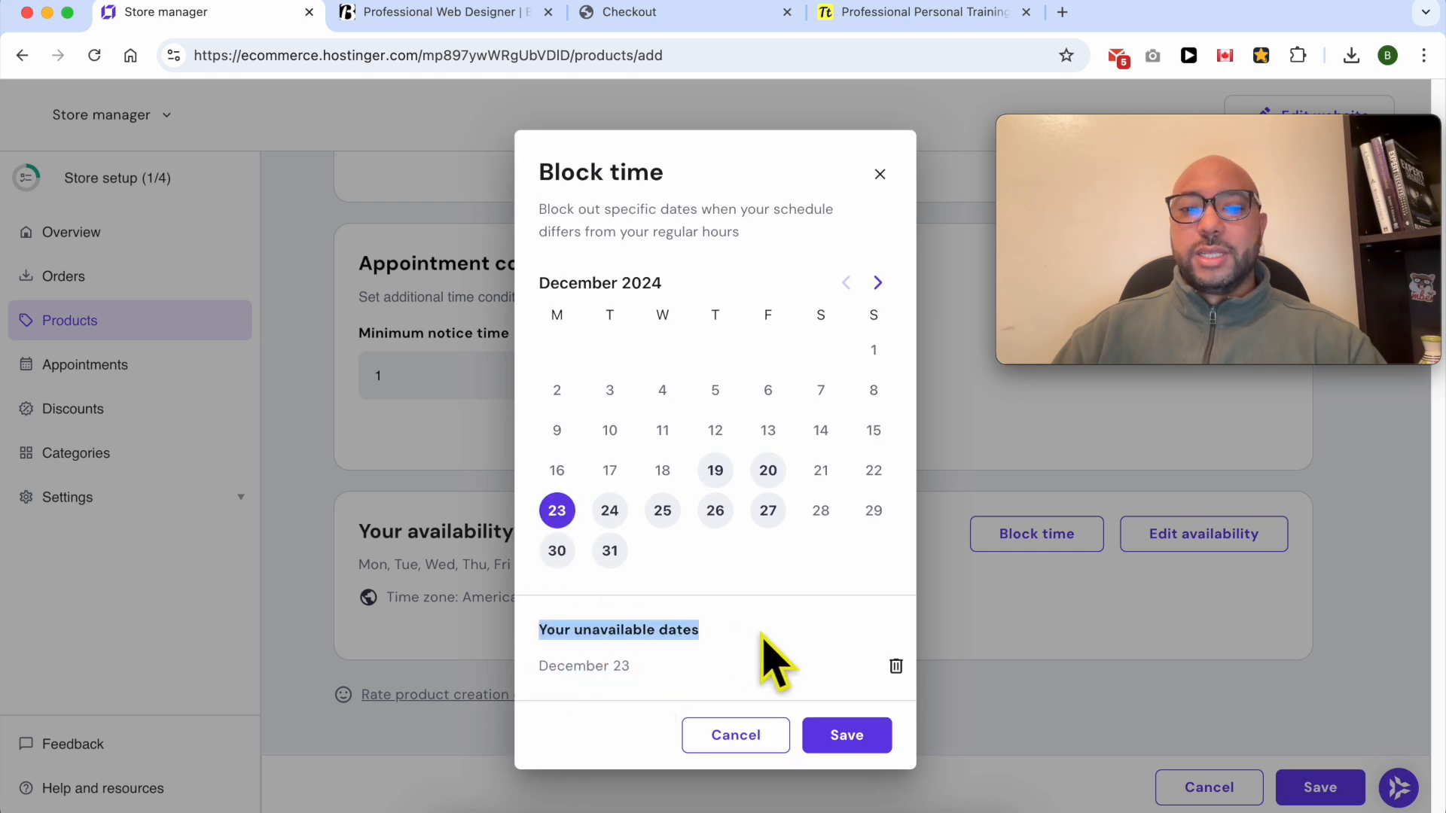
pyautogui.click(610, 512)
pyautogui.click(662, 512)
pyautogui.click(663, 510)
pyautogui.click(609, 510)
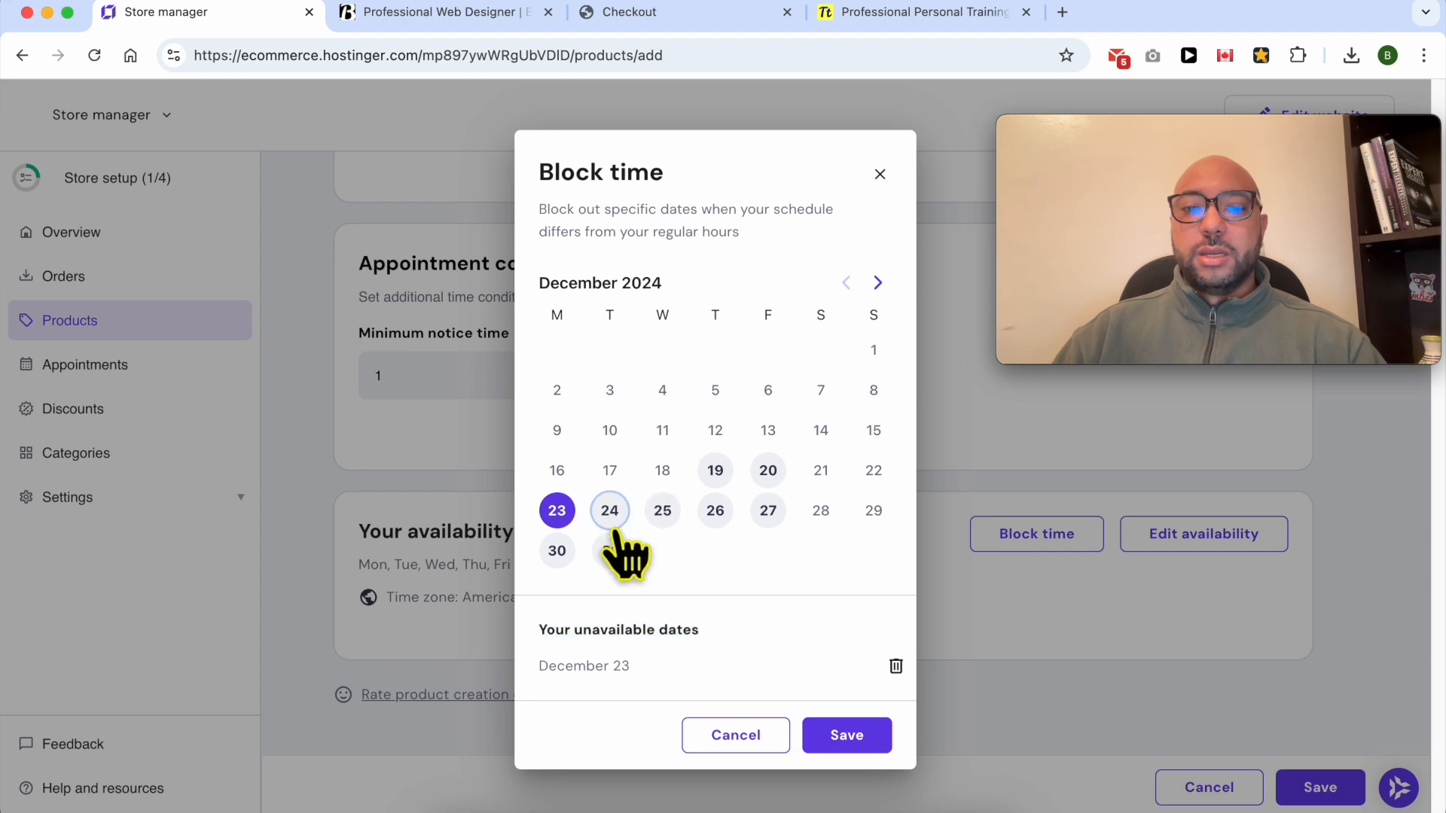
# Save the blocked date and save the dental appointment as a new product.
pyautogui.click(849, 739)
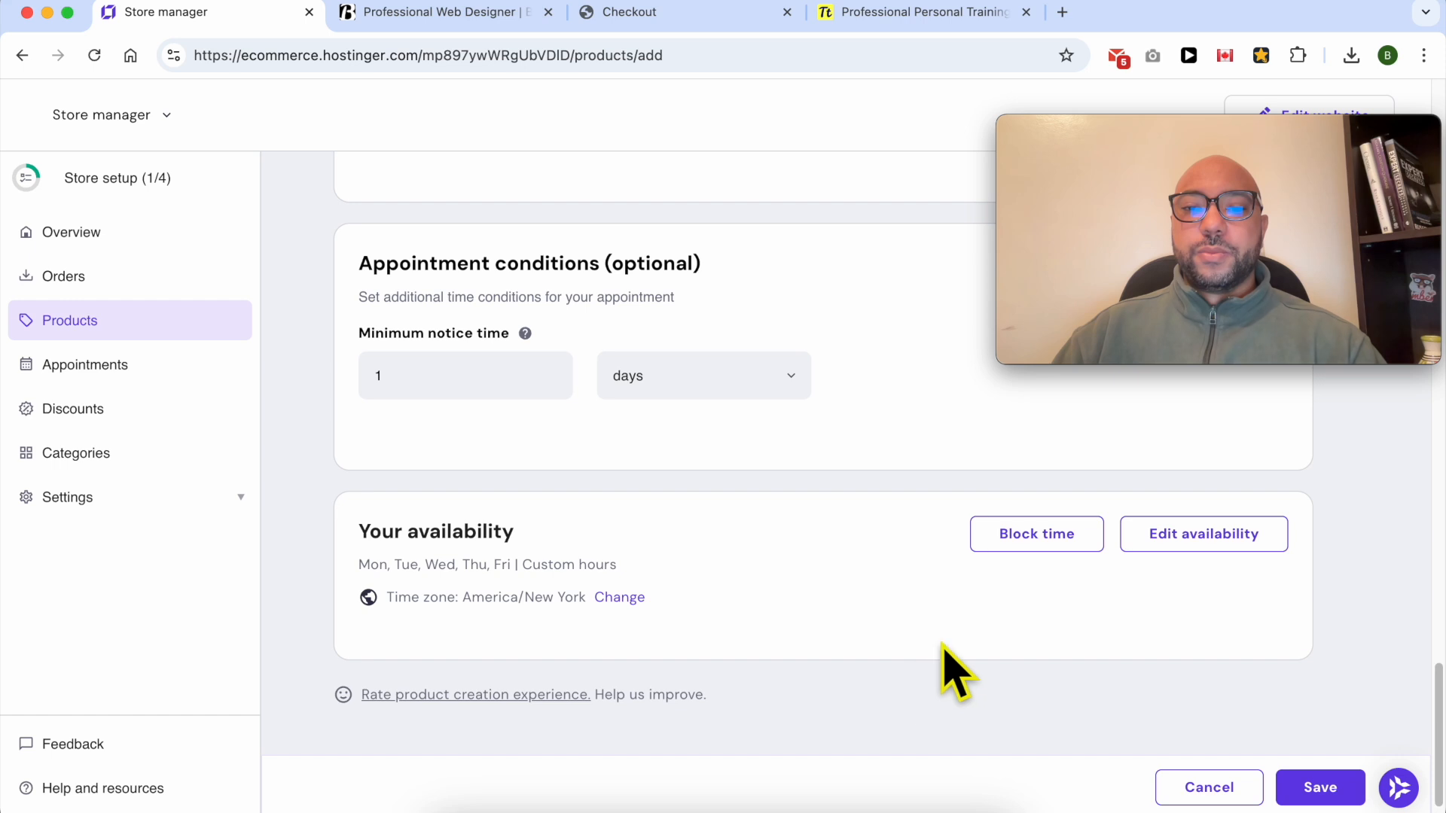
pyautogui.click(1321, 787)
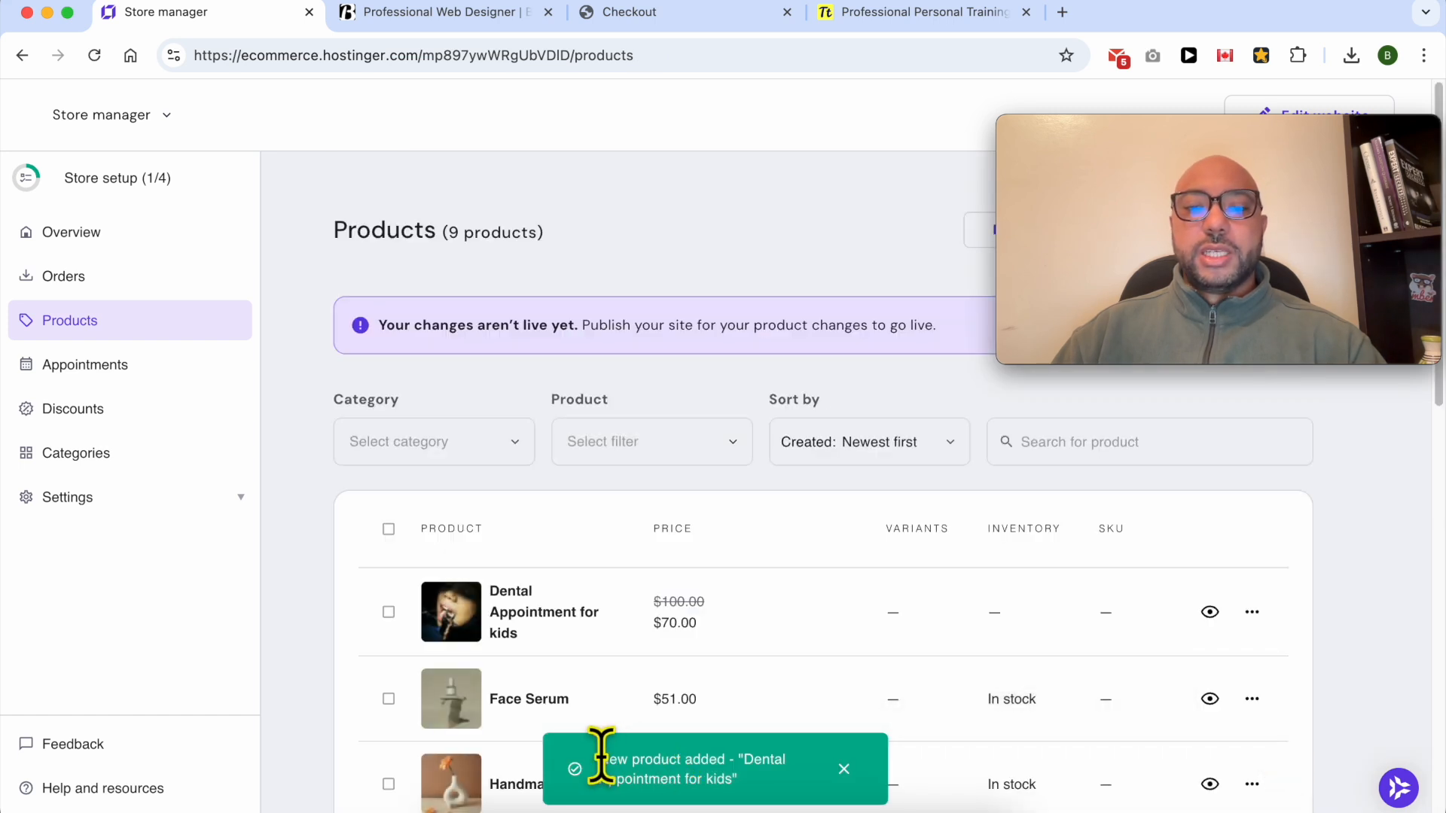
pyautogui.moveTo(747, 759); pyautogui.dragTo(734, 774)
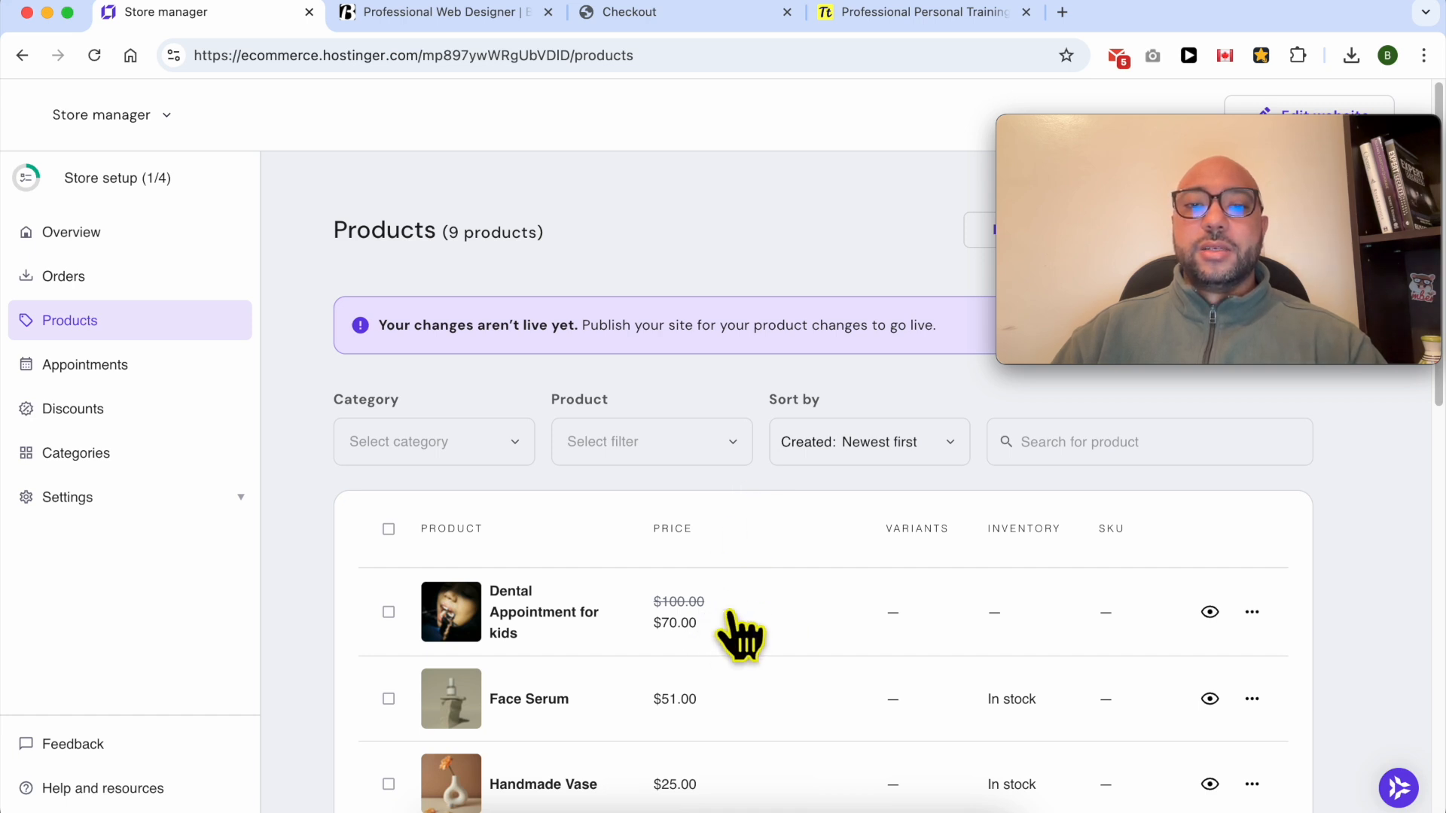
# Switch to the Ben's Restaurant checkout page and return from it to the store's table booking page.
pyautogui.click(576, 17)
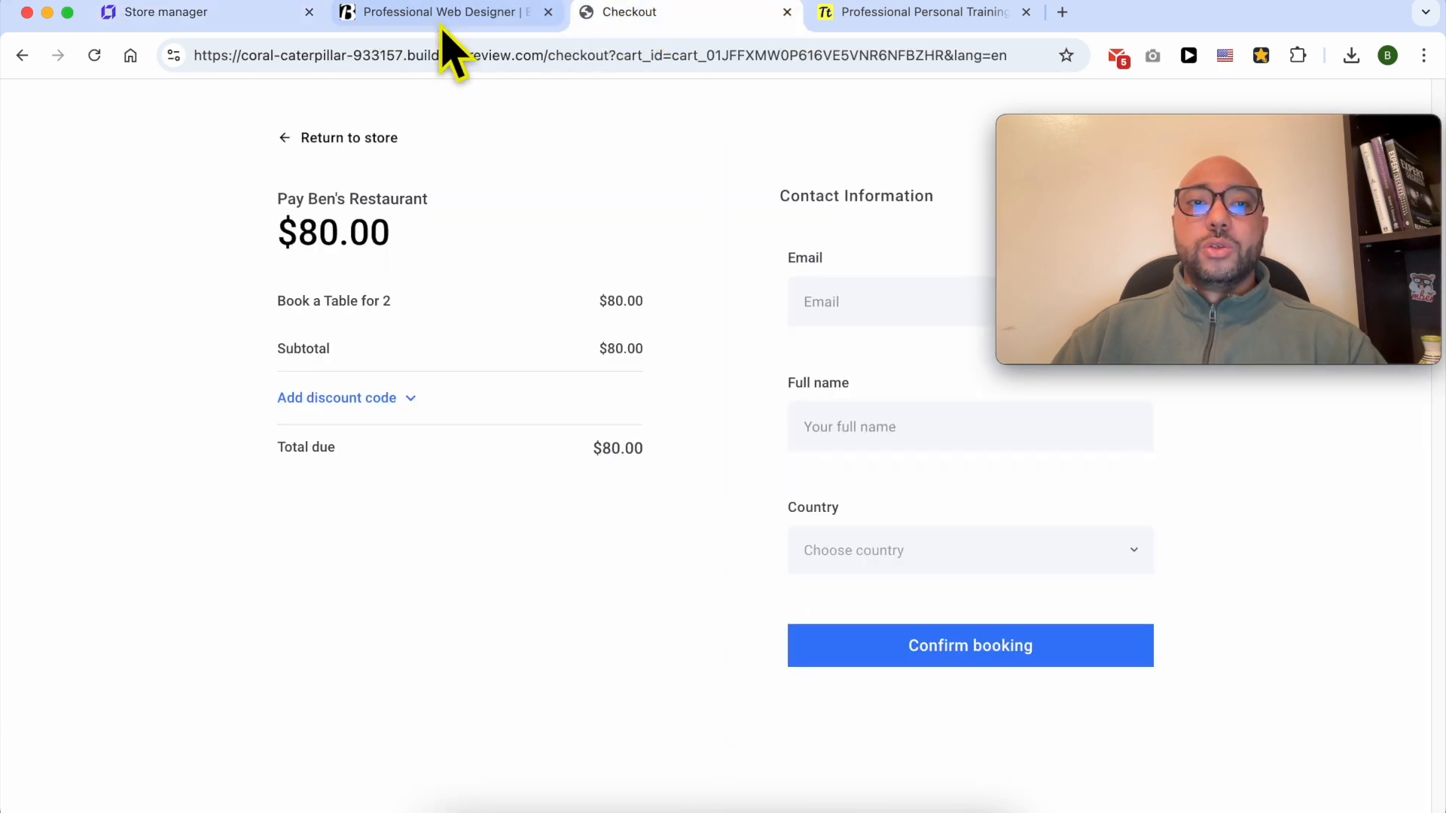
pyautogui.click(326, 137)
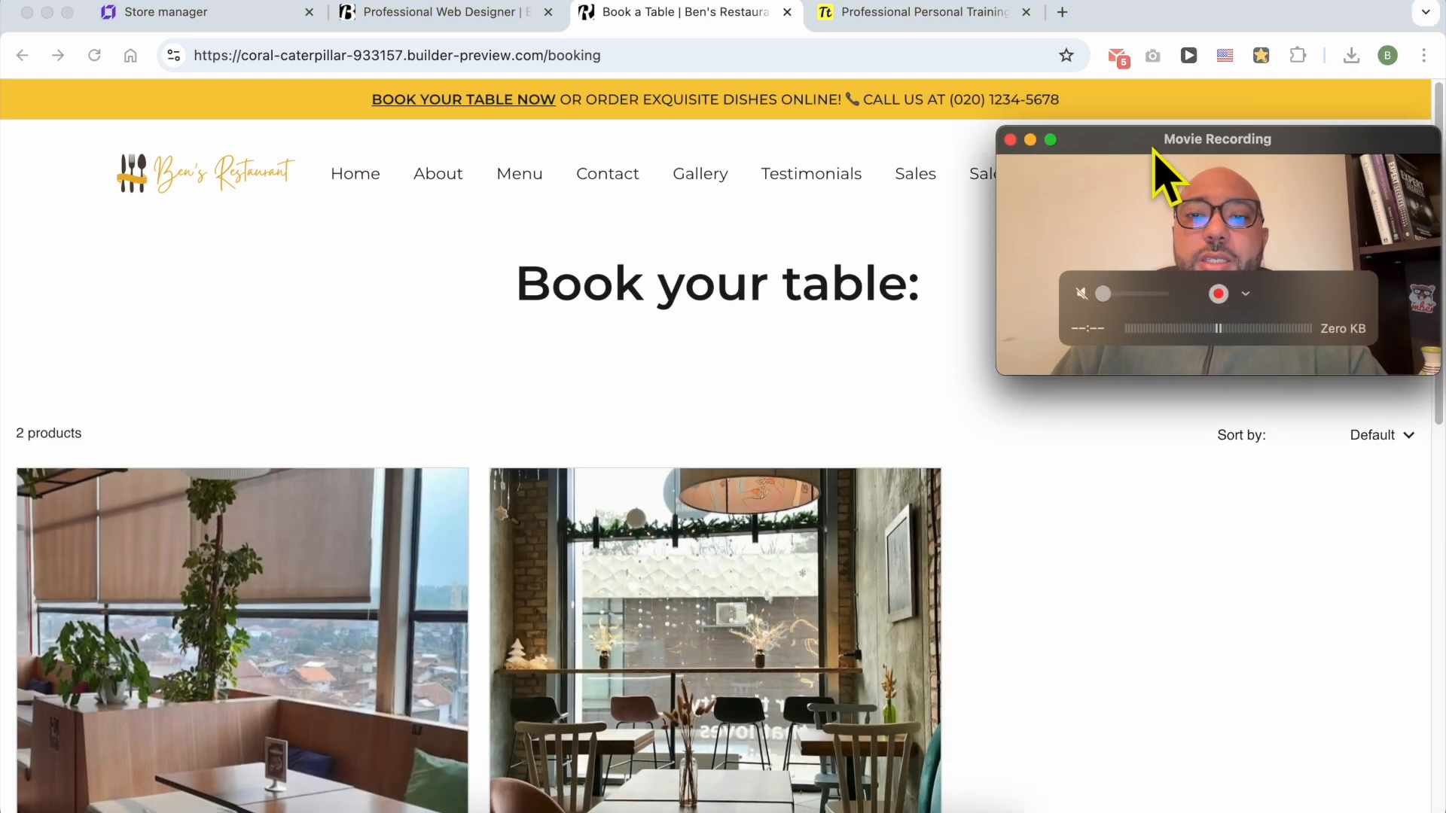
# Look over the table booking products on the restaurant's booking page and return to the store manager's product list.
pyautogui.scroll(-4, 482, 527)
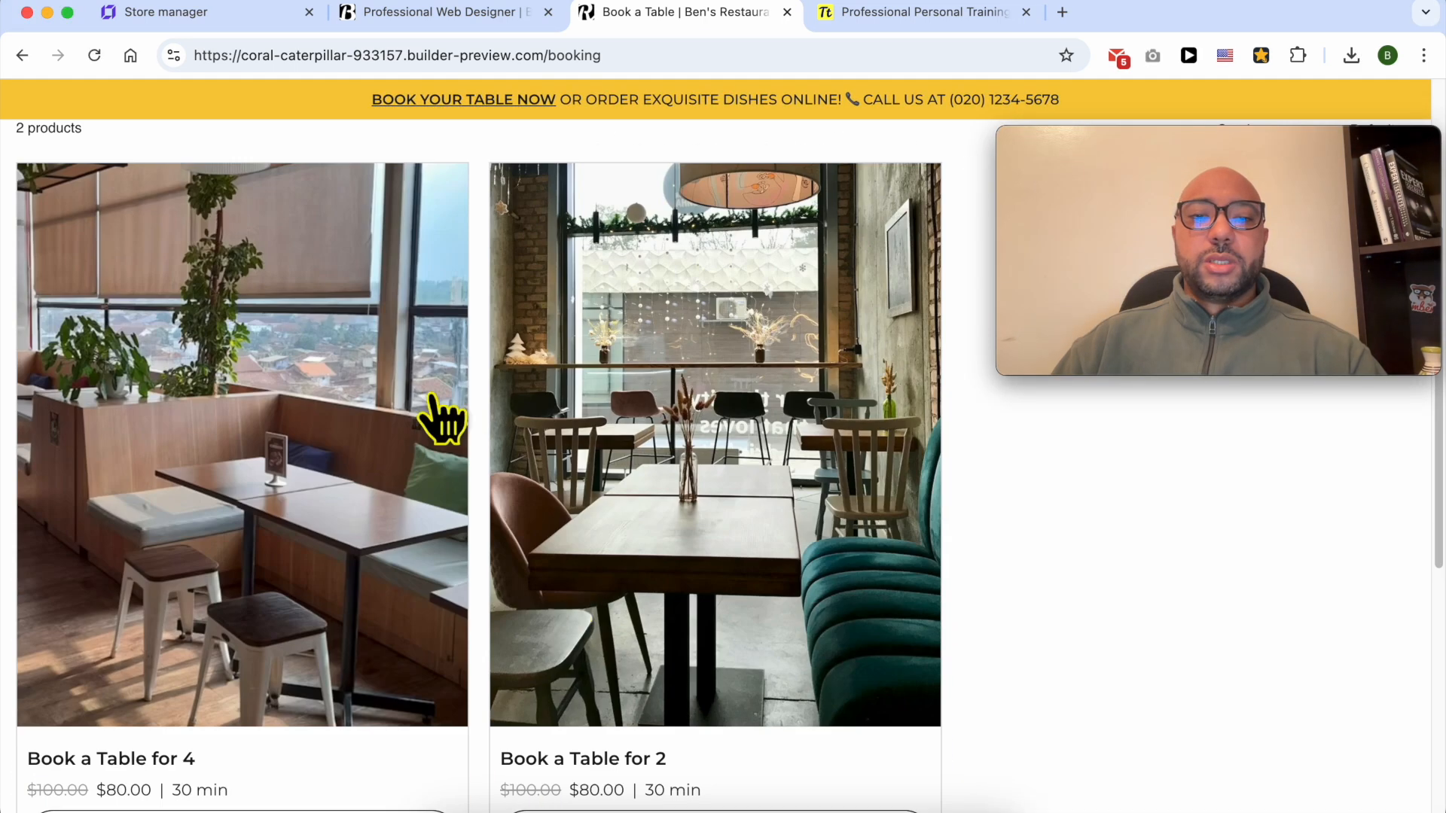
pyautogui.scroll(-2, 504, 482)
pyautogui.click(226, 16)
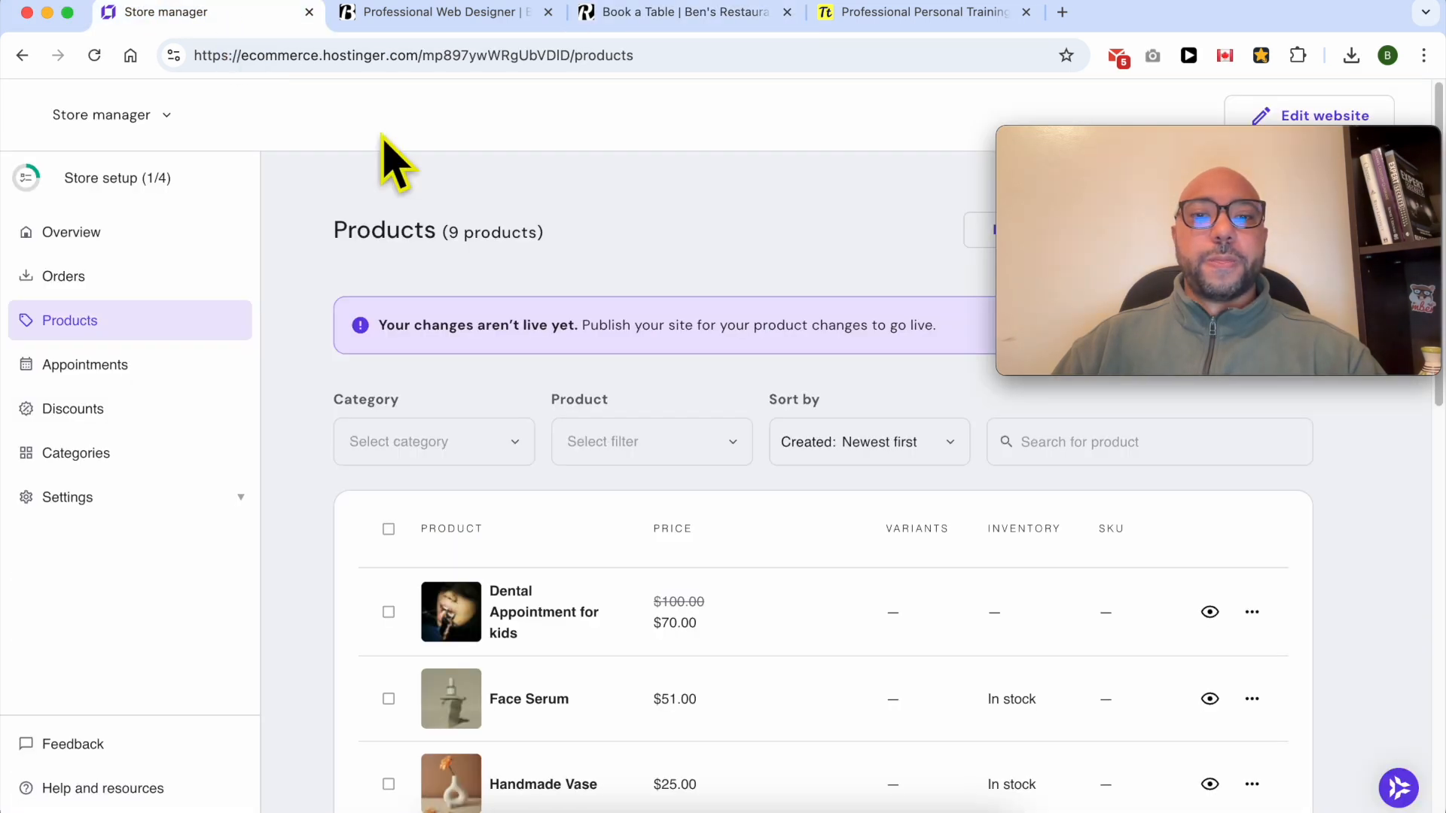
pyautogui.moveTo(1171, 145); pyautogui.dragTo(691, 120)
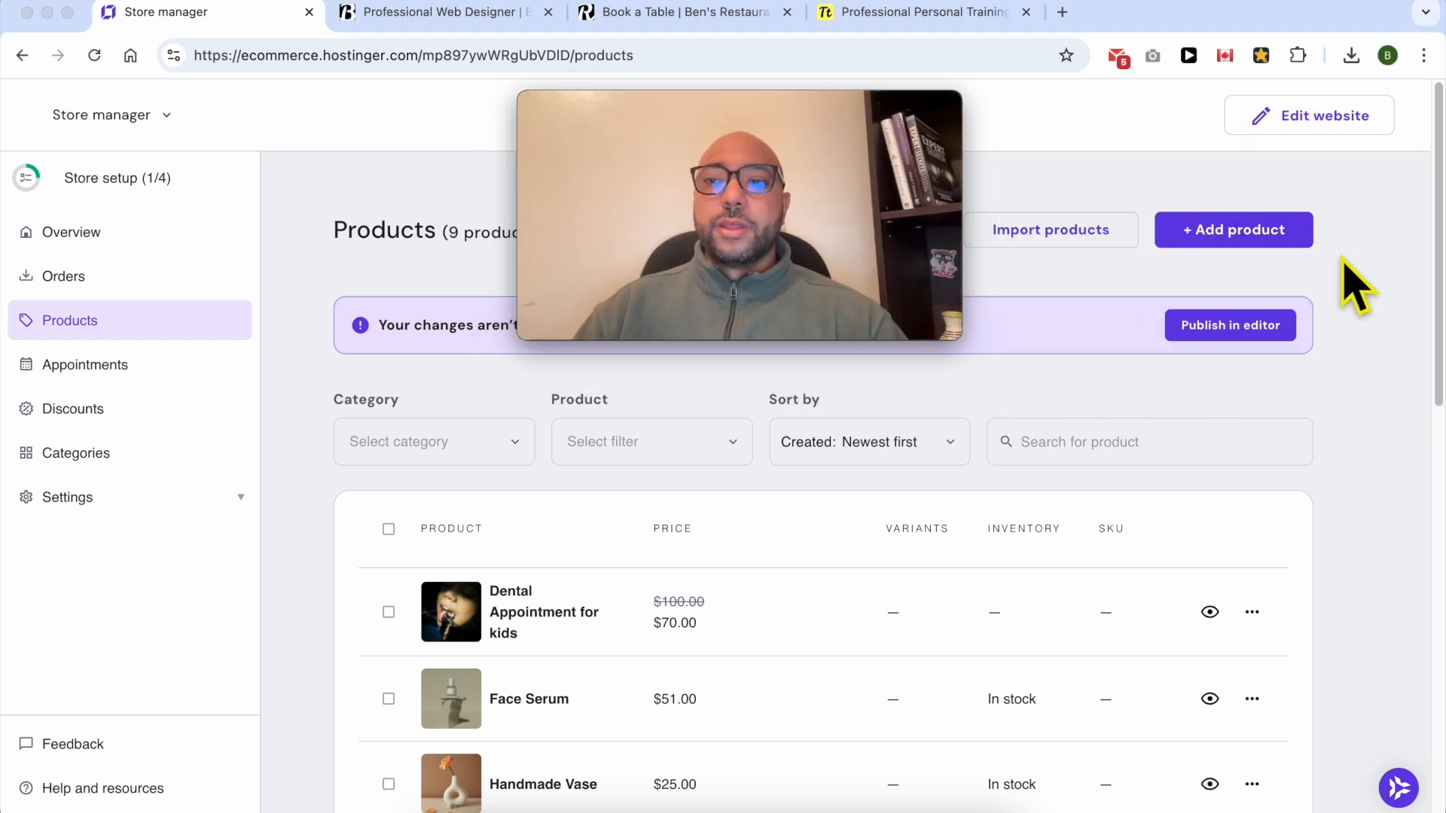
# Start a new appointment product and upload pexels-pavel-danilyuk-6812561.jpg as its image.
pyautogui.click(1255, 235)
pyautogui.moveTo(773, 105); pyautogui.dragTo(1210, 79)
pyautogui.click(486, 640)
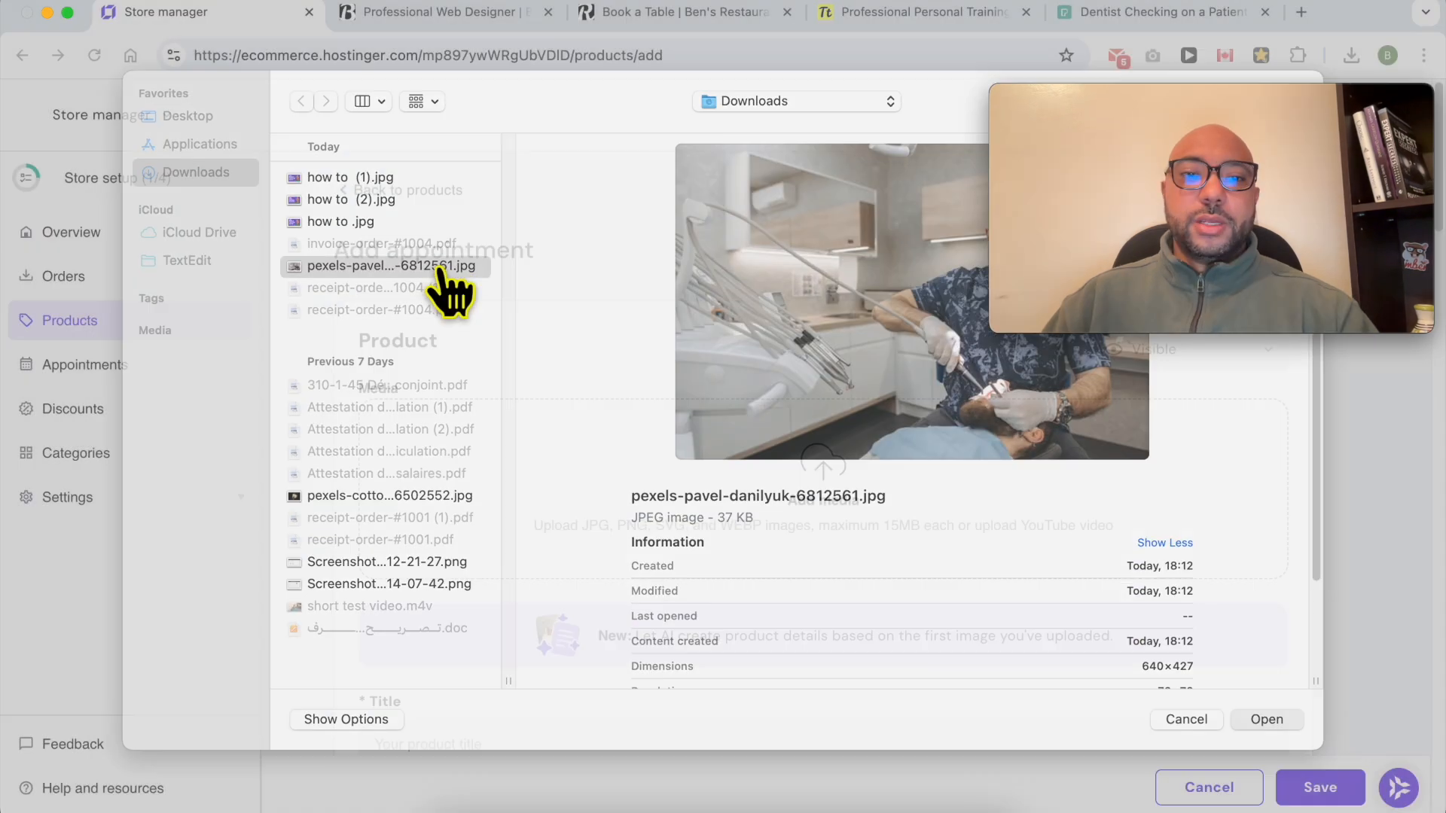
pyautogui.doubleClick(431, 266)
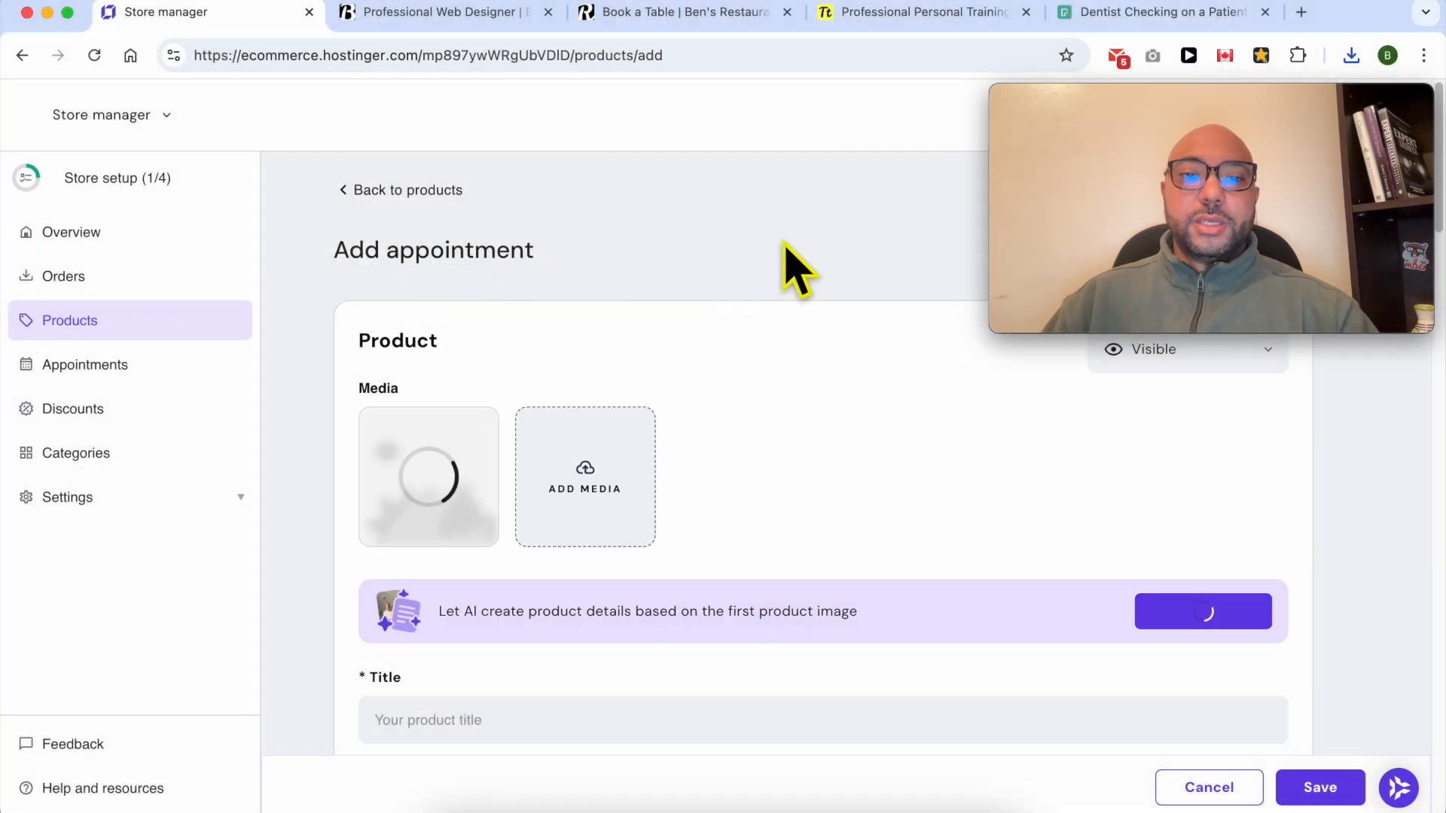
# Title the new appointment "Dental appointment for adults", leaving the subtitle and ribbon empty.
pyautogui.scroll(-1, 734, 411)
pyautogui.scroll(-3, 723, 391)
pyautogui.click(542, 518)
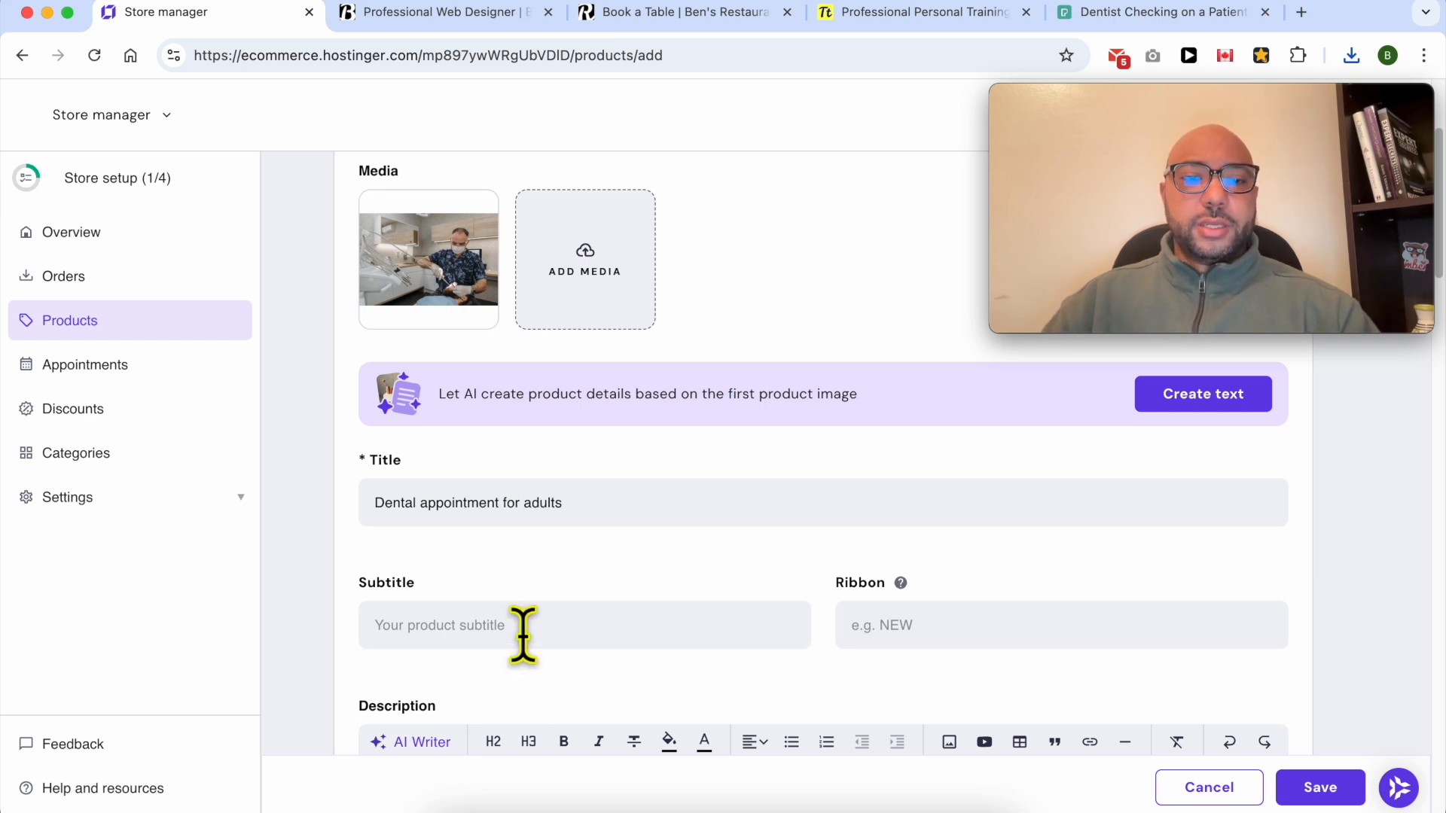
pyautogui.scroll(-1, 452, 595)
pyautogui.click(876, 573)
pyautogui.scroll(-5, 581, 580)
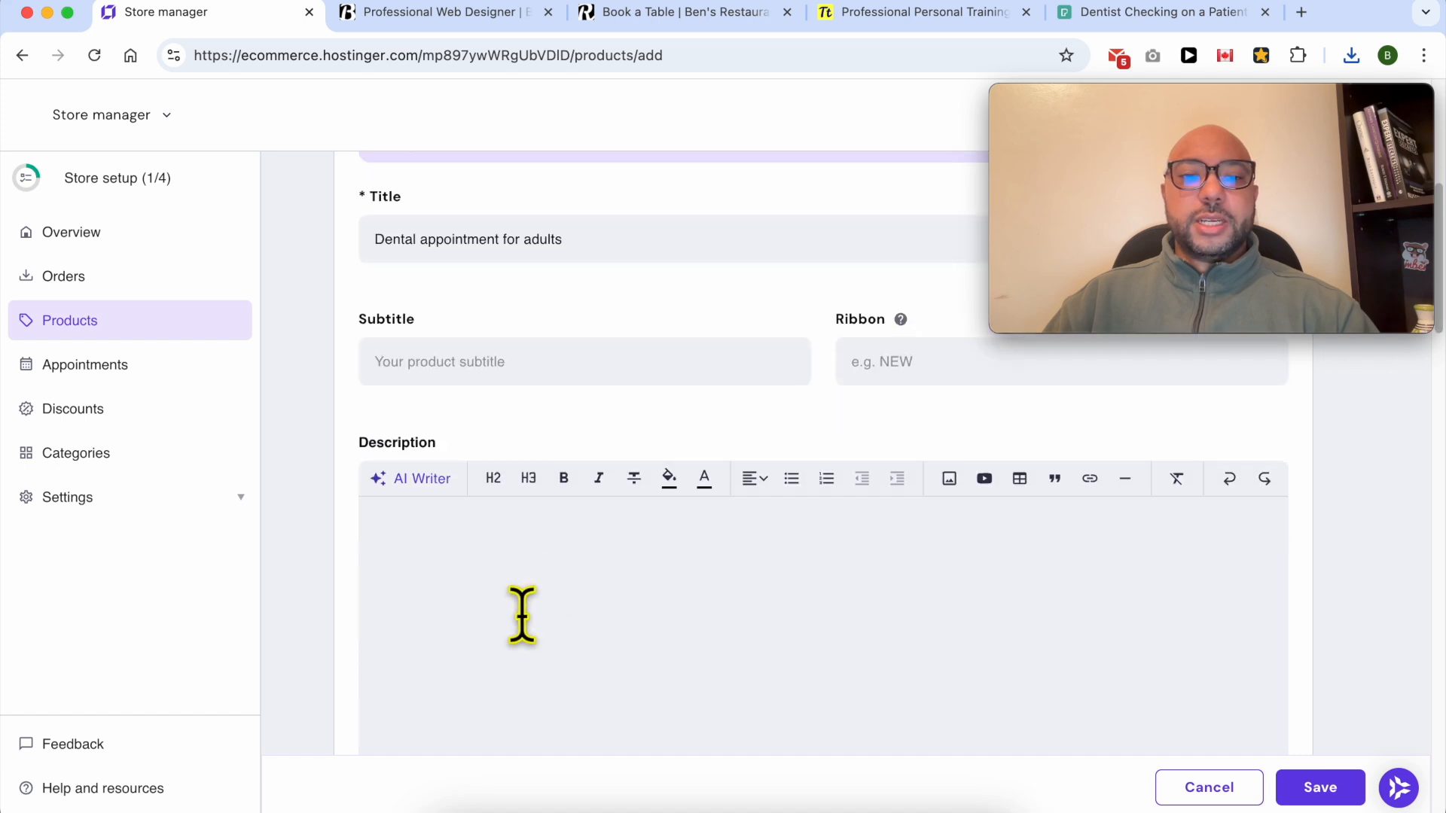
# Copy the 1-hour training session description from the personal training site into the appointment's description and remove the blank line above it.
pyautogui.click(877, 24)
pyautogui.click(272, 36)
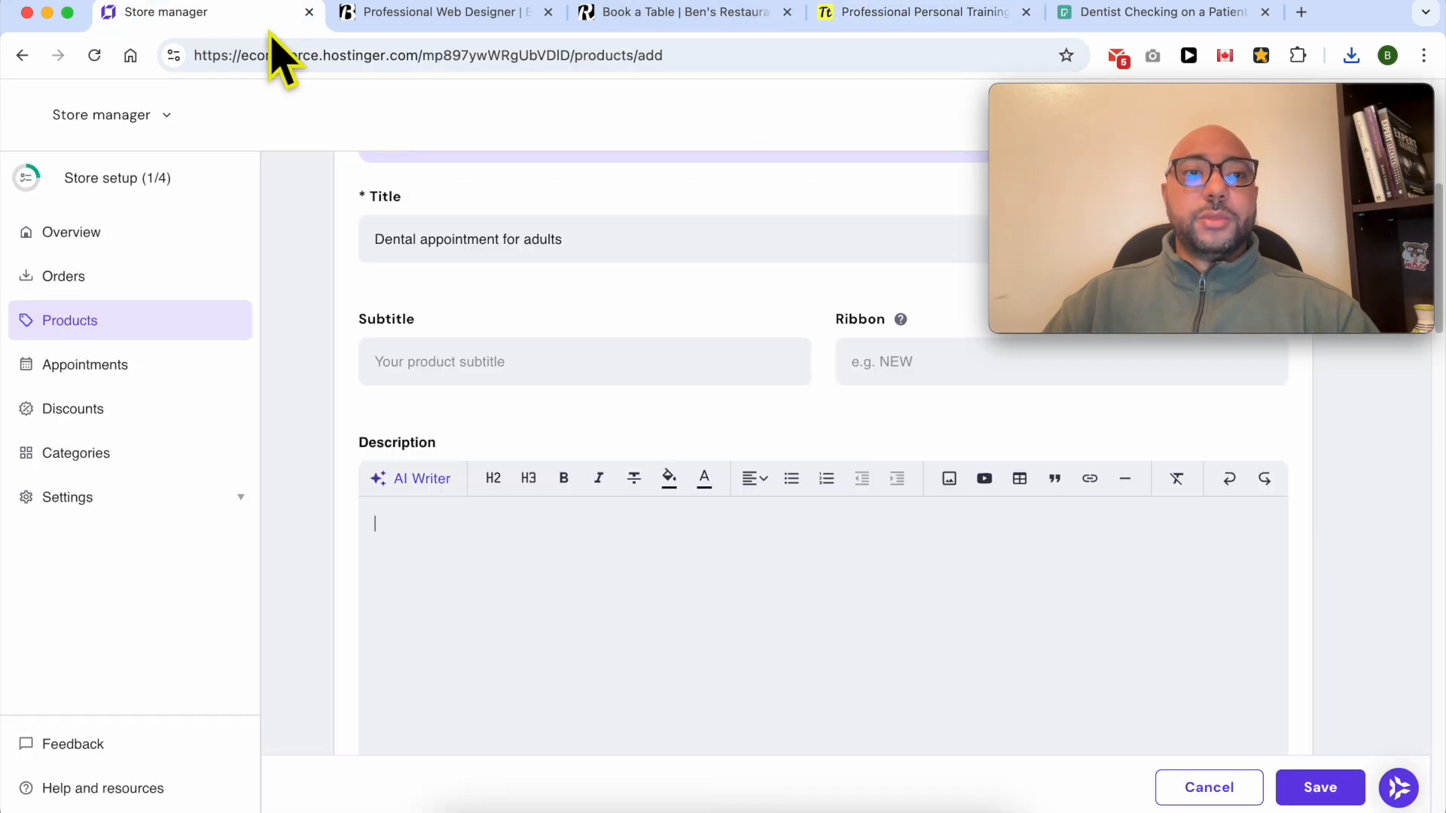
pyautogui.write("Unlock your full potential with a personalized 1-hour training session tailored to your fitness goals. Whether you're looking to build strength, improve endurance, or simply get moving, I am here to guide you every step of the way. Book now and take the first step towards a healthier, fitter you!")
pyautogui.click(442, 510)
pyautogui.press('Down')
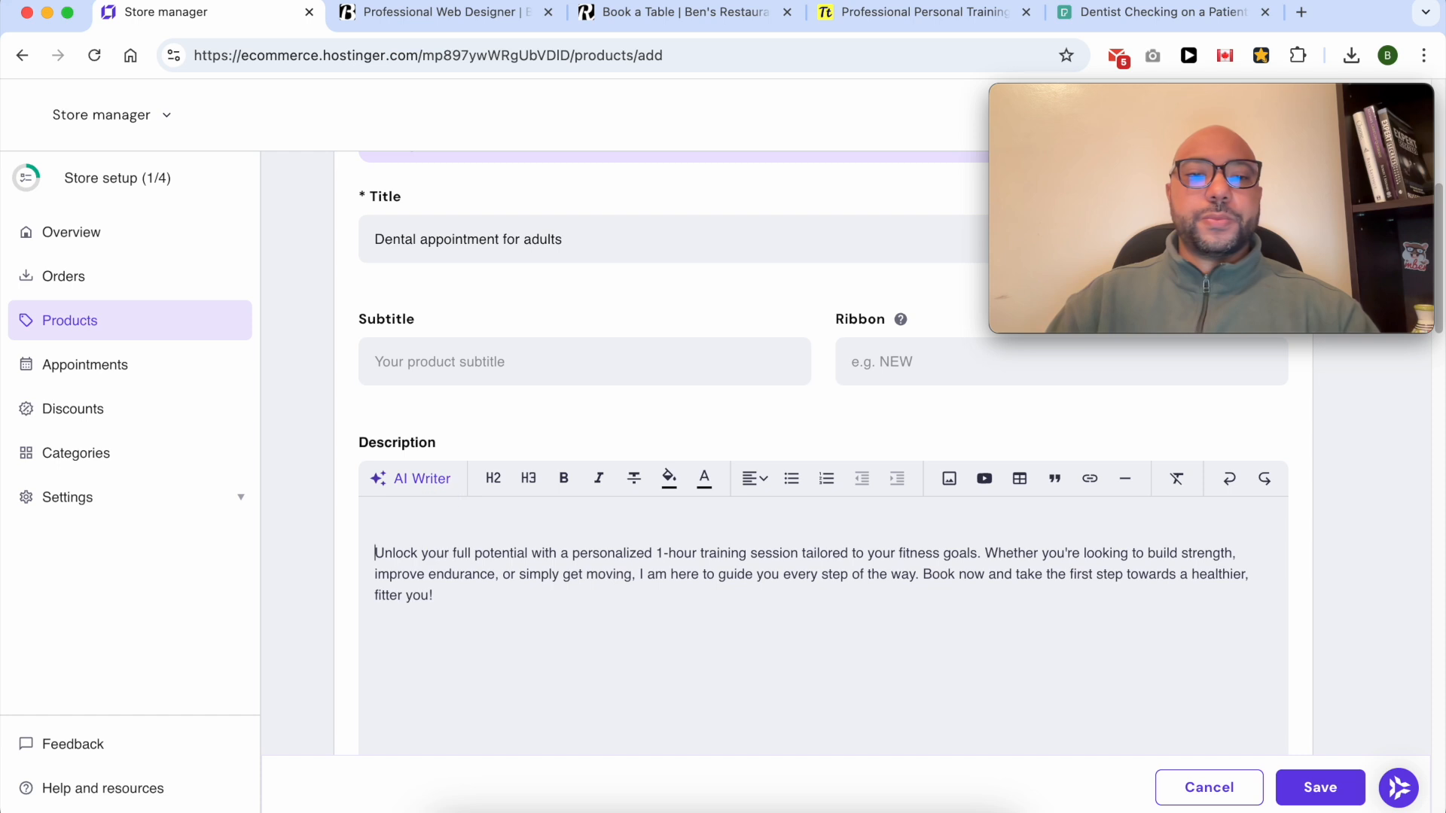
pyautogui.press('BackSpace')
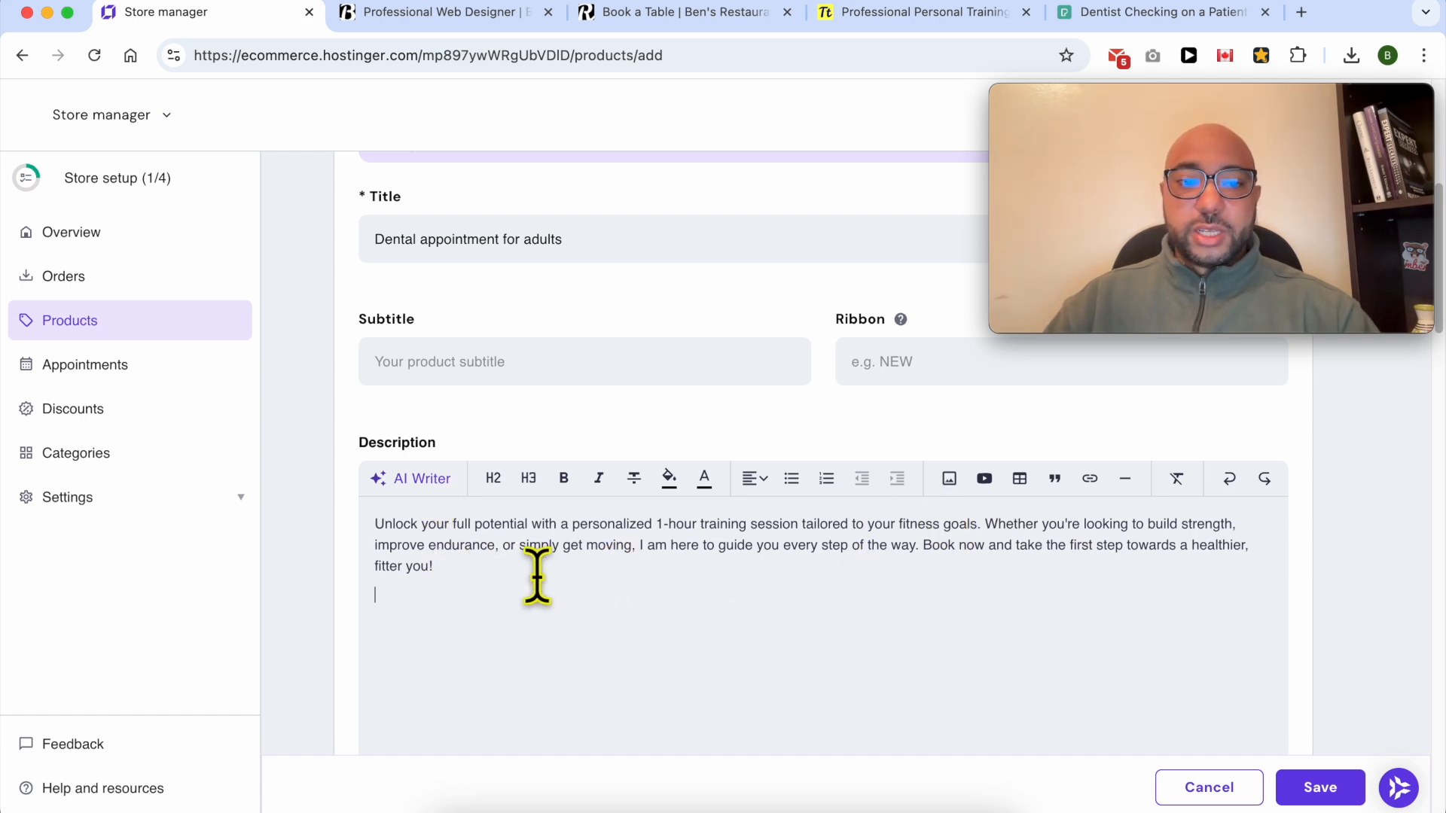
# Examine the description editor's options for inserting an image, a YouTube video and a link.
pyautogui.click(949, 478)
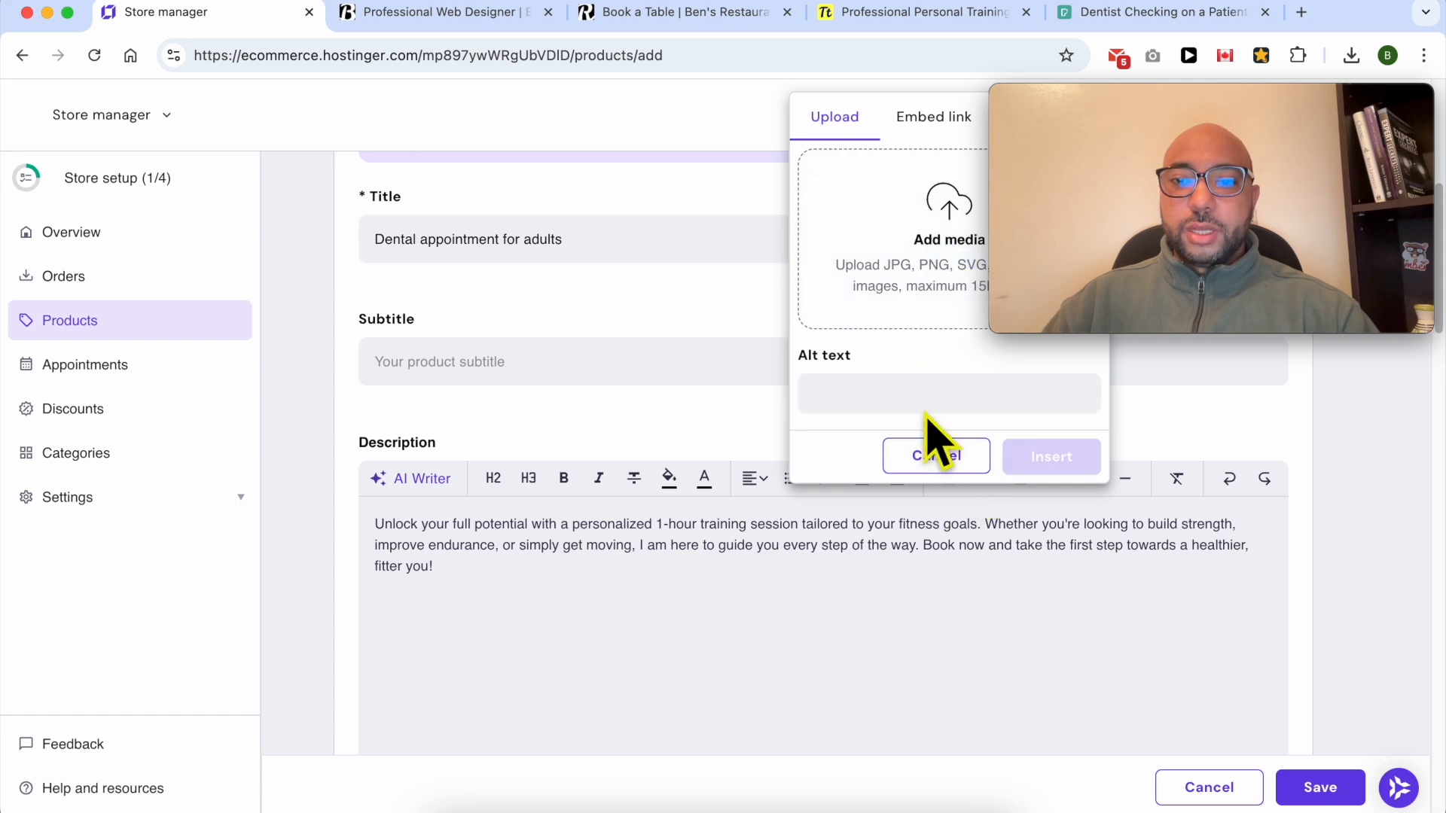
pyautogui.click(993, 519)
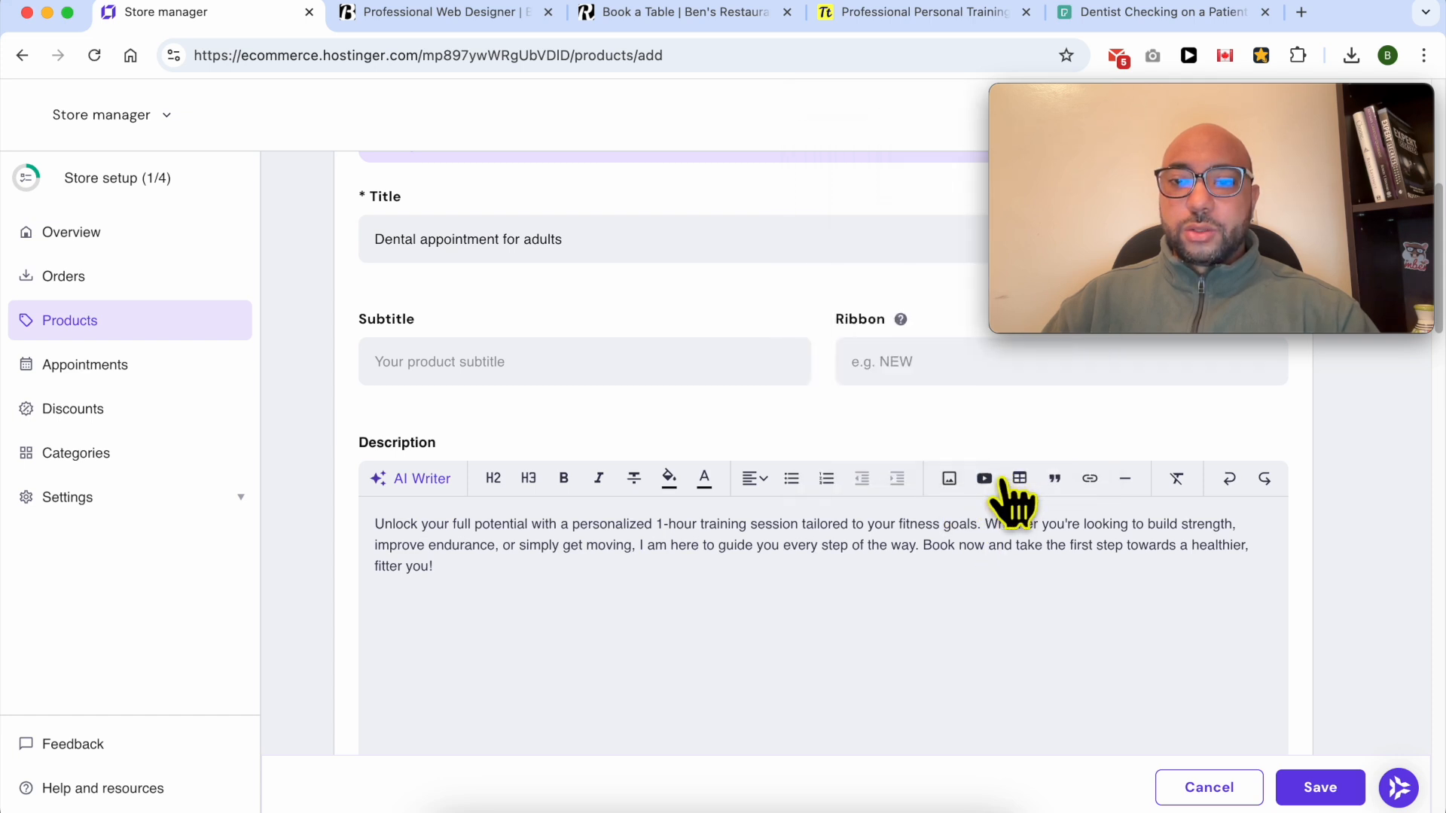
pyautogui.click(987, 480)
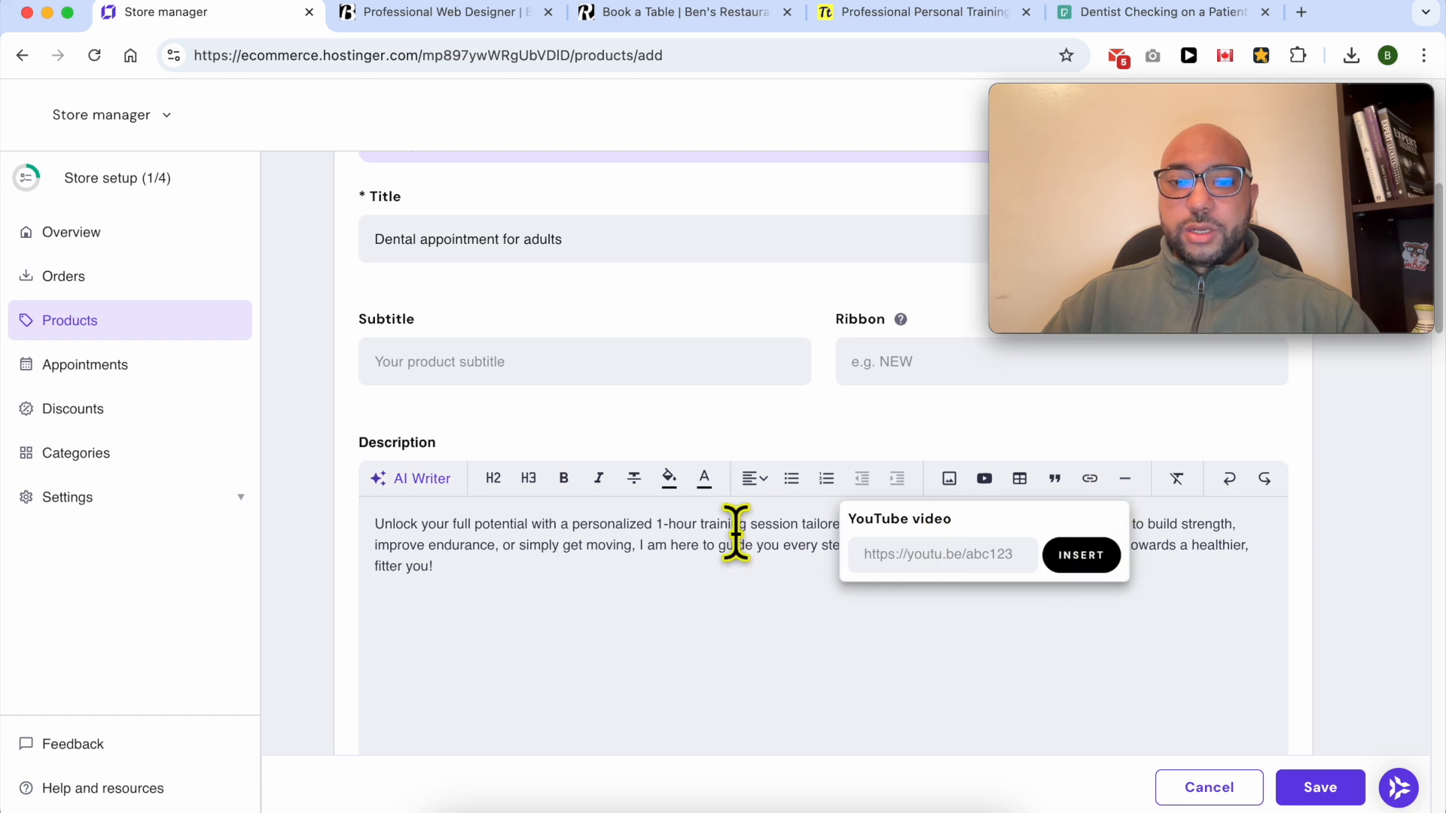
pyautogui.moveTo(730, 525); pyautogui.dragTo(828, 524)
pyautogui.click(1088, 486)
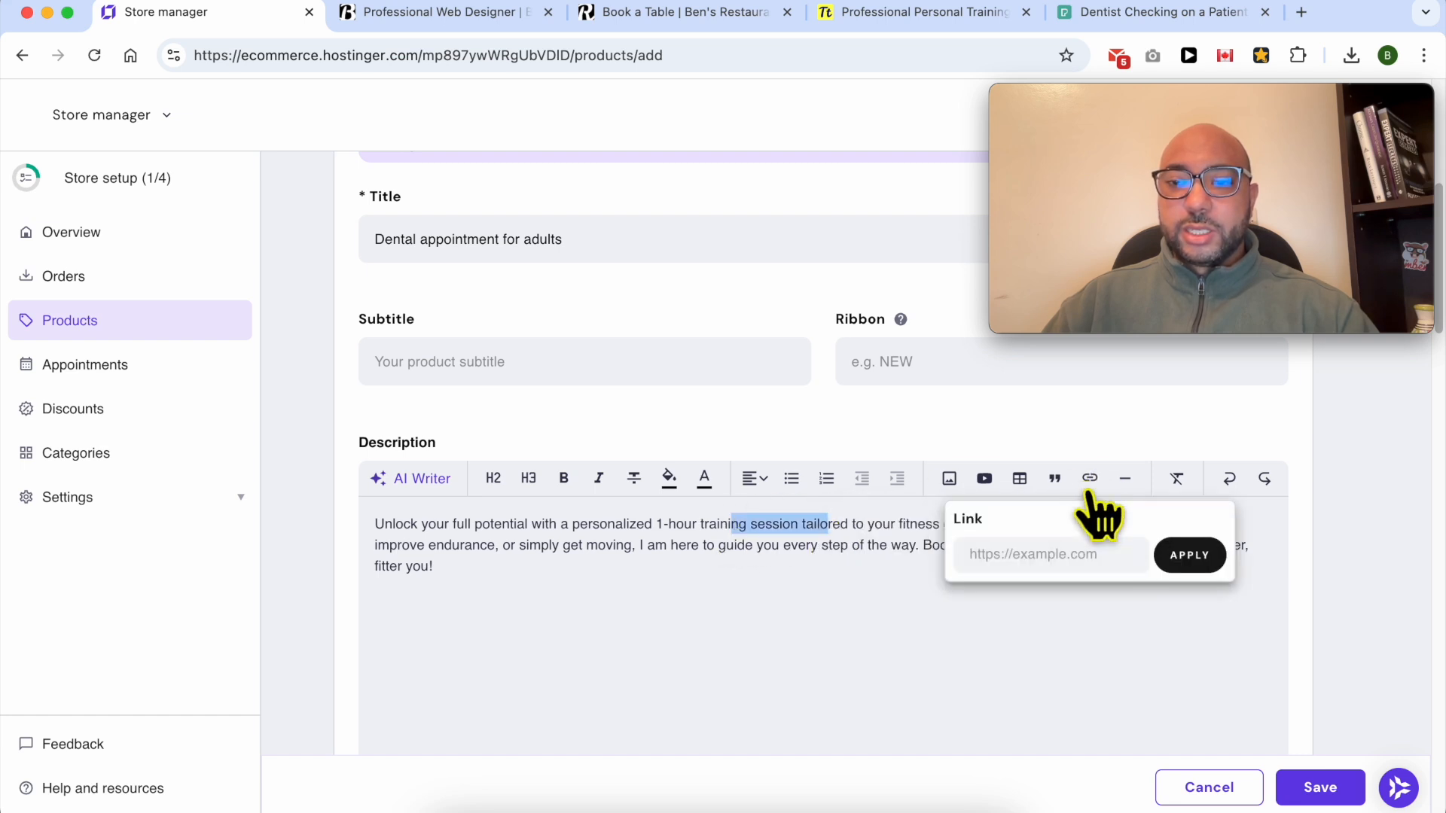
pyautogui.moveTo(813, 565); pyautogui.dragTo(332, 525)
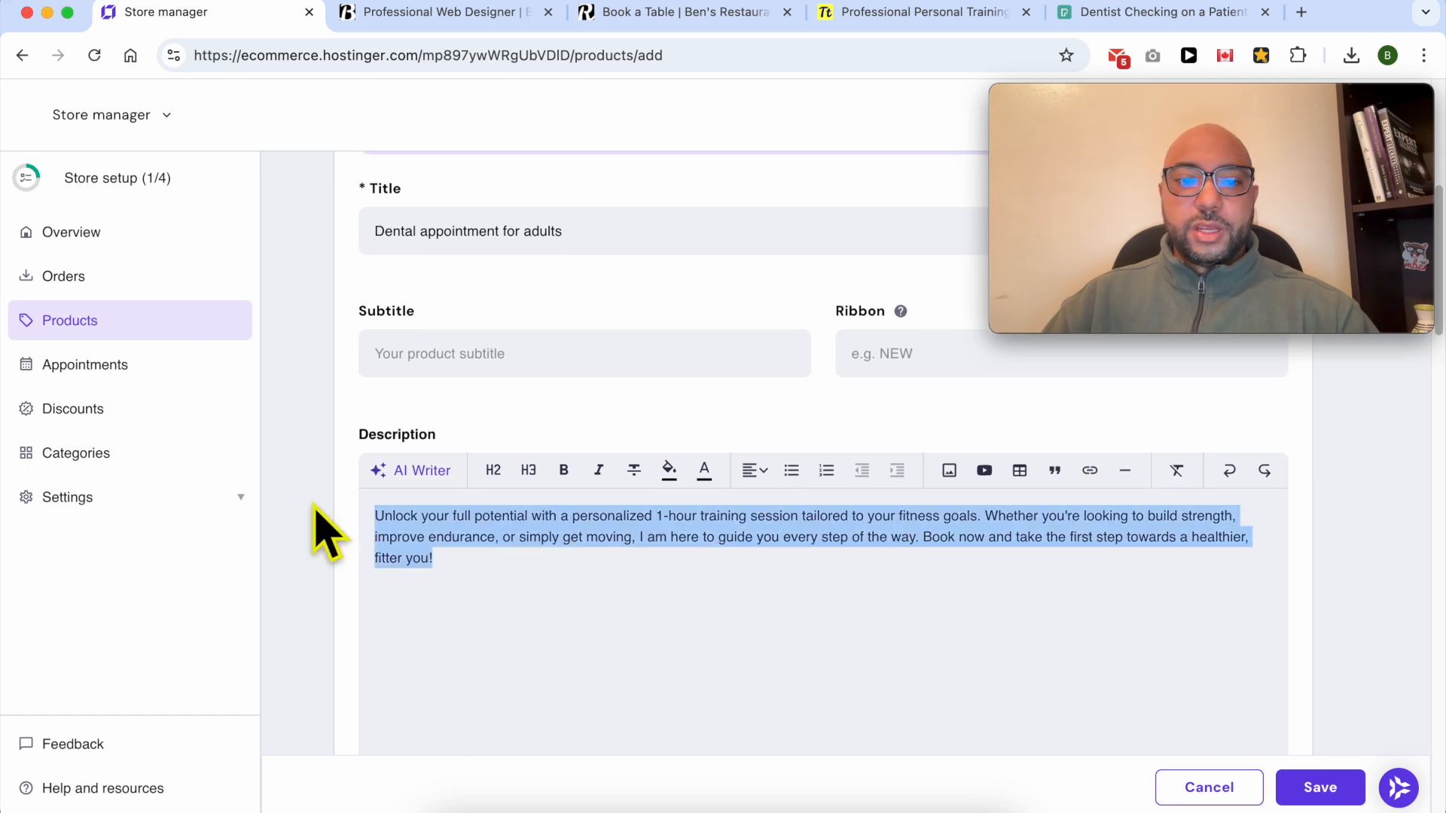
pyautogui.click(534, 521)
pyautogui.moveTo(517, 518); pyautogui.dragTo(380, 519)
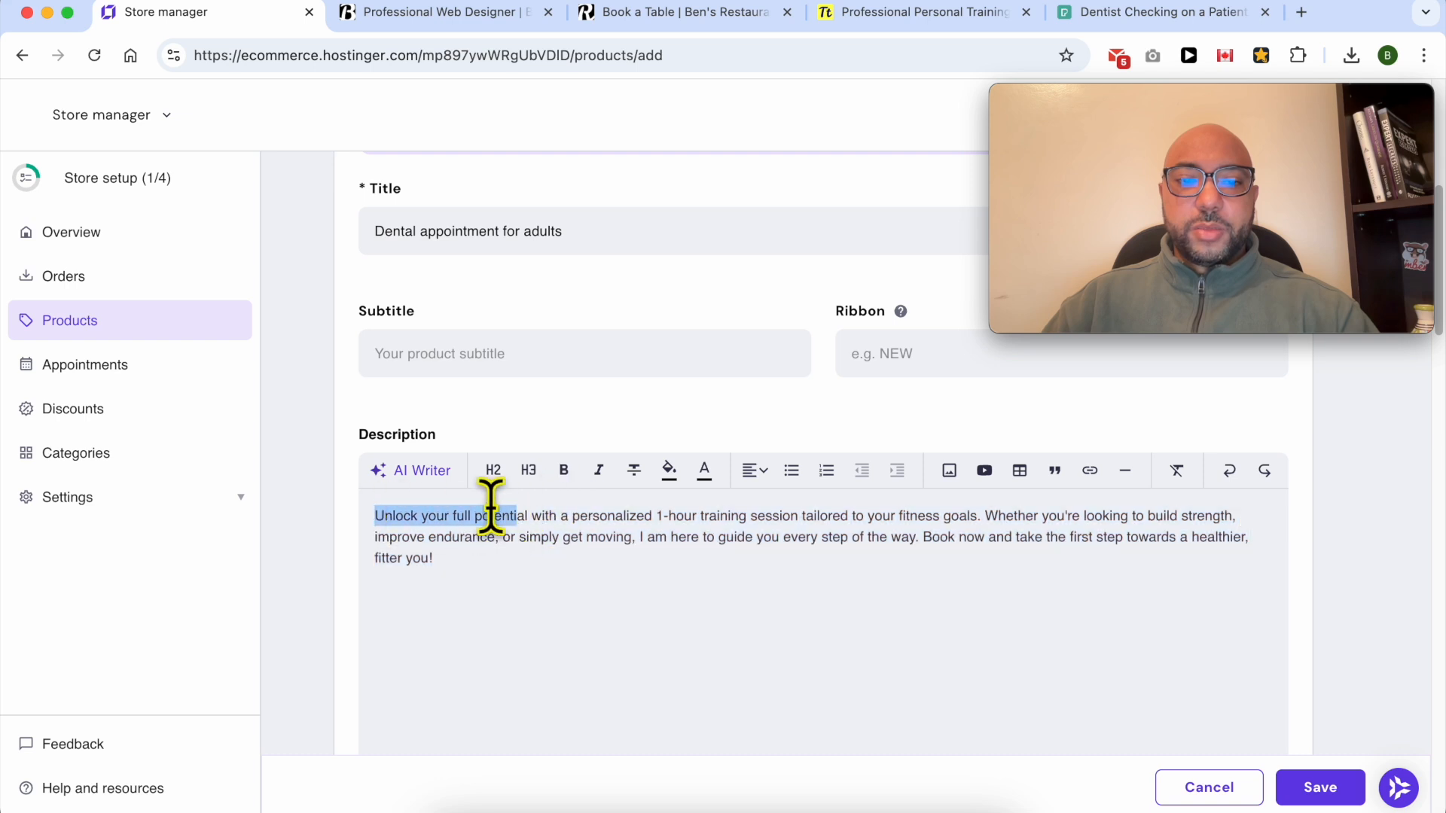
pyautogui.click(486, 563)
# Add the line "Desctiption title" above the description text and format it as a bold H2 heading.
pyautogui.press('super+a')
pyautogui.press('Left')
pyautogui.press('Return')
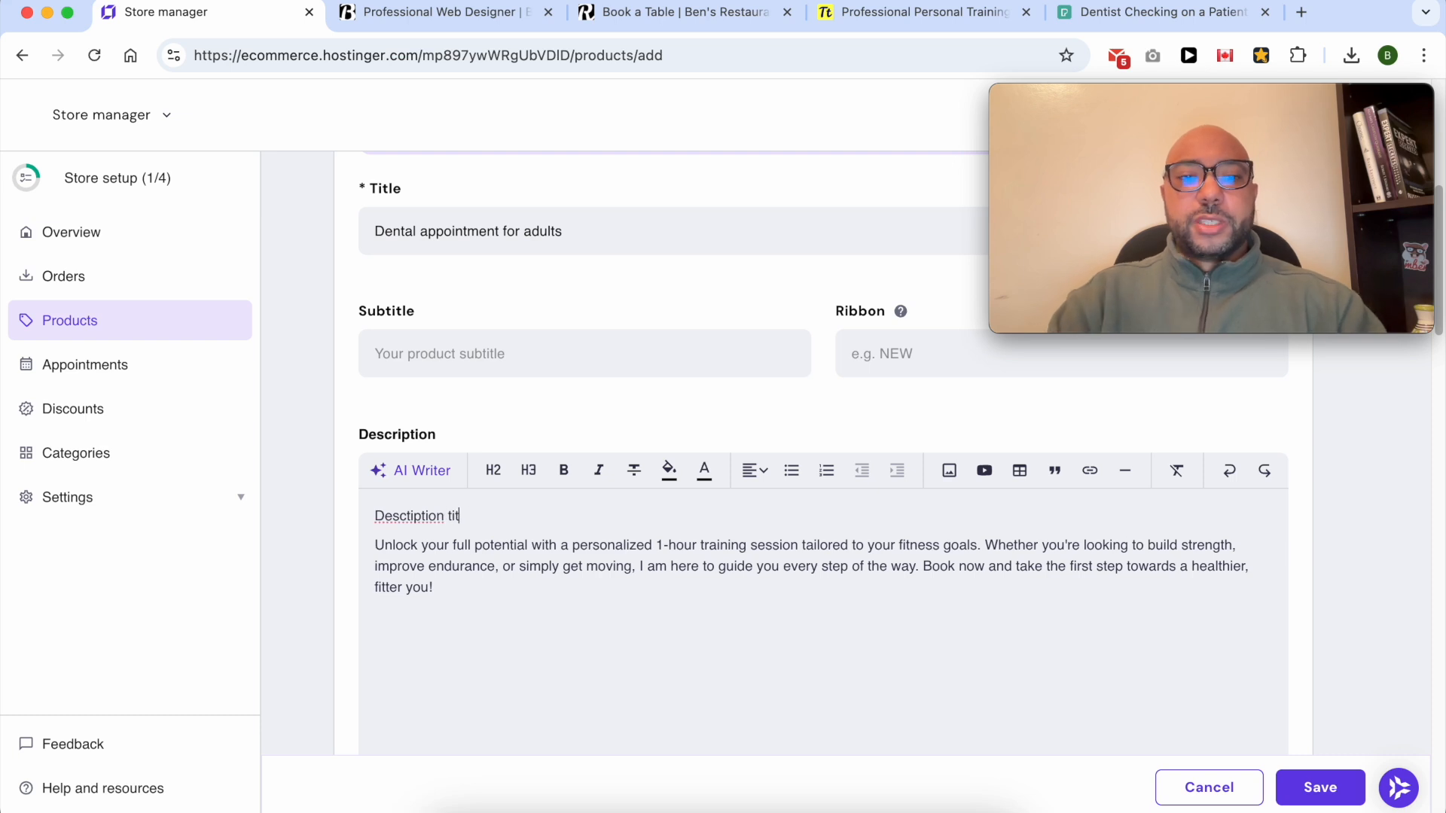
pyautogui.moveTo(437, 512); pyautogui.dragTo(471, 516)
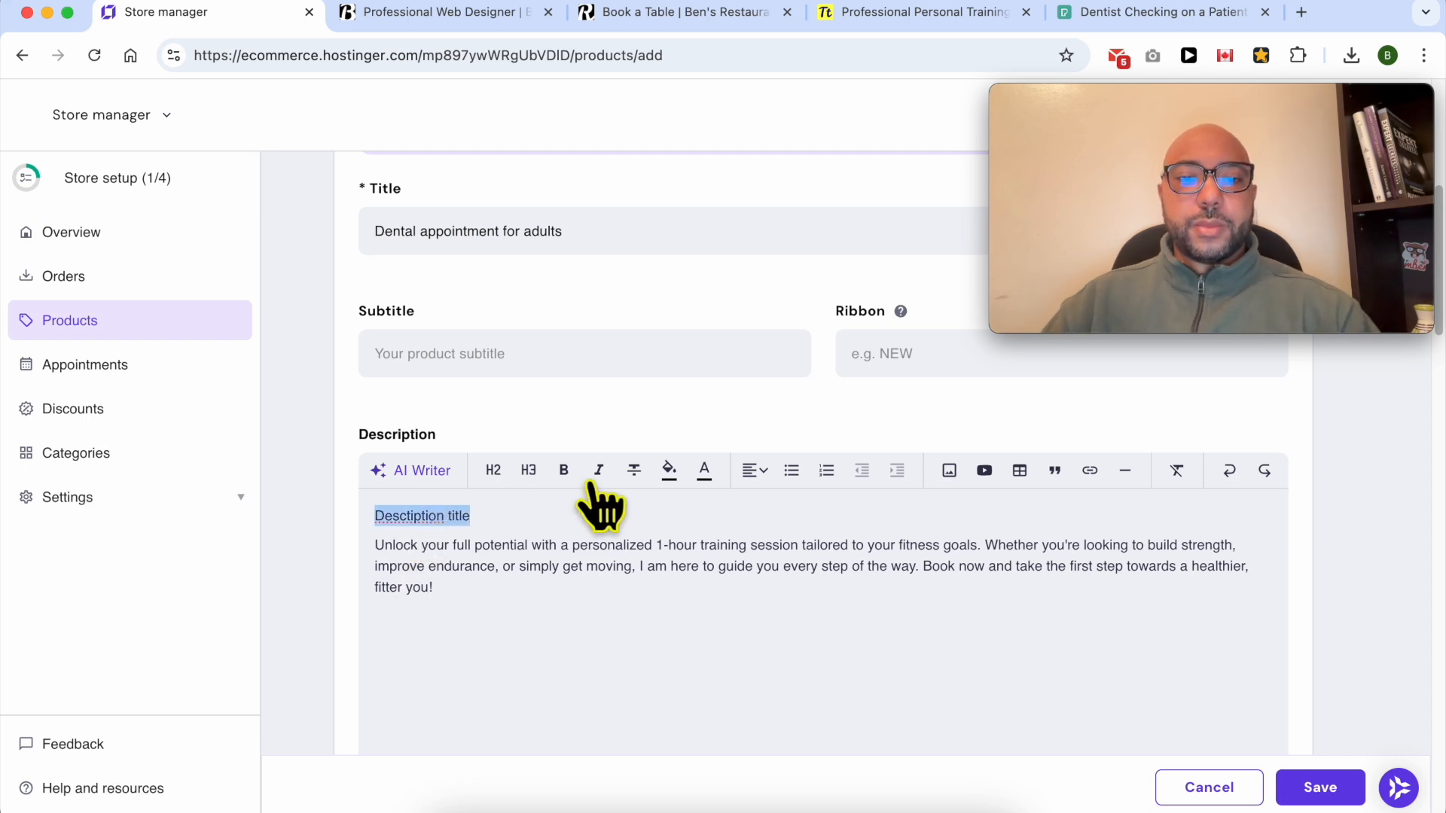
pyautogui.click(563, 469)
pyautogui.click(493, 470)
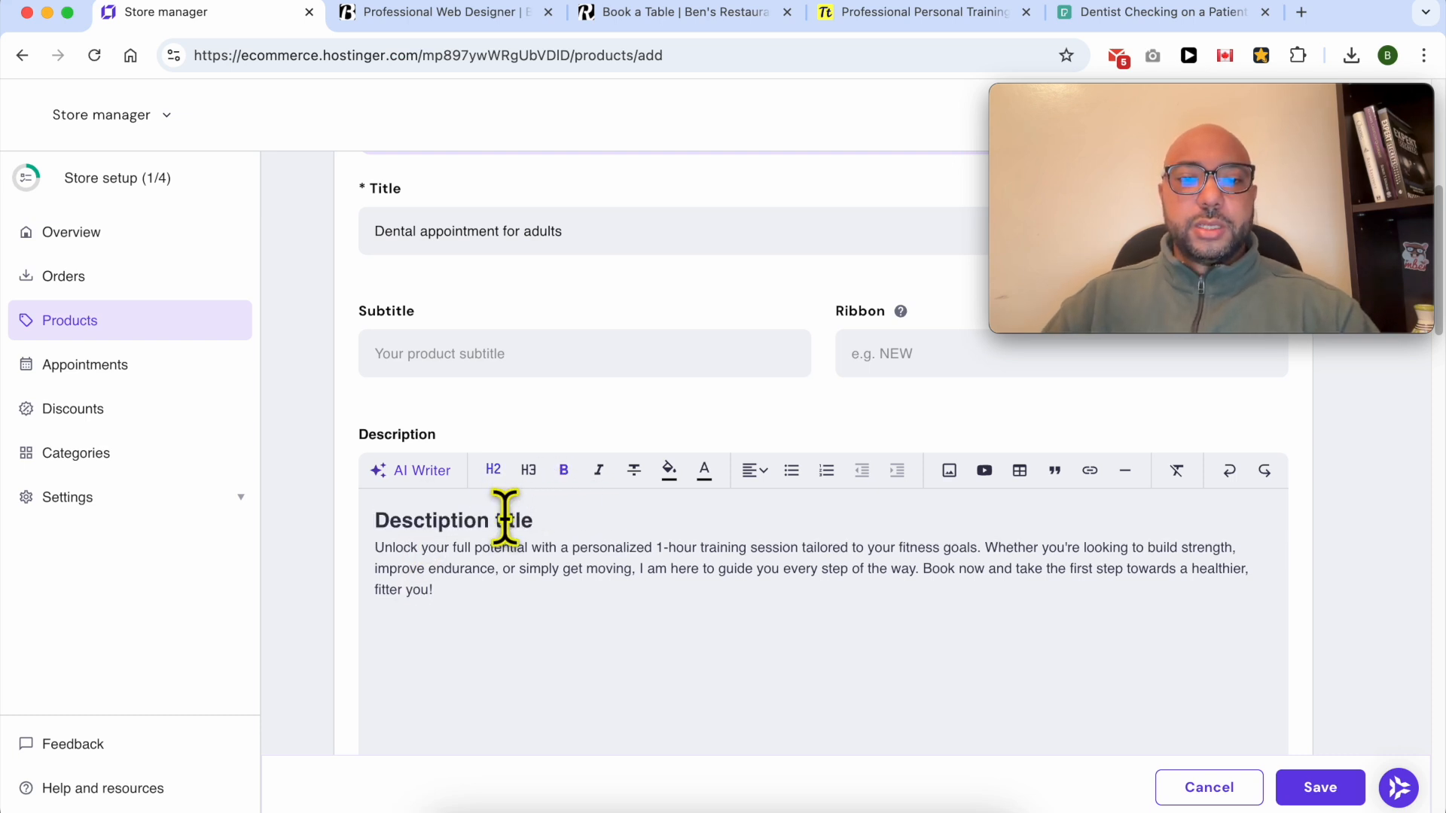
# Keep the price type as Amount and set the price to $150 with a discount price of $110.
pyautogui.scroll(-10, 636, 553)
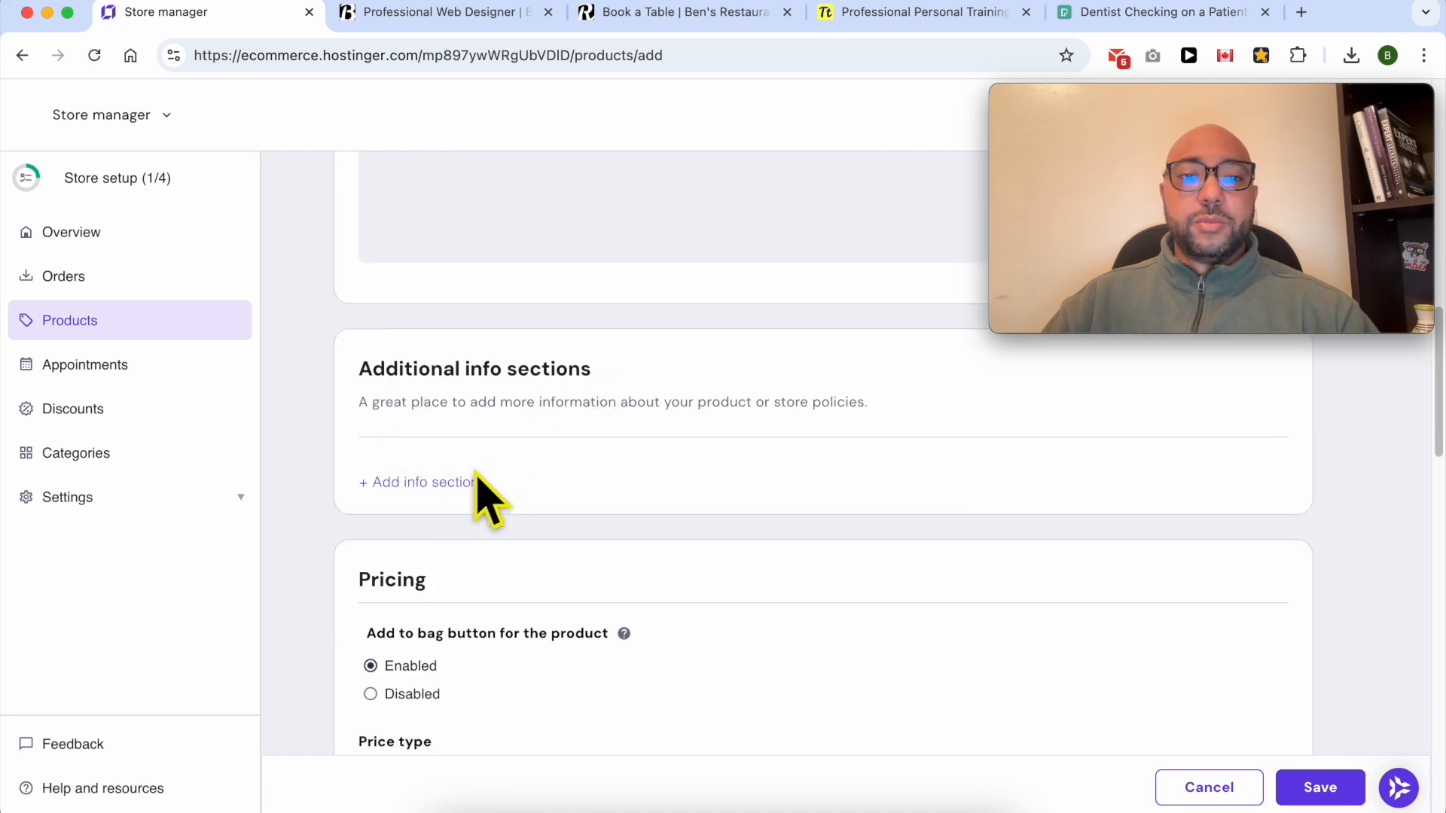
pyautogui.scroll(-1, 572, 444)
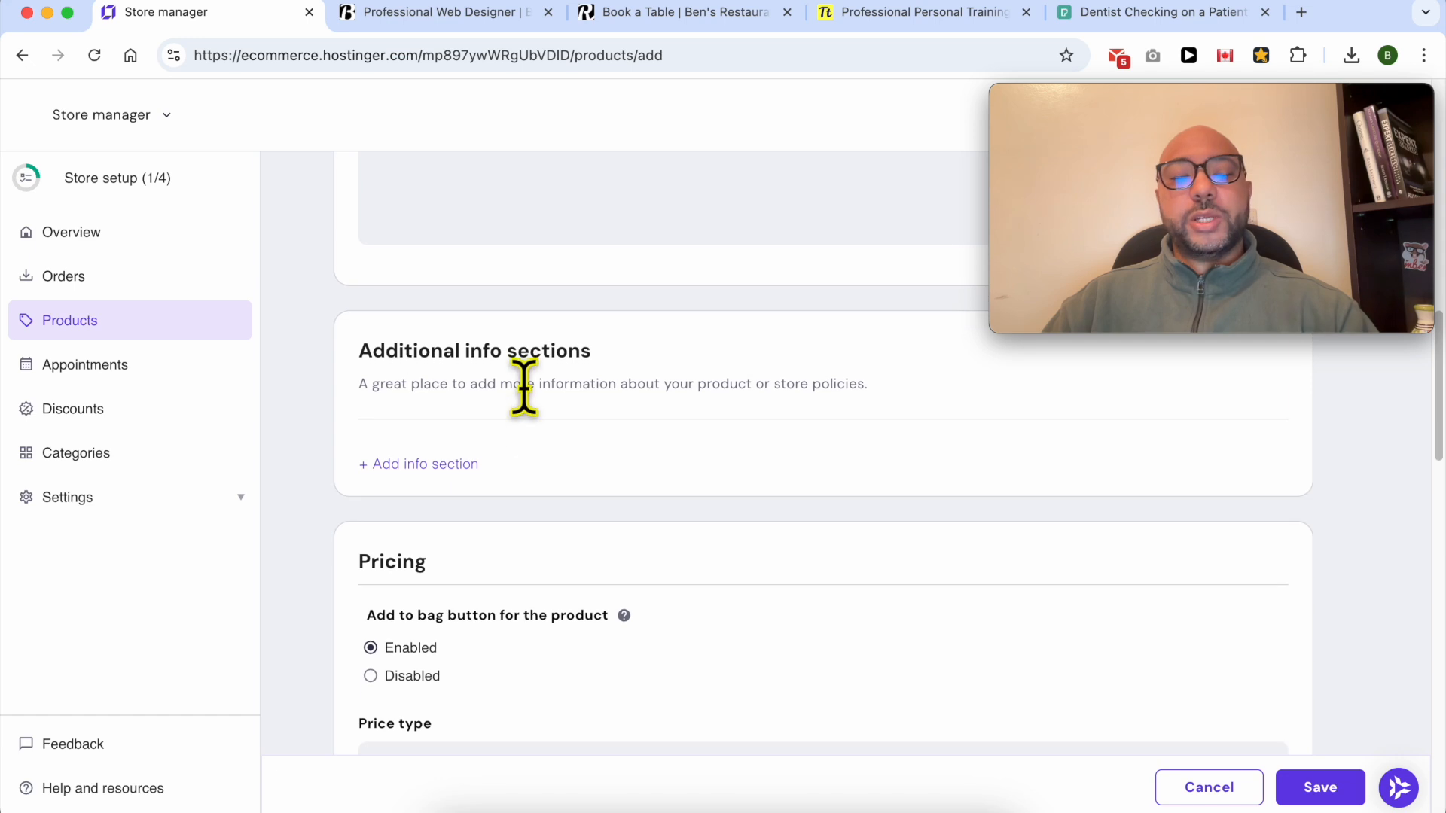
pyautogui.scroll(-3, 590, 485)
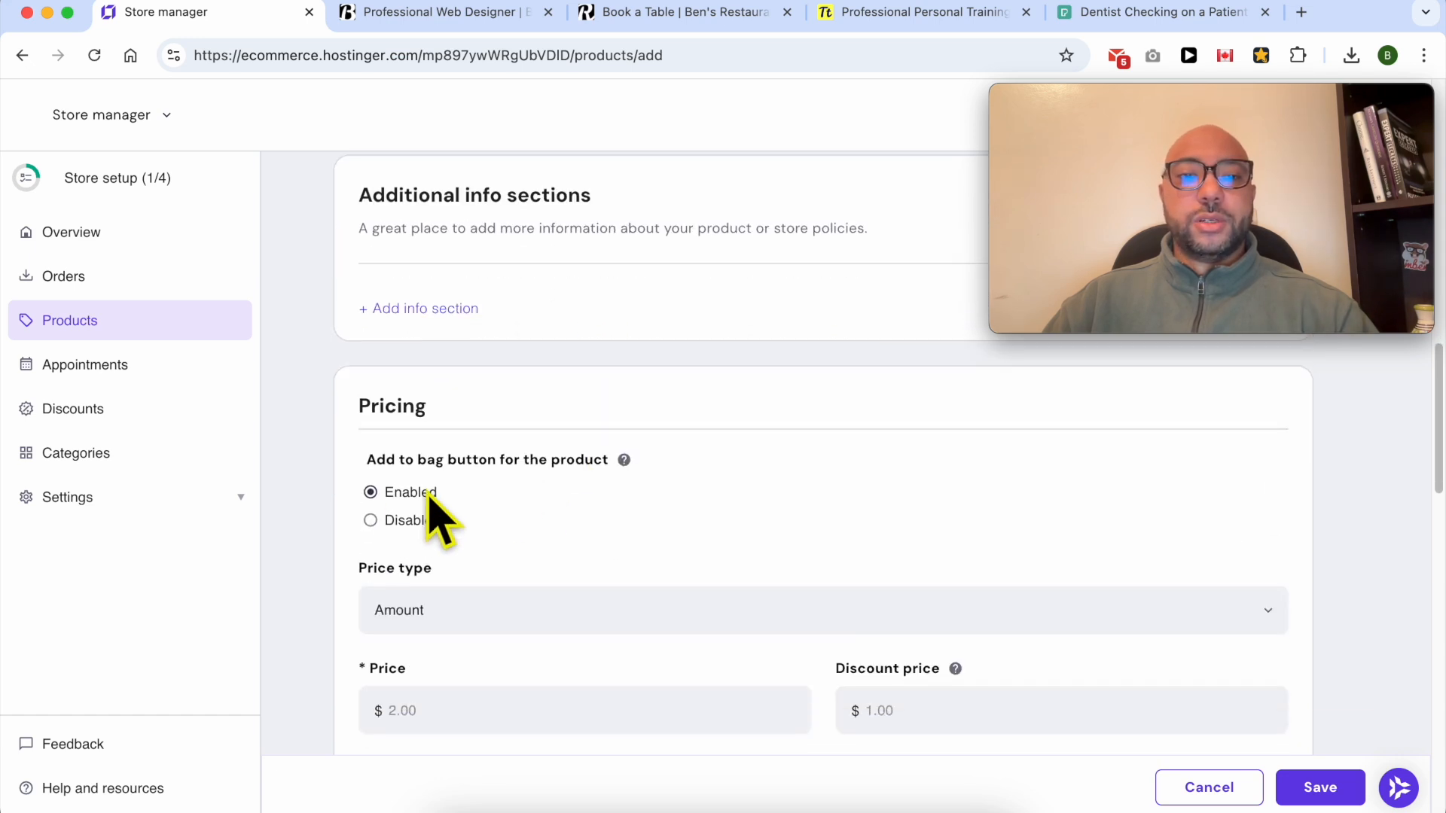
pyautogui.click(406, 598)
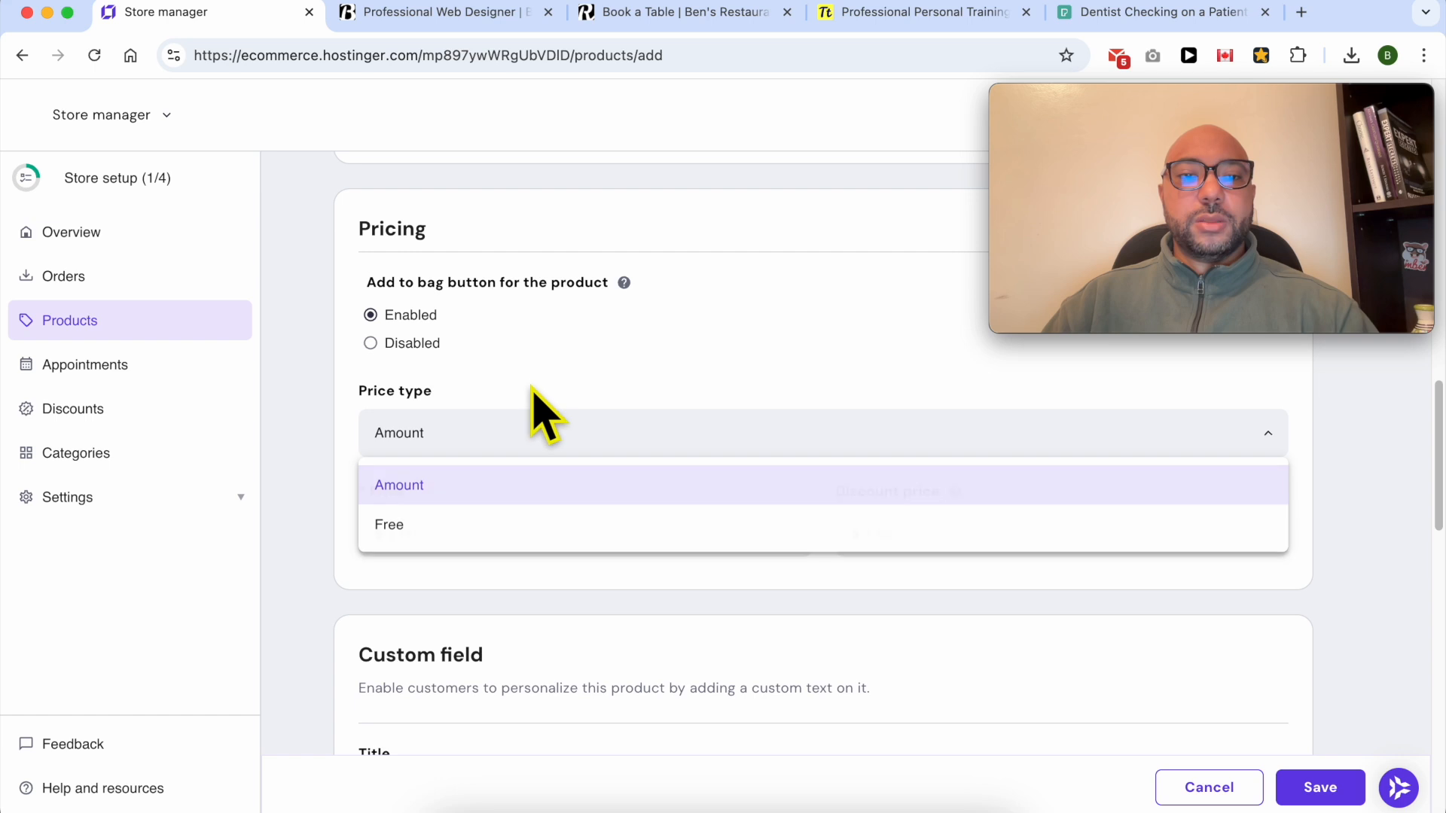
pyautogui.click(536, 431)
pyautogui.click(447, 530)
pyautogui.write('150')
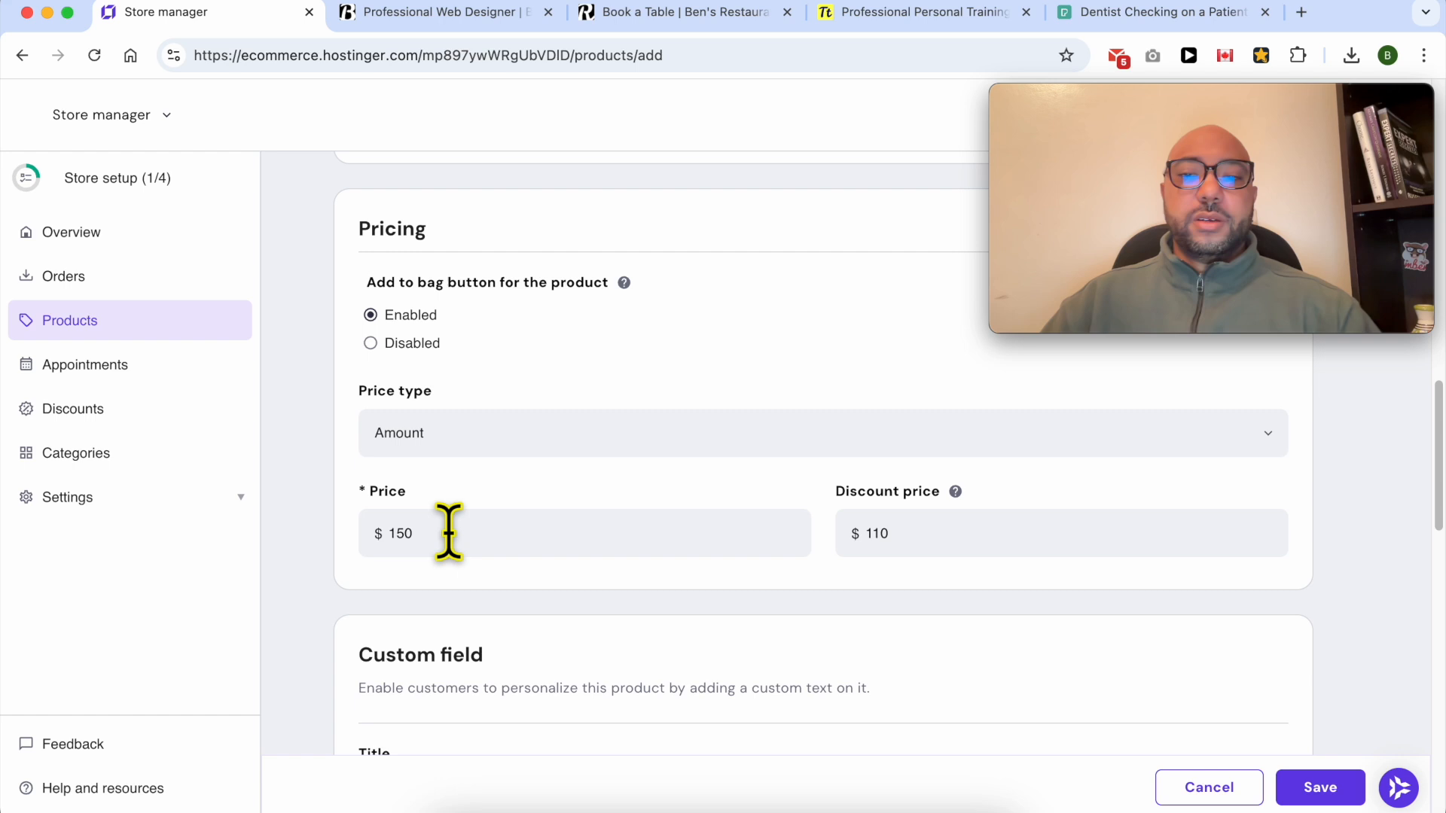
# Add a mandatory custom field titled "Age" and assign the appointment to Appointments Category.
pyautogui.scroll(-5, 496, 603)
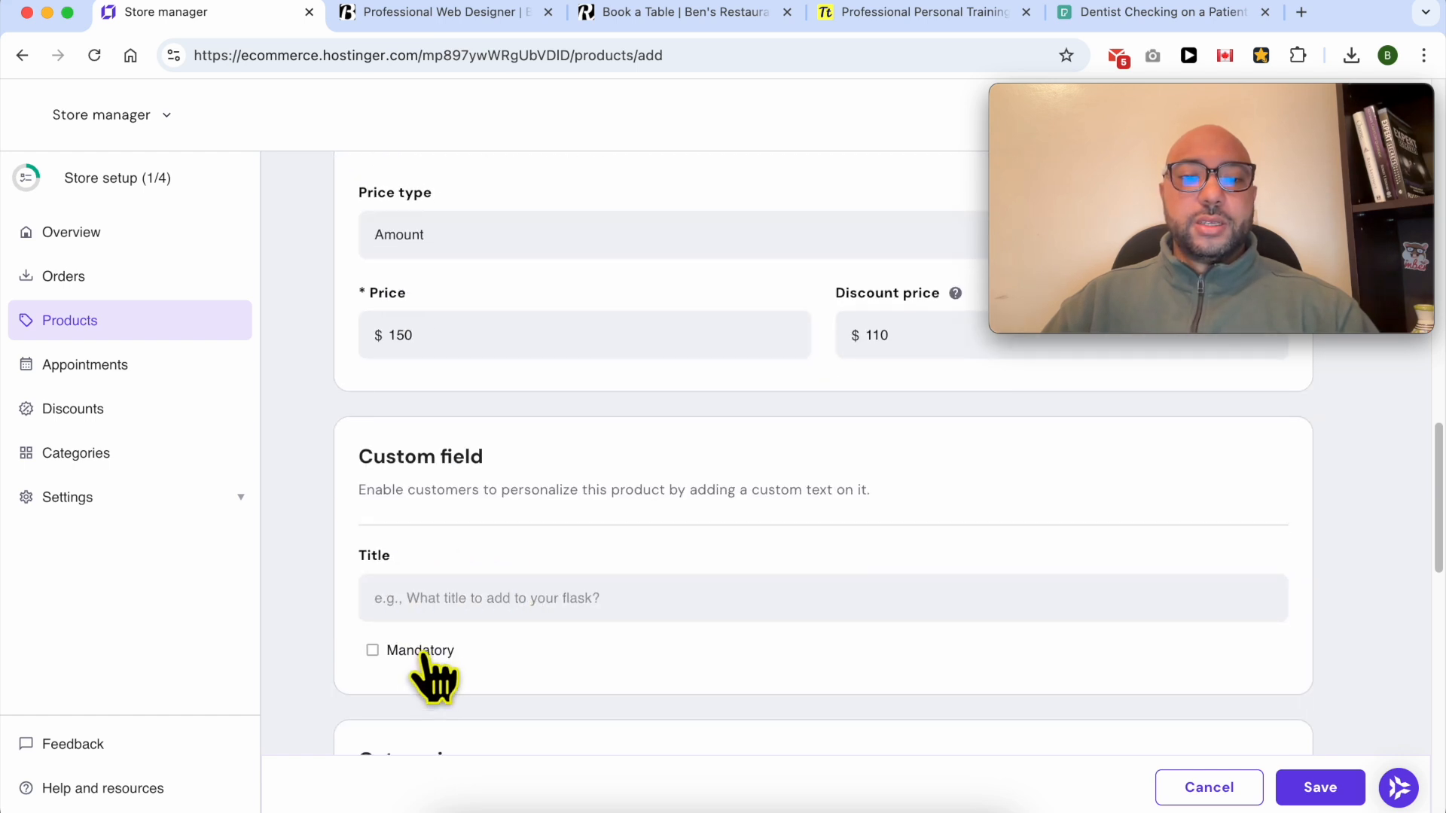
pyautogui.scroll(-6, 426, 682)
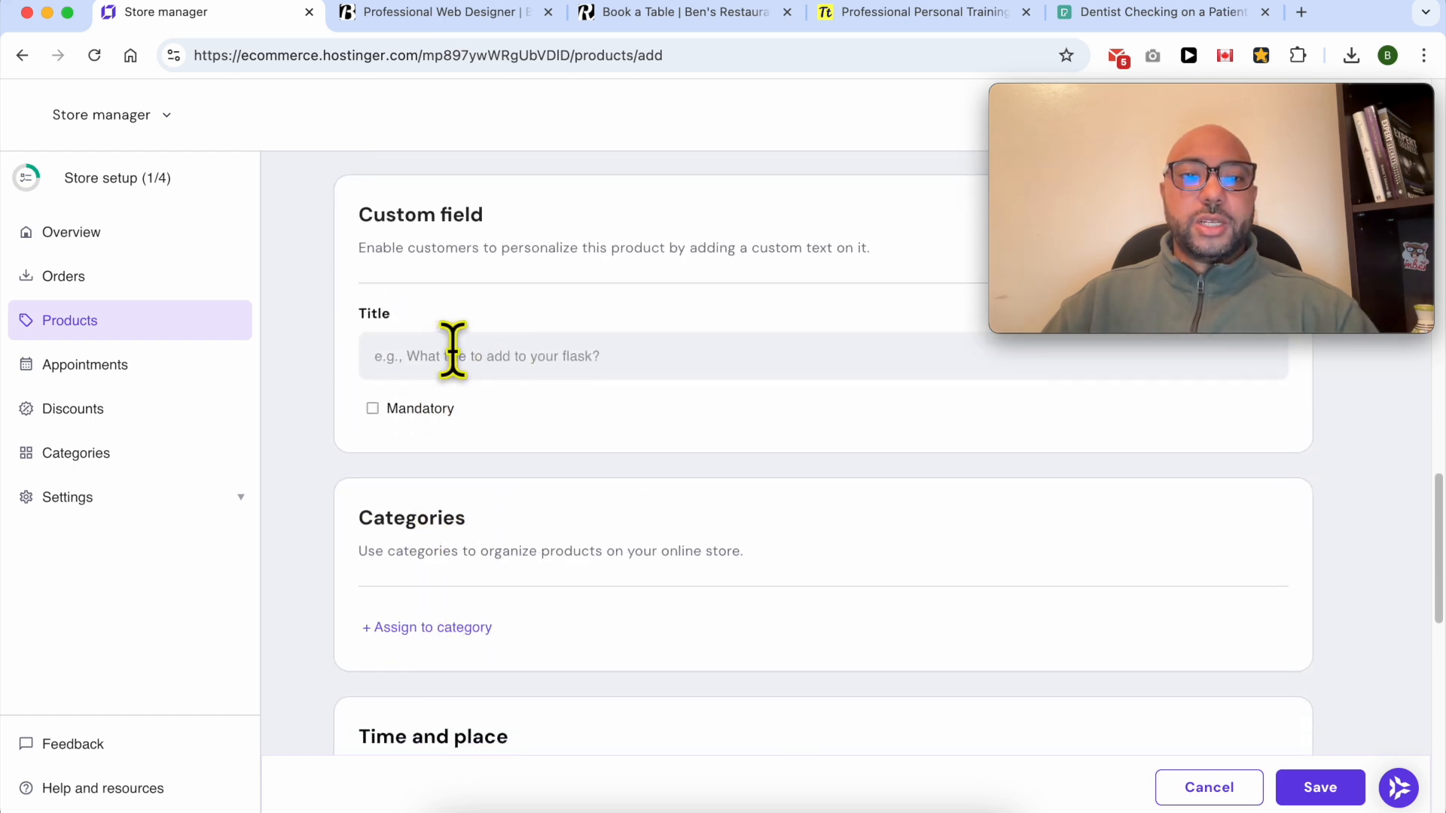
pyautogui.click(454, 354)
pyautogui.write('Age')
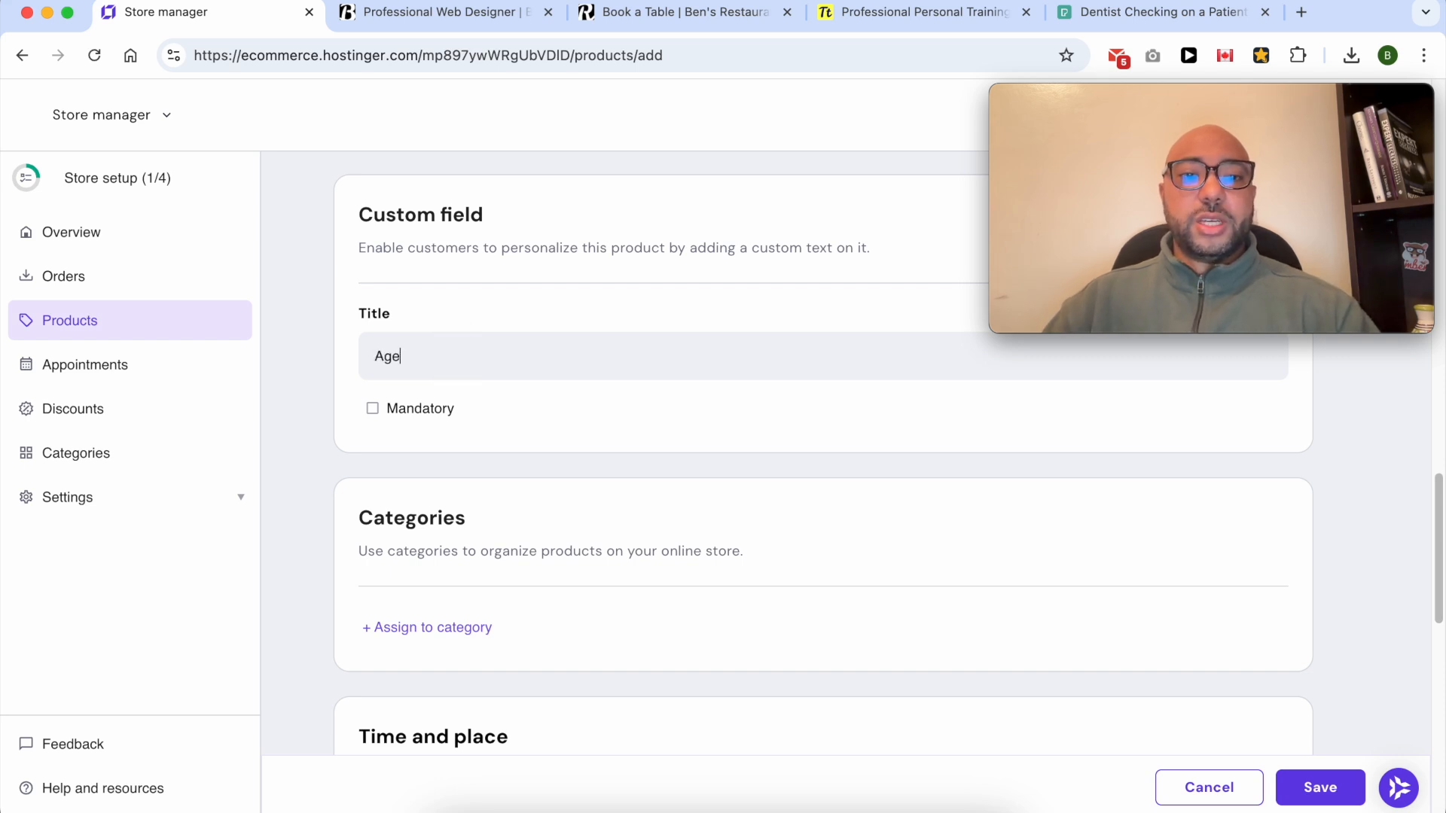
pyautogui.click(374, 409)
pyautogui.click(433, 627)
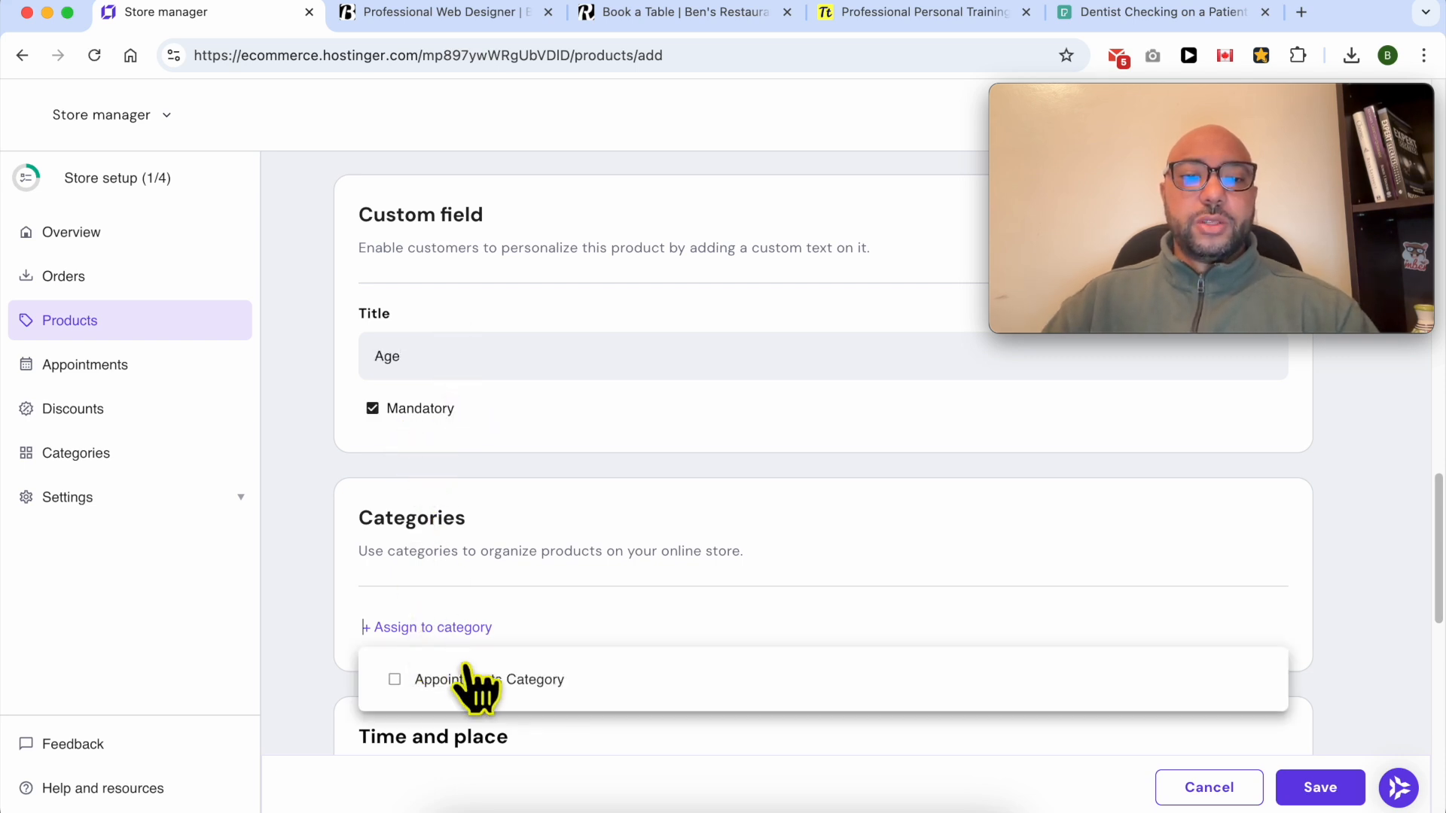
pyautogui.click(433, 680)
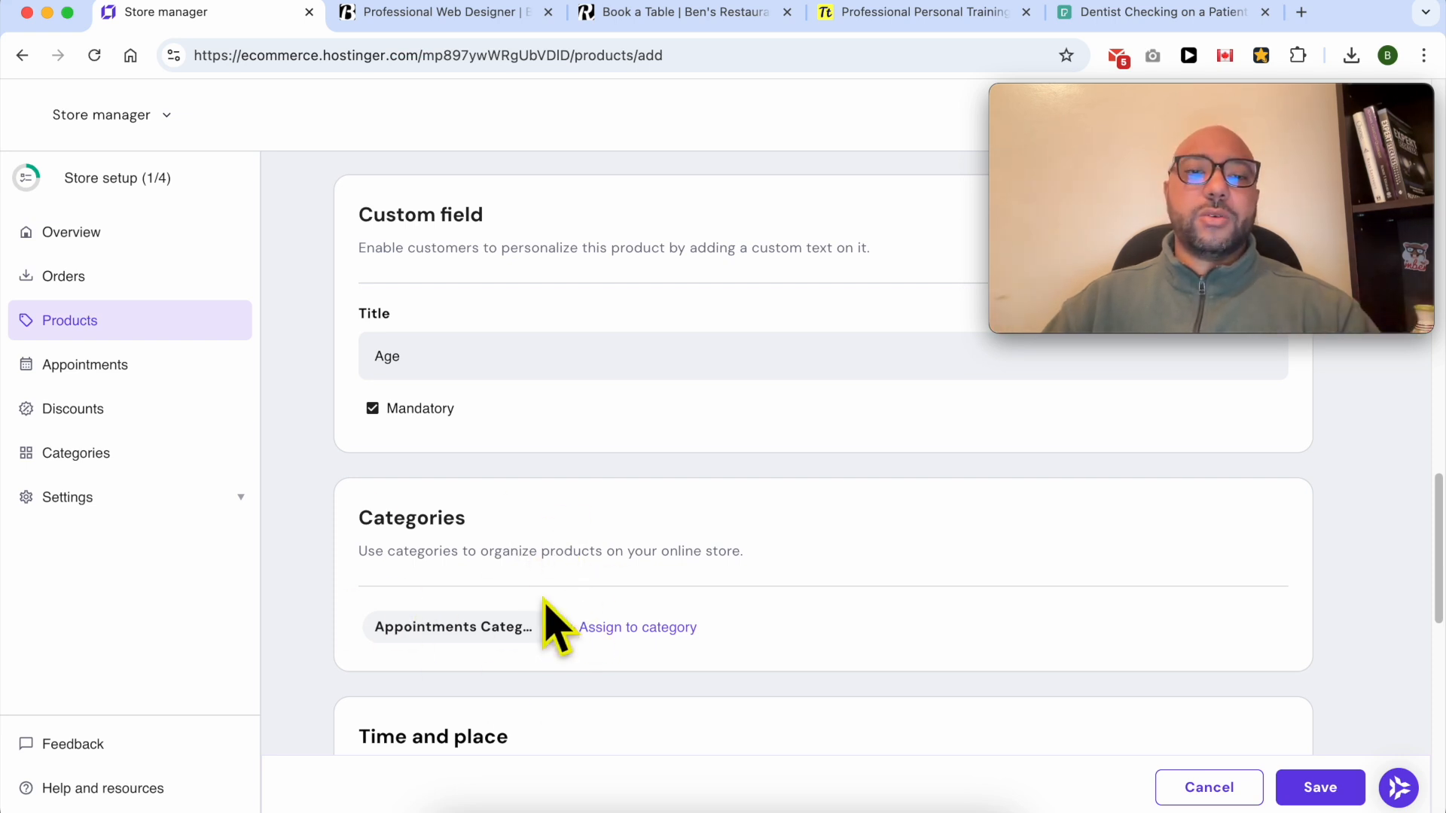
# Set the appointment's location to "My office" and its duration to 1 hour.
pyautogui.scroll(-4, 670, 599)
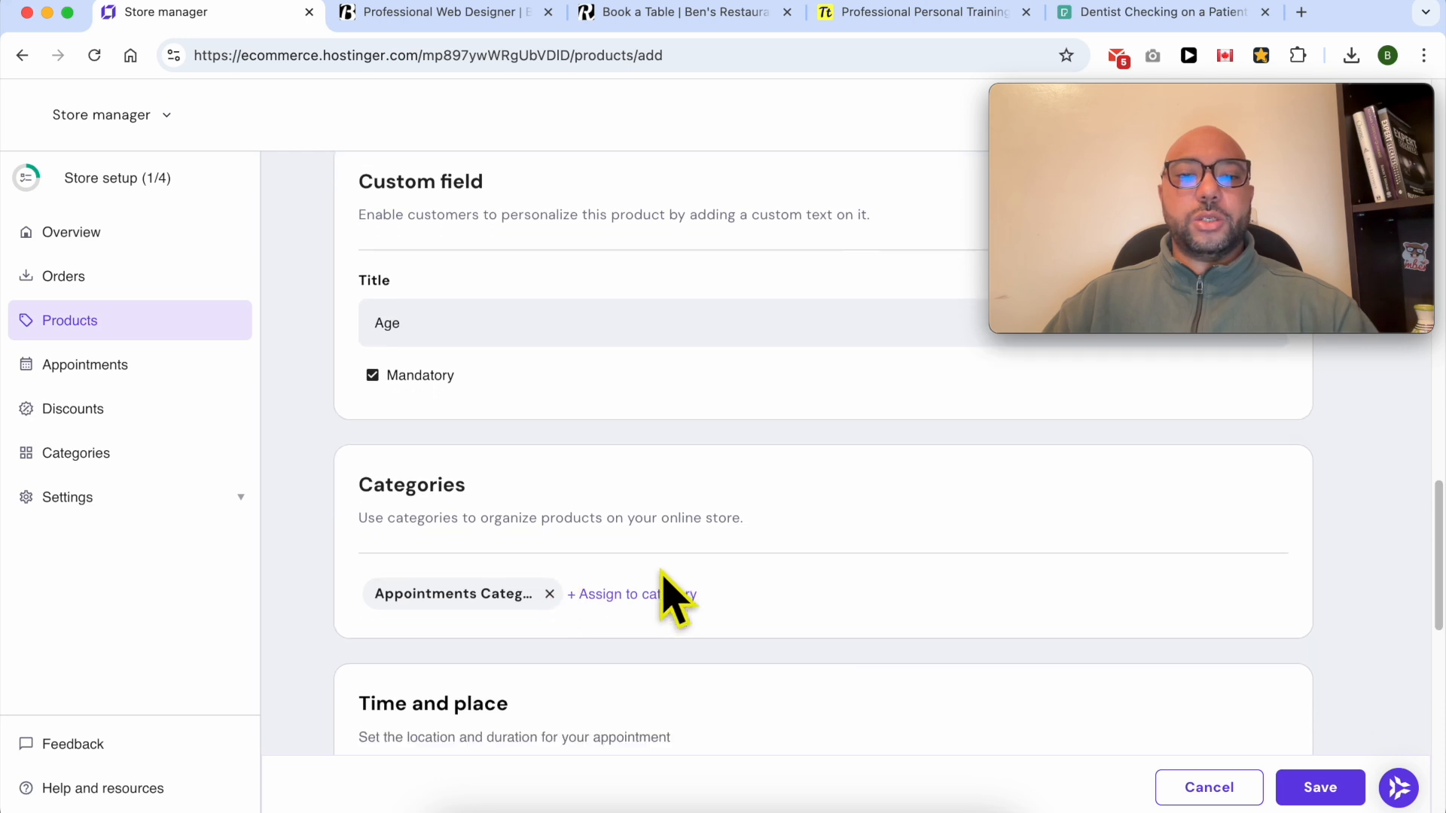
pyautogui.click(438, 605)
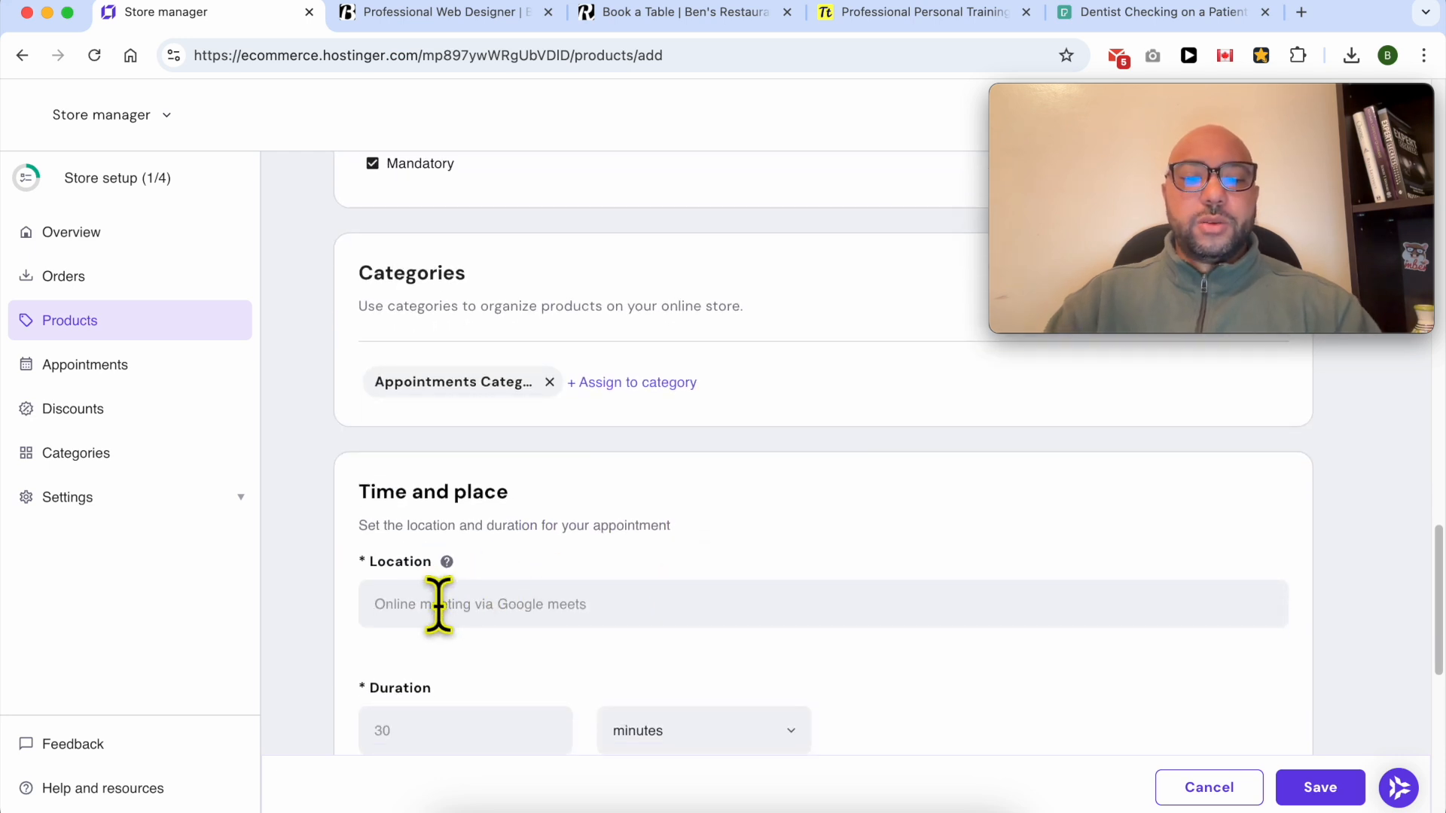
pyautogui.write('My office')
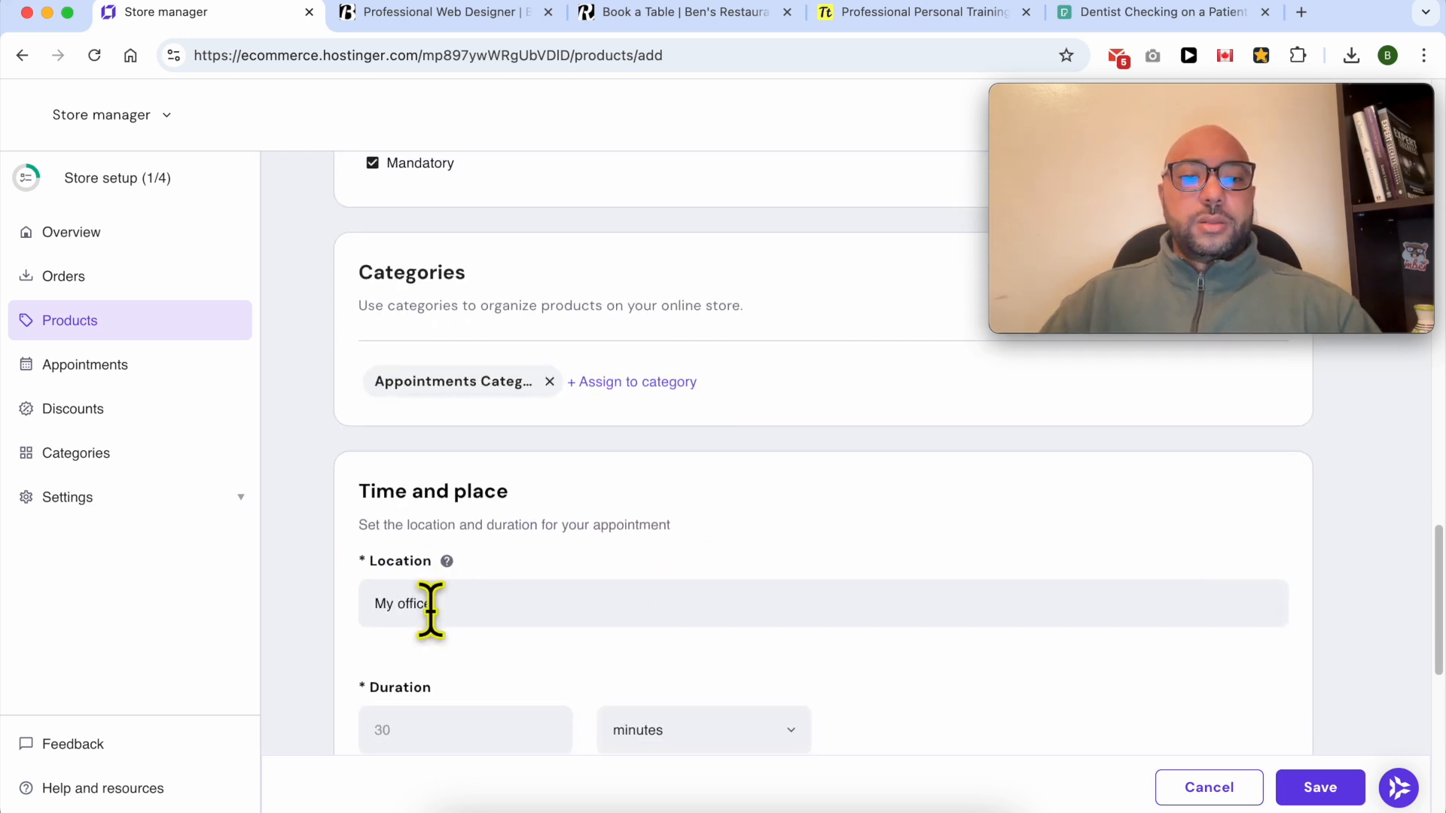
pyautogui.scroll(-5, 440, 606)
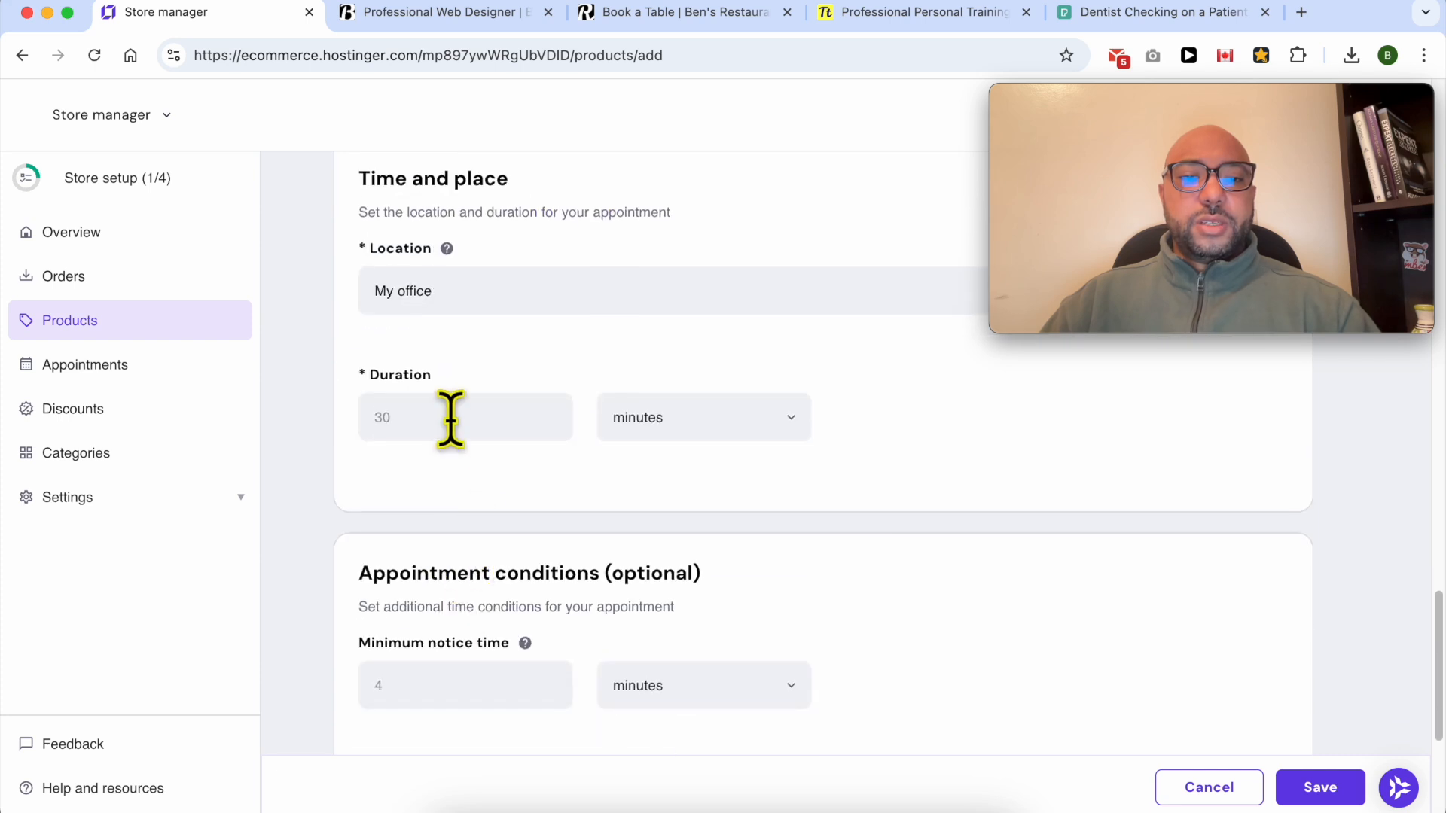
pyautogui.write('1')
pyautogui.click(668, 418)
pyautogui.click(673, 512)
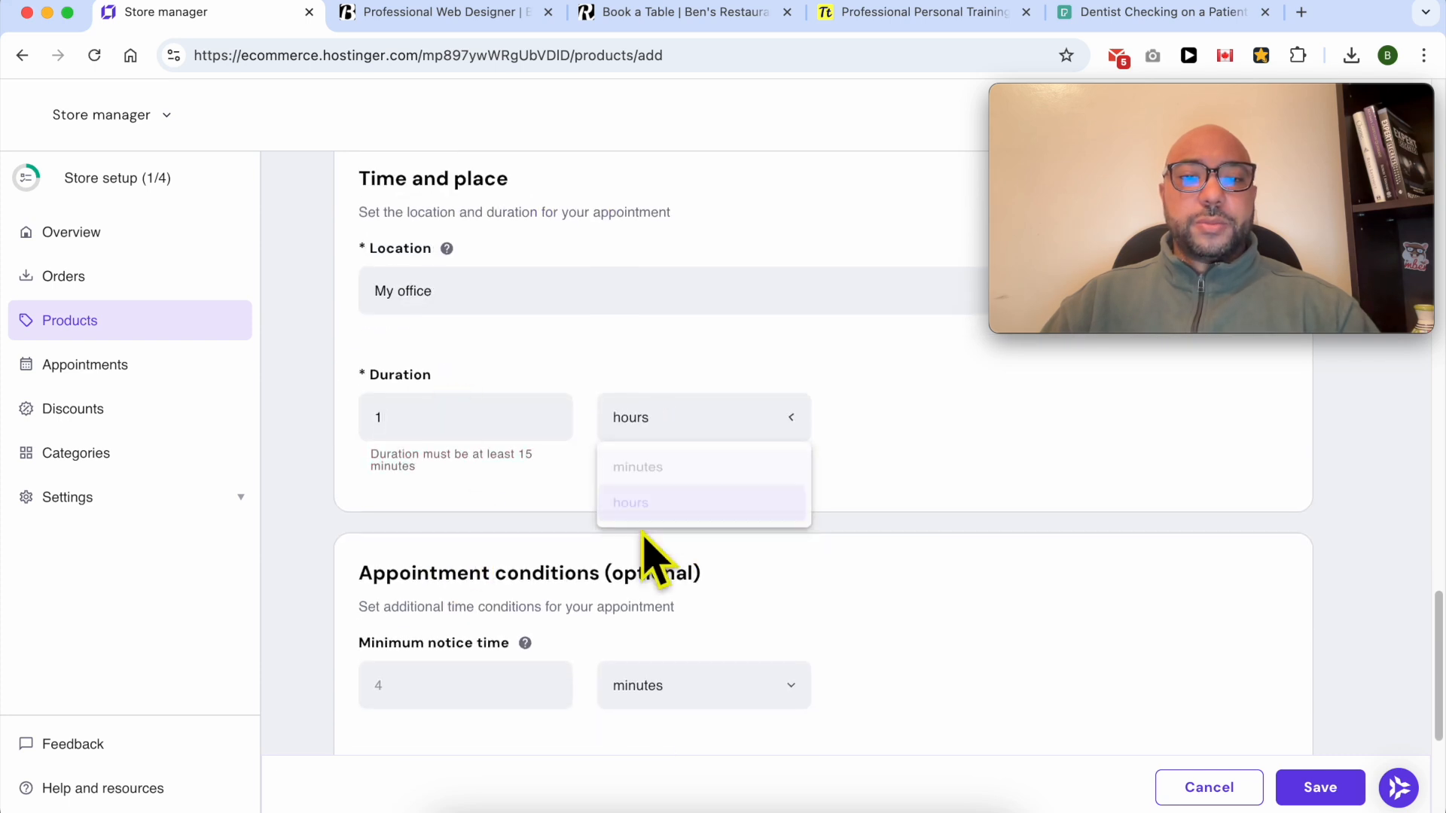
# Set the appointment's minimum notice time to 1 day and save the appointment.
pyautogui.scroll(-5, 464, 685)
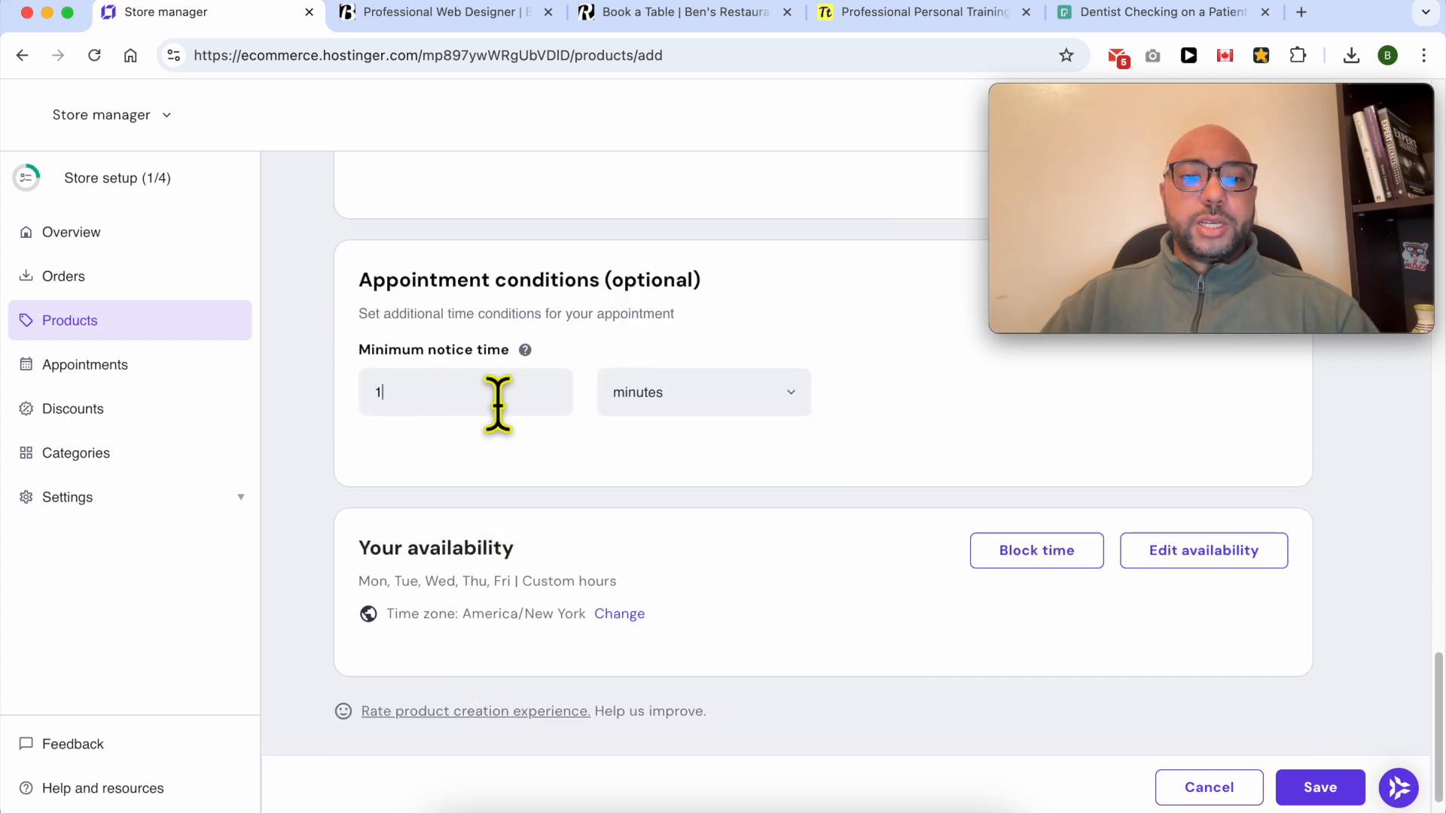
pyautogui.click(696, 395)
pyautogui.click(659, 525)
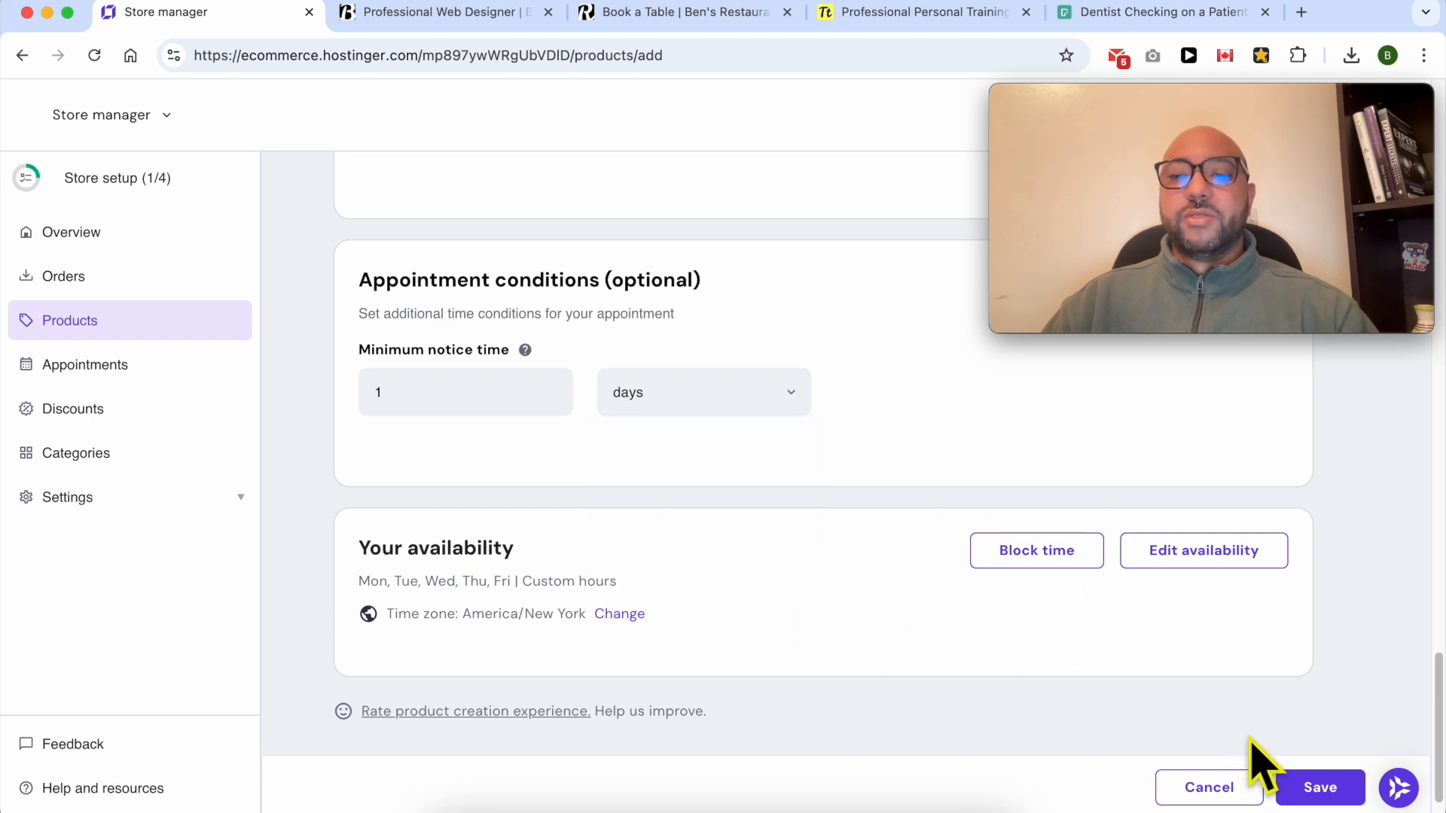
pyautogui.click(1321, 789)
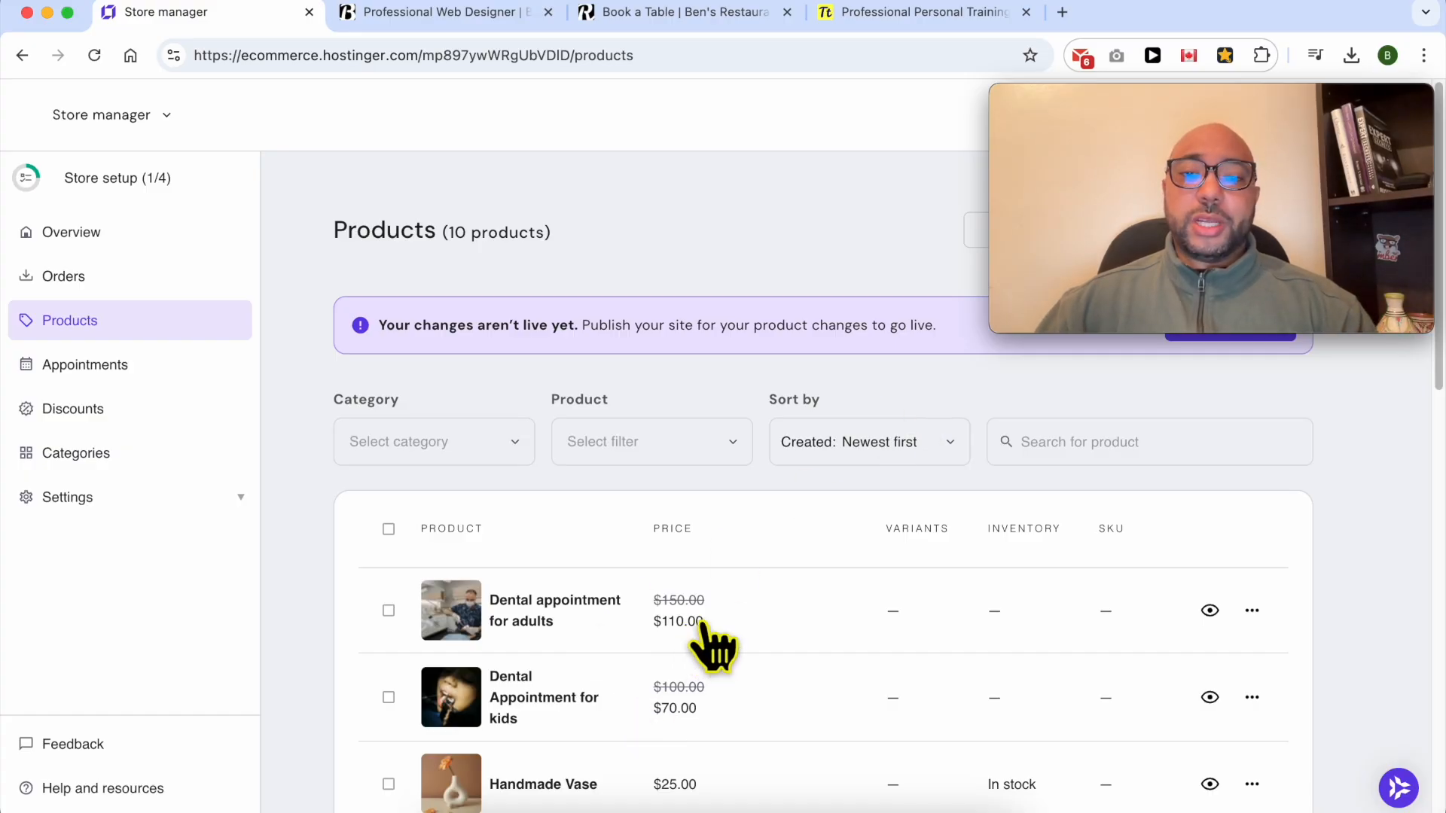
# Switch to the personal training website and examine how its home page presents the "Book your session" appointment section.
pyautogui.click(862, 14)
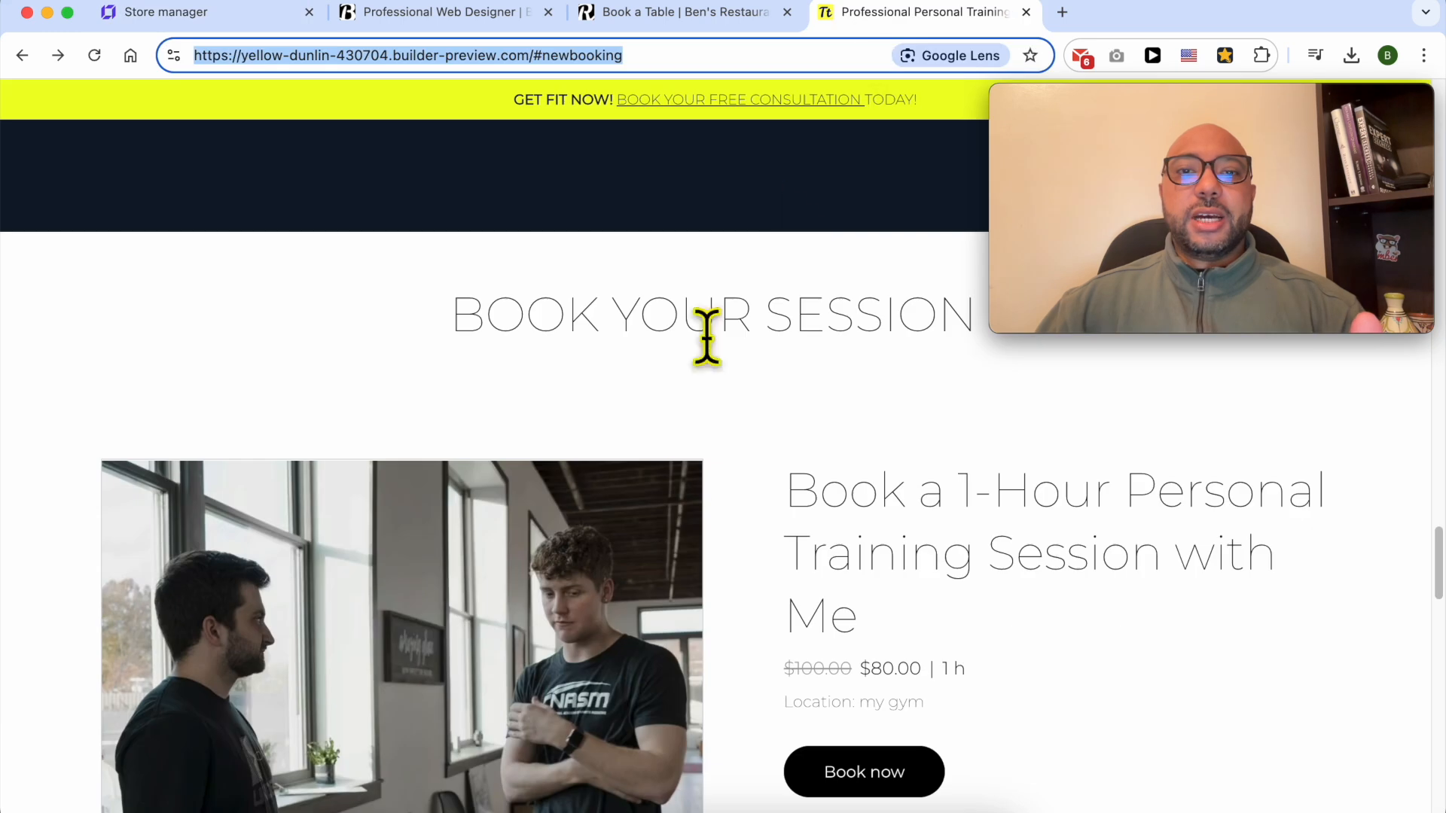
pyautogui.click(783, 331)
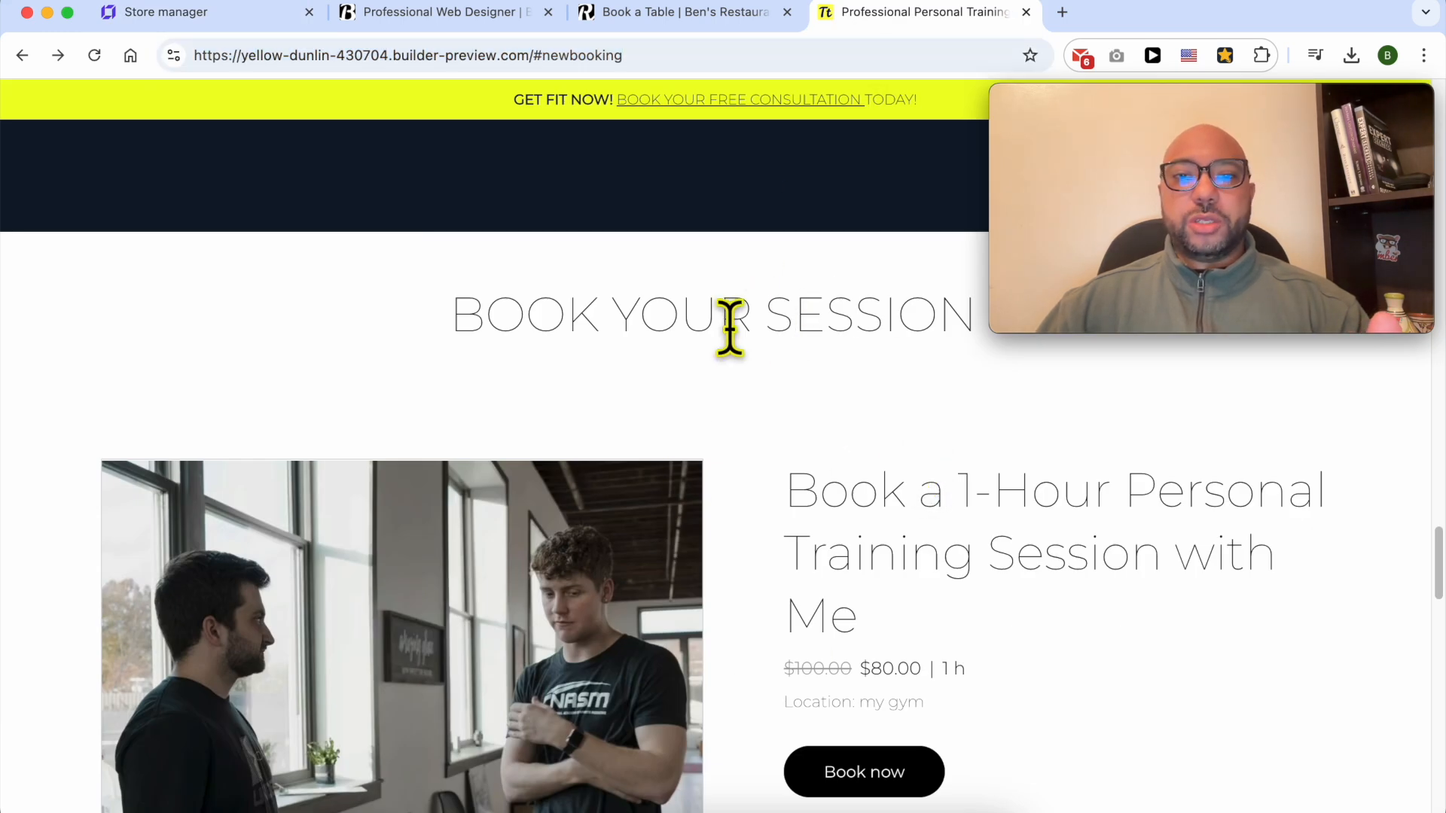
pyautogui.scroll(10, 790, 380)
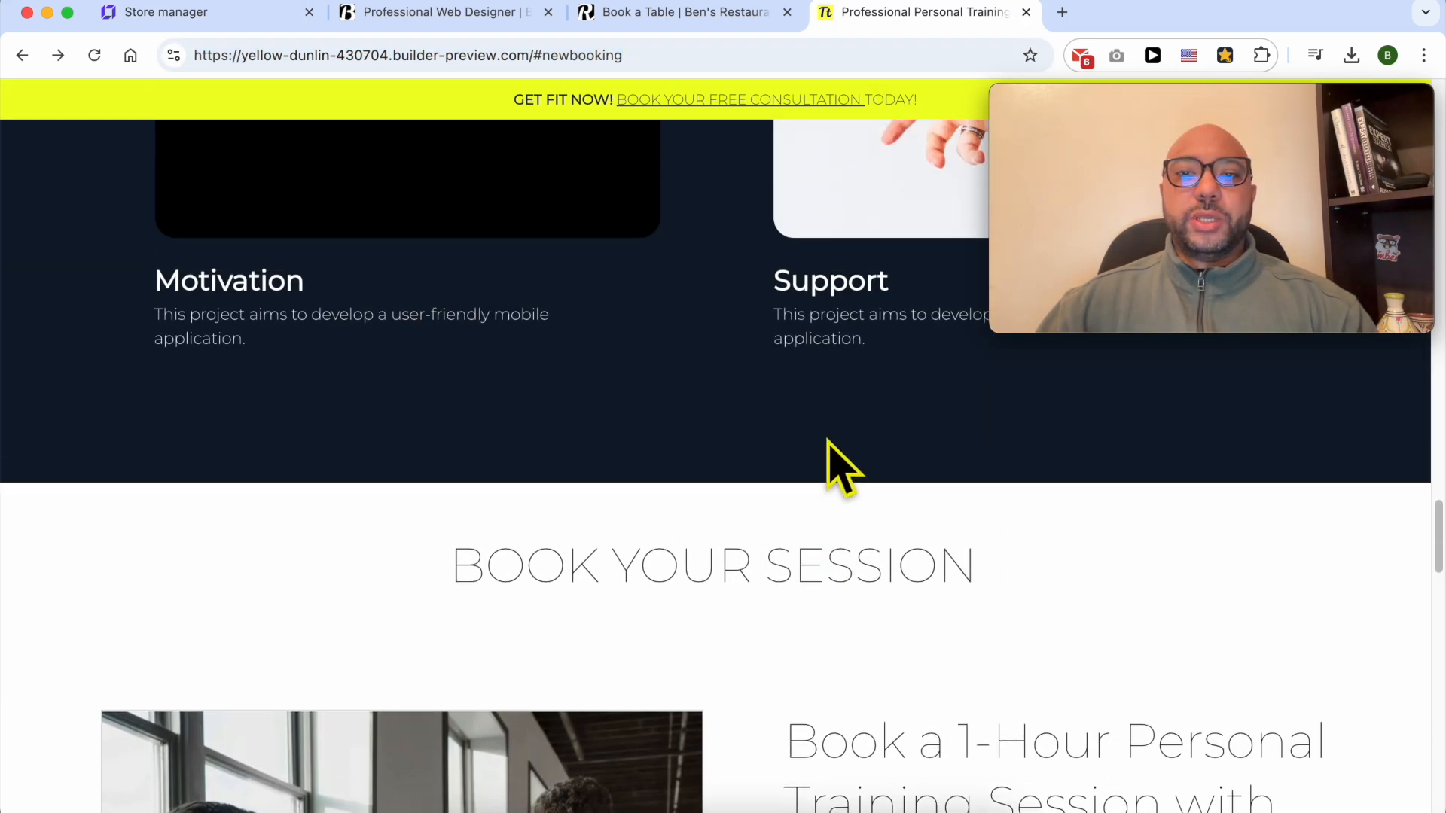
pyautogui.scroll(-13, 813, 494)
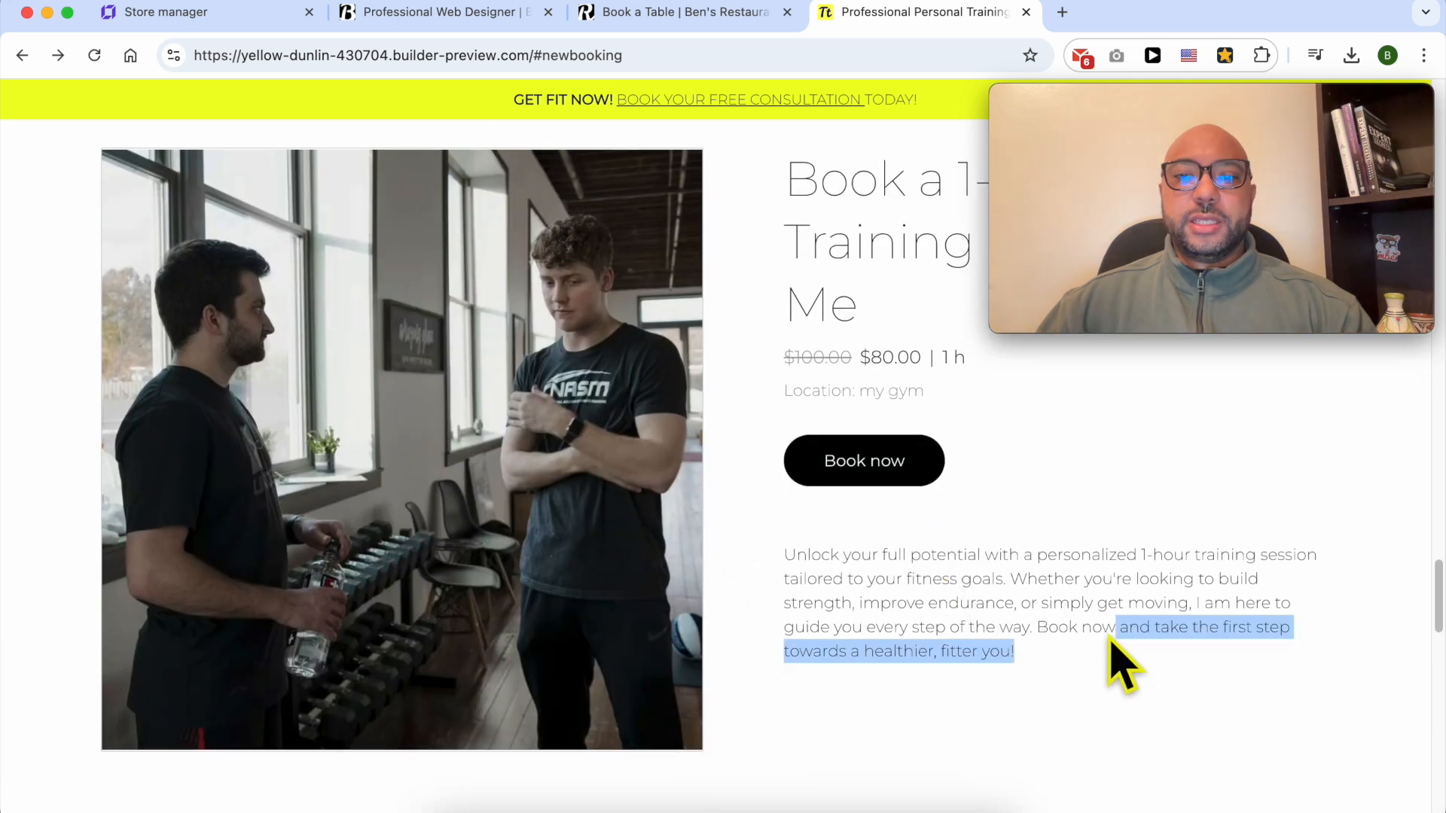
pyautogui.moveTo(1136, 668); pyautogui.dragTo(555, 274)
pyautogui.scroll(15, 701, 376)
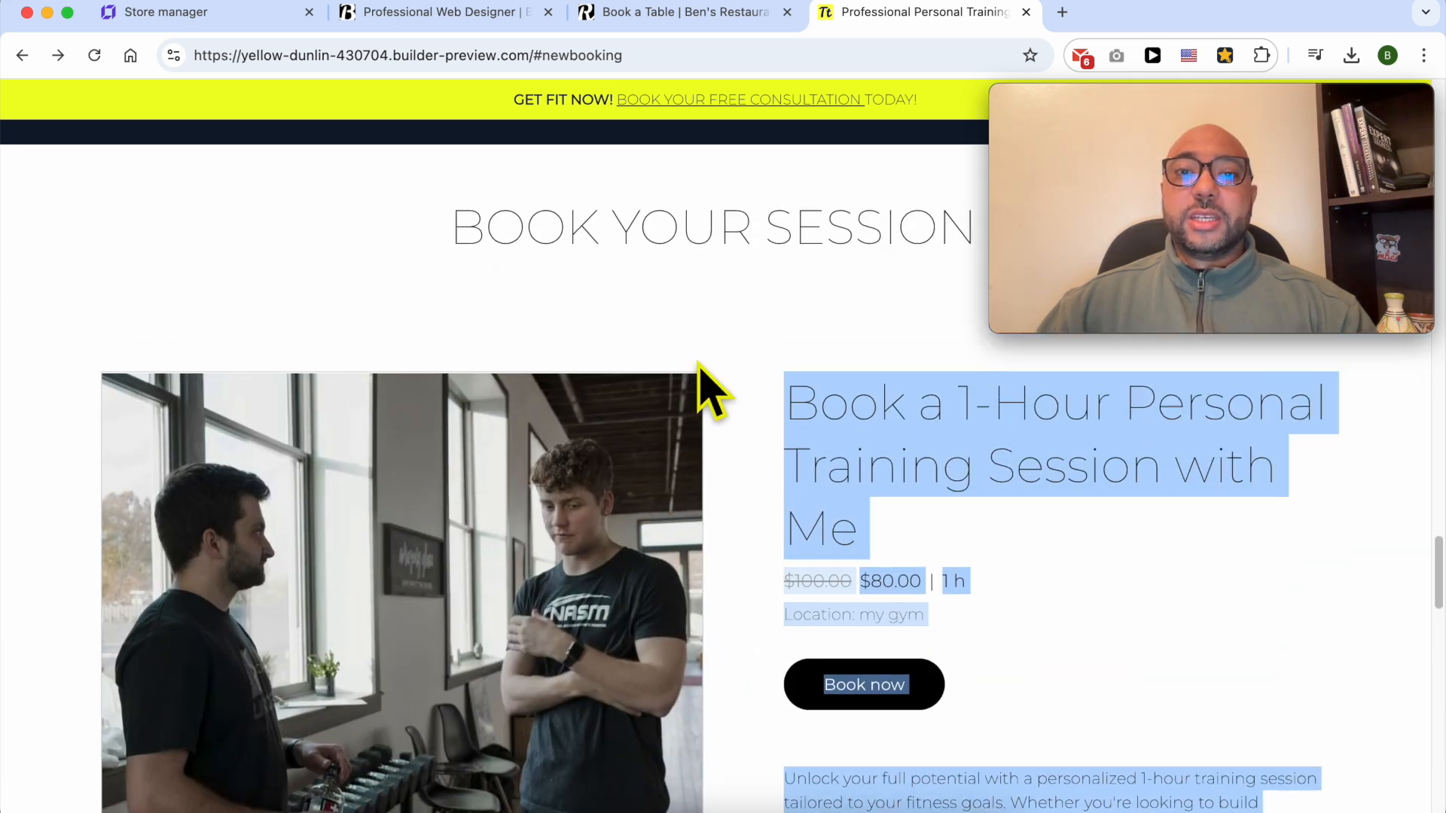
pyautogui.scroll(5, 704, 360)
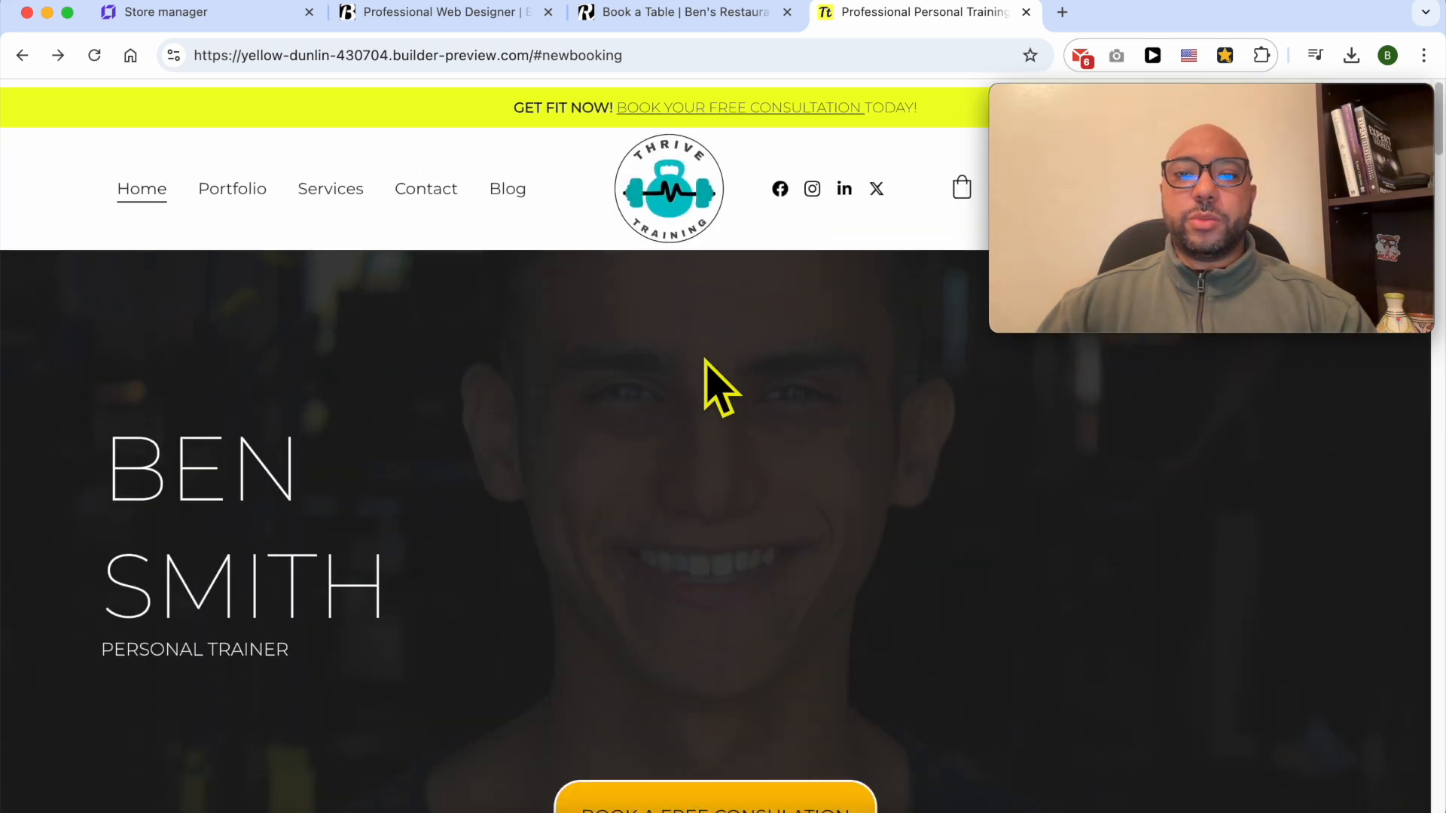
pyautogui.scroll(-15, 704, 360)
pyautogui.scroll(-10, 708, 362)
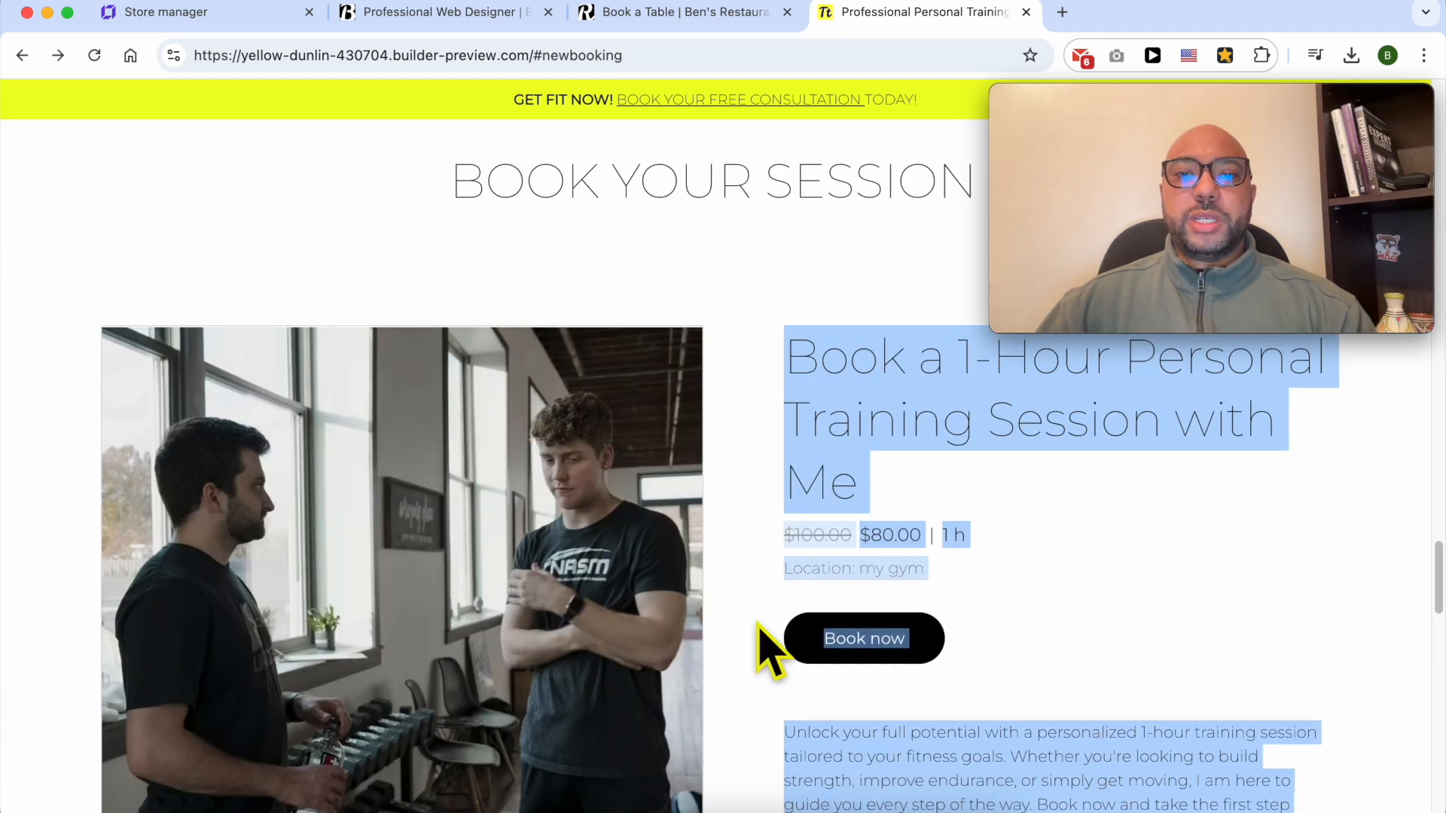
pyautogui.doubleClick(789, 399)
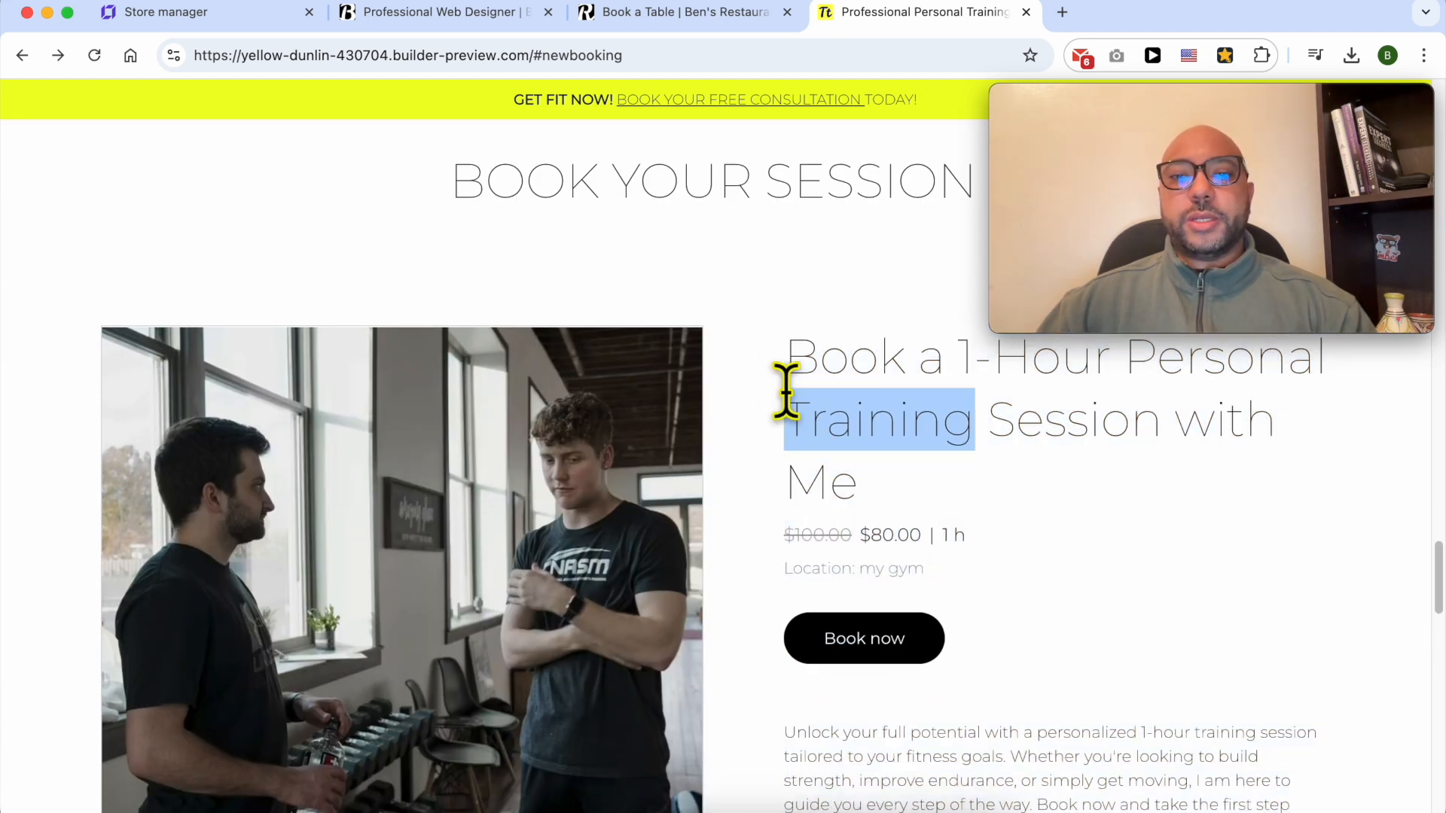
# Return to the store manager, open the website for editing, and add a Single product online store section just above the footer.
pyautogui.click(242, 13)
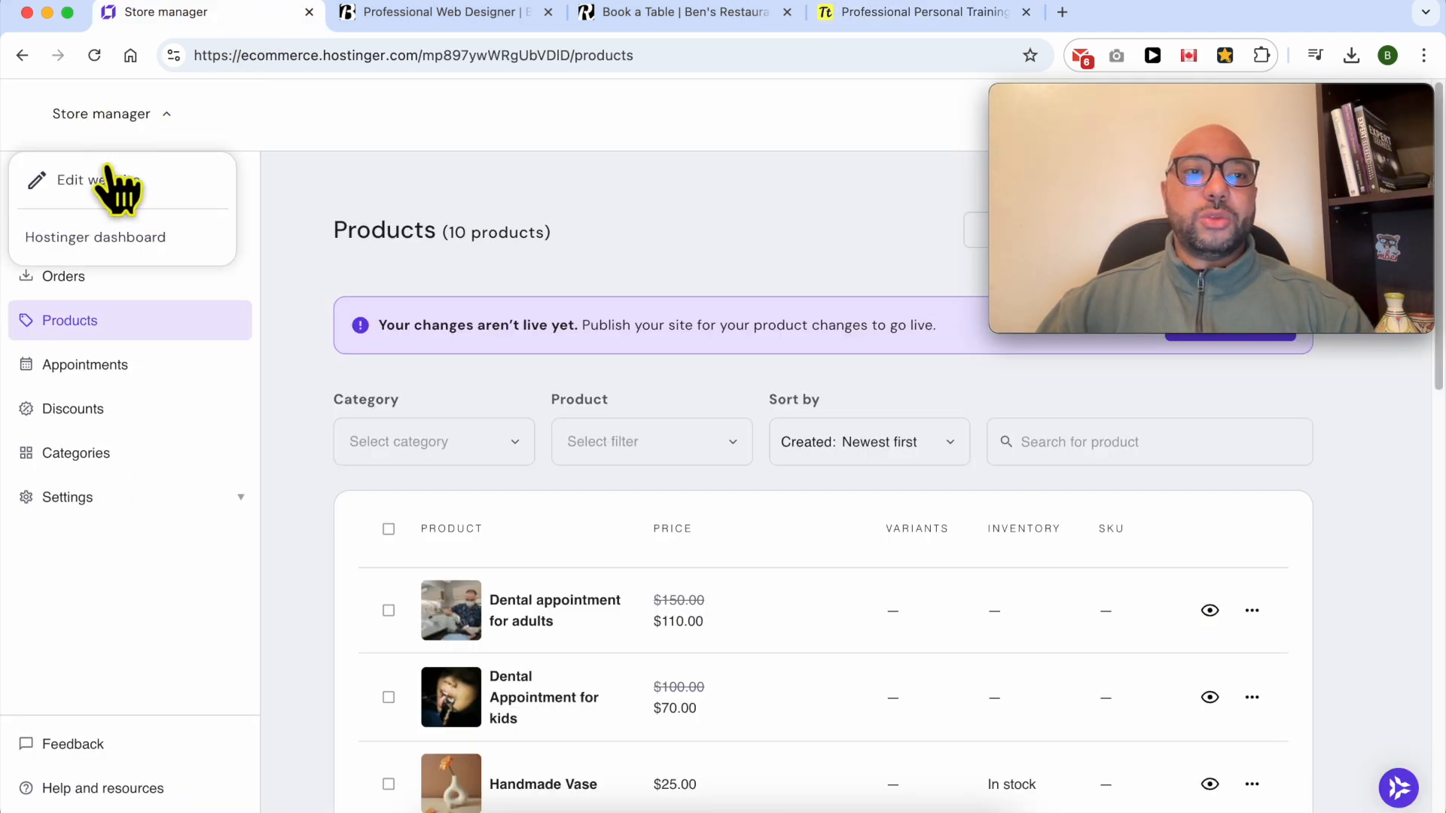
pyautogui.click(113, 182)
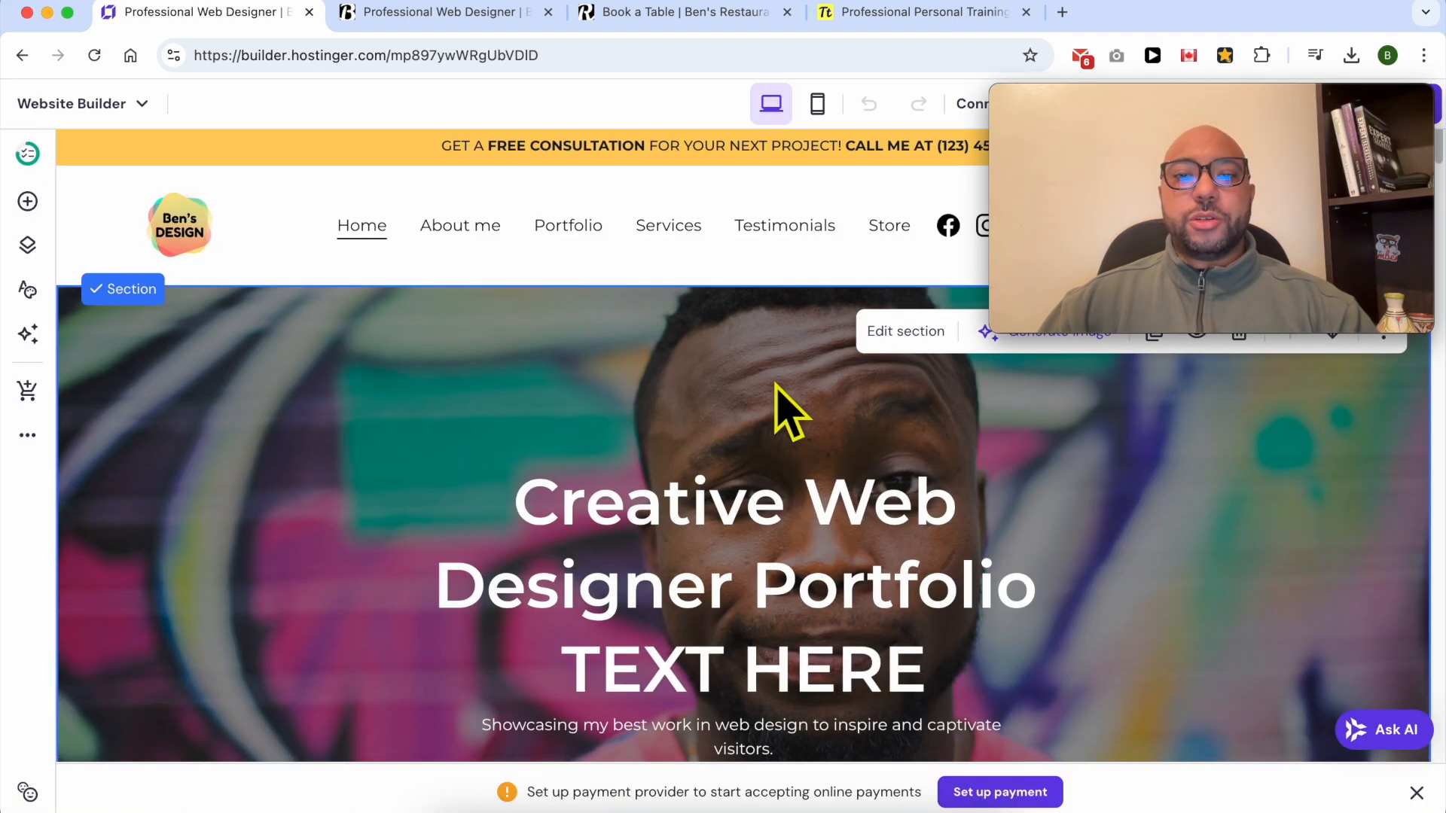
pyautogui.scroll(-15, 779, 406)
pyautogui.scroll(-20, 774, 380)
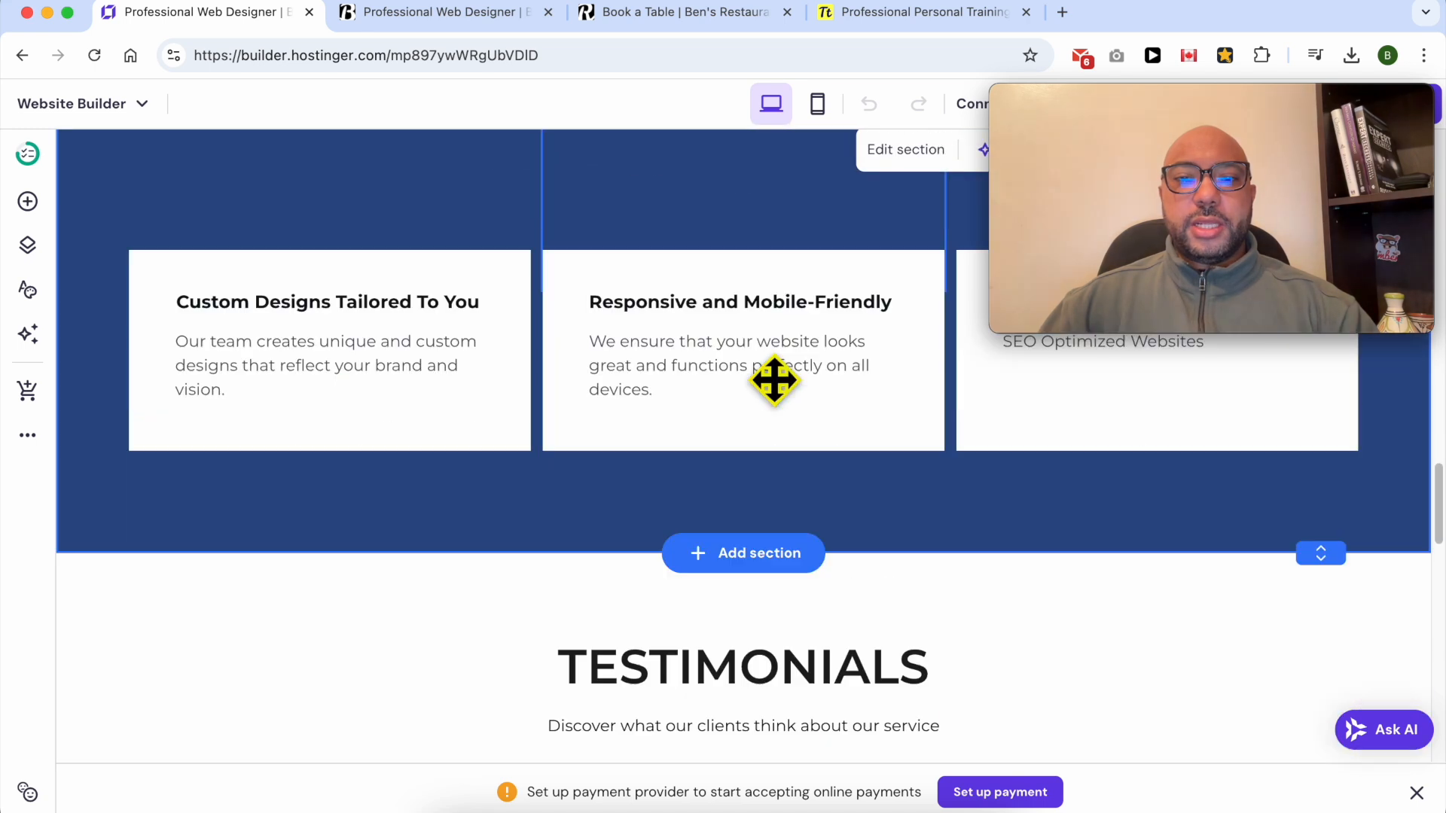
pyautogui.scroll(3, 783, 411)
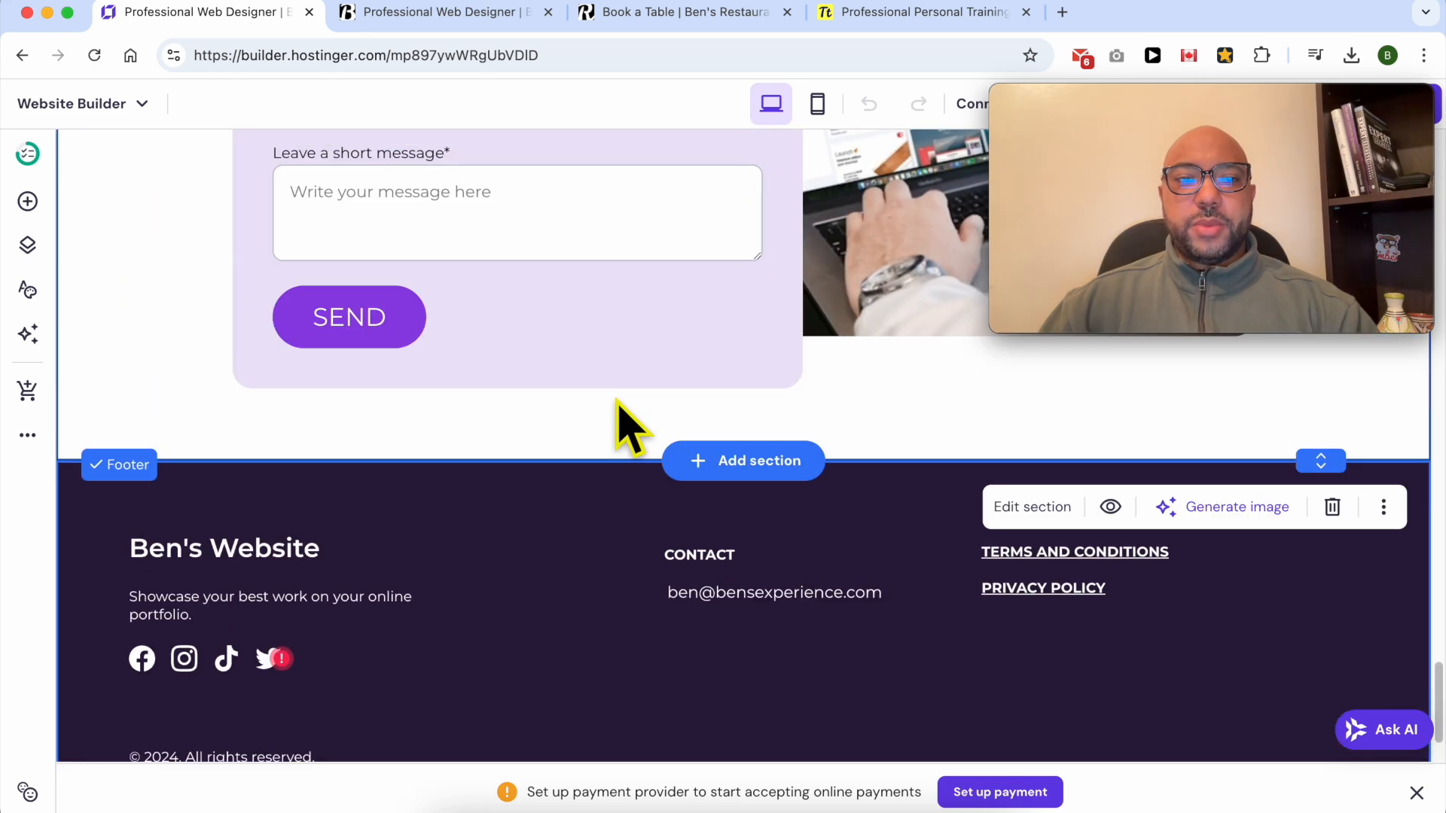
pyautogui.moveTo(721, 570)
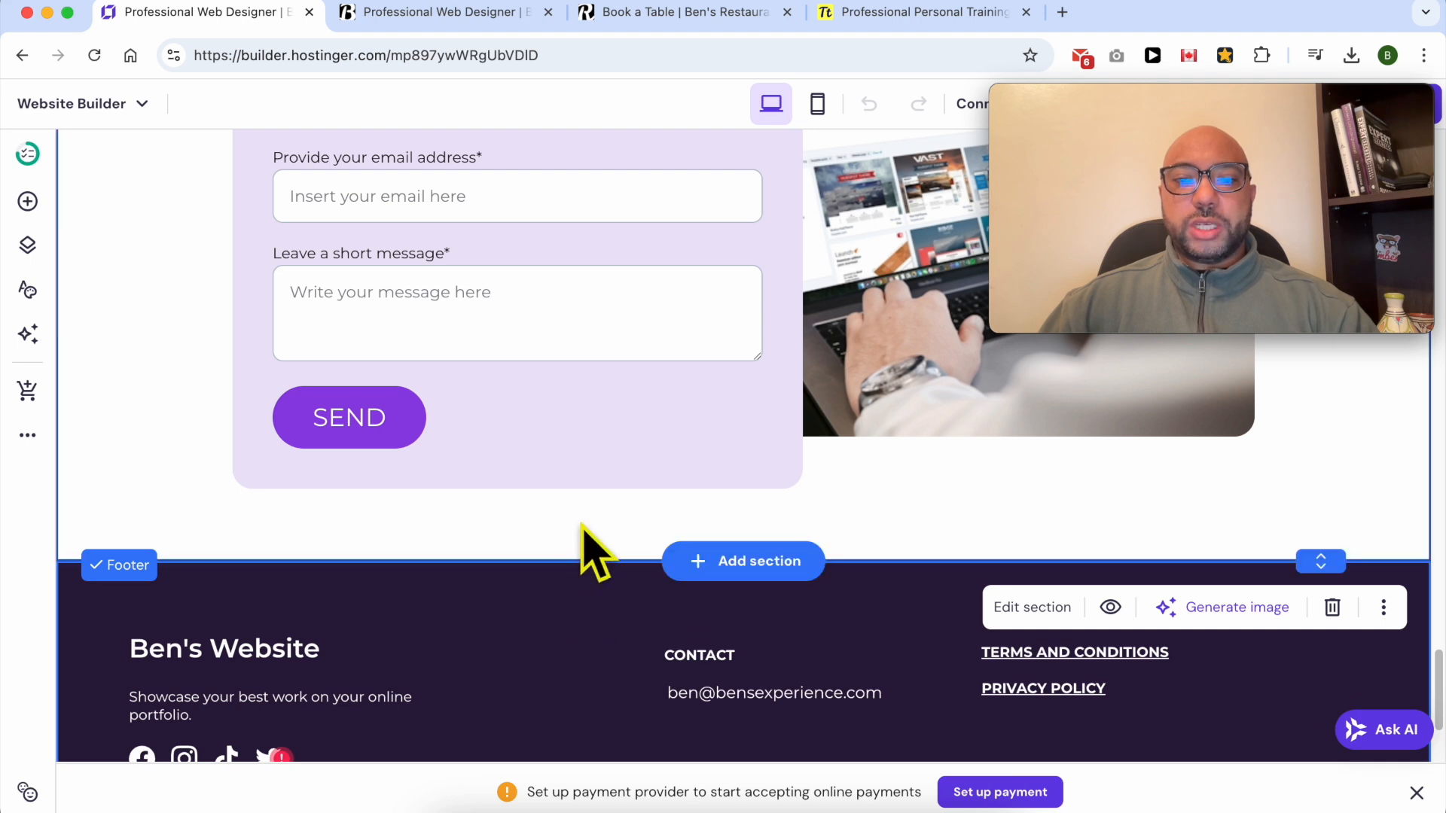
pyautogui.click(767, 579)
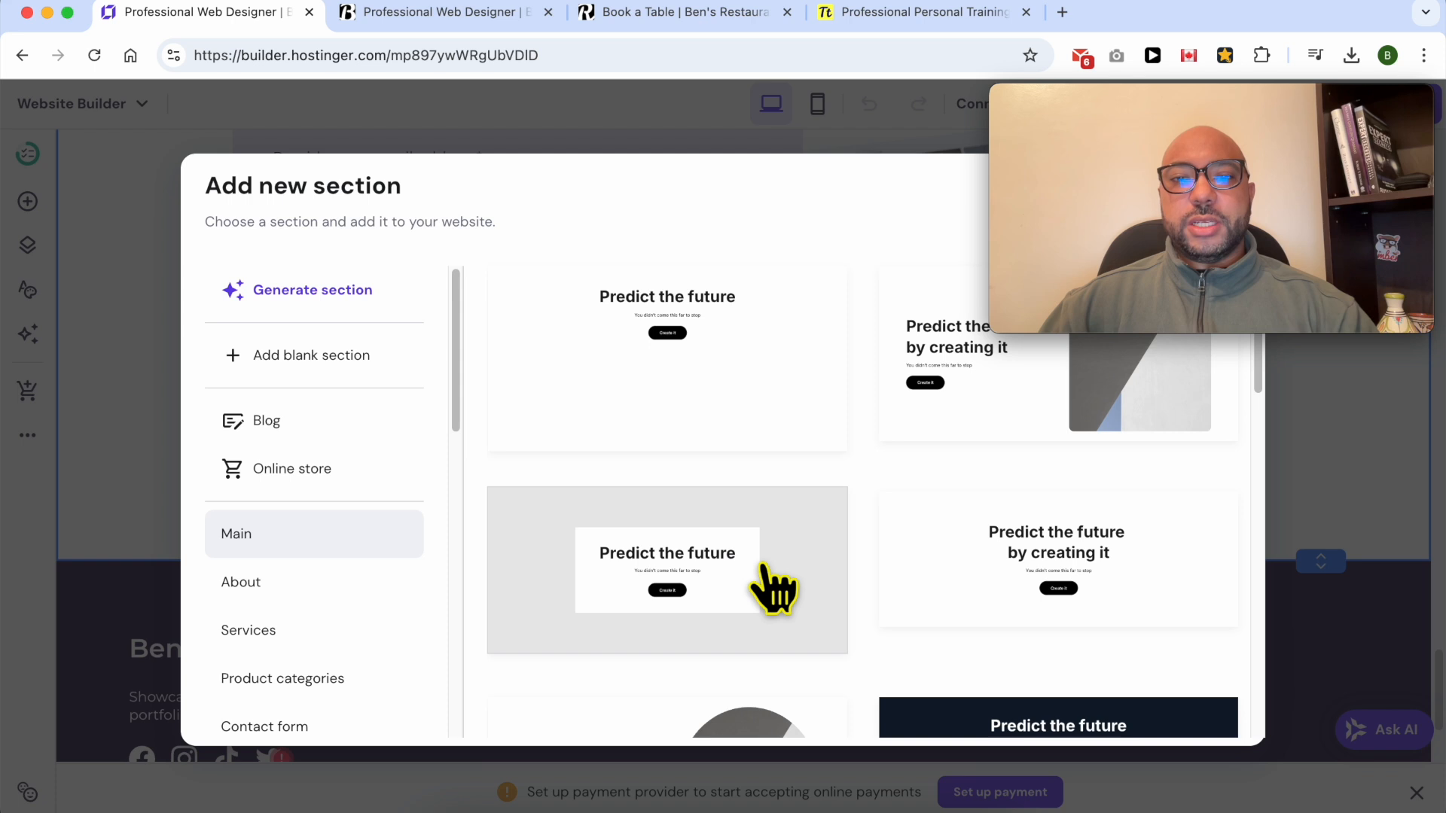
pyautogui.click(331, 473)
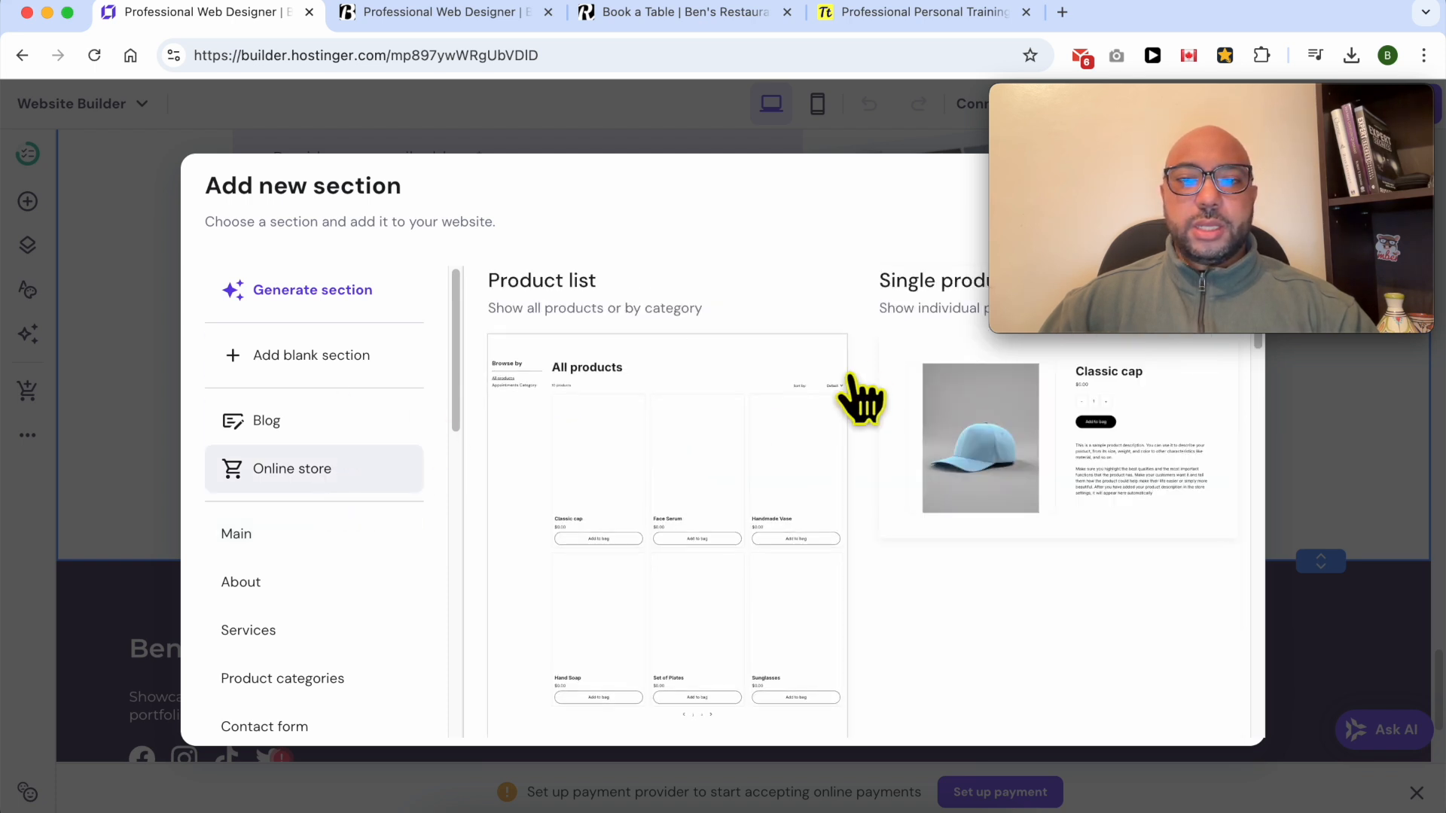
pyautogui.moveTo(1099, 102); pyautogui.dragTo(1100, 587)
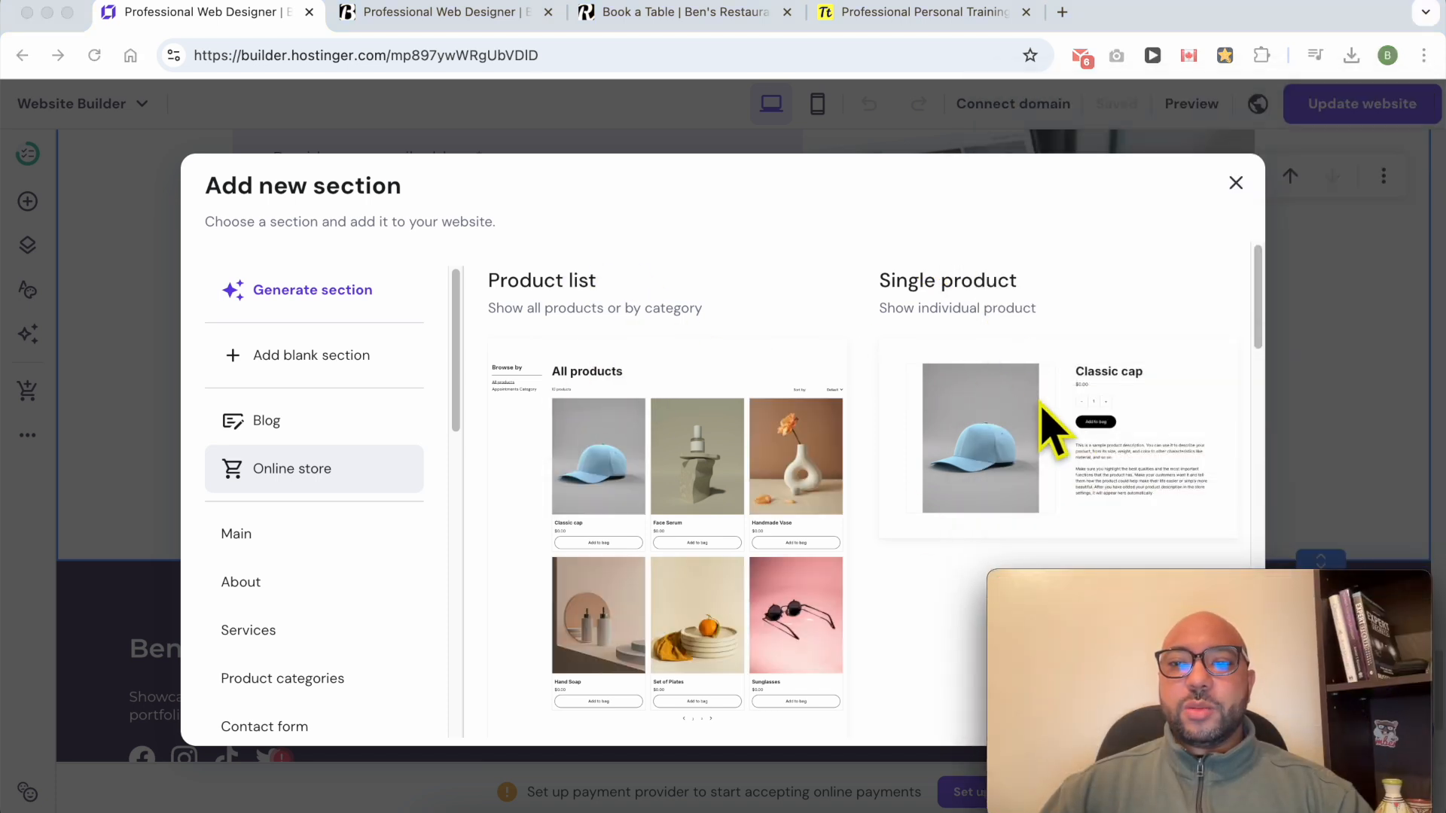
pyautogui.click(1055, 431)
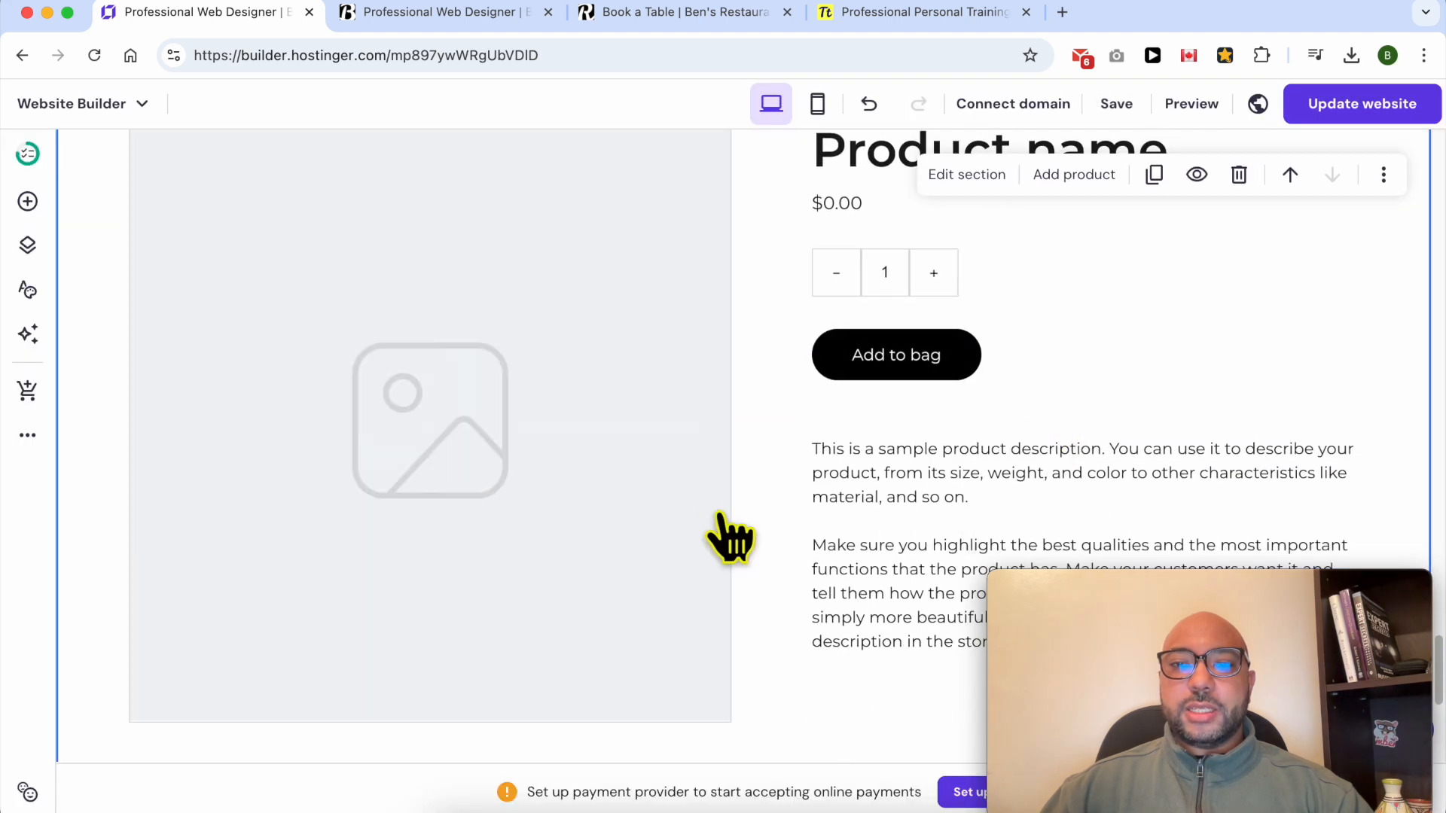
# Connect the new product section to "Dental appointment for adults" and close the section settings.
pyautogui.scroll(1, 660, 388)
pyautogui.scroll(3, 660, 389)
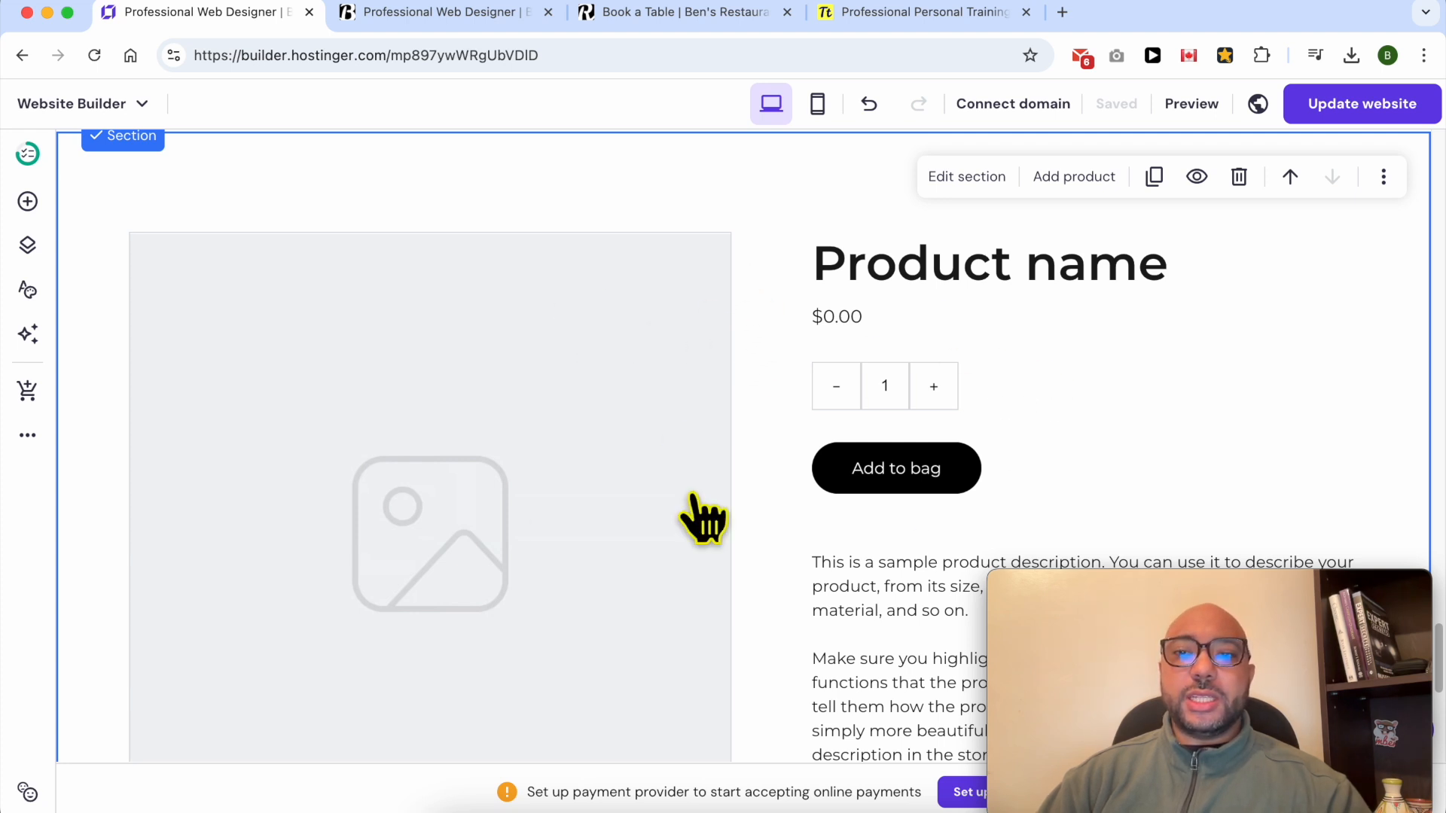
pyautogui.click(957, 181)
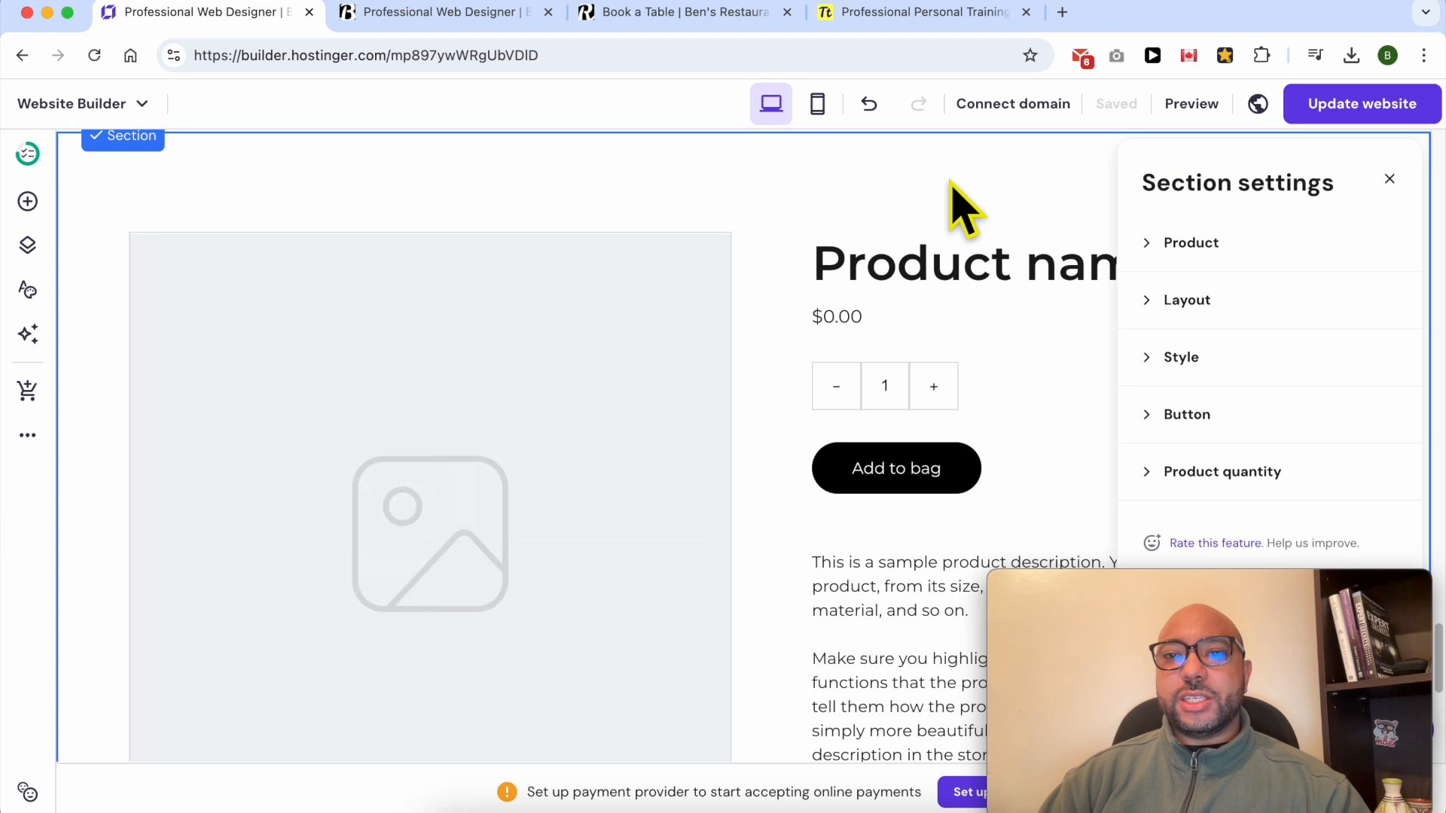
pyautogui.click(1197, 245)
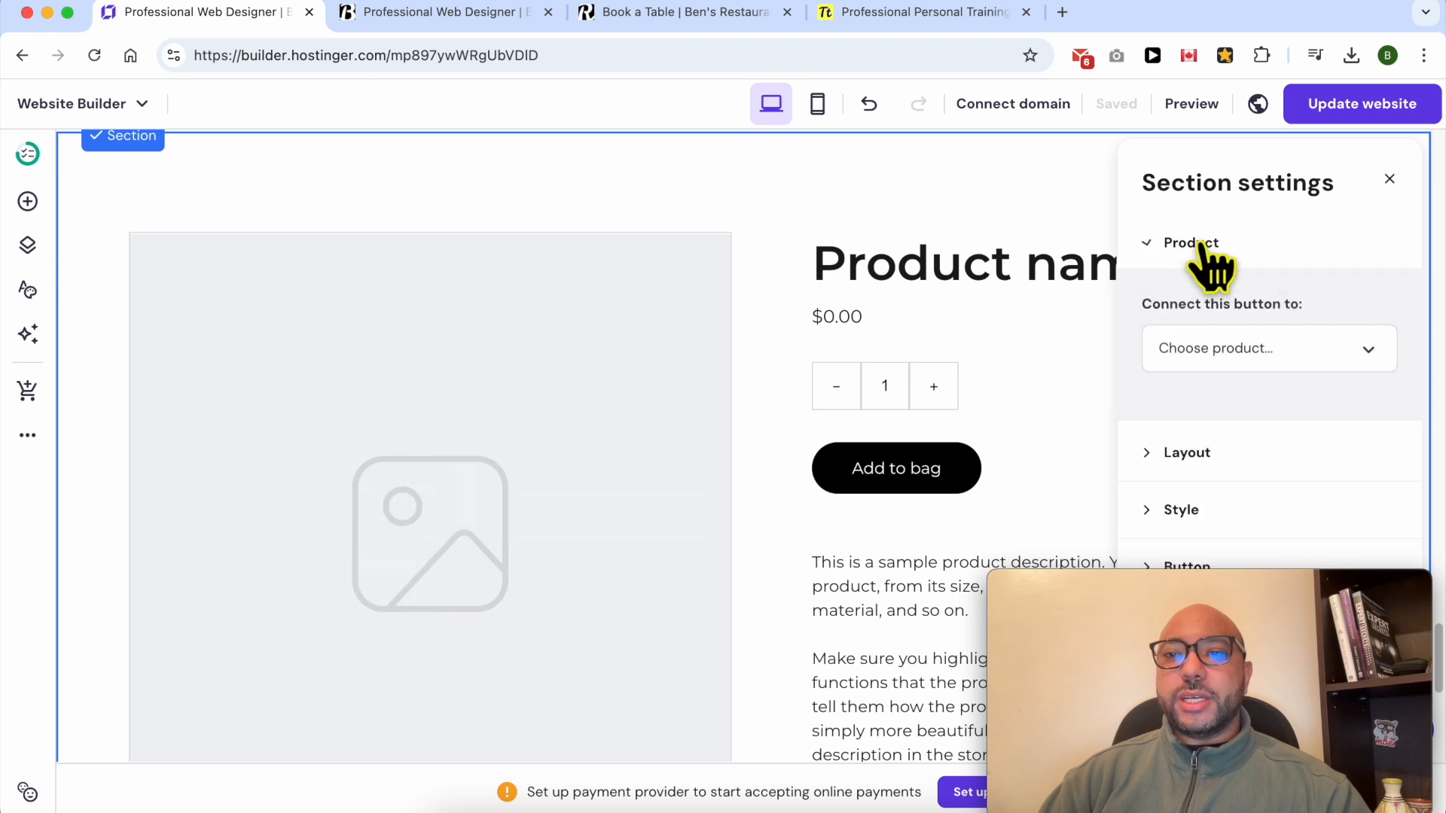
pyautogui.click(1223, 352)
pyautogui.moveTo(1250, 593); pyautogui.dragTo(716, 592)
pyautogui.click(1285, 351)
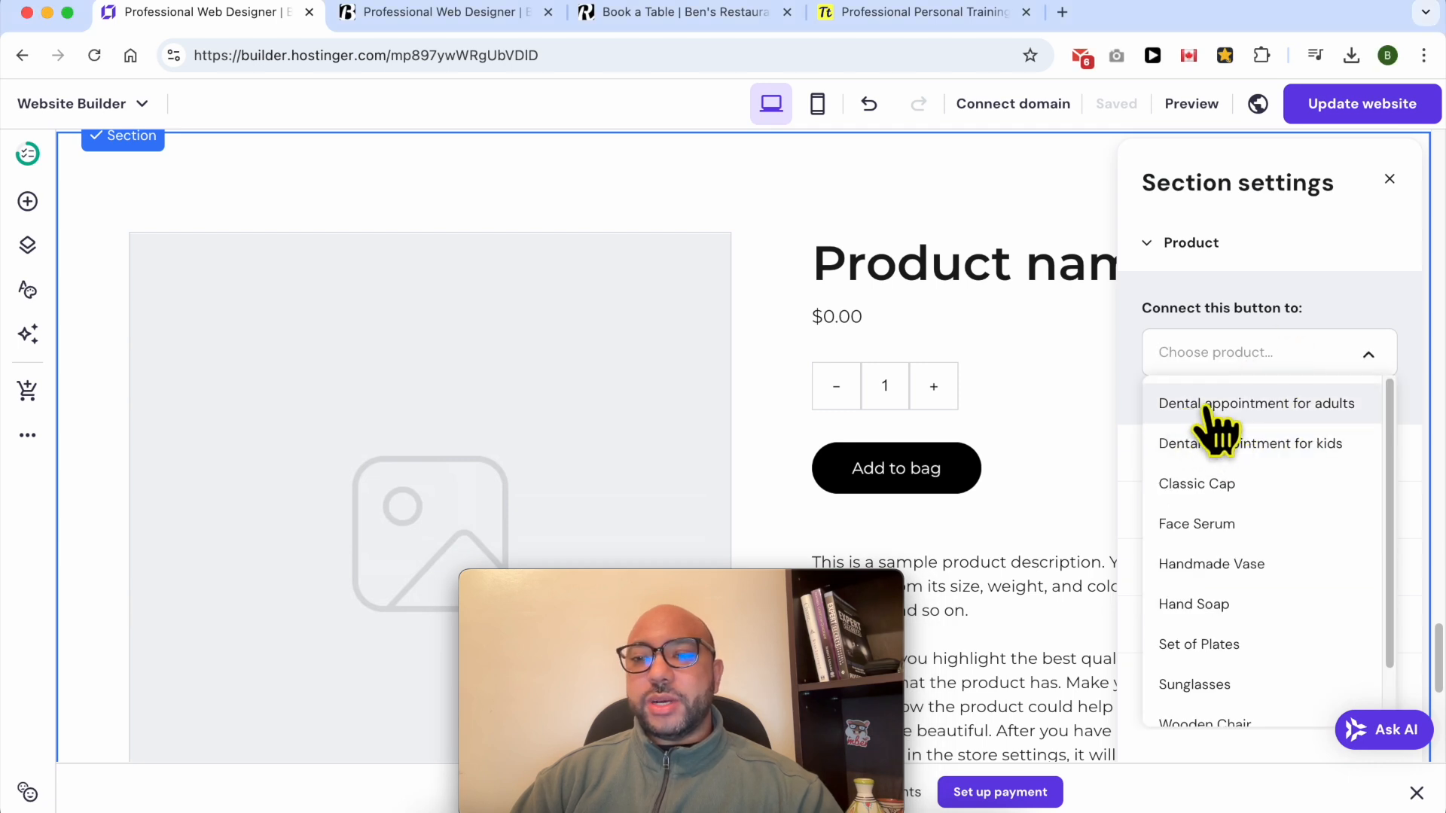
pyautogui.click(1253, 404)
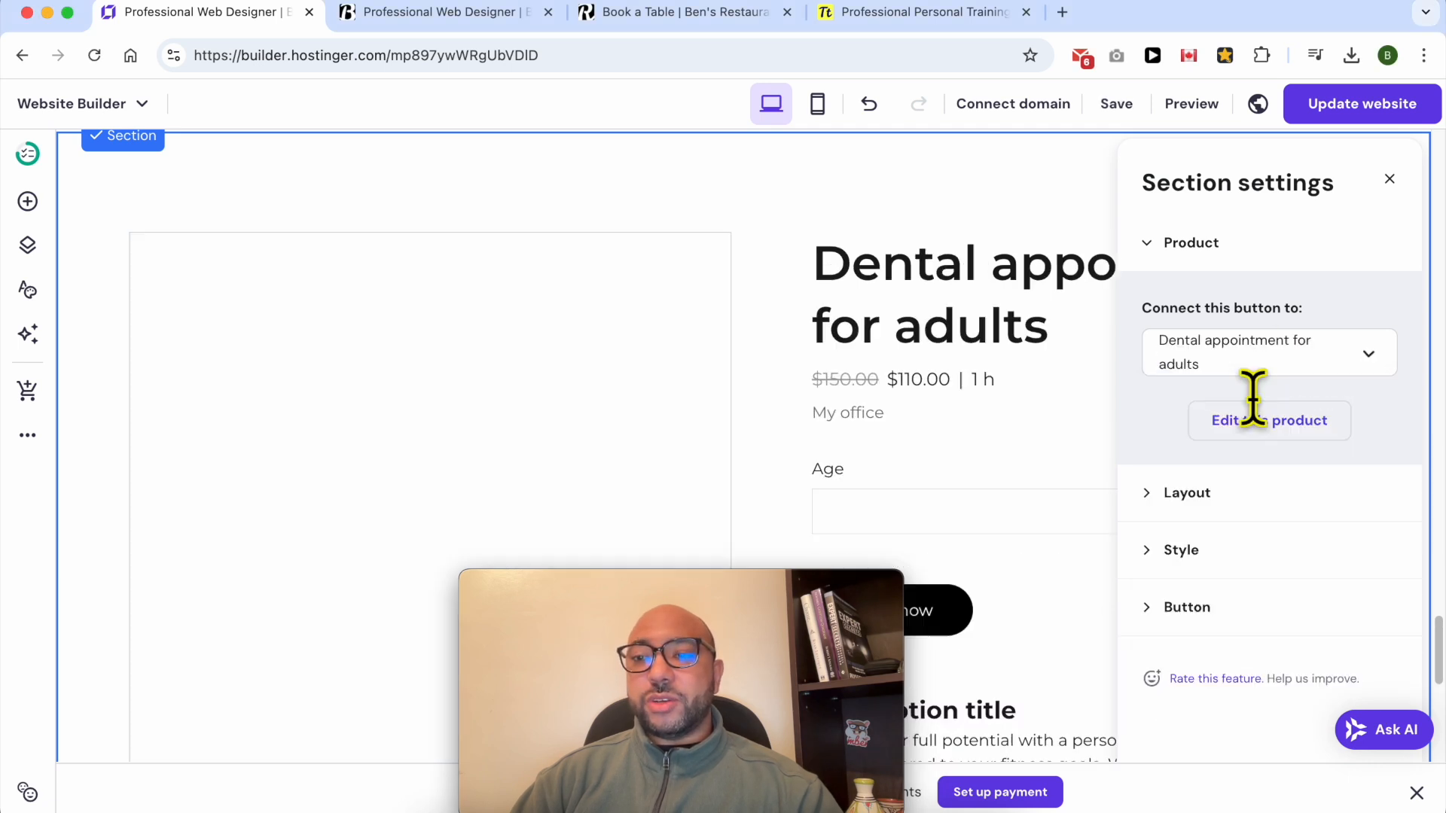
pyautogui.moveTo(822, 580)
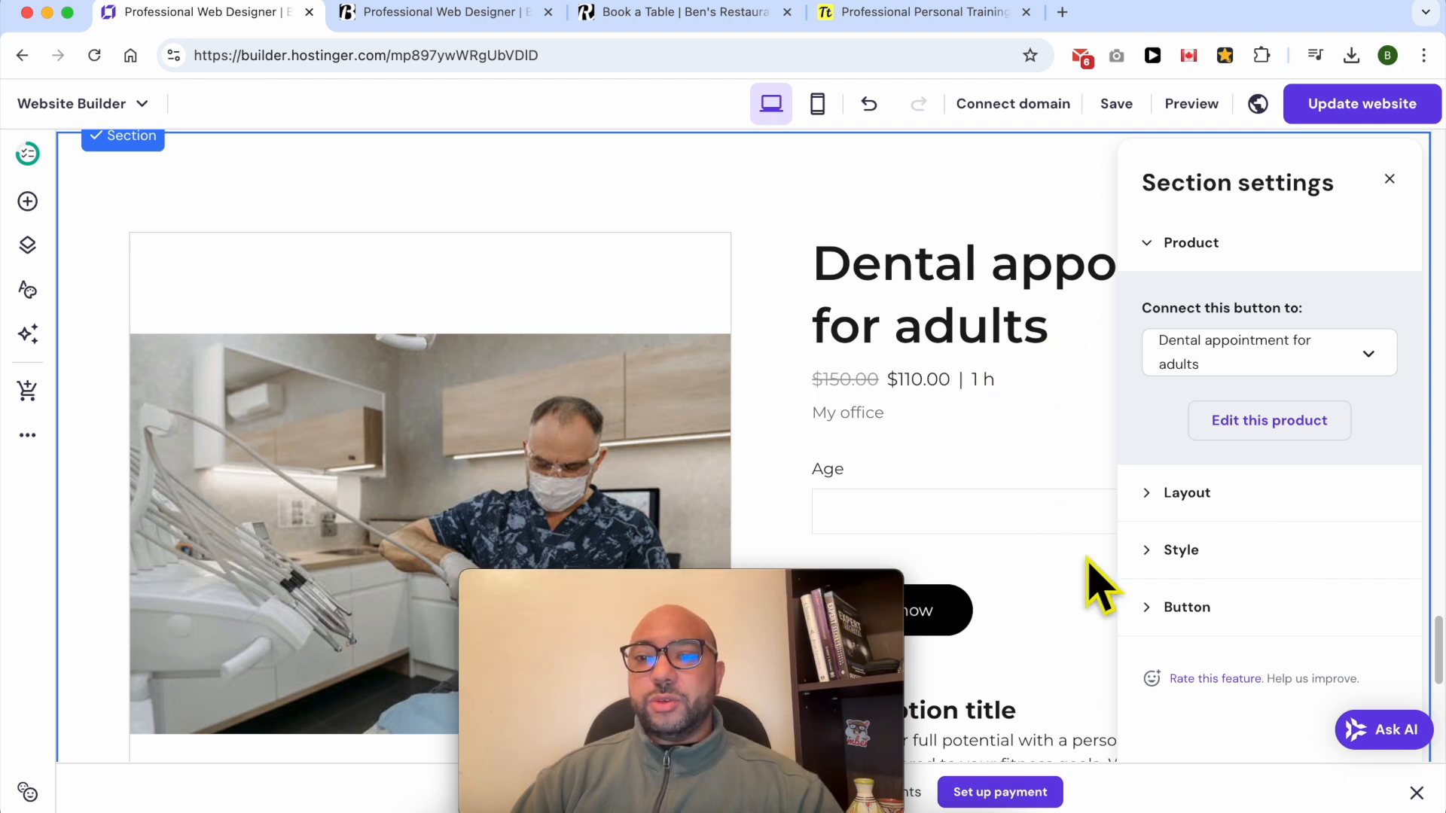
pyautogui.click(1389, 179)
pyautogui.moveTo(791, 590); pyautogui.dragTo(9, 6)
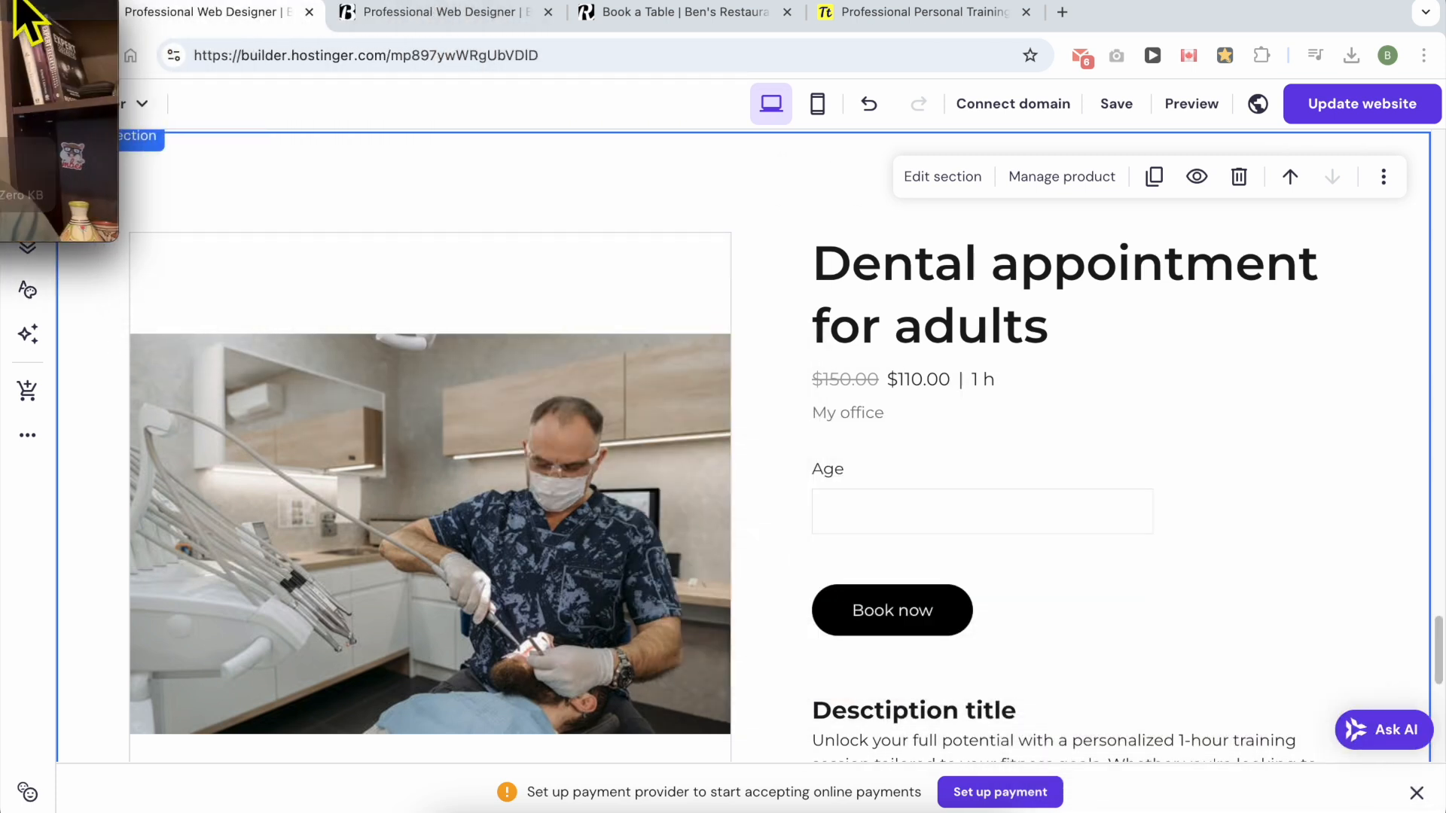
# Examine the adult dental appointment section, including its image, price, Age field, booking button and description.
pyautogui.scroll(4, 813, 486)
pyautogui.scroll(-5, 855, 555)
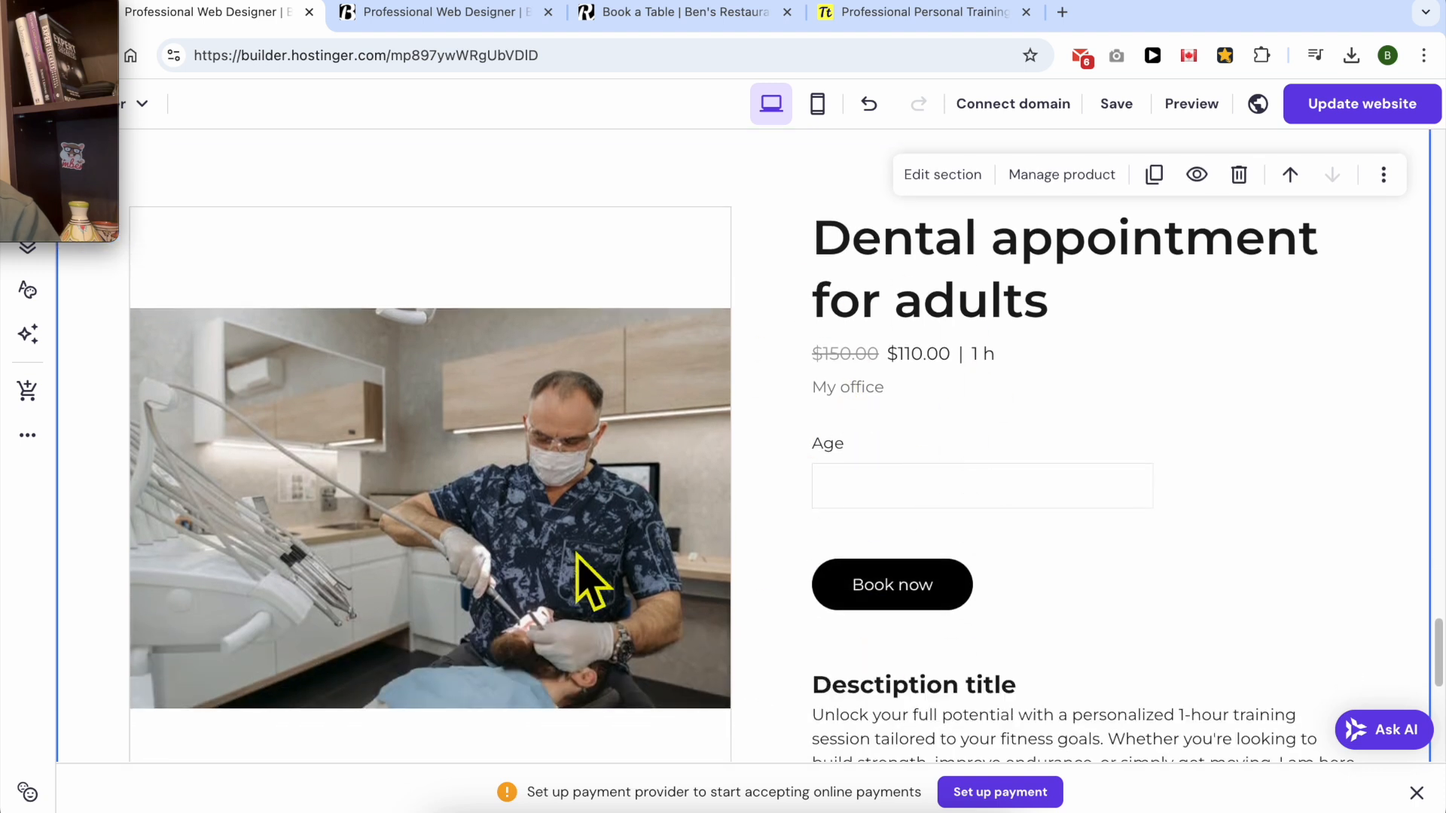
pyautogui.scroll(-4, 580, 531)
pyautogui.scroll(2, 749, 510)
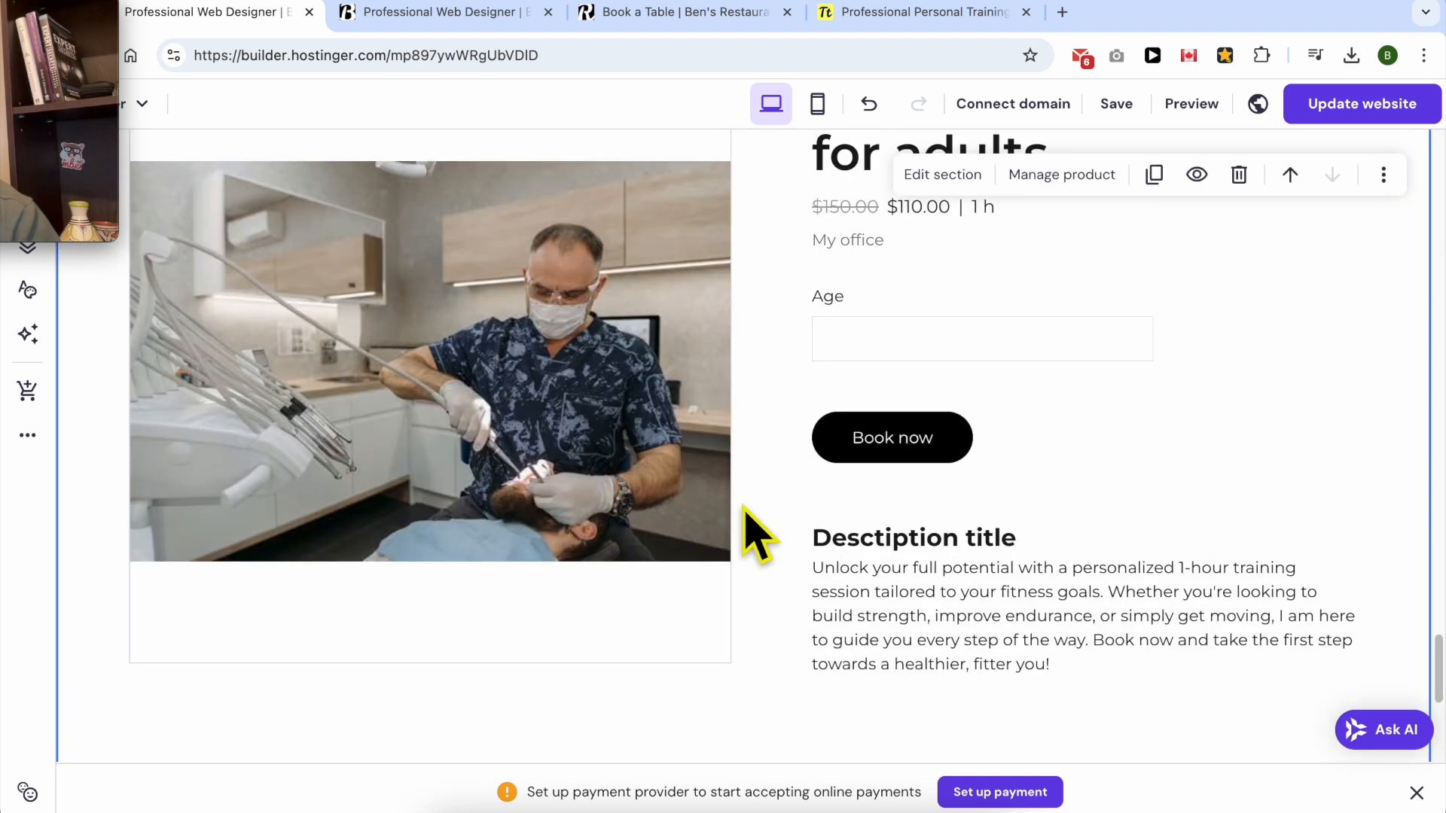
pyautogui.scroll(2, 747, 512)
pyautogui.scroll(3, 749, 519)
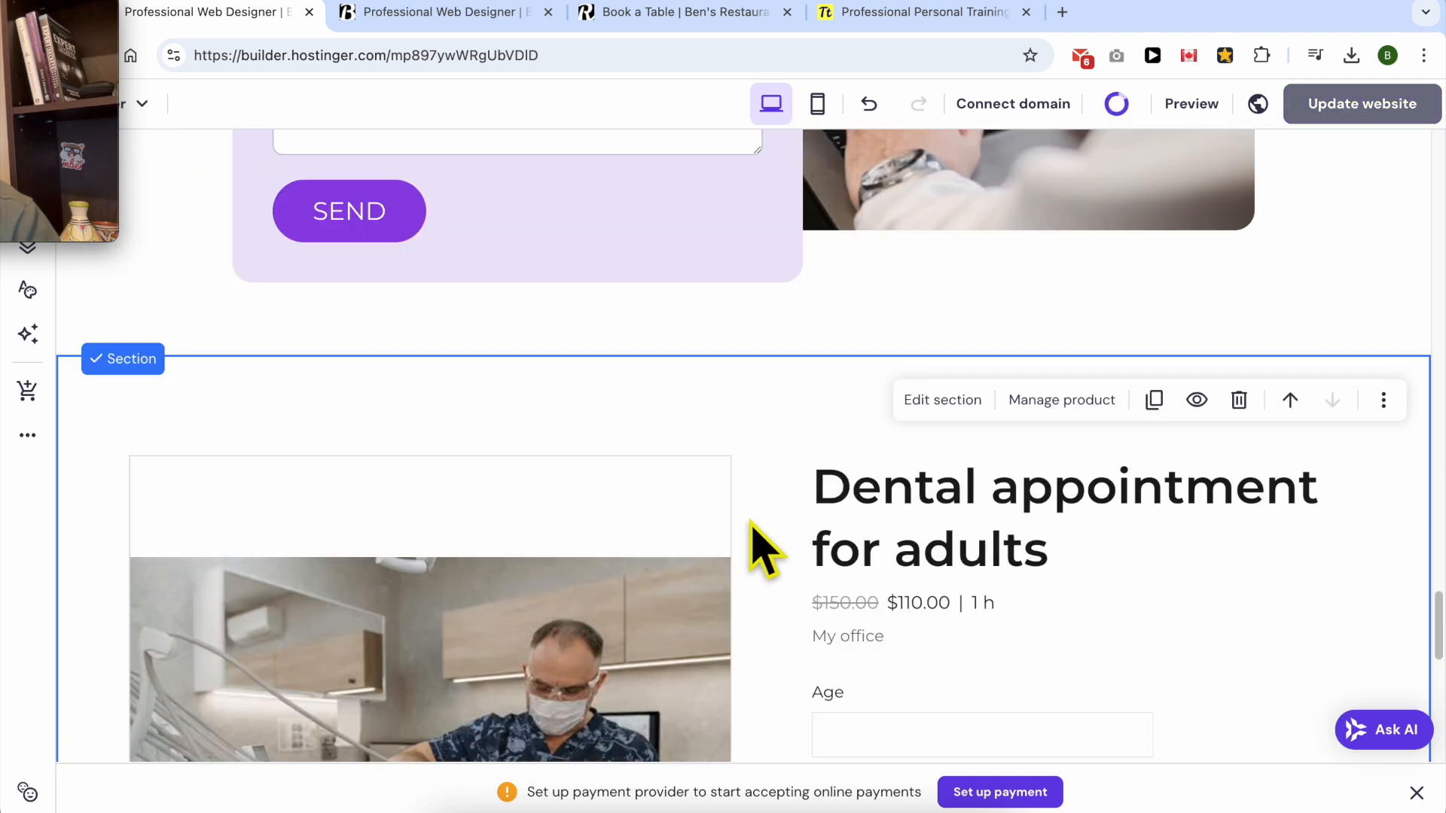
pyautogui.scroll(-1, 750, 521)
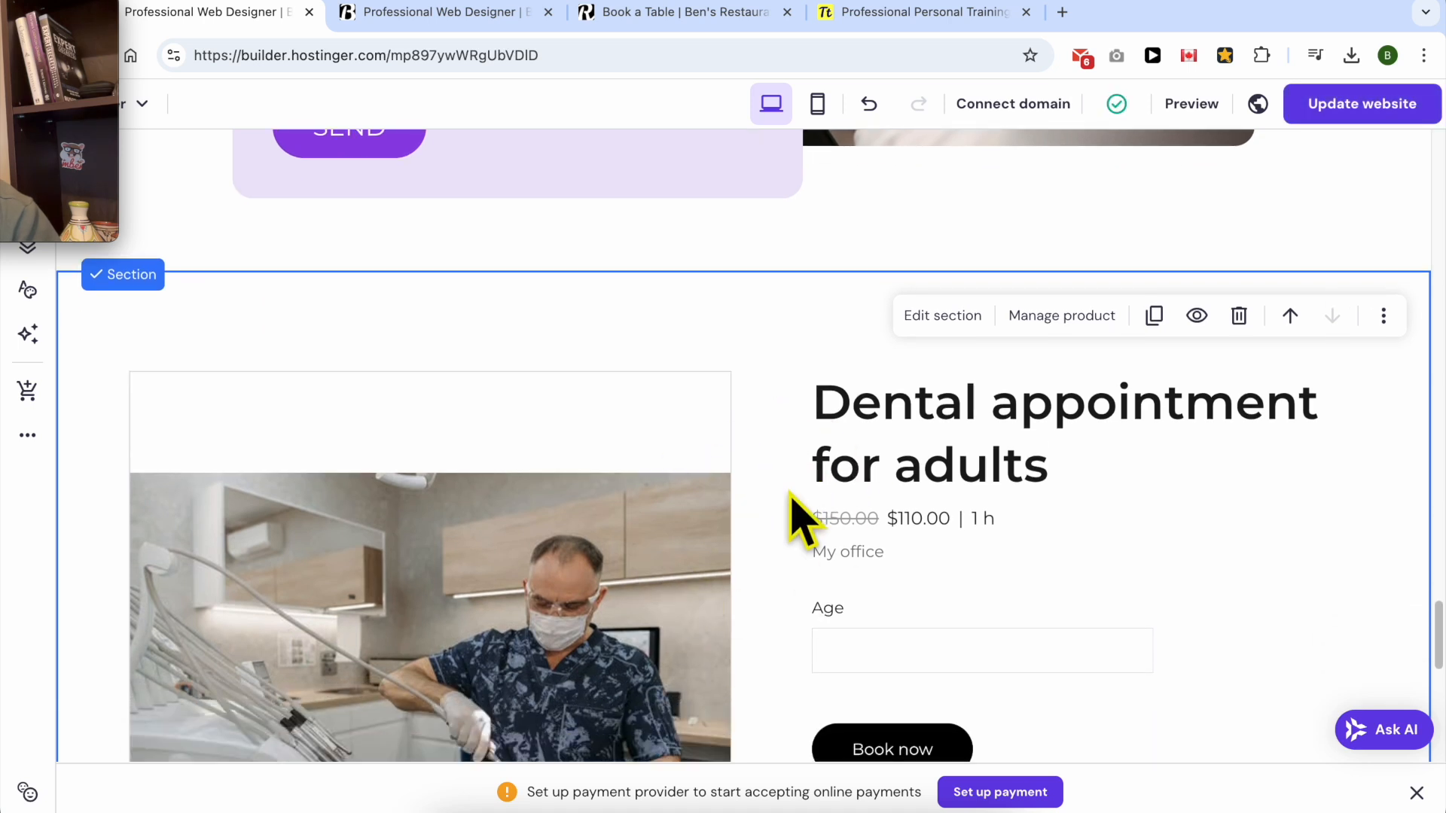
# Add another Single product online store section between the adult dental appointment section and the footer.
pyautogui.scroll(-9, 758, 516)
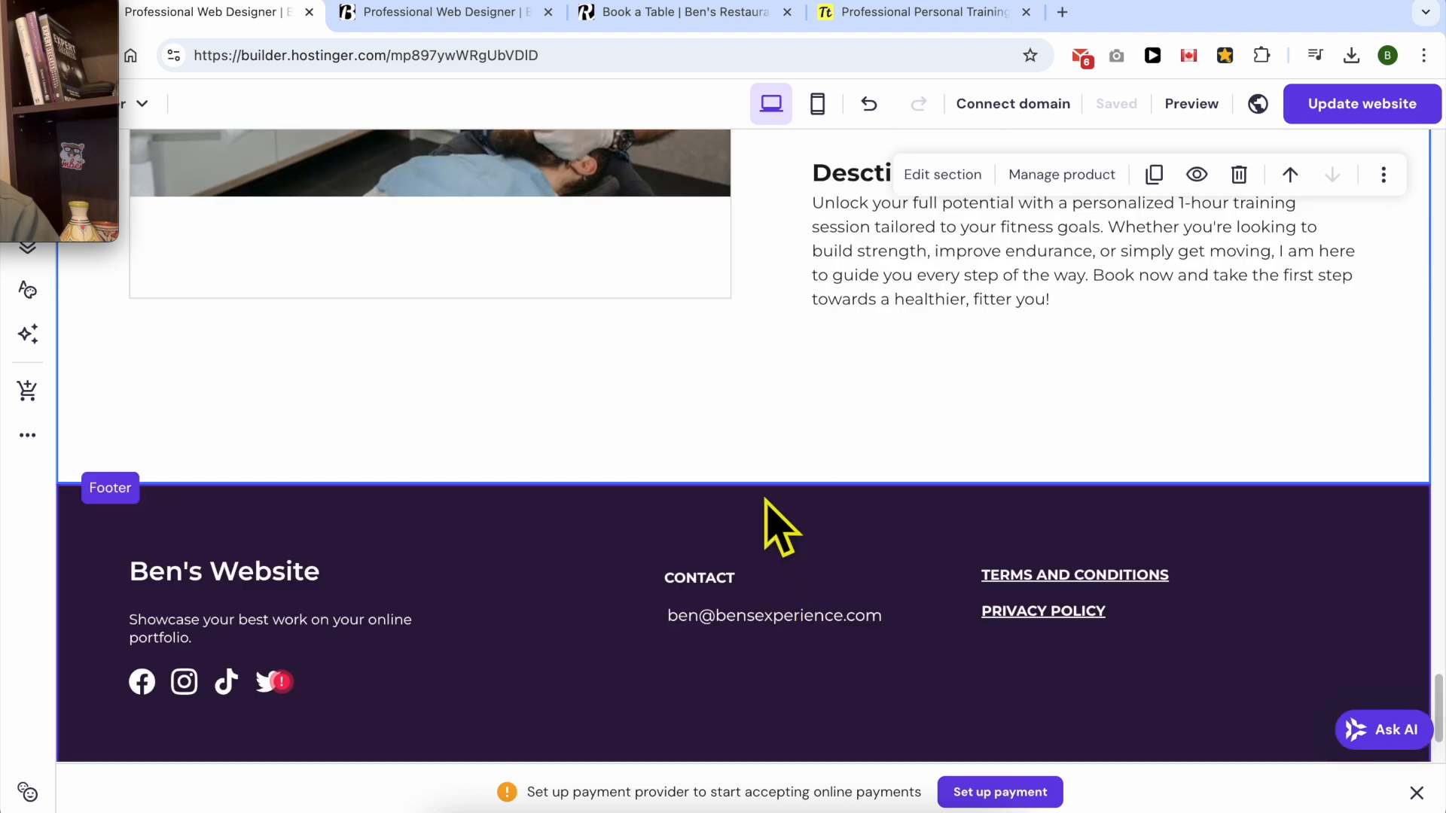
pyautogui.click(761, 486)
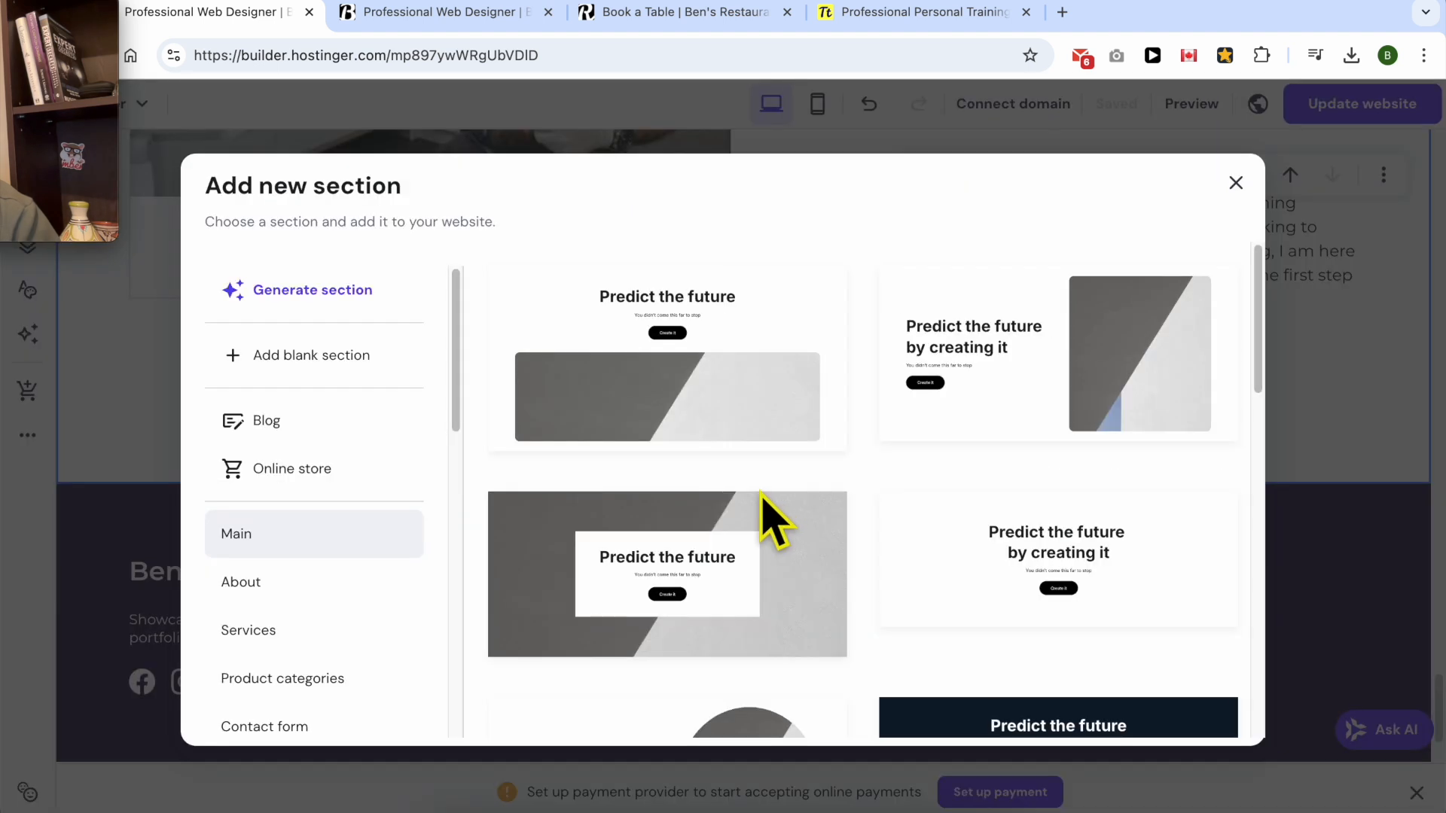
pyautogui.click(338, 474)
pyautogui.click(945, 451)
# Connect the new product section above the footer to "Dental Appointment for kids" and close the section settings.
pyautogui.scroll(-5, 981, 418)
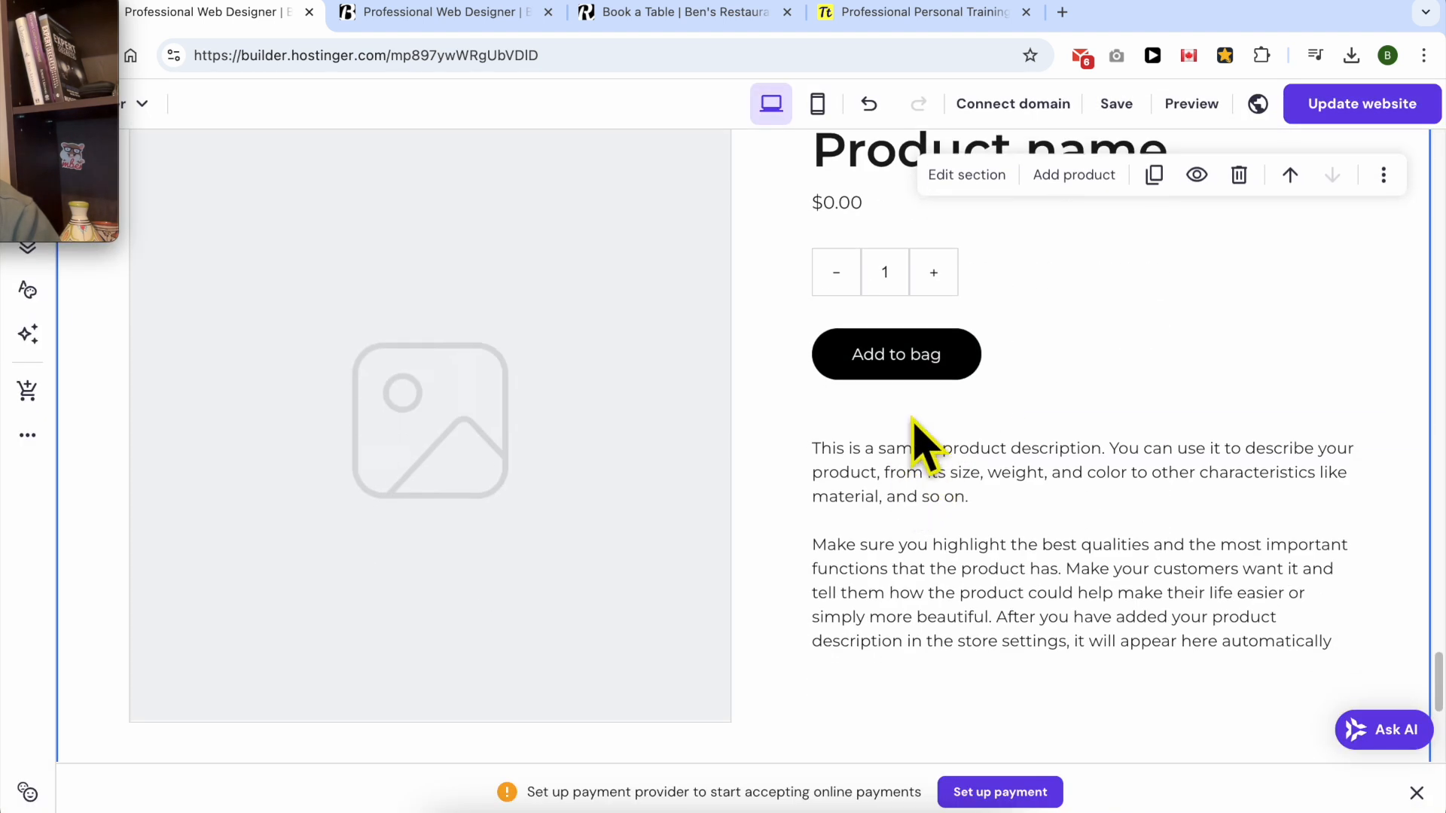
pyautogui.click(967, 175)
pyautogui.click(1250, 252)
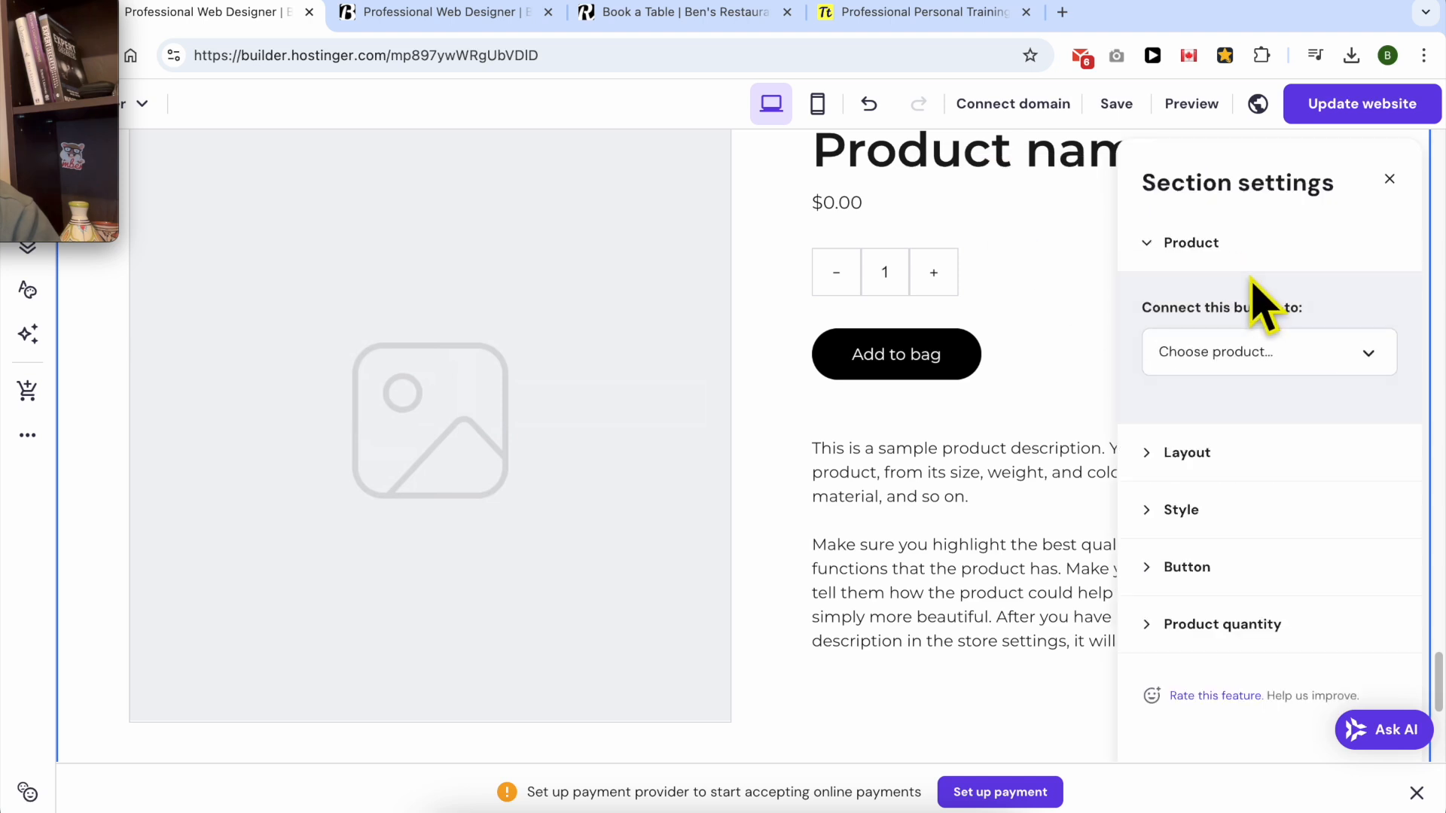
pyautogui.click(1266, 343)
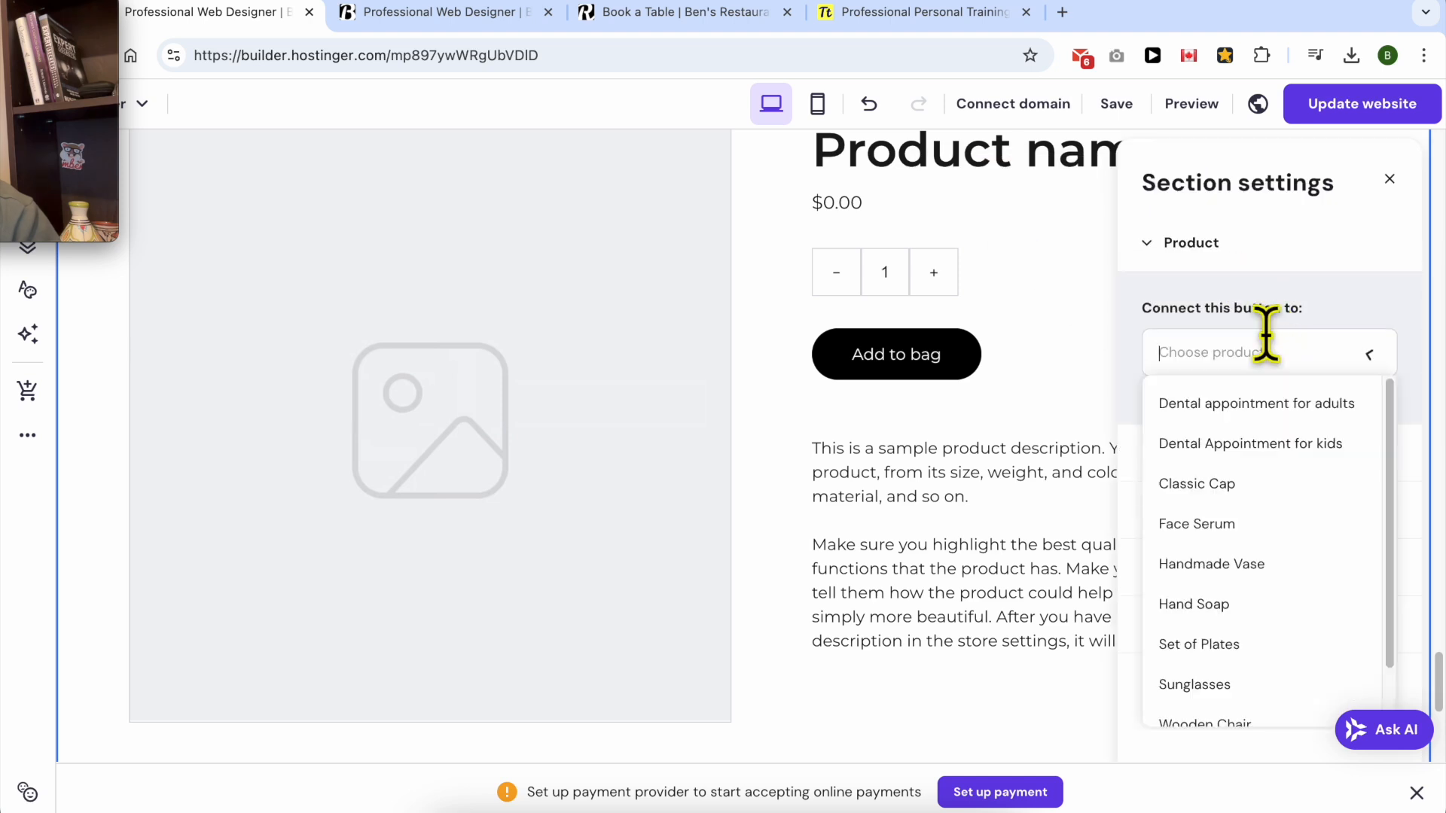
pyautogui.click(1265, 452)
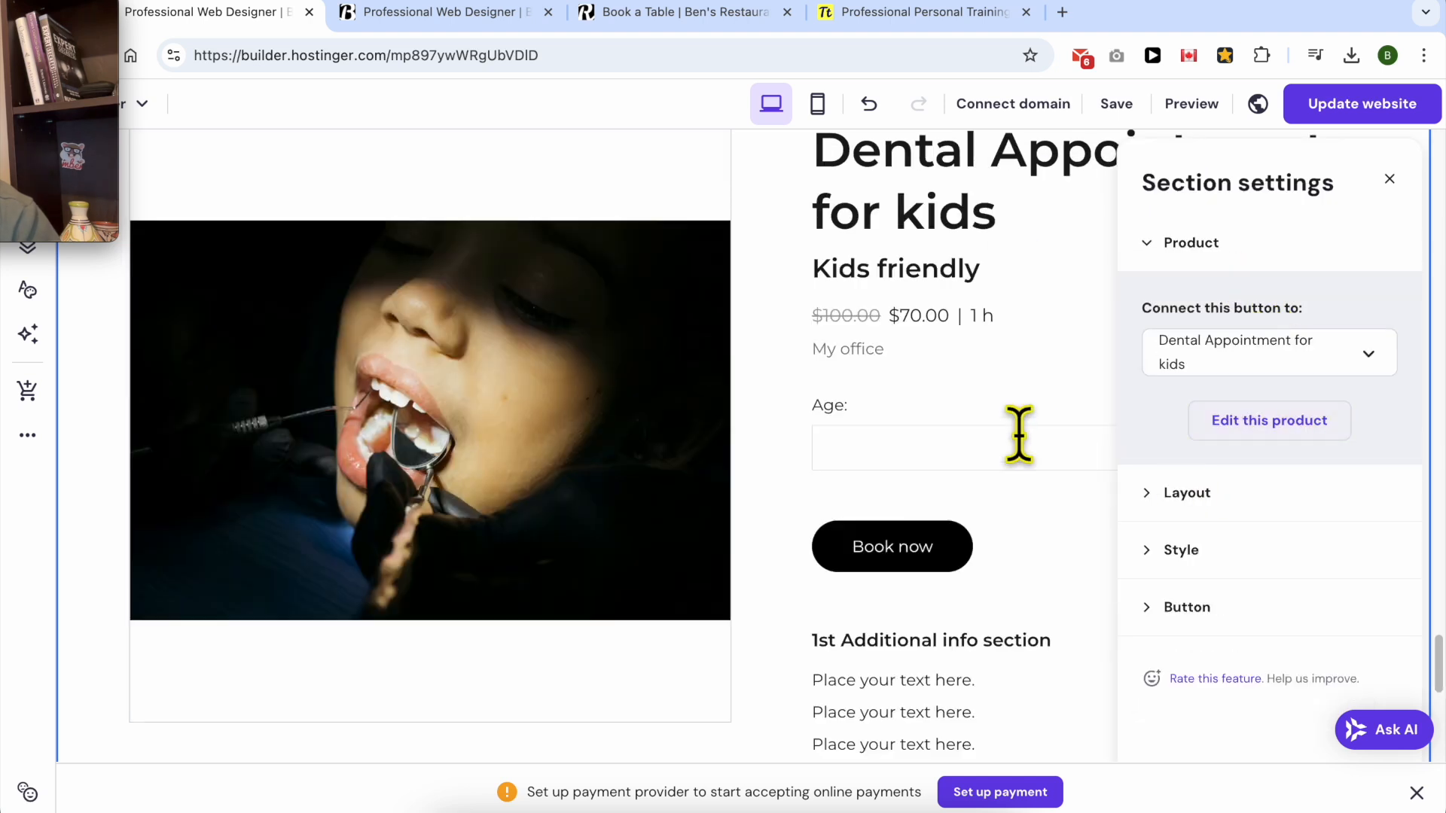
pyautogui.click(1389, 179)
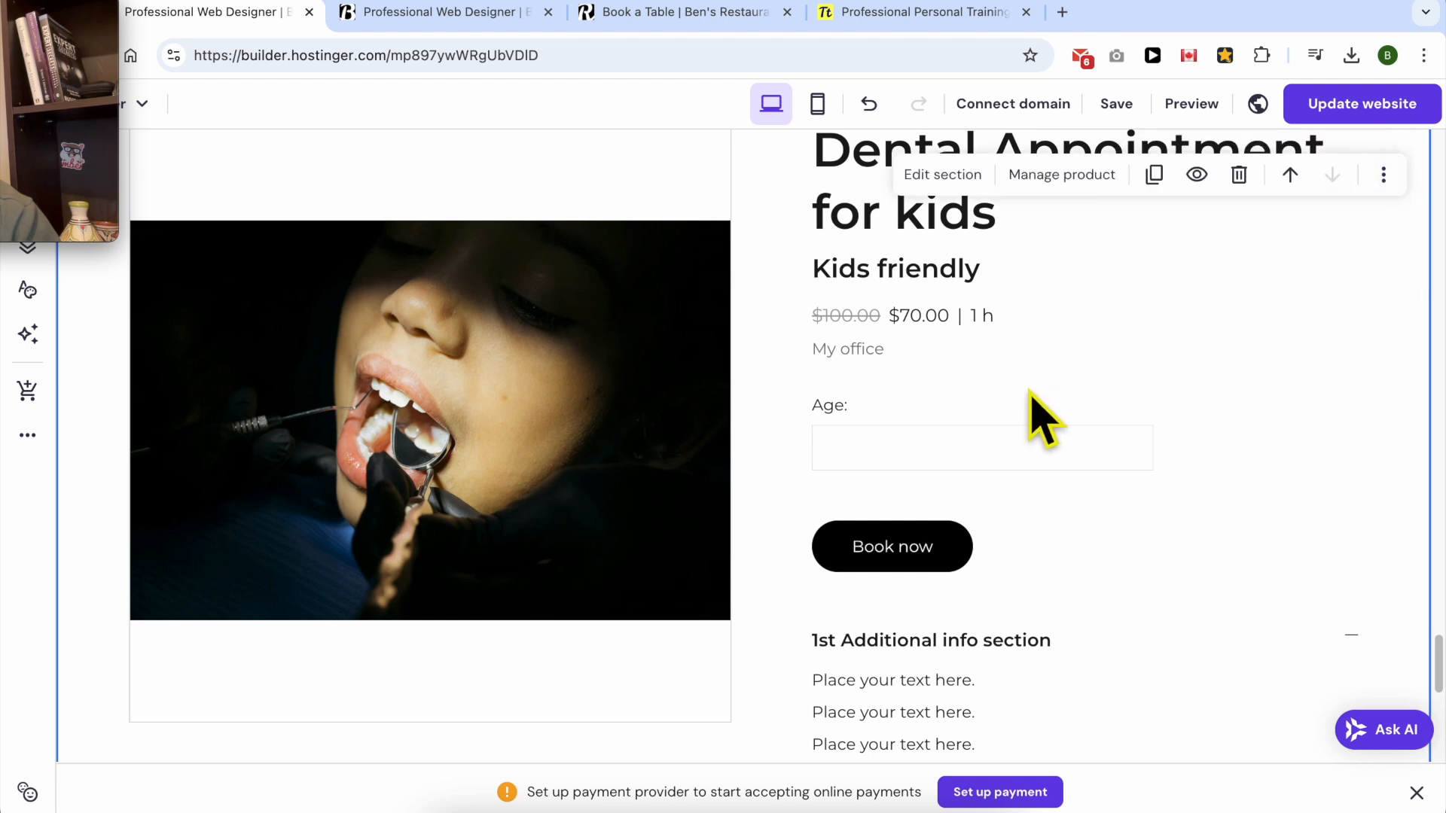
# Examine the kids dental appointment section, expanding its two additional info sections in turn and checking the description and image.
pyautogui.scroll(-4, 931, 436)
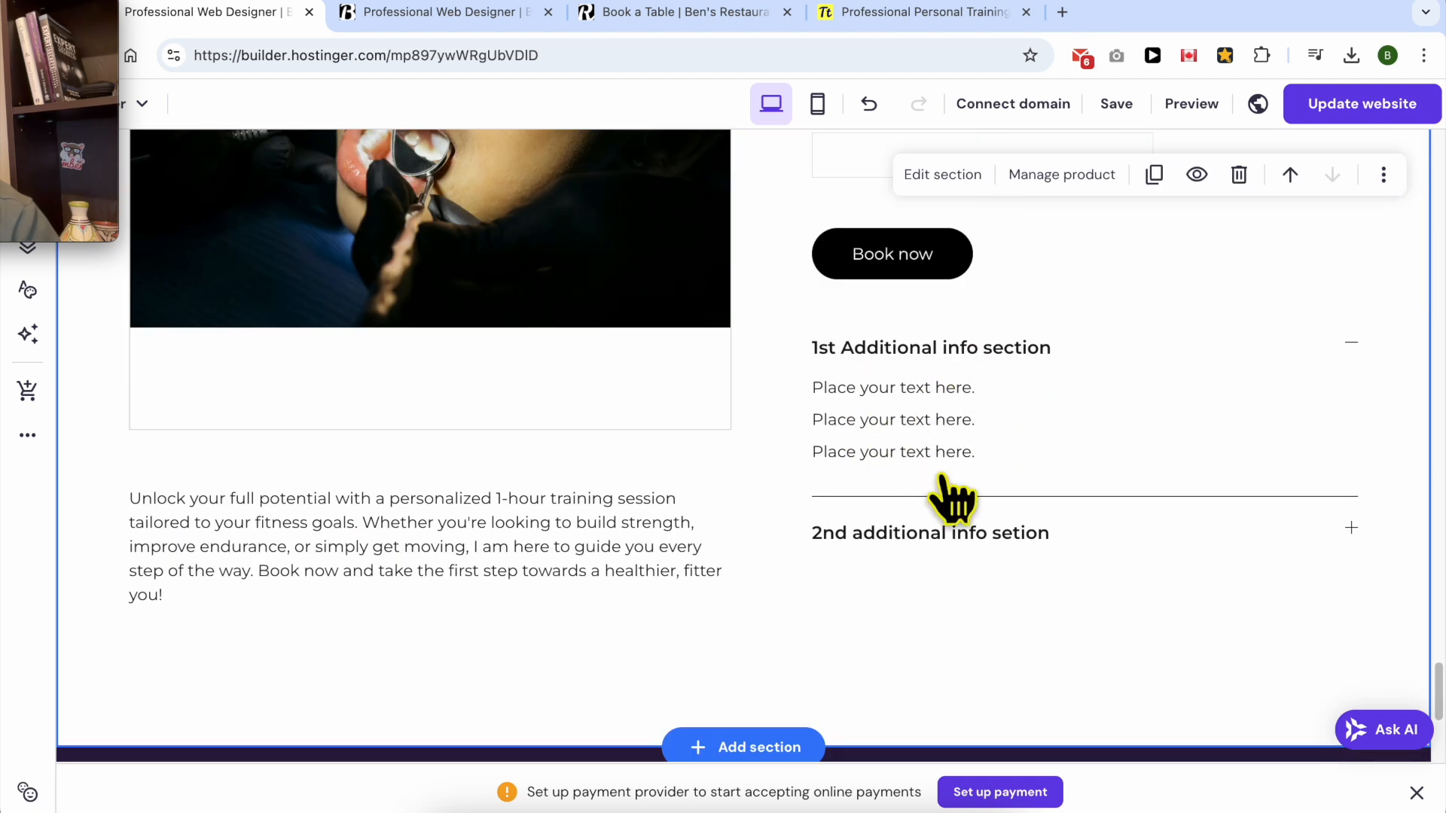
pyautogui.click(1343, 530)
pyautogui.scroll(-1, 1295, 497)
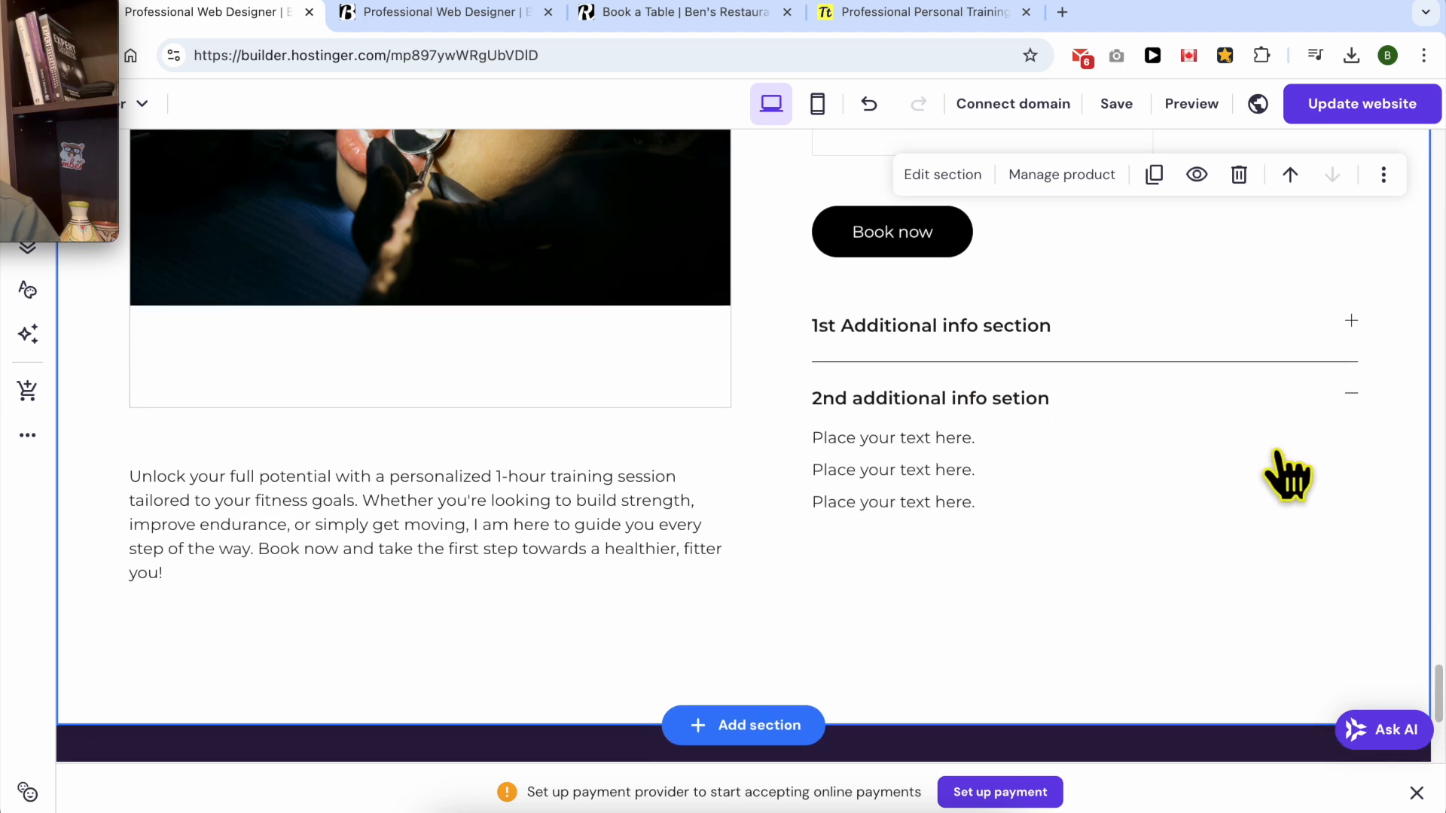
pyautogui.click(1357, 337)
pyautogui.scroll(1, 1365, 429)
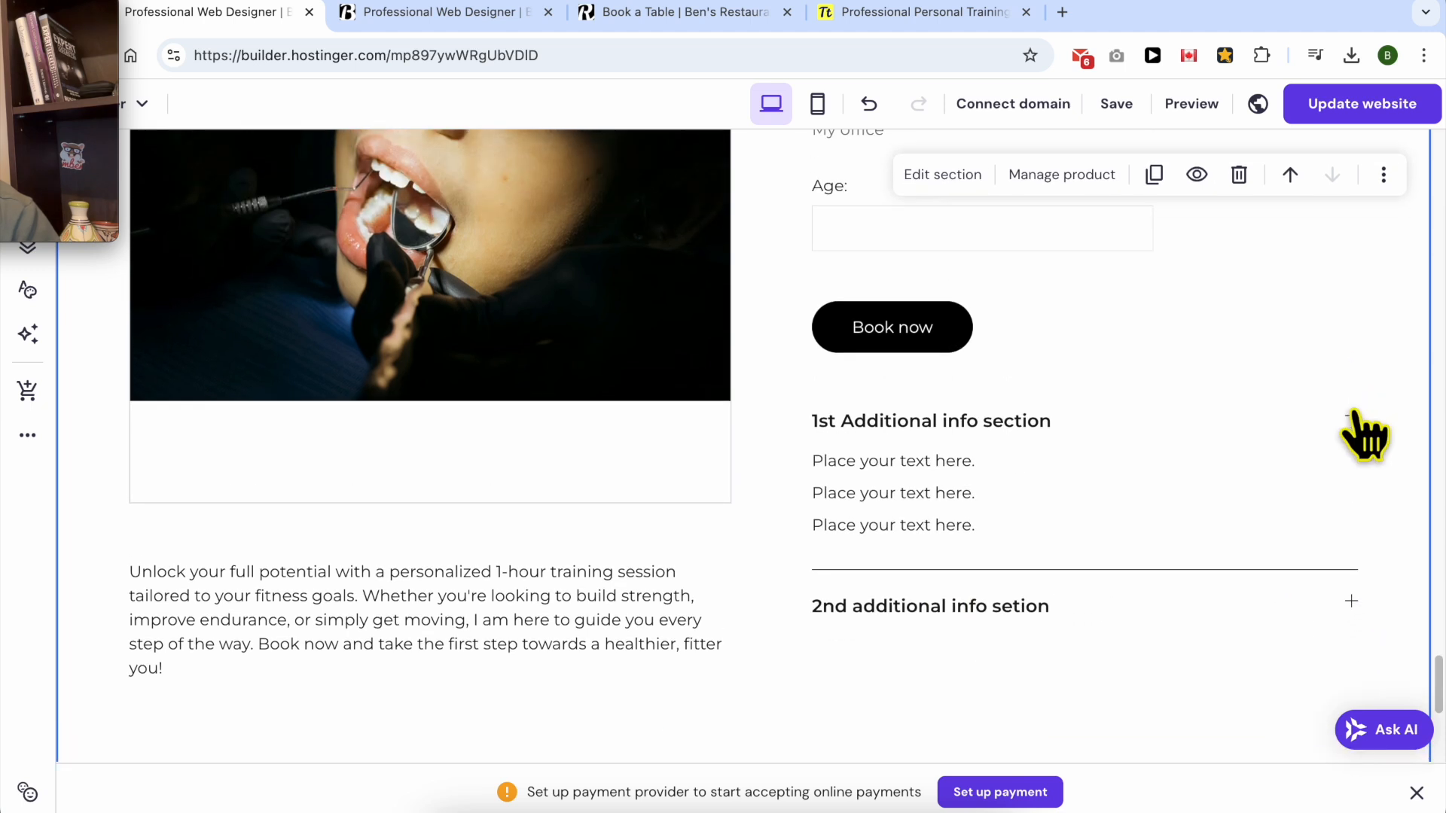
pyautogui.click(1352, 606)
pyautogui.scroll(-1, 1365, 625)
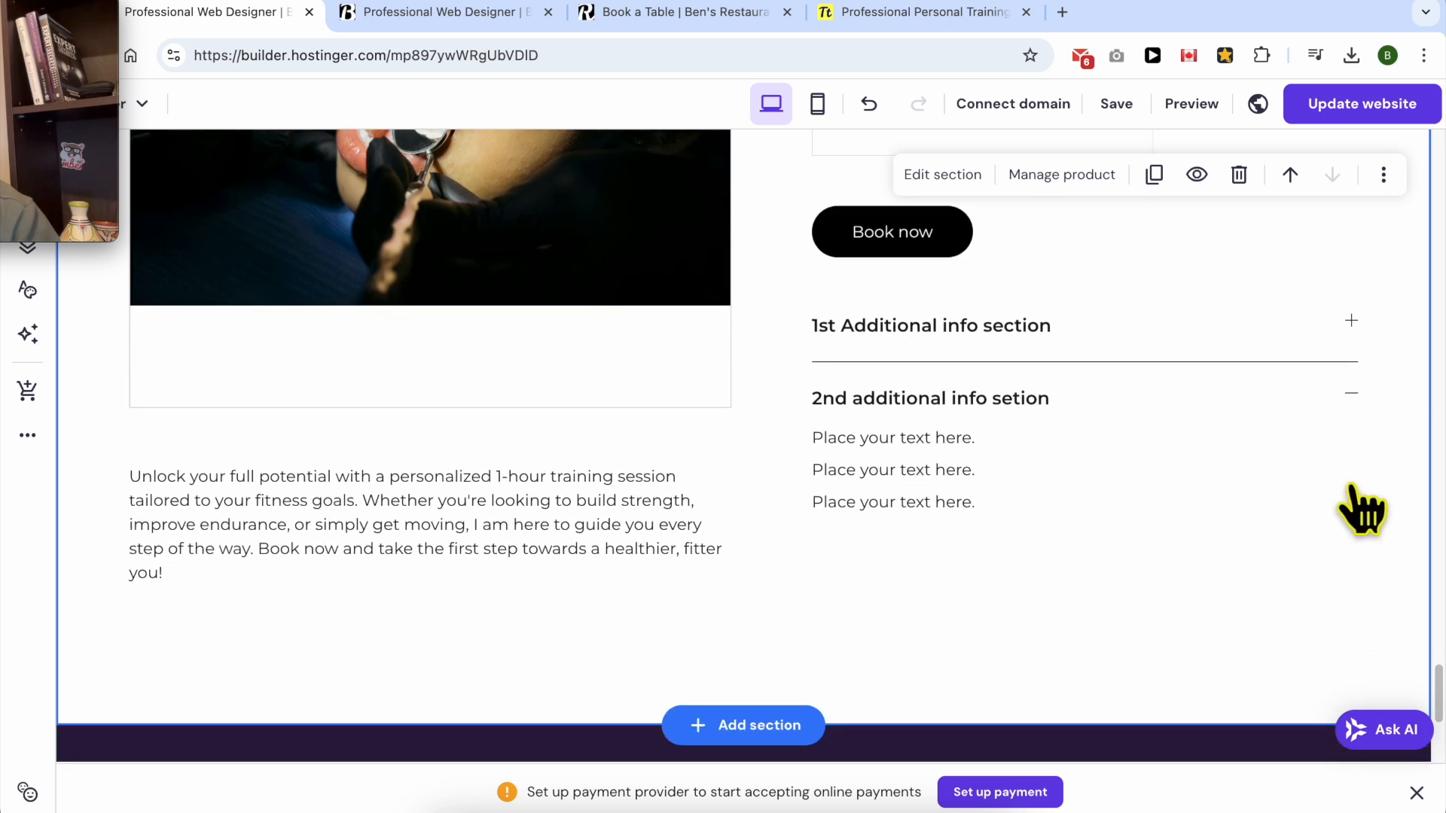
pyautogui.click(1353, 335)
pyautogui.scroll(1, 1280, 414)
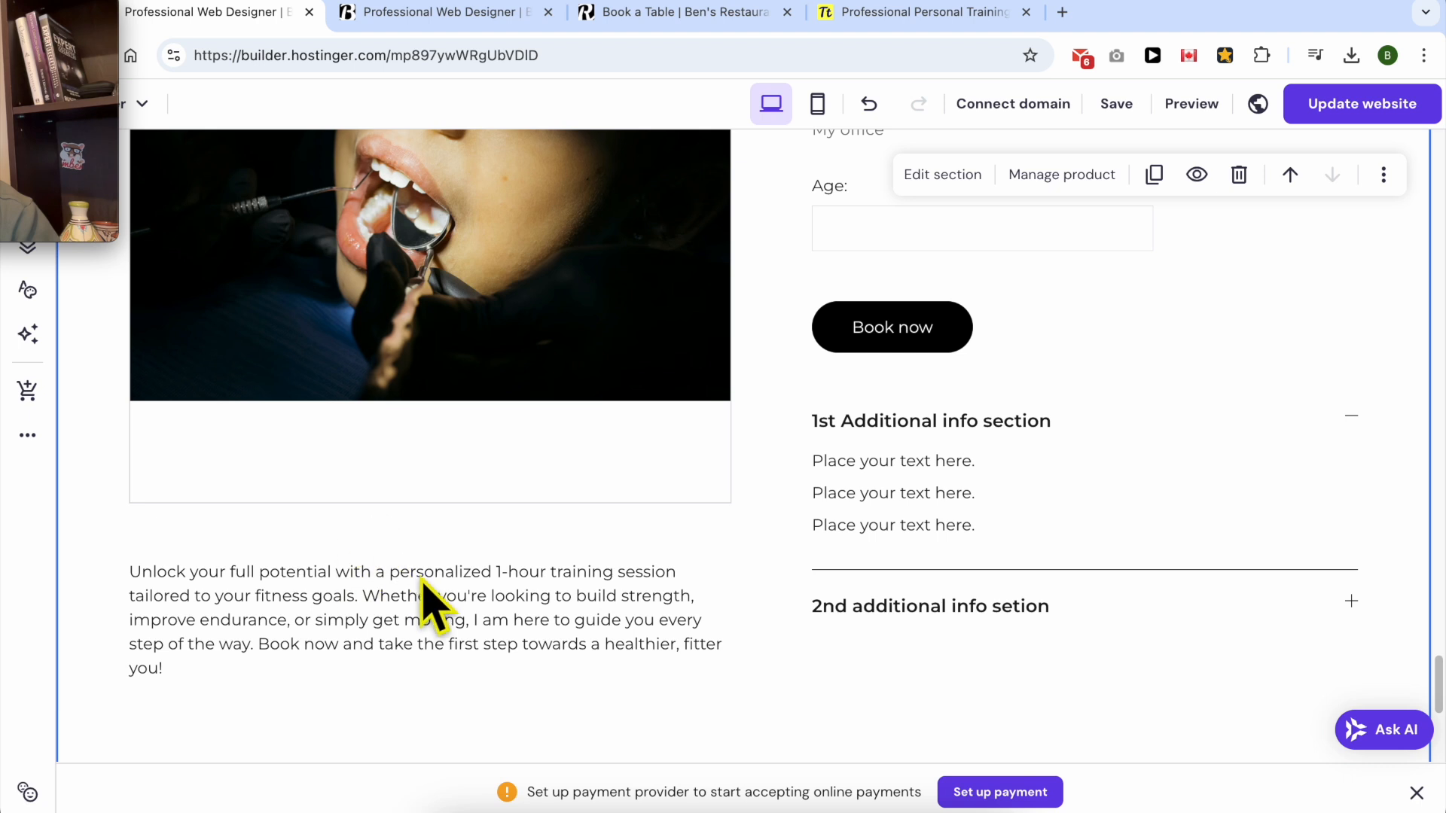
pyautogui.scroll(4, 422, 362)
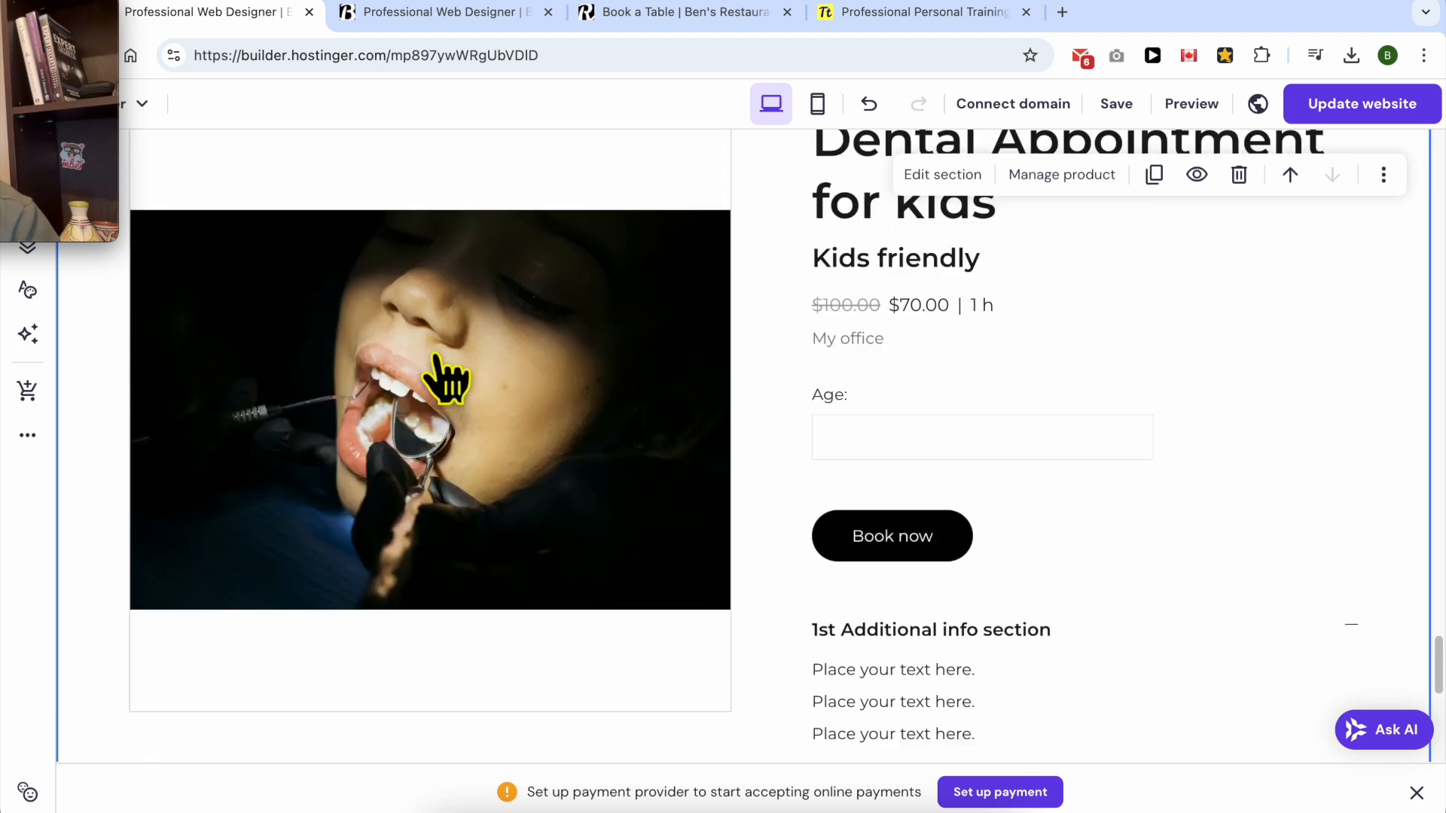
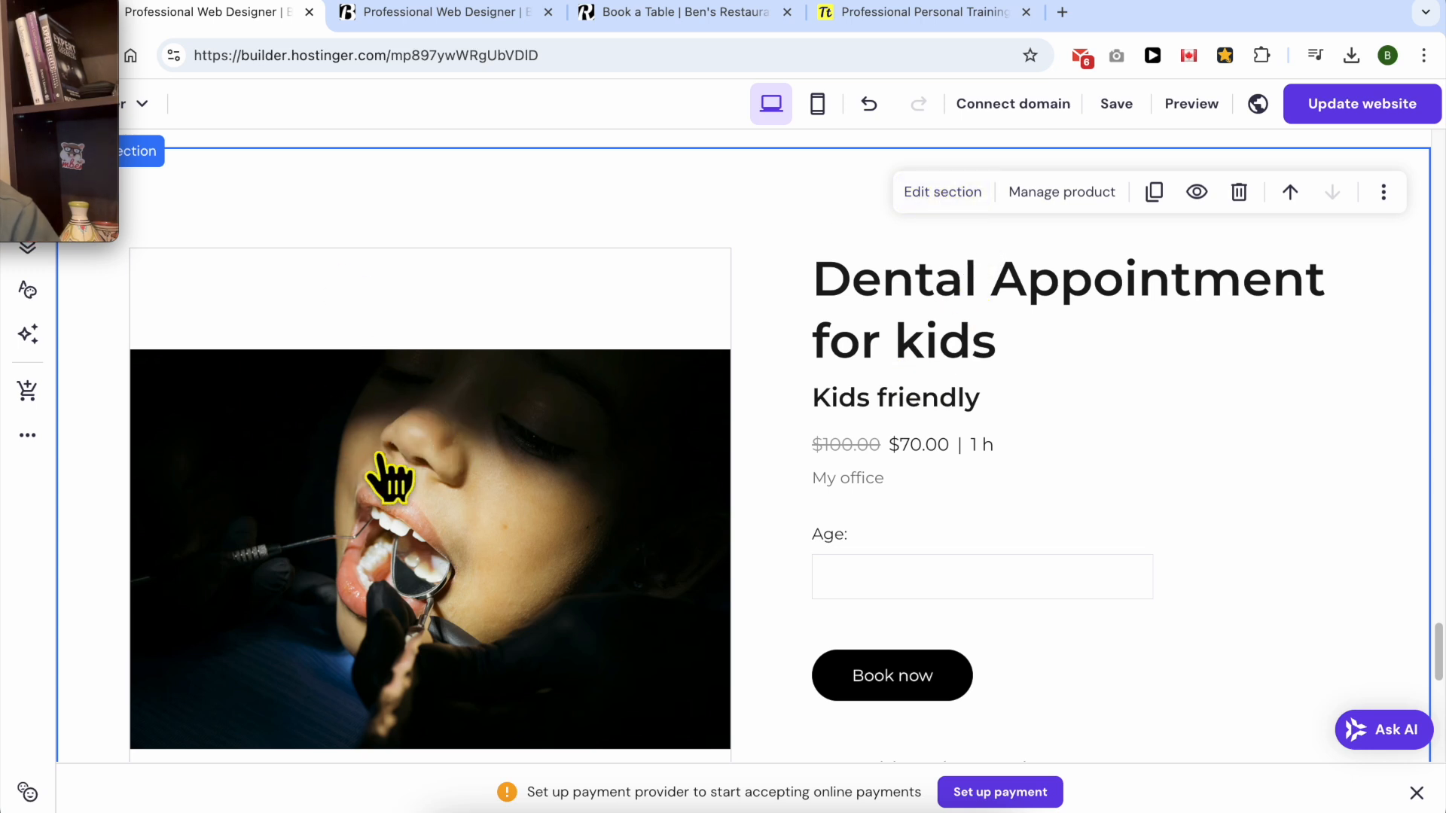
# Try Center text alignment and Left gallery placement in the kids section's layout, returning to Left alignment and Bottom gallery placement.
pyautogui.click(942, 197)
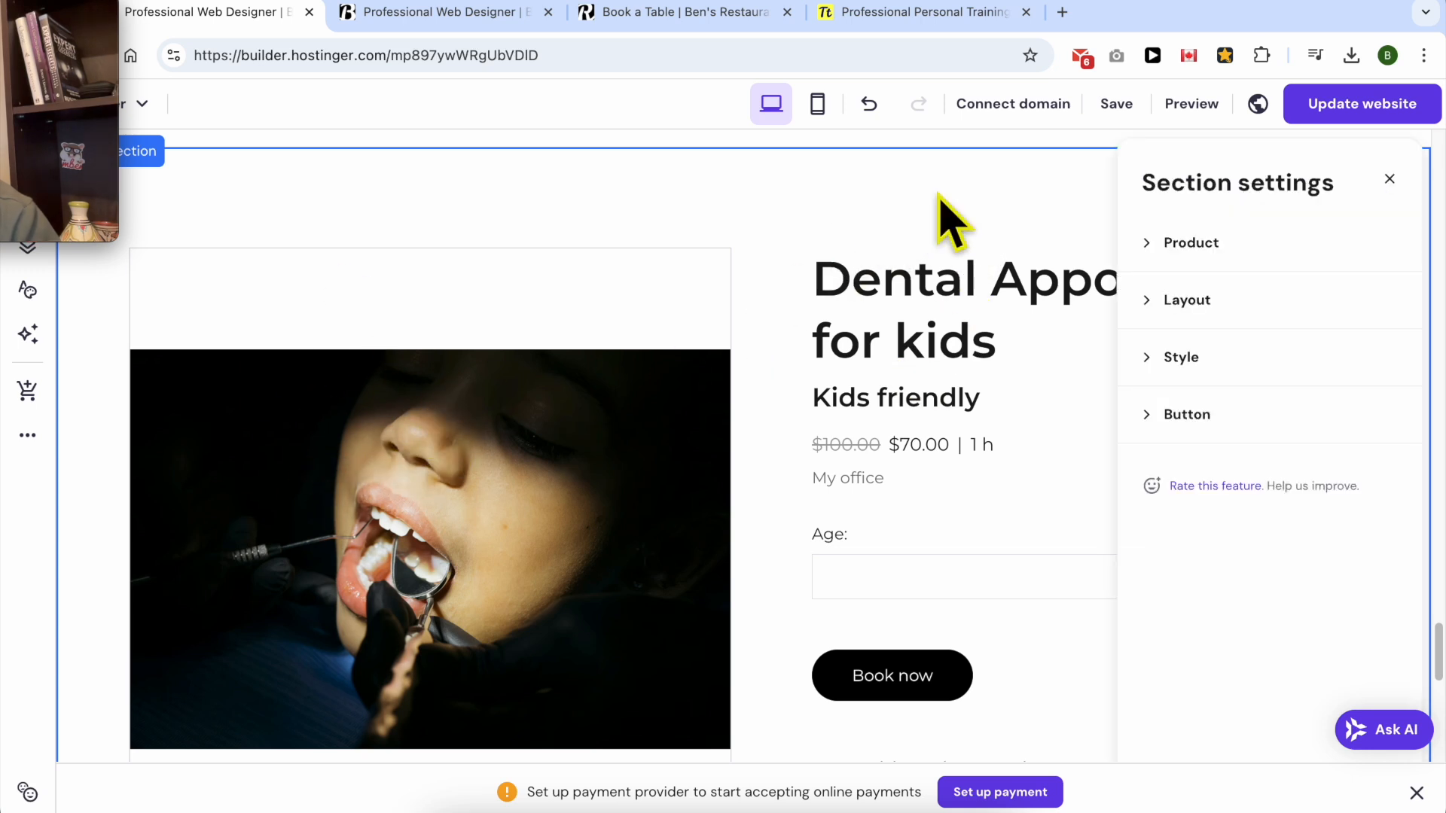
pyautogui.click(1244, 318)
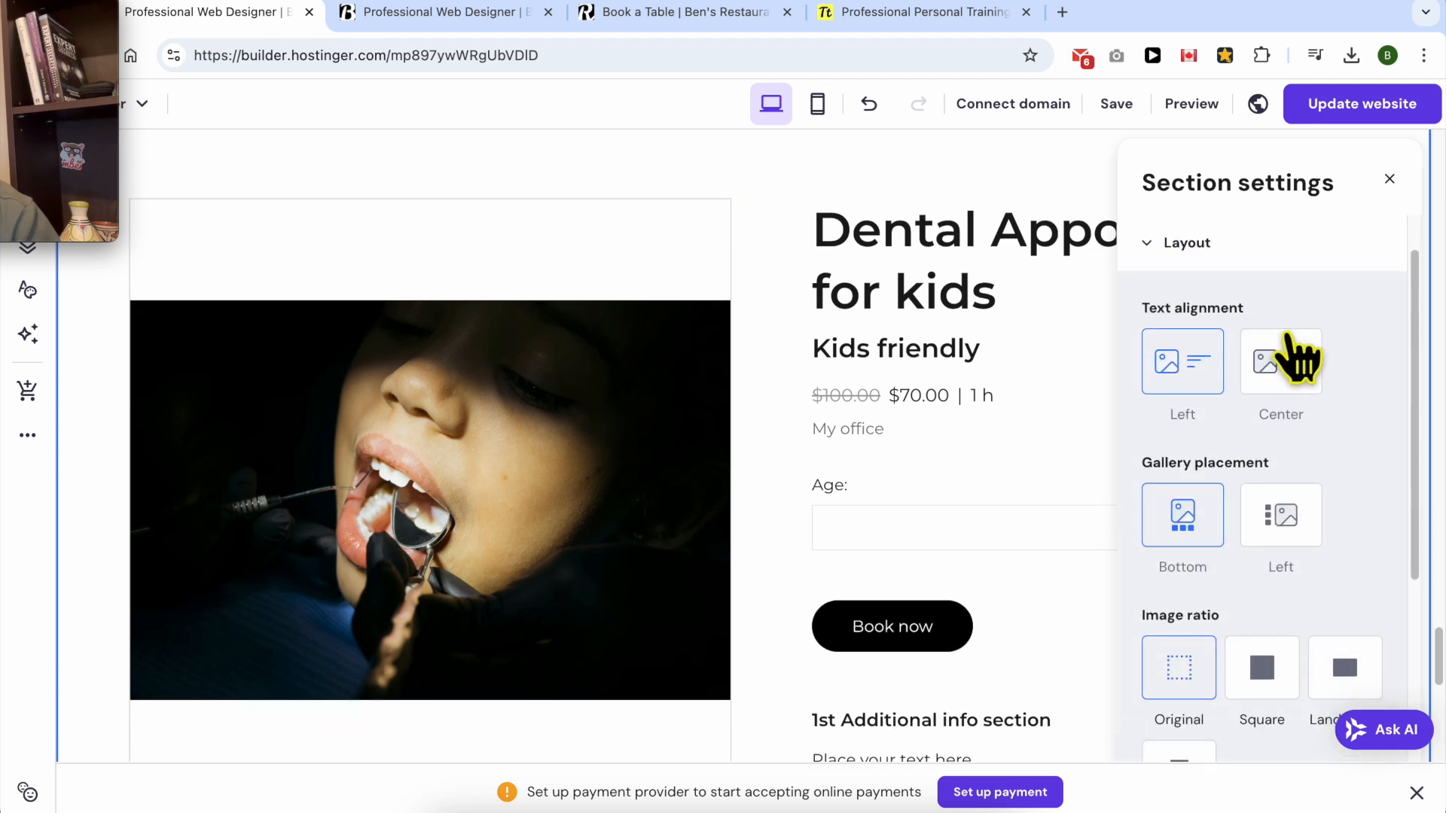
pyautogui.click(1282, 363)
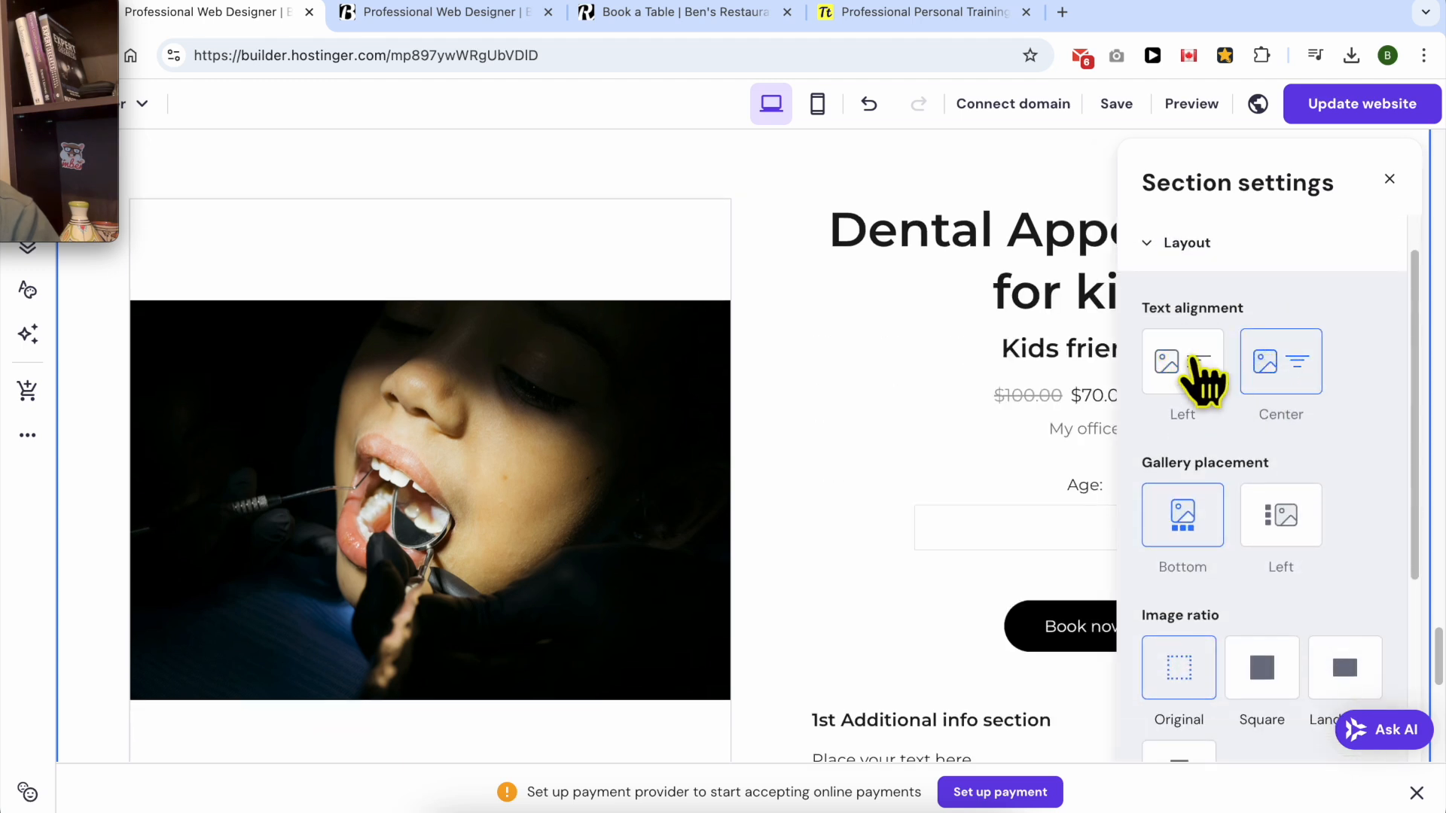
pyautogui.click(1195, 362)
pyautogui.click(1273, 508)
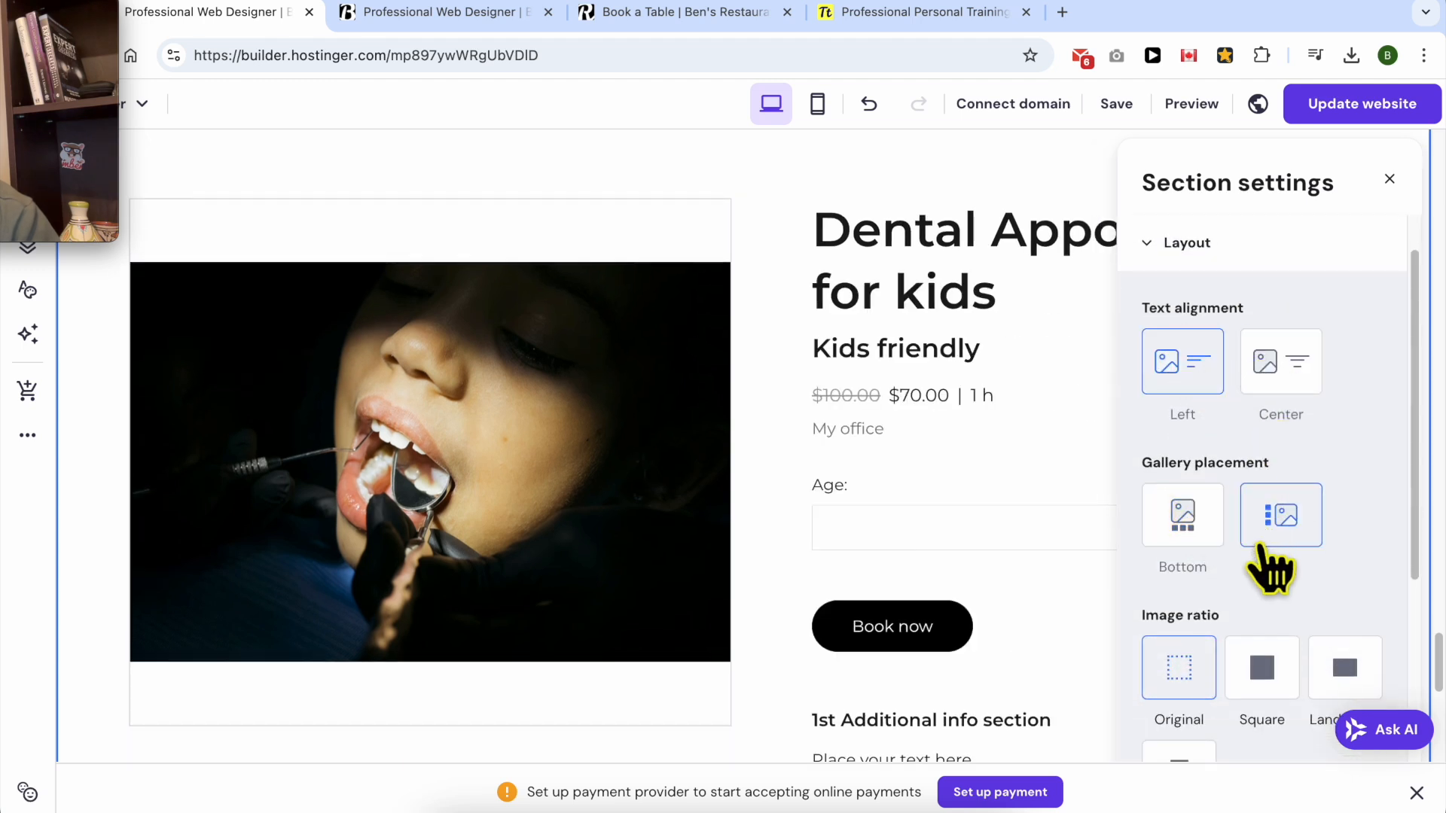
pyautogui.click(1191, 513)
pyautogui.click(1274, 518)
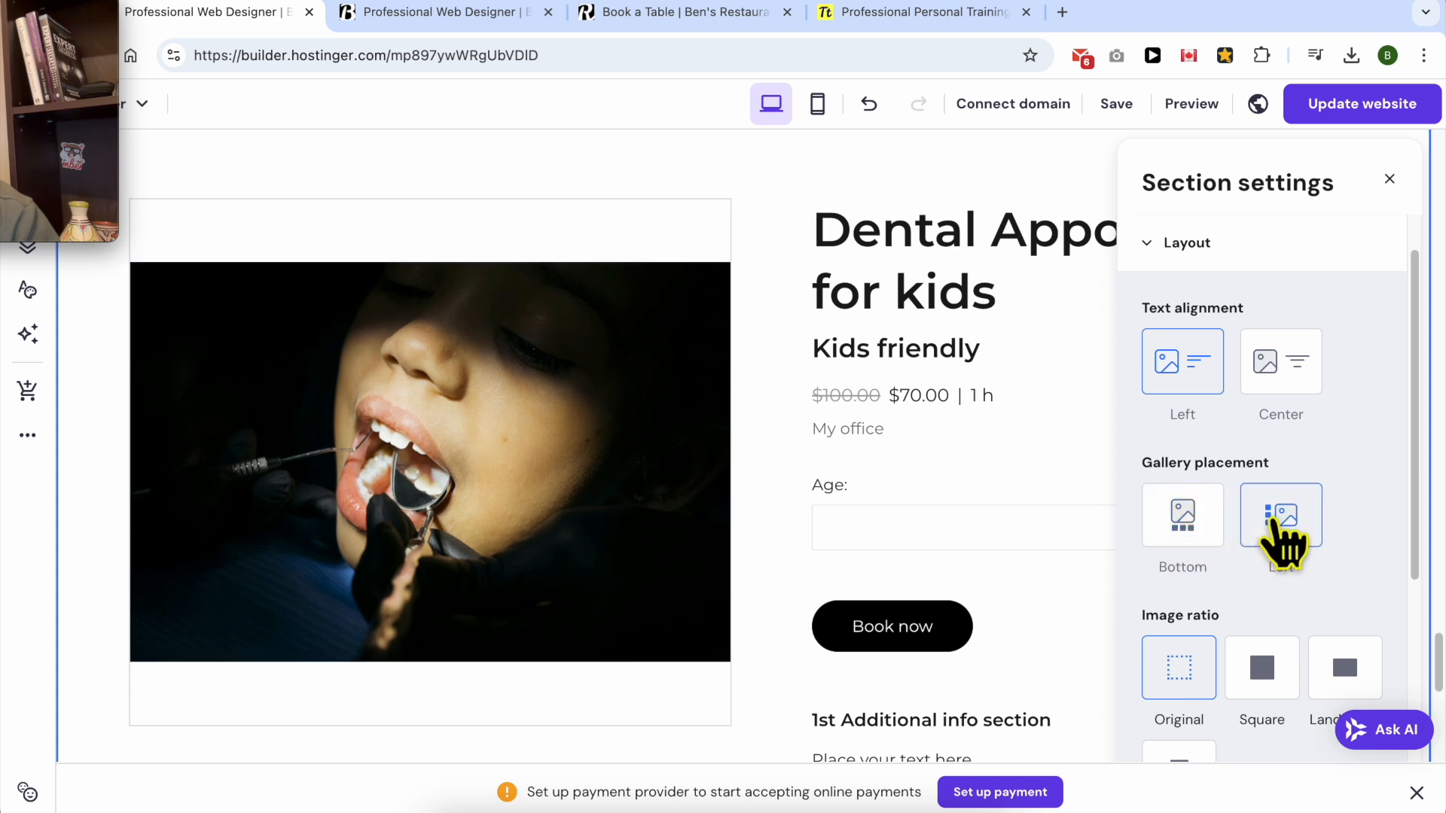
pyautogui.click(1178, 533)
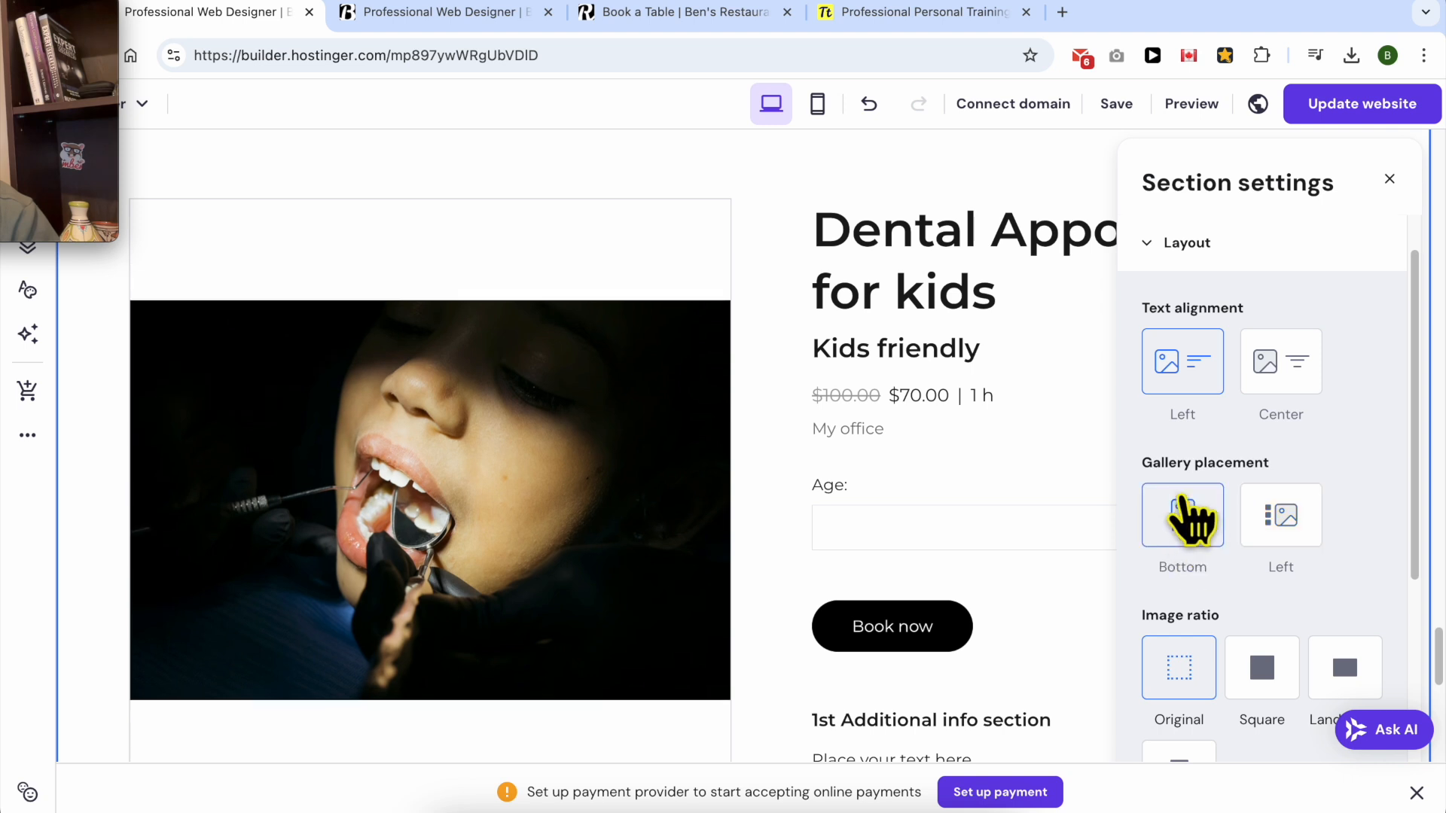
# Compare the Square, Landscape and Portrait image ratios for the kids appointment section and set the ratio to Square.
pyautogui.scroll(-2, 1167, 520)
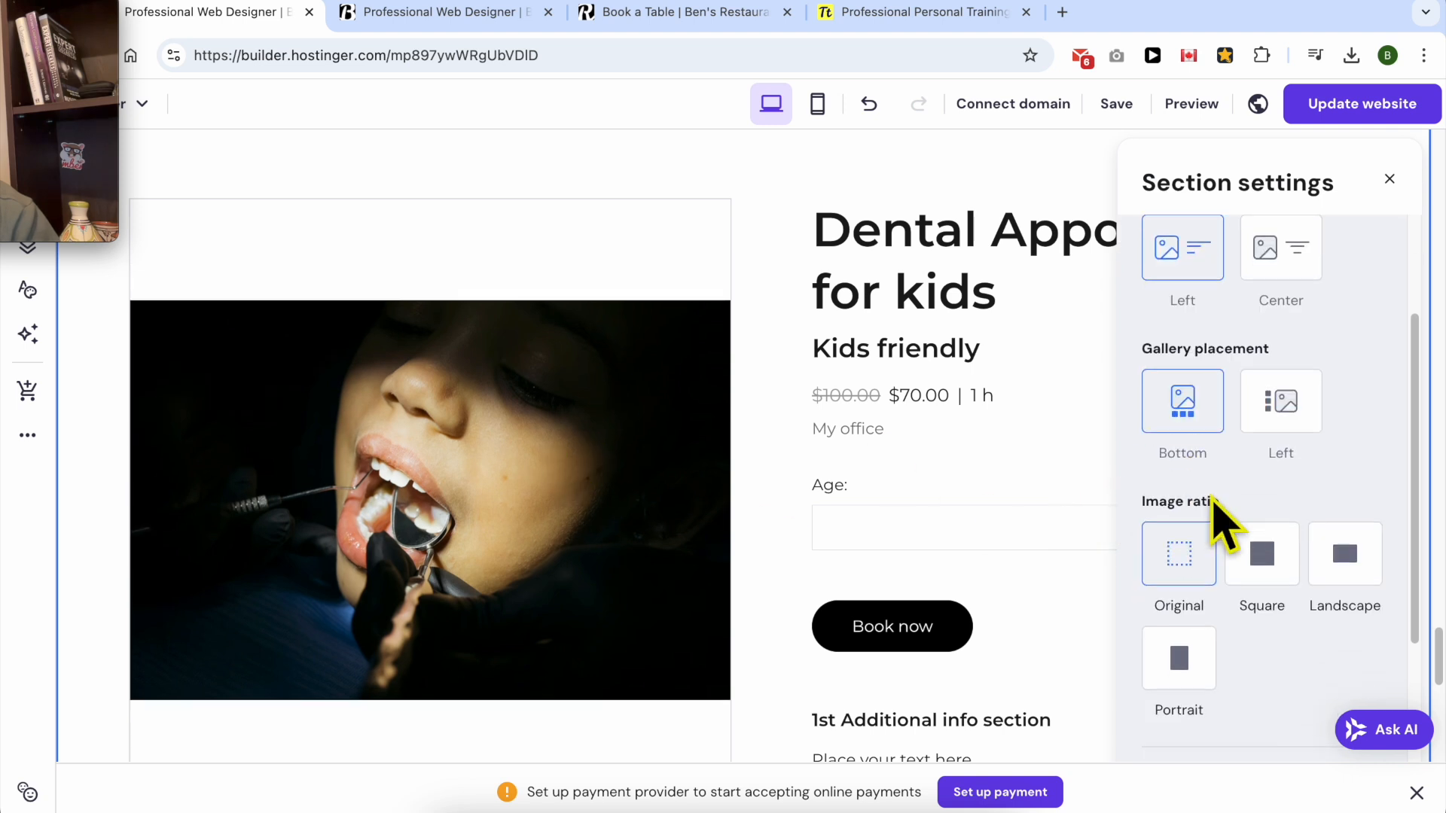
pyautogui.click(1280, 576)
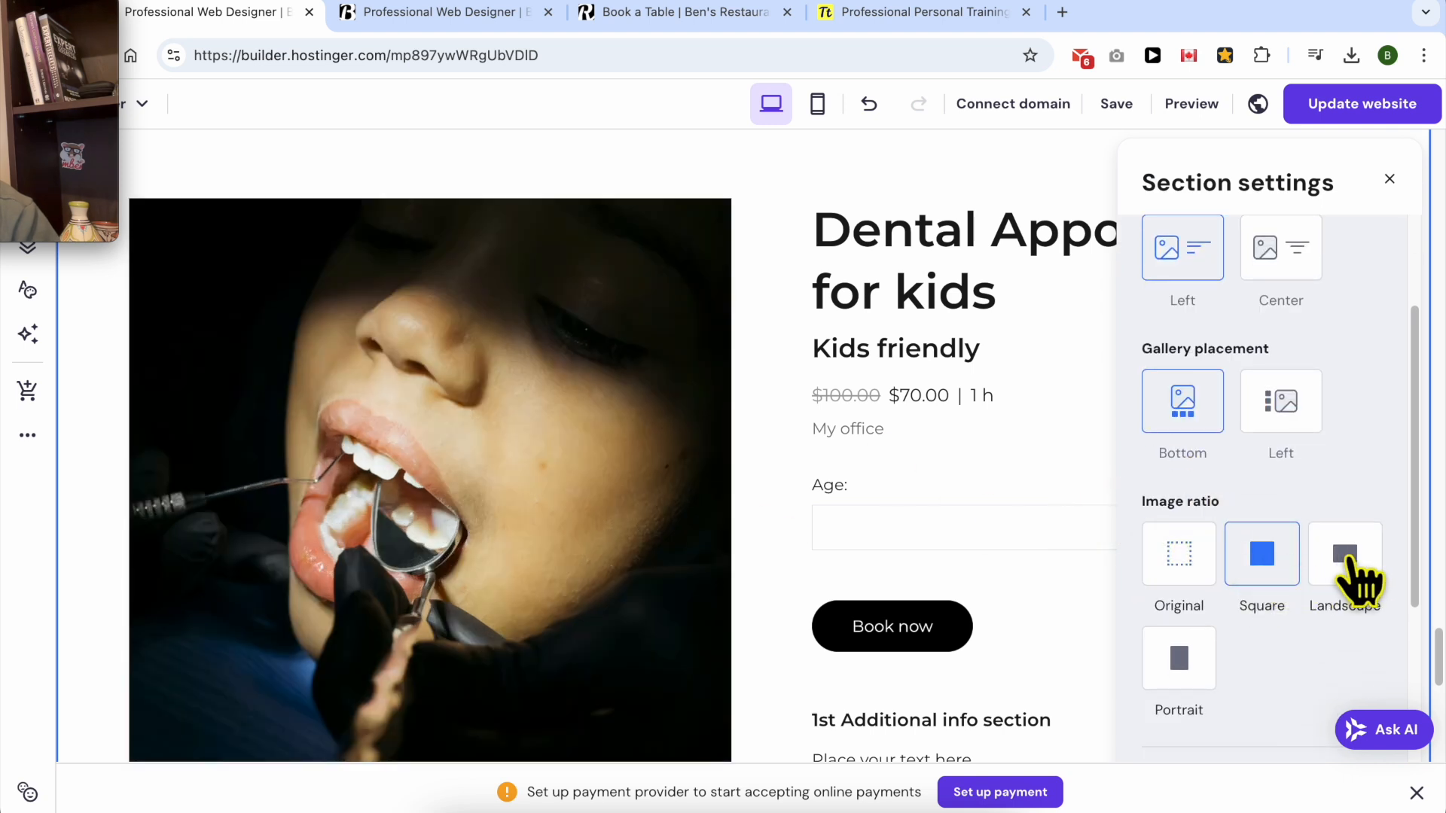
pyautogui.click(1353, 553)
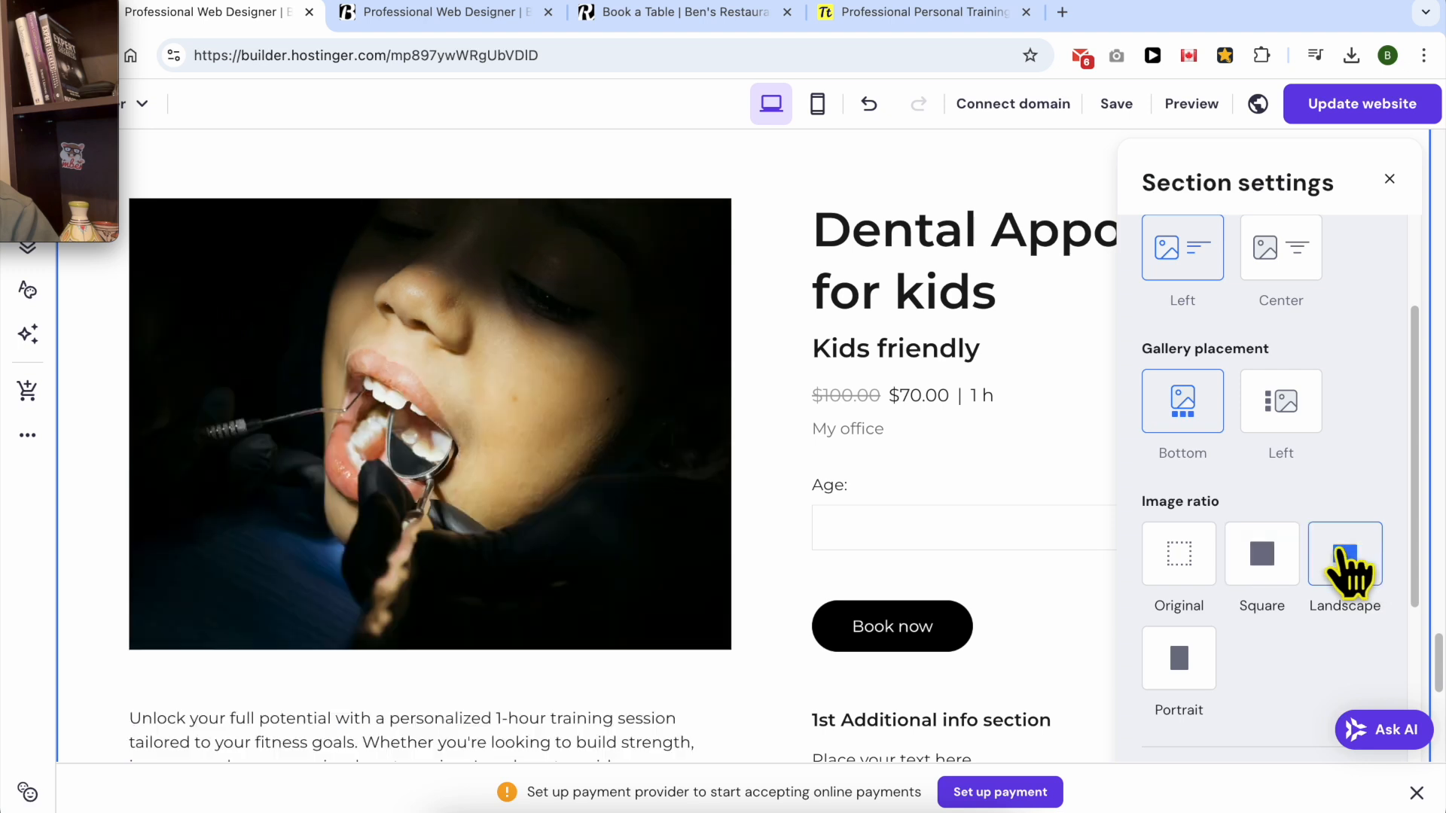
pyautogui.click(1271, 563)
pyautogui.scroll(-1, 1278, 544)
pyautogui.click(1181, 596)
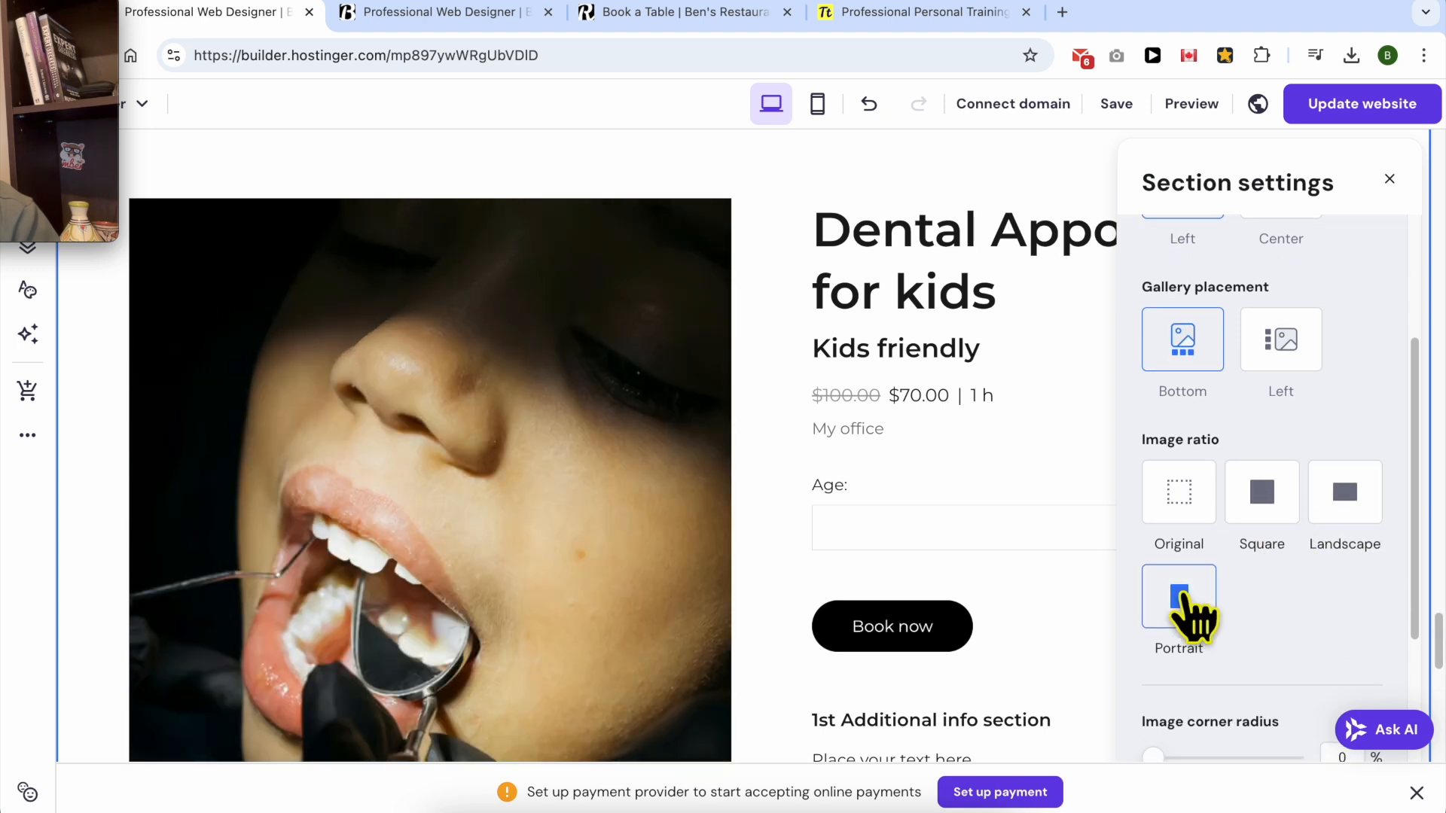
pyautogui.click(1266, 516)
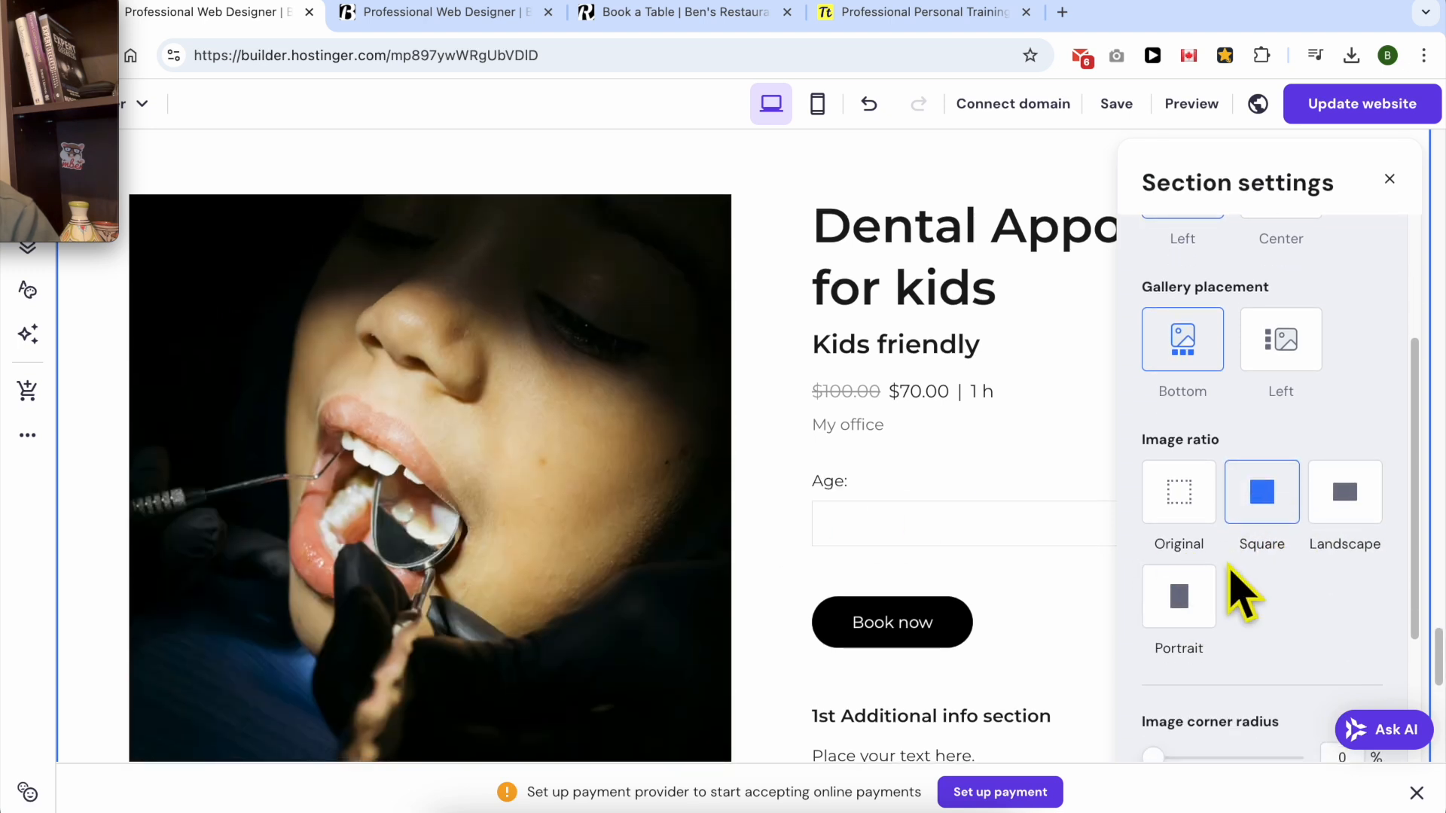
pyautogui.scroll(-3, 1257, 570)
pyautogui.moveTo(1155, 568)
pyautogui.mouseDown()
pyautogui.moveTo(1230, 579)
pyautogui.moveTo(1154, 579)
pyautogui.mouseUp()
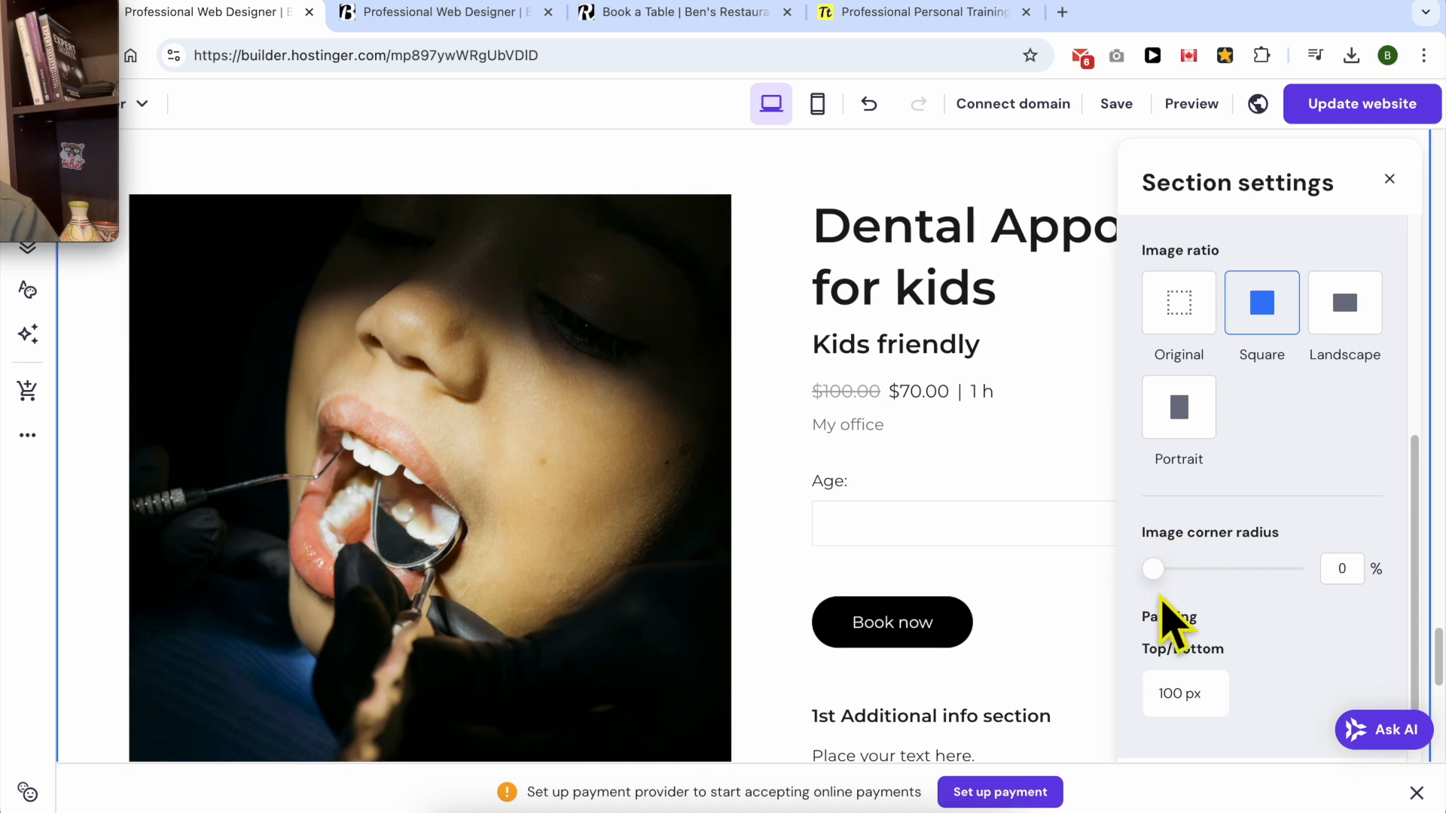
# Try red #e32323 as the kids section's text color and return it to the dark website color #1a1a1a.
pyautogui.scroll(-5, 1235, 667)
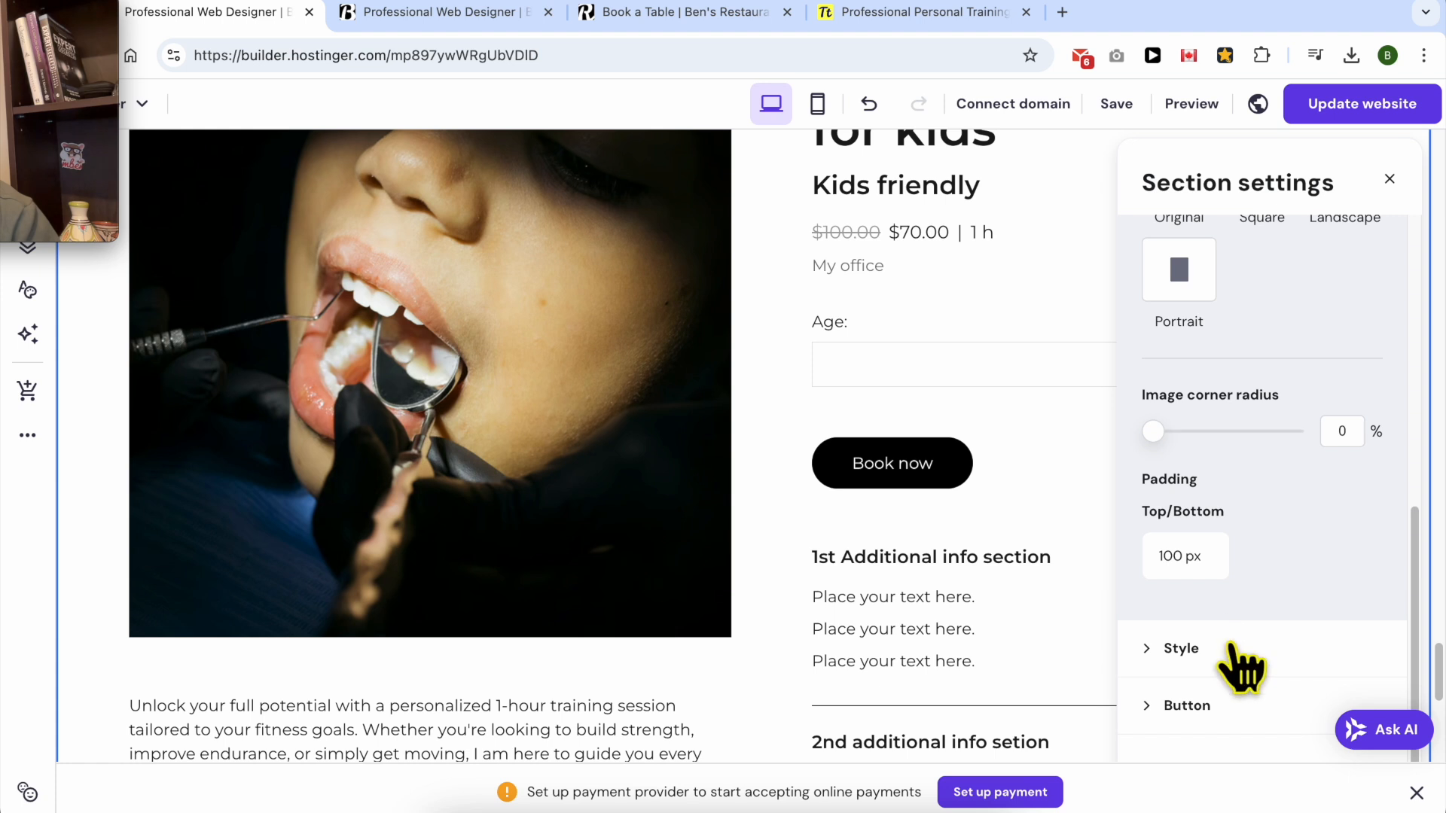
pyautogui.click(1230, 647)
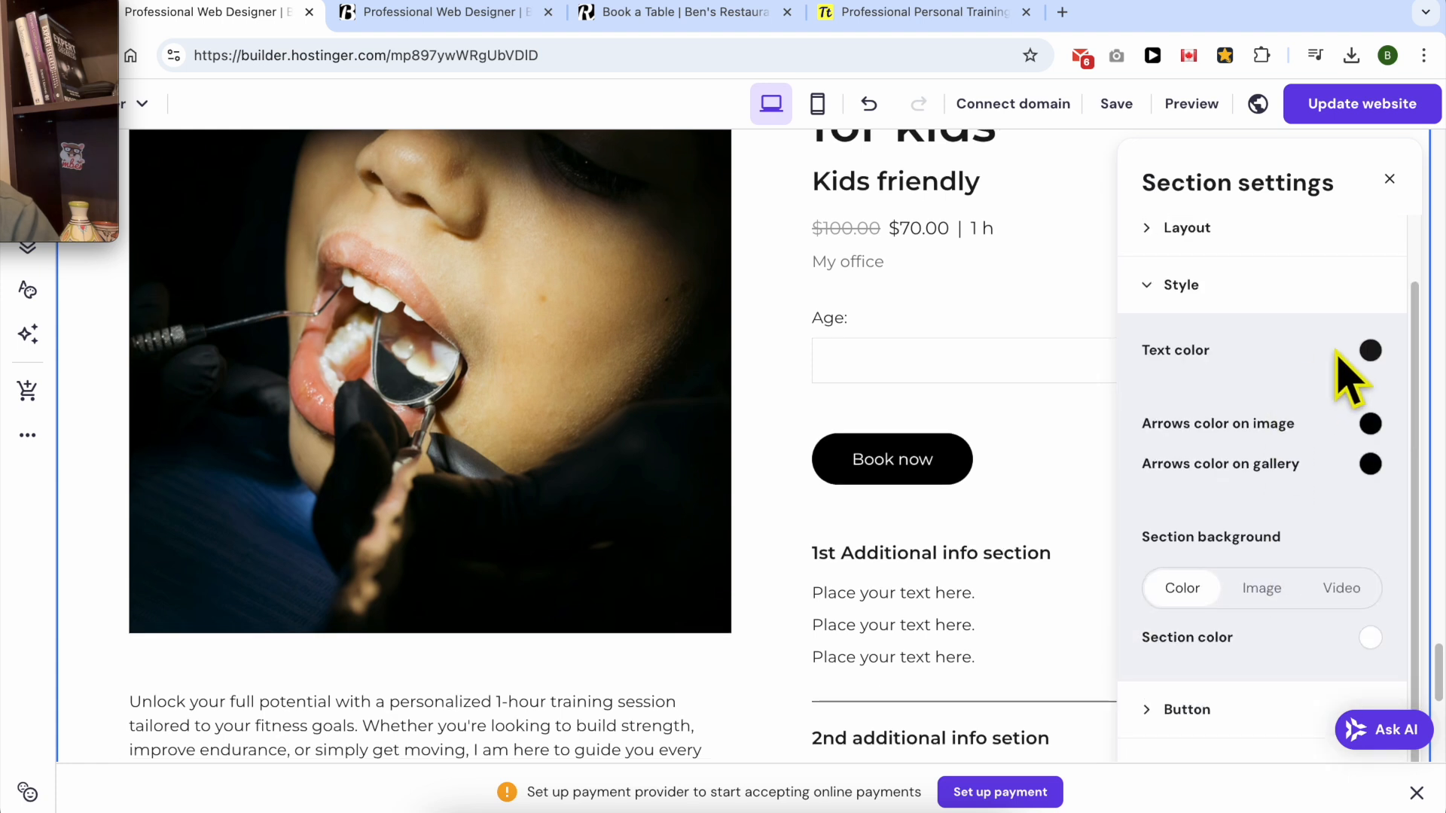
pyautogui.click(1370, 346)
pyautogui.click(1034, 312)
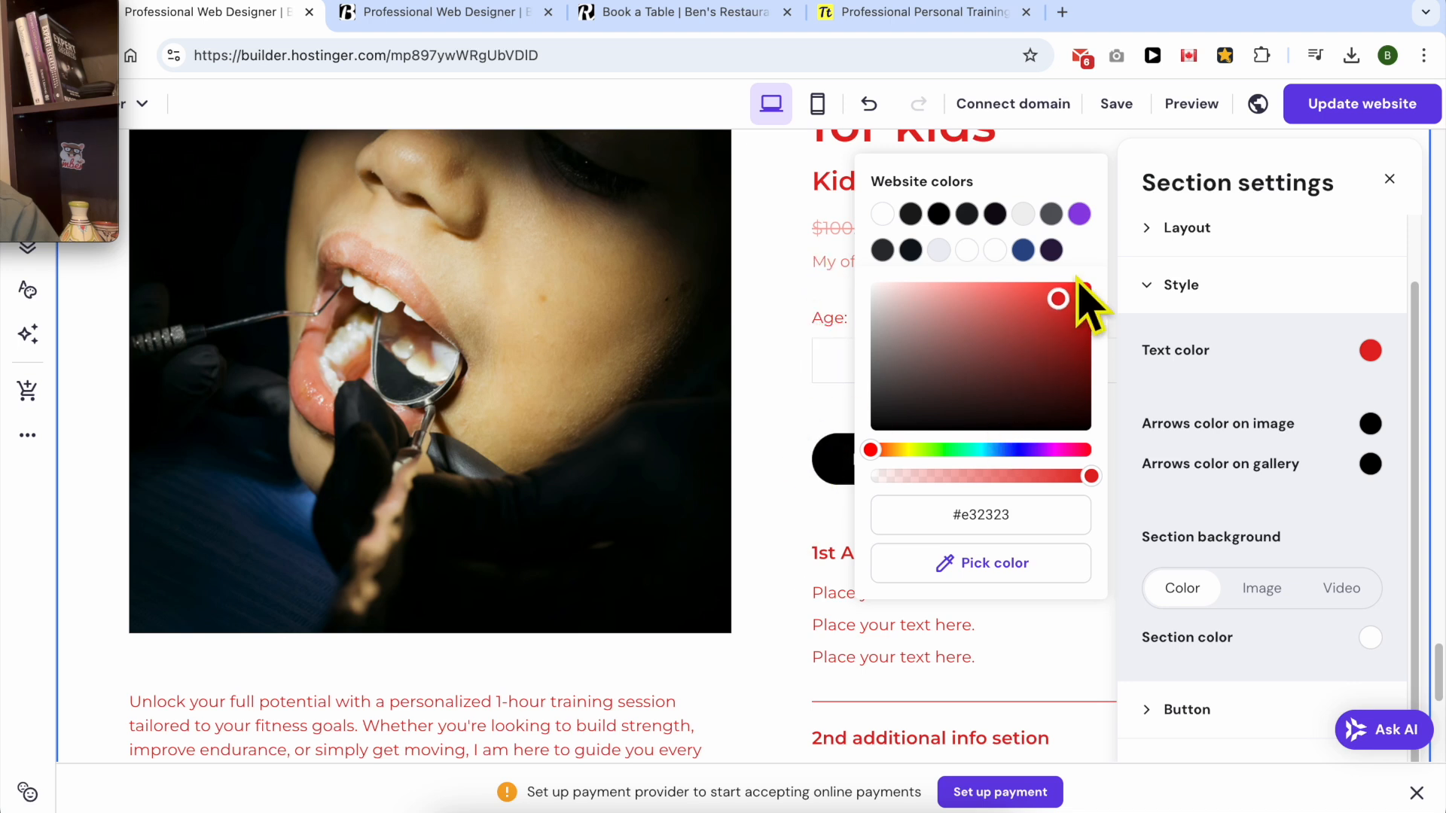
pyautogui.click(911, 214)
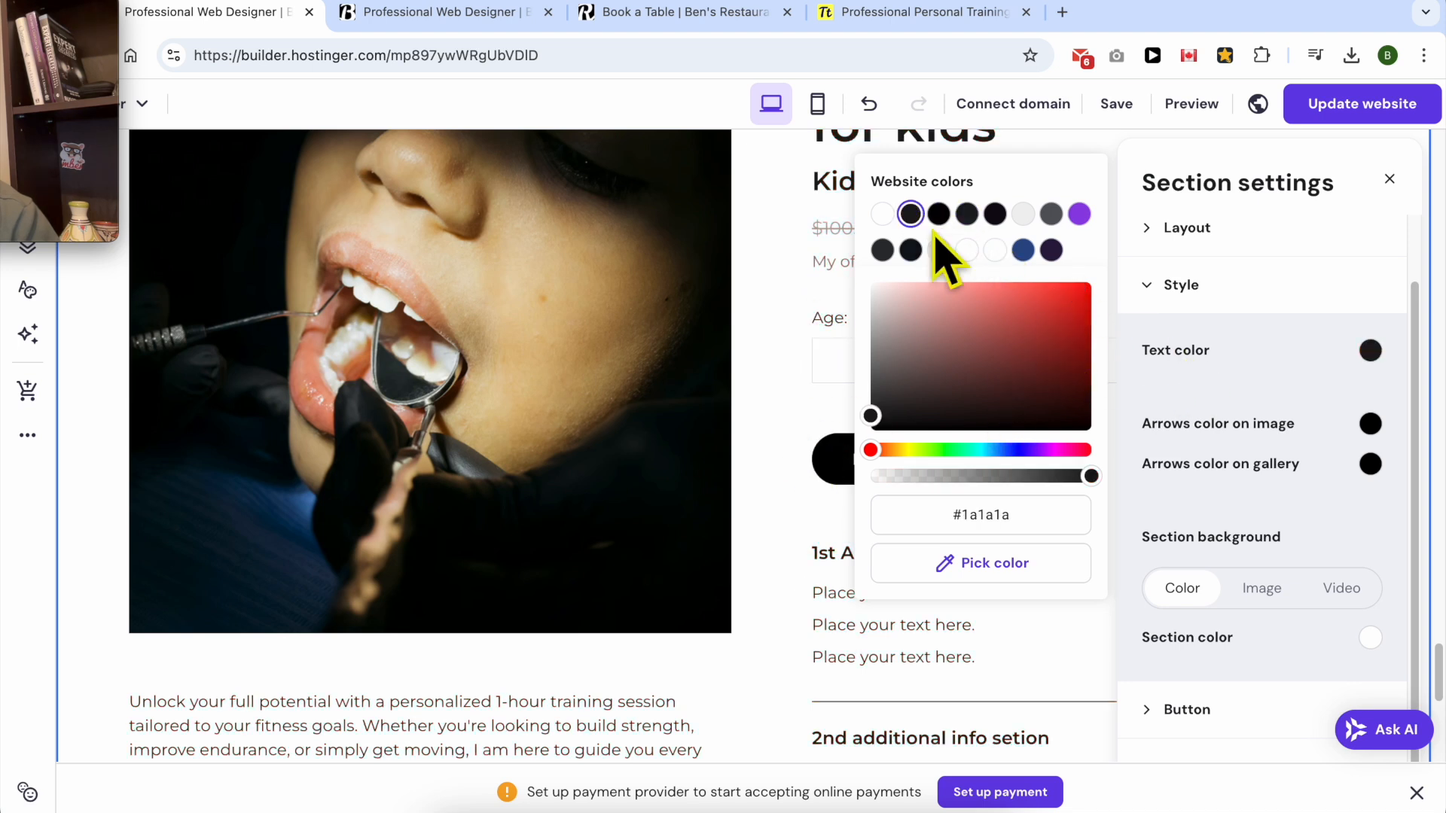
pyautogui.click(1298, 521)
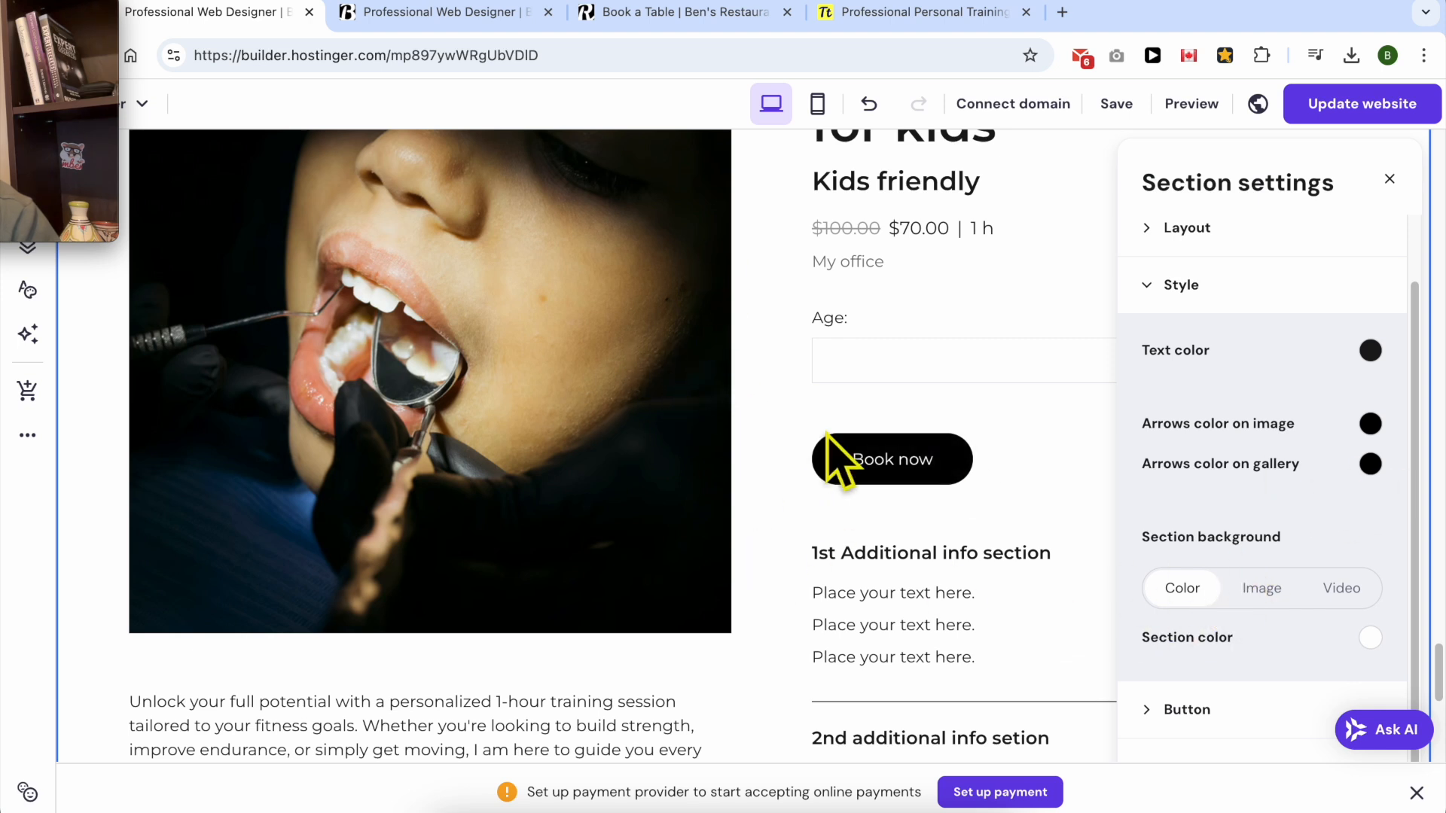
# Try the Image background for the kids section, switch back to Color and pick white #ffffff as the section color.
pyautogui.scroll(-1, 1246, 580)
pyautogui.click(1250, 588)
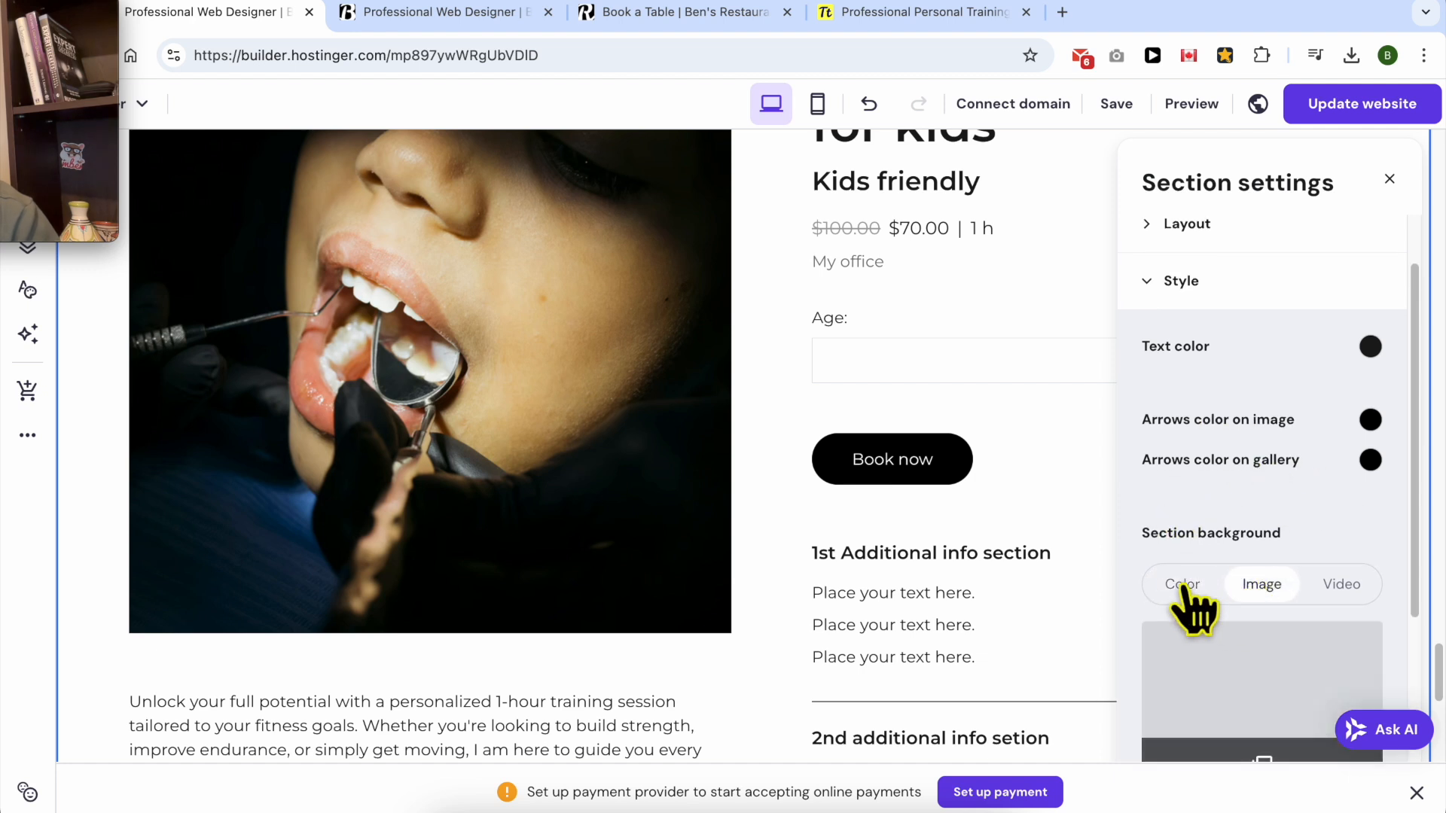
pyautogui.scroll(-1, 1189, 579)
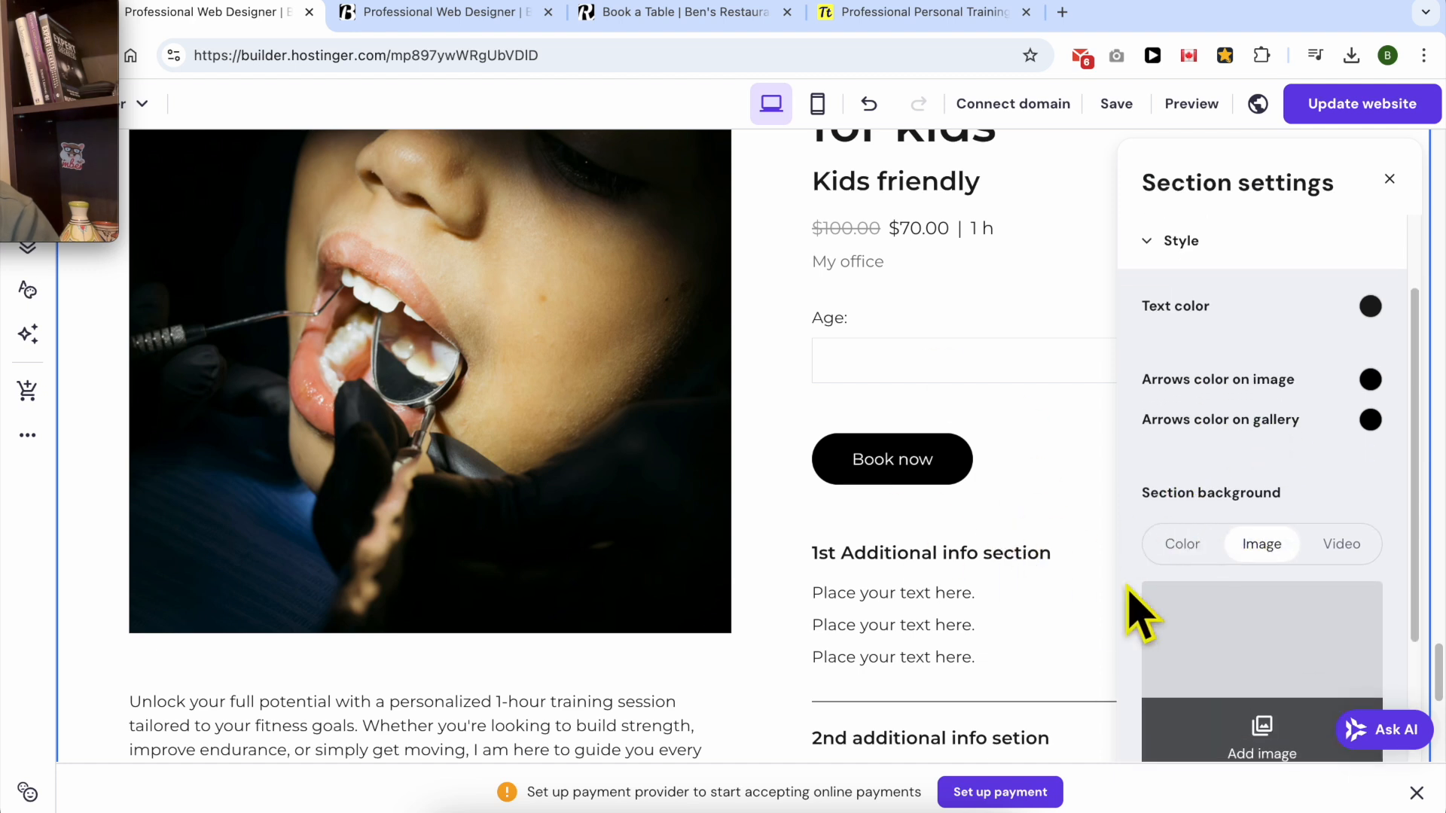
pyautogui.click(1181, 555)
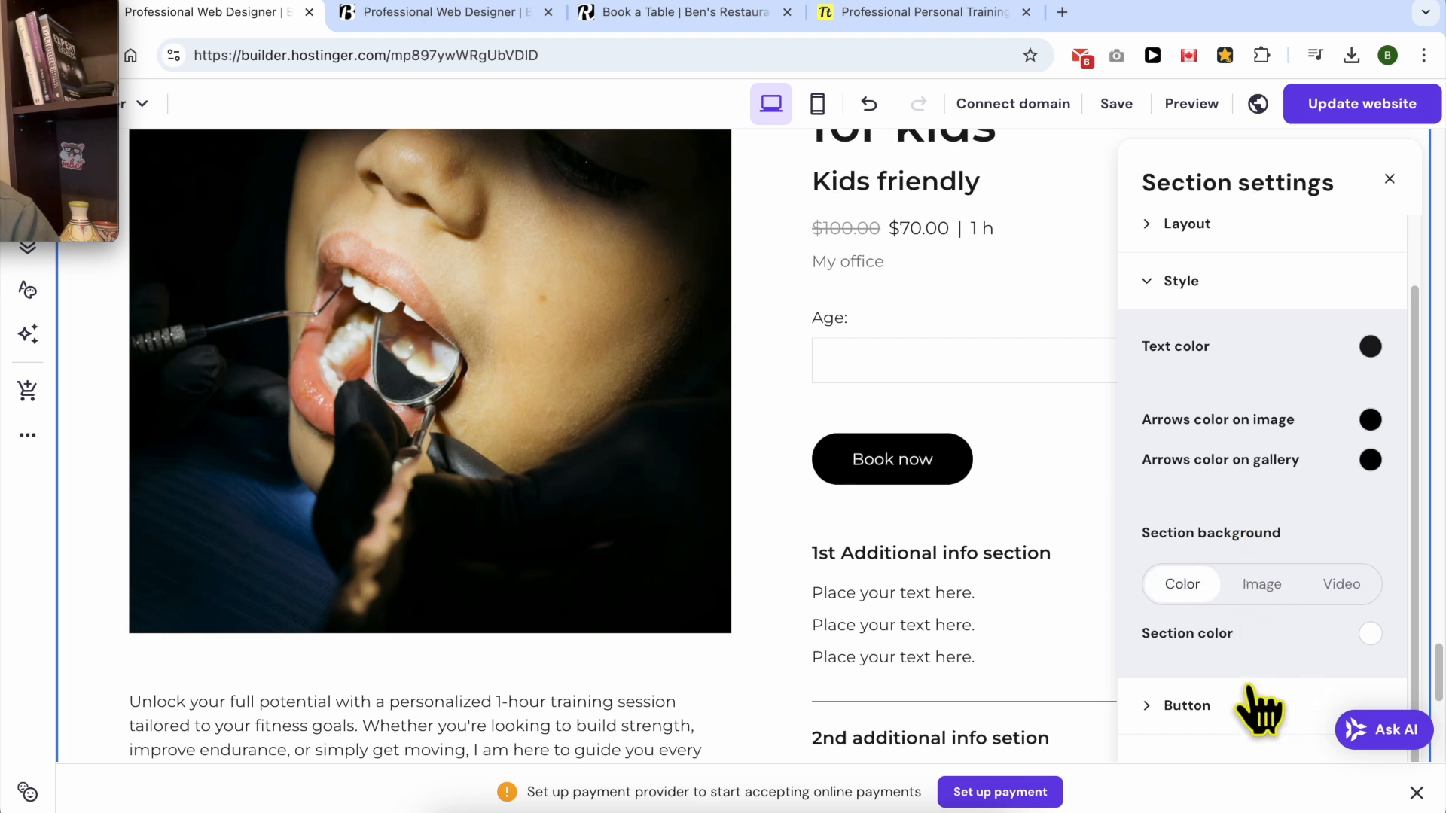
pyautogui.click(1372, 634)
pyautogui.moveTo(1074, 549); pyautogui.dragTo(960, 527)
pyautogui.click(912, 411)
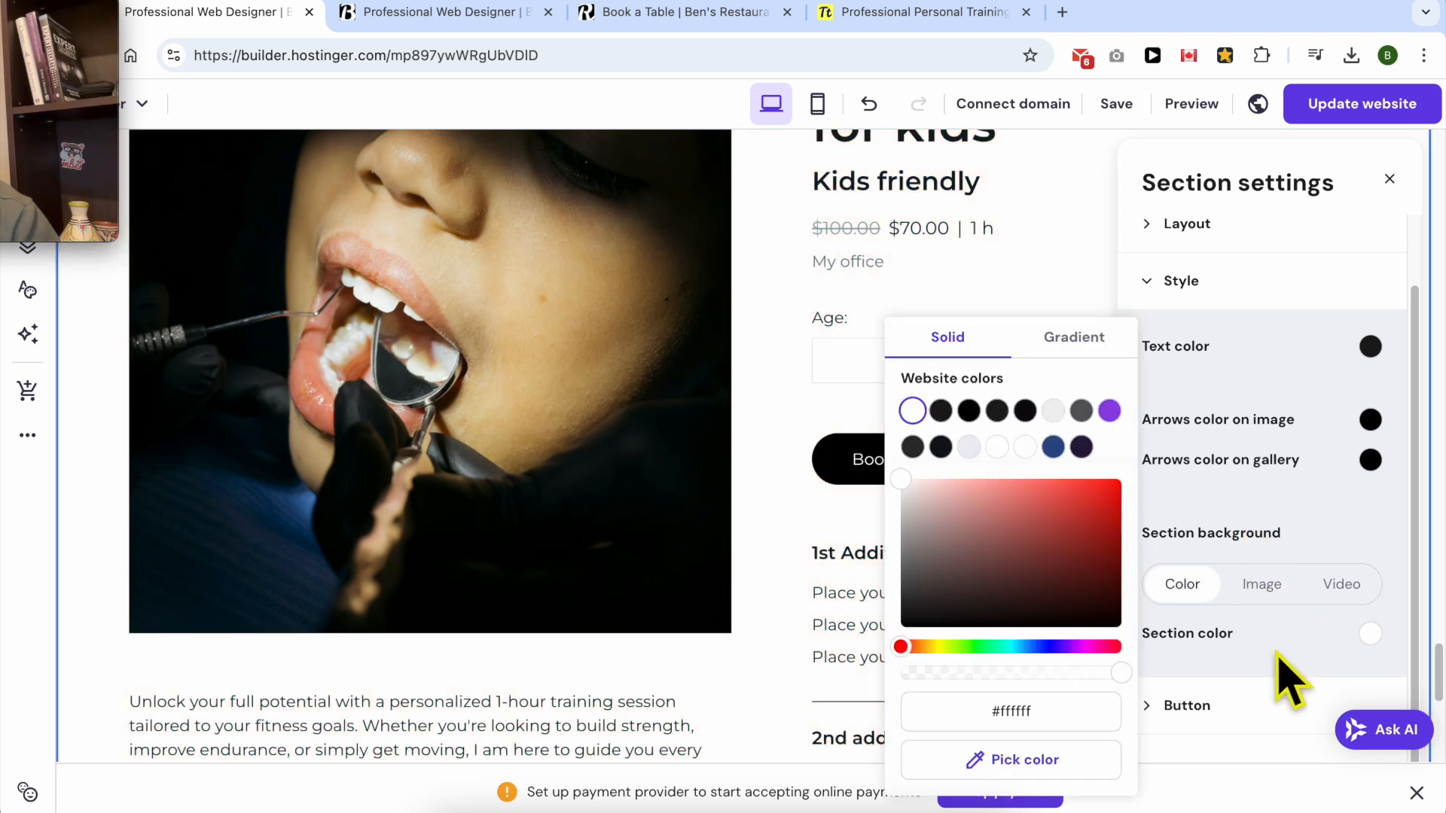
pyautogui.click(1302, 682)
# Change the kids section's button text to "Book your appointment".
pyautogui.click(1210, 702)
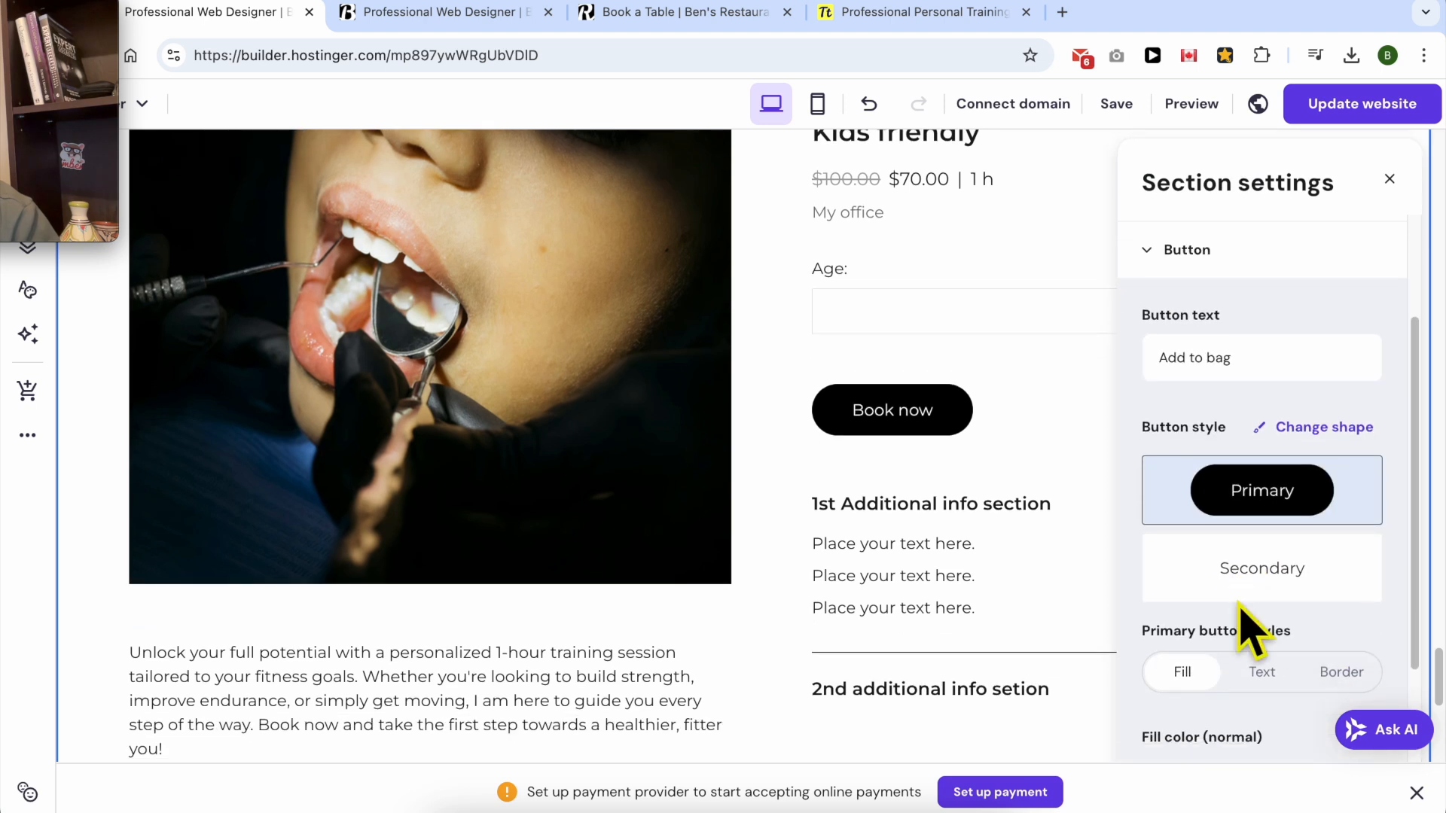
pyautogui.click(1268, 337)
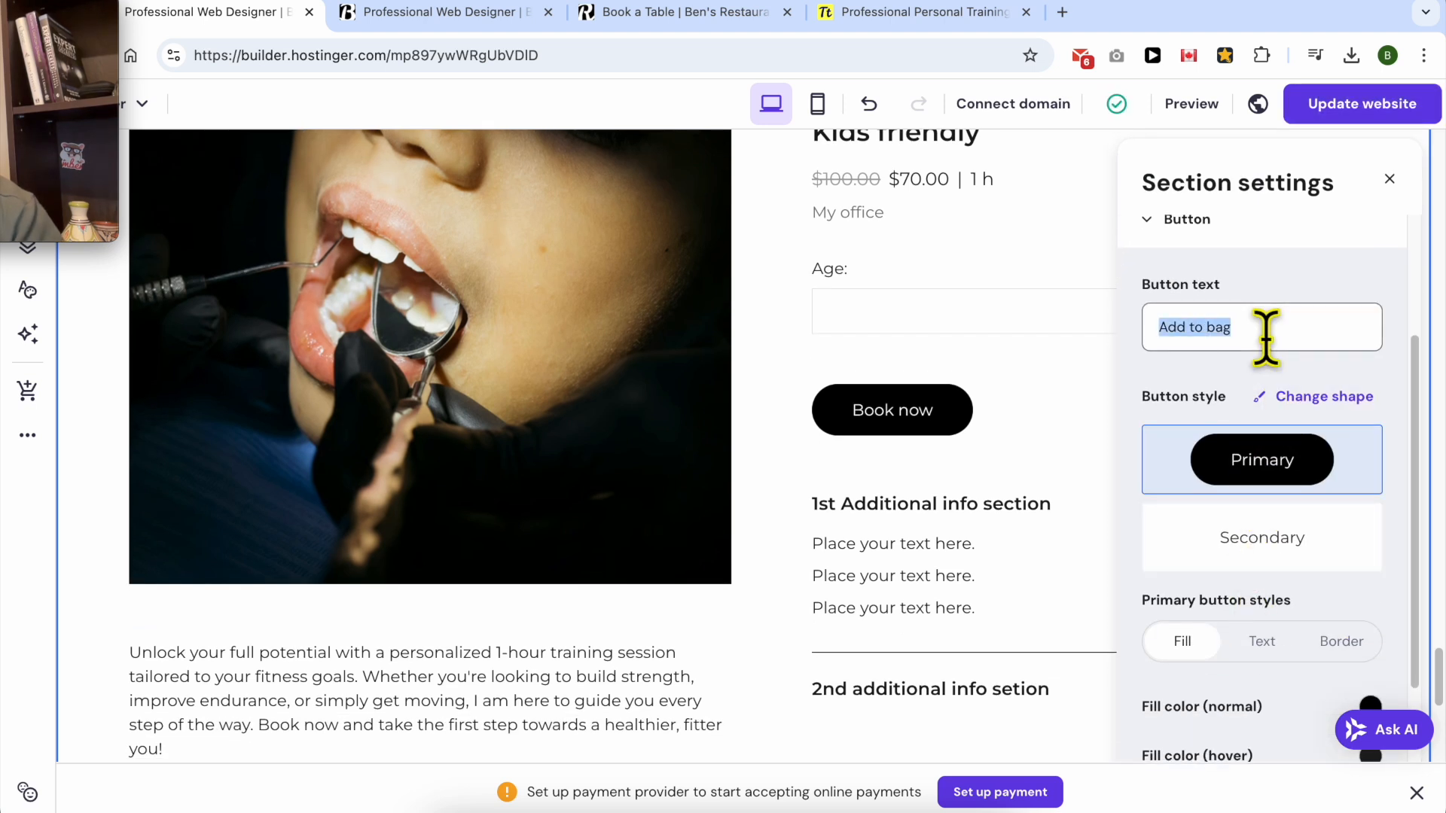
pyautogui.write('Book your appointeme')
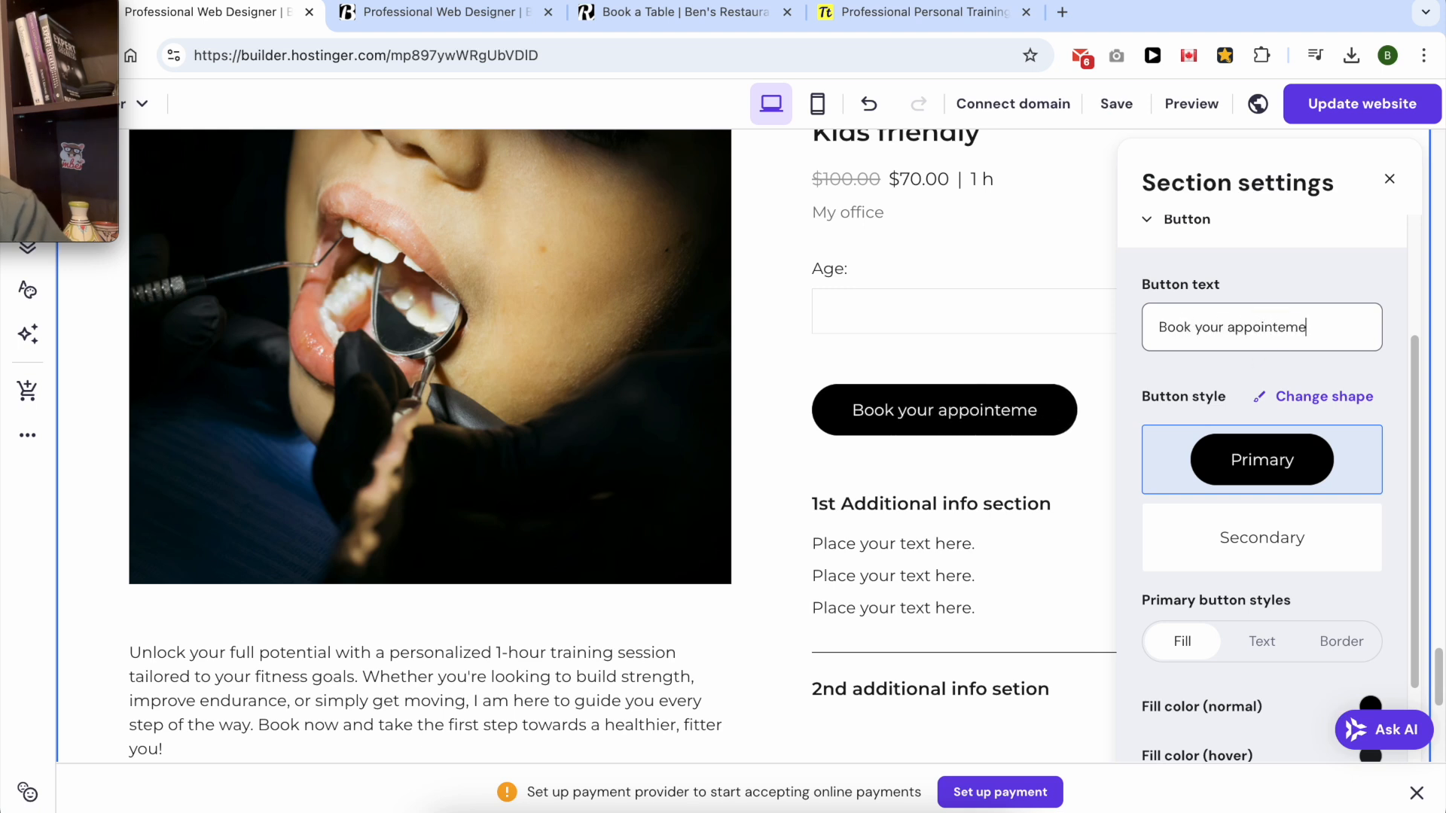
# Try the Secondary button style for the kids section, return to Primary, and look through its Text and Fill color settings.
pyautogui.scroll(-1, 1290, 532)
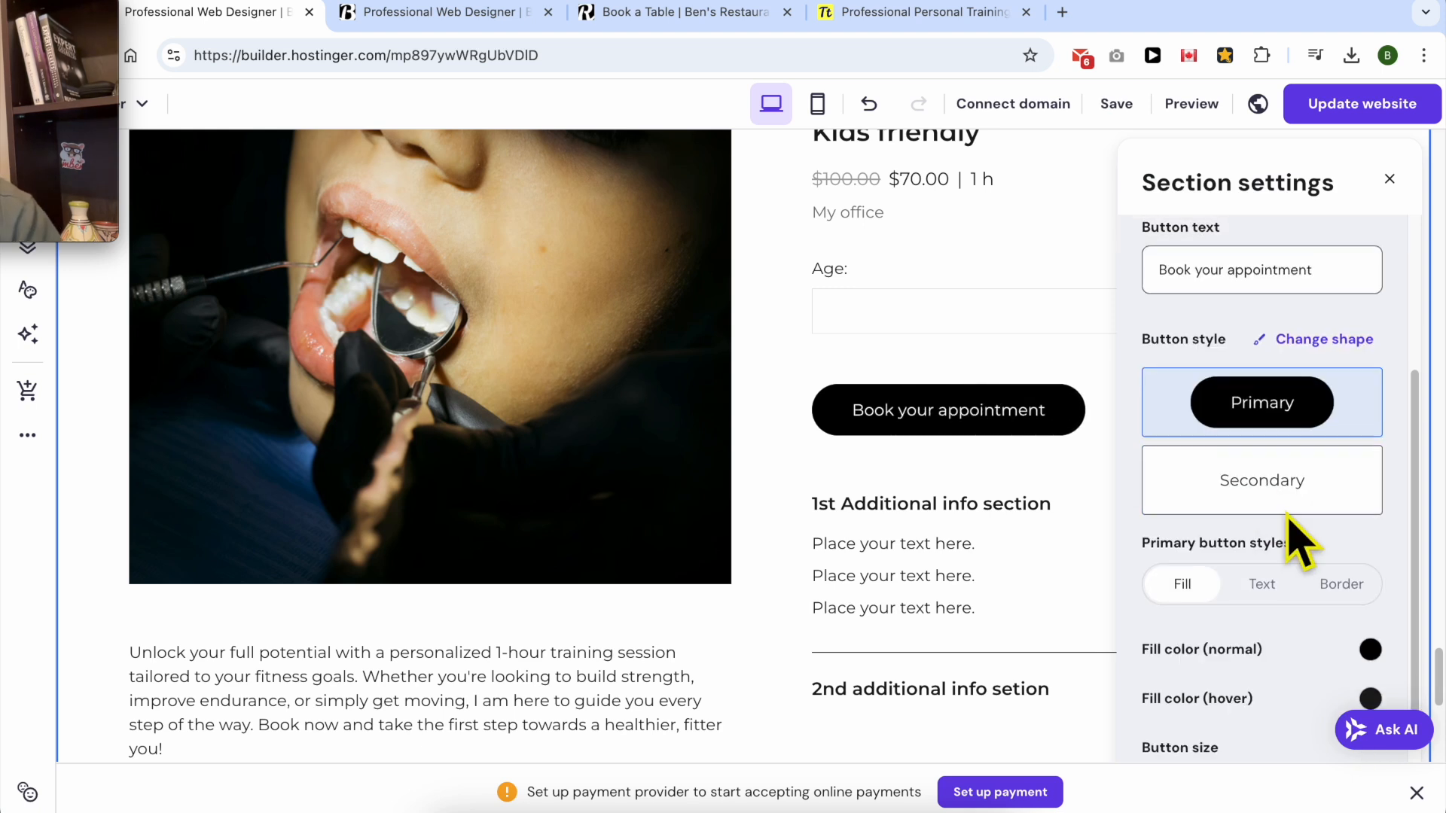
pyautogui.click(1268, 493)
pyautogui.click(1265, 406)
pyautogui.click(1268, 493)
pyautogui.click(1278, 406)
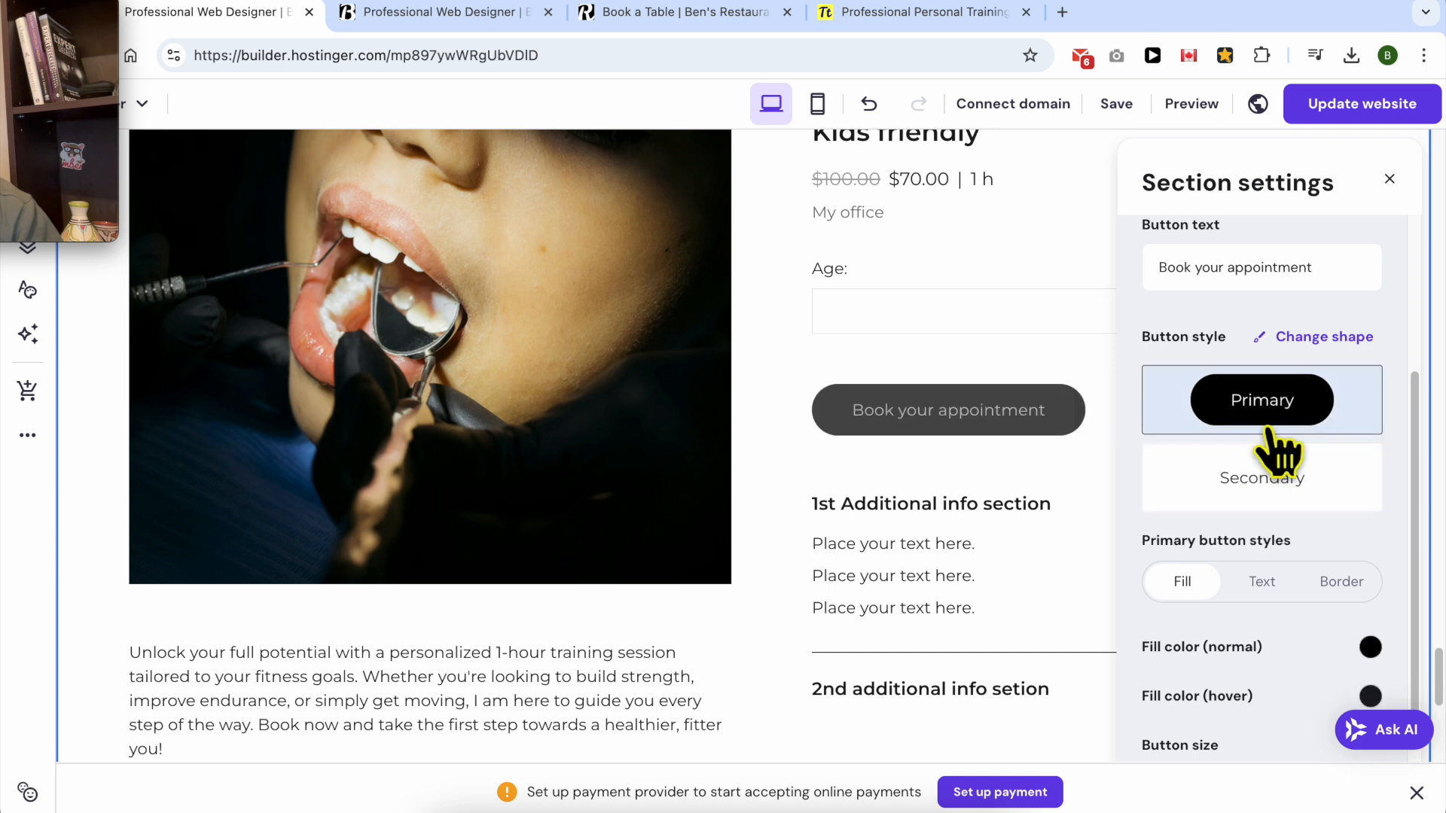
pyautogui.click(1261, 583)
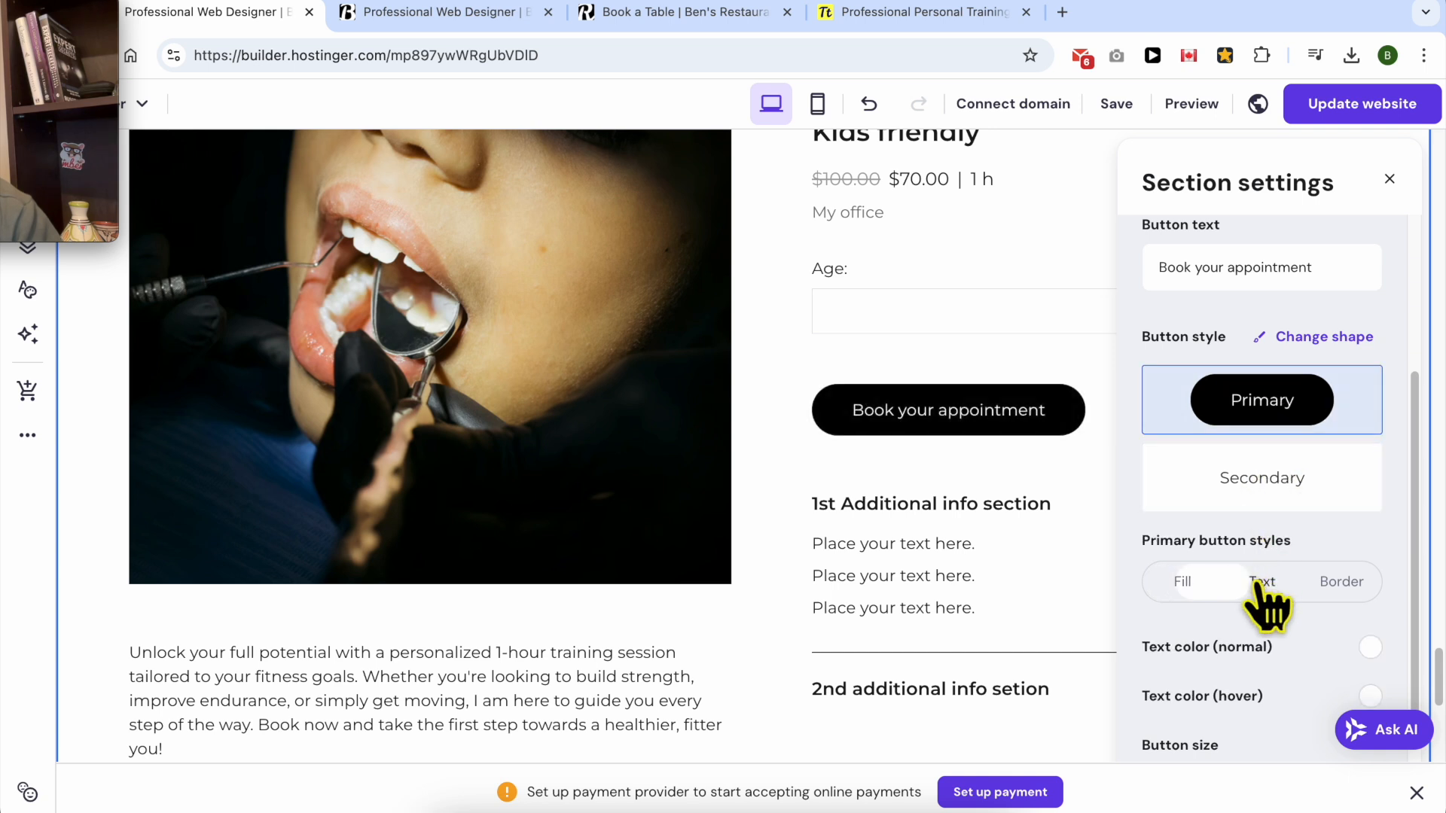
pyautogui.click(1182, 583)
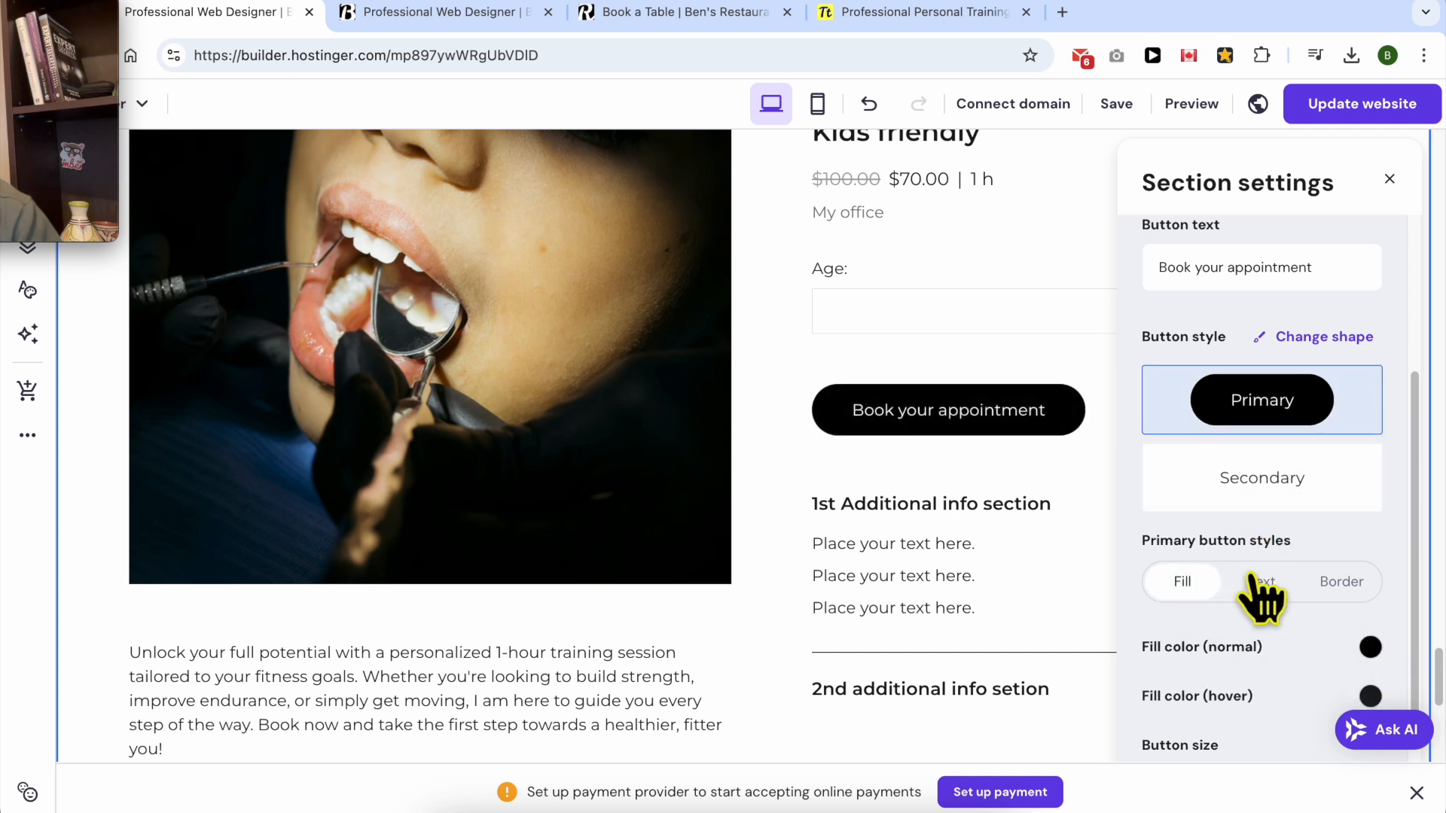
# Compare the Small, Medium and Large button sizes for the kids section, set the size to Large and close the section settings.
pyautogui.scroll(-3, 1275, 597)
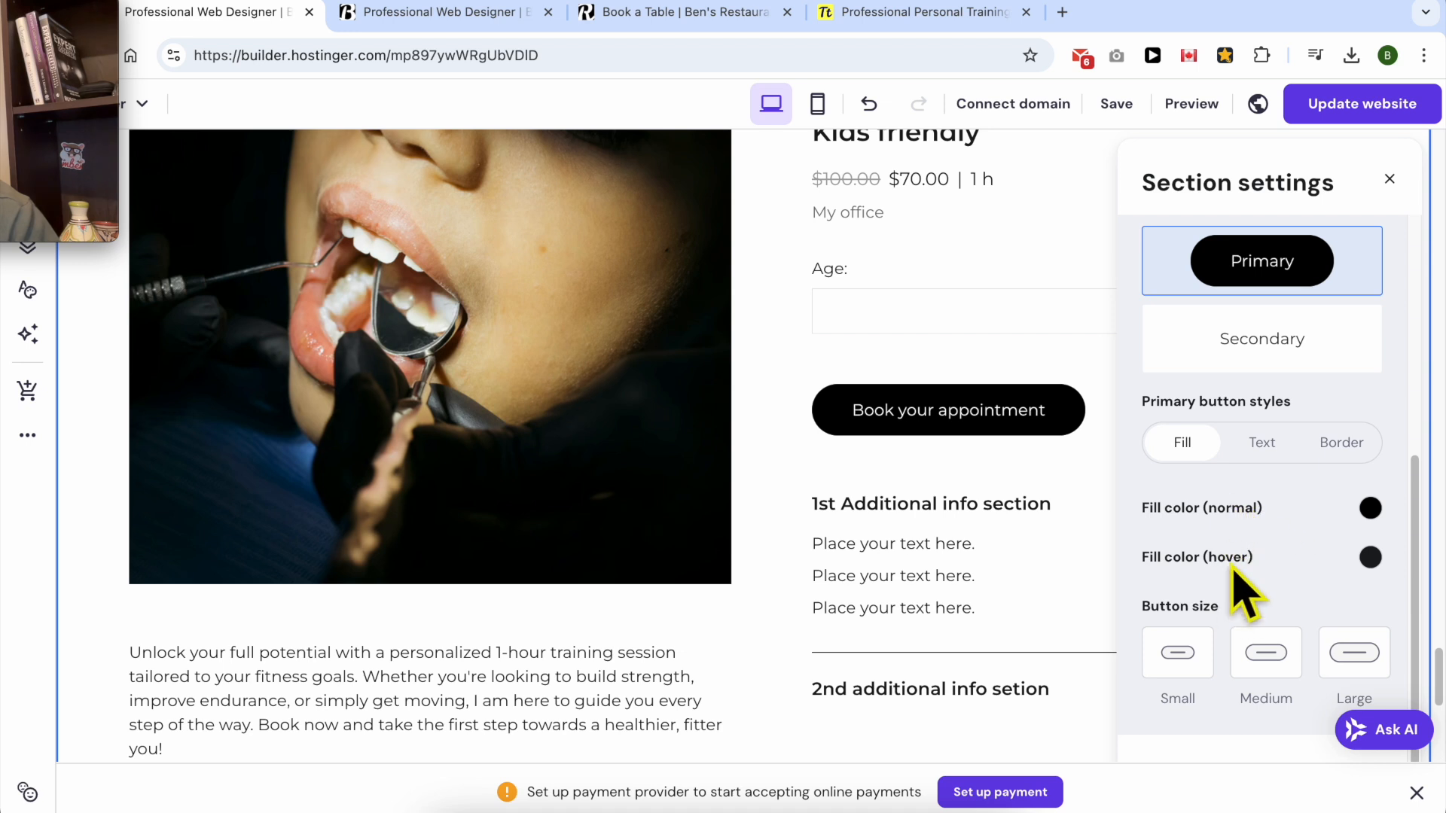
pyautogui.click(1266, 655)
pyautogui.click(1348, 655)
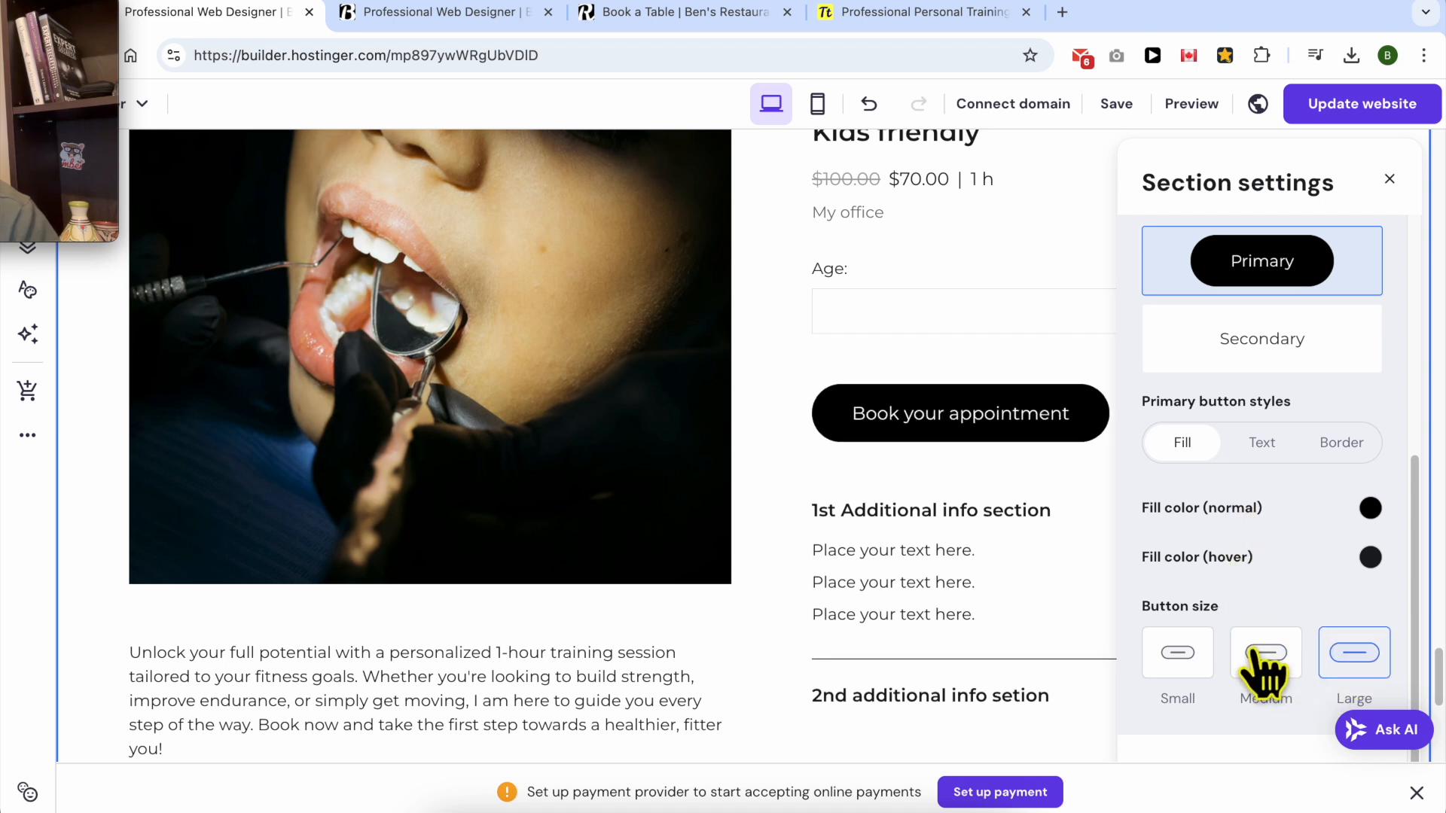
pyautogui.click(1182, 655)
pyautogui.click(1278, 657)
pyautogui.click(1350, 655)
pyautogui.scroll(-3, 1246, 588)
pyautogui.scroll(-2, 1268, 576)
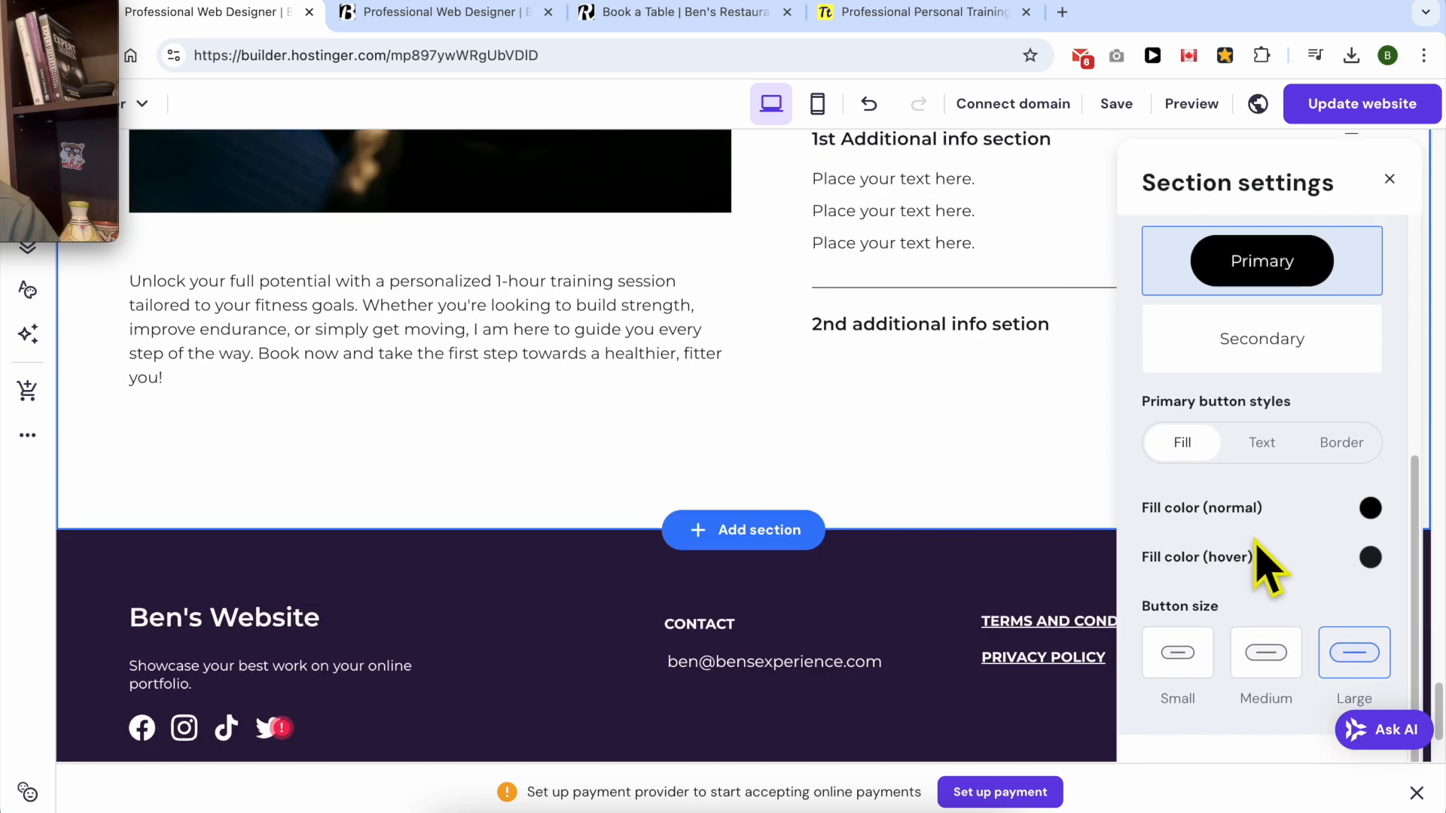
pyautogui.scroll(4, 1271, 557)
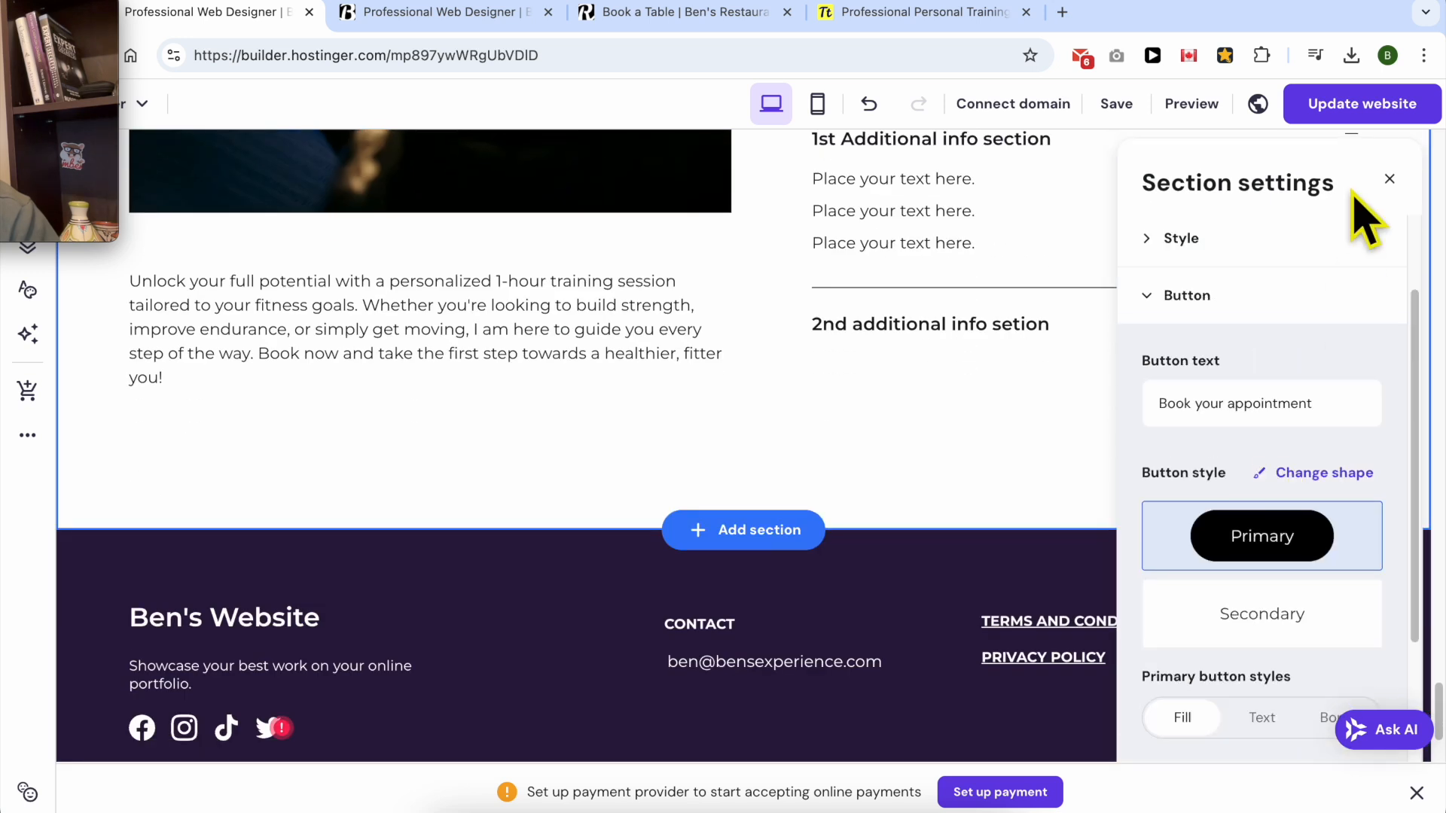
pyautogui.click(1389, 180)
# Delete the "Dental appointment for adults" section from the home page.
pyautogui.scroll(8, 1040, 422)
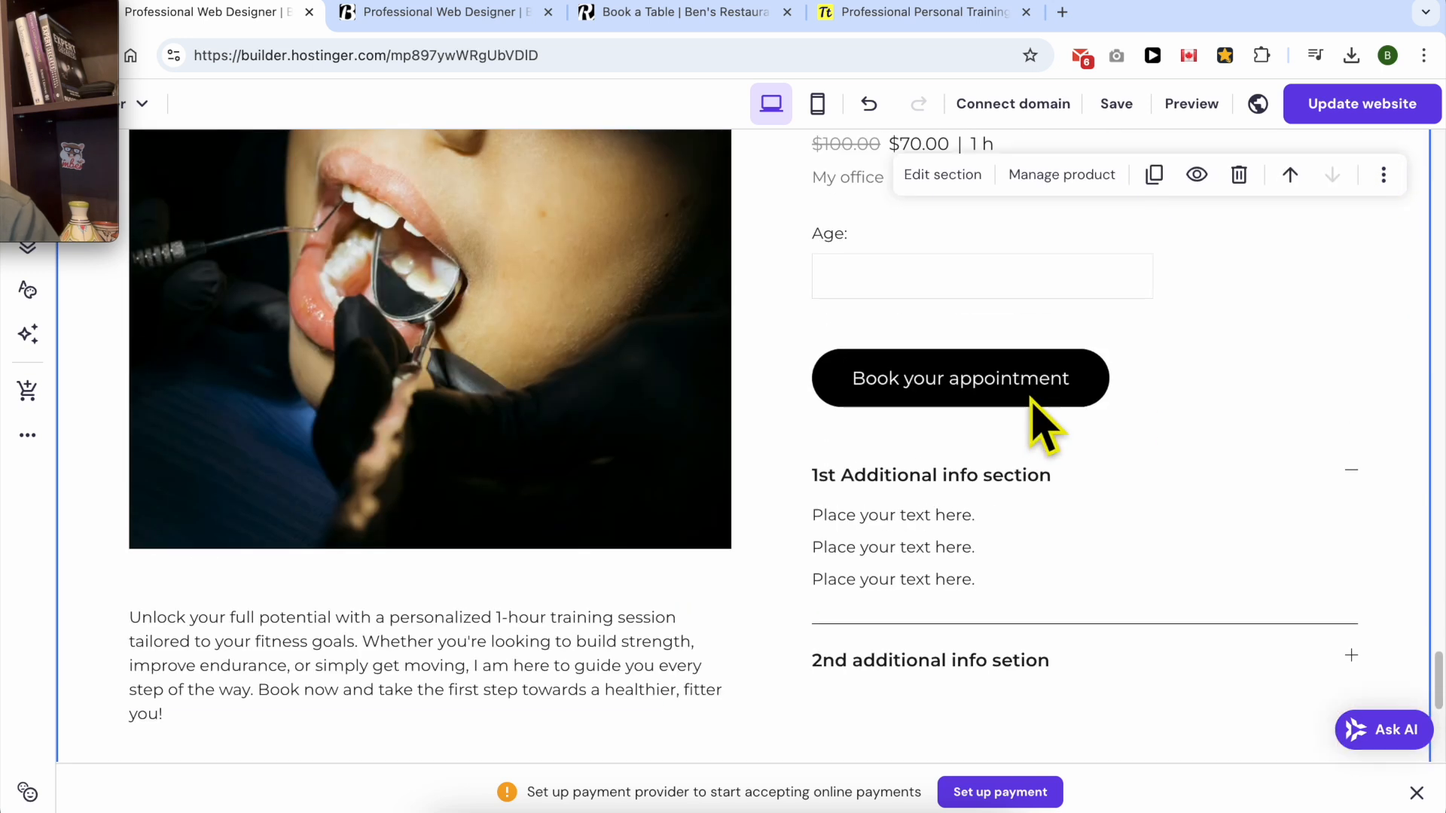
pyautogui.scroll(9, 1041, 444)
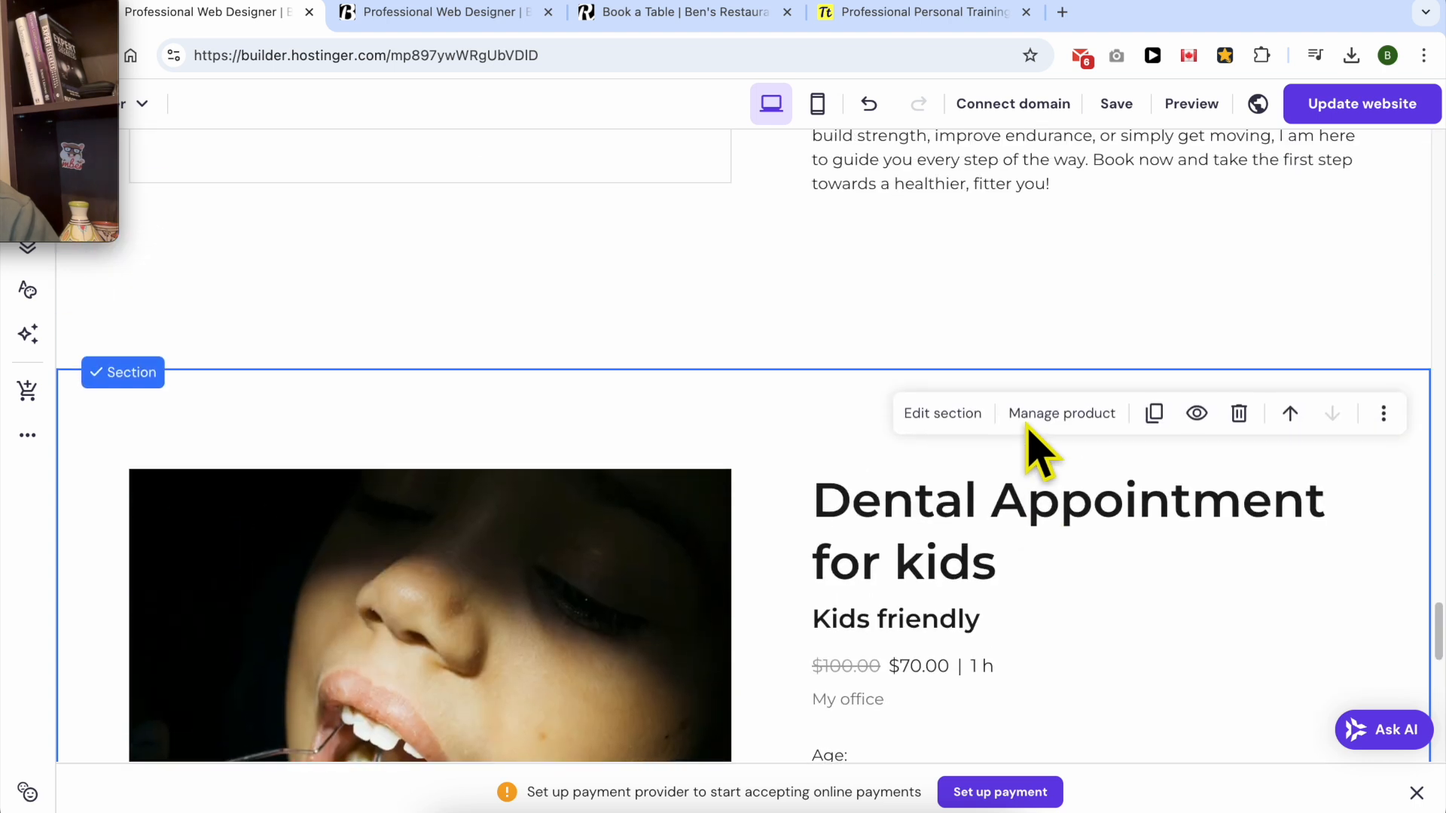
pyautogui.scroll(-13, 1041, 444)
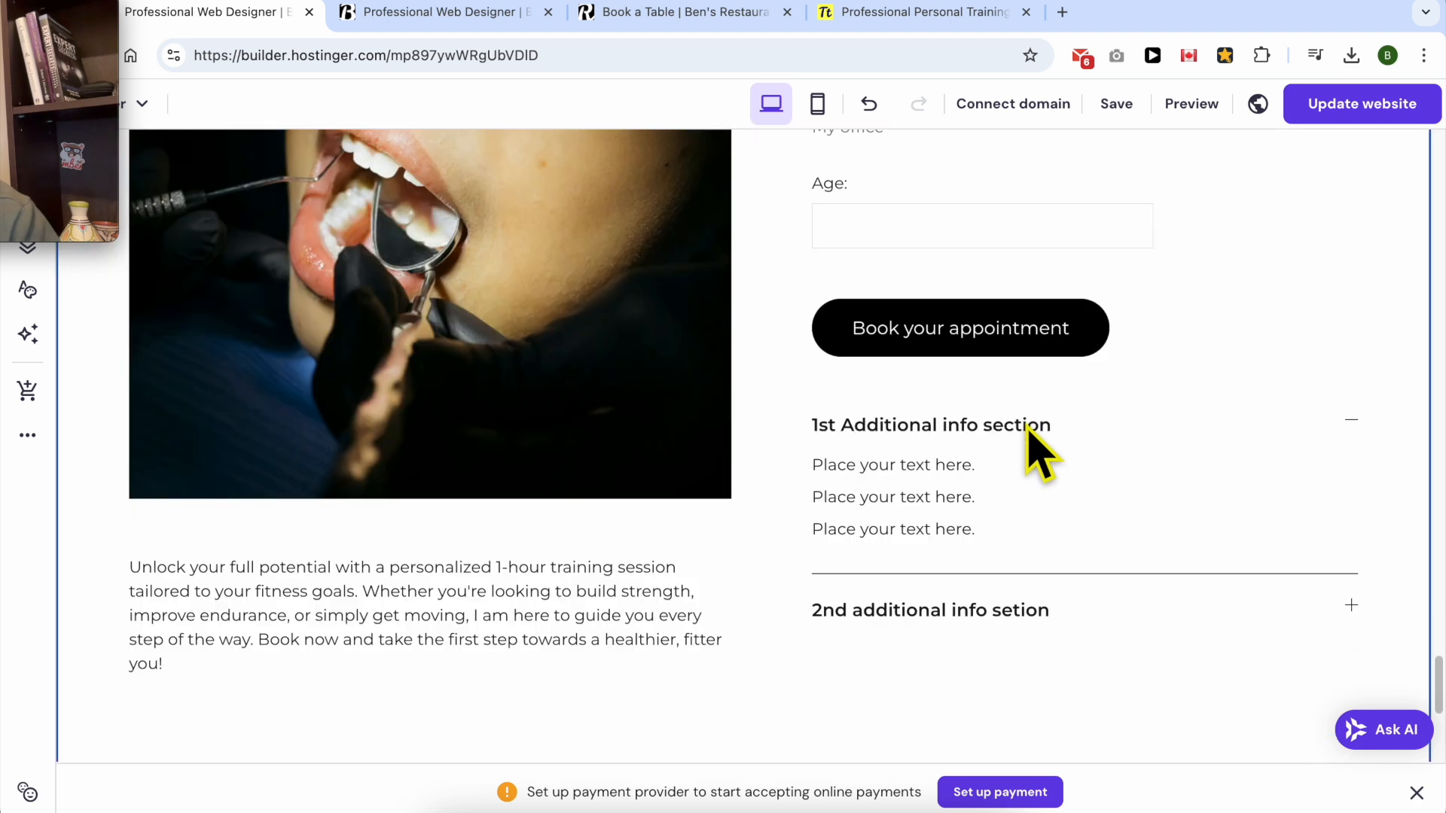
pyautogui.scroll(11, 1045, 459)
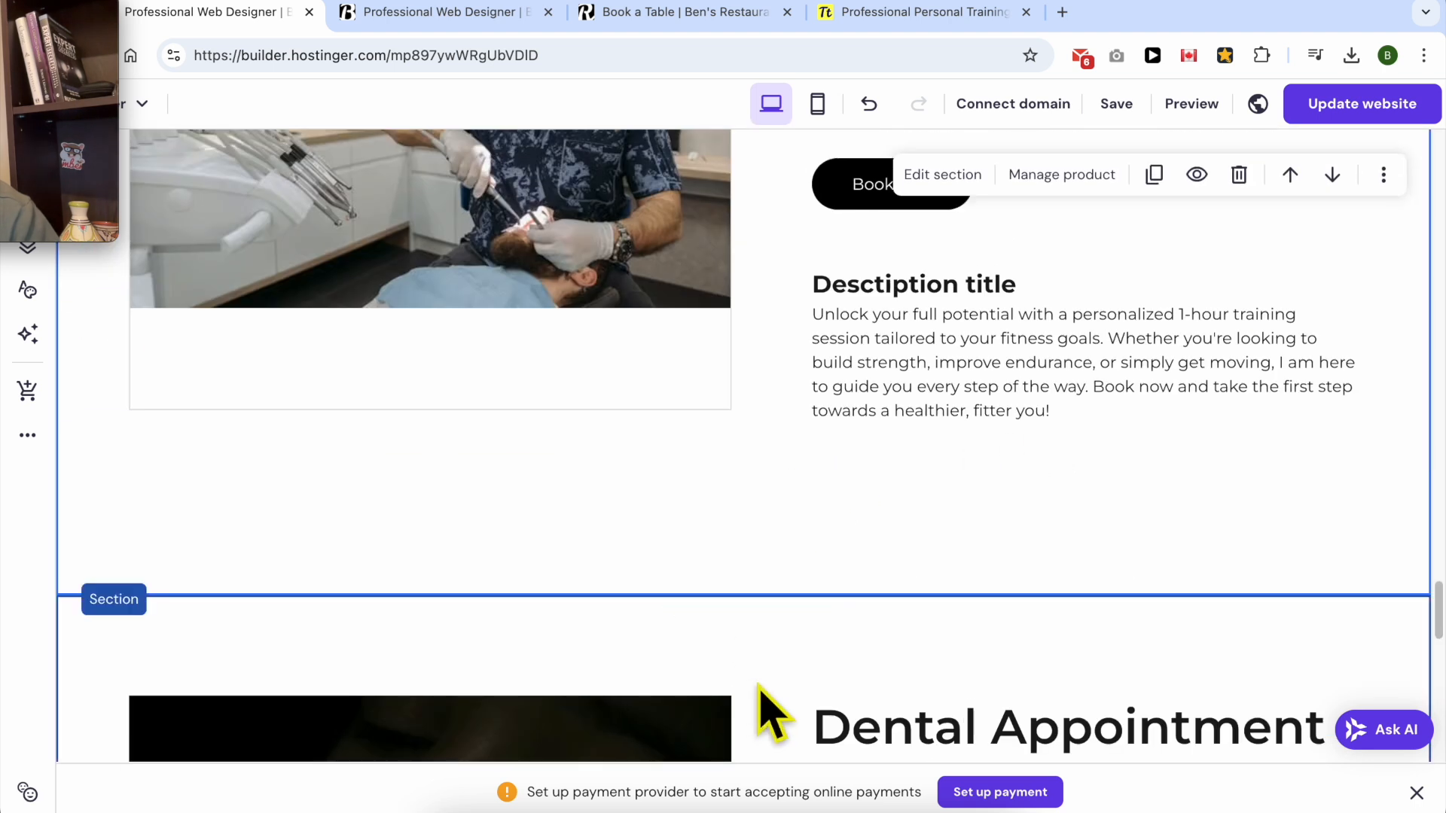
pyautogui.scroll(6, 781, 642)
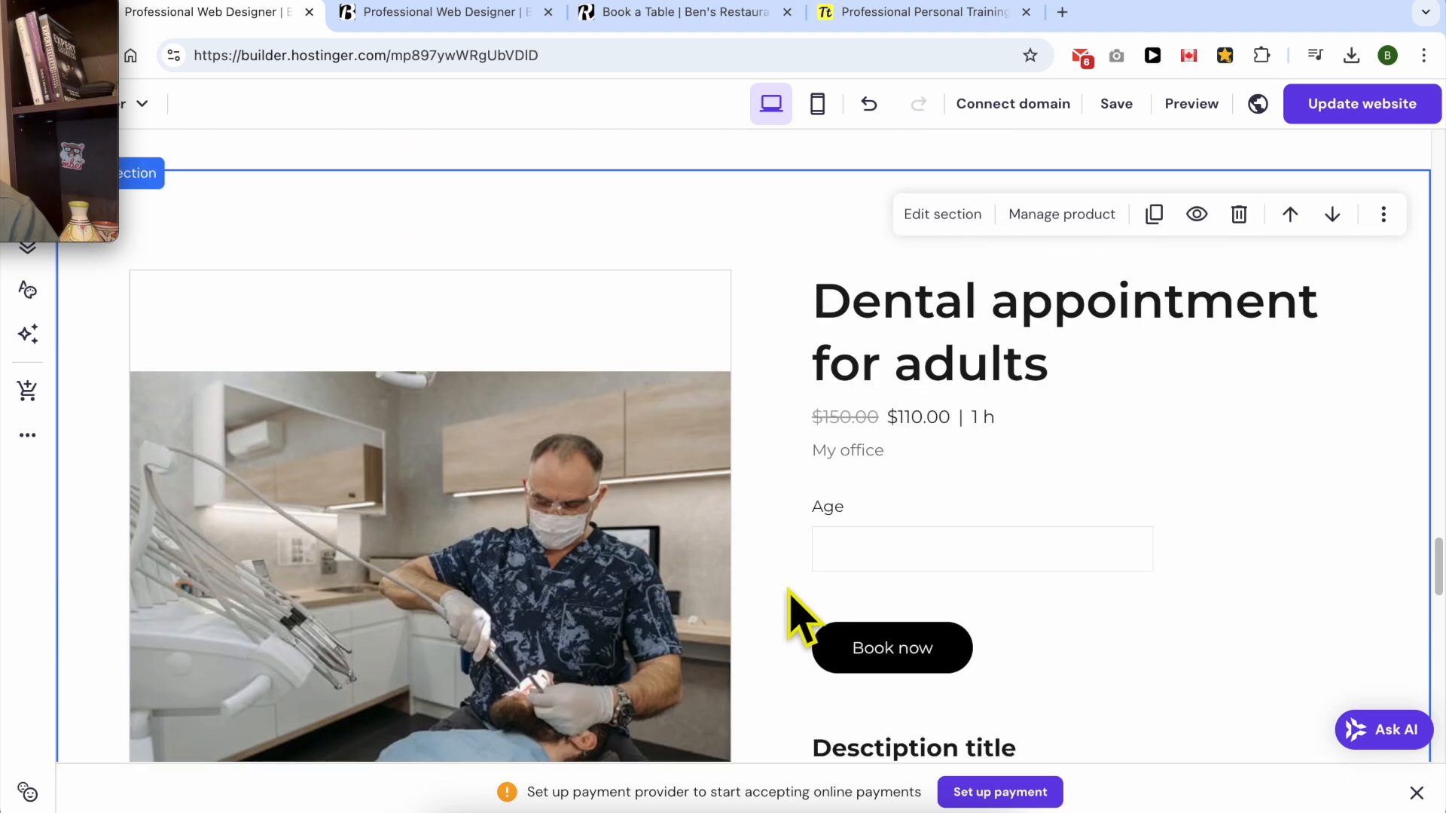
pyautogui.click(1238, 215)
pyautogui.scroll(1, 832, 422)
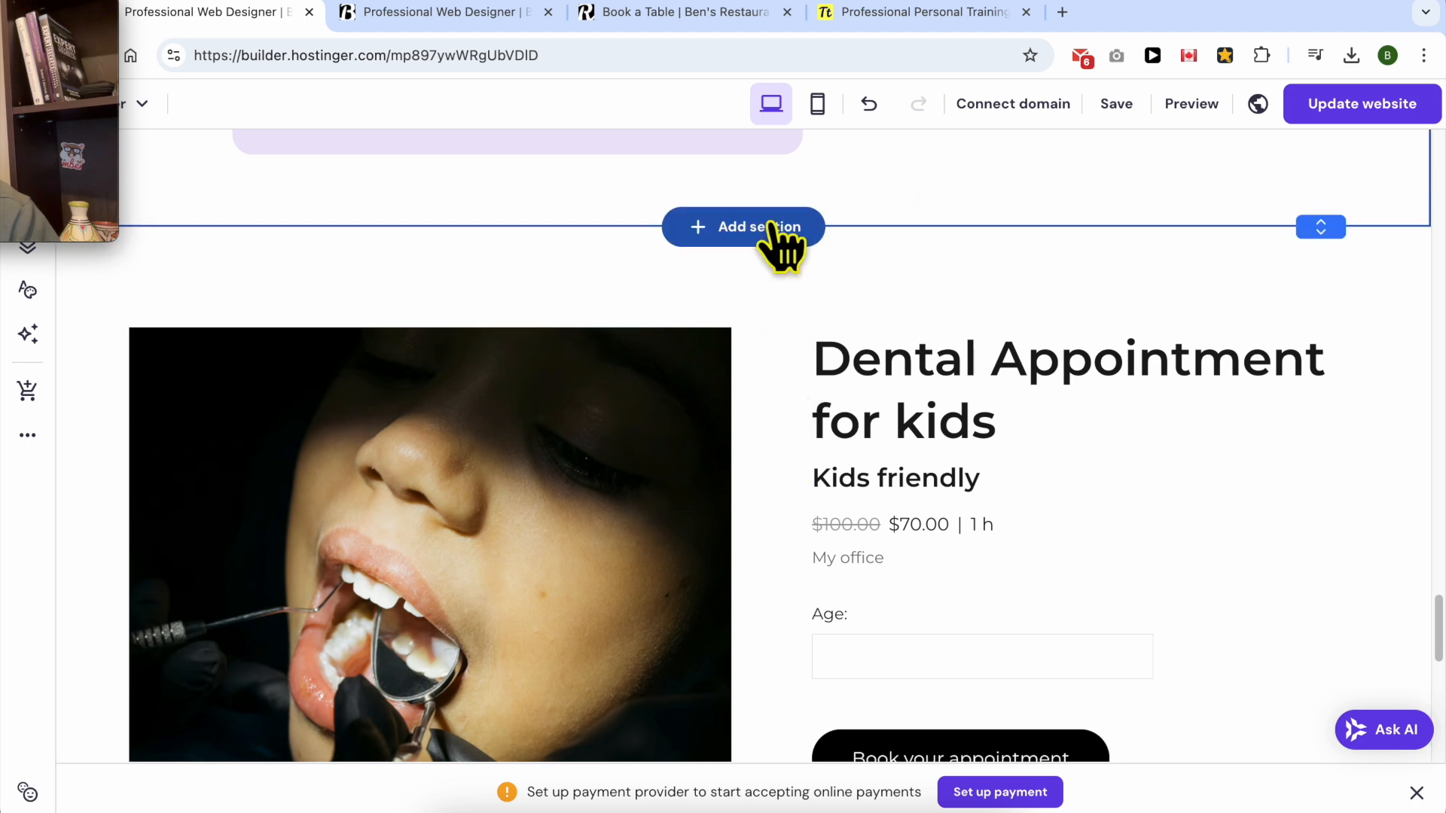
# Add a blank section between the contact form and the kids appointment section and shrink its height to a narrow strip.
pyautogui.click(771, 226)
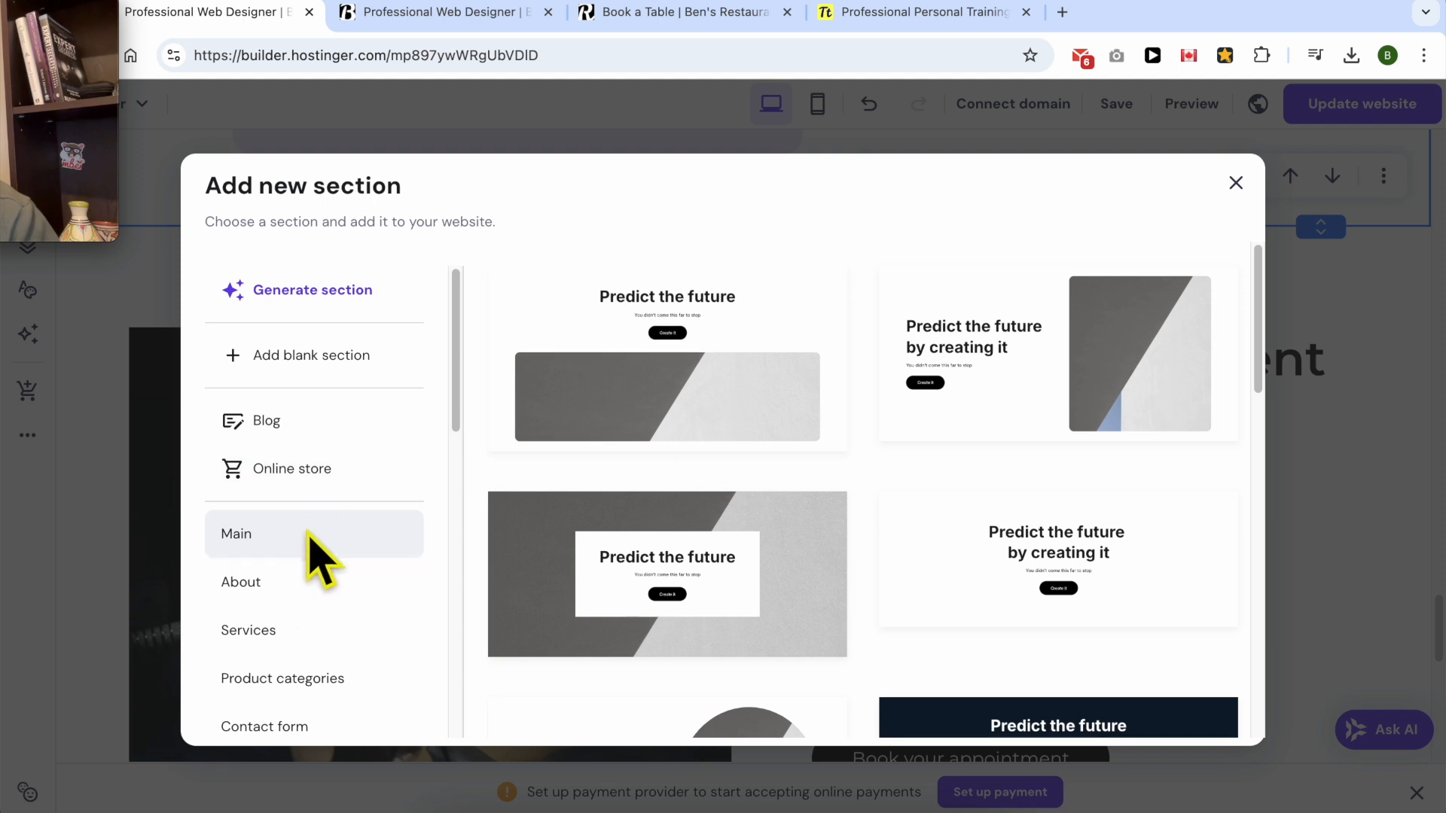
pyautogui.scroll(-3, 332, 568)
pyautogui.scroll(3, 332, 567)
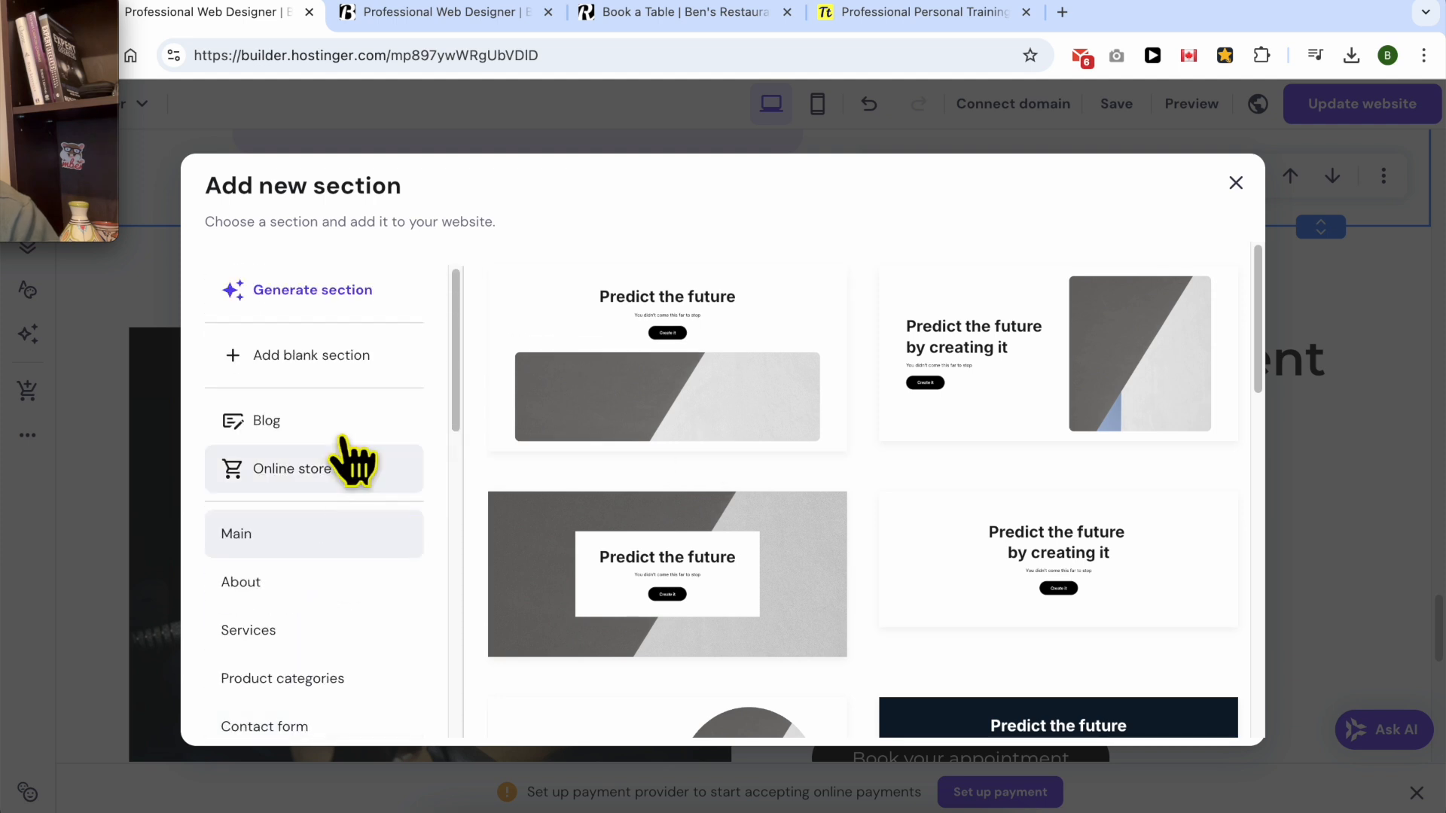
pyautogui.click(350, 381)
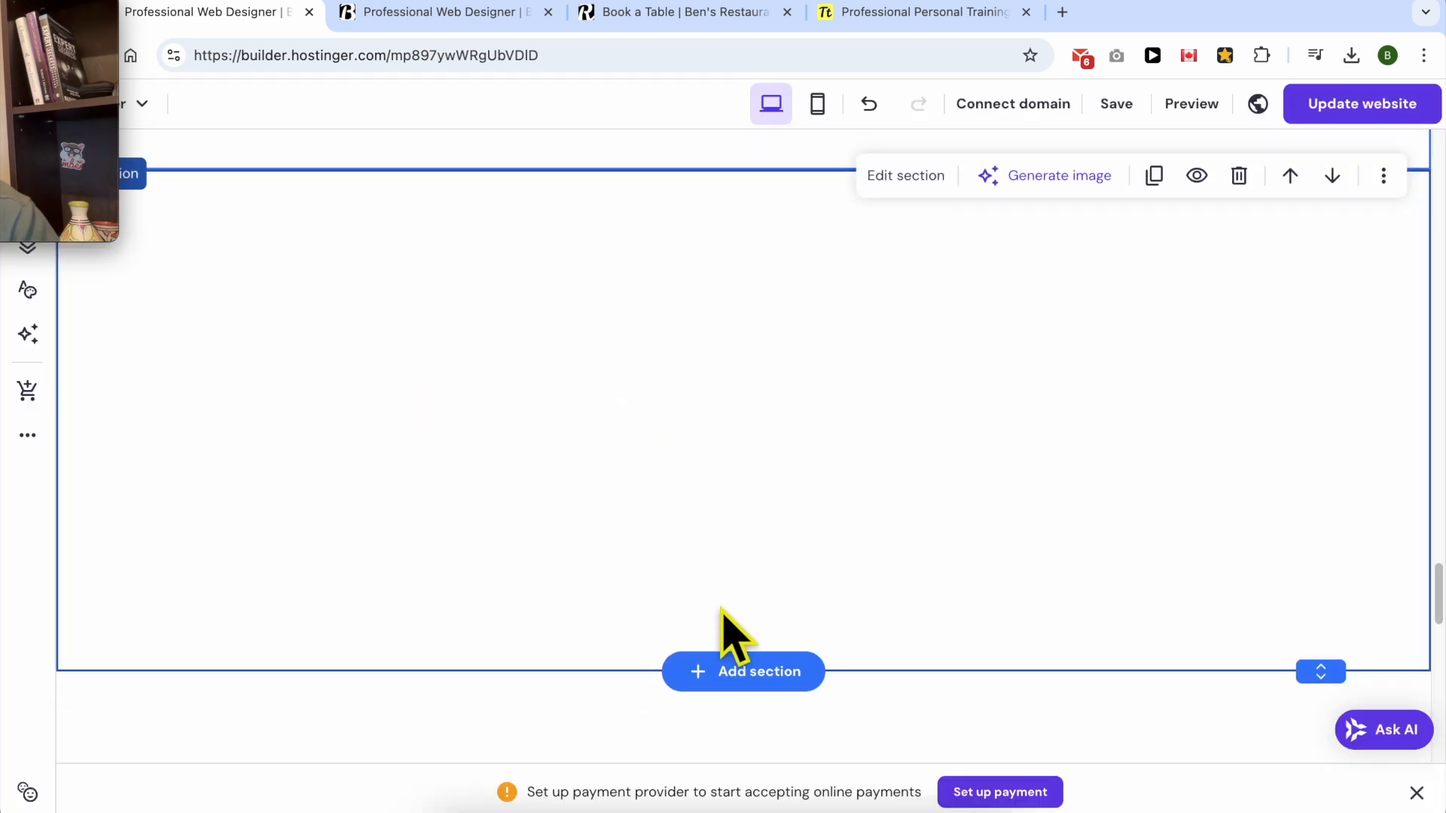
pyautogui.moveTo(1316, 664); pyautogui.dragTo(1290, 284)
pyautogui.scroll(4, 614, 373)
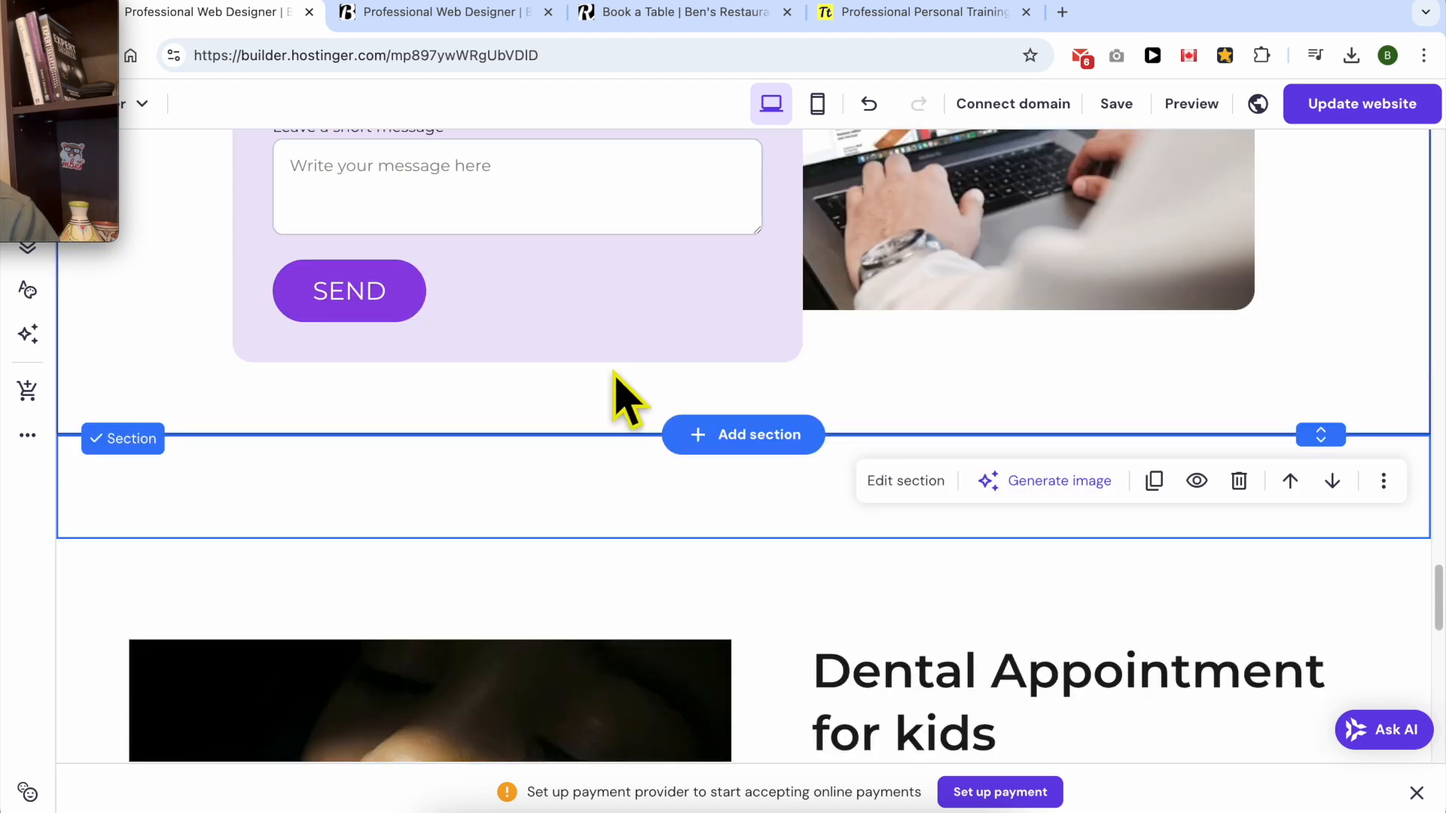
# Open the selection of page elements for the new blank section above the kids appointment.
pyautogui.moveTo(90, 11); pyautogui.dragTo(1413, 7)
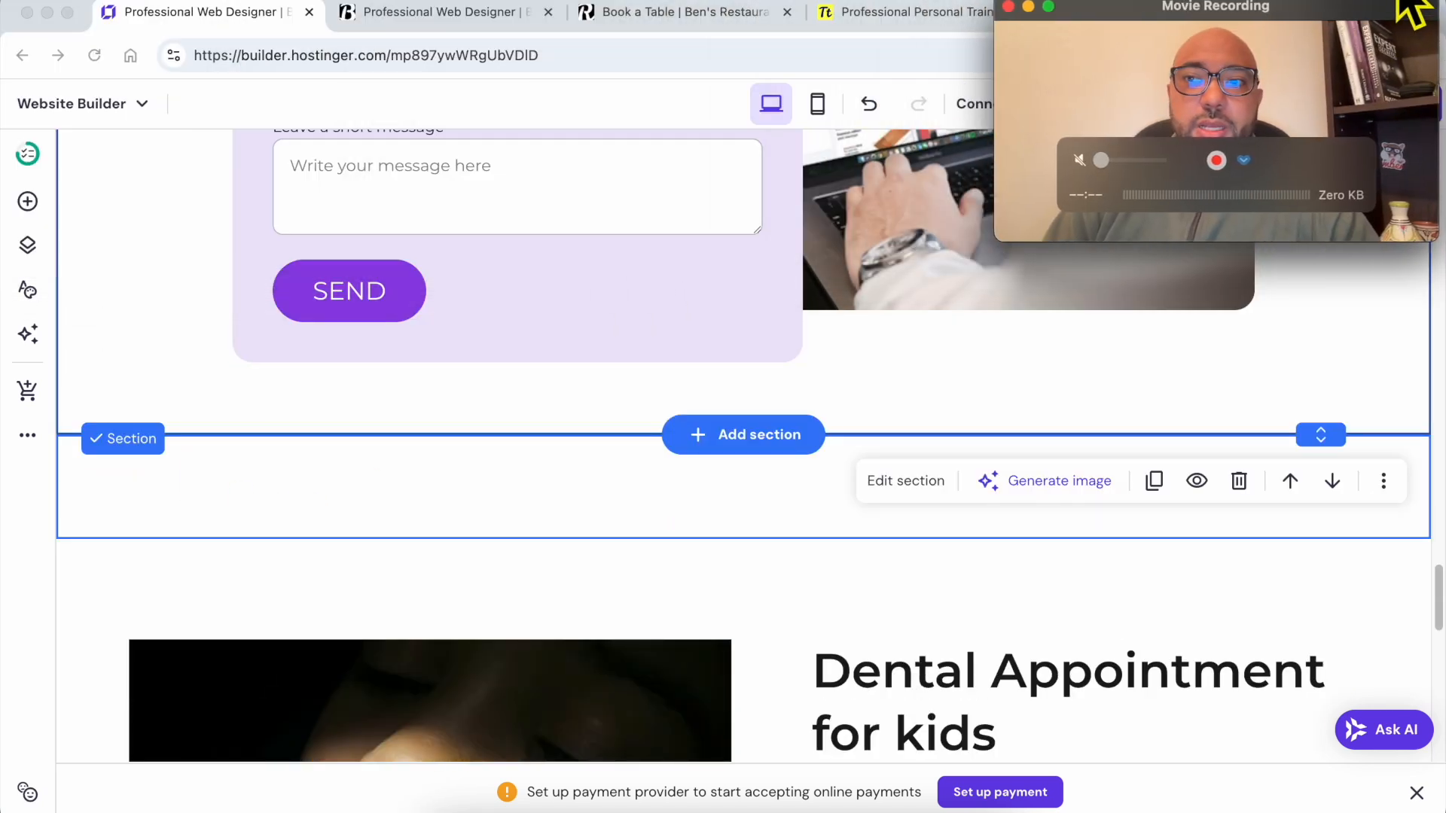
pyautogui.click(32, 205)
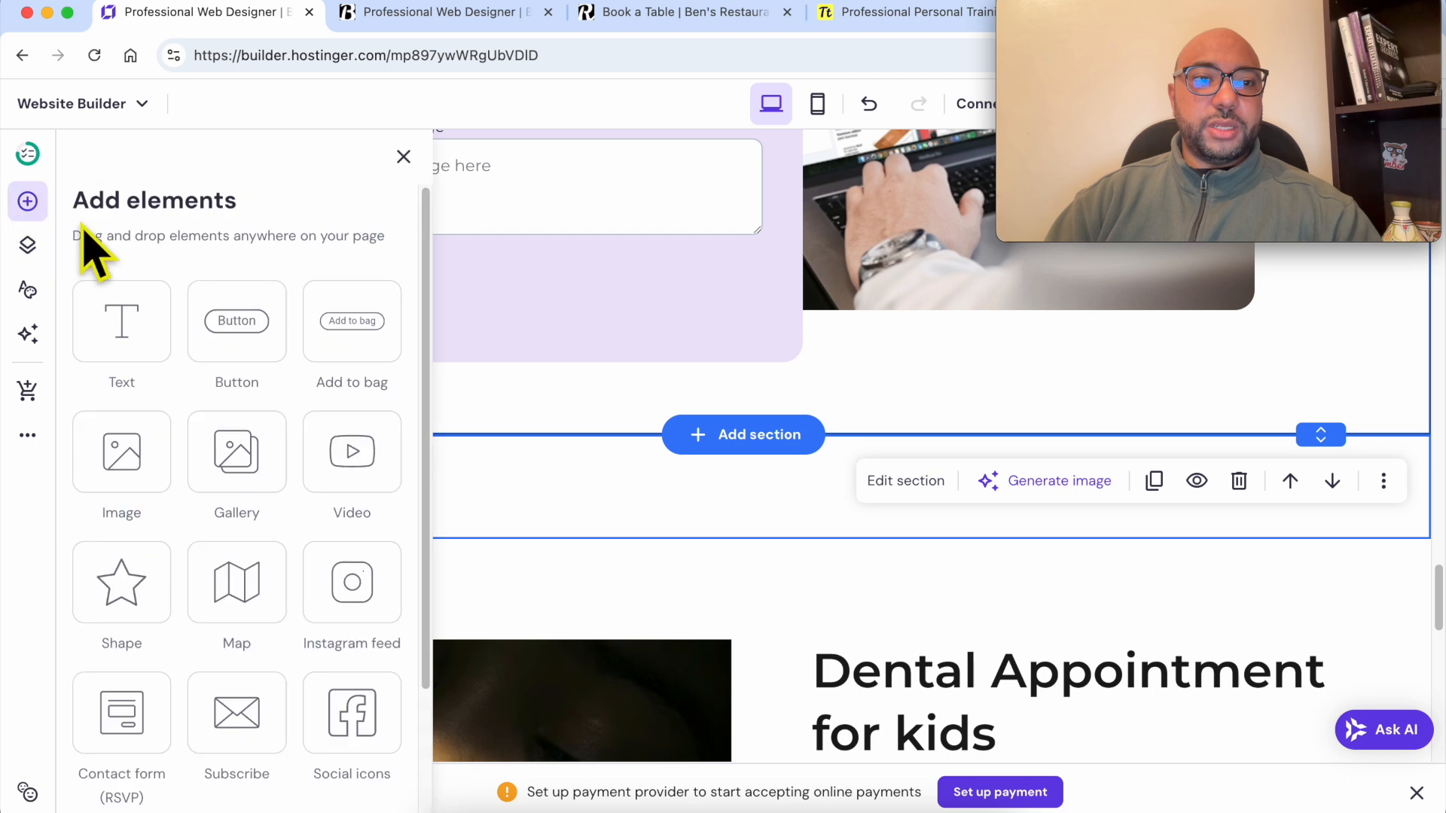
# Add a text element to the empty section below the contact form and write "BOOK YOUR DENTAL APPOINTMENT" in it.
pyautogui.moveTo(121, 331); pyautogui.dragTo(709, 504)
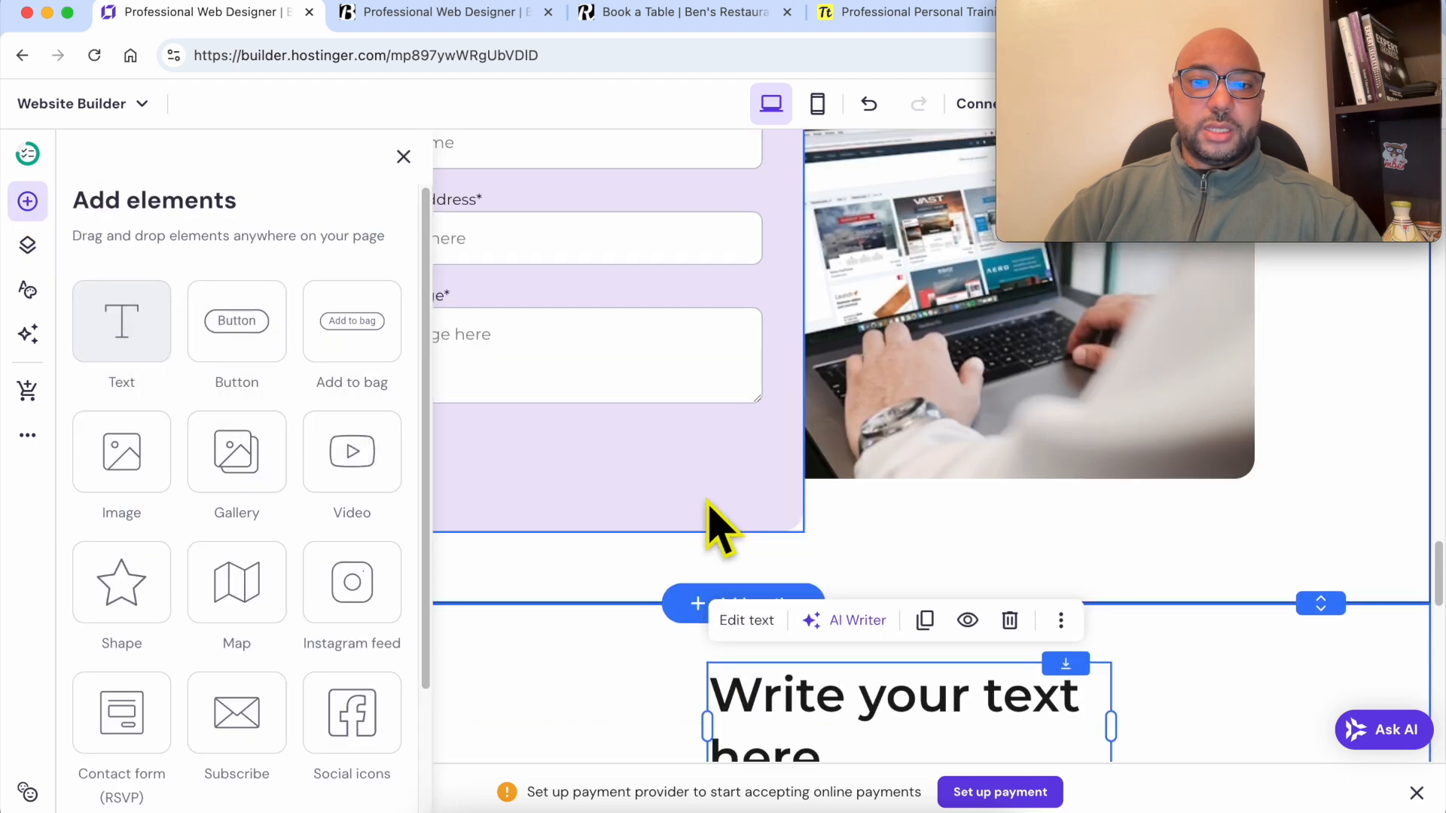
pyautogui.scroll(-4, 798, 560)
pyautogui.doubleClick(752, 484)
pyautogui.tripleClick(757, 482)
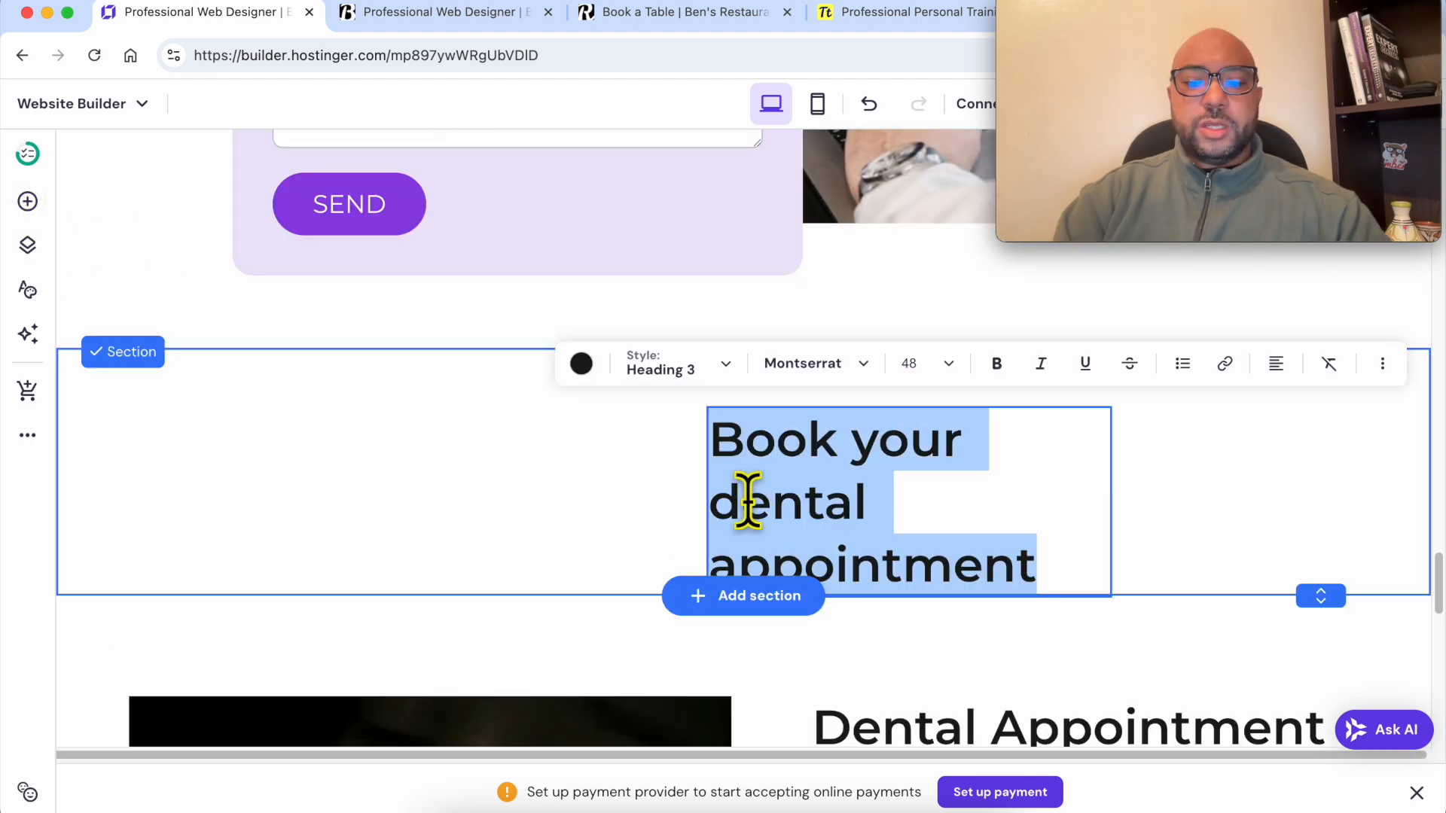
pyautogui.write('BOOK YOUR')
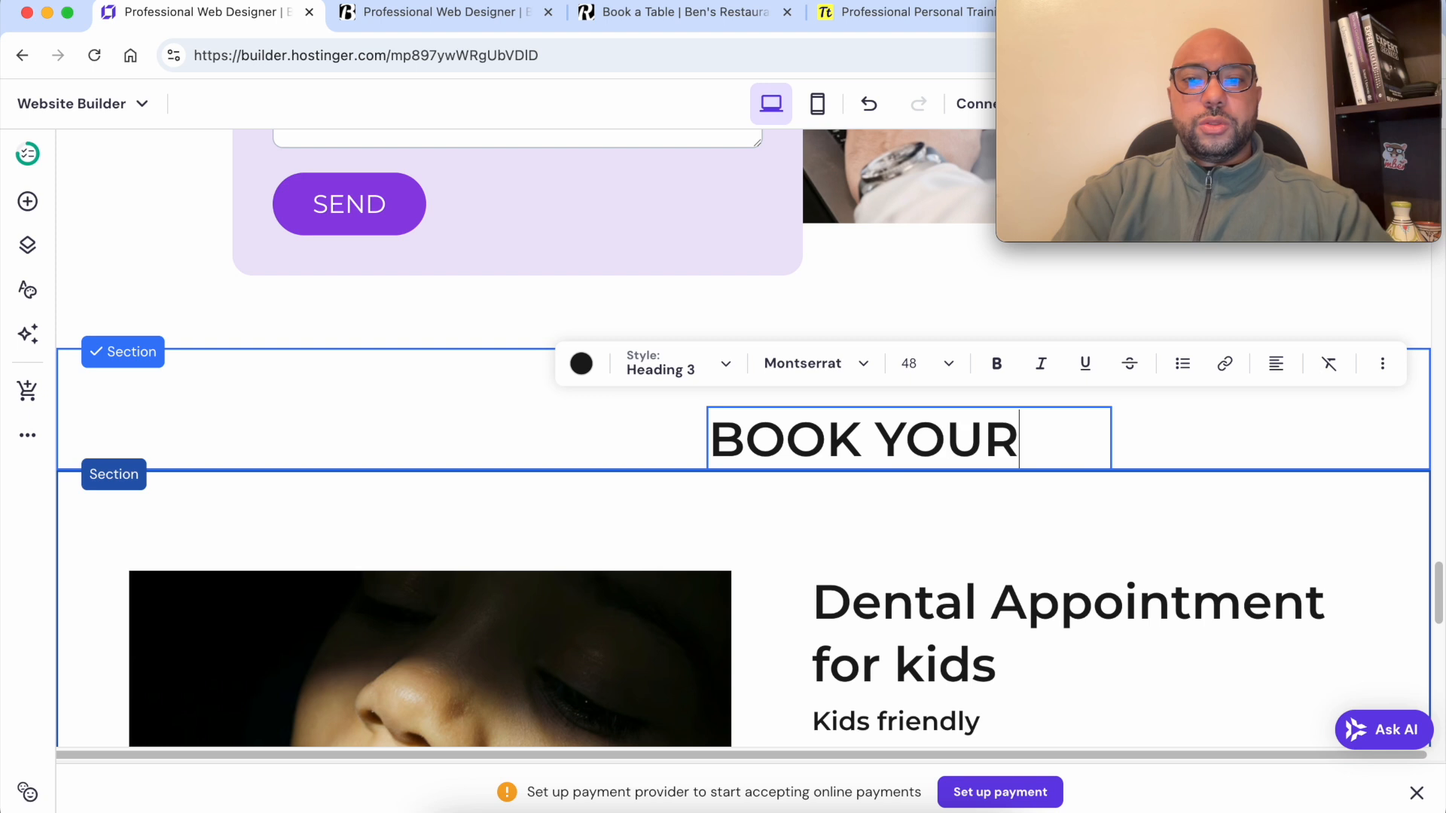
pyautogui.write(' DENTAL APPOINTMENT')
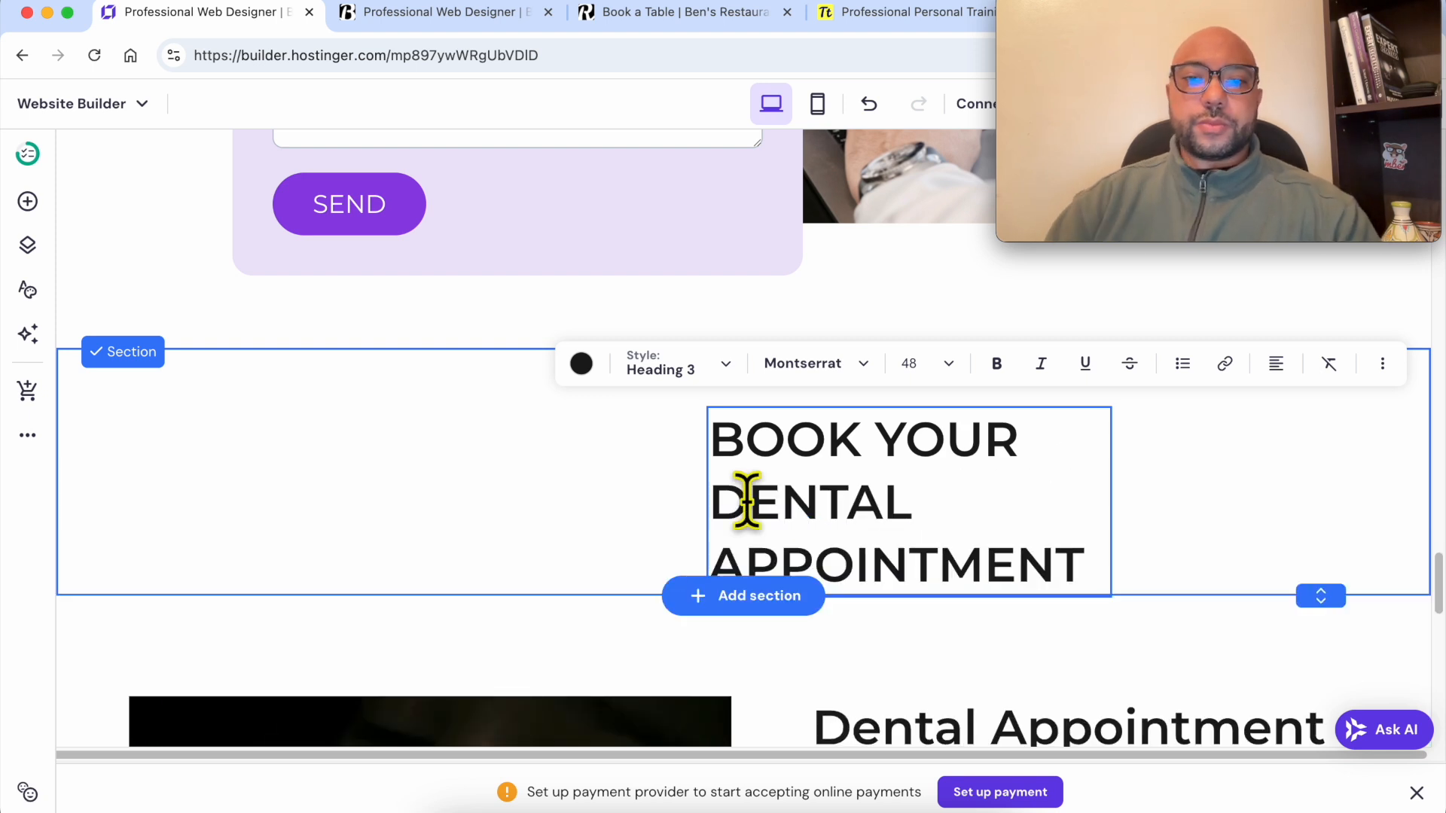
# Resize the booking heading to span two lines, centre it in its section, and centre-align its text.
pyautogui.moveTo(711, 490); pyautogui.dragTo(206, 475)
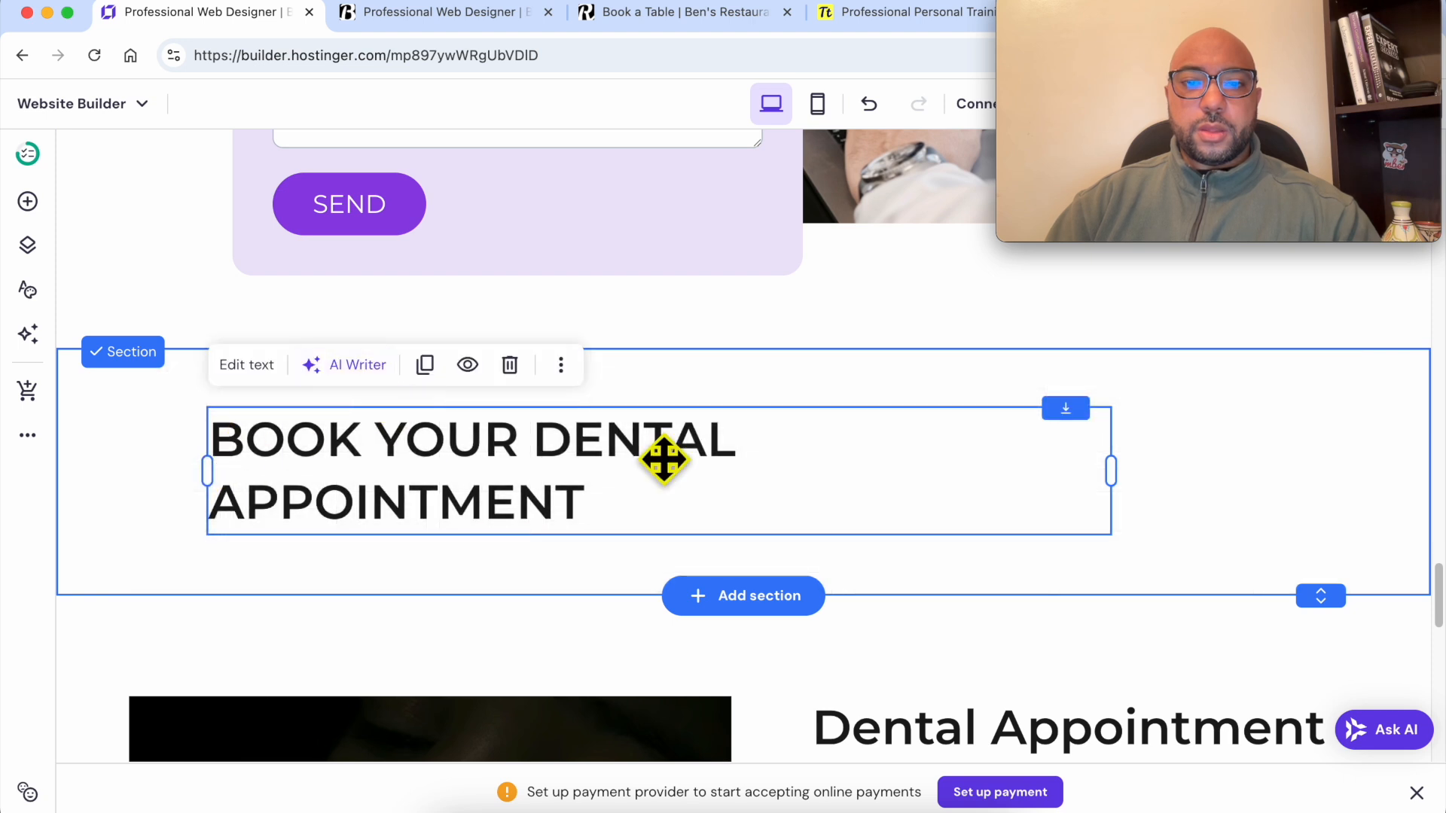
pyautogui.moveTo(1115, 481); pyautogui.dragTo(773, 471)
pyautogui.moveTo(291, 419); pyautogui.dragTo(558, 410)
pyautogui.click(488, 346)
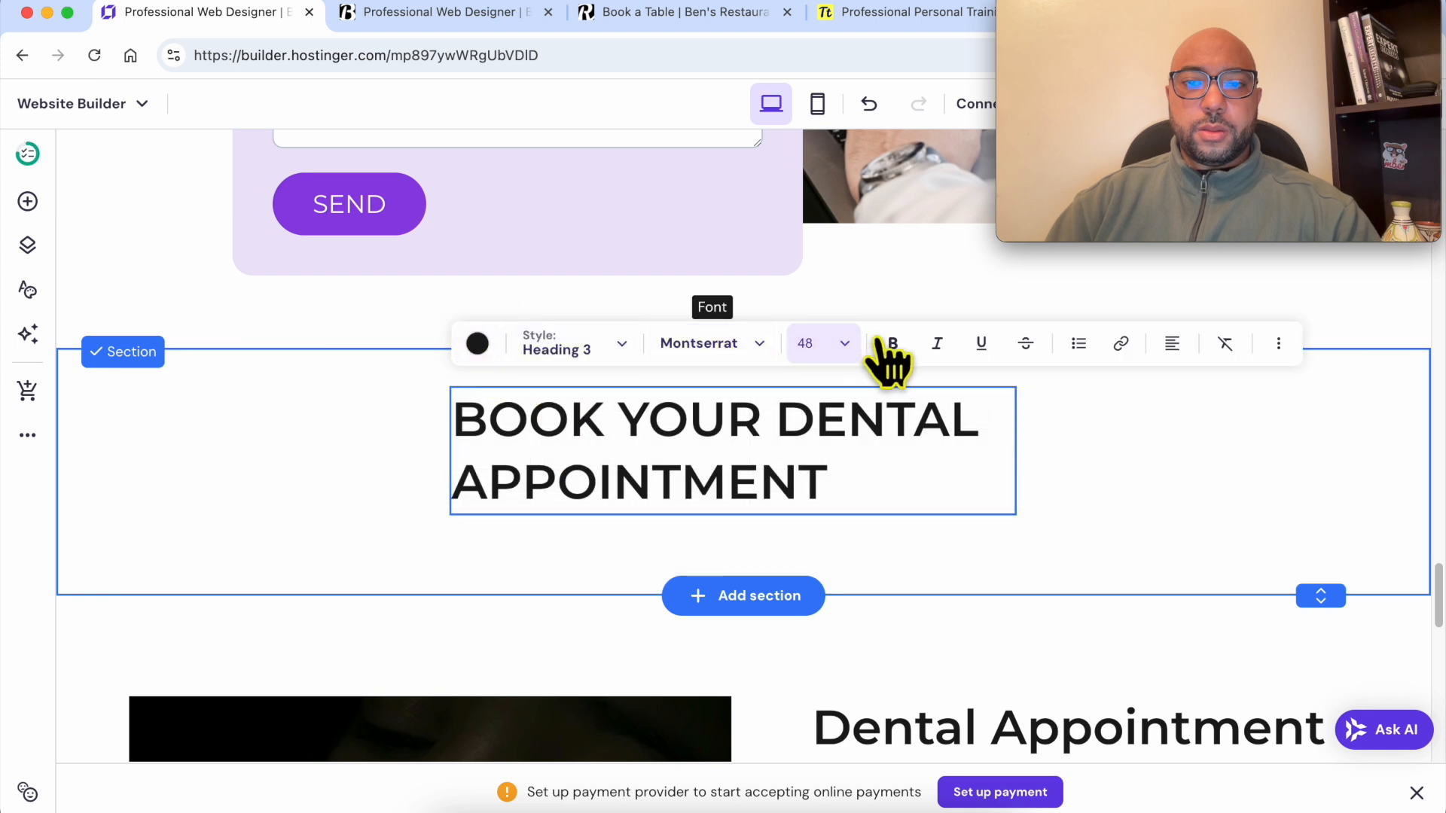
pyautogui.click(1171, 345)
pyautogui.click(1149, 387)
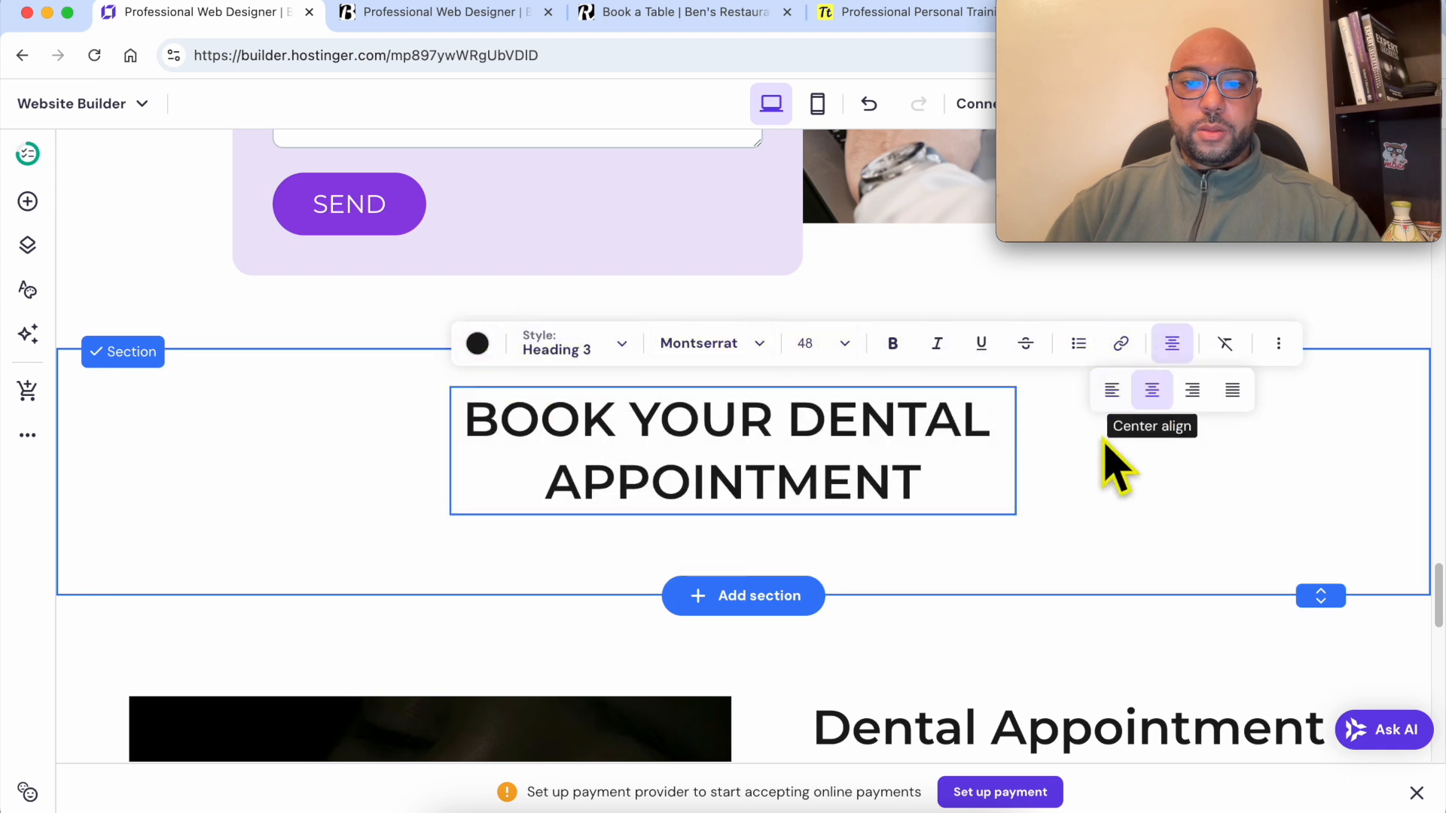
pyautogui.press('Escape')
# Reposition the booking heading at the upper edge of its section and shrink the section's height to fit the two lines.
pyautogui.moveTo(1320, 596); pyautogui.dragTo(1313, 515)
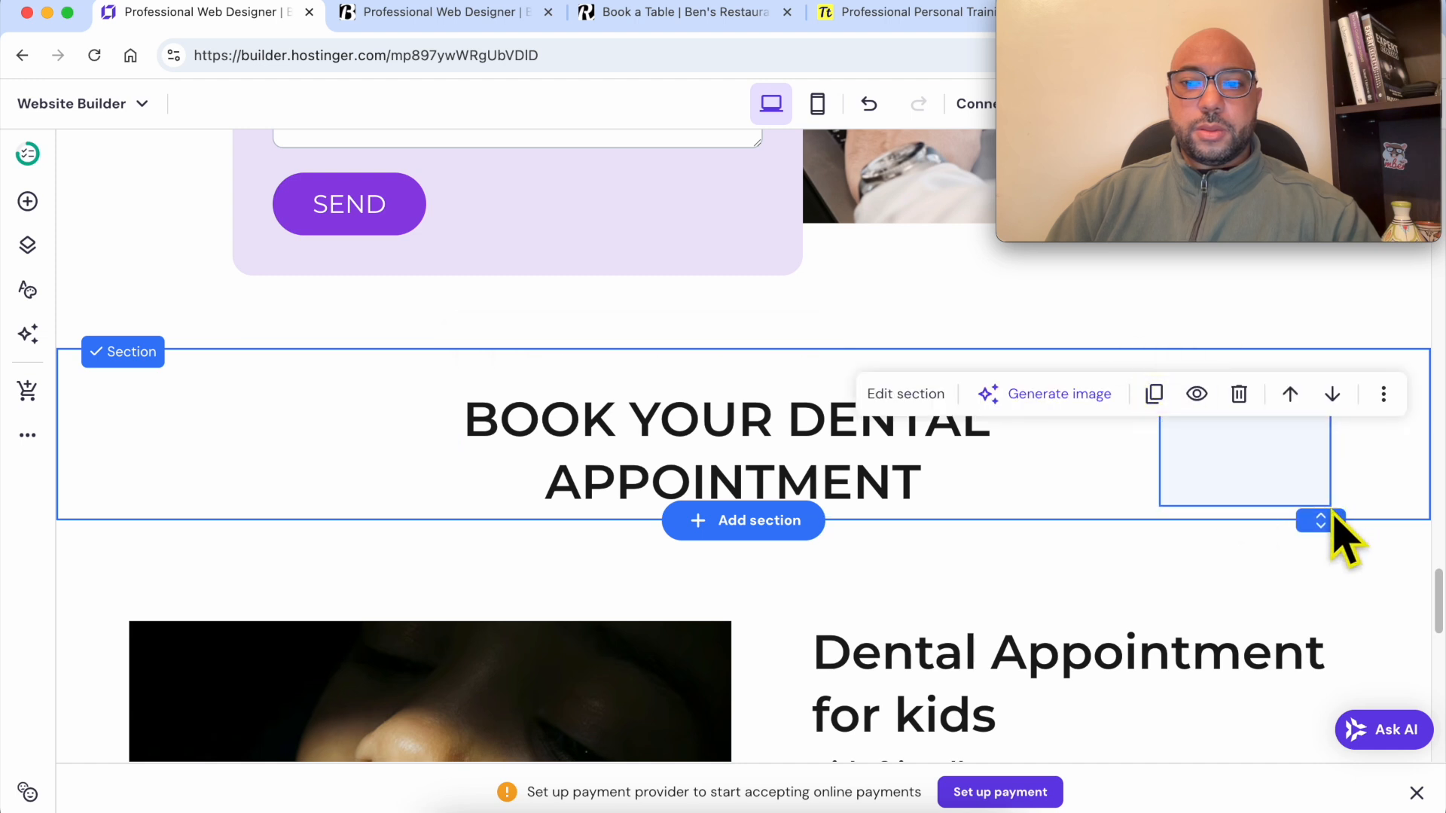
pyautogui.moveTo(755, 434); pyautogui.dragTo(753, 609)
pyautogui.scroll(-4, 778, 537)
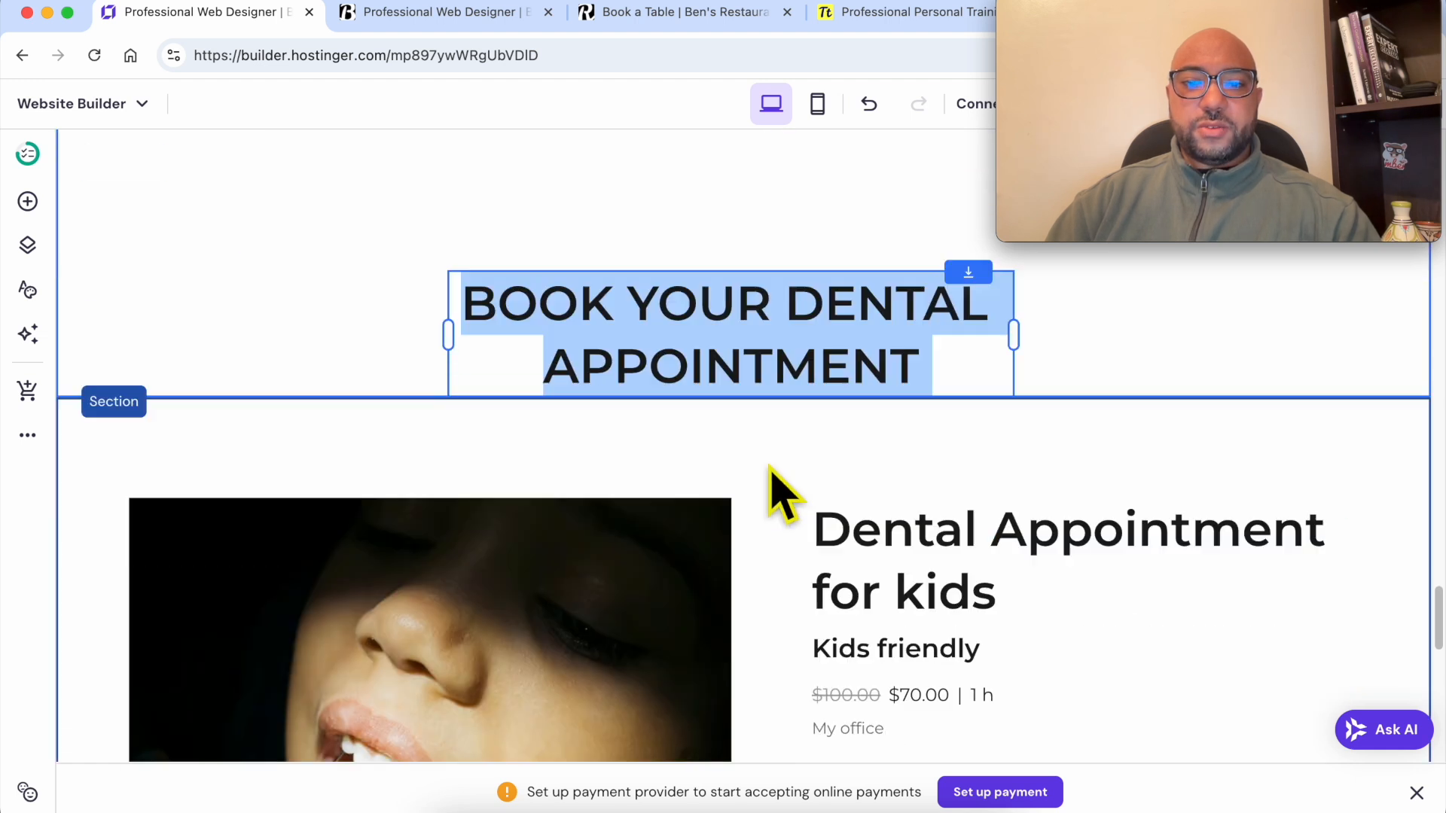
pyautogui.moveTo(759, 313)
pyautogui.mouseDown()
pyautogui.moveTo(790, 516)
pyautogui.moveTo(775, 274)
pyautogui.moveTo(776, 325)
pyautogui.mouseUp()
pyautogui.scroll(4, 1307, 693)
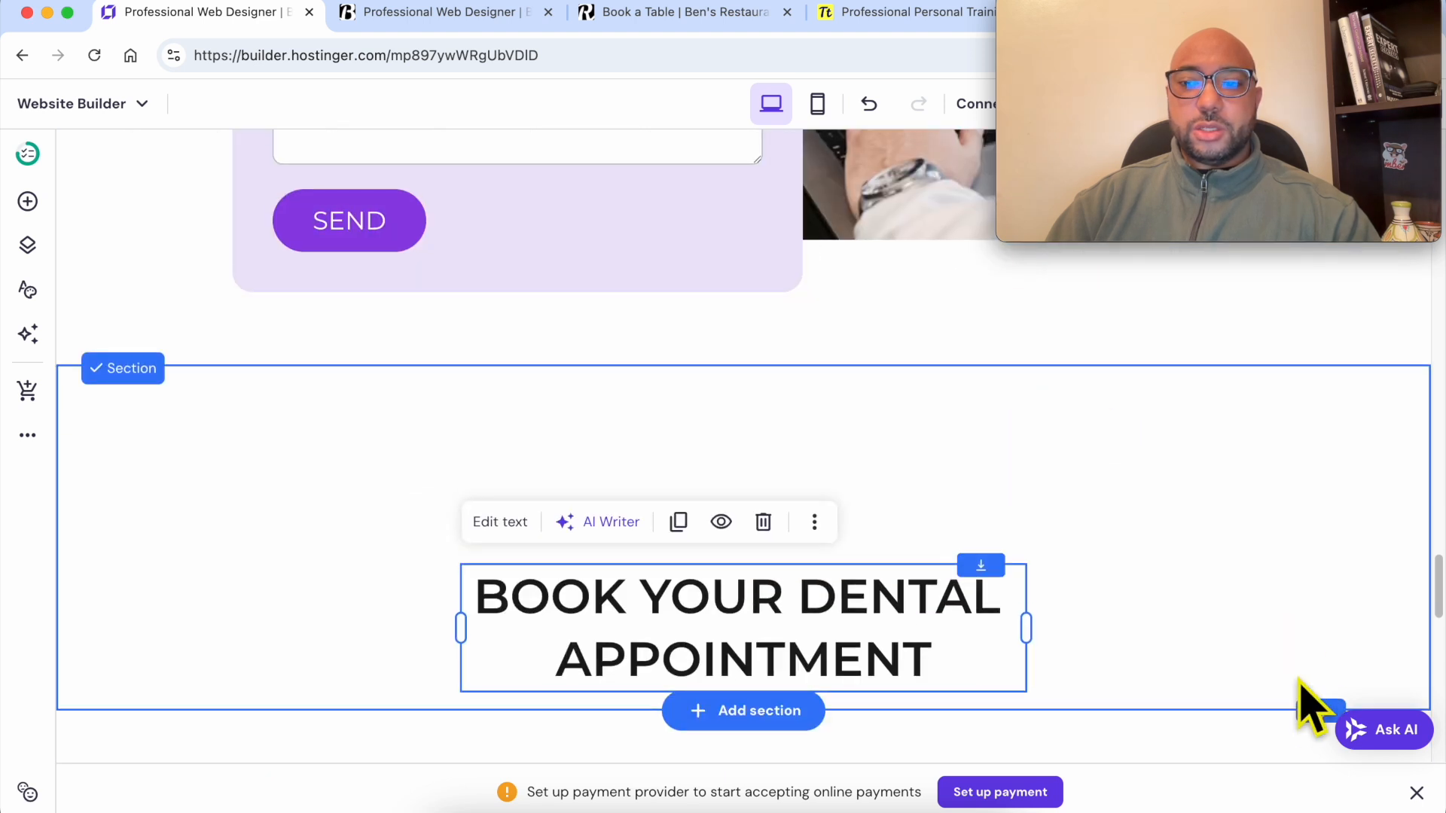
pyautogui.moveTo(1326, 703); pyautogui.dragTo(1326, 500)
pyautogui.moveTo(937, 609); pyautogui.dragTo(929, 441)
pyautogui.moveTo(1321, 685); pyautogui.dragTo(1313, 484)
pyautogui.click(1208, 583)
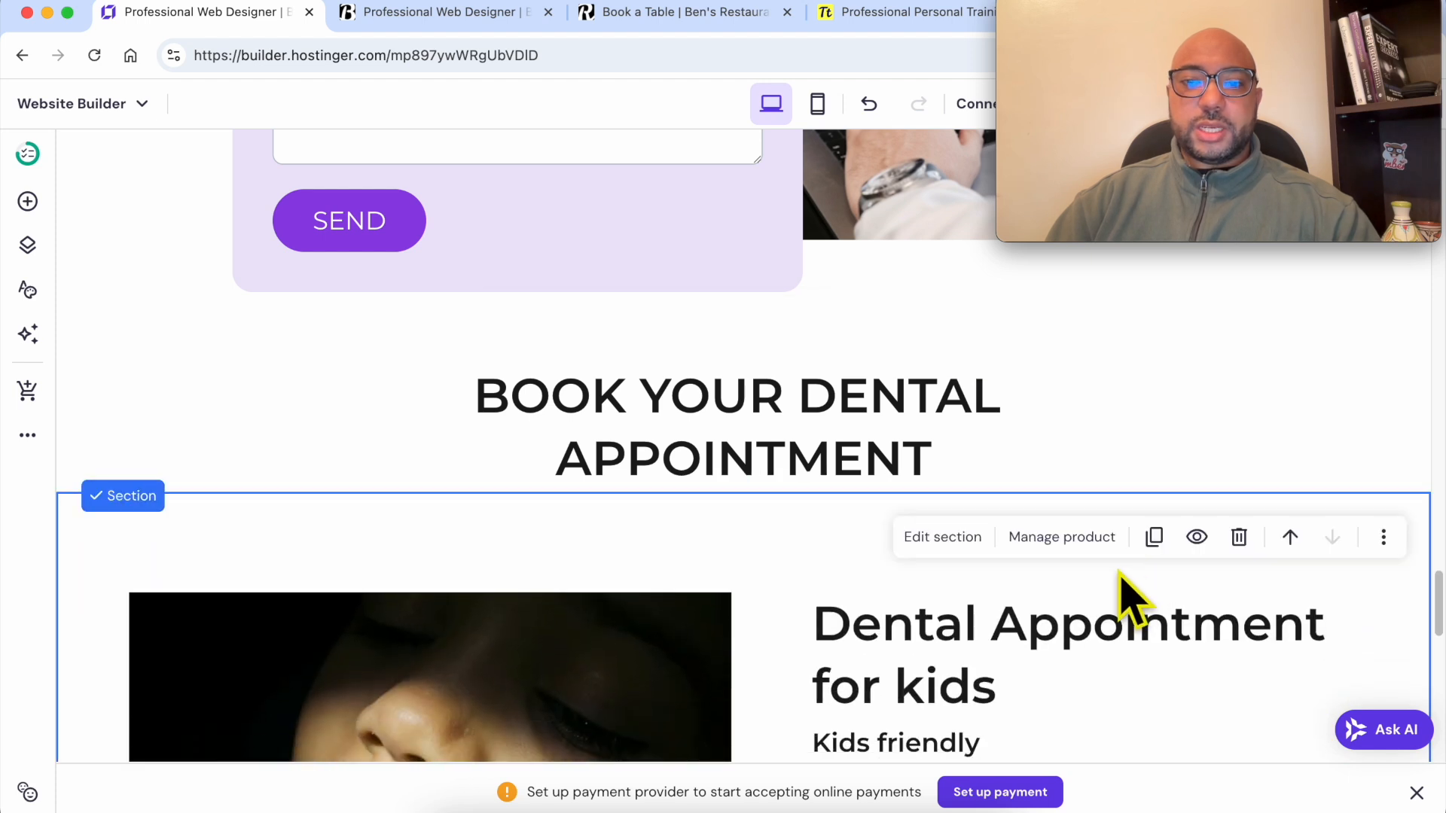
# Set the booking heading section's background to the light grey website color #f1f1f1.
pyautogui.click(1114, 395)
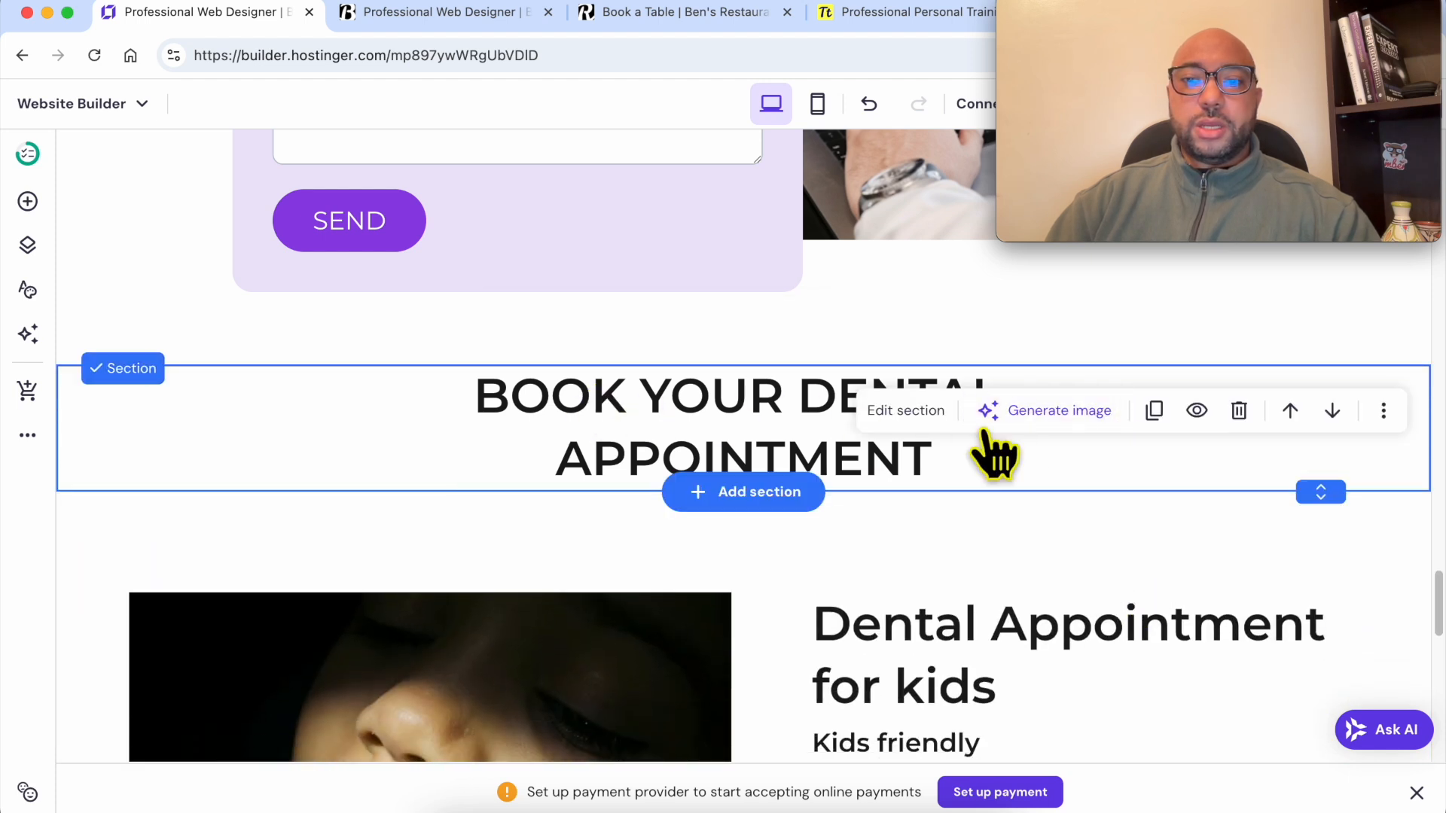
pyautogui.click(873, 411)
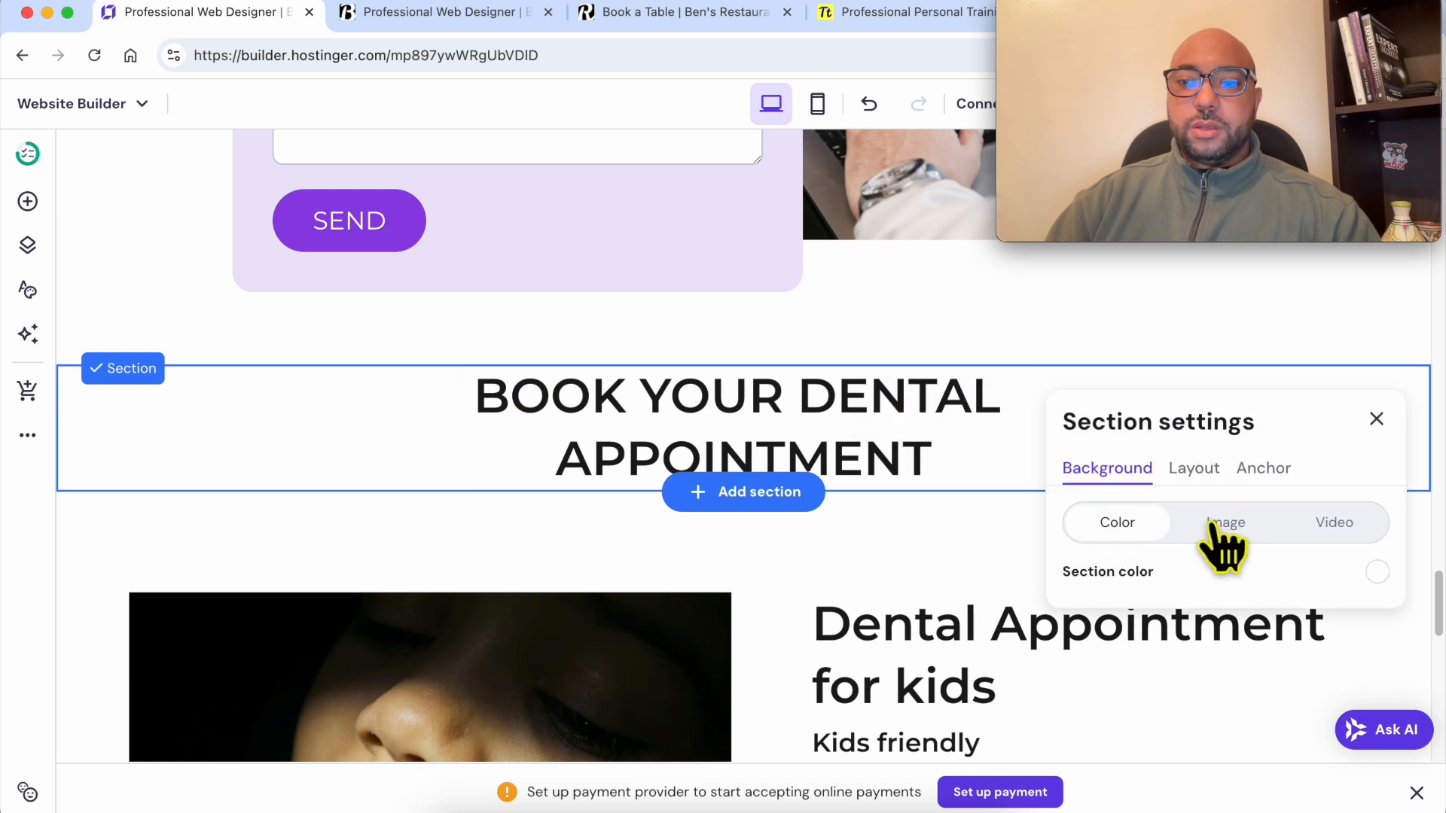
pyautogui.click(1377, 572)
pyautogui.click(942, 486)
pyautogui.moveTo(942, 486); pyautogui.dragTo(831, 510)
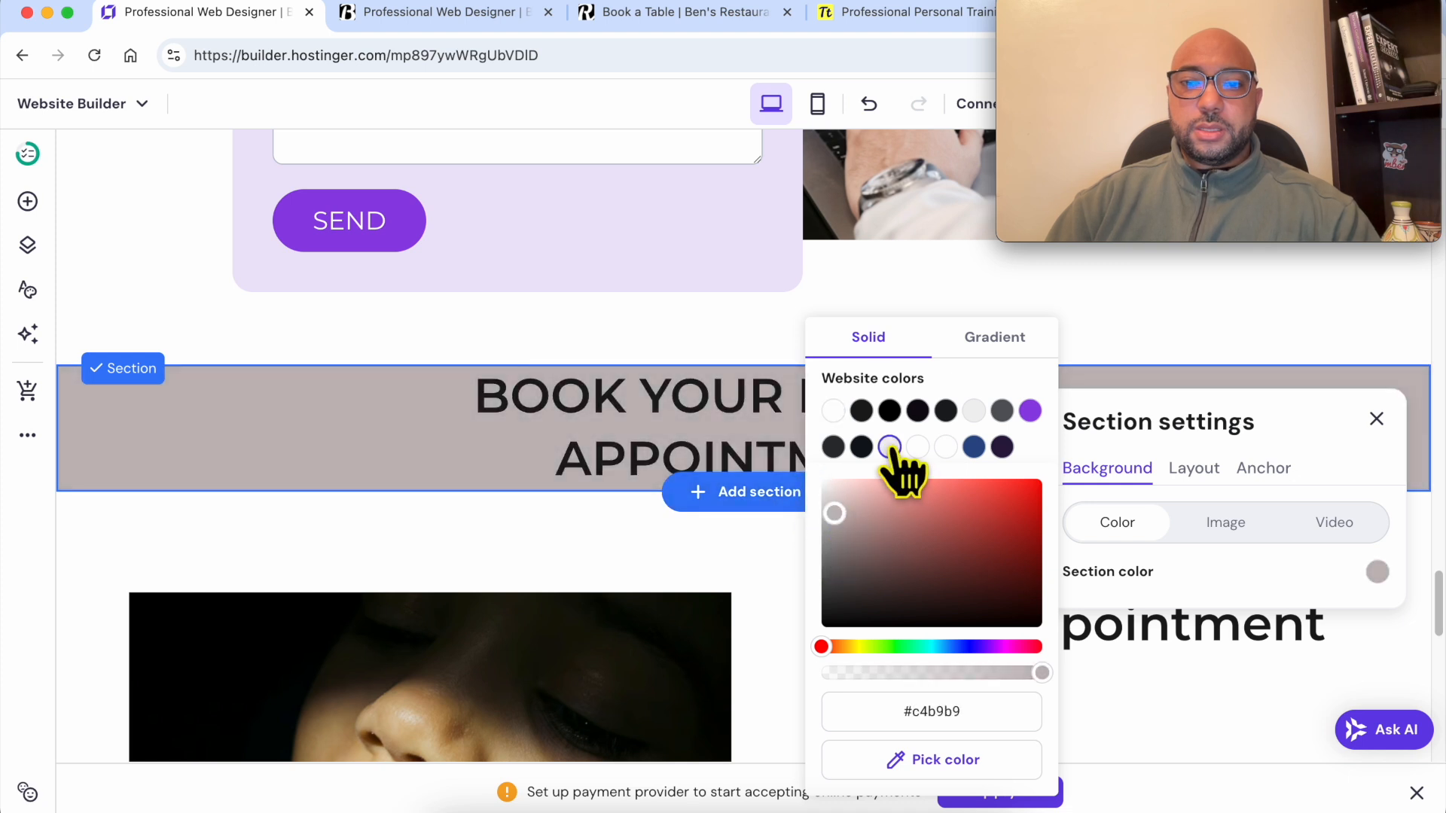
pyautogui.click(889, 447)
pyautogui.click(974, 410)
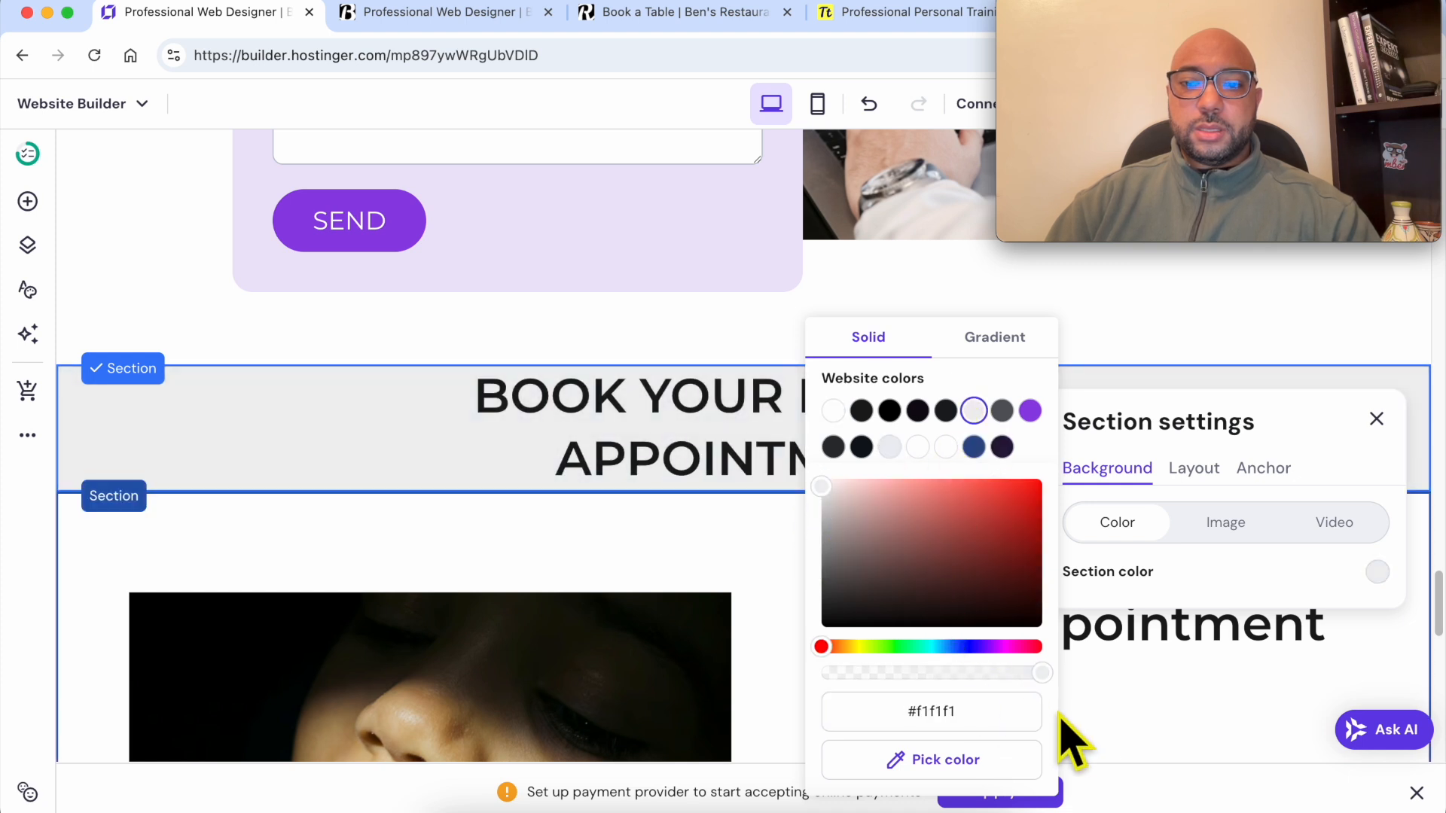
pyautogui.click(1133, 725)
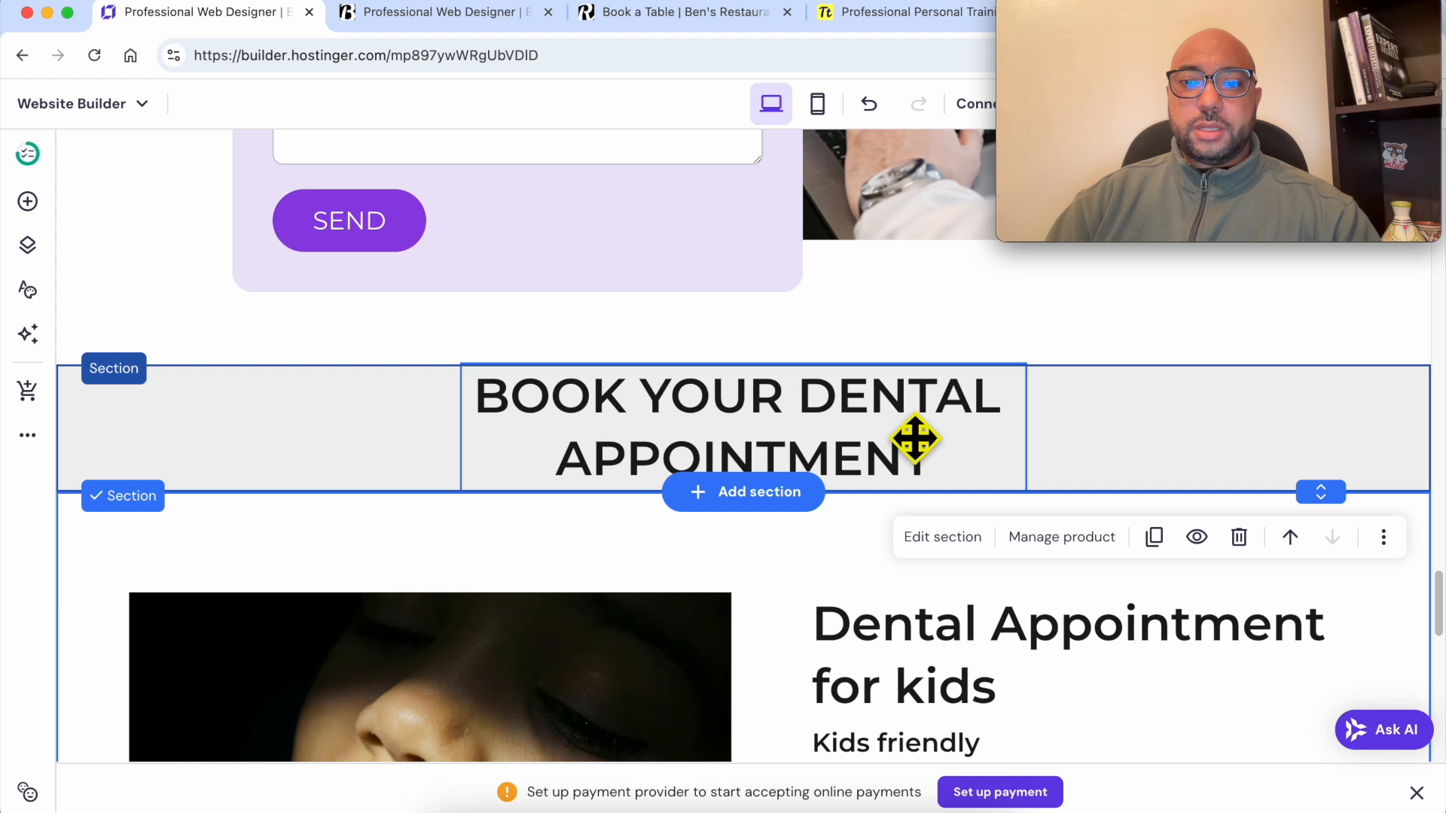
# Publish the website changes and open the live site.
pyautogui.moveTo(1194, 136)
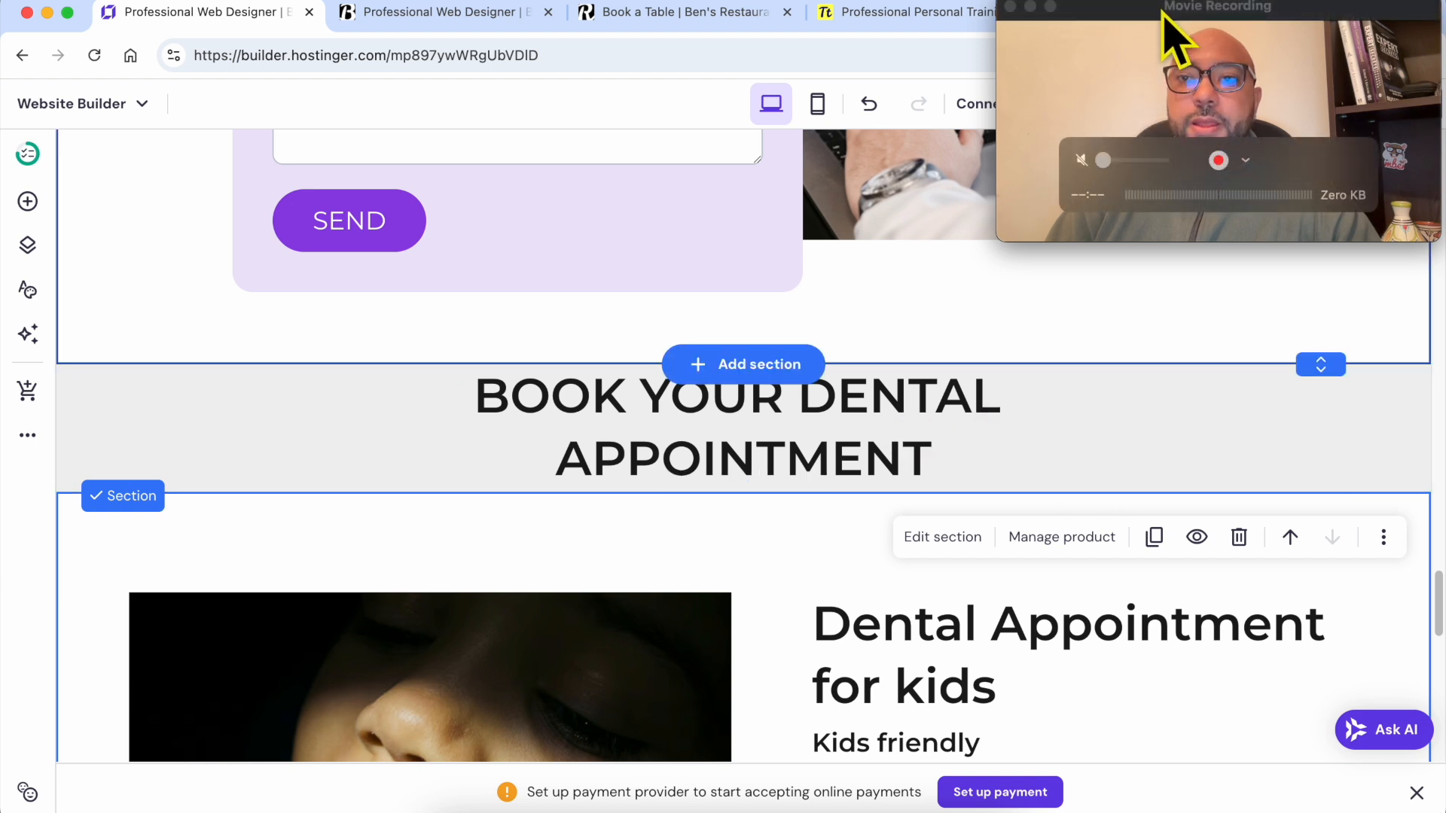
pyautogui.moveTo(1174, 38); pyautogui.dragTo(1172, 332)
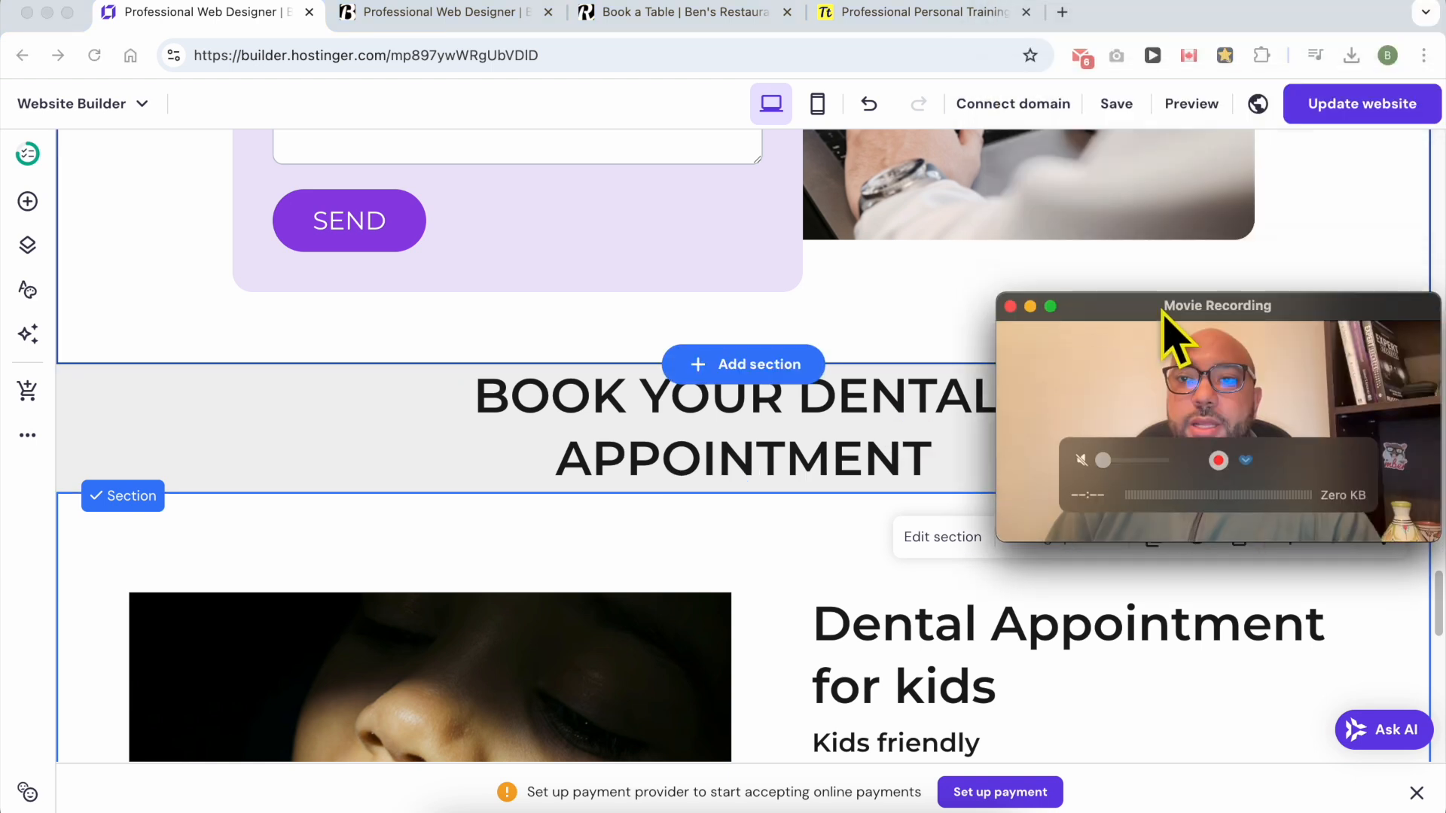
pyautogui.click(1344, 106)
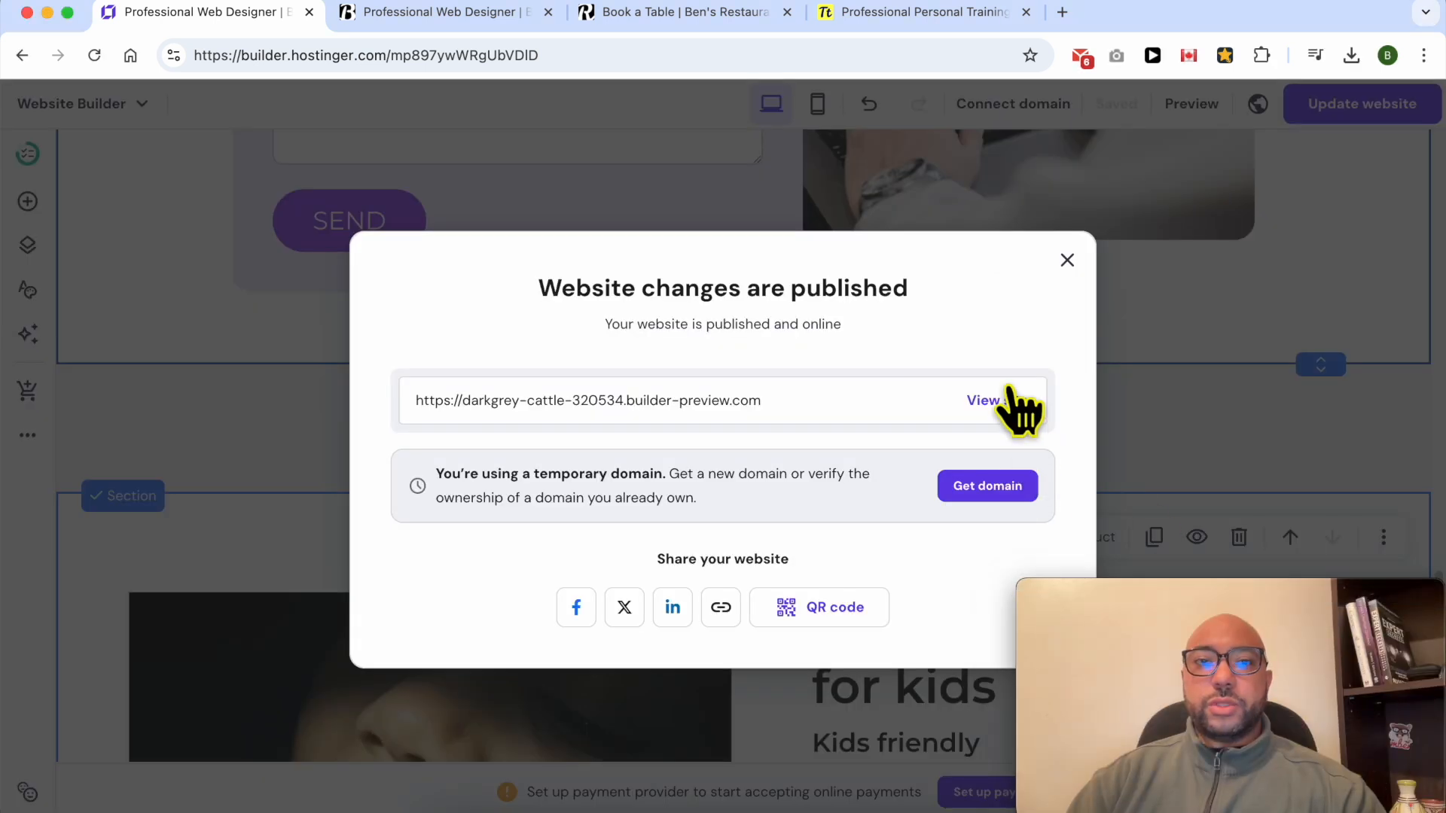
pyautogui.click(1006, 401)
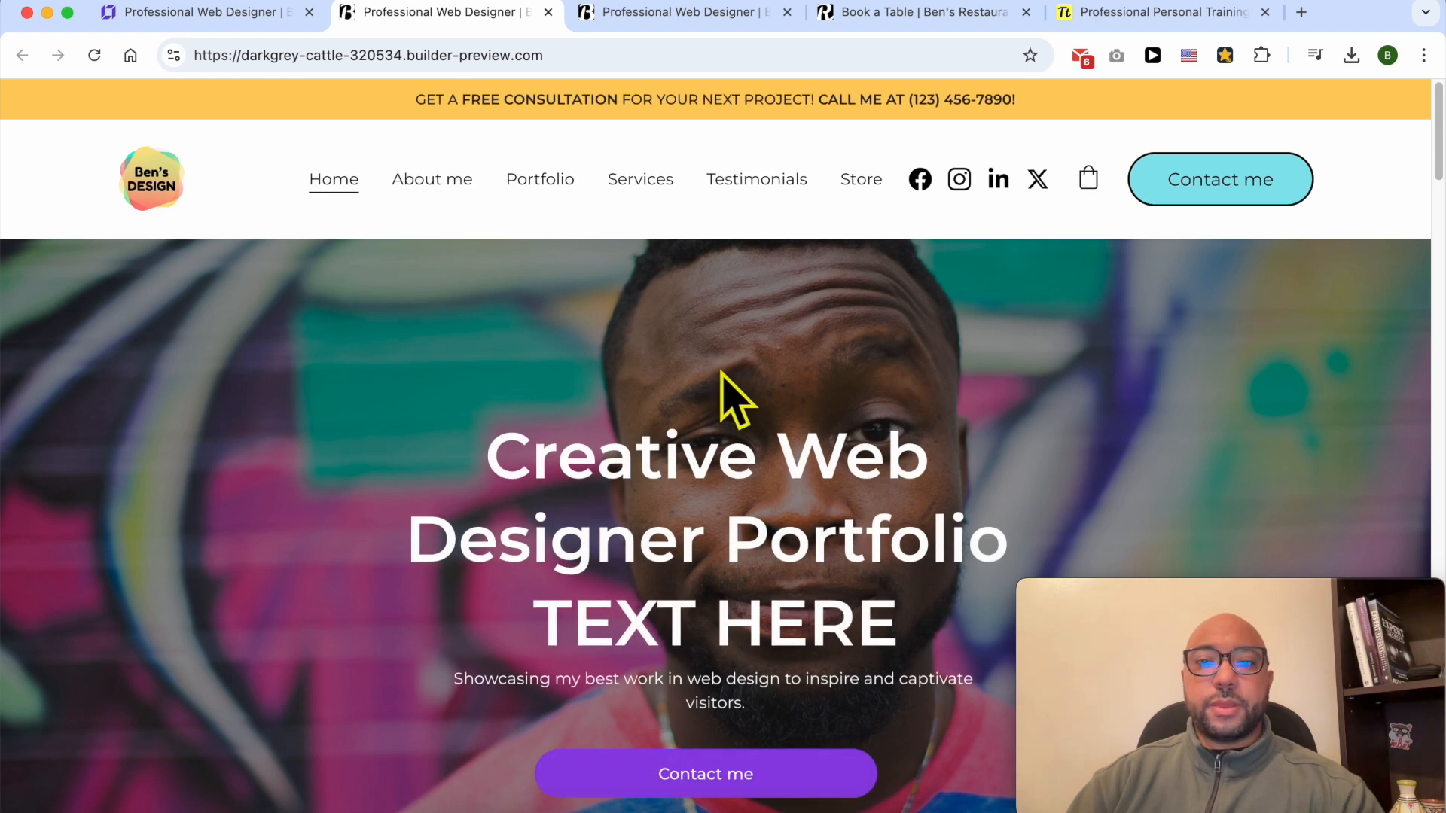
# Examine the published booking heading and the kids' dental appointment's title, subtitle, price and location on the live site.
pyautogui.scroll(-20, 719, 369)
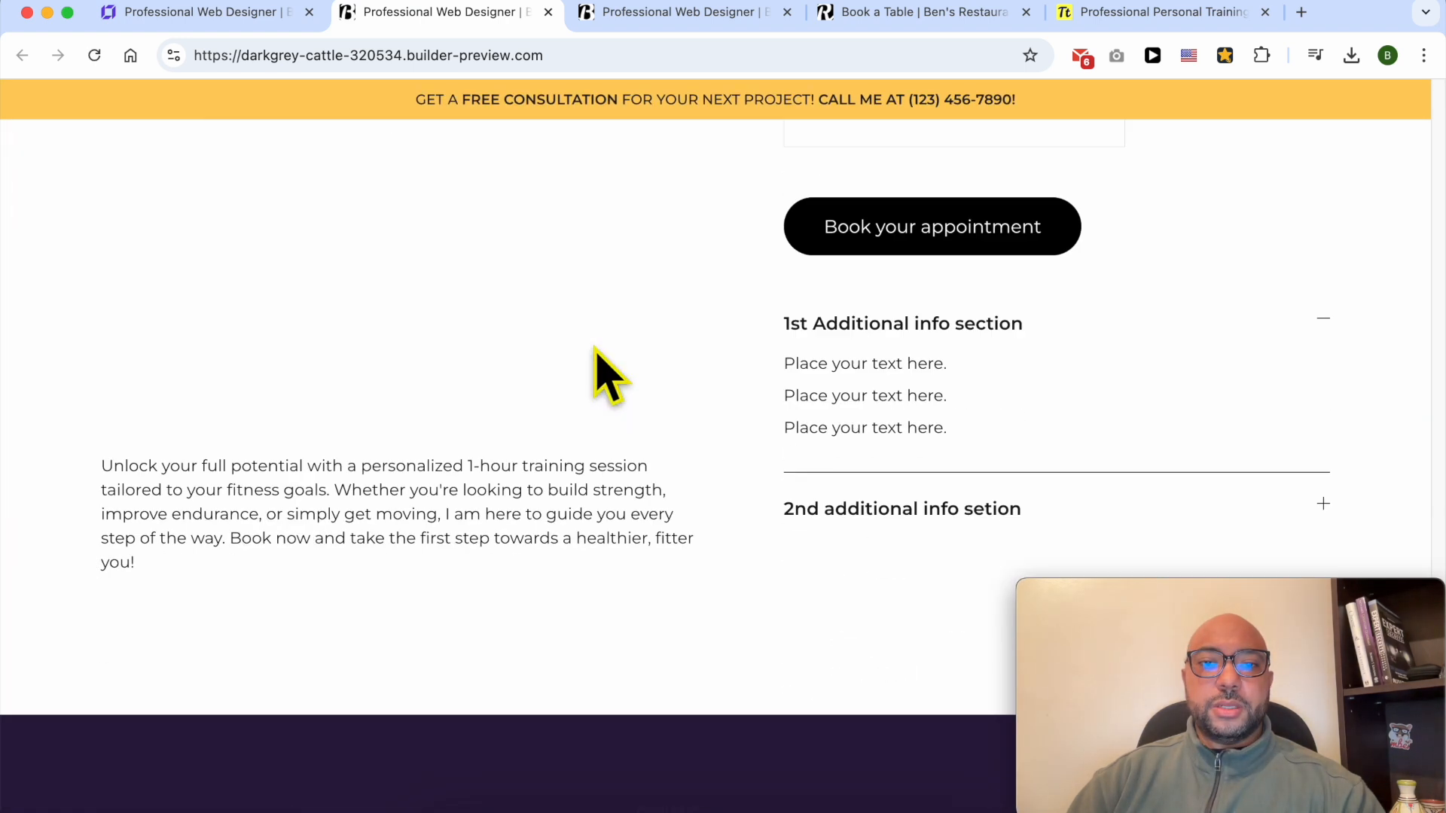
pyautogui.scroll(9, 602, 354)
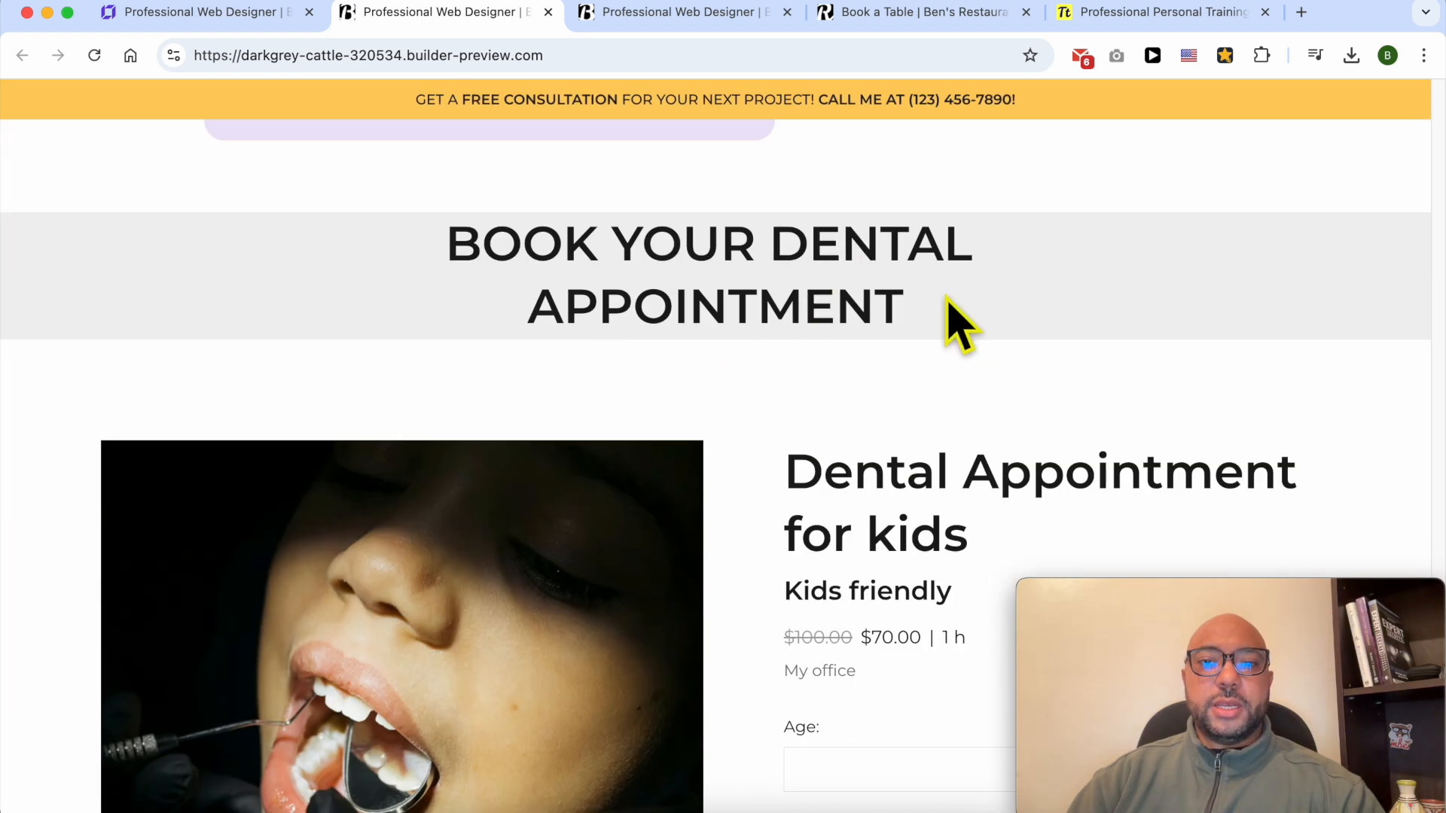
pyautogui.moveTo(949, 301); pyautogui.dragTo(435, 237)
pyautogui.click(941, 342)
pyautogui.scroll(-1, 1024, 406)
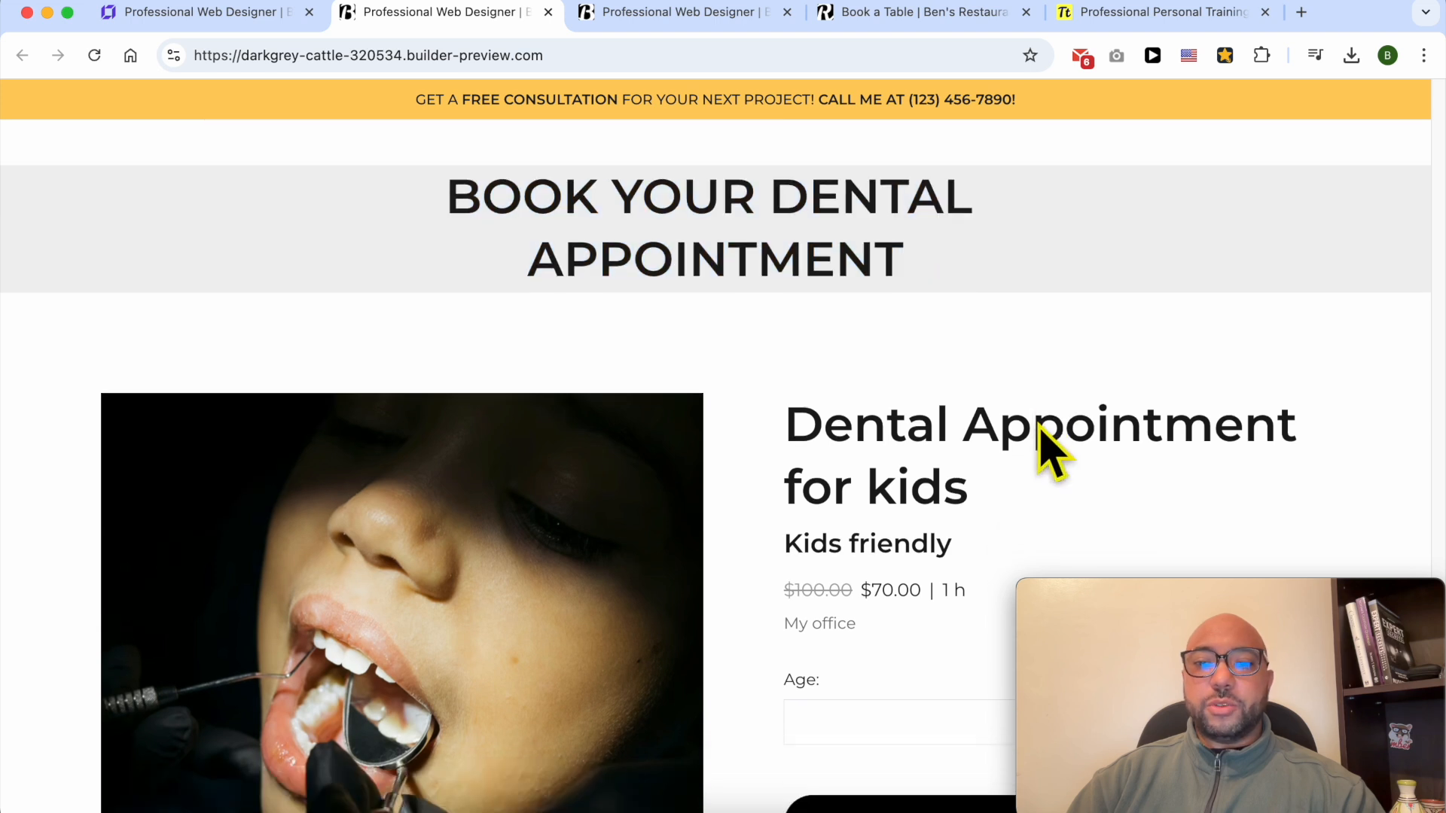
pyautogui.scroll(-2, 1046, 444)
pyautogui.click(1046, 595)
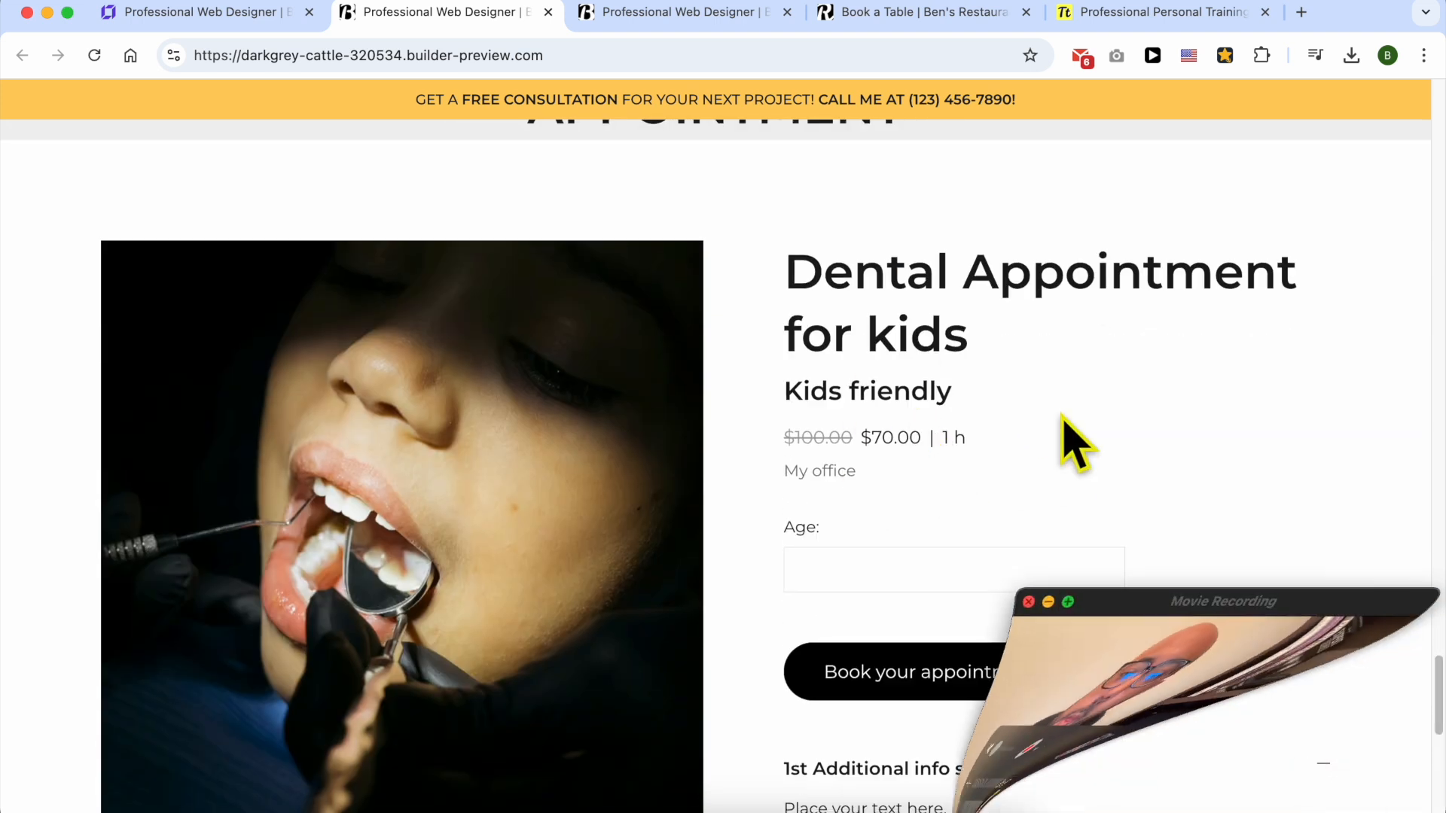
pyautogui.tripleClick(893, 310)
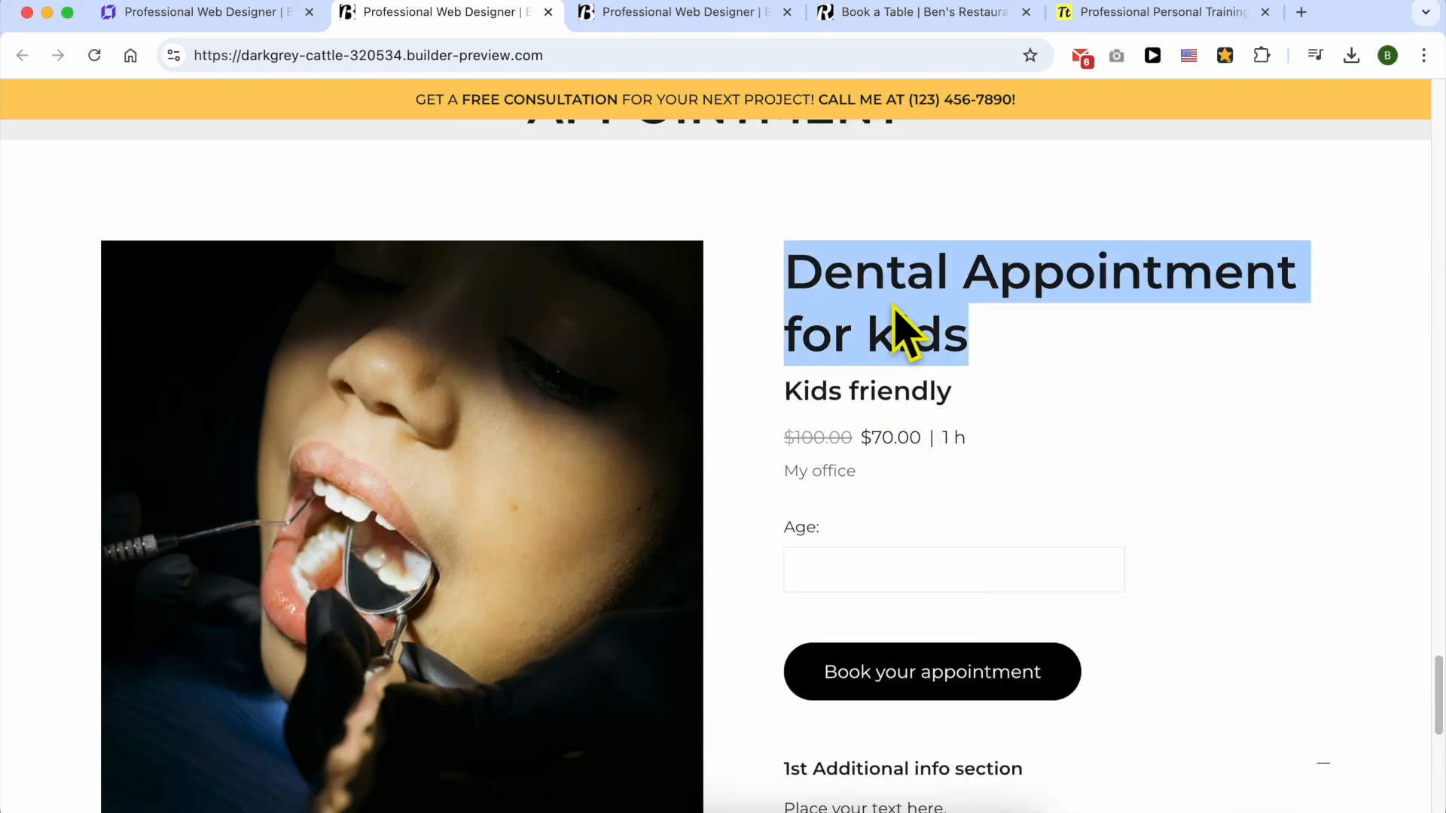
pyautogui.tripleClick(896, 380)
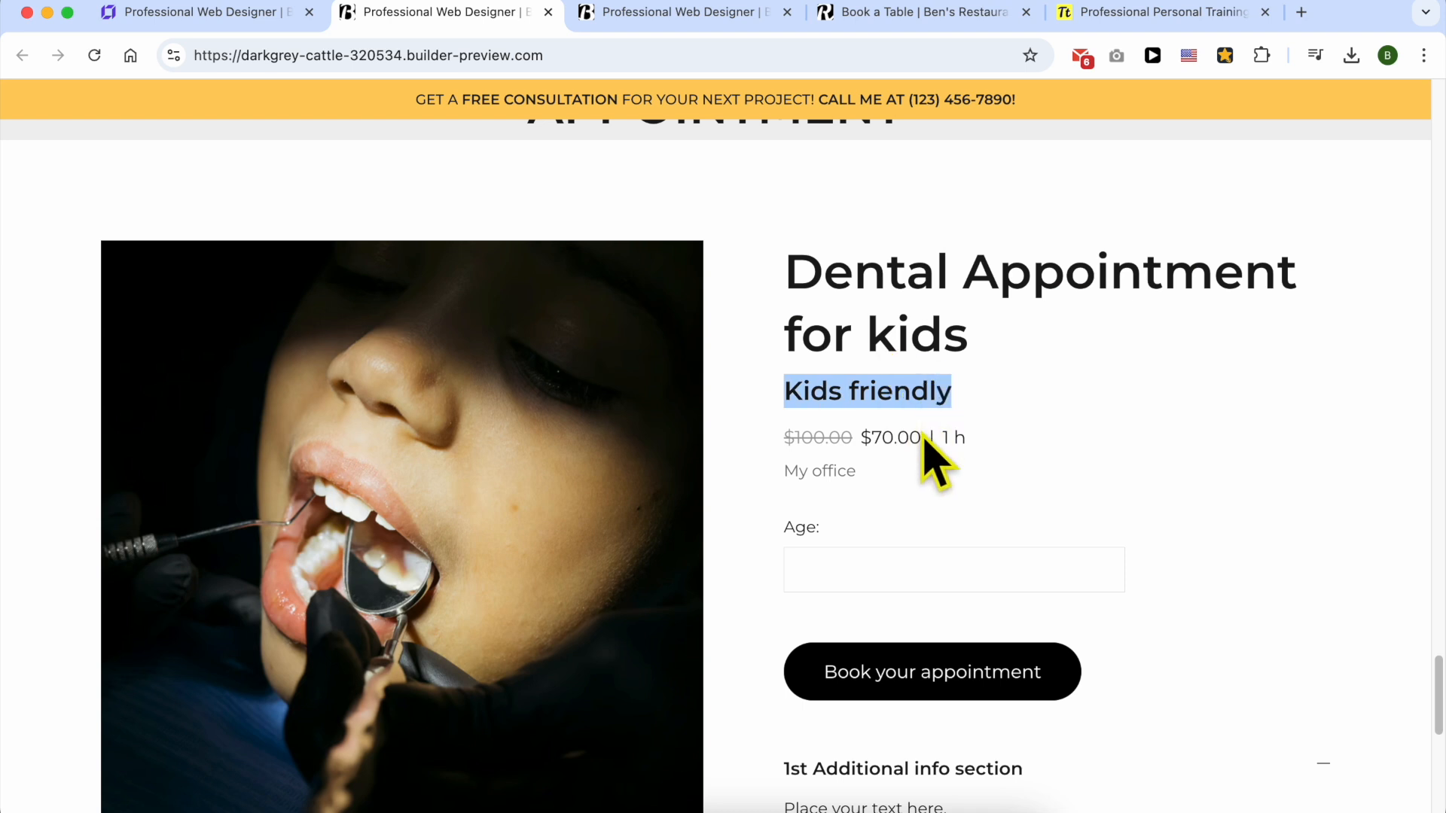
pyautogui.click(819, 437)
pyautogui.moveTo(920, 437); pyautogui.dragTo(878, 436)
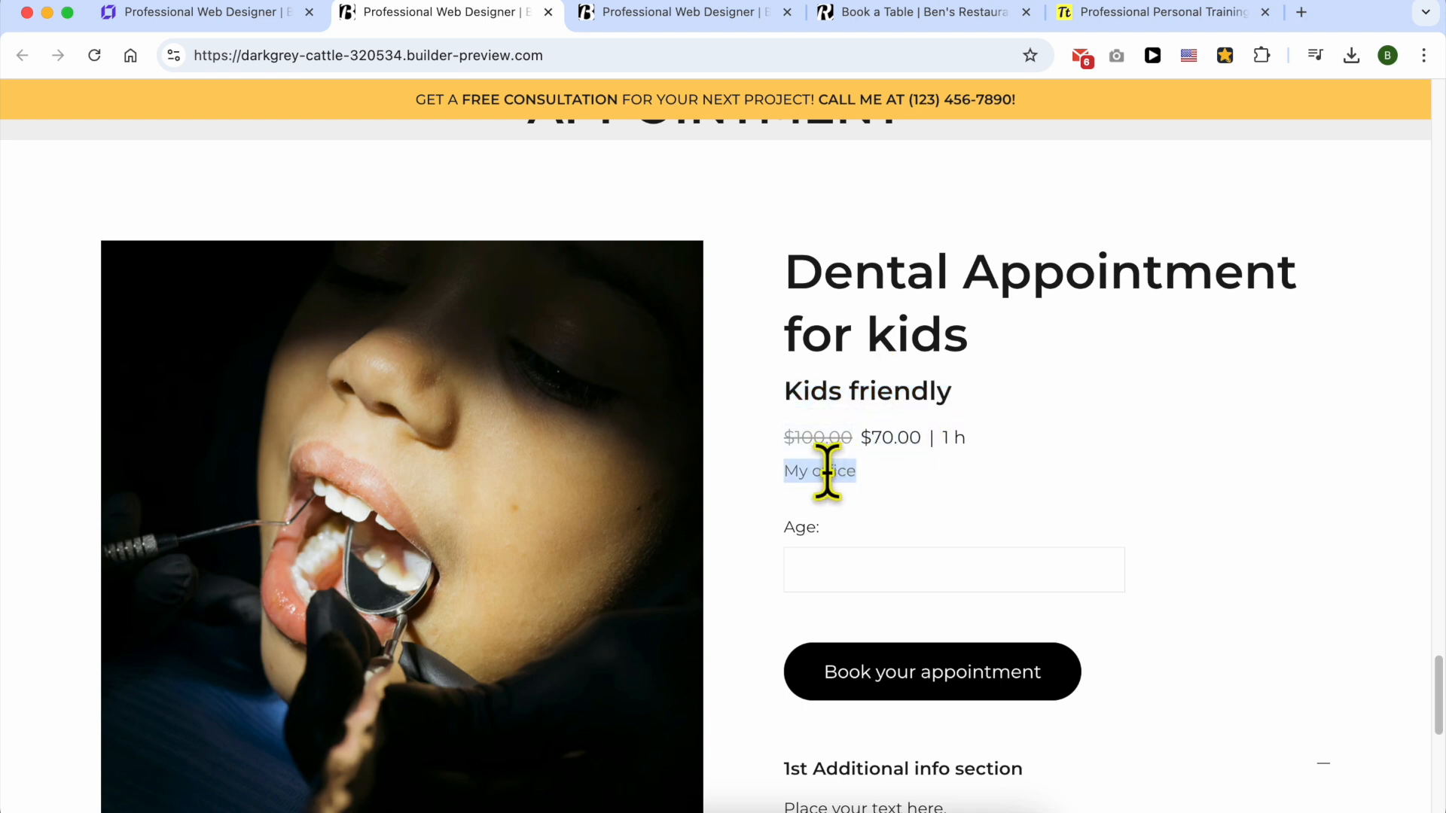
pyautogui.moveTo(882, 476); pyautogui.dragTo(845, 473)
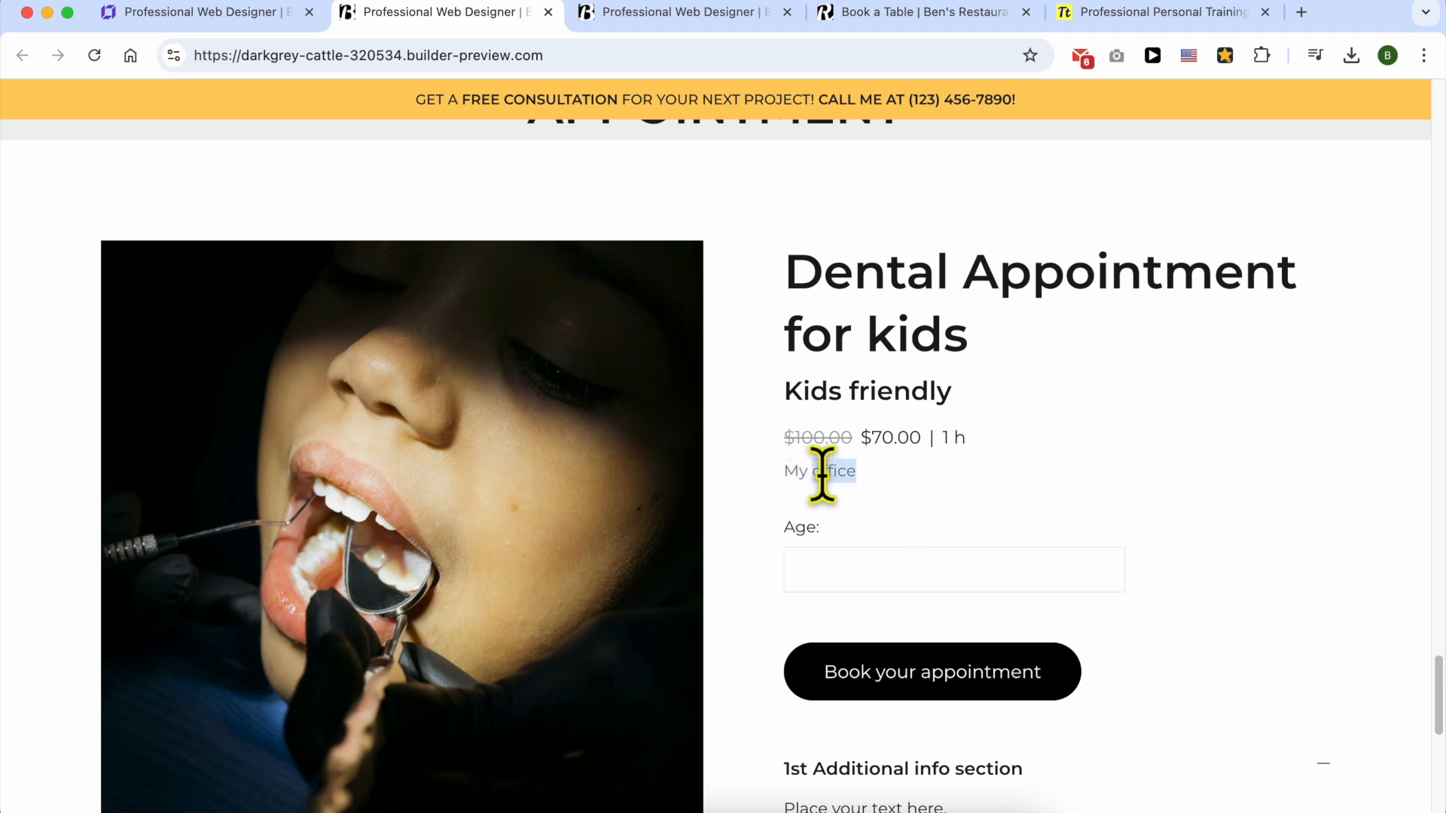
# Open the "Dental appointment for adults" product for editing in the store manager and save the product.
pyautogui.click(297, 14)
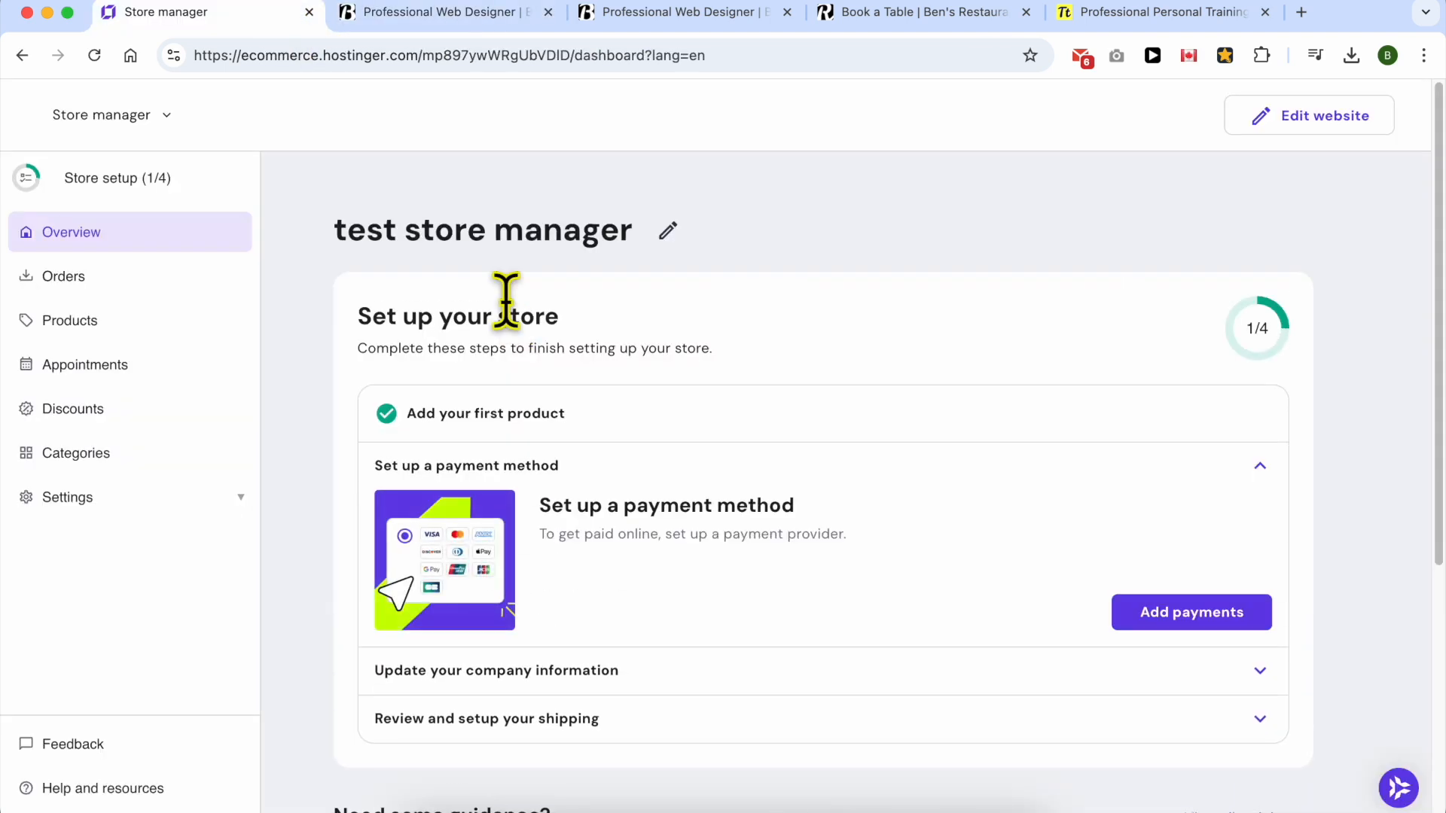
pyautogui.click(107, 292)
pyautogui.click(105, 320)
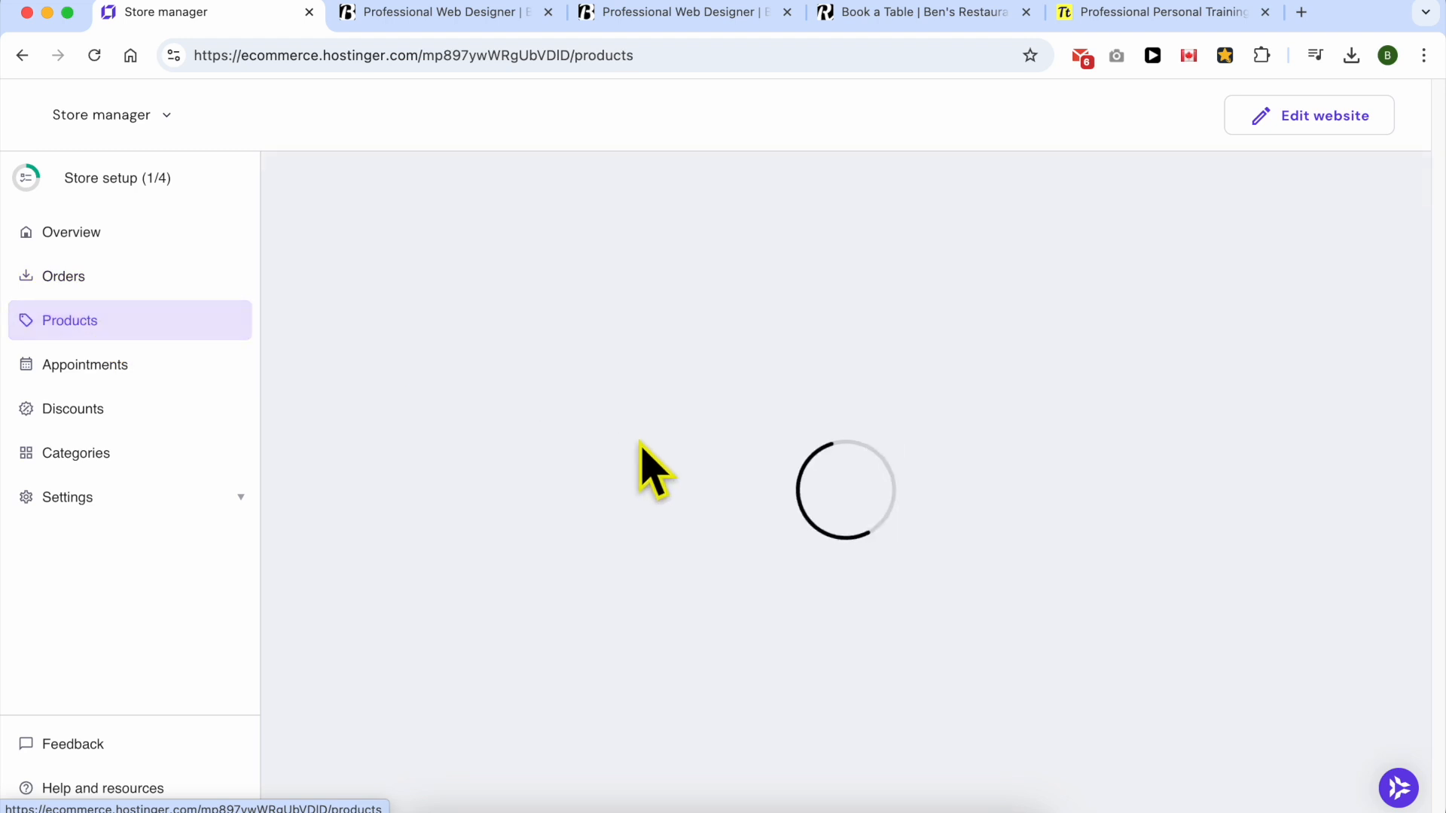
pyautogui.click(1249, 521)
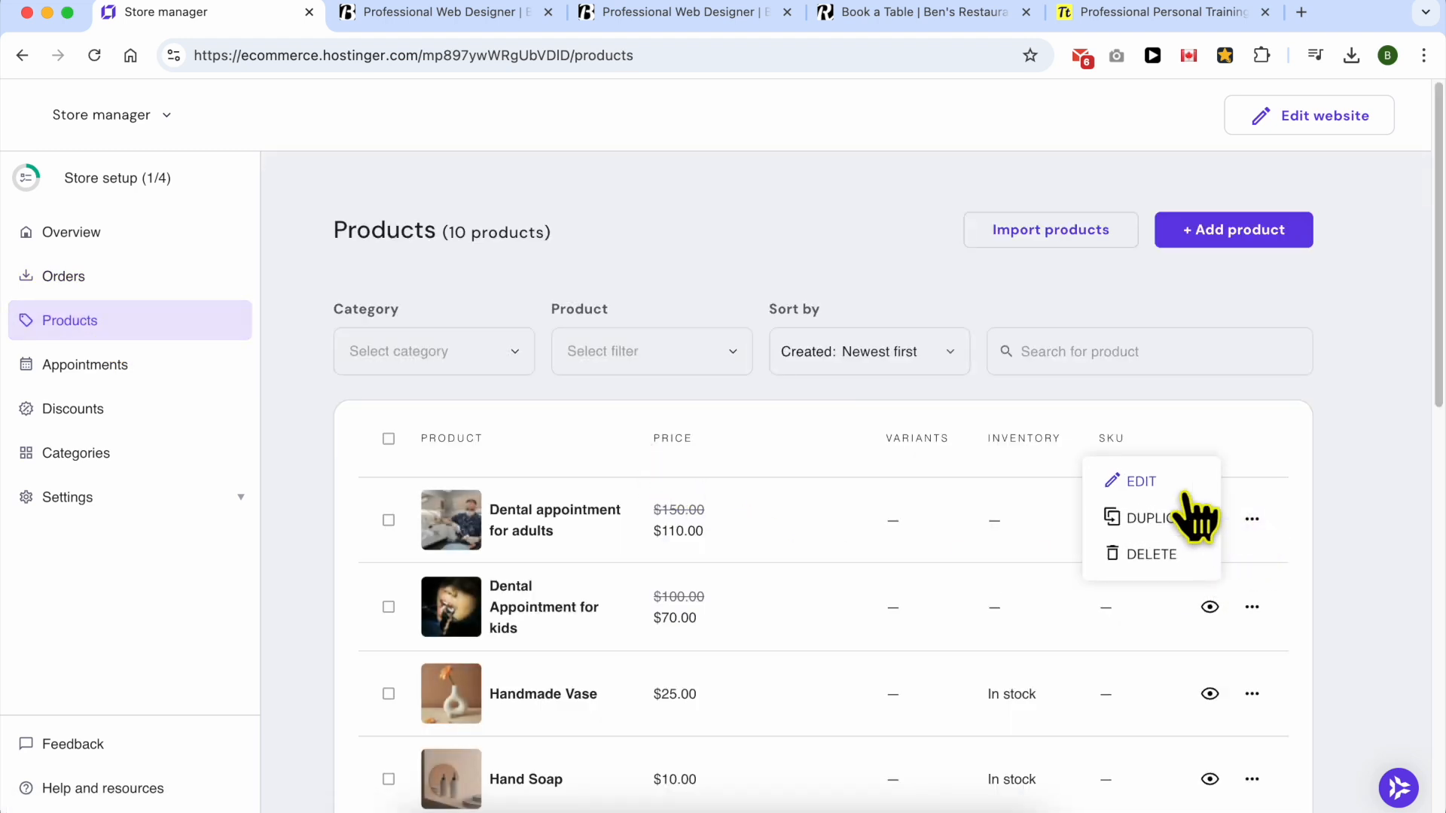
pyautogui.click(1148, 481)
pyautogui.scroll(-20, 696, 564)
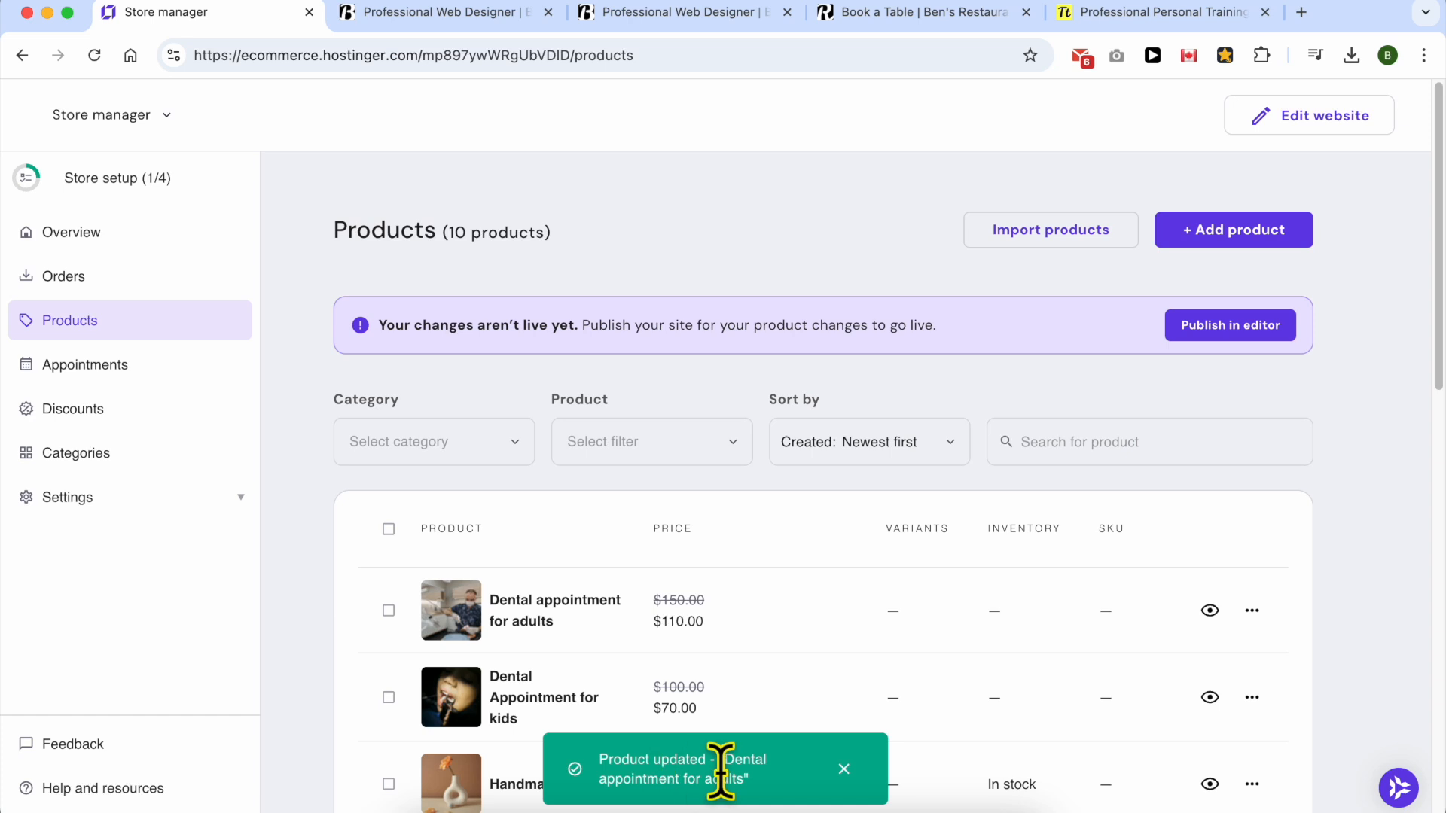
# Reload the live site and check the kids' dental appointment's location line and age field.
pyautogui.click(459, 13)
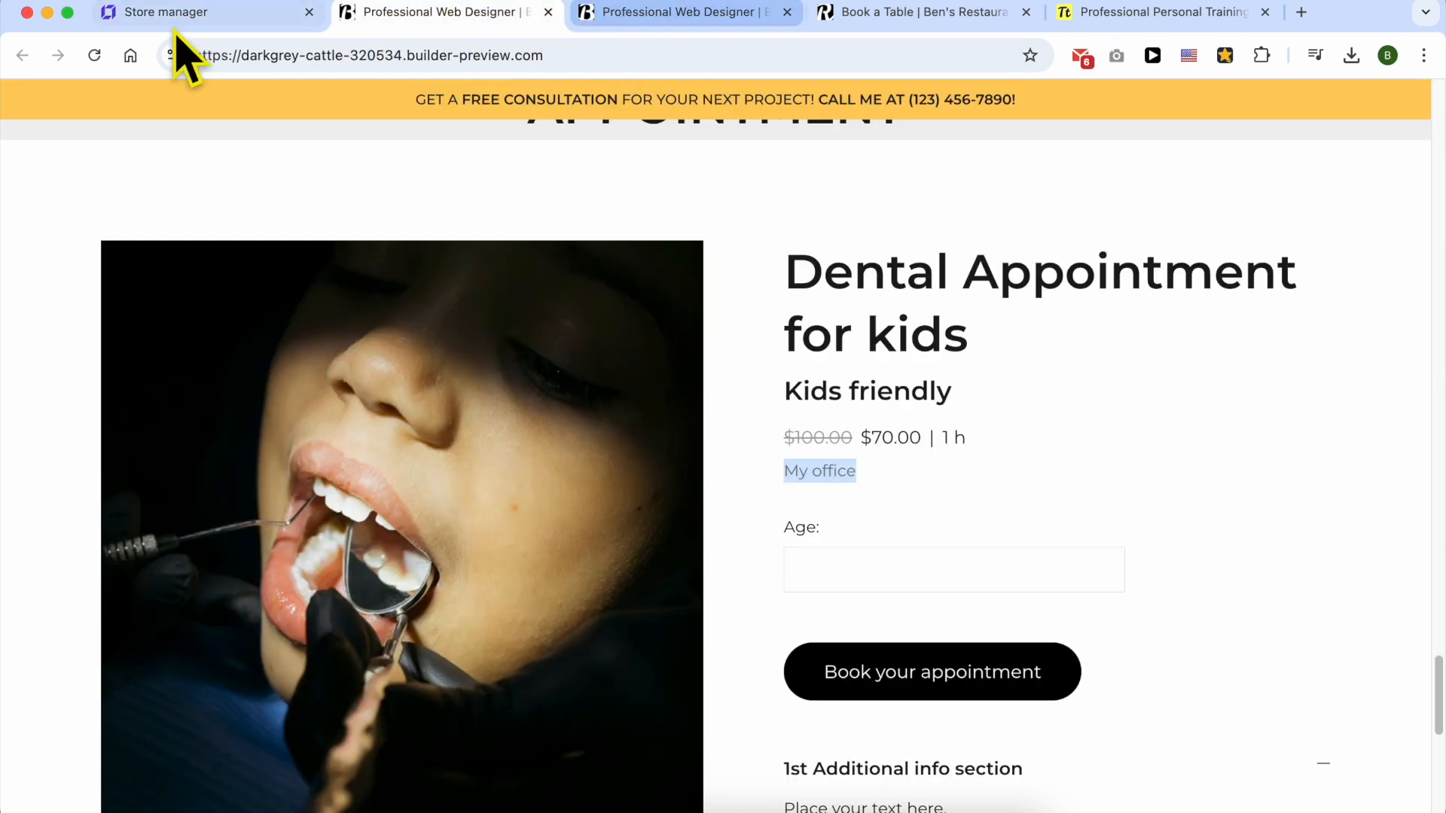
pyautogui.click(94, 55)
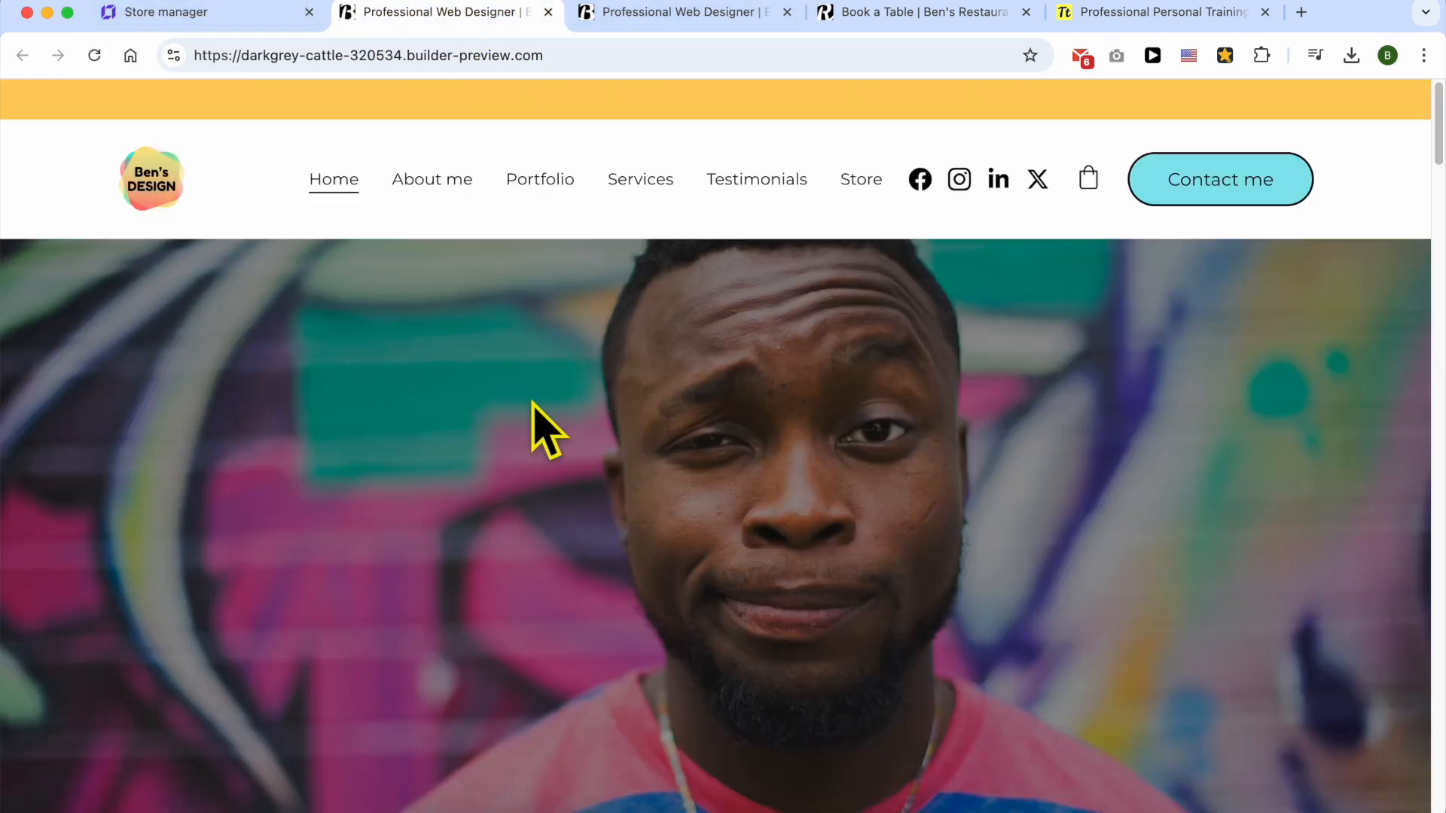
pyautogui.scroll(-15, 697, 432)
pyautogui.scroll(-20, 697, 433)
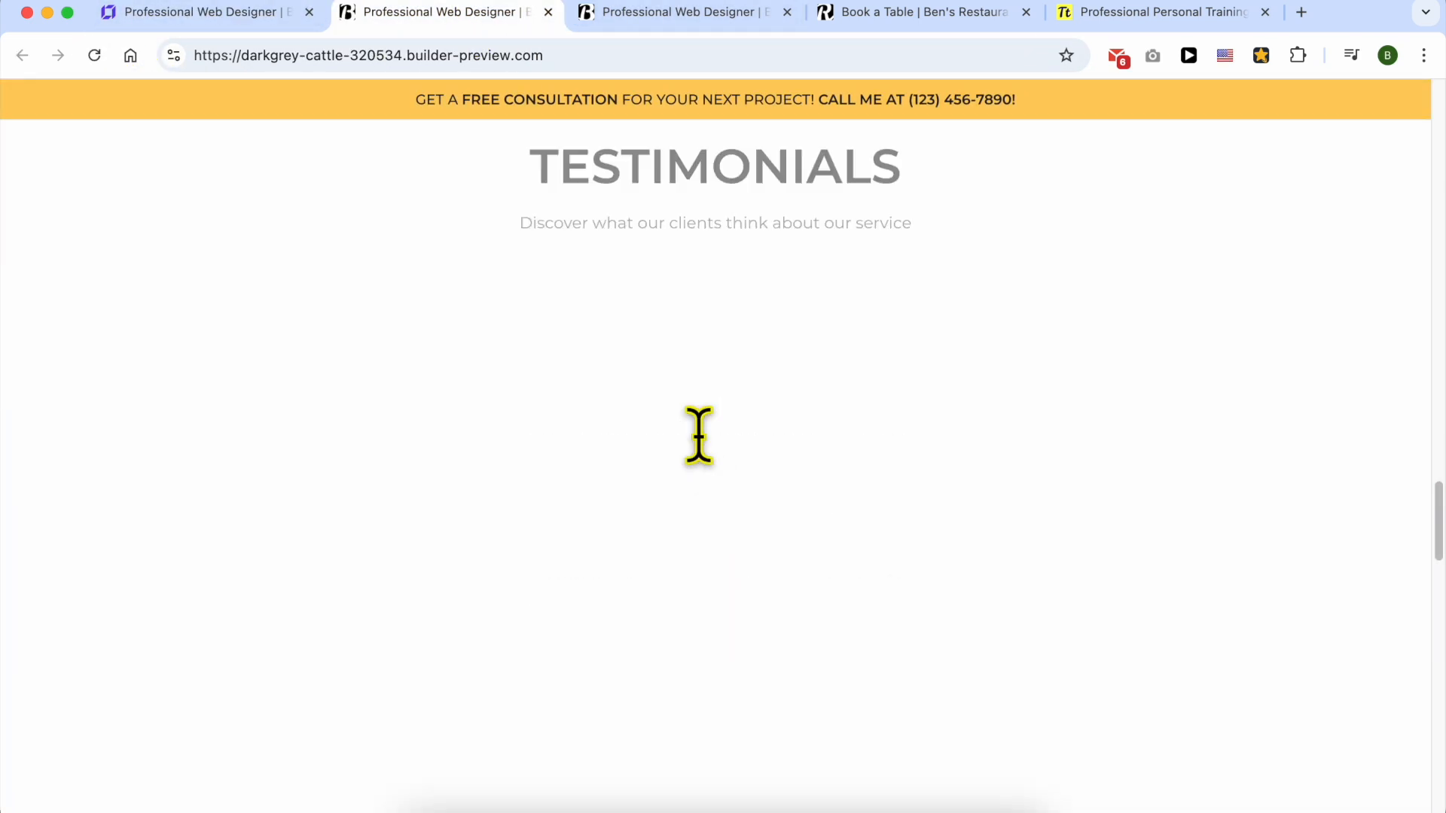
pyautogui.scroll(2, 871, 430)
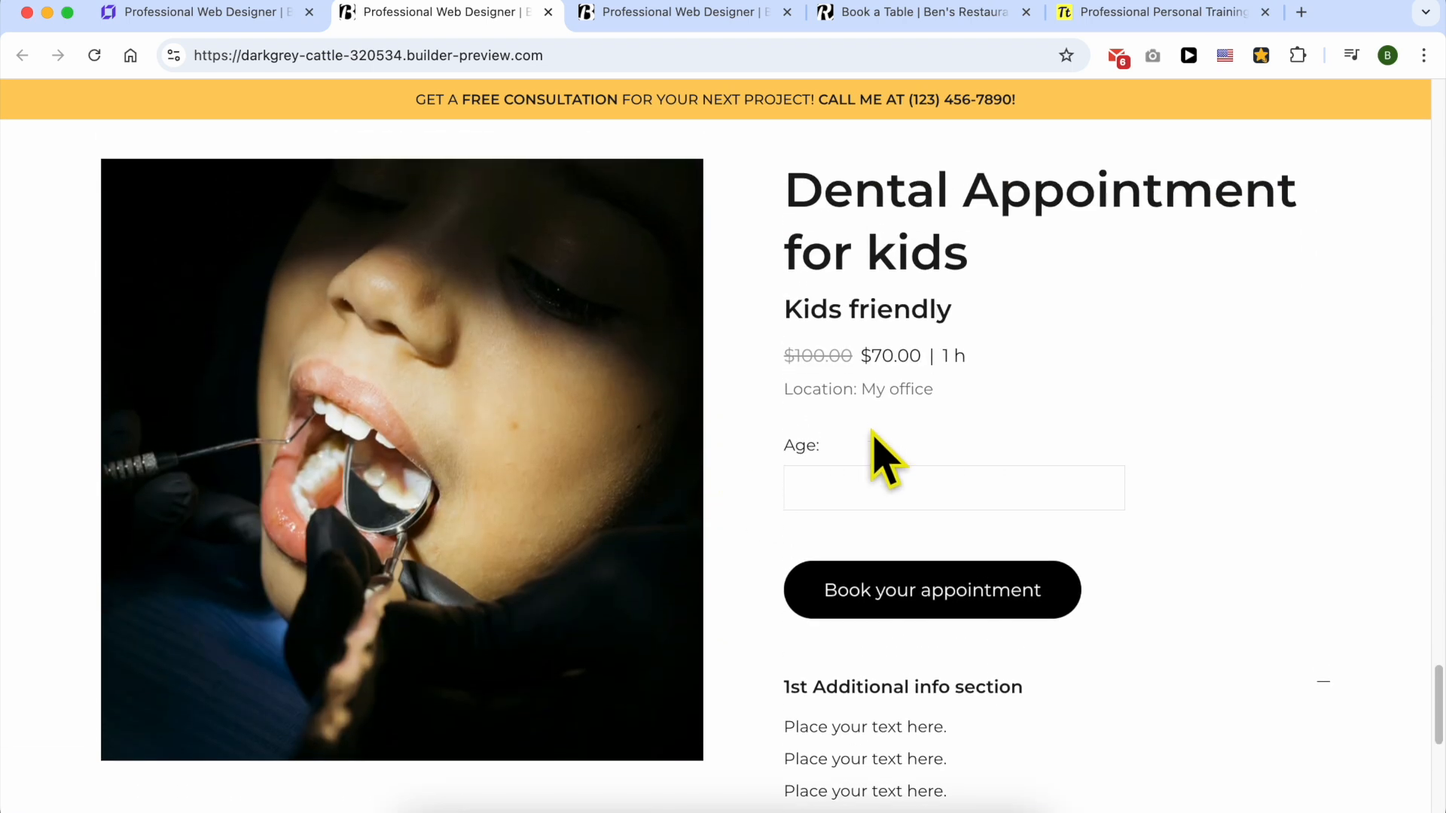
pyautogui.click(826, 435)
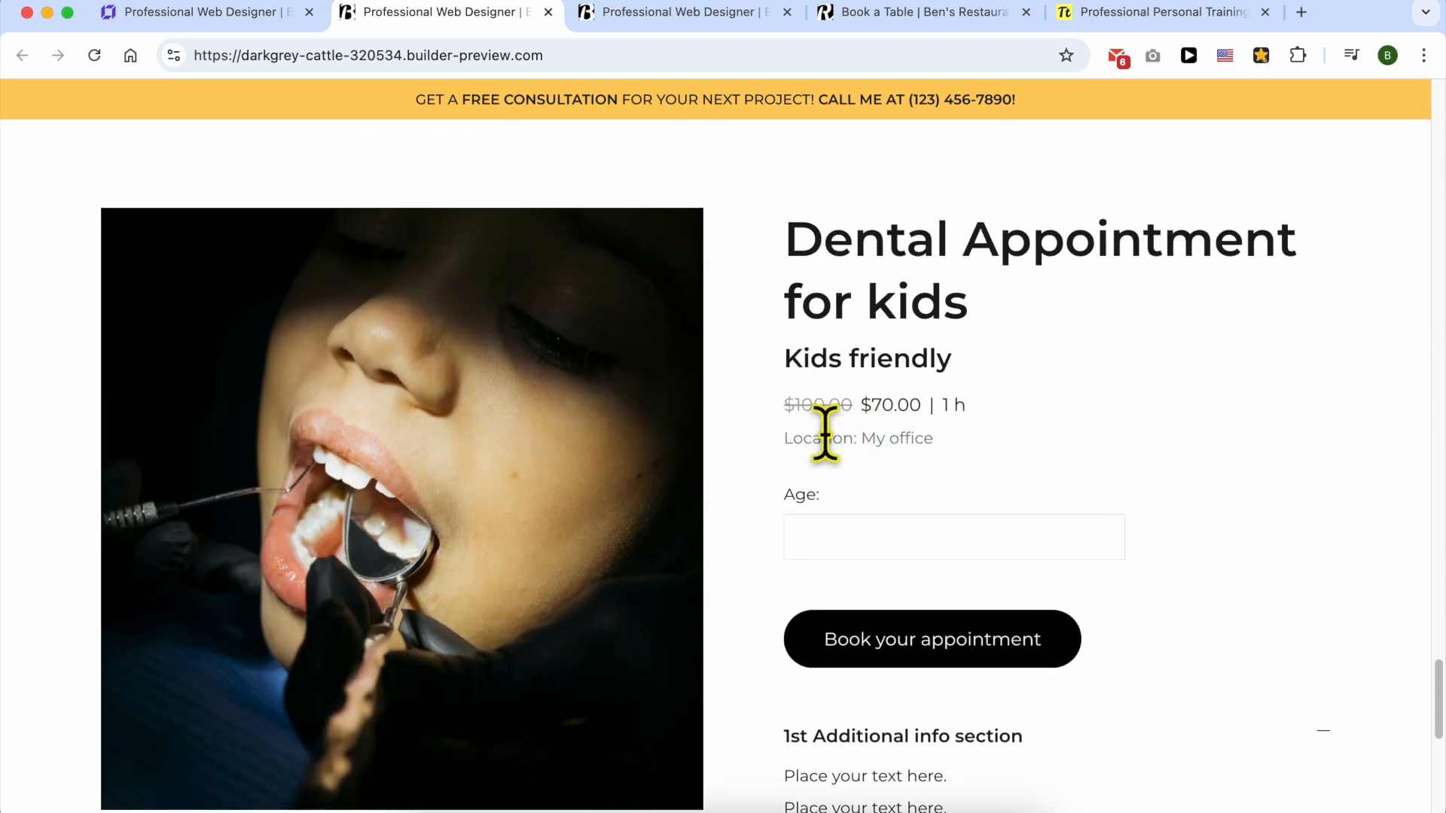
pyautogui.click(970, 445)
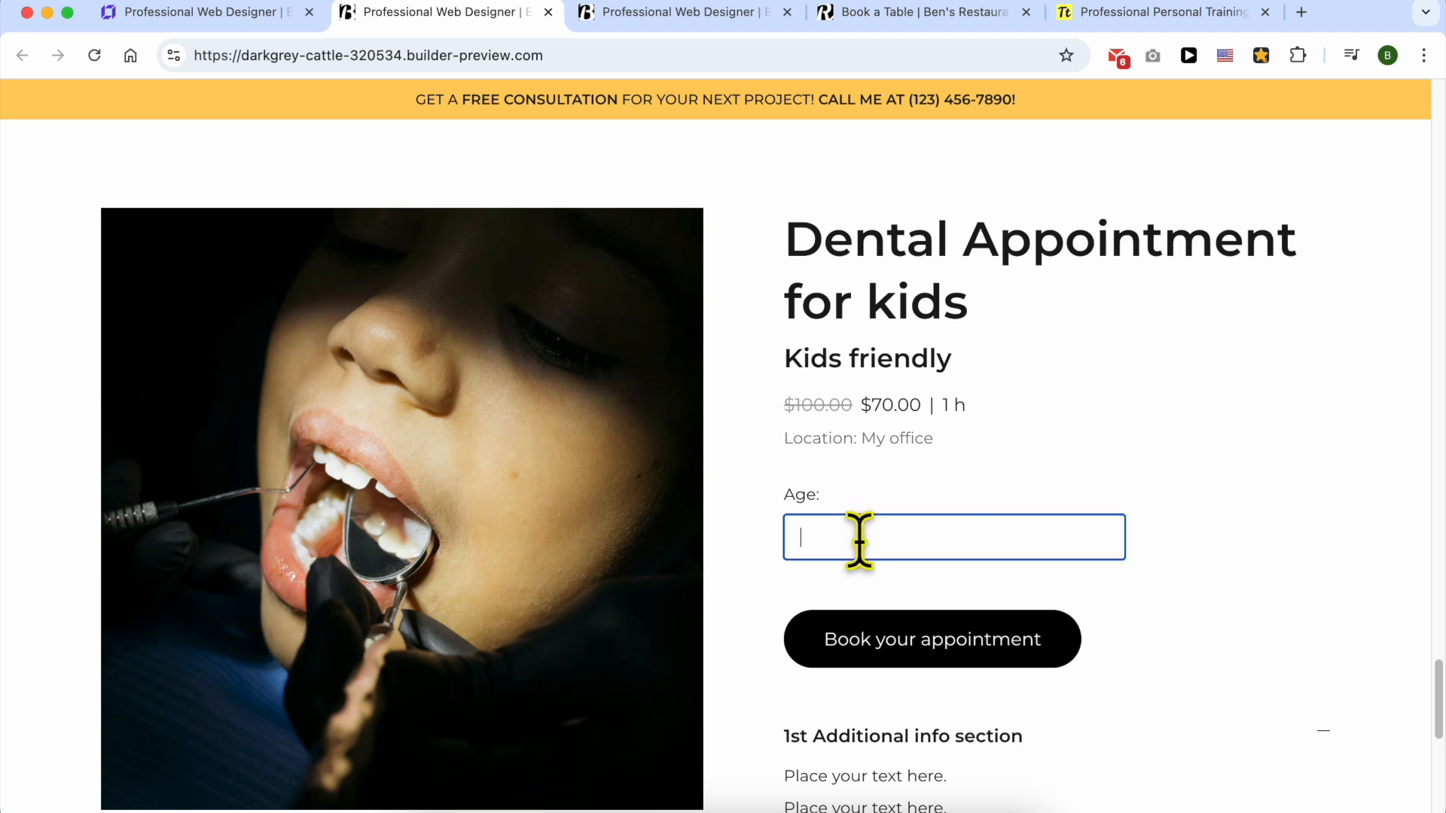
pyautogui.click(879, 490)
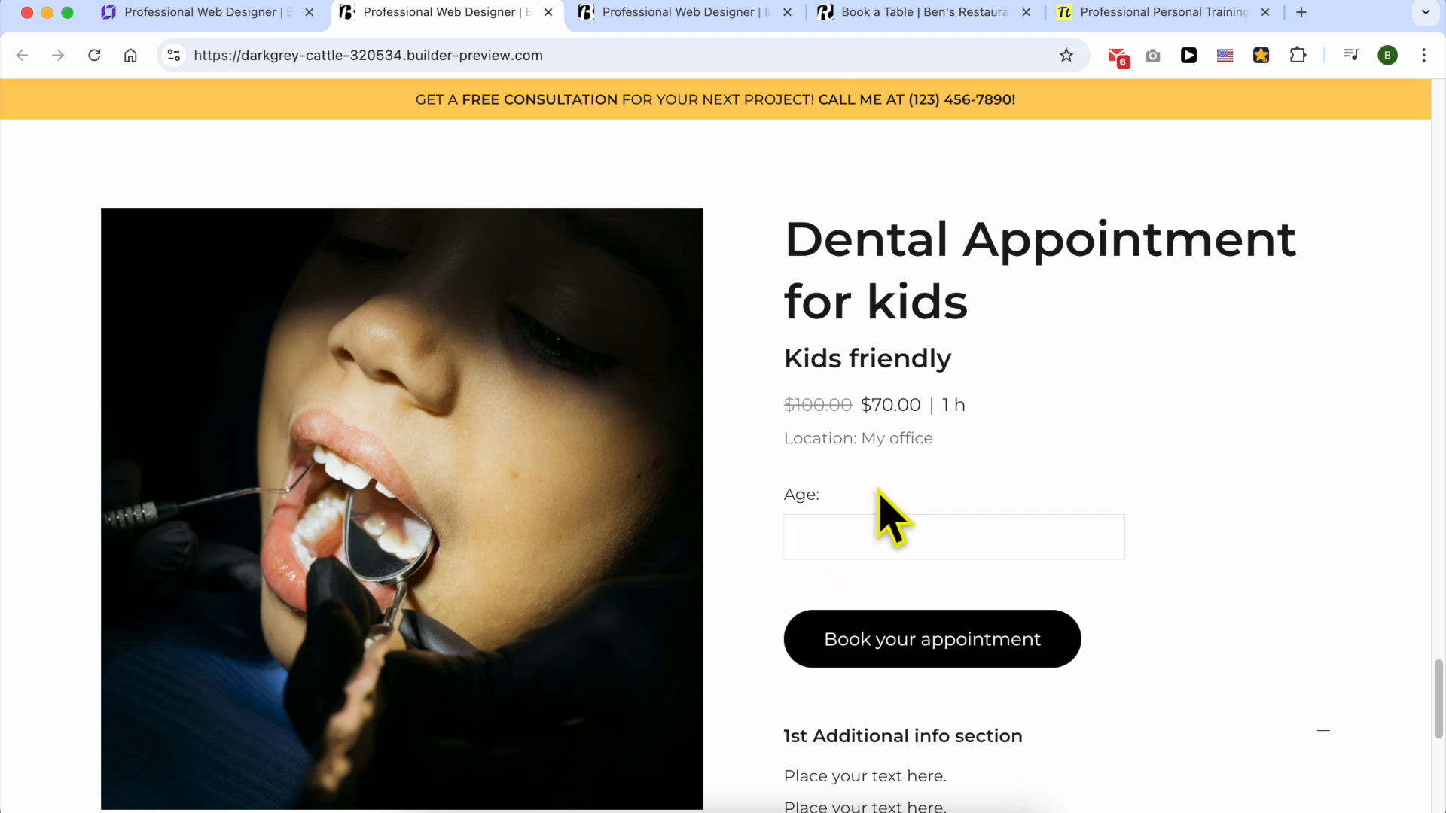
# Try to book the kids' dental appointment with the age field left empty.
pyautogui.click(889, 636)
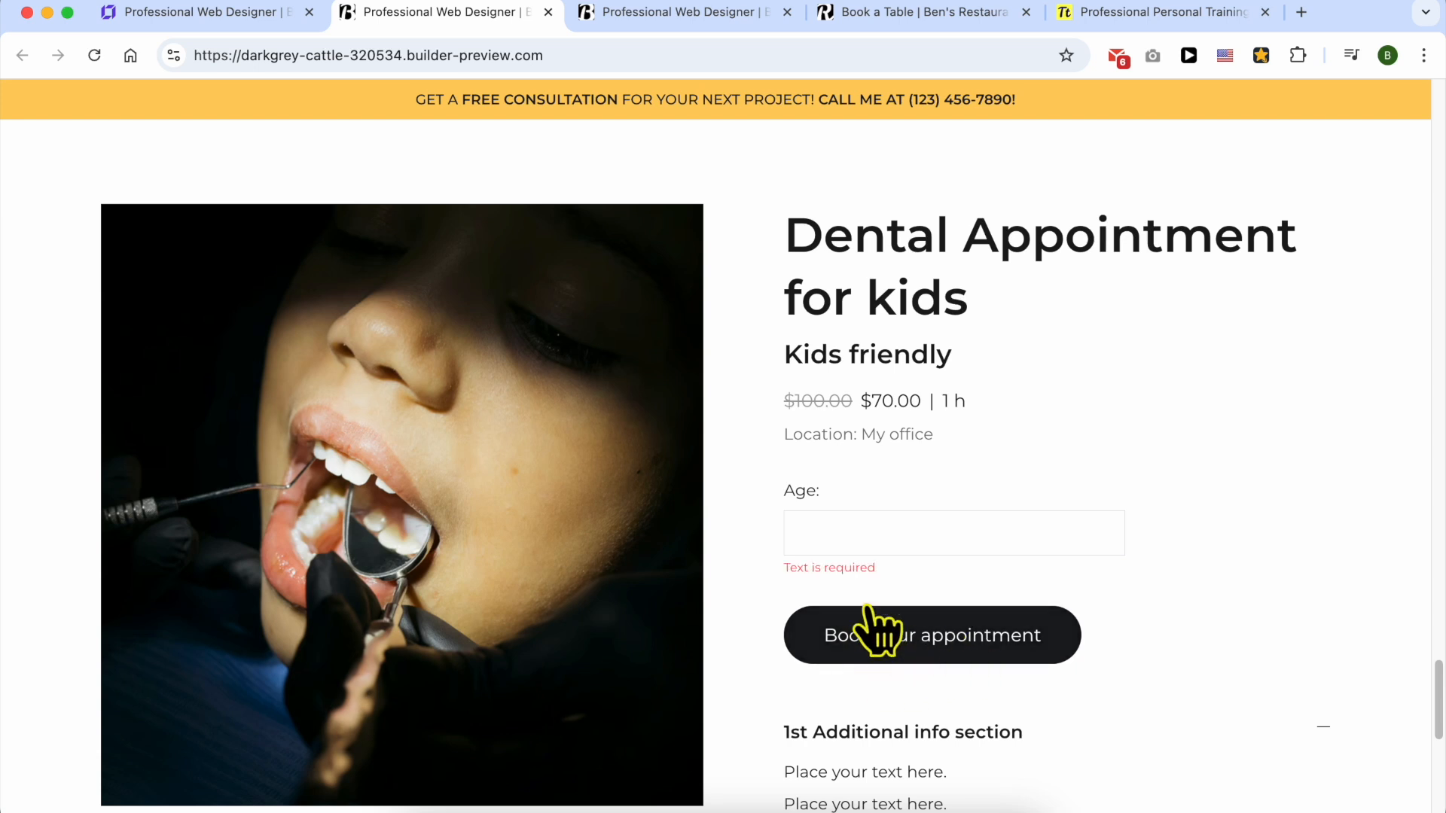
pyautogui.moveTo(798, 565); pyautogui.dragTo(885, 569)
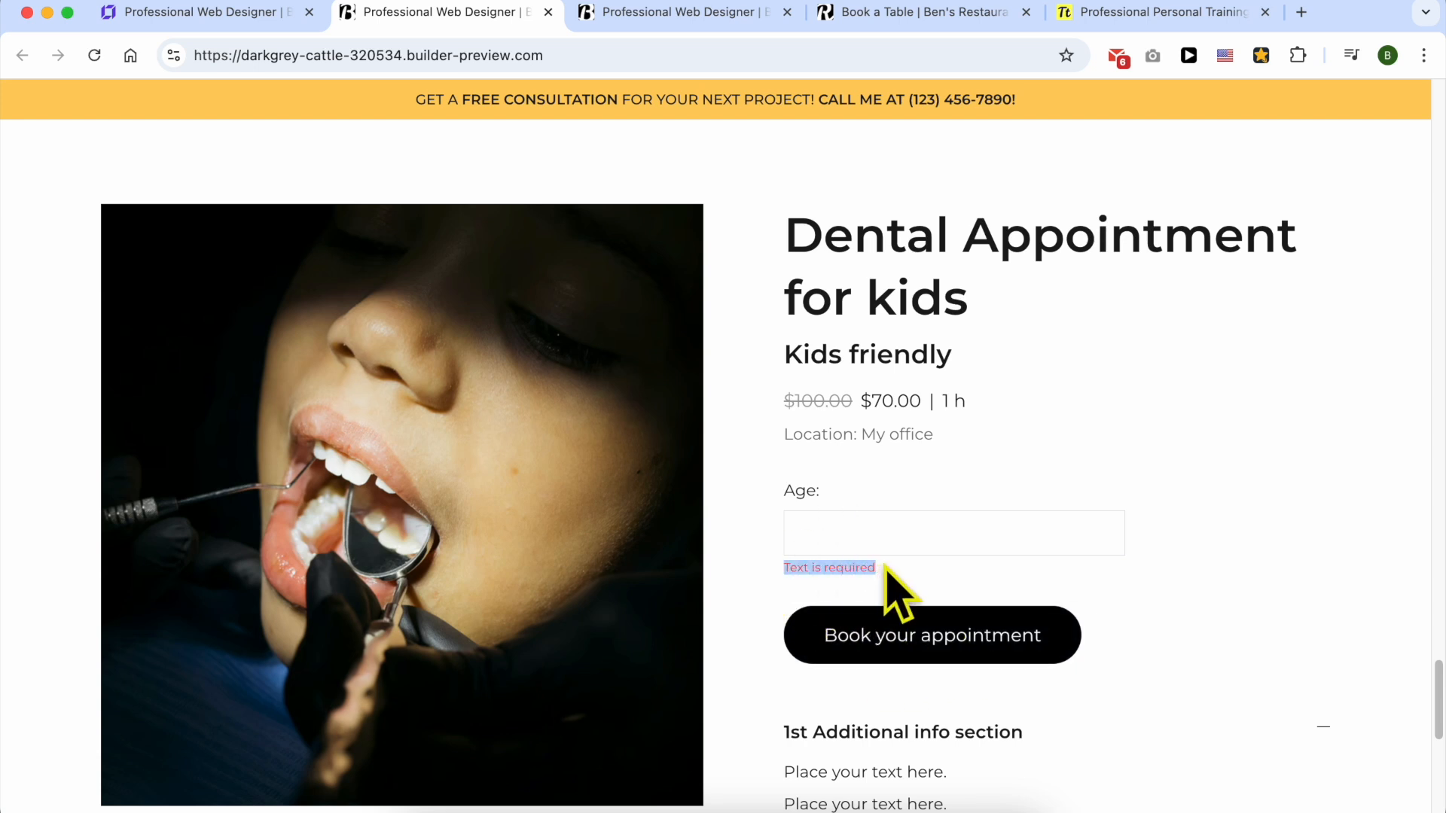
pyautogui.click(854, 522)
pyautogui.moveTo(822, 496); pyautogui.dragTo(784, 518)
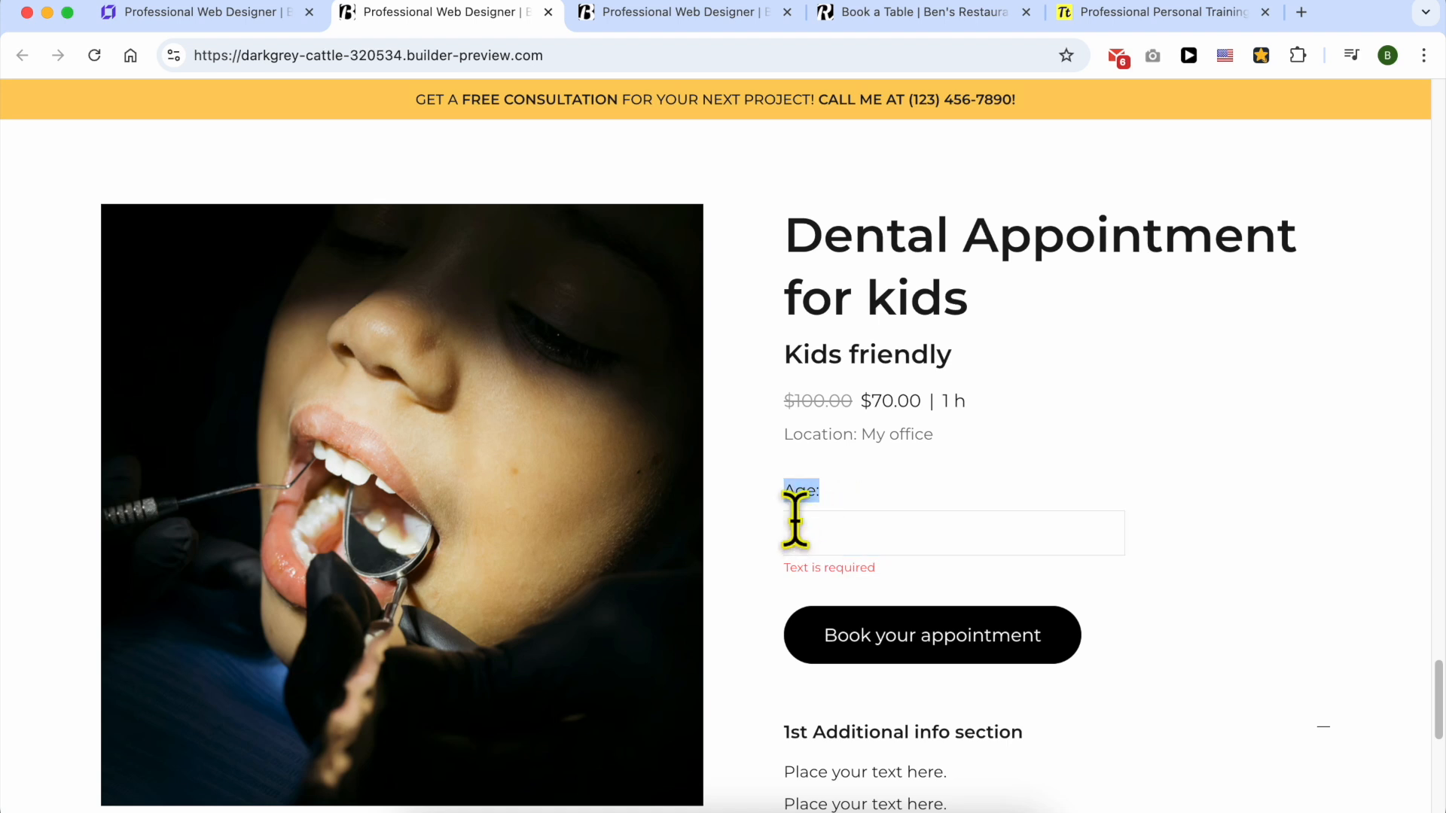
# Enter age 12 and request the kids' dental appointment for December 24, 2024 at 02:00 PM.
pyautogui.click(890, 536)
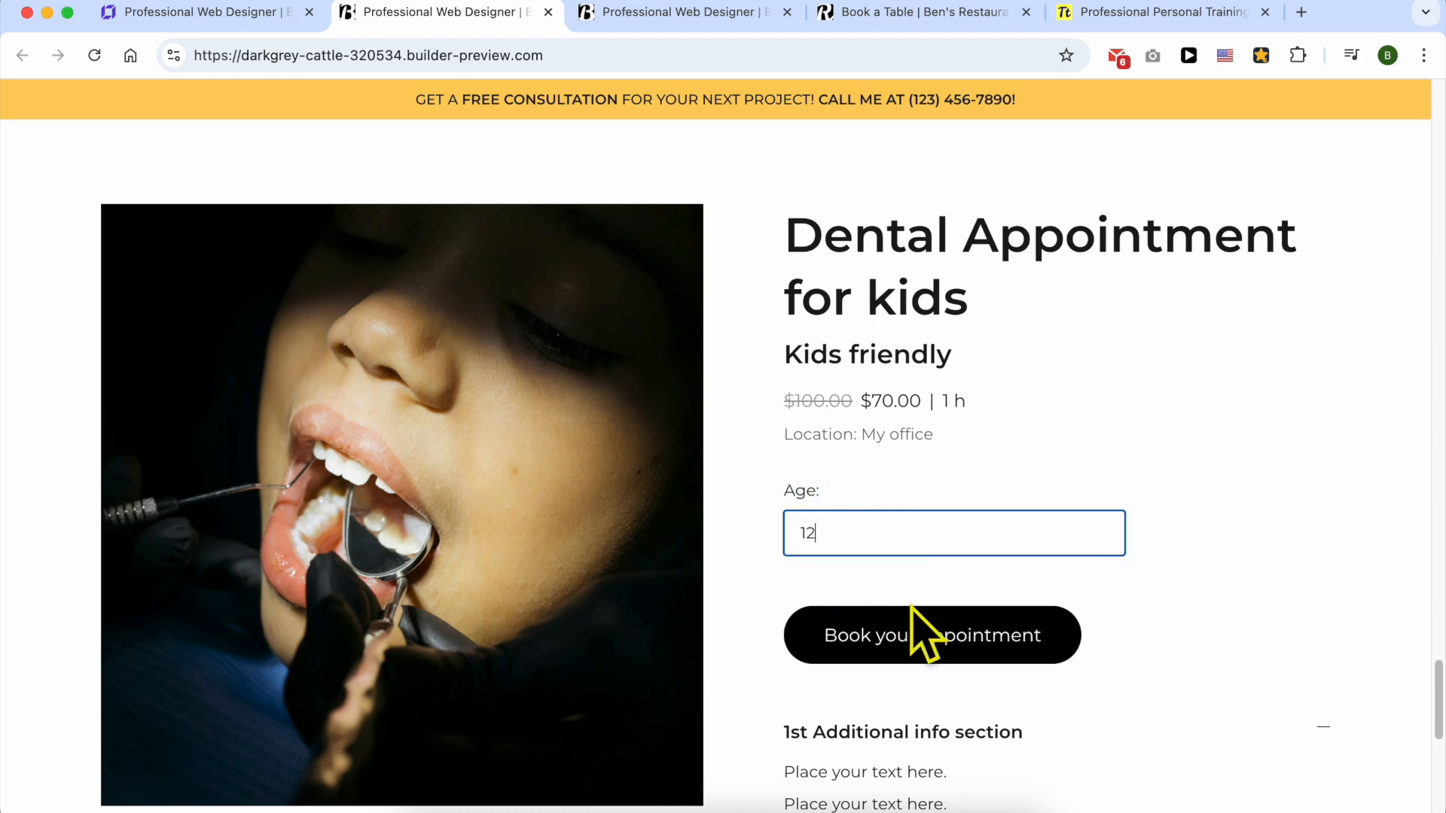
pyautogui.click(929, 645)
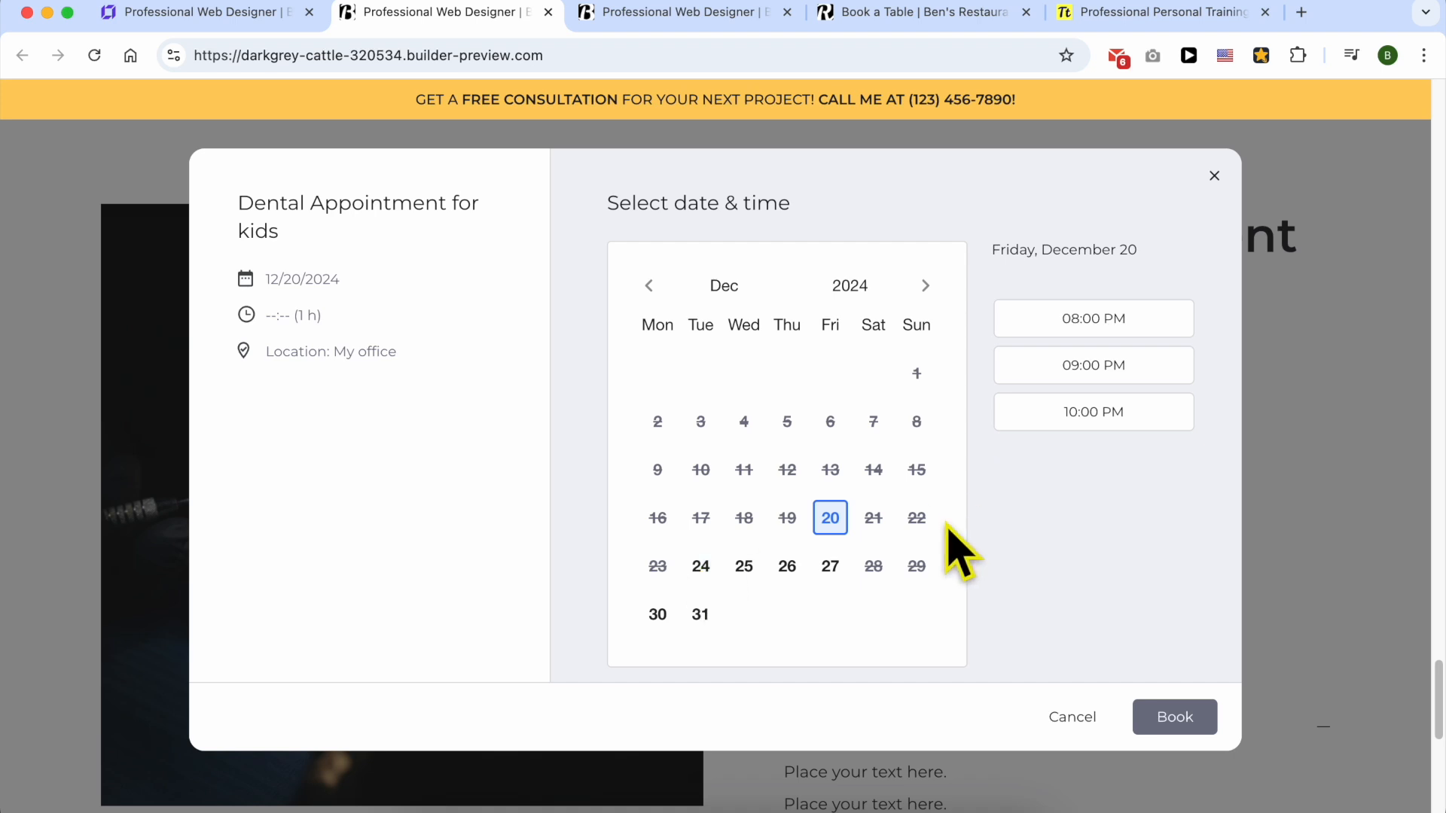
pyautogui.click(701, 571)
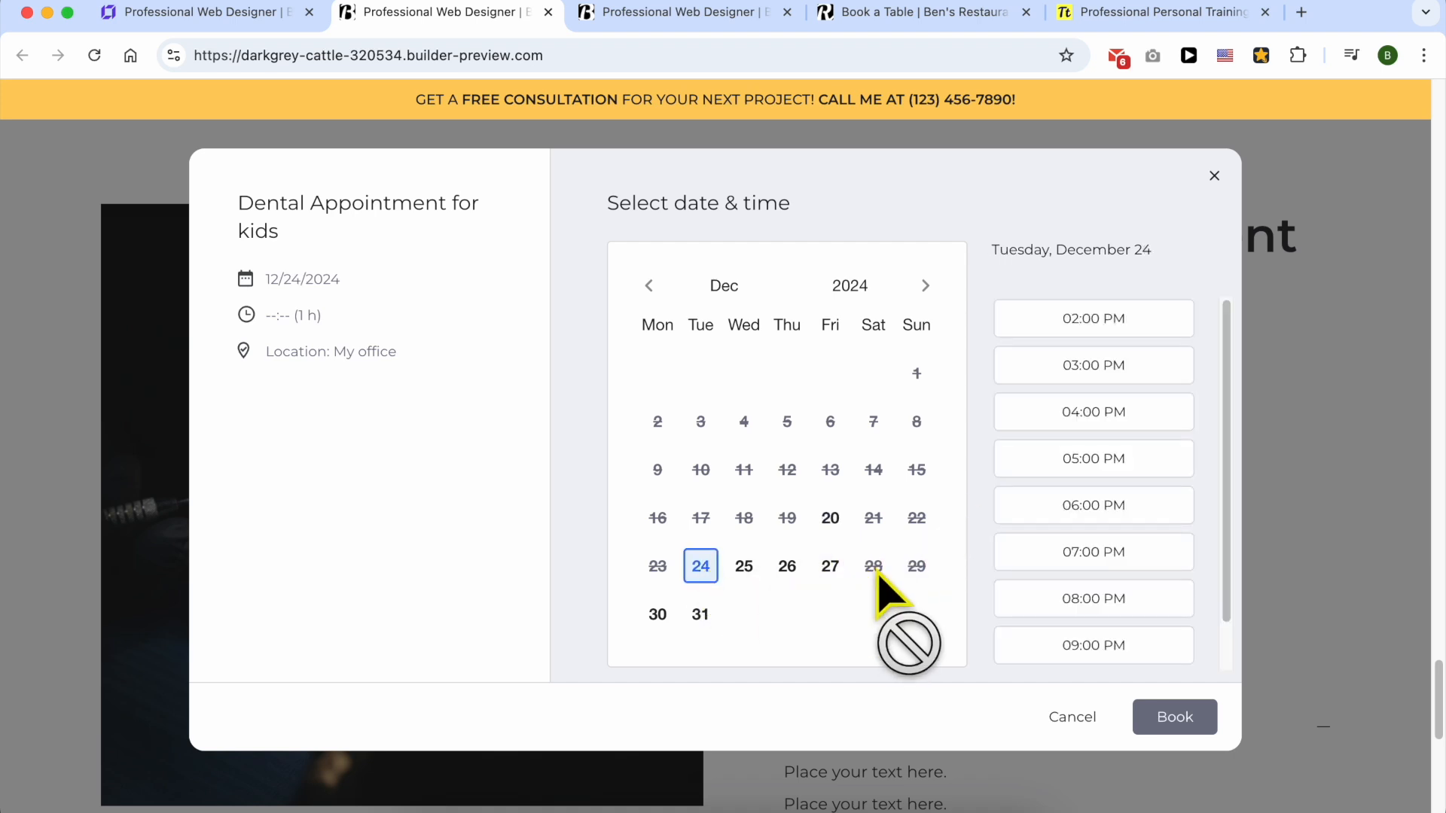
pyautogui.click(1092, 319)
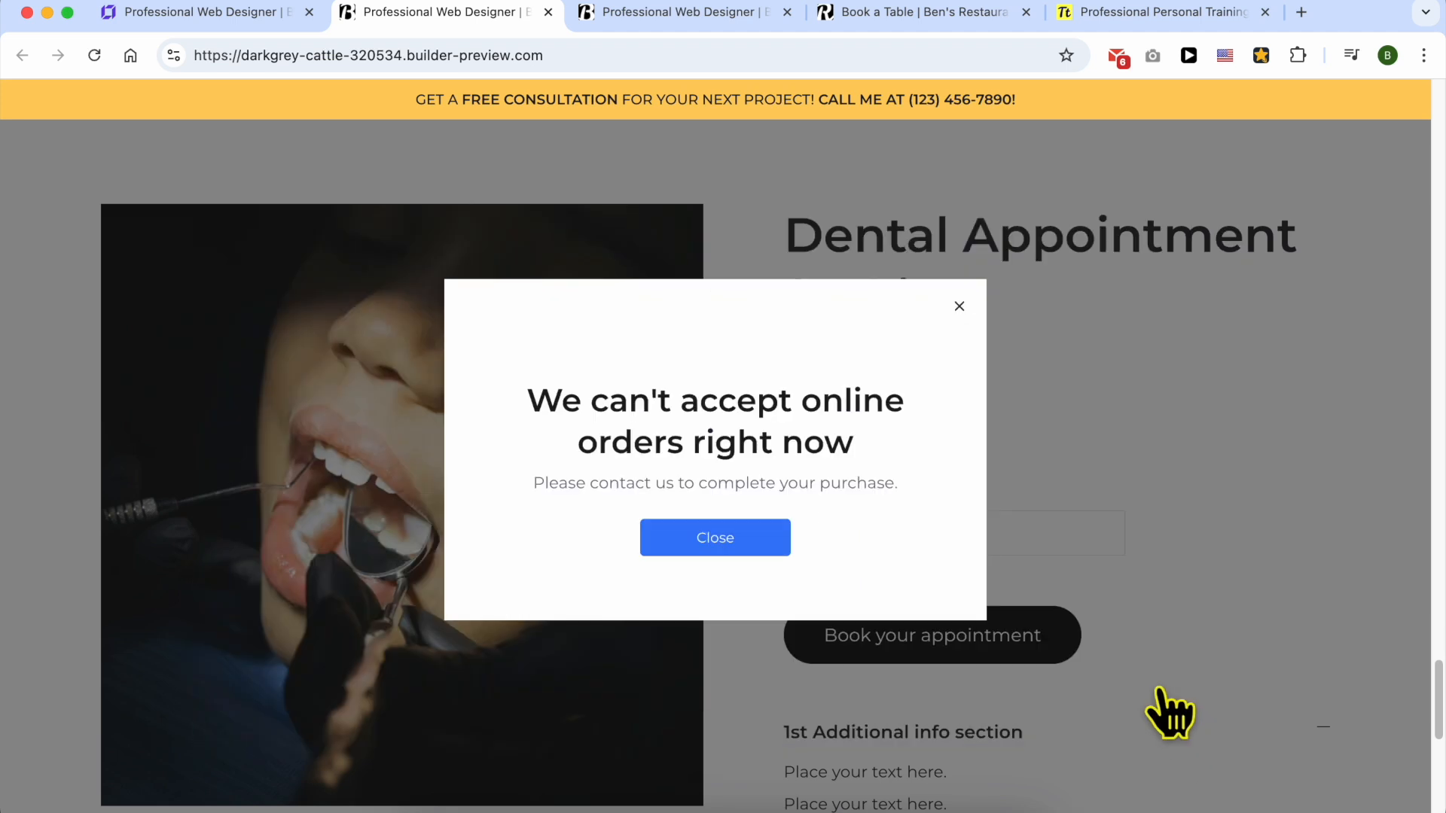
# Examine the notice that the live site returns for the booking request.
pyautogui.moveTo(891, 444); pyautogui.dragTo(549, 405)
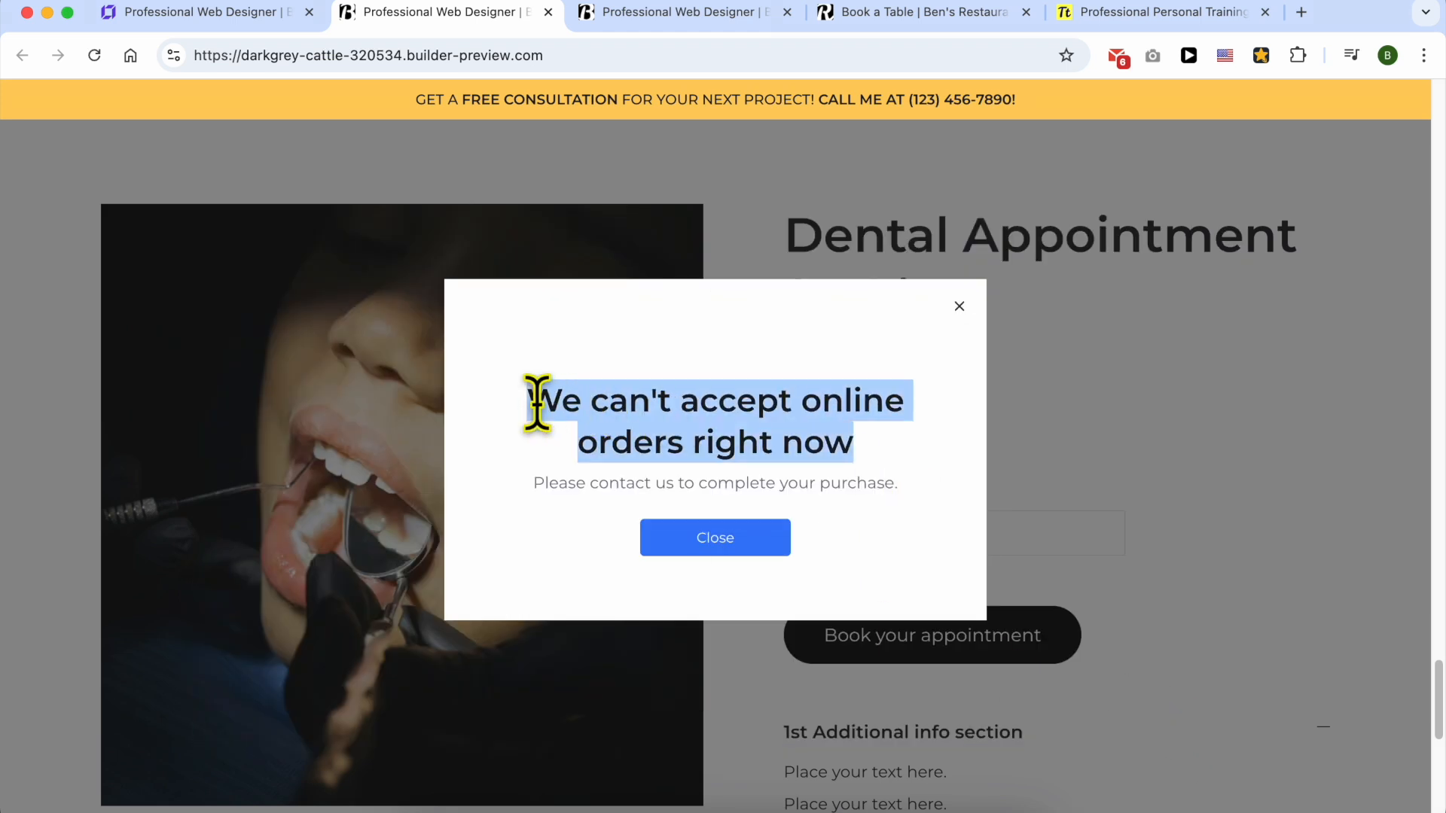
pyautogui.click(512, 402)
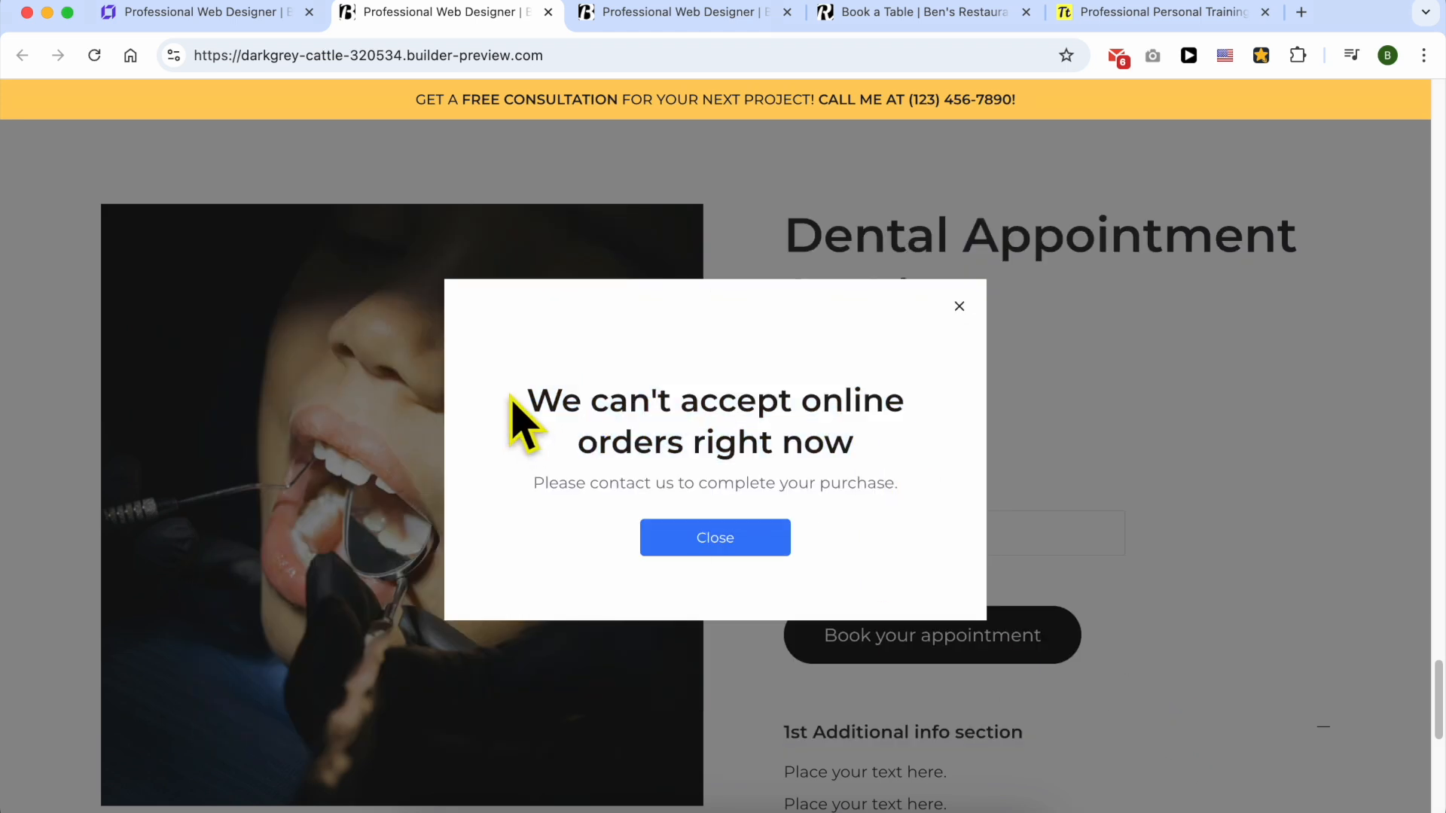
pyautogui.moveTo(530, 394); pyautogui.dragTo(932, 470)
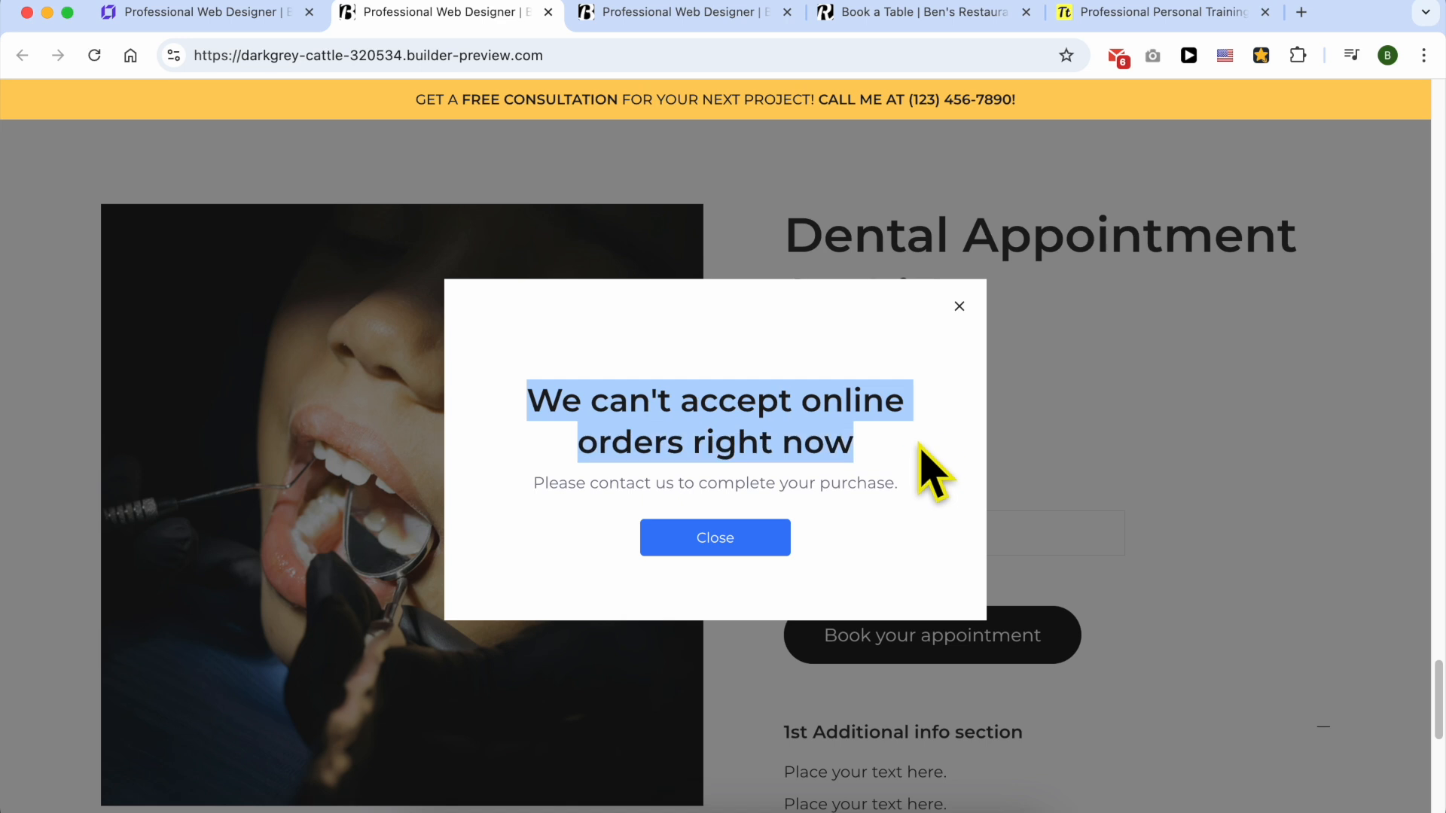
pyautogui.click(914, 446)
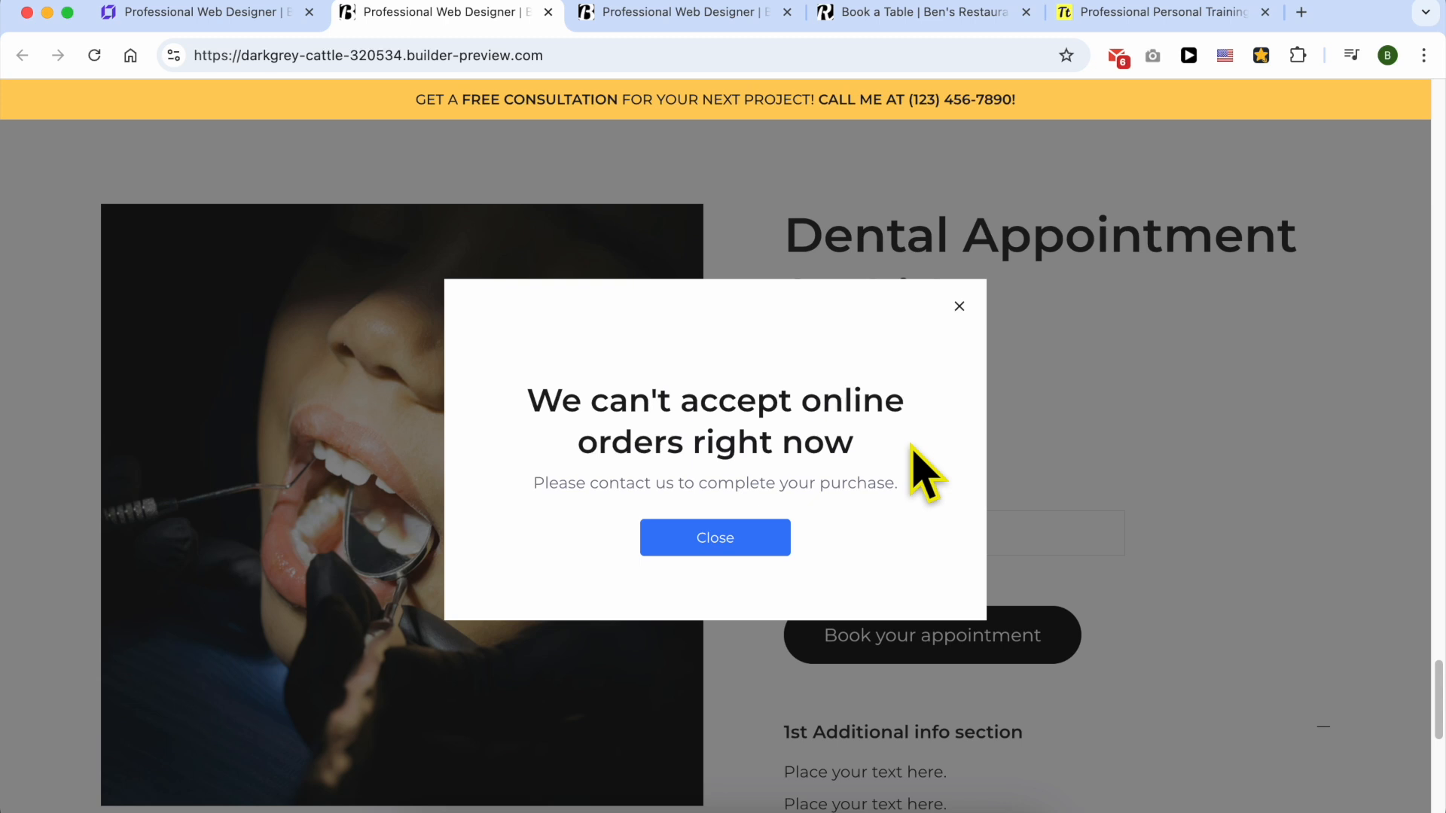
pyautogui.moveTo(912, 445); pyautogui.dragTo(511, 401)
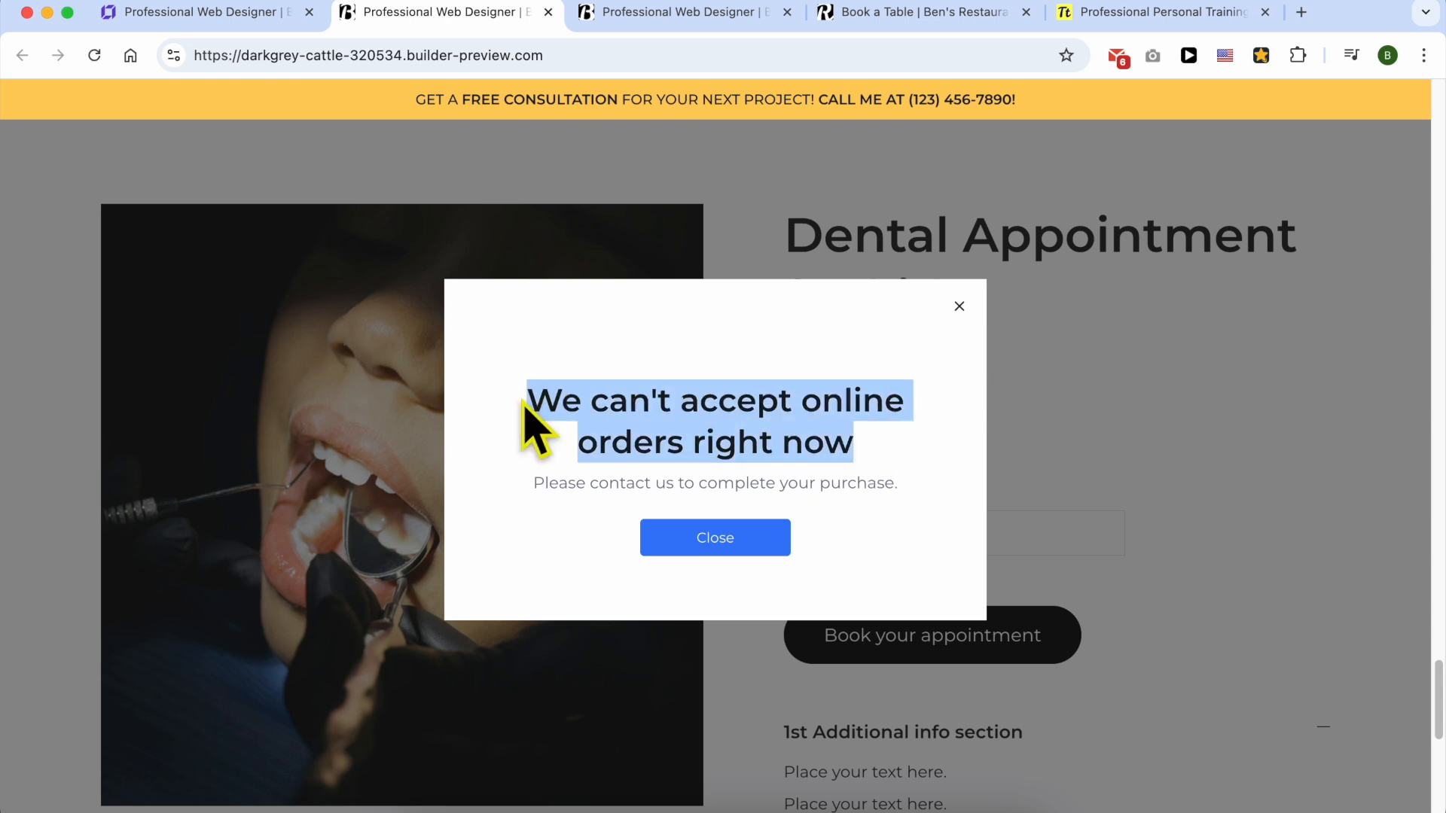
pyautogui.click(518, 399)
pyautogui.moveTo(520, 396); pyautogui.dragTo(887, 445)
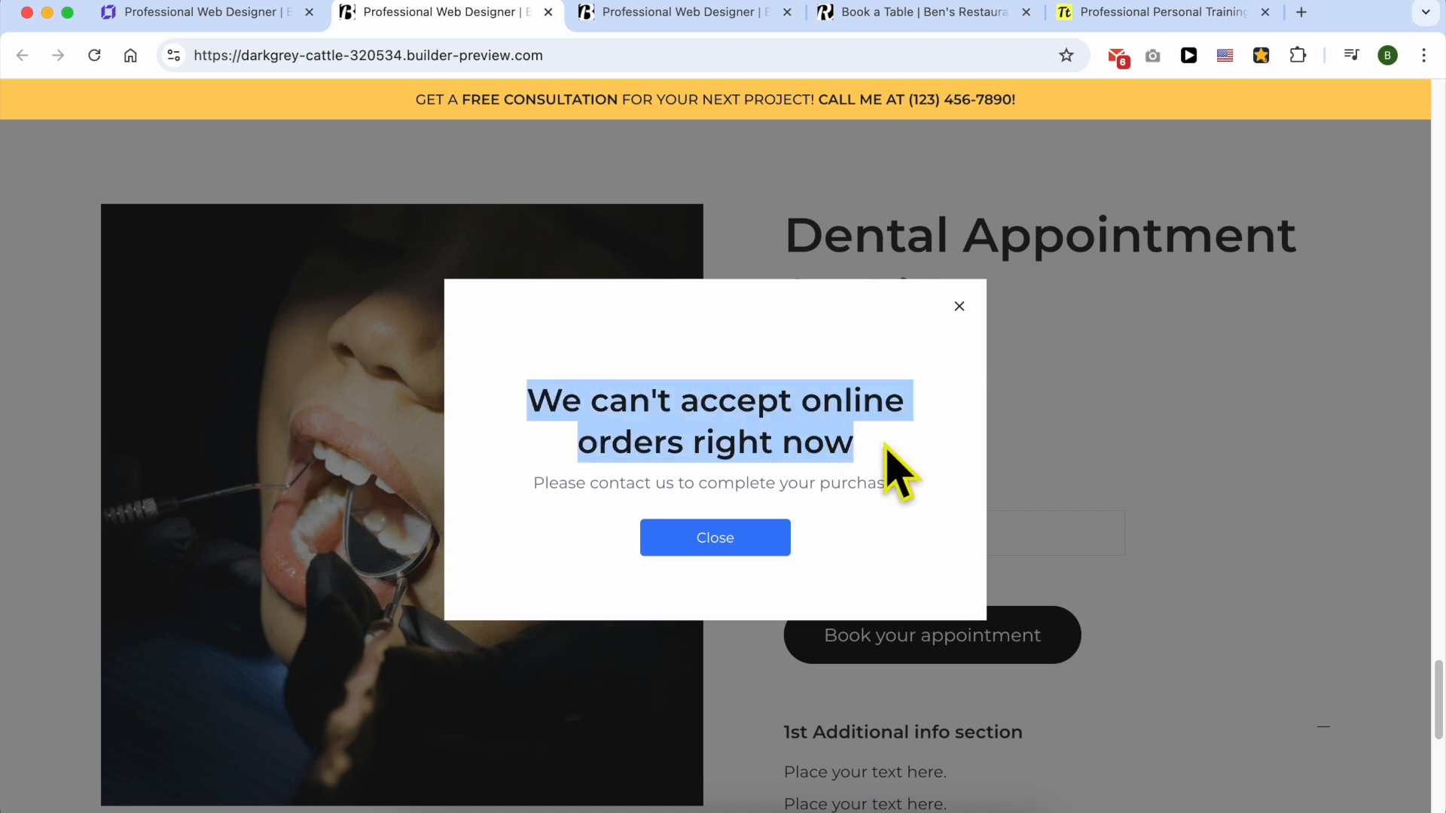
pyautogui.click(890, 444)
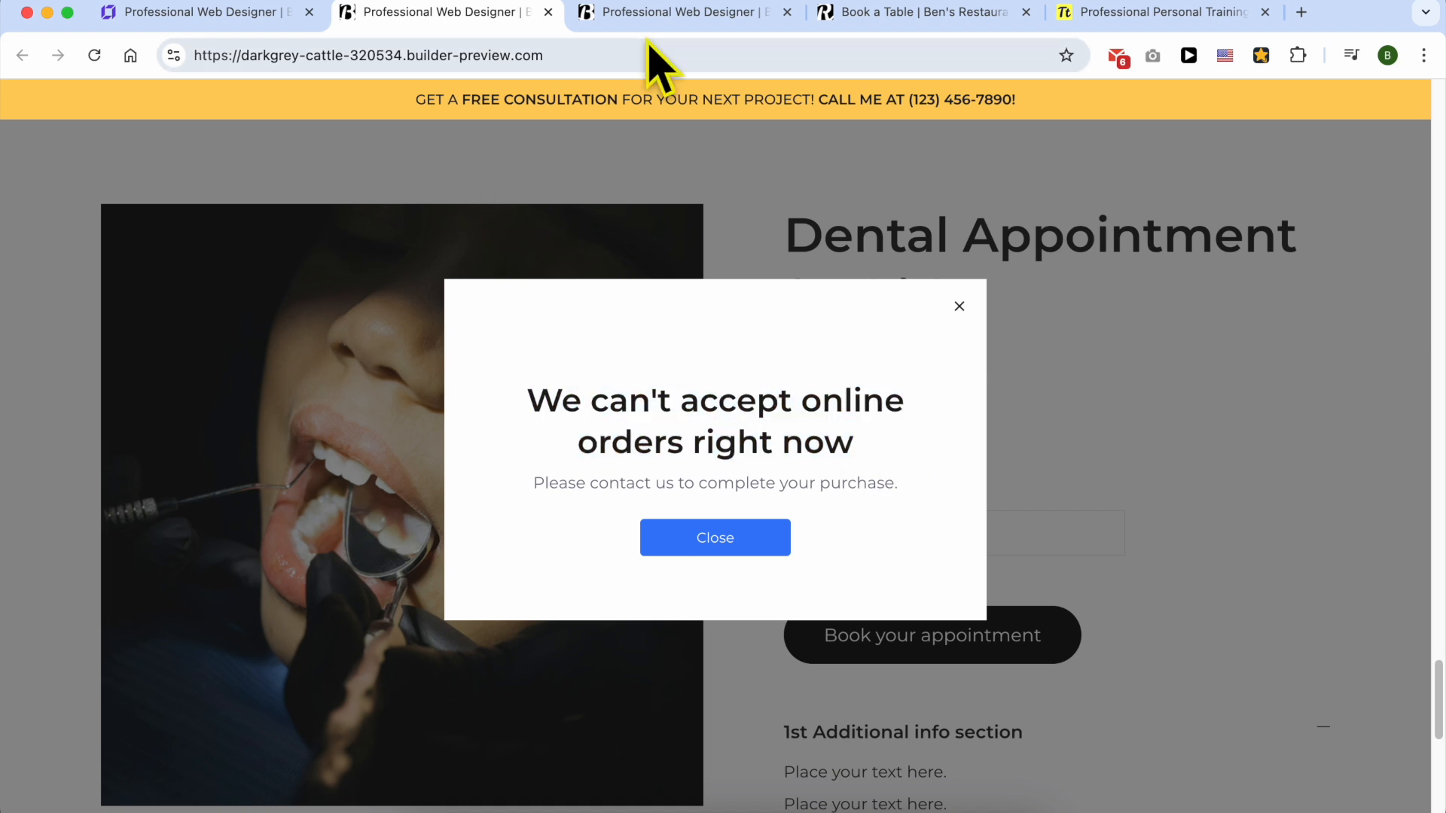
# Look through the table bookings on the restaurant site's booking page as an example layout.
pyautogui.click(922, 16)
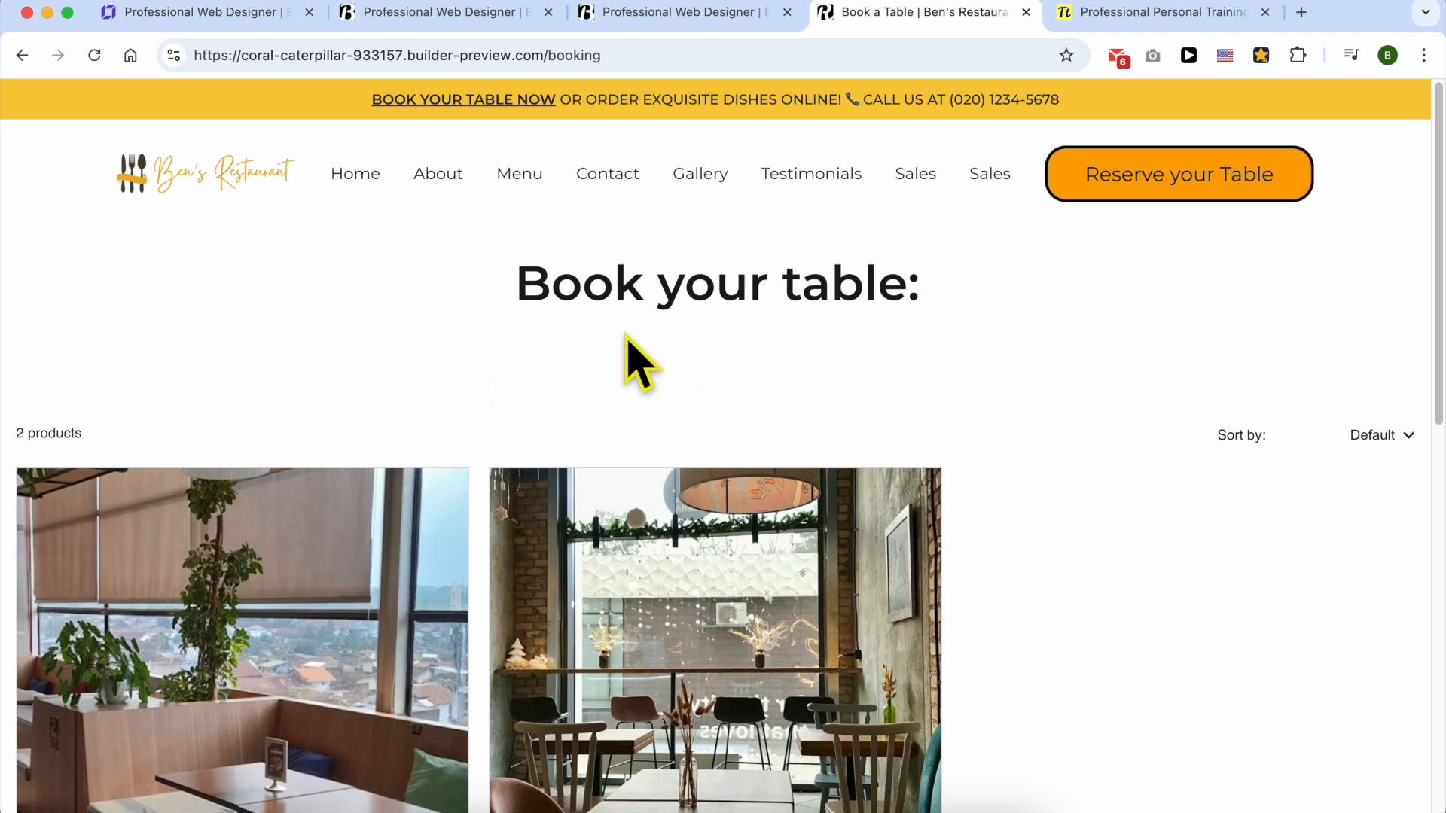
pyautogui.scroll(-5, 423, 439)
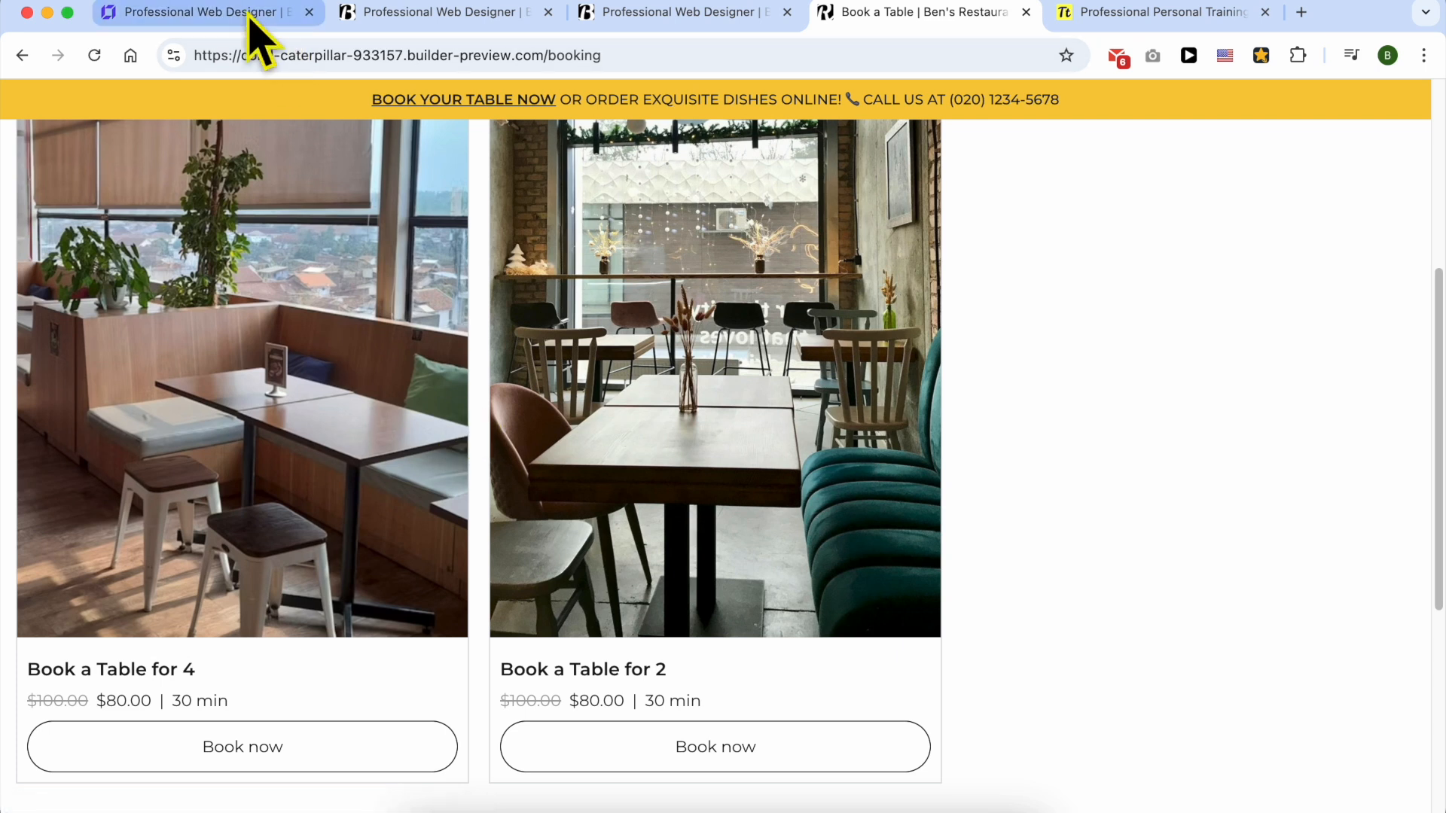
# Return to the website builder, dismiss the publish confirmation, and add a new empty page with its default settings.
pyautogui.click(218, 22)
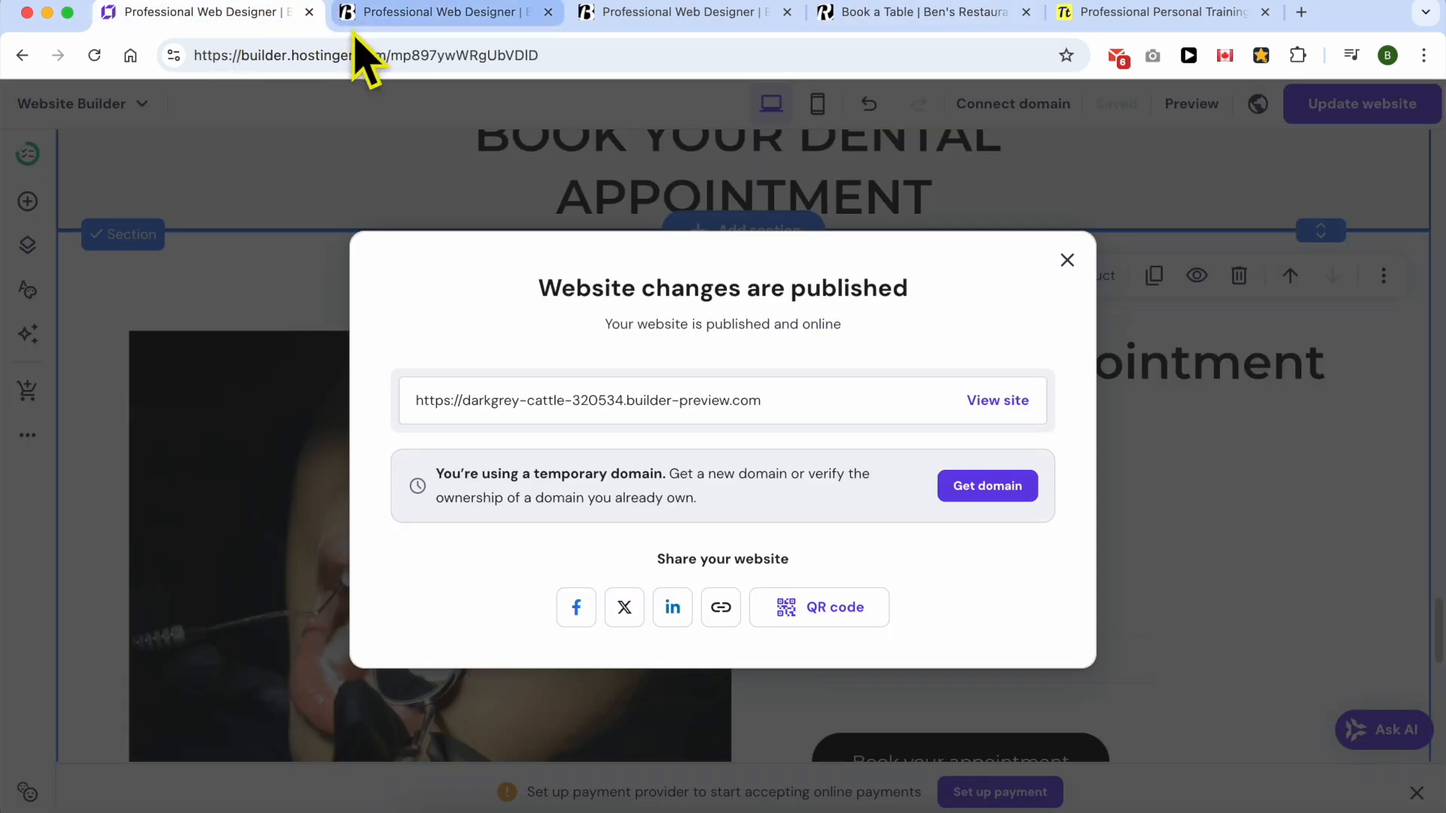
pyautogui.click(1067, 261)
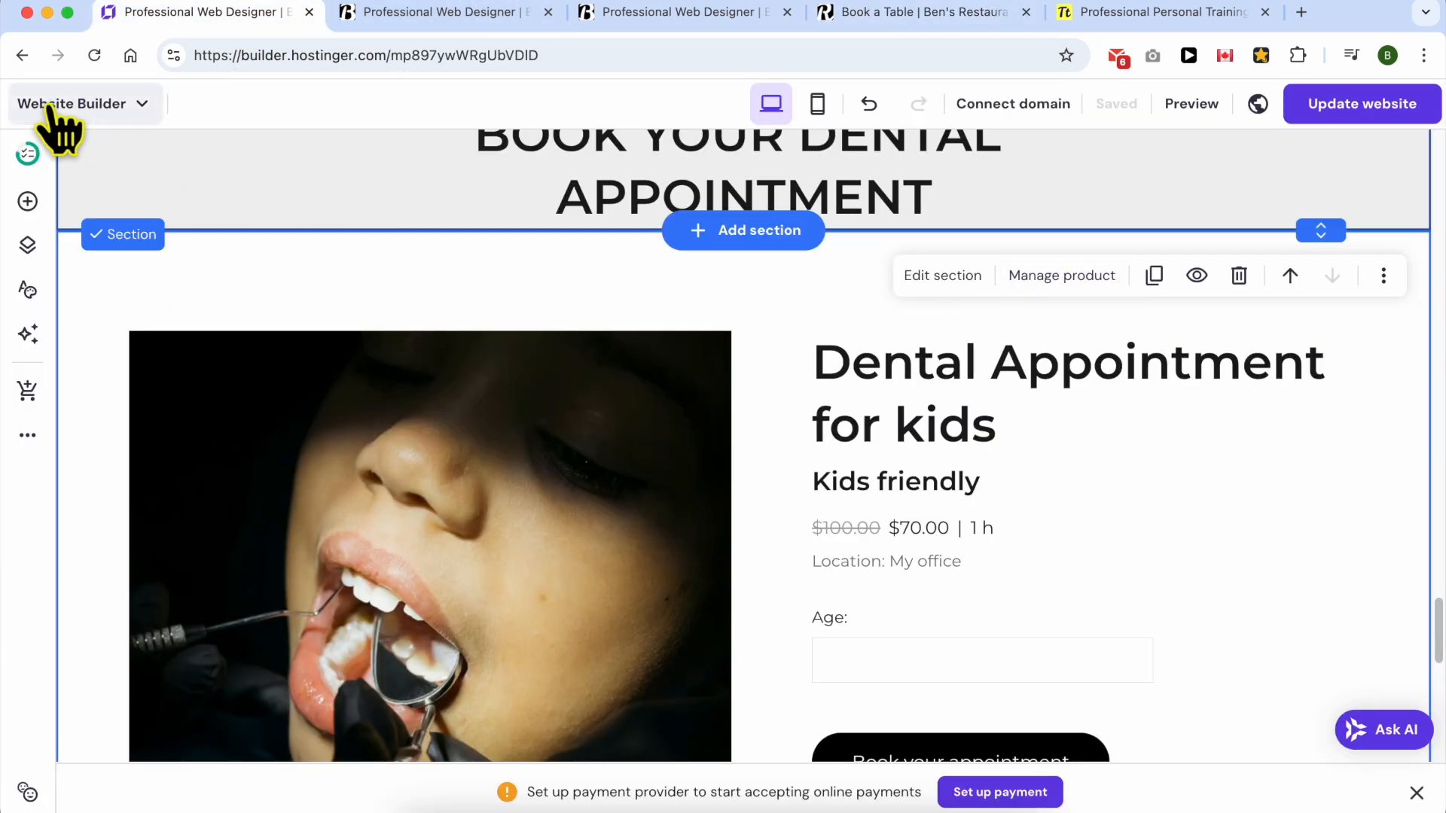
pyautogui.scroll(8, 399, 286)
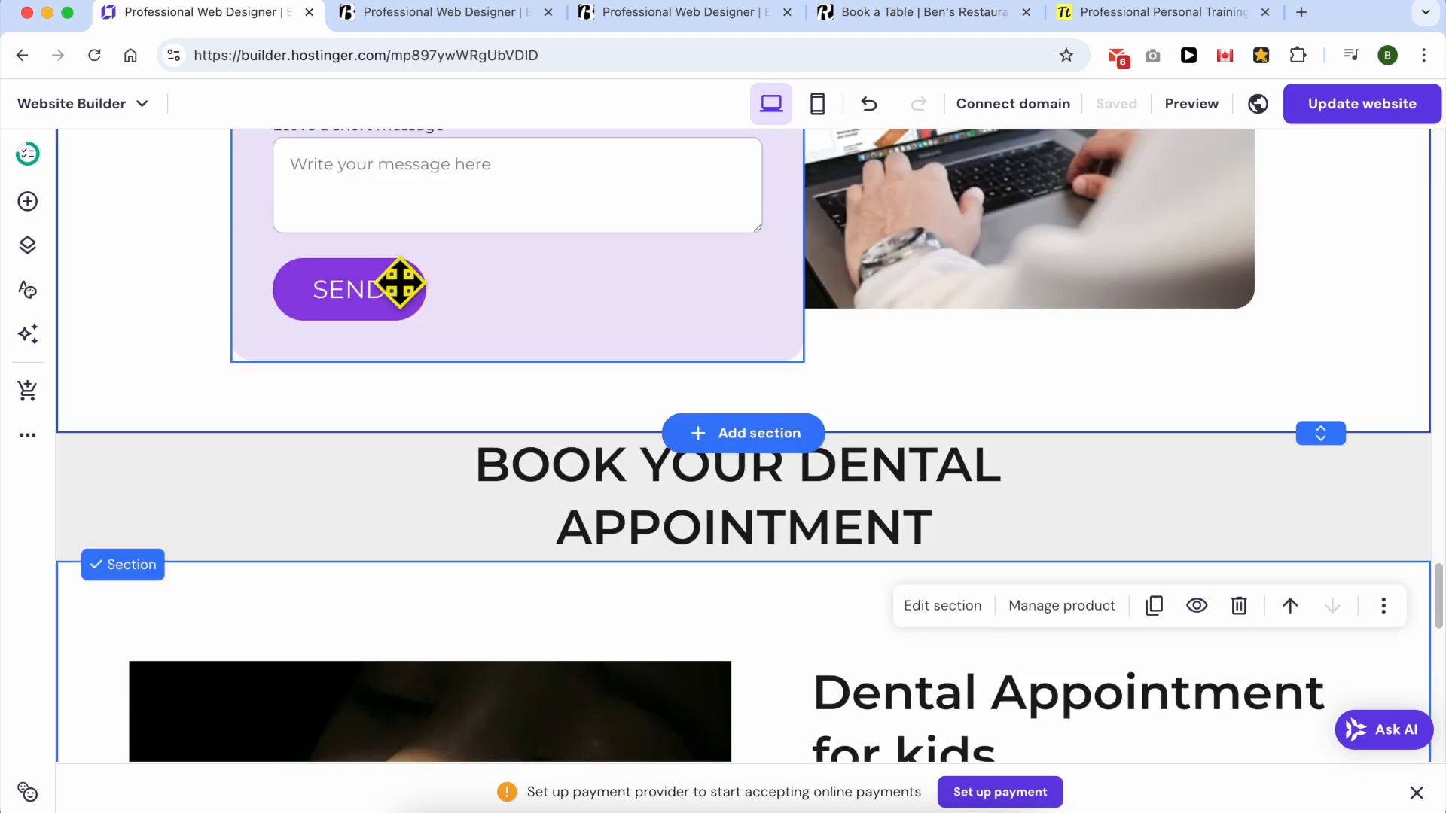
pyautogui.click(27, 245)
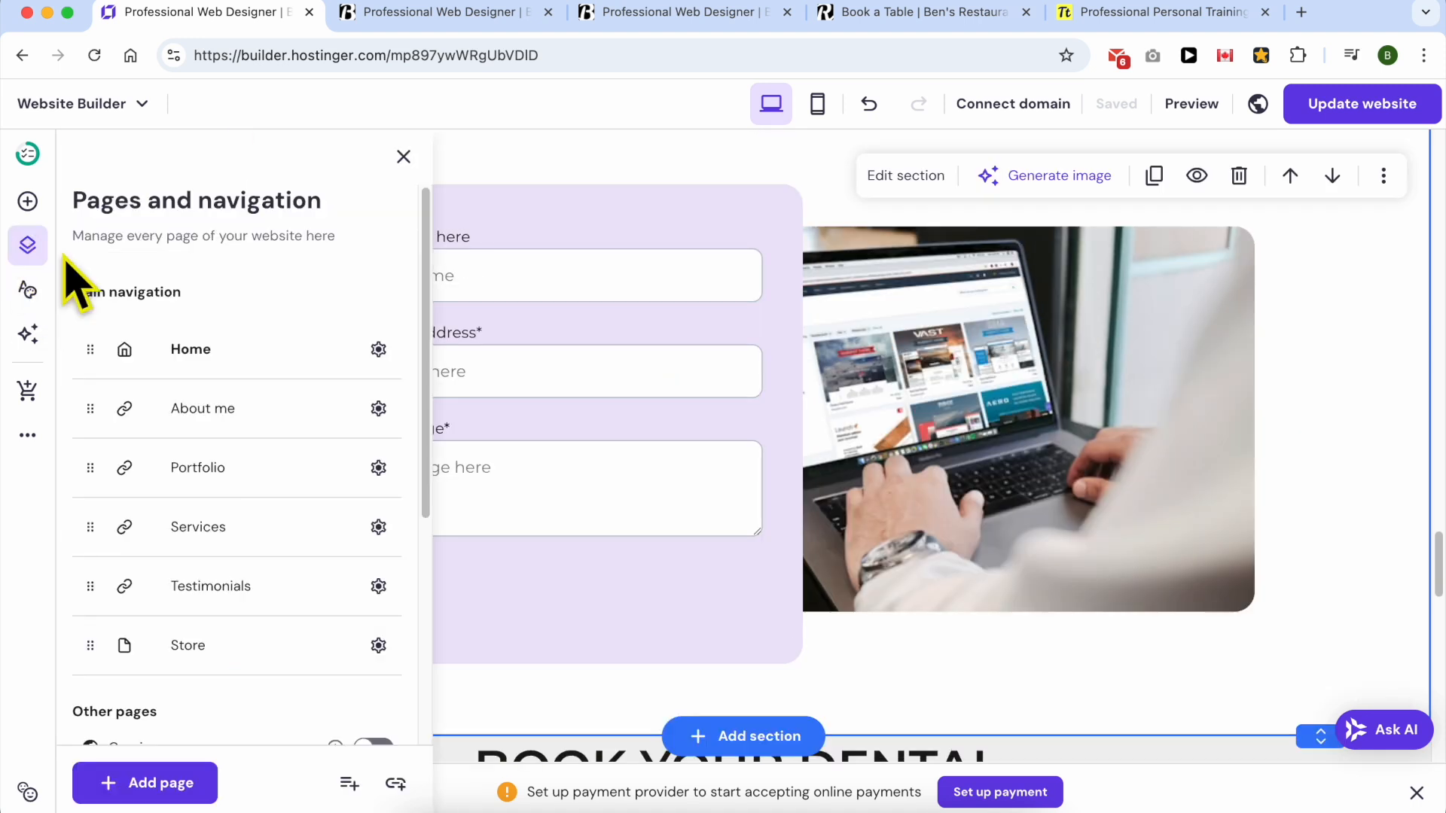
pyautogui.click(173, 784)
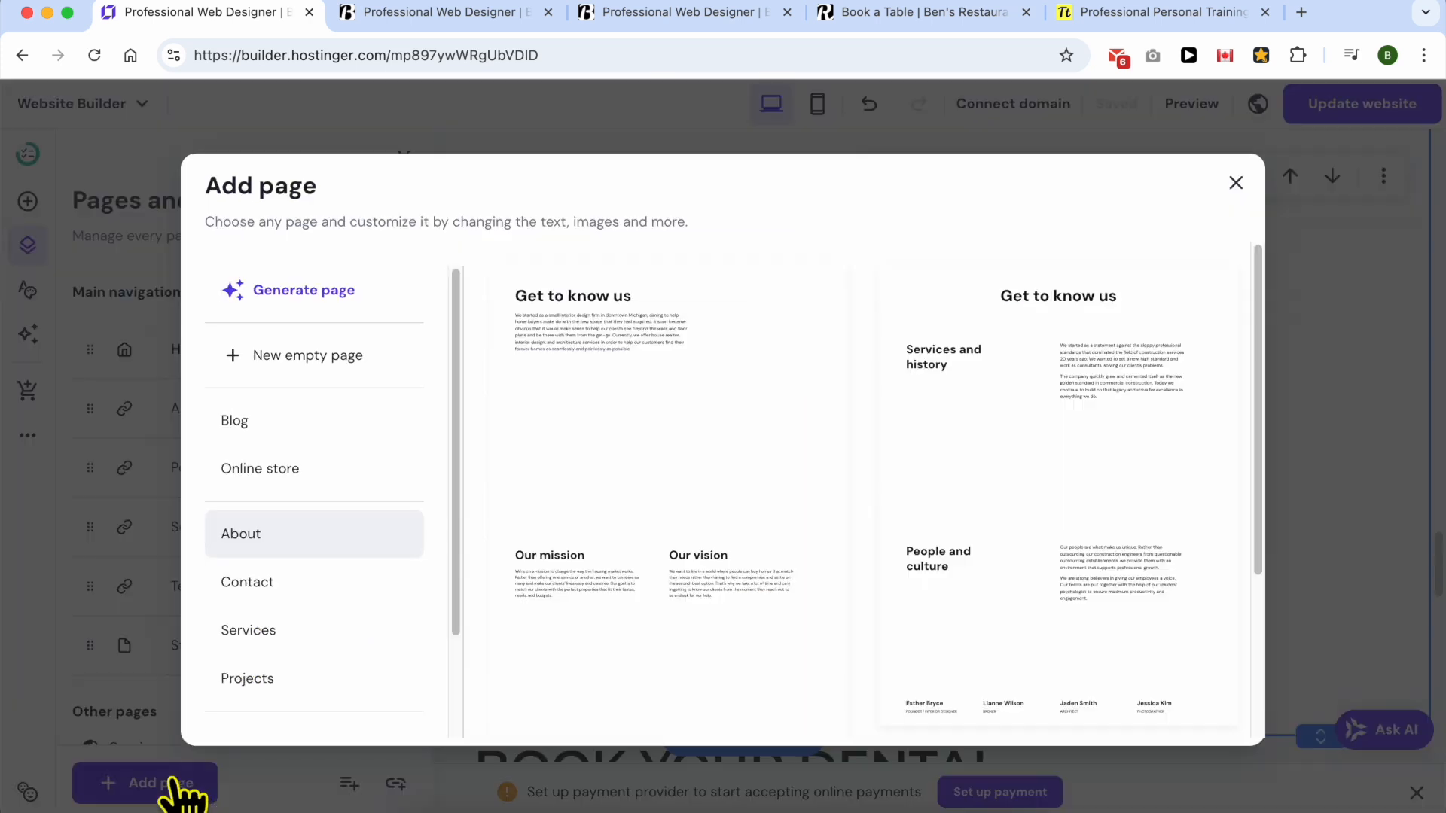
pyautogui.click(353, 581)
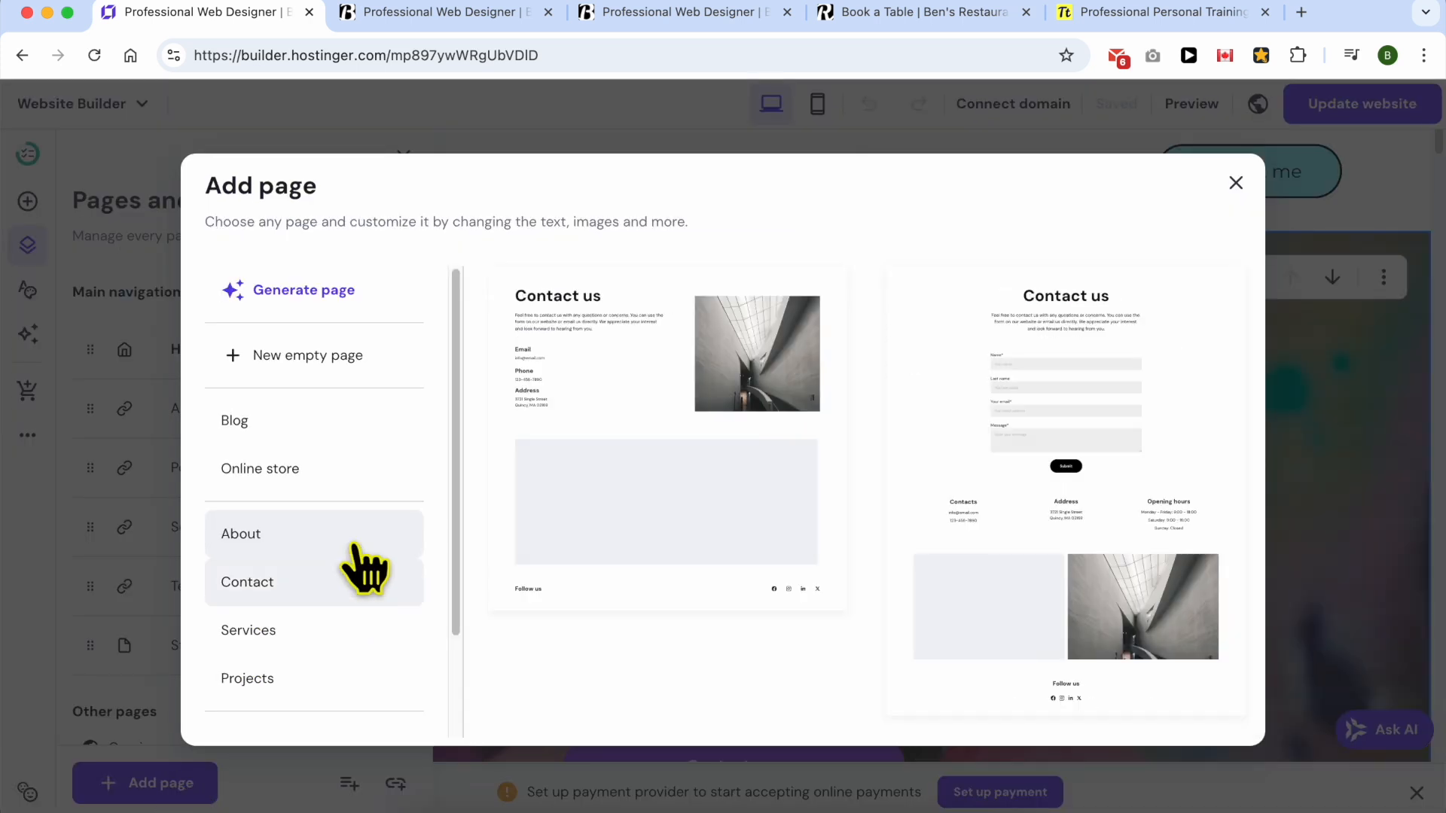
pyautogui.click(371, 361)
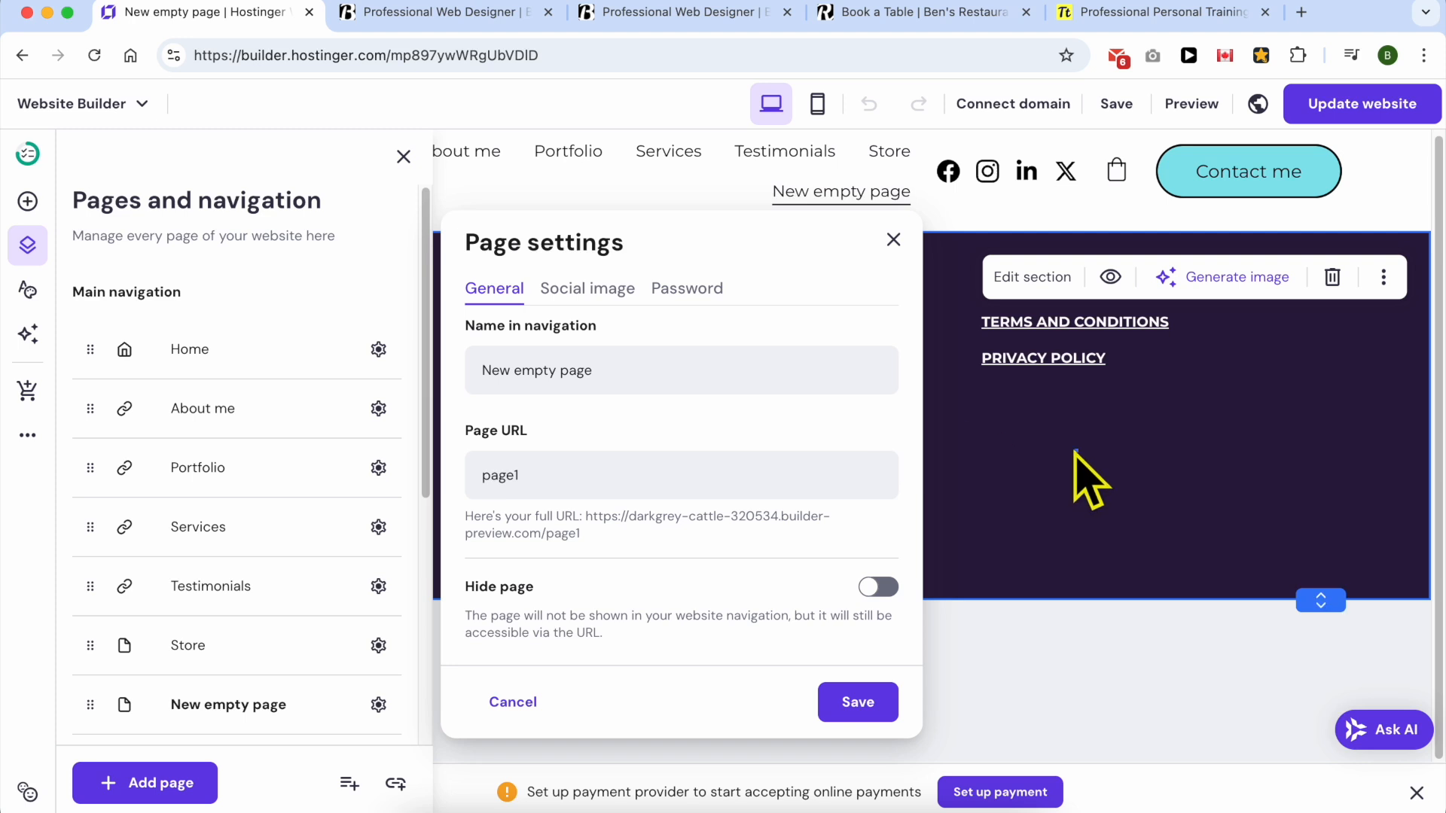
pyautogui.click(1043, 519)
# Add a blank section between the new page's header and footer, and reduce its height to a short strip.
pyautogui.scroll(1, 1043, 520)
pyautogui.moveTo(871, 313)
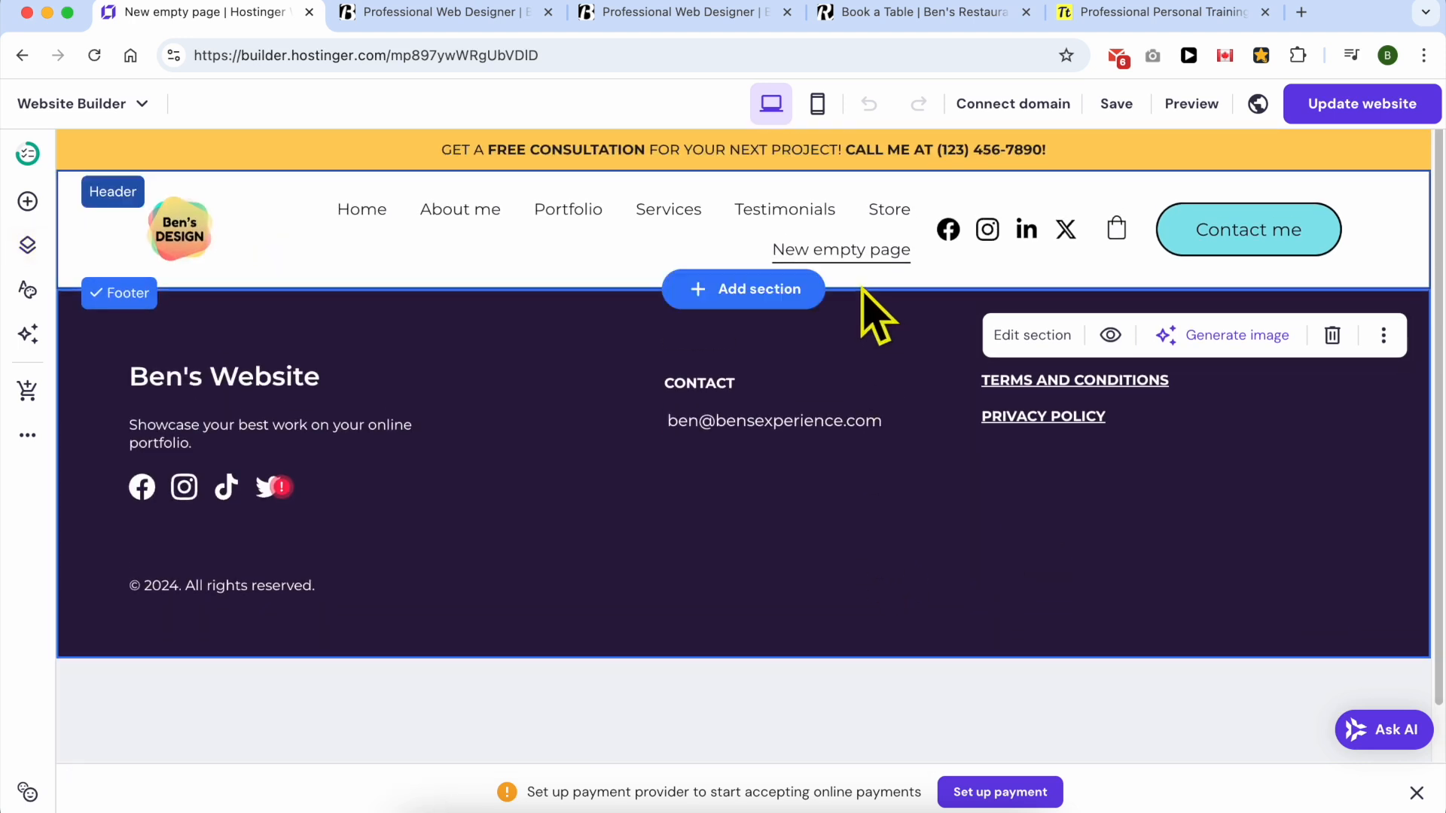
pyautogui.click(753, 293)
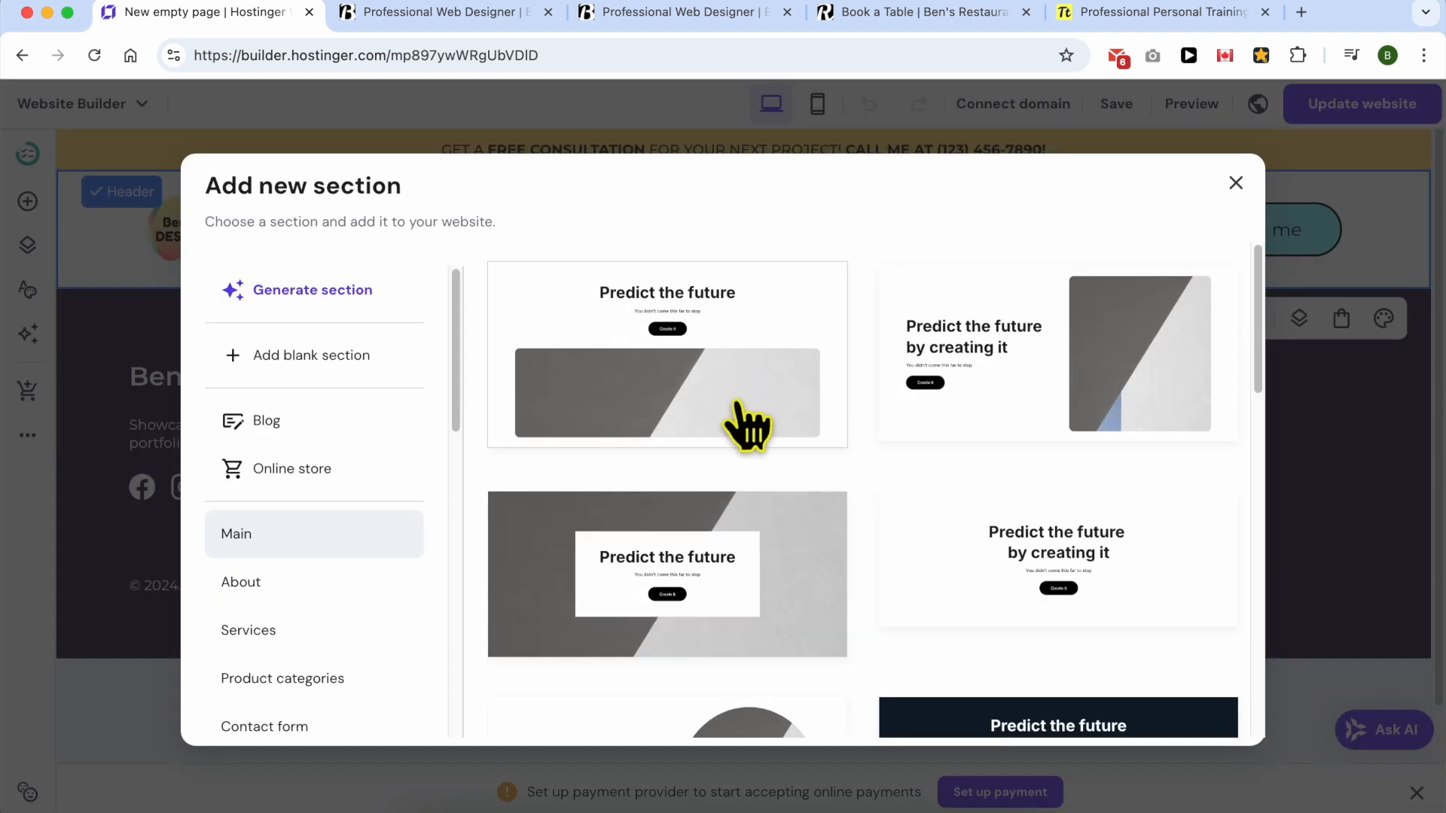
pyautogui.click(324, 382)
pyautogui.moveTo(1312, 668); pyautogui.dragTo(1317, 309)
# Place a text element in the blank section of the new page.
pyautogui.click(27, 201)
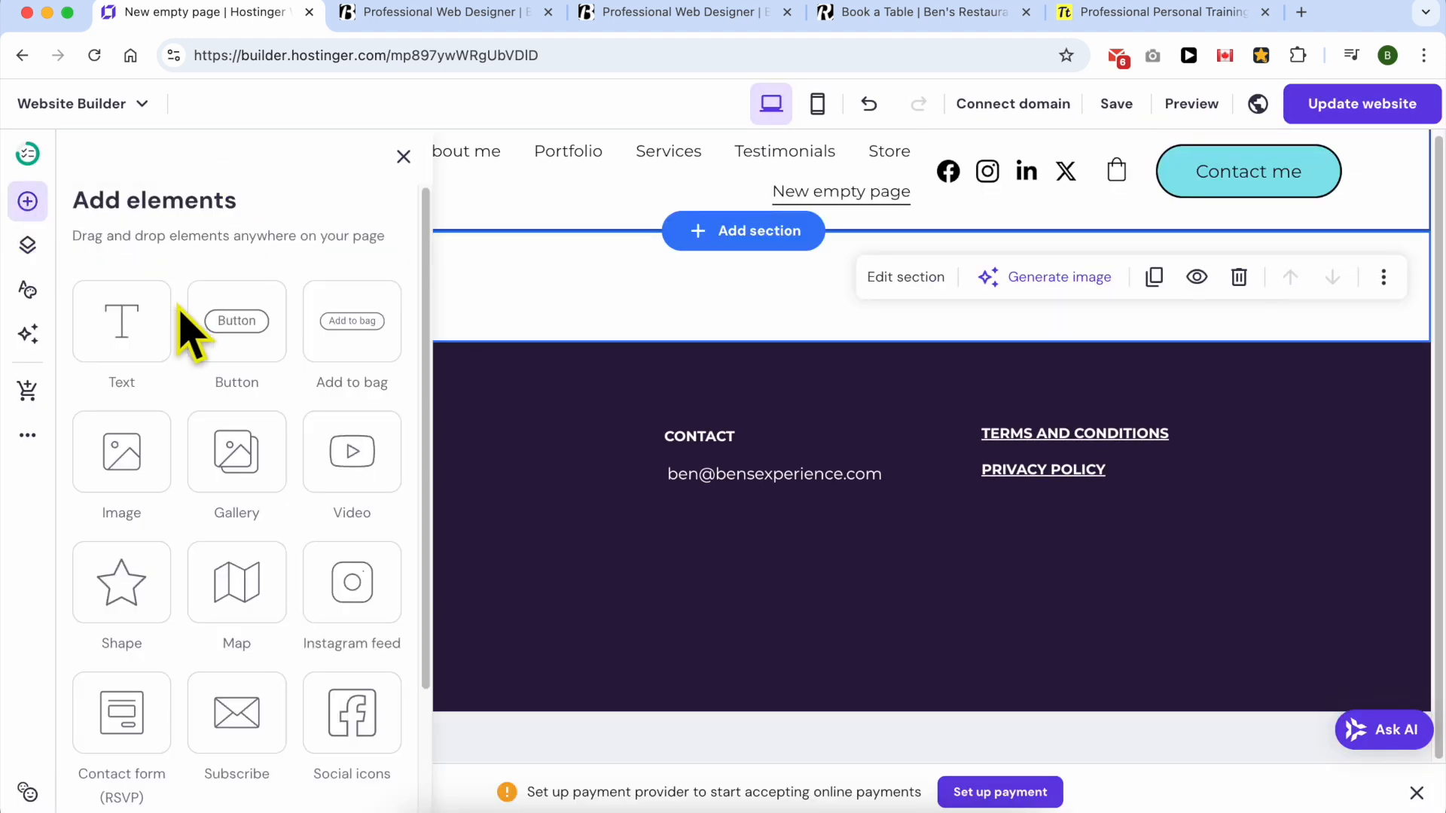
pyautogui.moveTo(120, 318); pyautogui.dragTo(632, 323)
pyautogui.scroll(2, 700, 410)
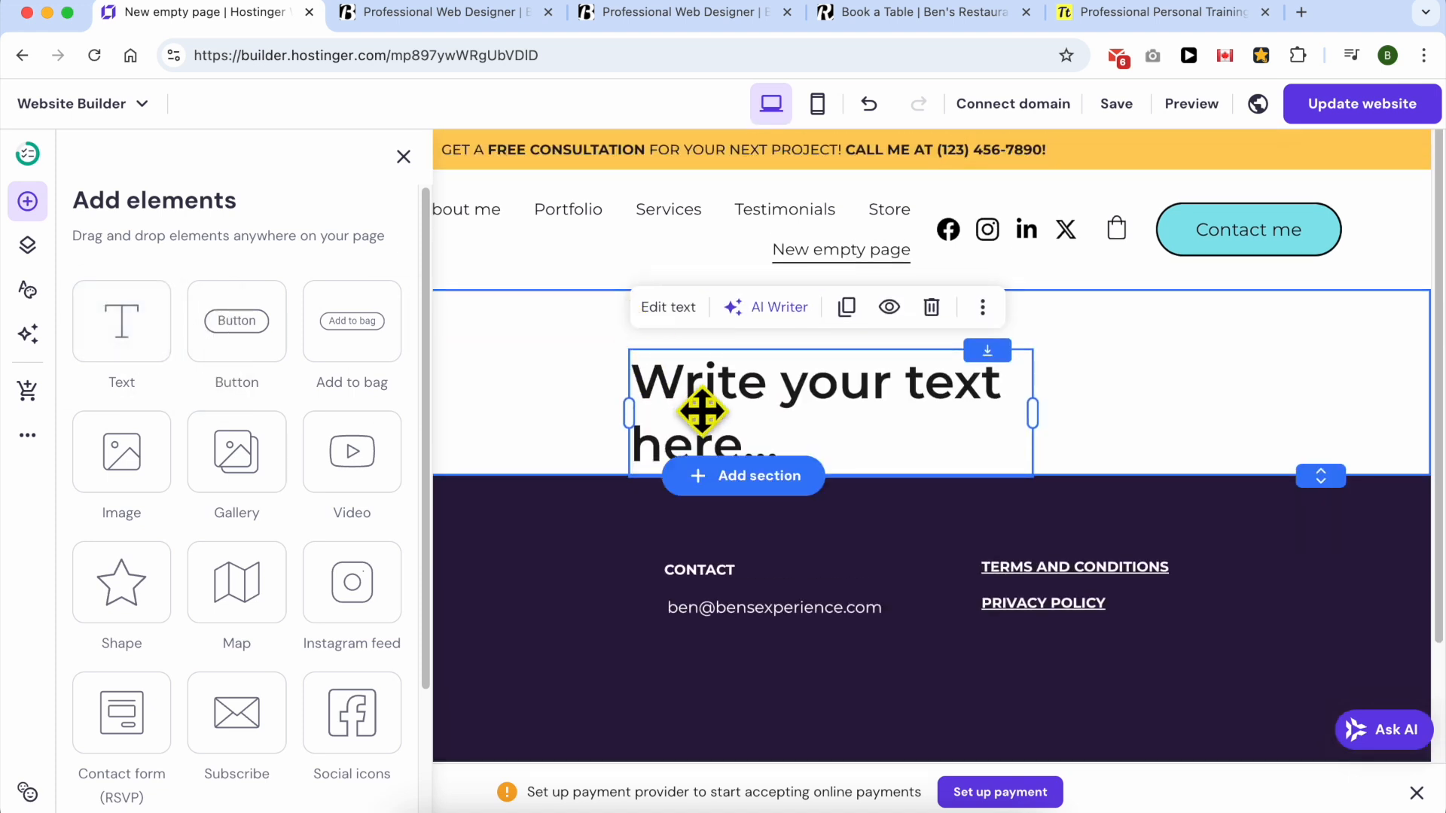
# Replace the placeholder text in the blank section with "SELECT YOUR APPOINTMENT:", checking the restaurant site's booking heading for reference.
pyautogui.doubleClick(735, 377)
pyautogui.click(914, 12)
pyautogui.scroll(5, 807, 219)
pyautogui.tripleClick(687, 284)
pyautogui.click(212, 19)
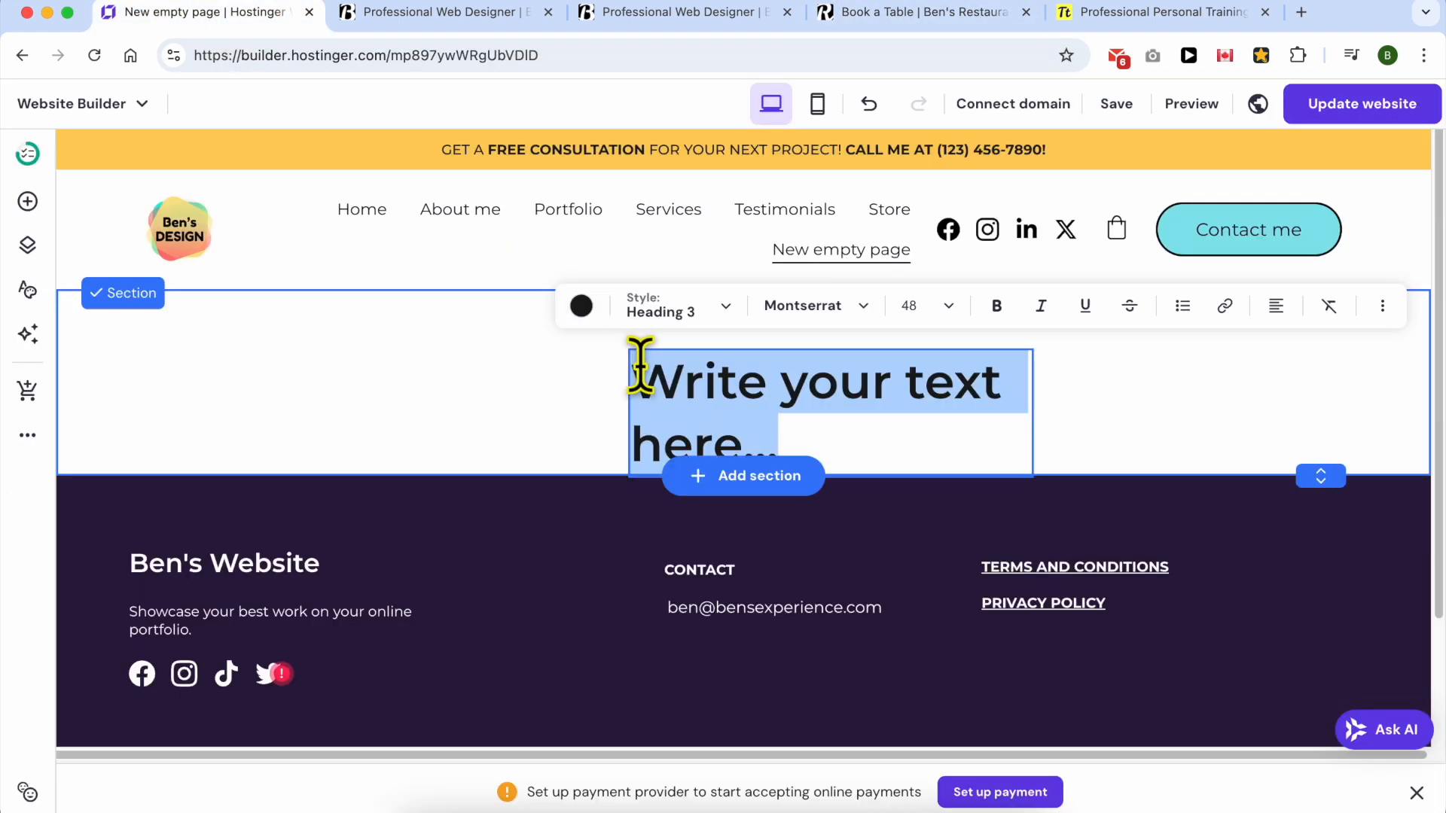
pyautogui.tripleClick(675, 378)
pyautogui.press('BackSpace')
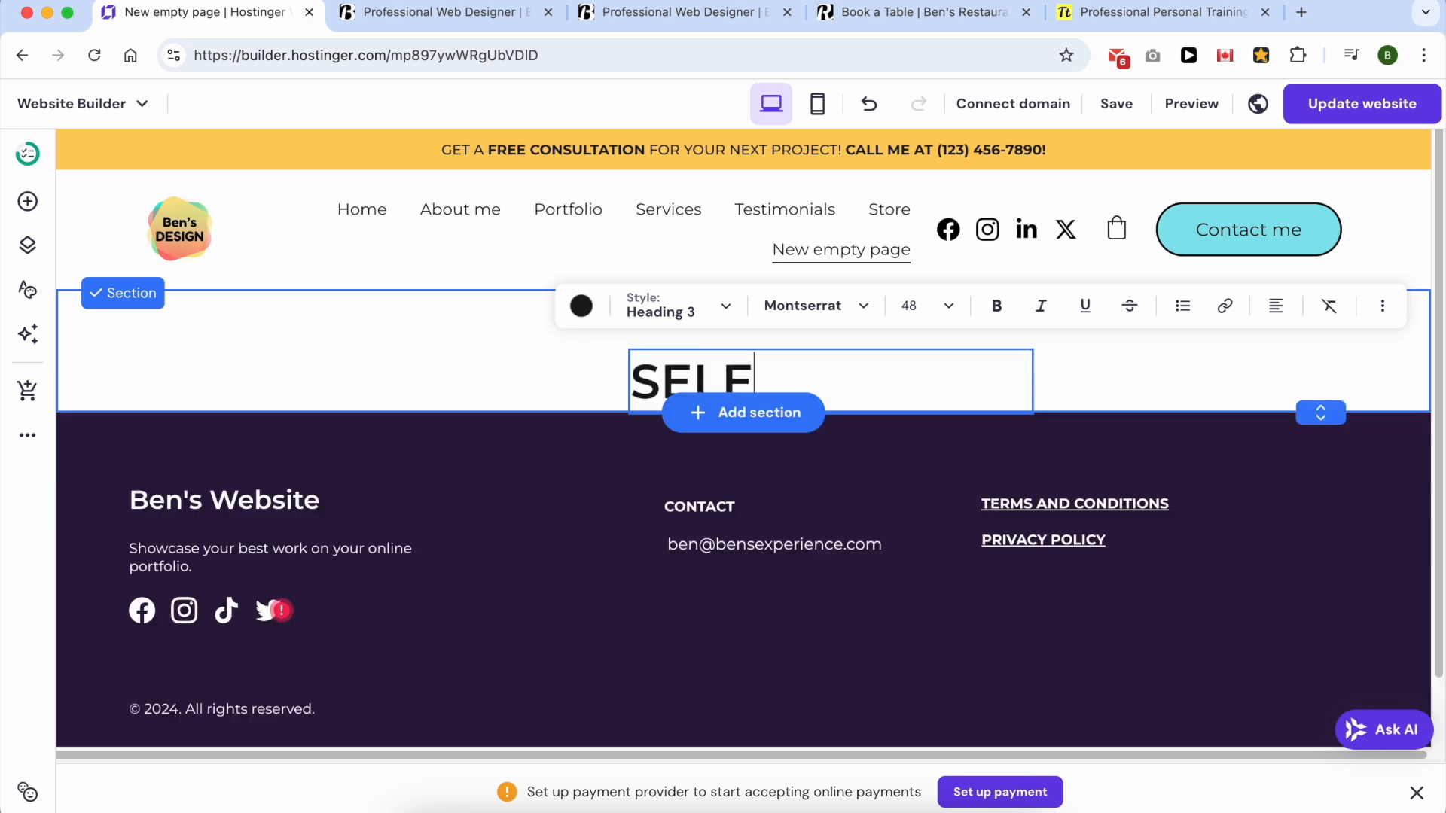
pyautogui.write('SELECT YOUR APPOINTMENT:')
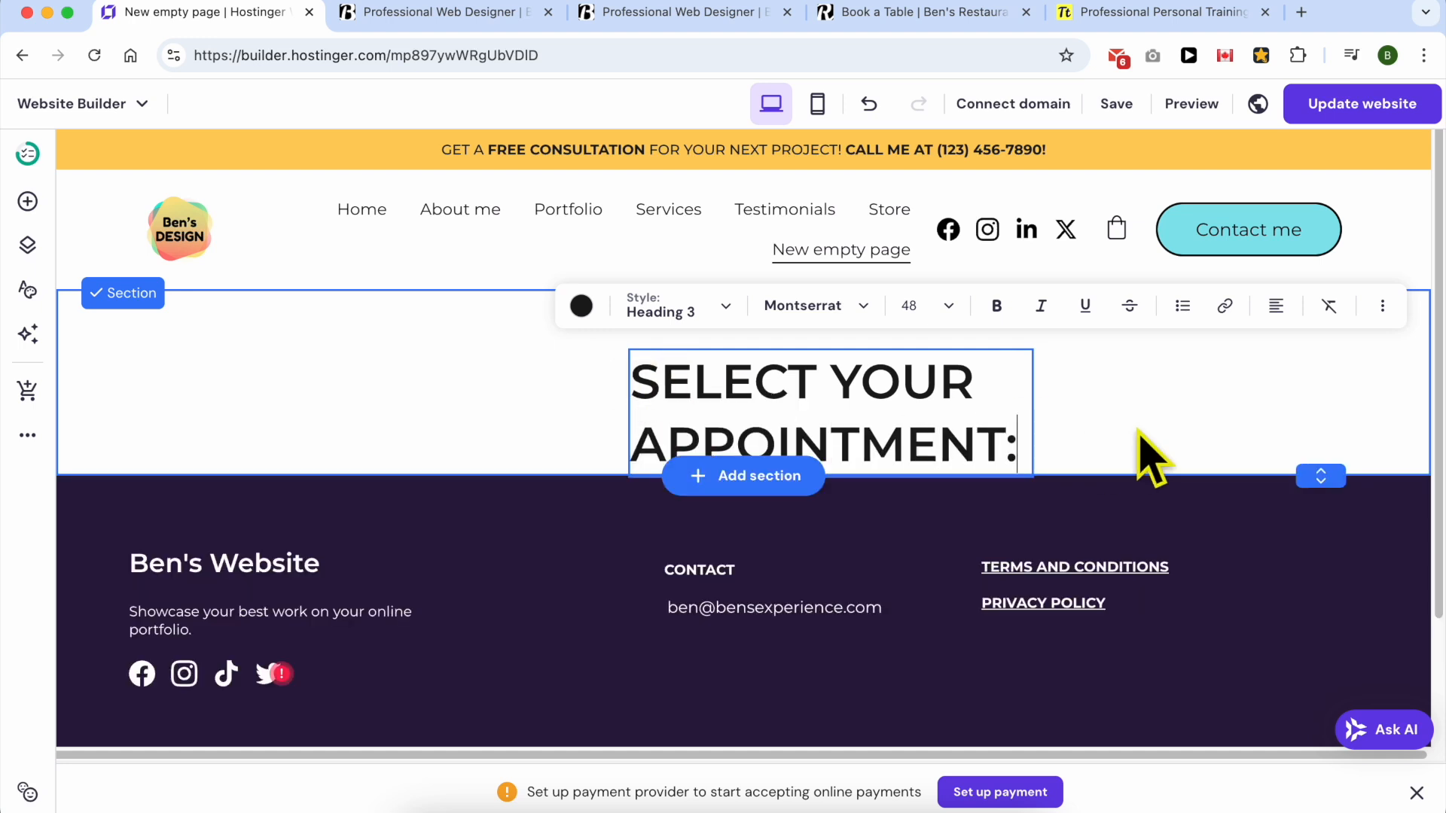
# Widen the heading to fit on one line, move it up near the section's centre, and shrink the section height around it.
pyautogui.press('Escape')
pyautogui.moveTo(1033, 413); pyautogui.dragTo(1317, 413)
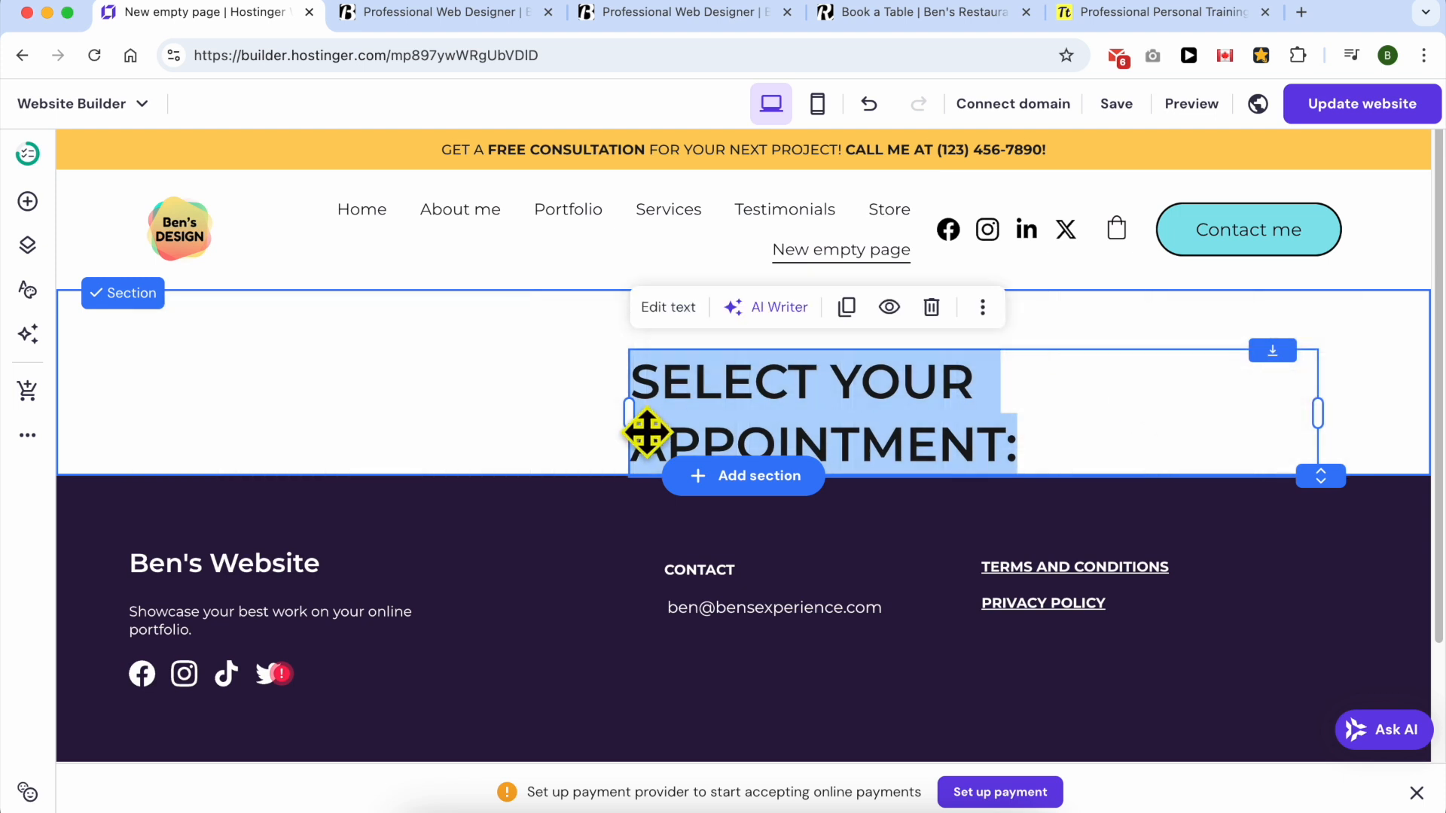
pyautogui.moveTo(630, 413); pyautogui.dragTo(567, 403)
pyautogui.moveTo(752, 384); pyautogui.dragTo(626, 324)
pyautogui.moveTo(1316, 468); pyautogui.dragTo(1300, 354)
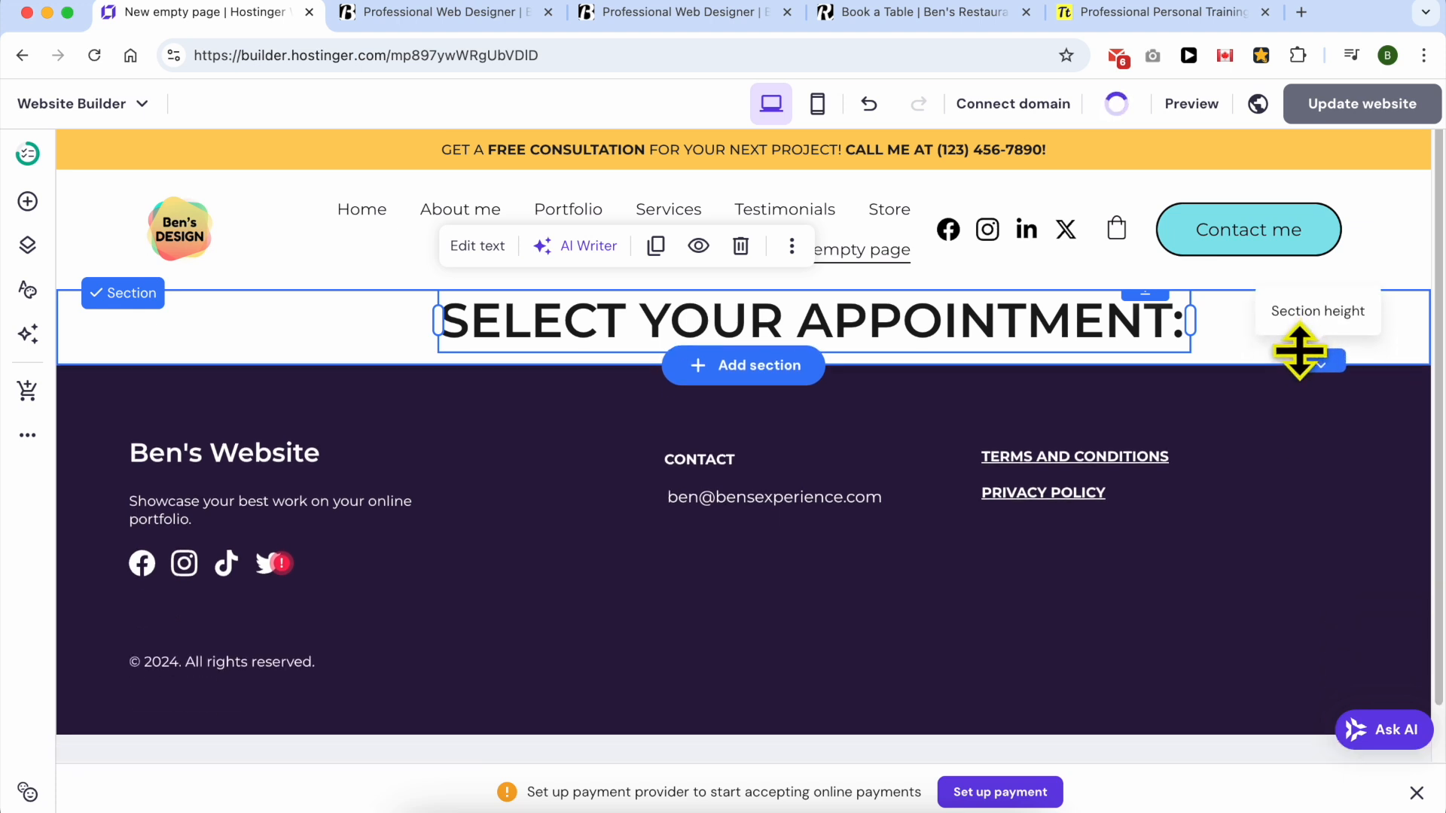
# Add an online store Product list section below the heading section.
pyautogui.scroll(-1, 493, 283)
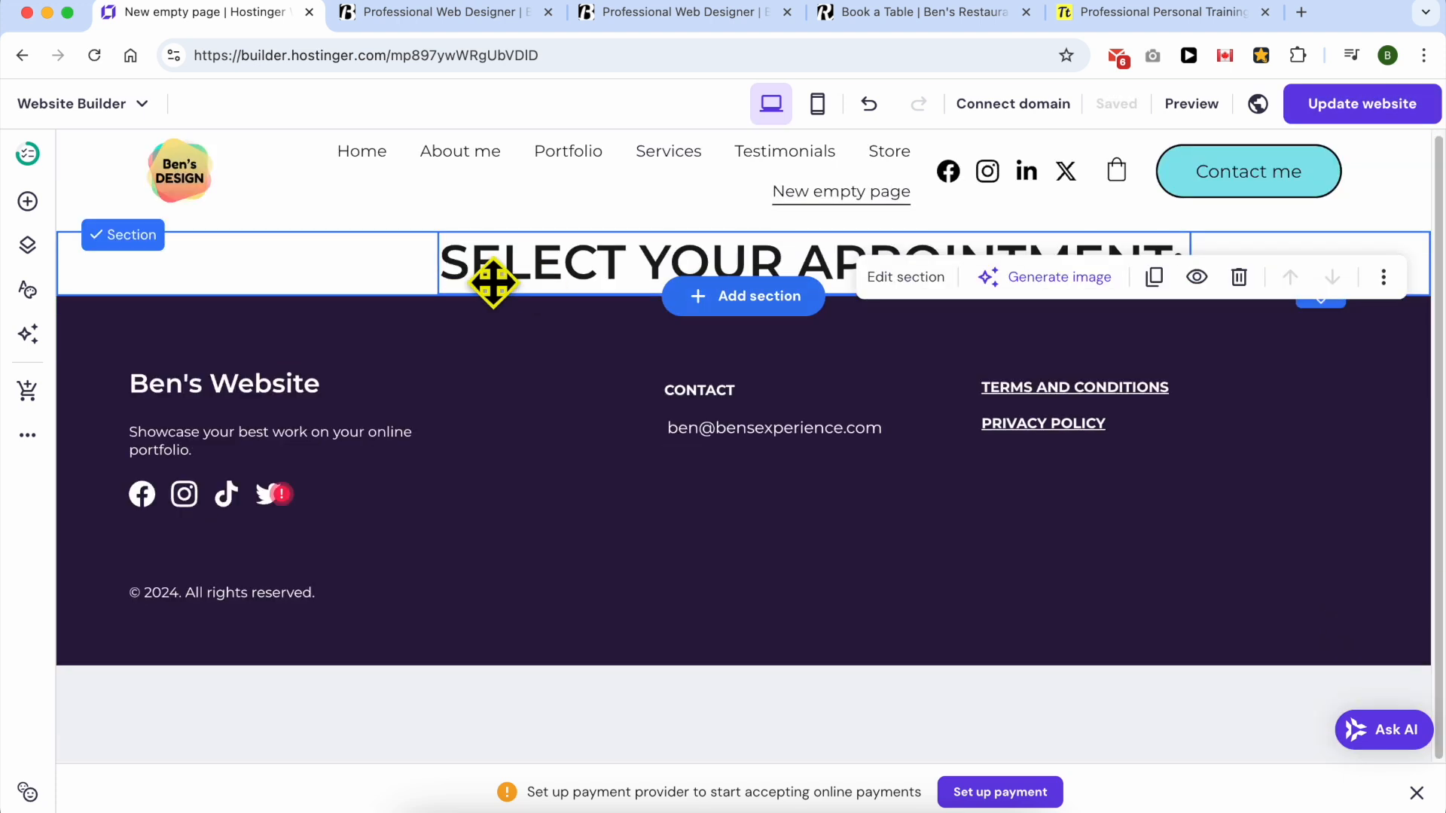
pyautogui.click(753, 301)
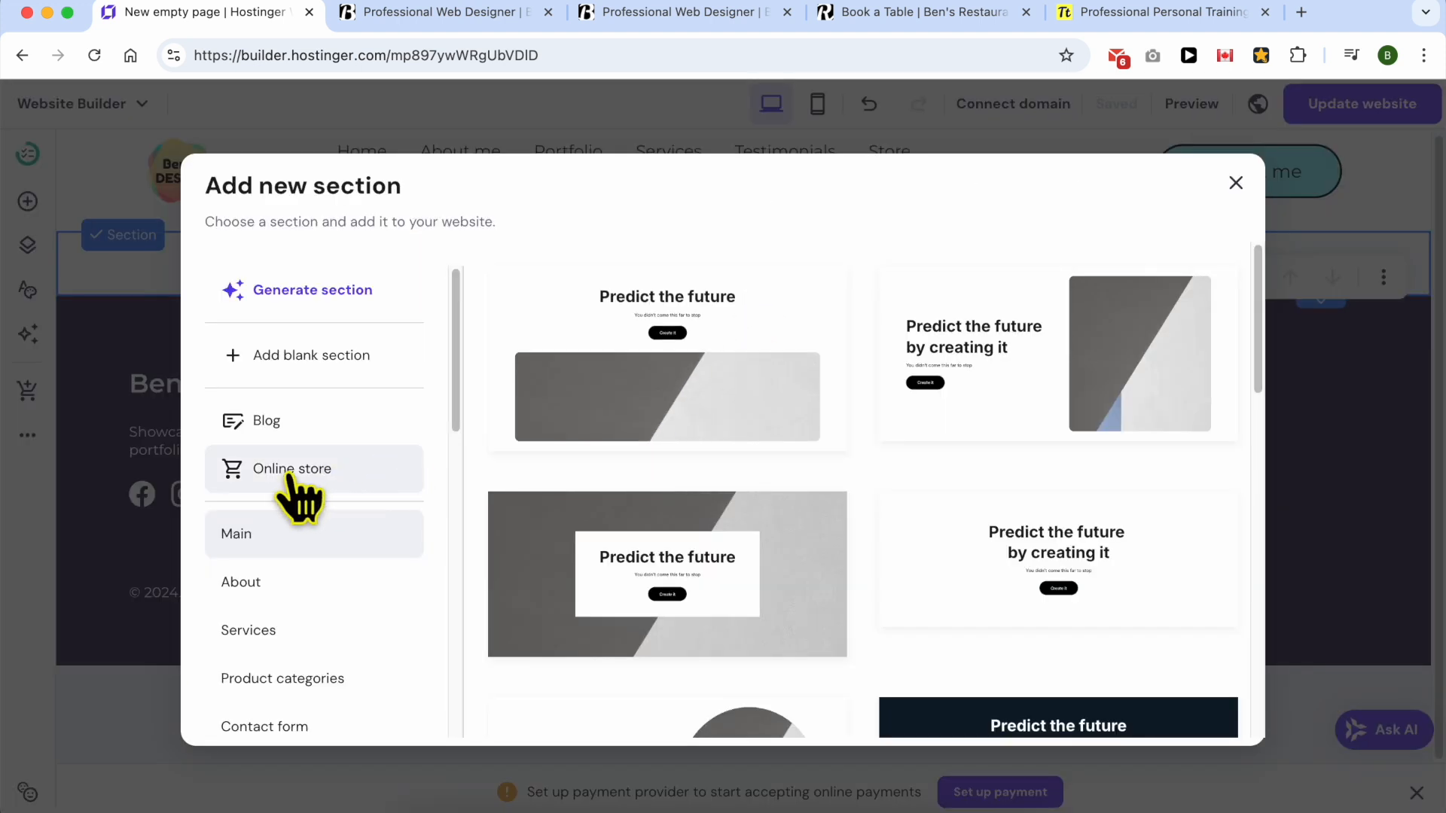
pyautogui.click(338, 481)
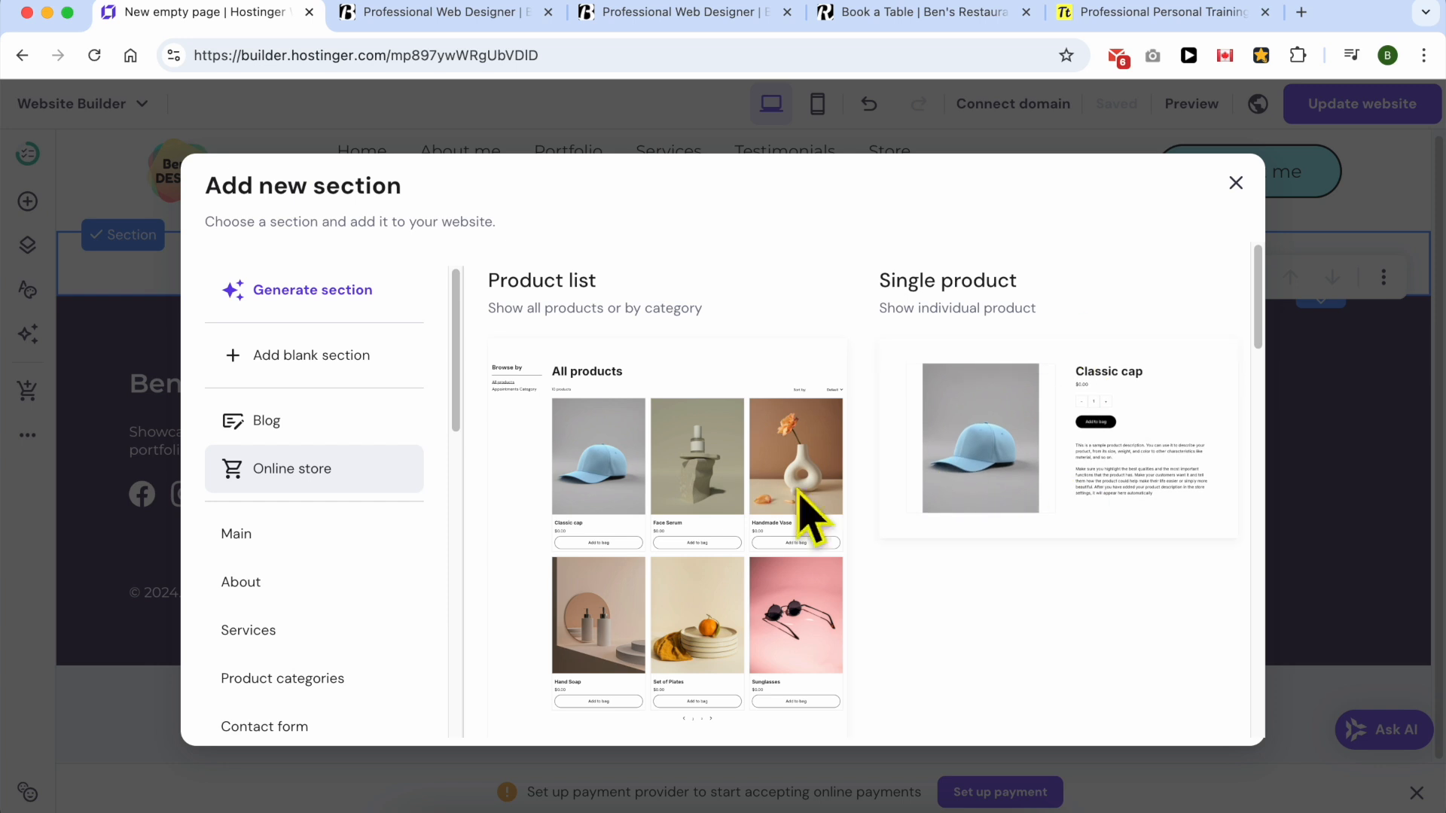
pyautogui.click(662, 435)
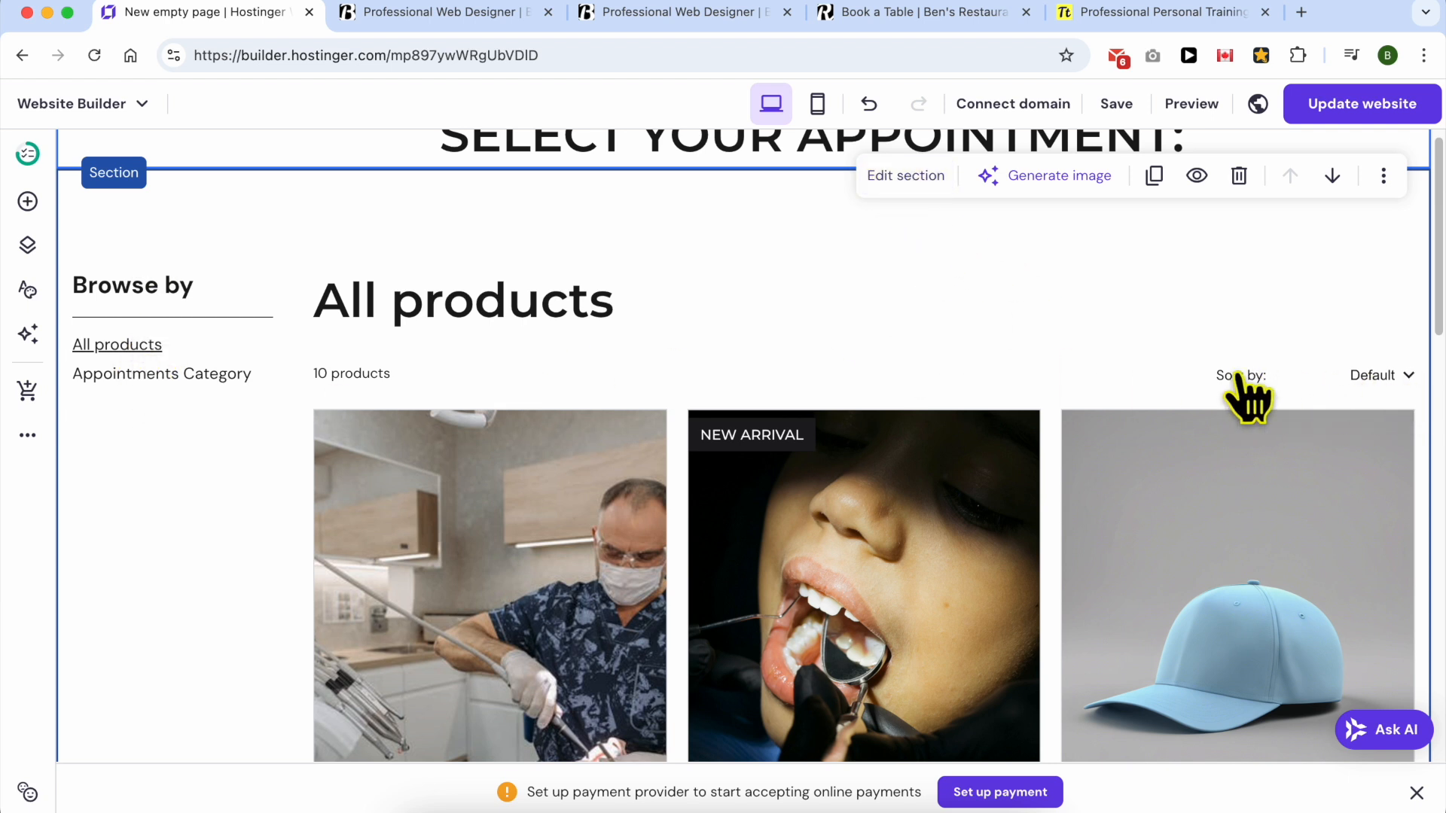
# Compare the new product list section with the table listing on the restaurant site's booking page.
pyautogui.click(538, 303)
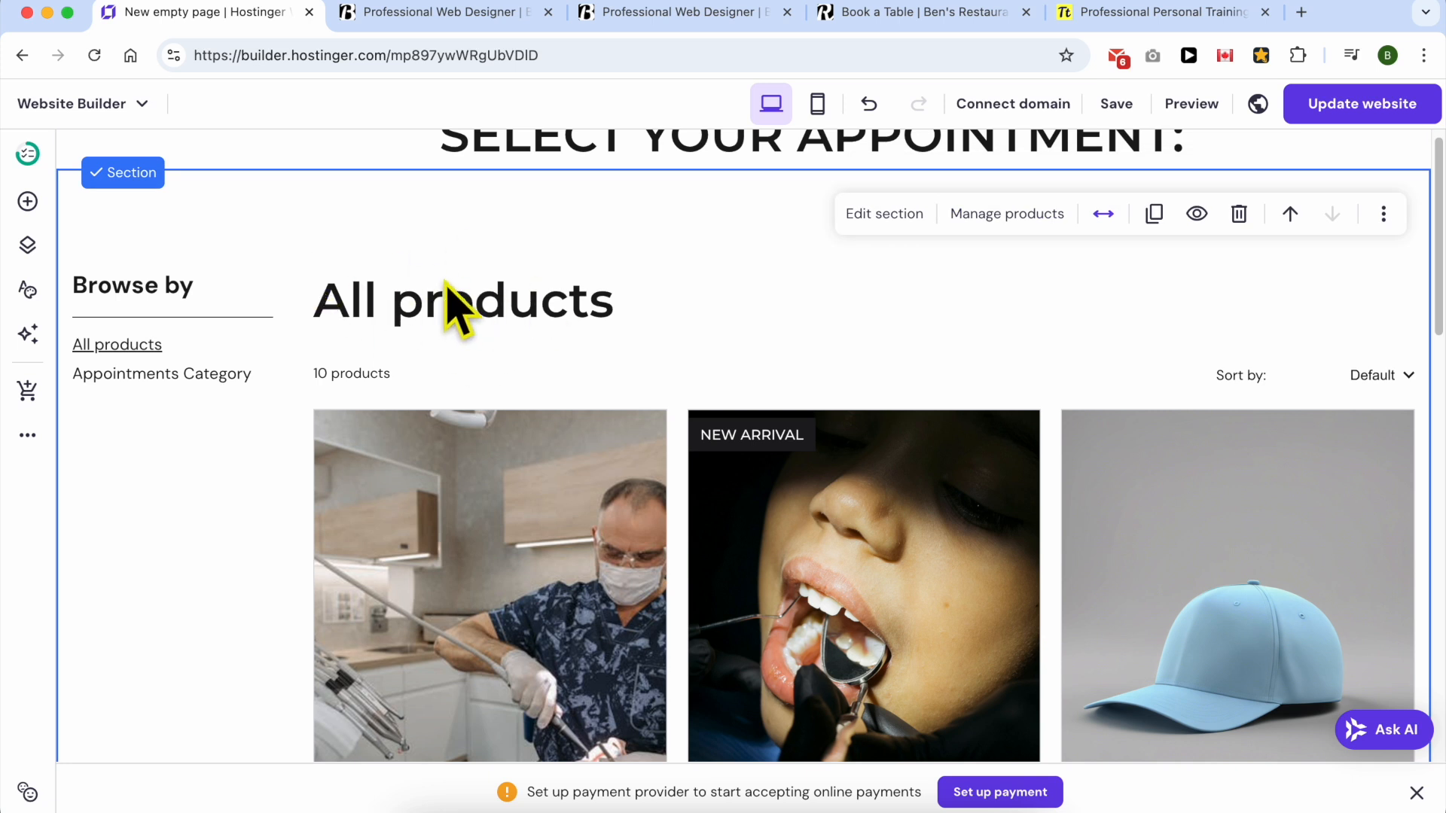
pyautogui.scroll(-10, 734, 395)
pyautogui.scroll(10, 739, 400)
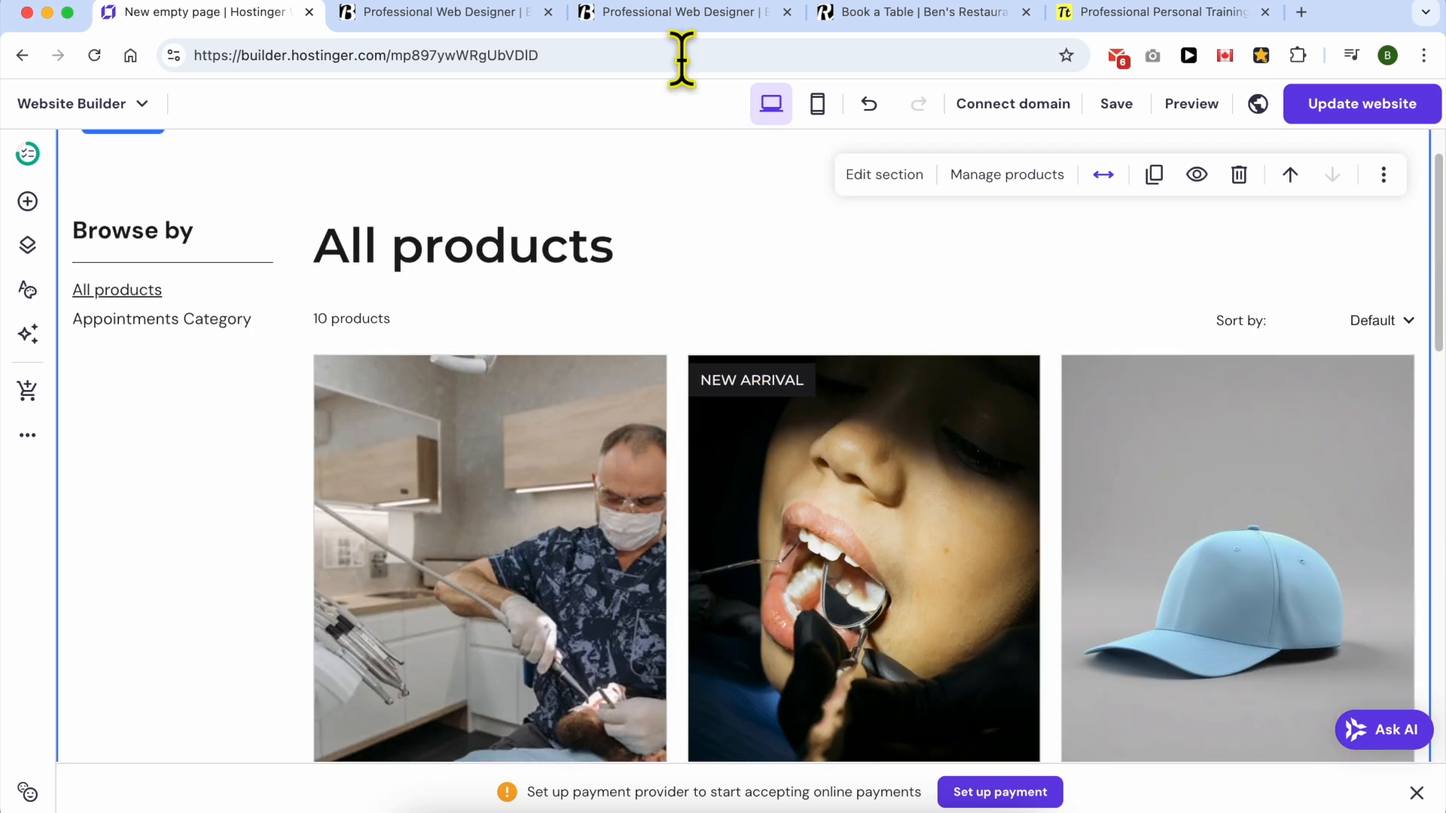
pyautogui.click(697, 14)
pyautogui.click(847, 15)
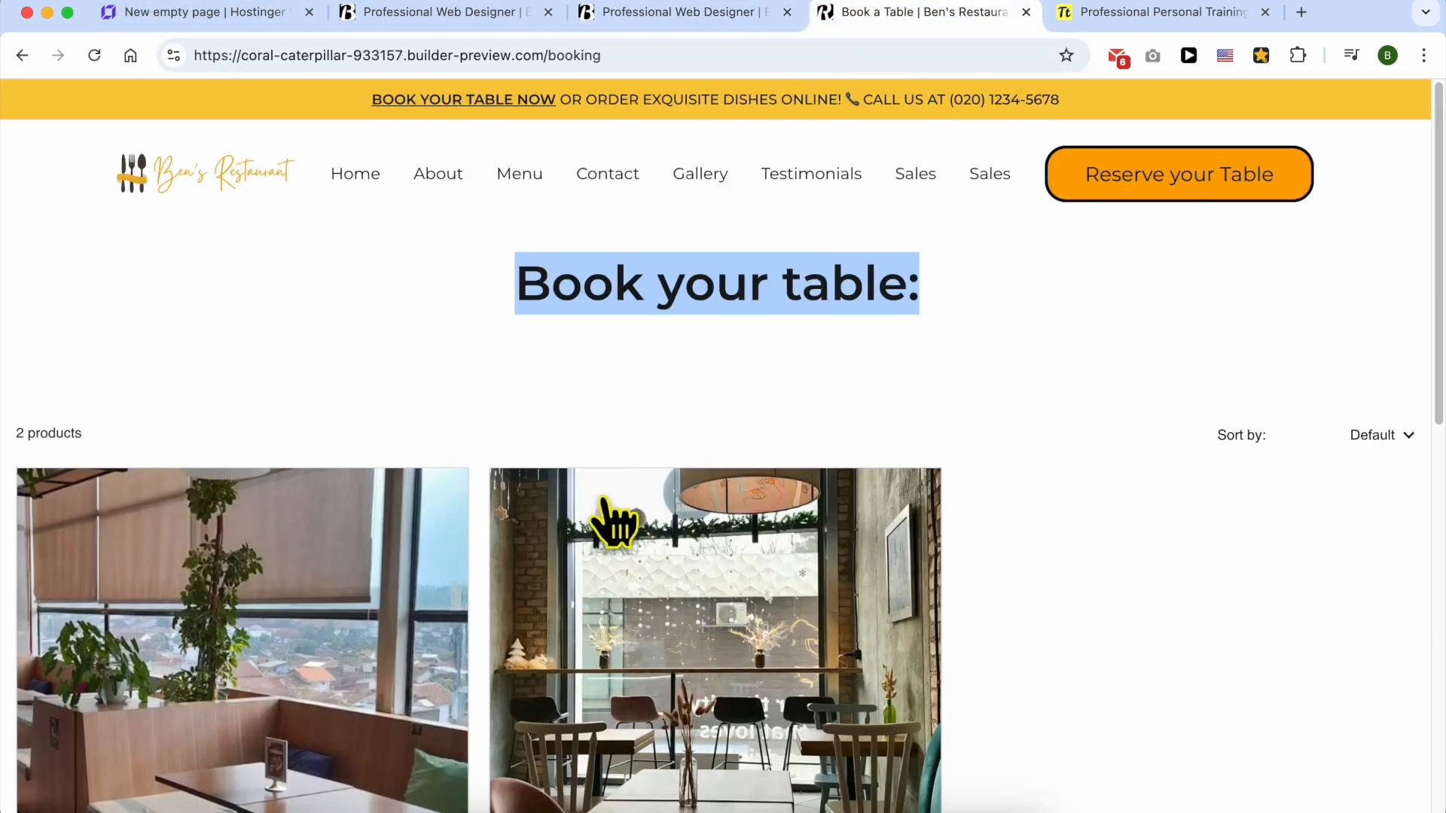
pyautogui.scroll(-1, 755, 526)
pyautogui.scroll(-5, 467, 636)
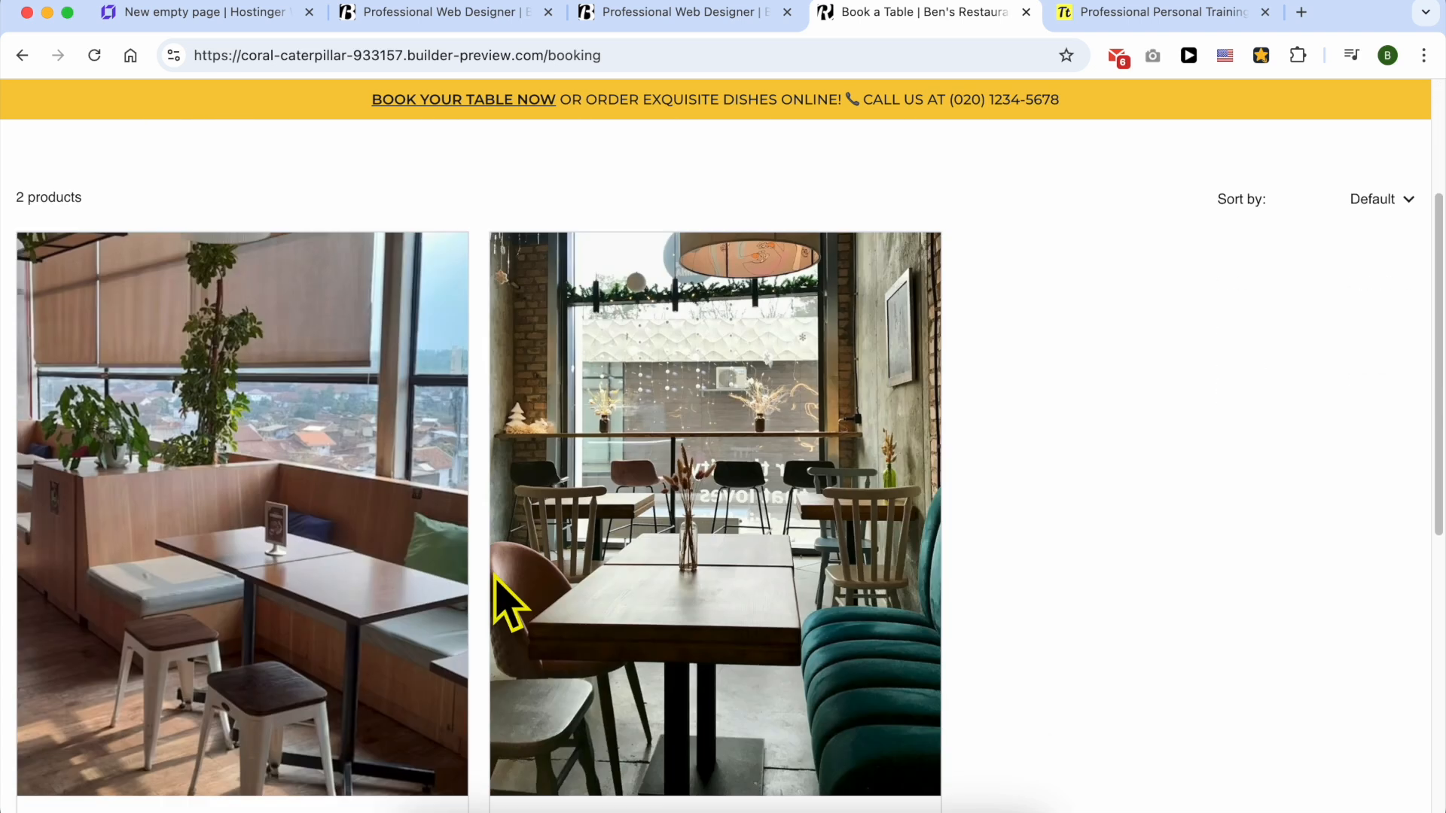
pyautogui.click(247, 16)
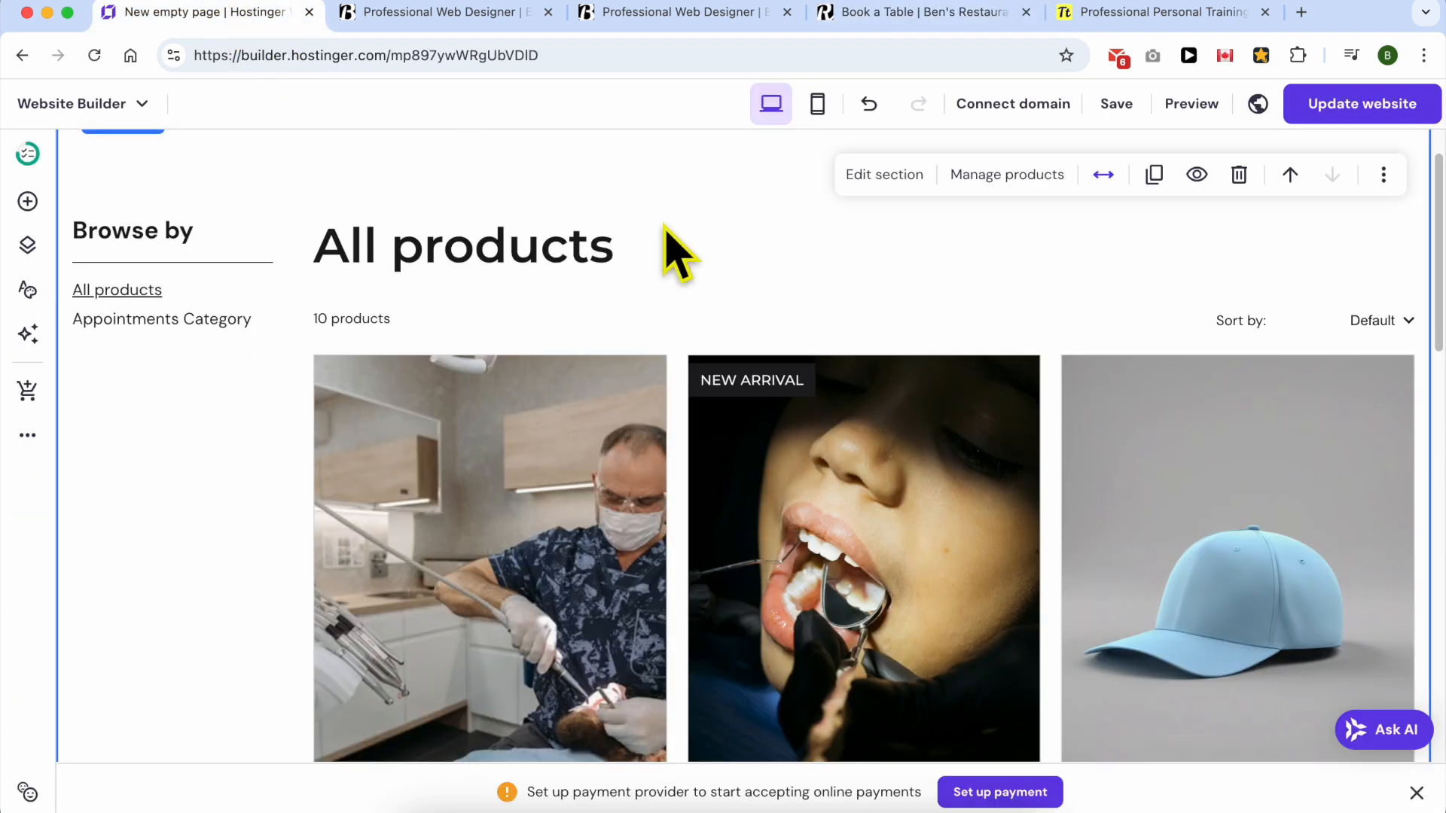
# In the product list section's filter settings, stop showing categories as filters and show only the Appointments Category.
pyautogui.click(906, 194)
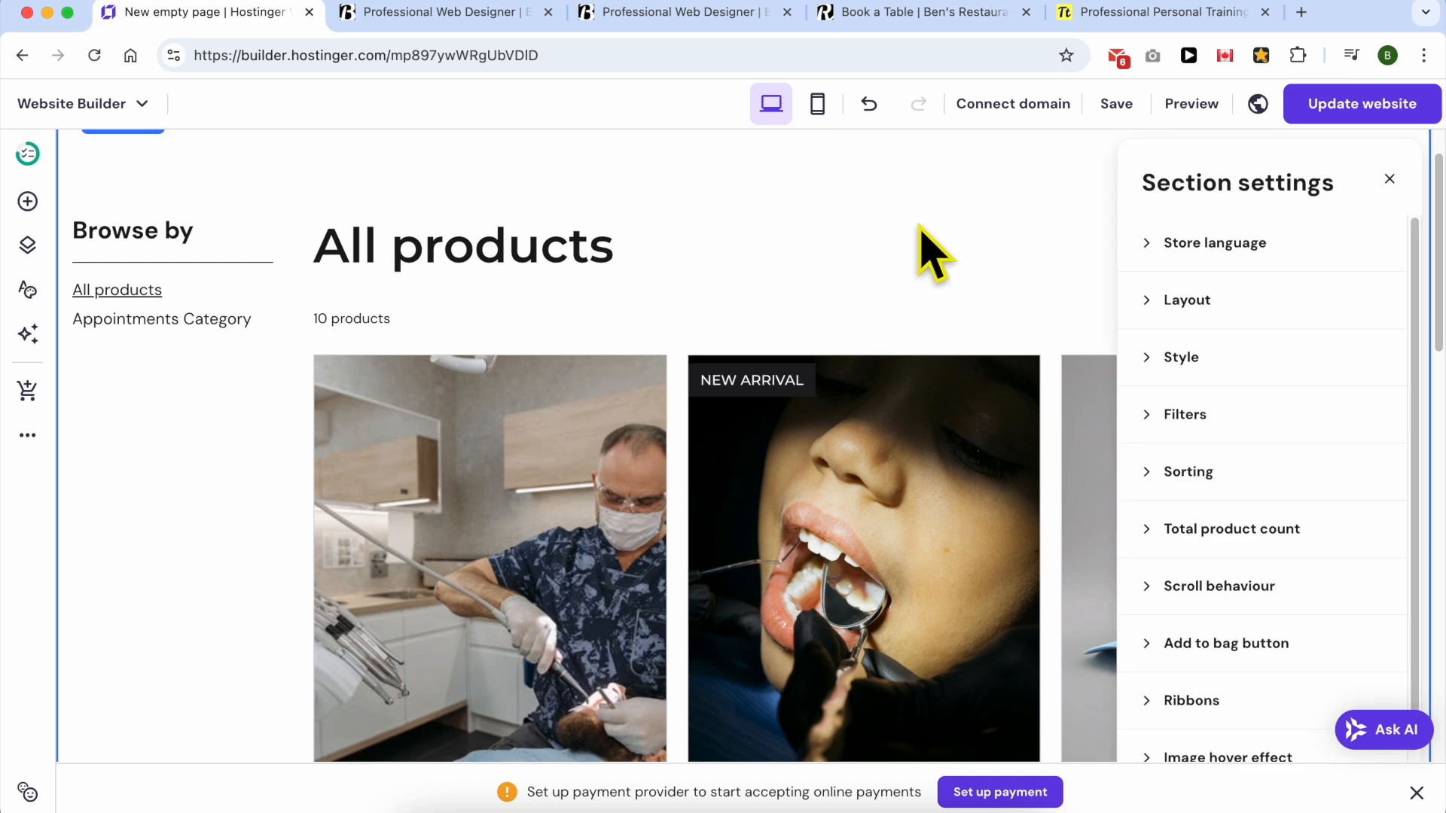
pyautogui.click(1236, 251)
pyautogui.click(1240, 244)
pyautogui.click(1210, 305)
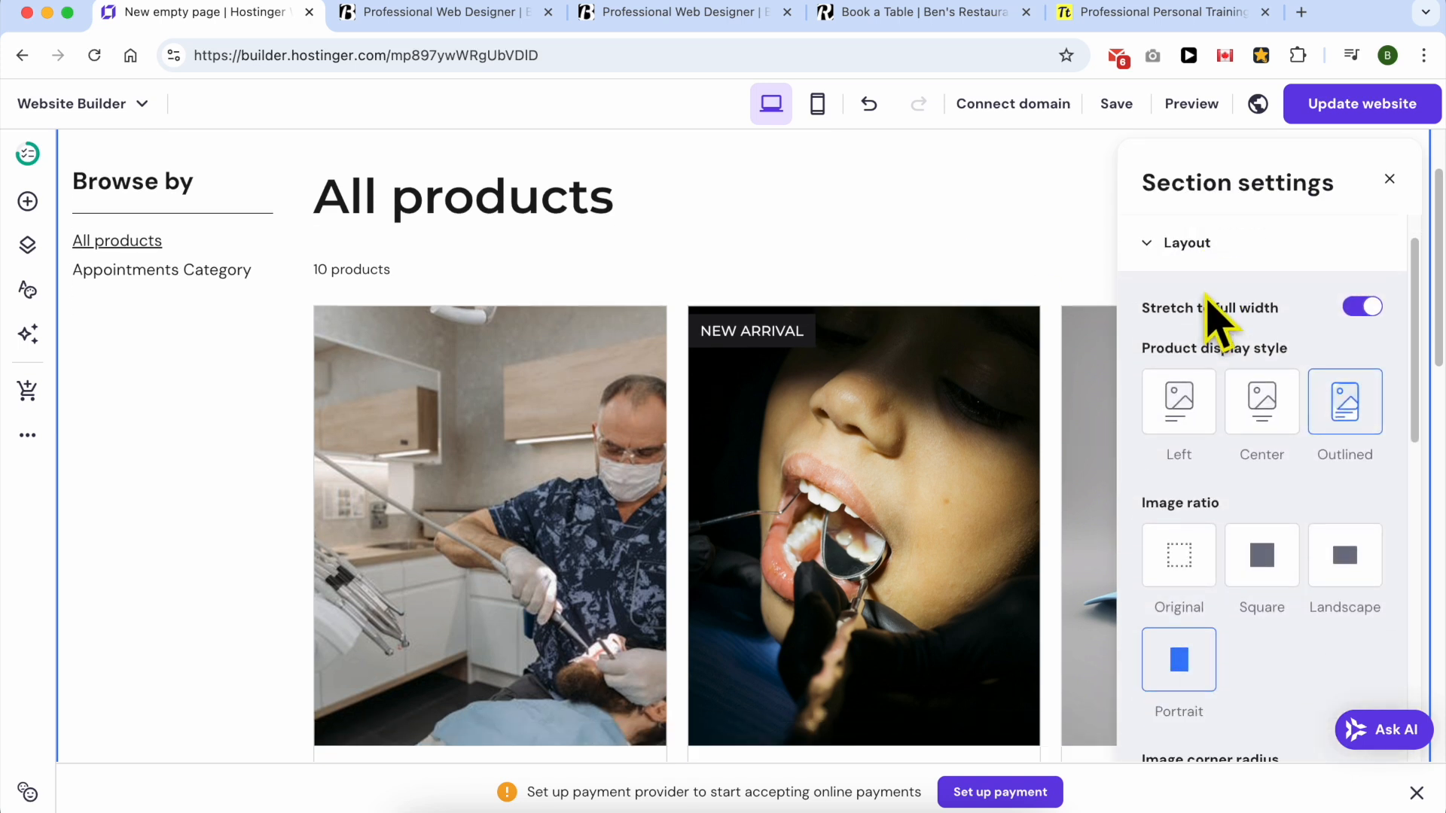
pyautogui.click(1191, 252)
pyautogui.click(1197, 358)
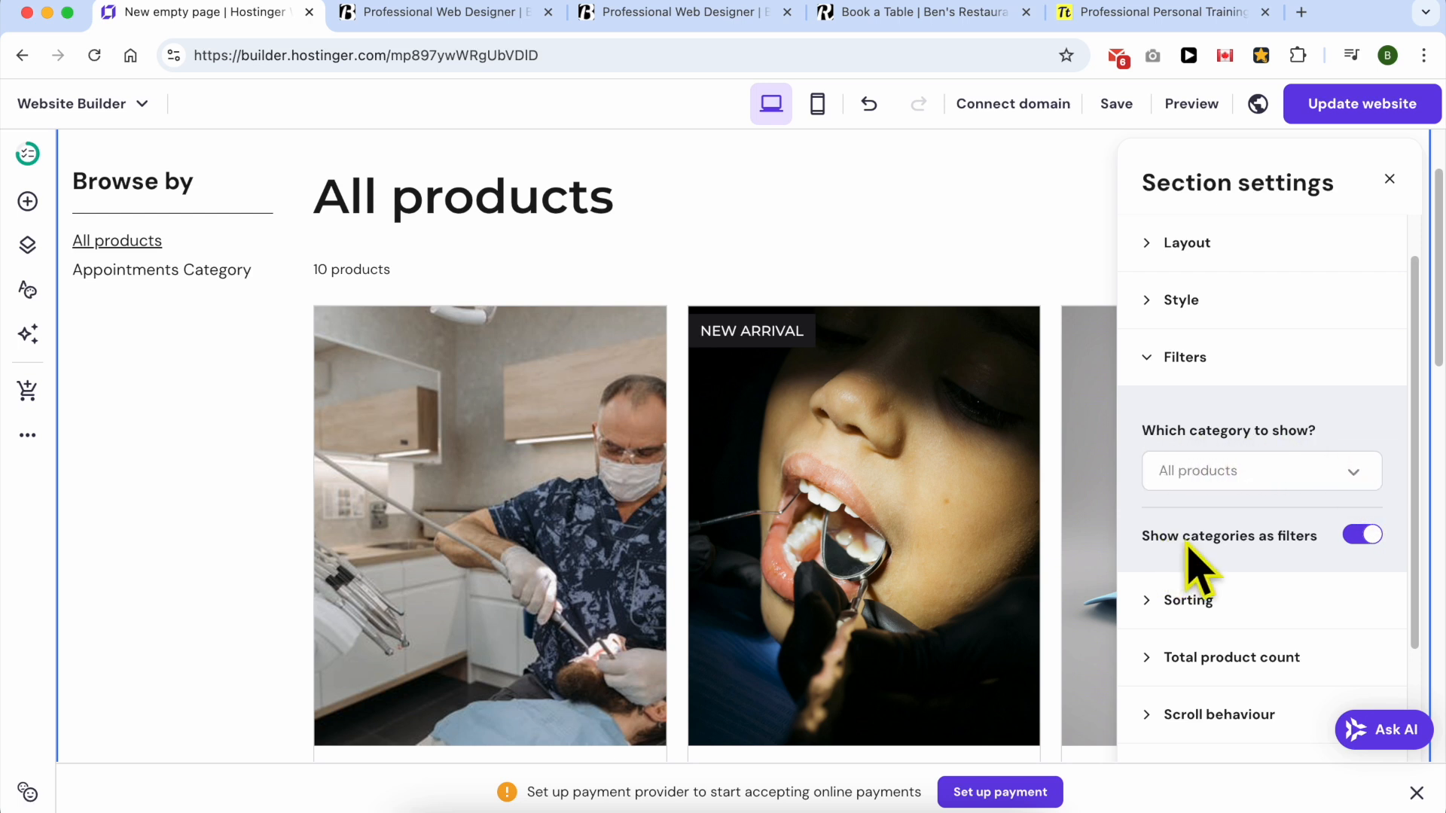
pyautogui.click(1360, 535)
pyautogui.click(1353, 473)
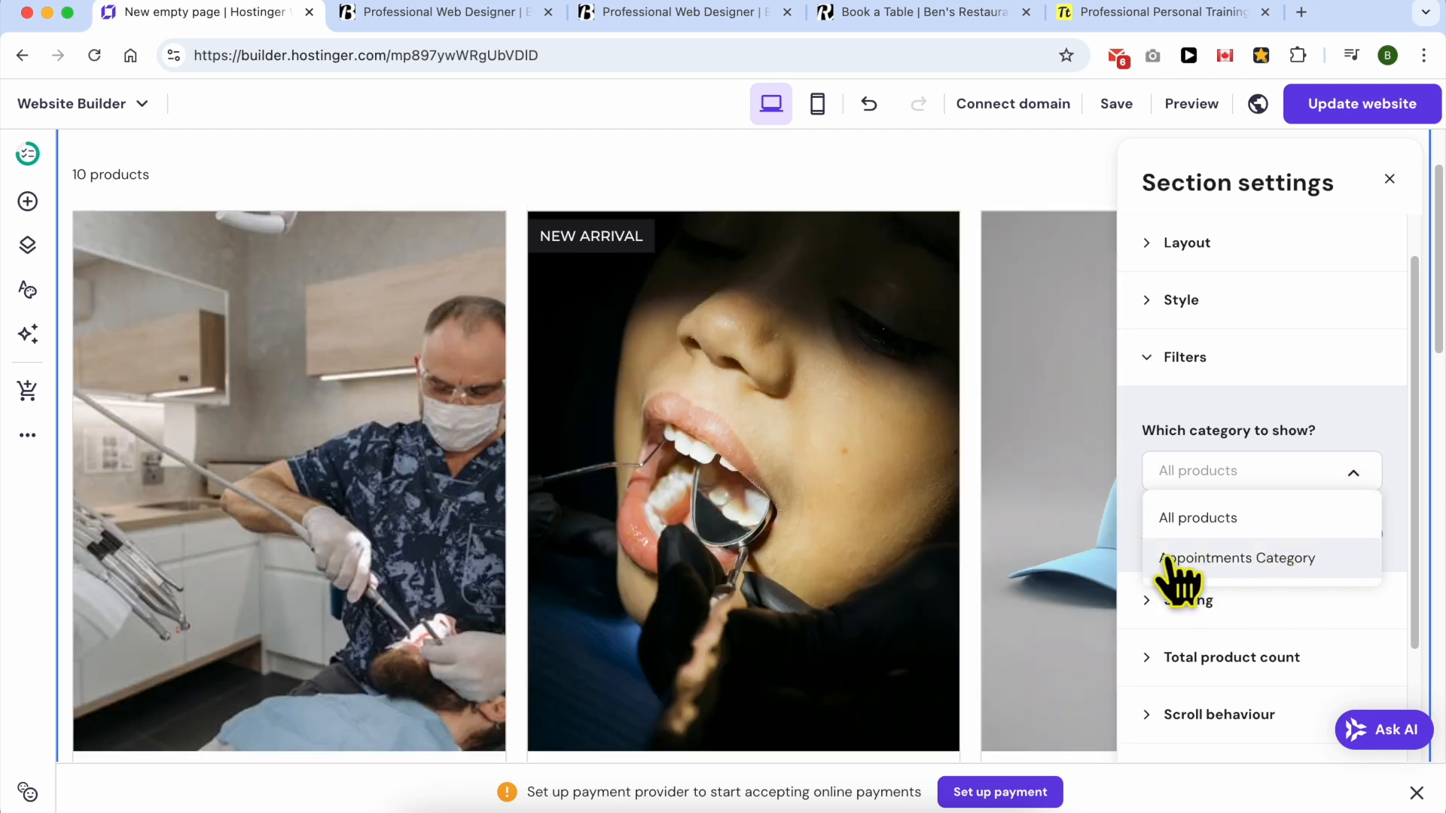
pyautogui.click(1276, 558)
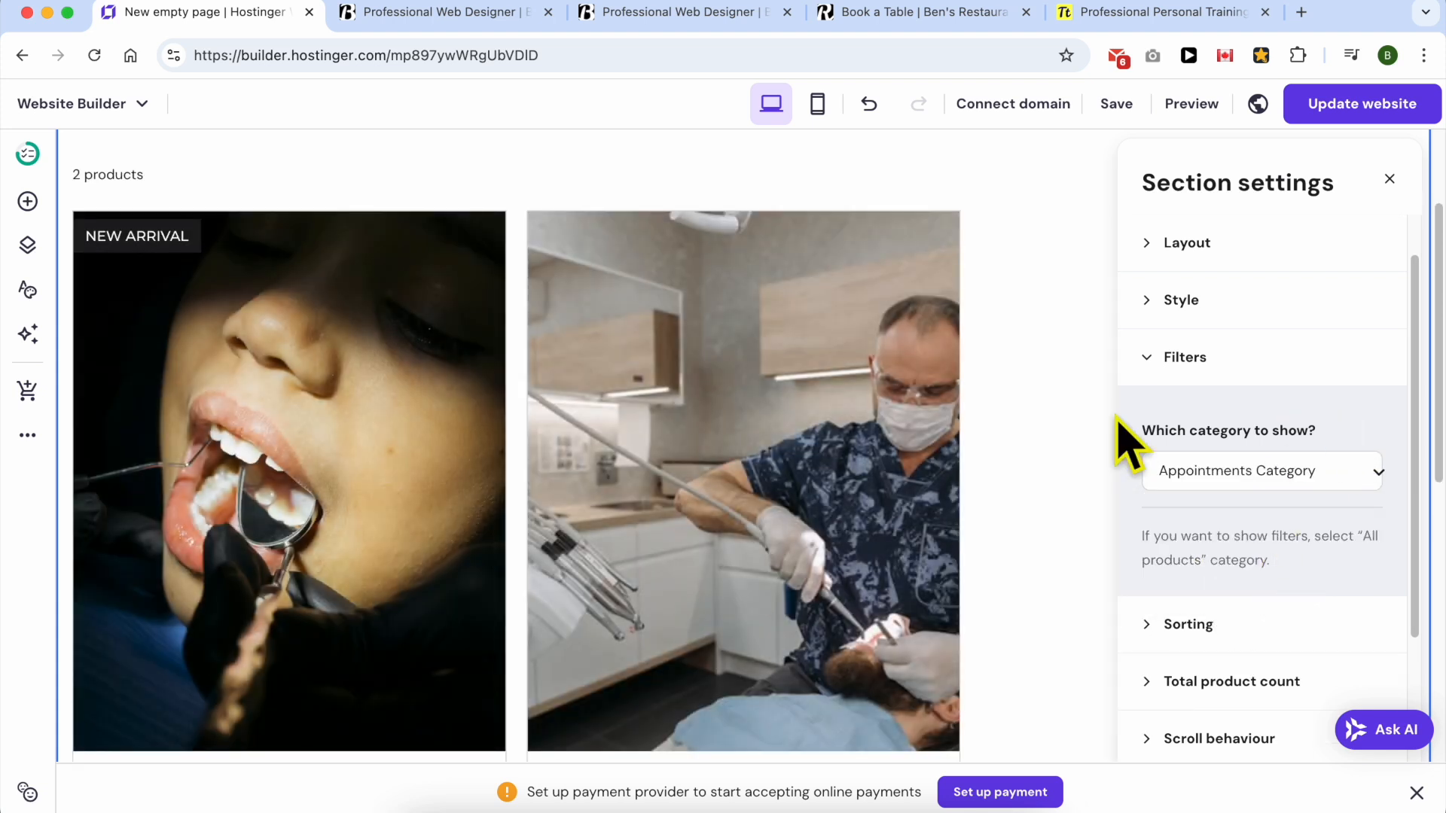
# Disable sorting for the product list section, leaving its individual sorting options as they are.
pyautogui.scroll(-4, 1317, 500)
pyautogui.click(1216, 388)
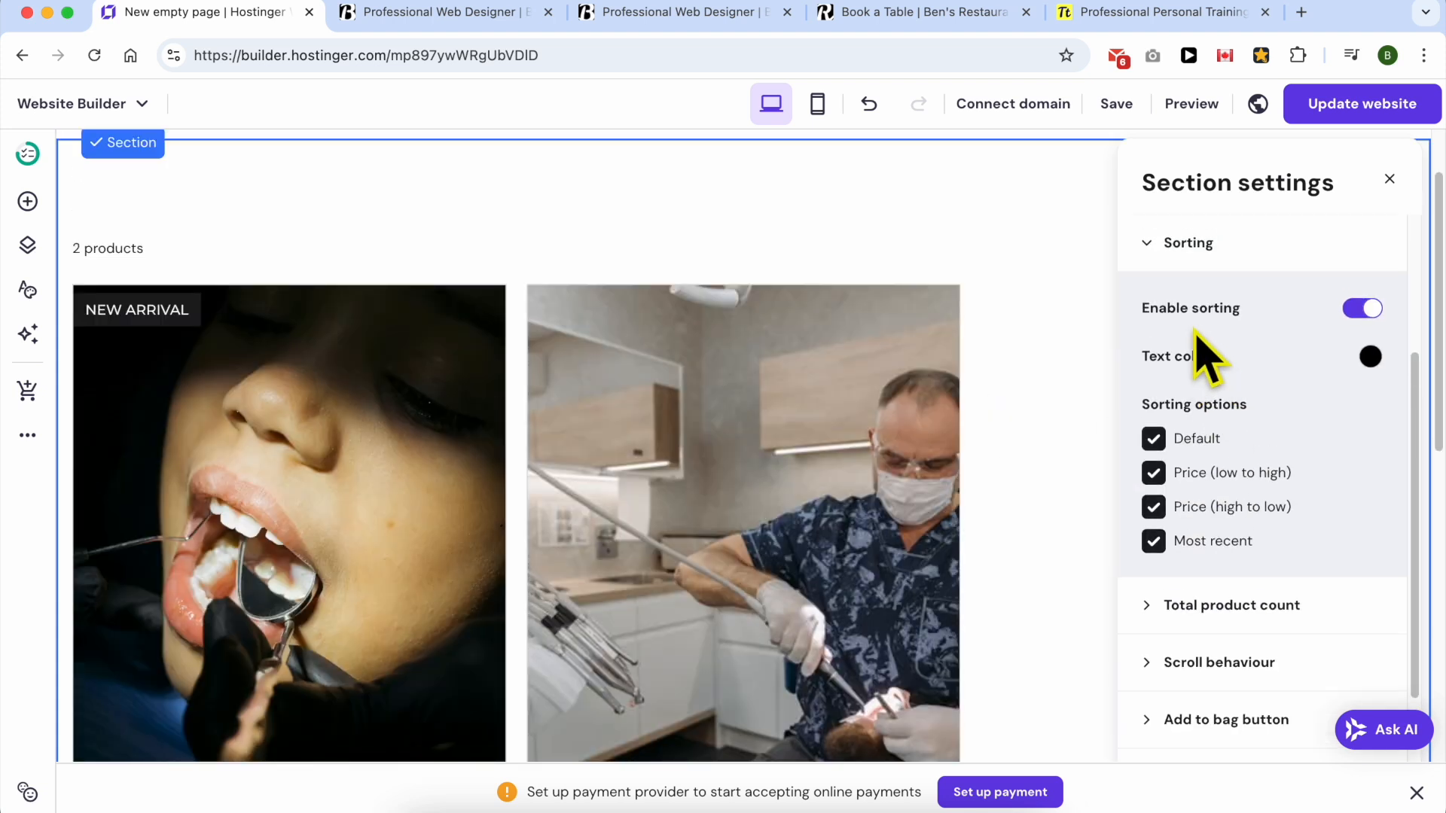
pyautogui.click(1156, 439)
pyautogui.click(1156, 440)
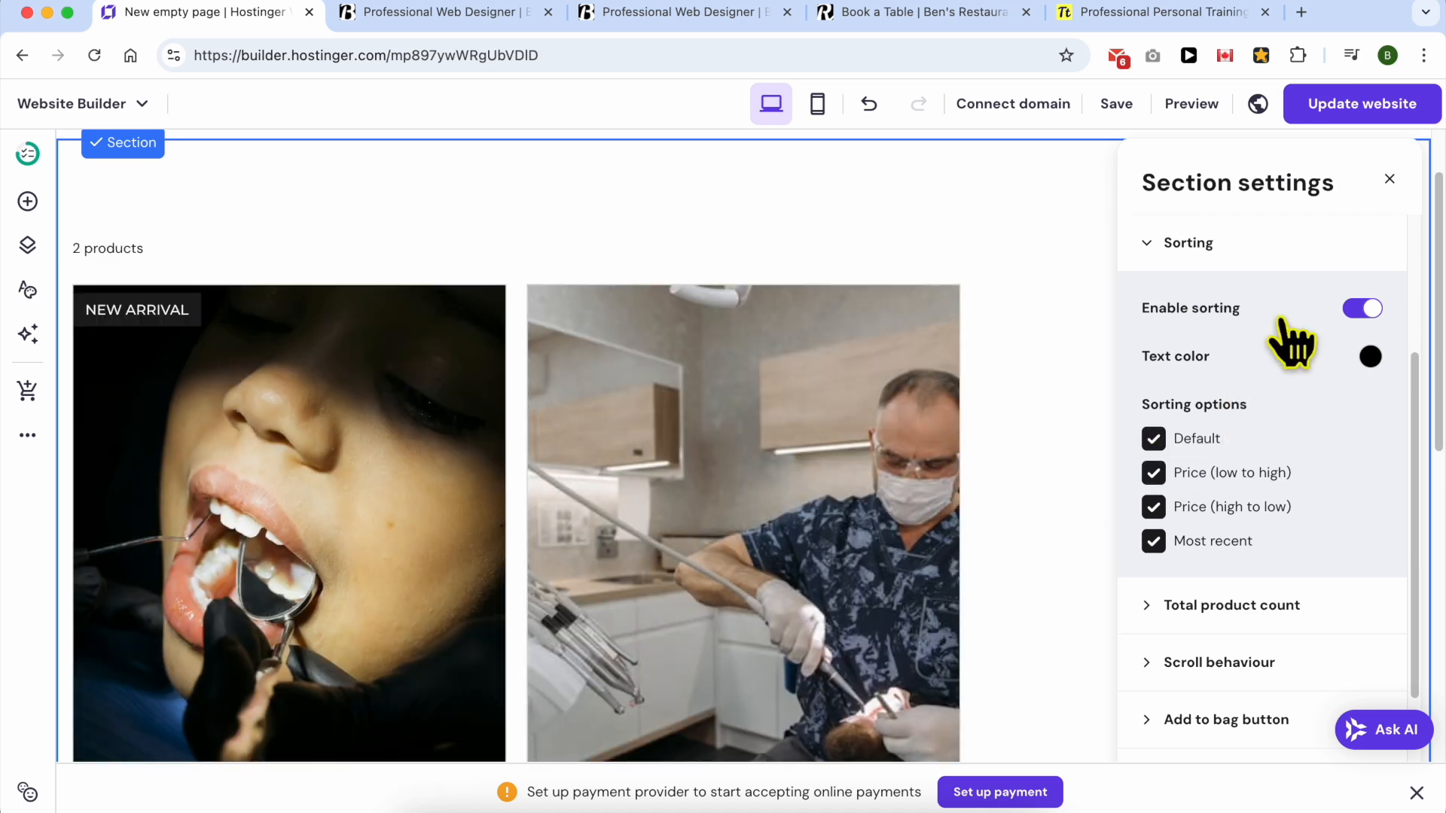
pyautogui.click(1362, 309)
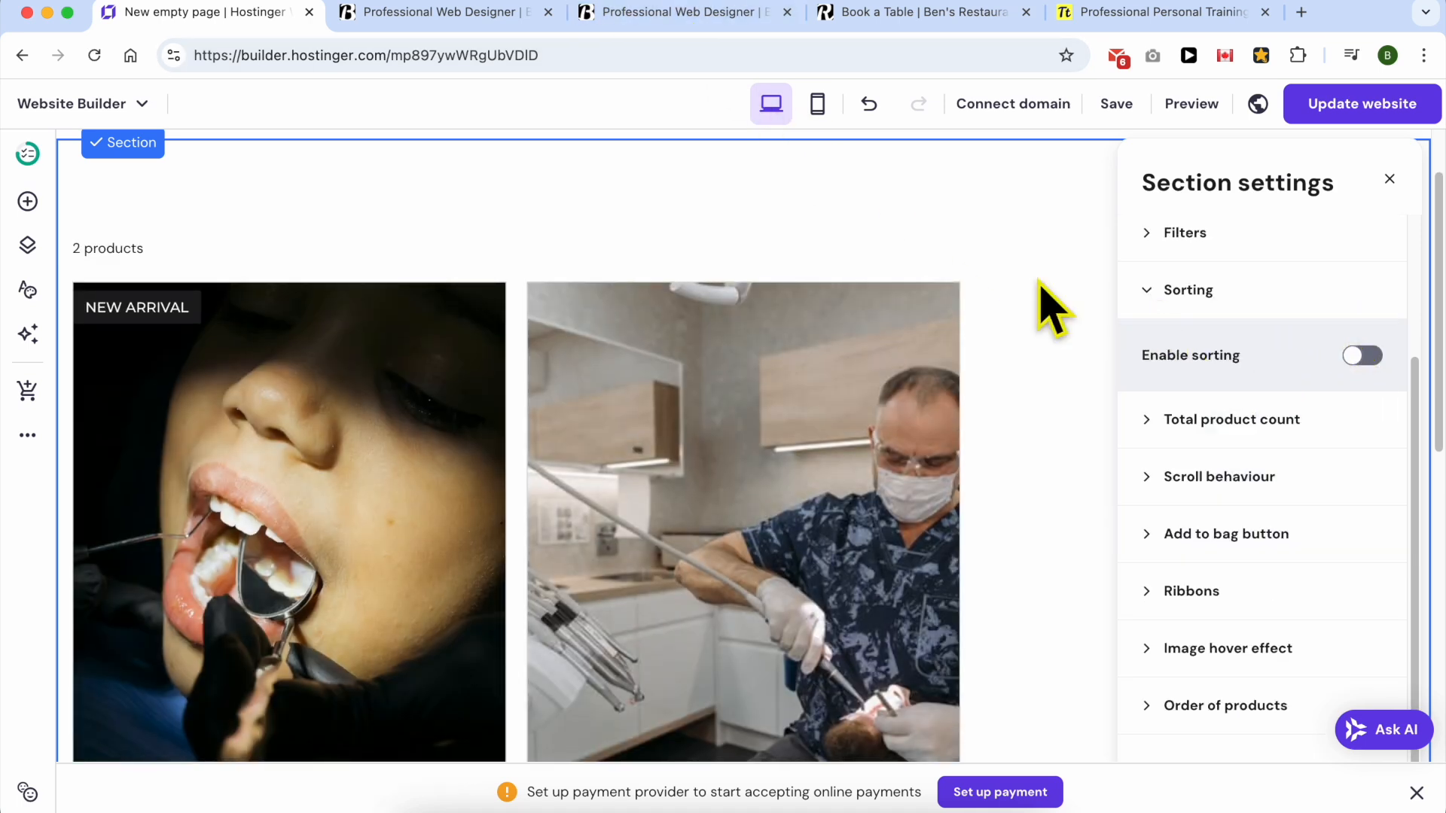
# Check the restaurant booking page for its product count, and hide the total product count in the appointment list section.
pyautogui.click(820, 13)
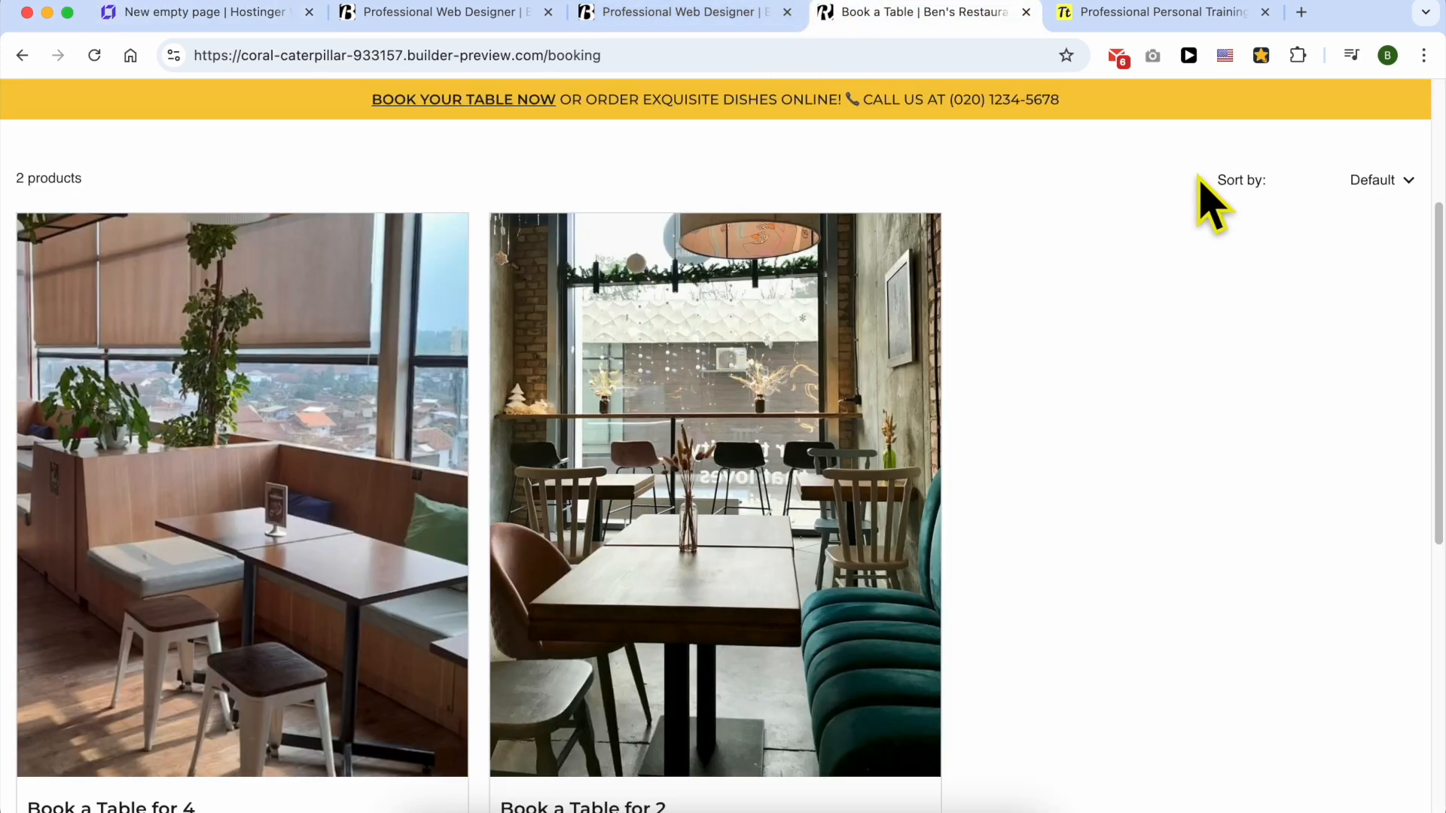
pyautogui.scroll(3, 1212, 204)
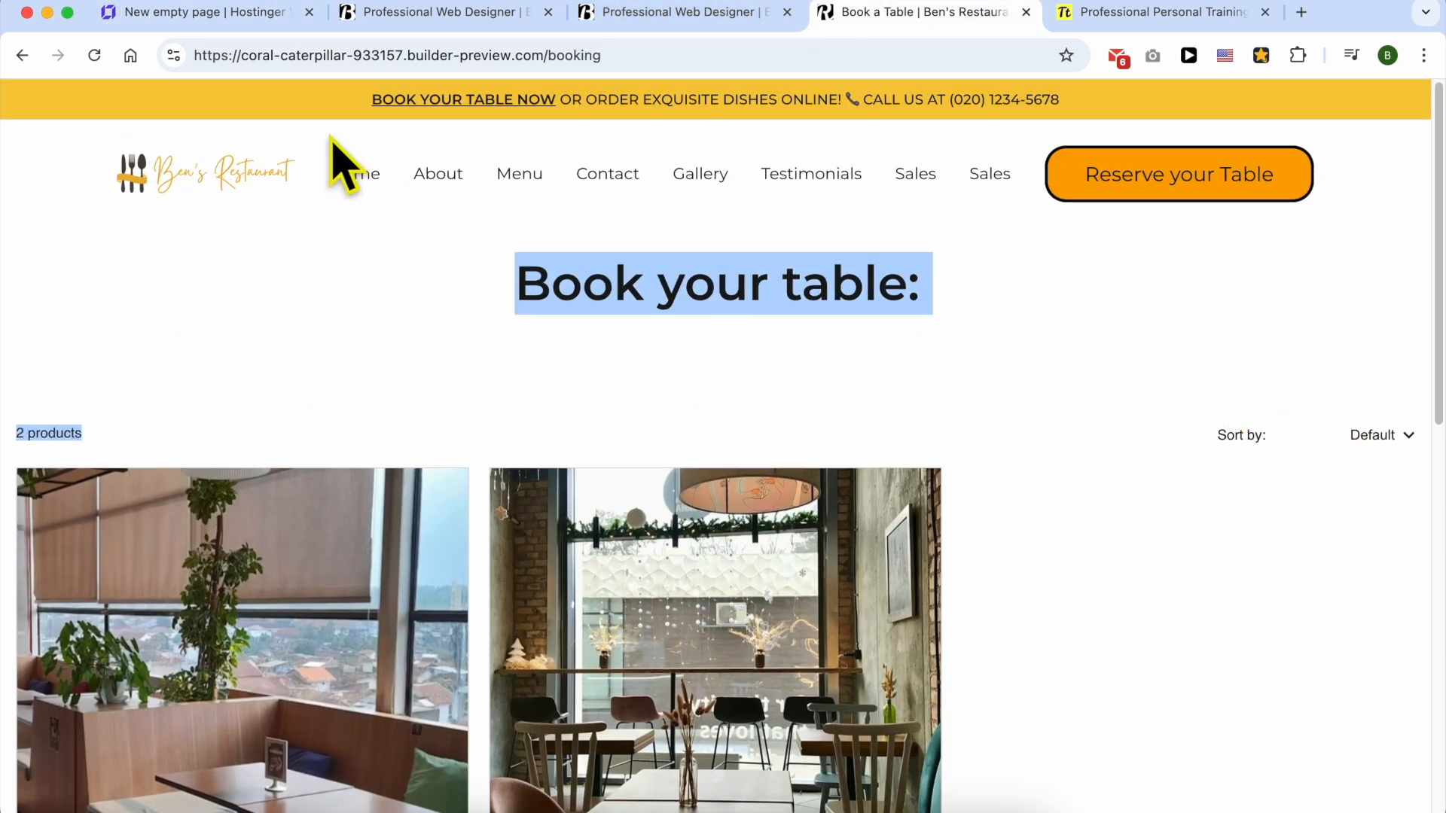
pyautogui.click(241, 12)
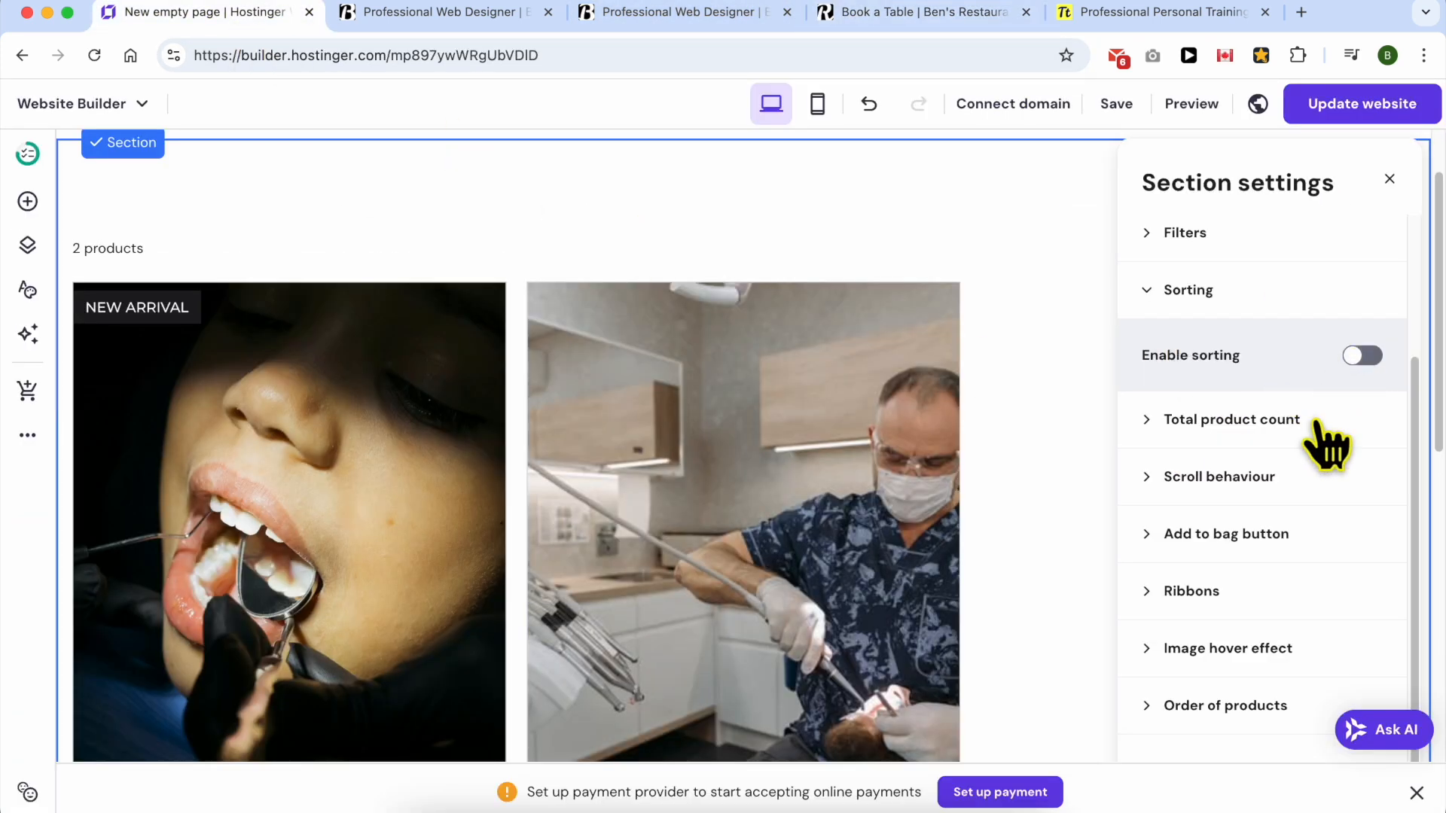
pyautogui.click(1234, 423)
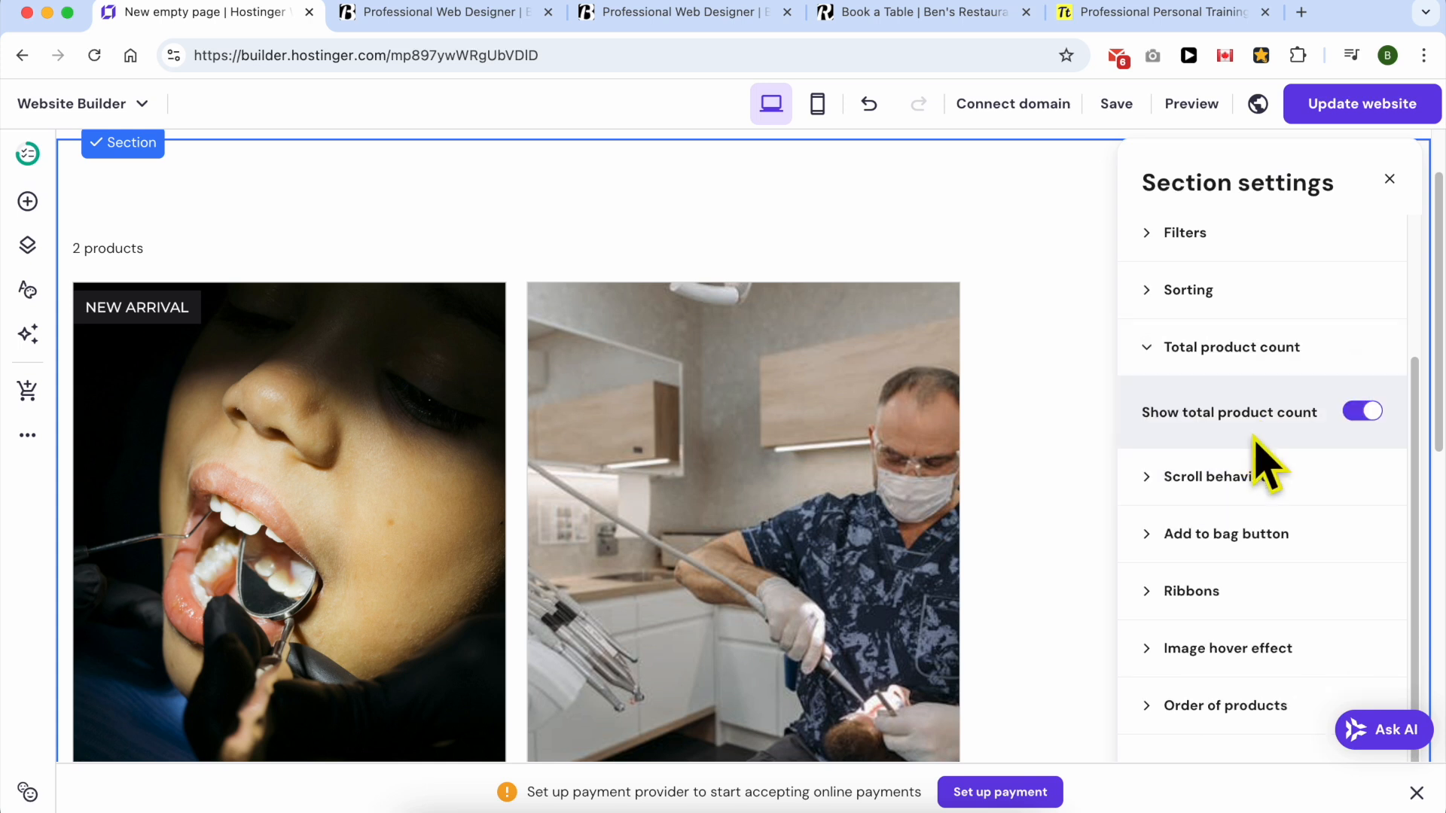
pyautogui.click(1365, 416)
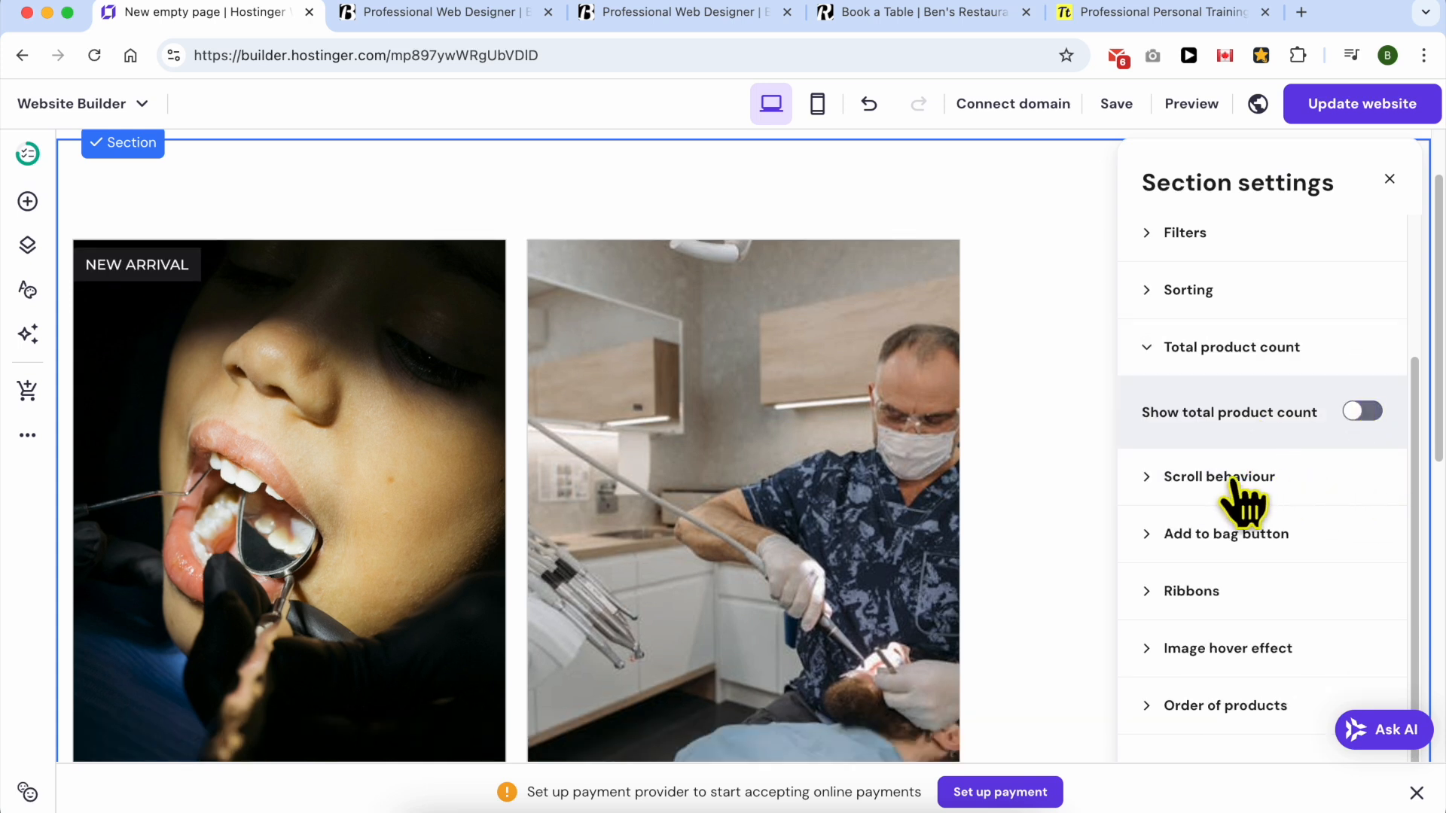
# Keep the add to bag button shown on the appointment products and set its text to "Book Your Appointment".
pyautogui.scroll(-2, 929, 546)
pyautogui.click(1190, 544)
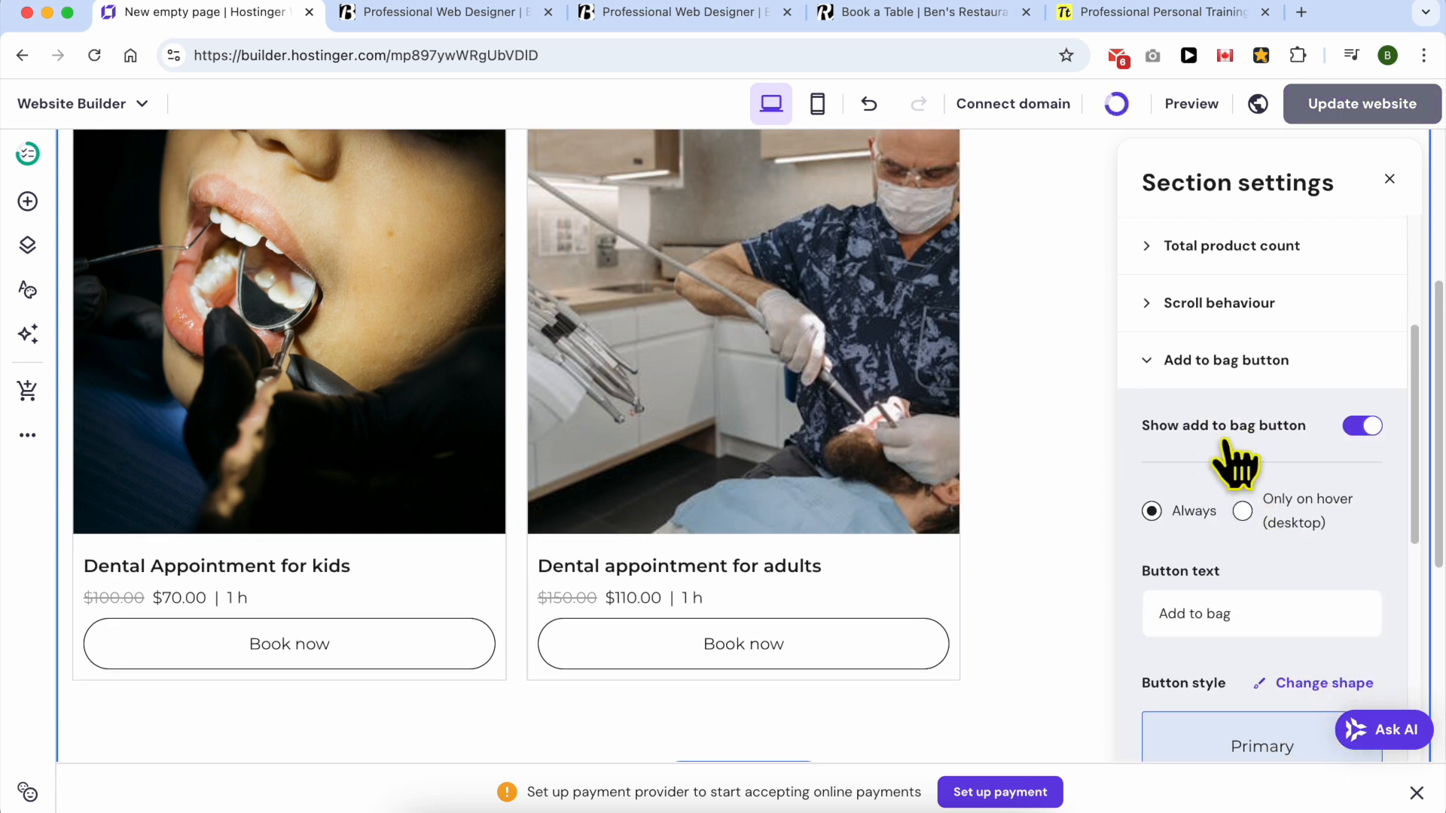
pyautogui.click(1362, 426)
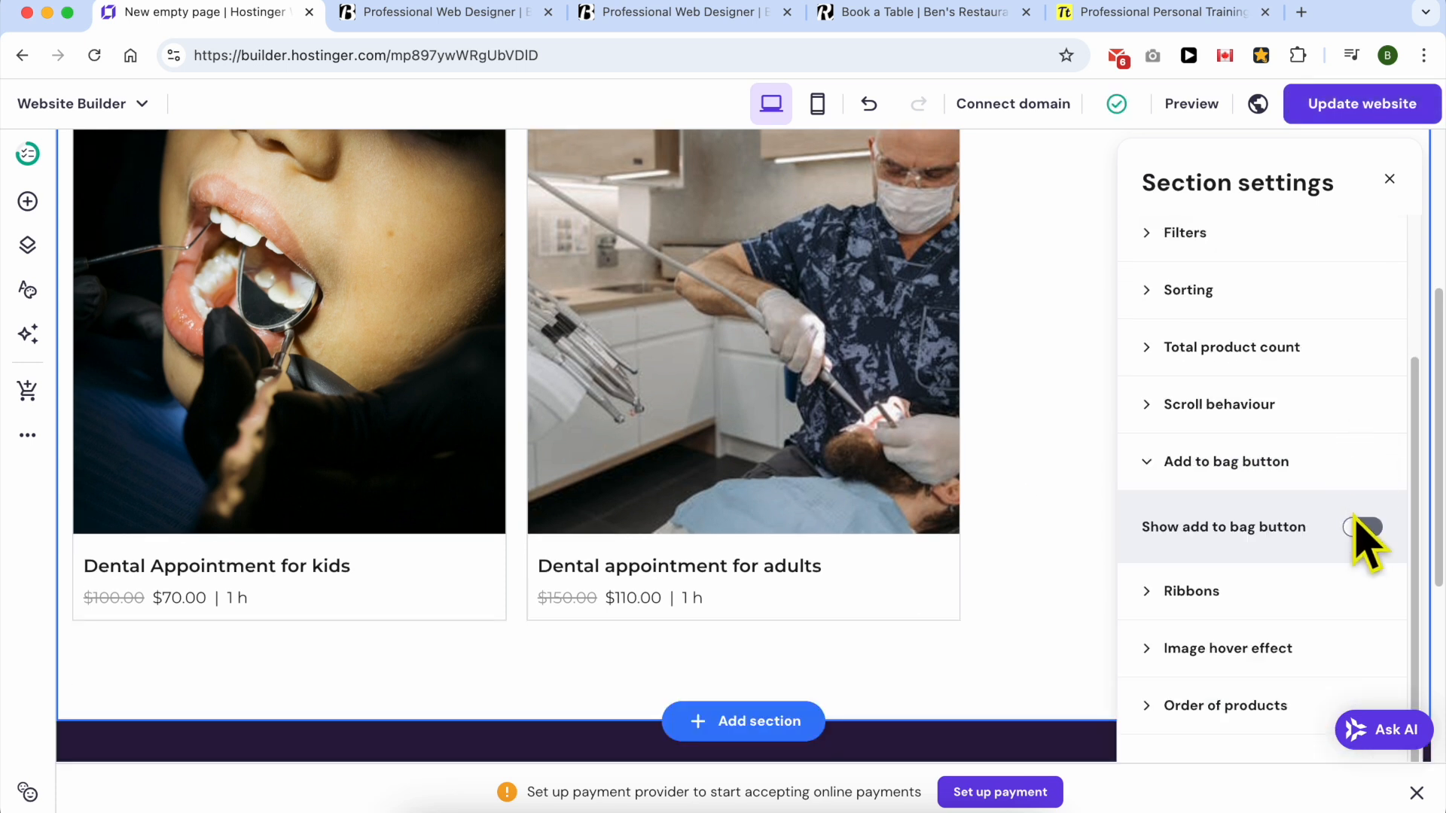
pyautogui.click(1362, 527)
pyautogui.scroll(-2, 1252, 506)
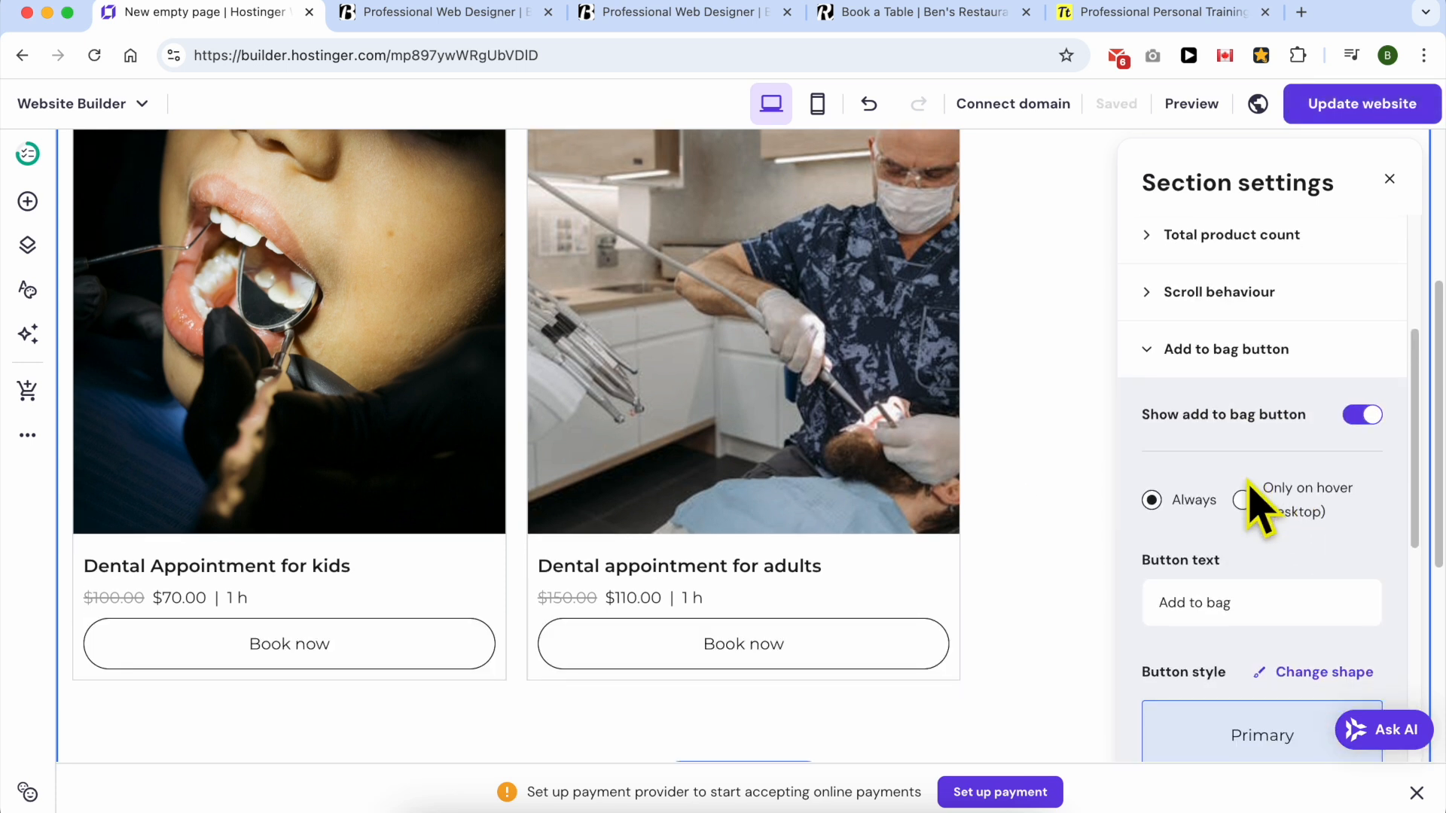
pyautogui.scroll(-1, 1272, 537)
pyautogui.scroll(-2, 1272, 565)
pyautogui.doubleClick(1265, 404)
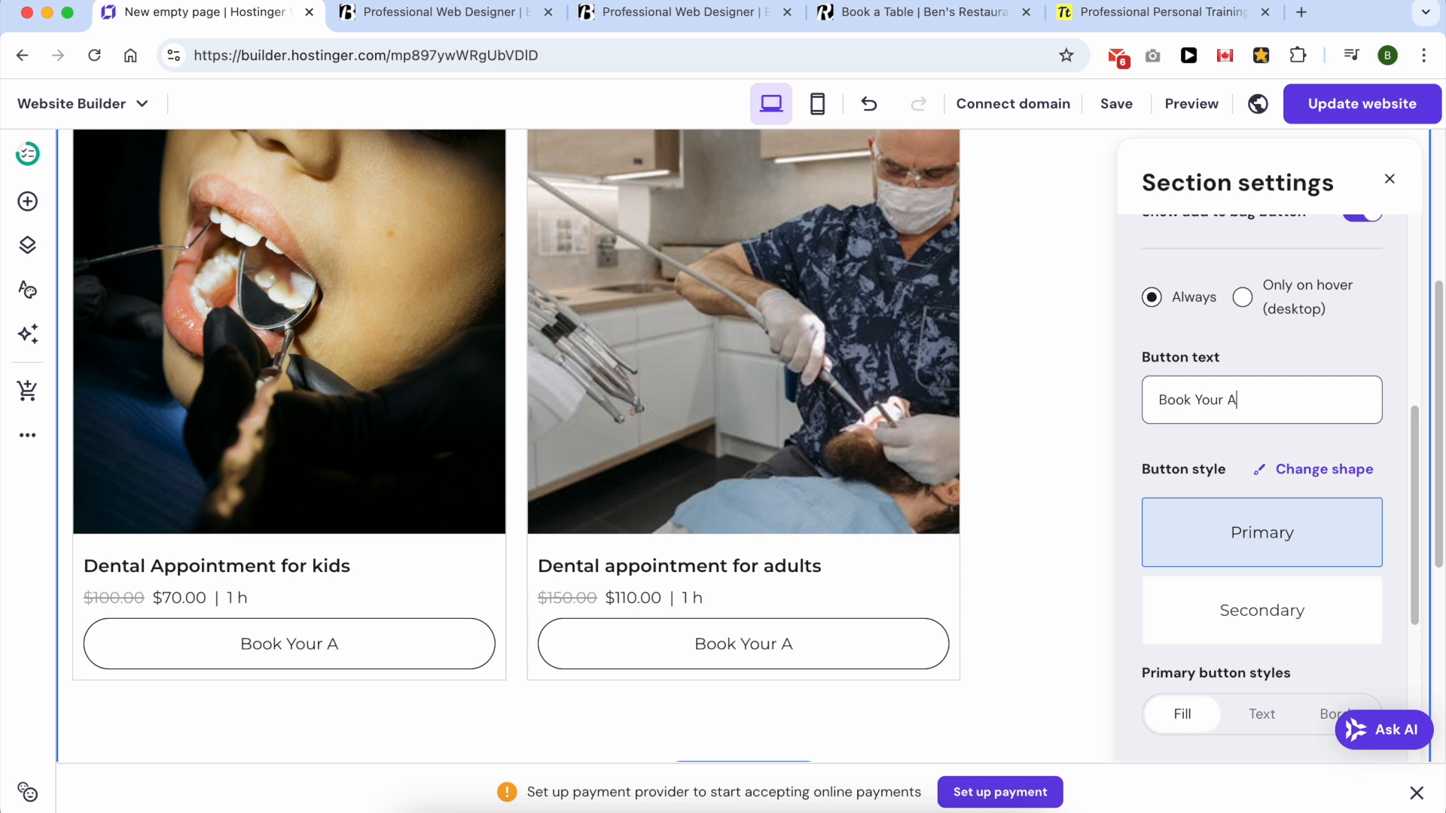
pyautogui.write('tment')
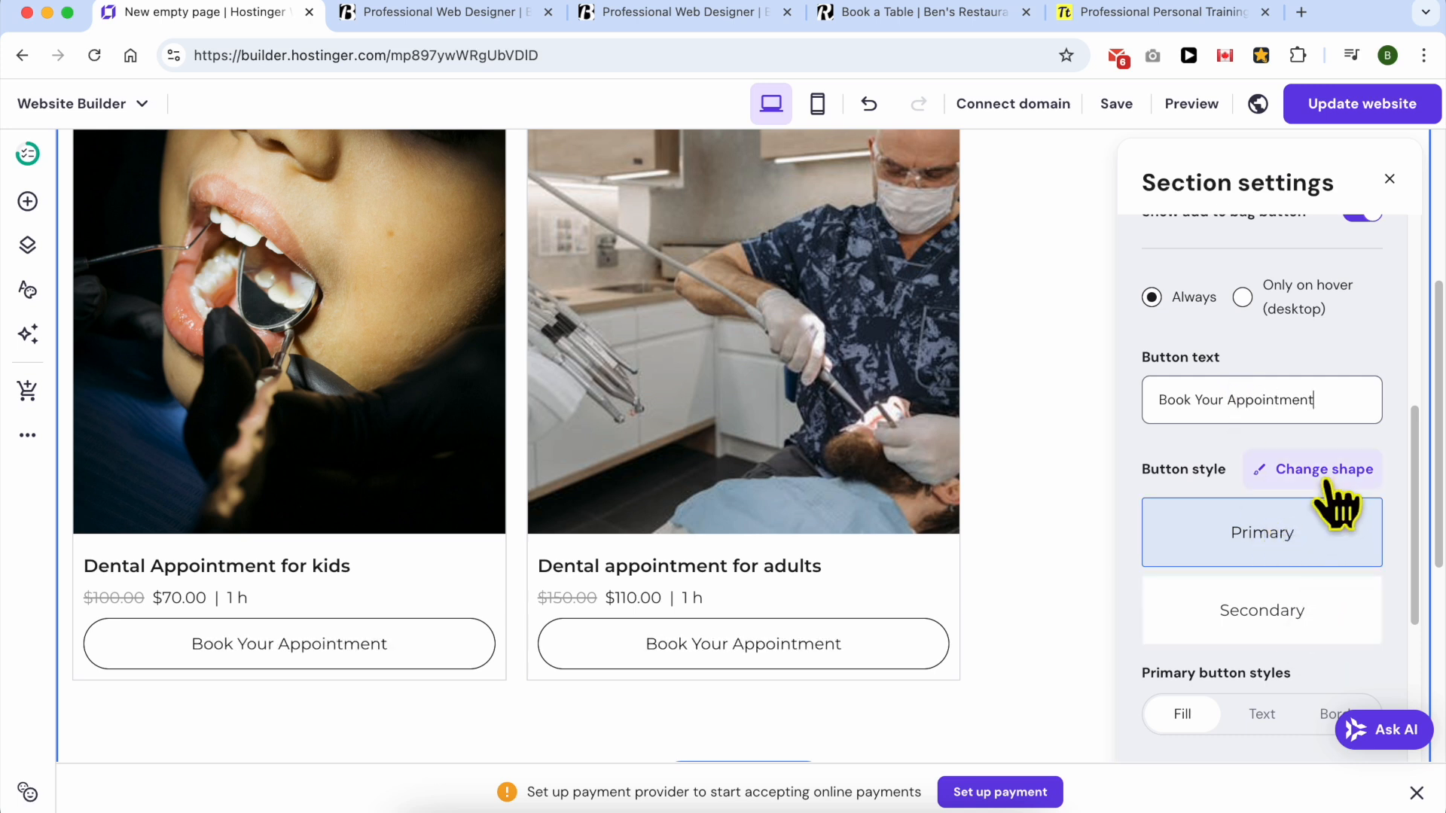
# Keep the Primary style for the appointment booking buttons and set their size to Large.
pyautogui.click(1295, 602)
pyautogui.click(1295, 540)
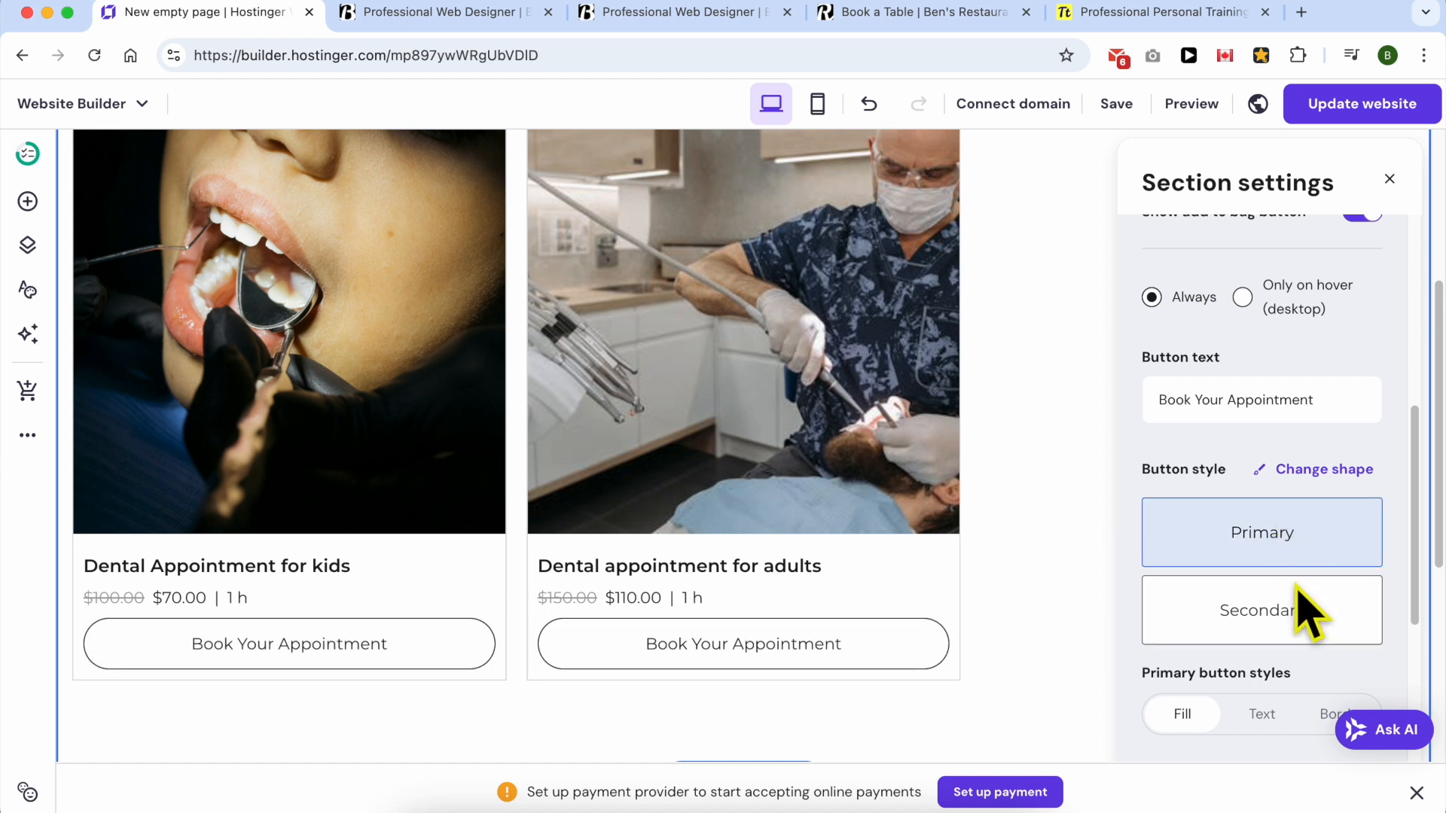
pyautogui.scroll(-2, 1318, 602)
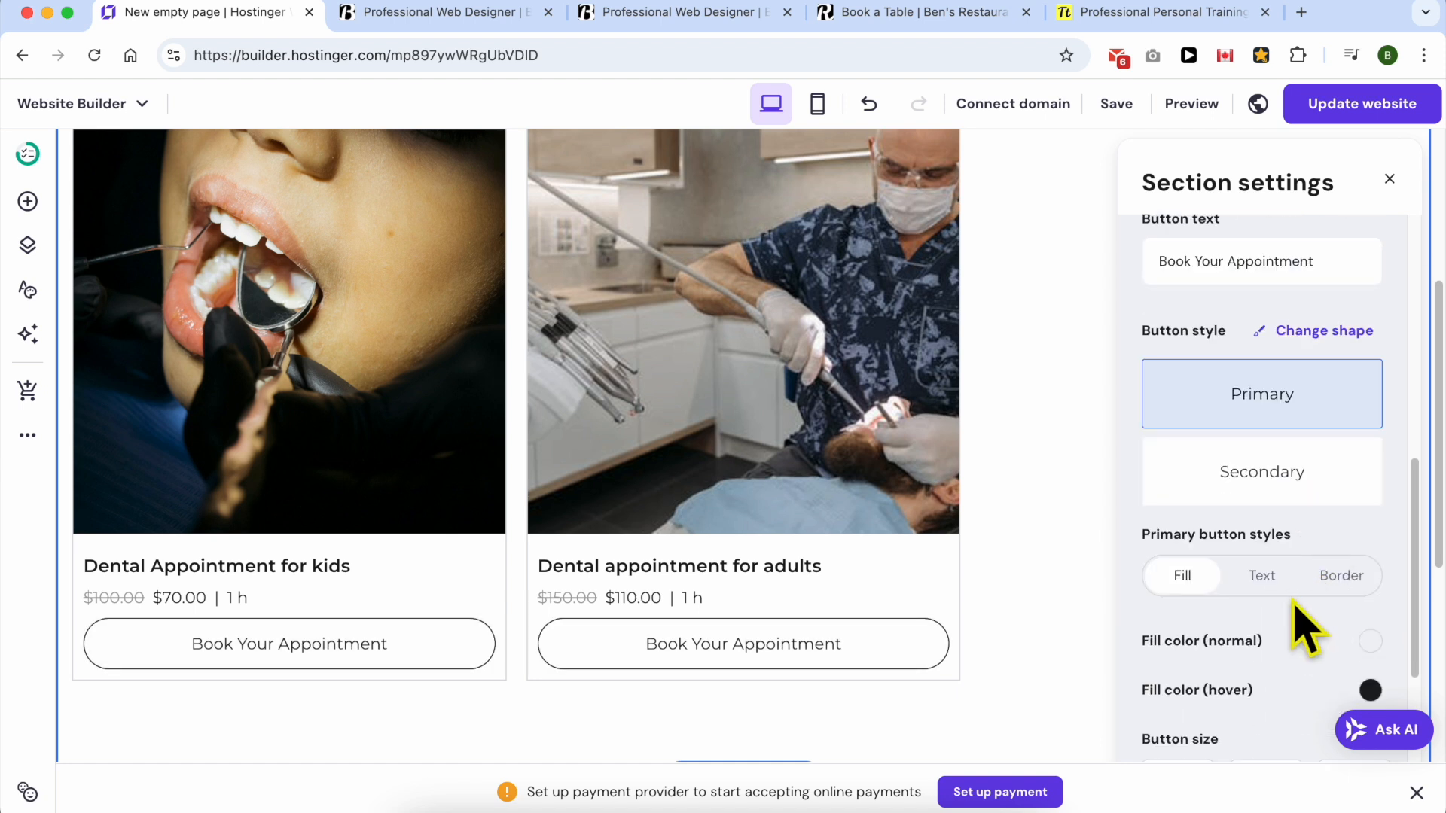
pyautogui.scroll(-1, 1223, 580)
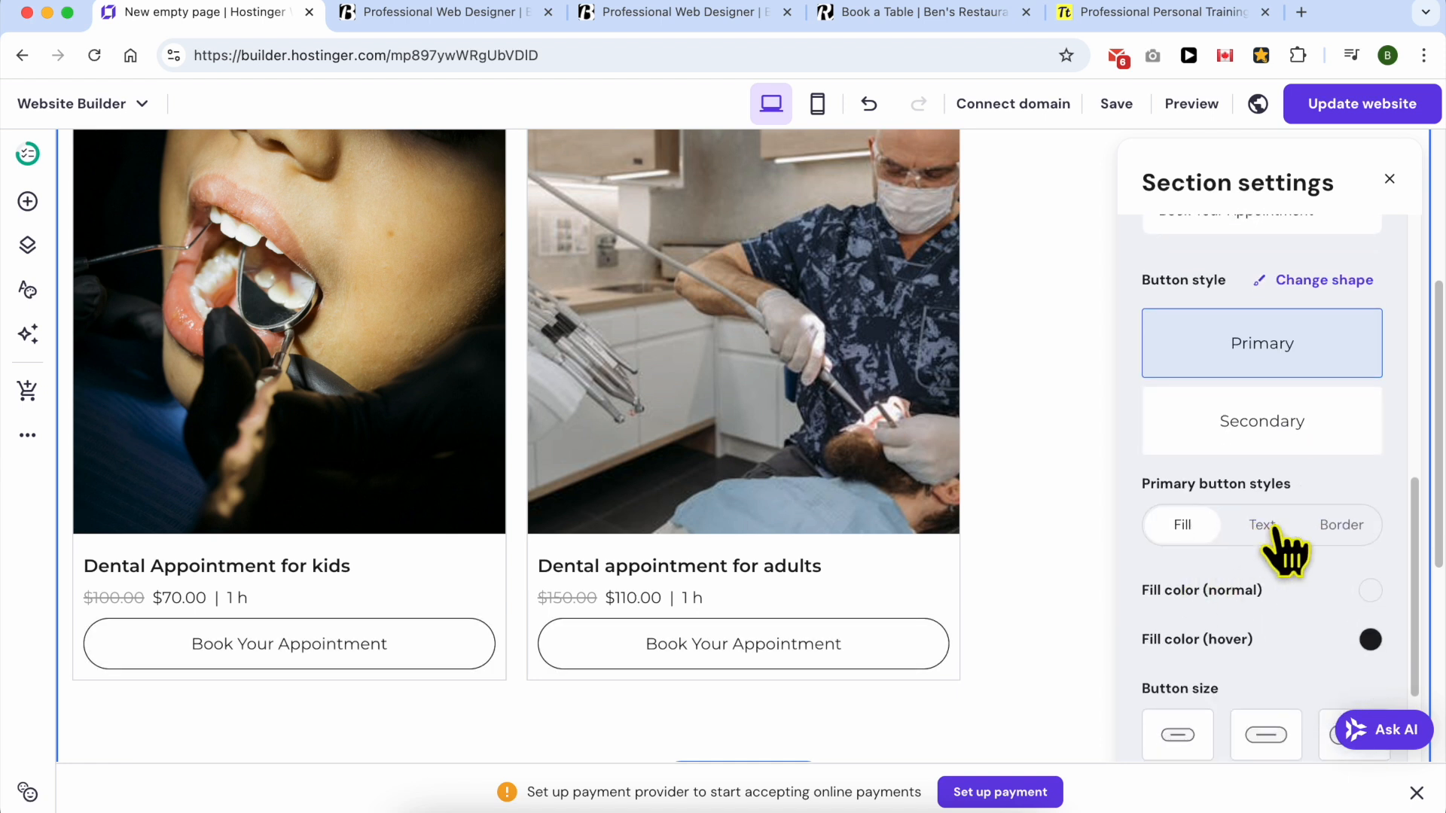
pyautogui.scroll(-3, 1278, 520)
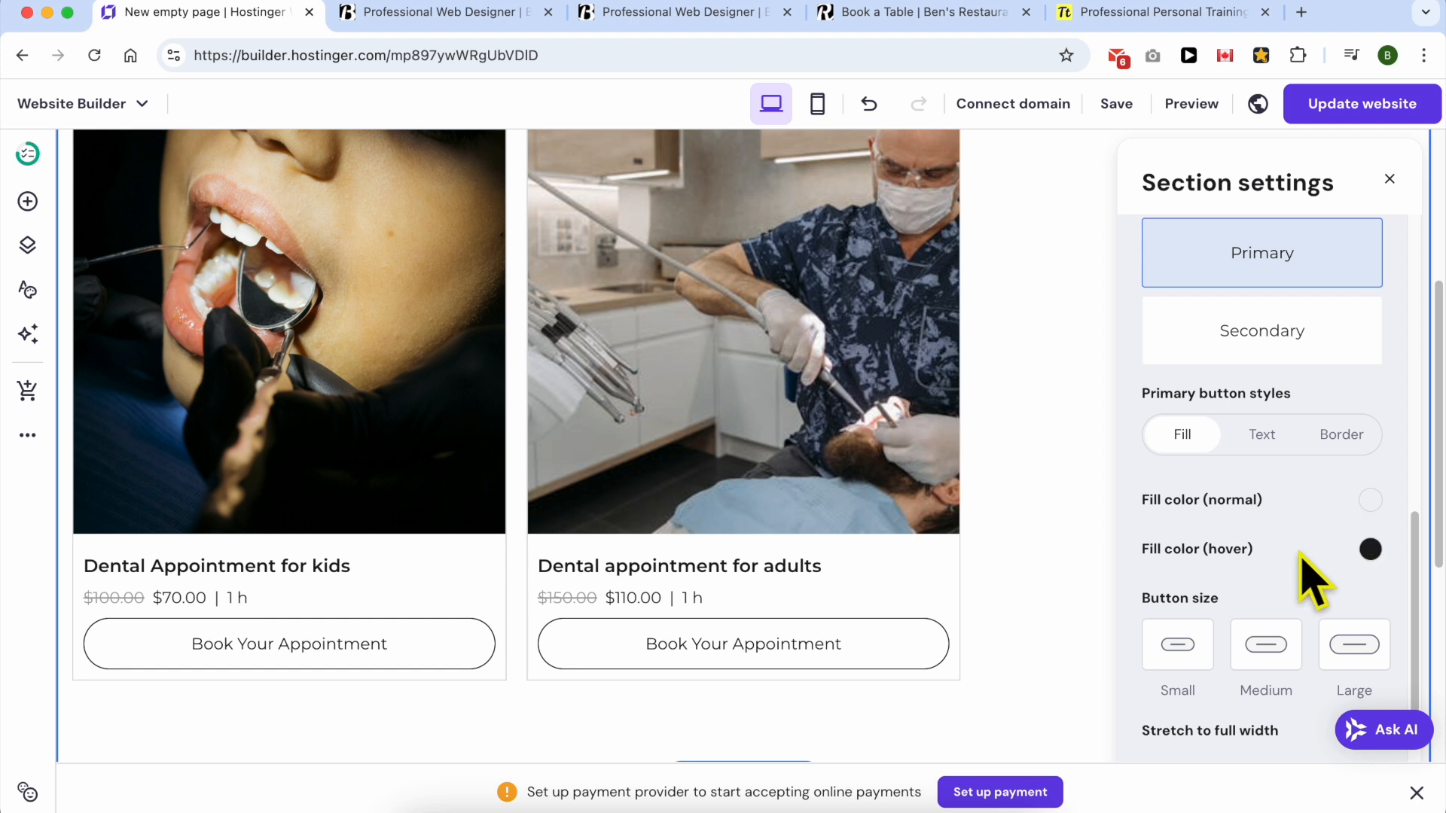
pyautogui.click(1366, 654)
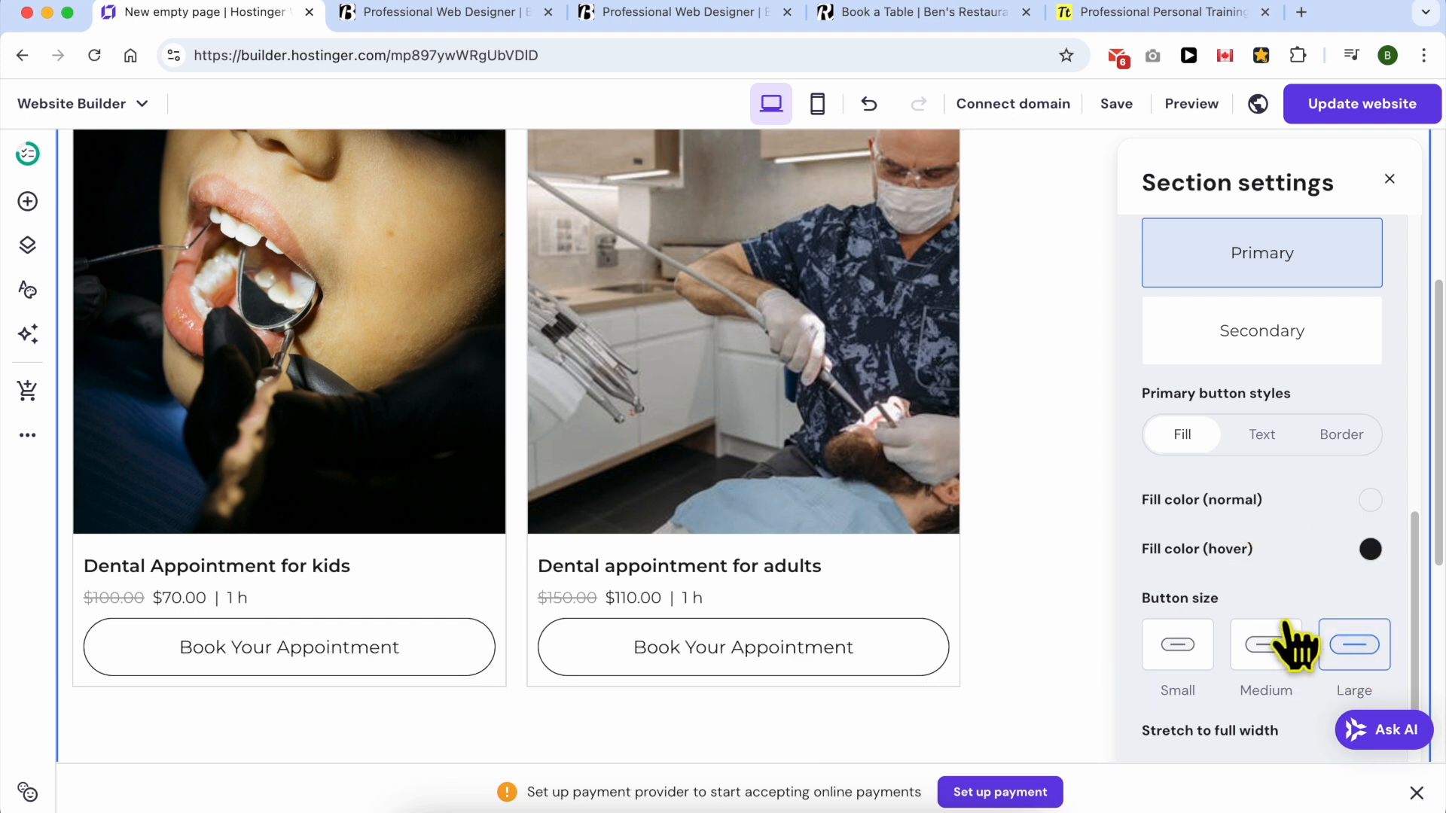
# Look through the text, border and fill options of the primary button style, keeping the Large size.
pyautogui.click(1259, 437)
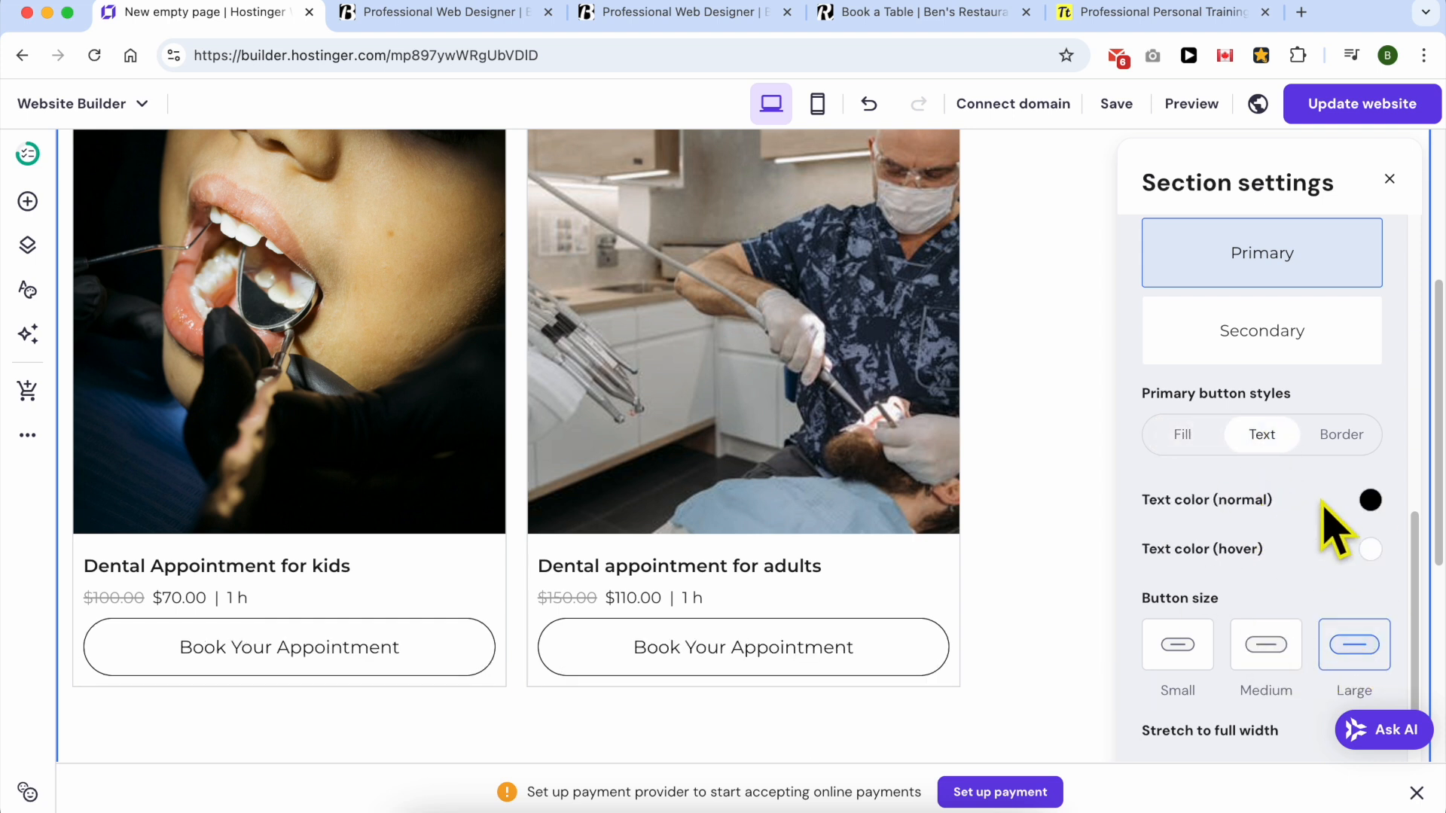
pyautogui.click(1344, 444)
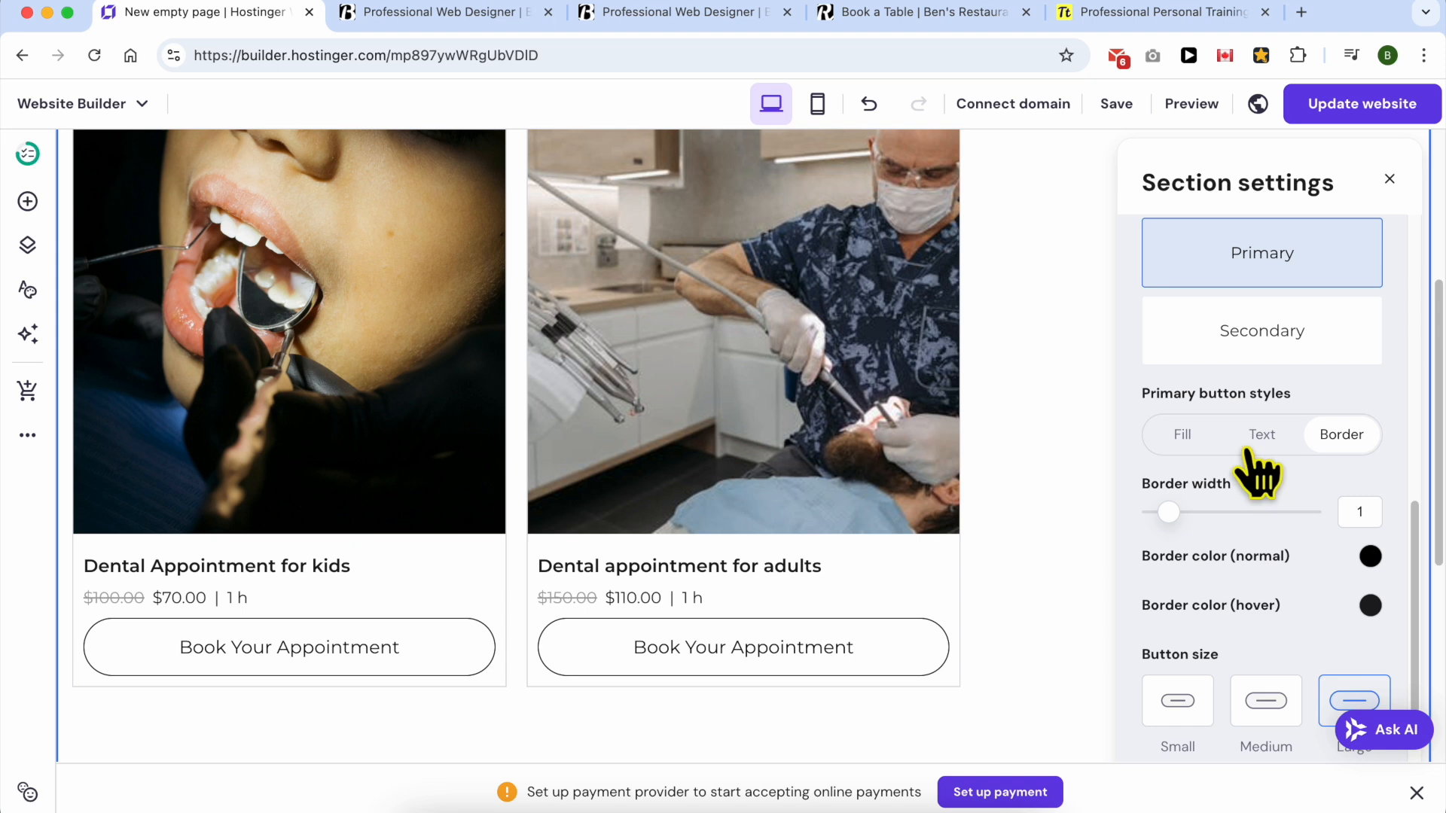
pyautogui.click(1188, 438)
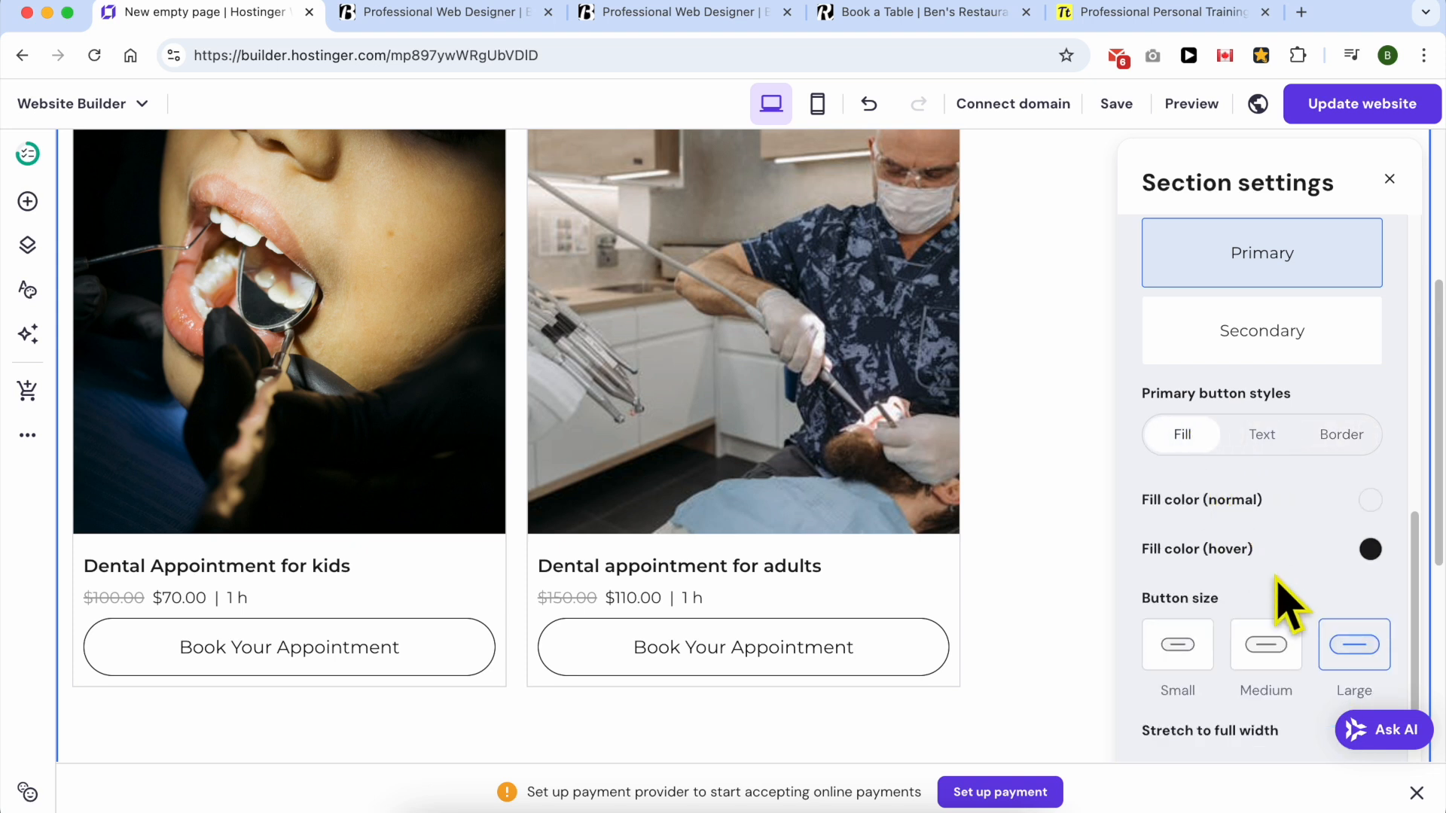
pyautogui.click(1351, 664)
# Try the booking buttons without stretching them to full width, and restore the full-width setting.
pyautogui.scroll(-3, 1368, 661)
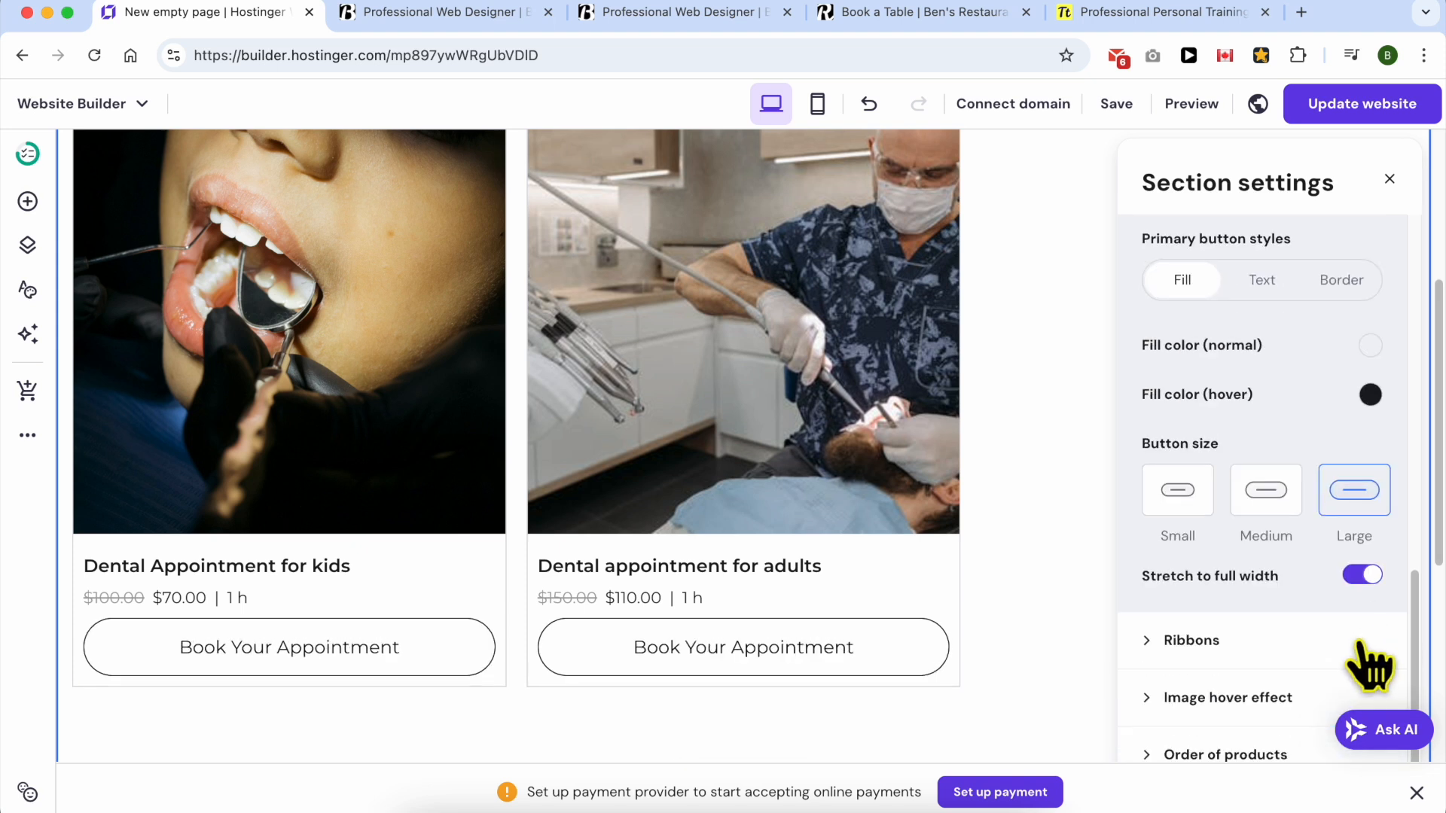
pyautogui.click(1364, 527)
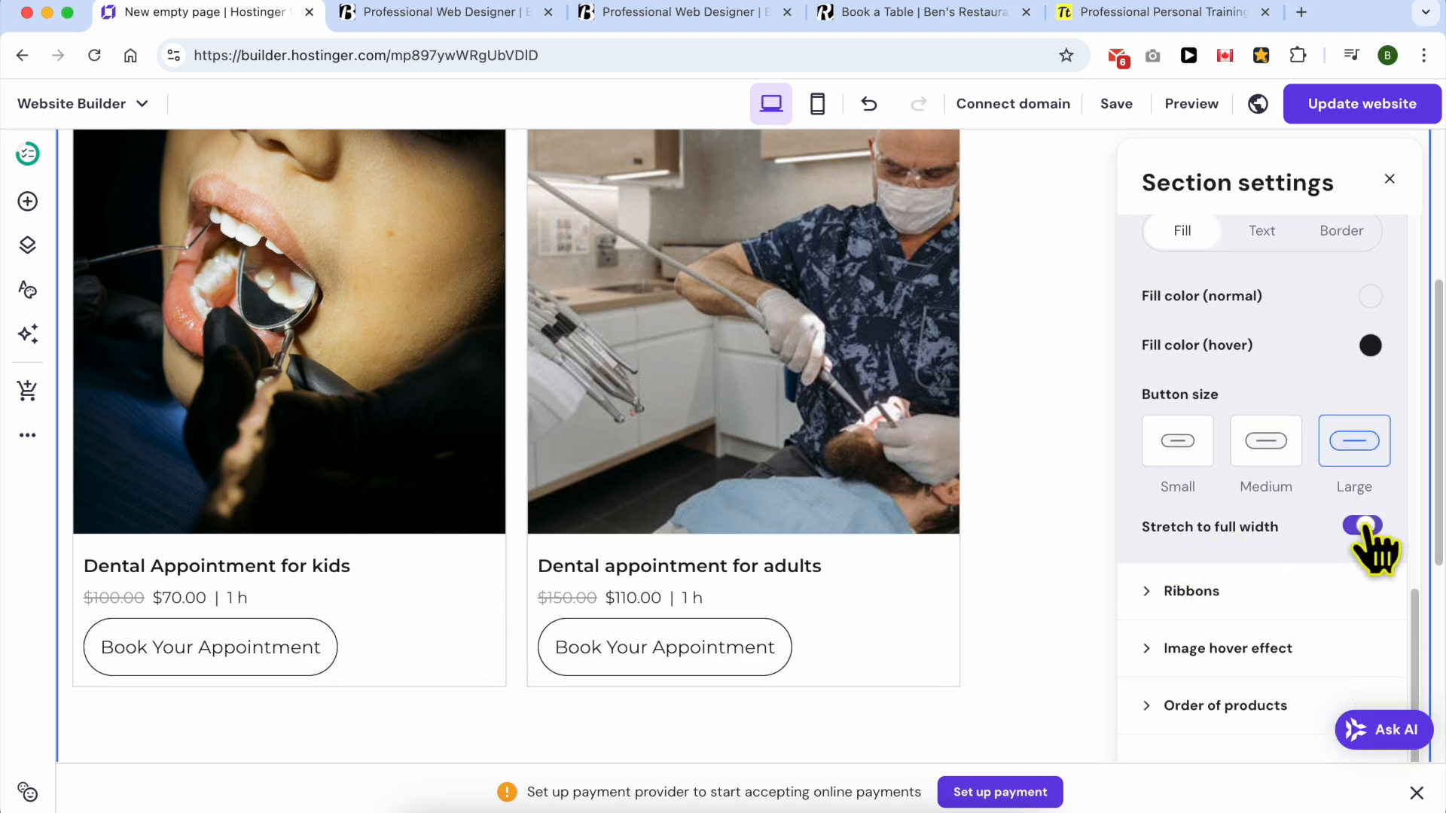
pyautogui.click(1363, 527)
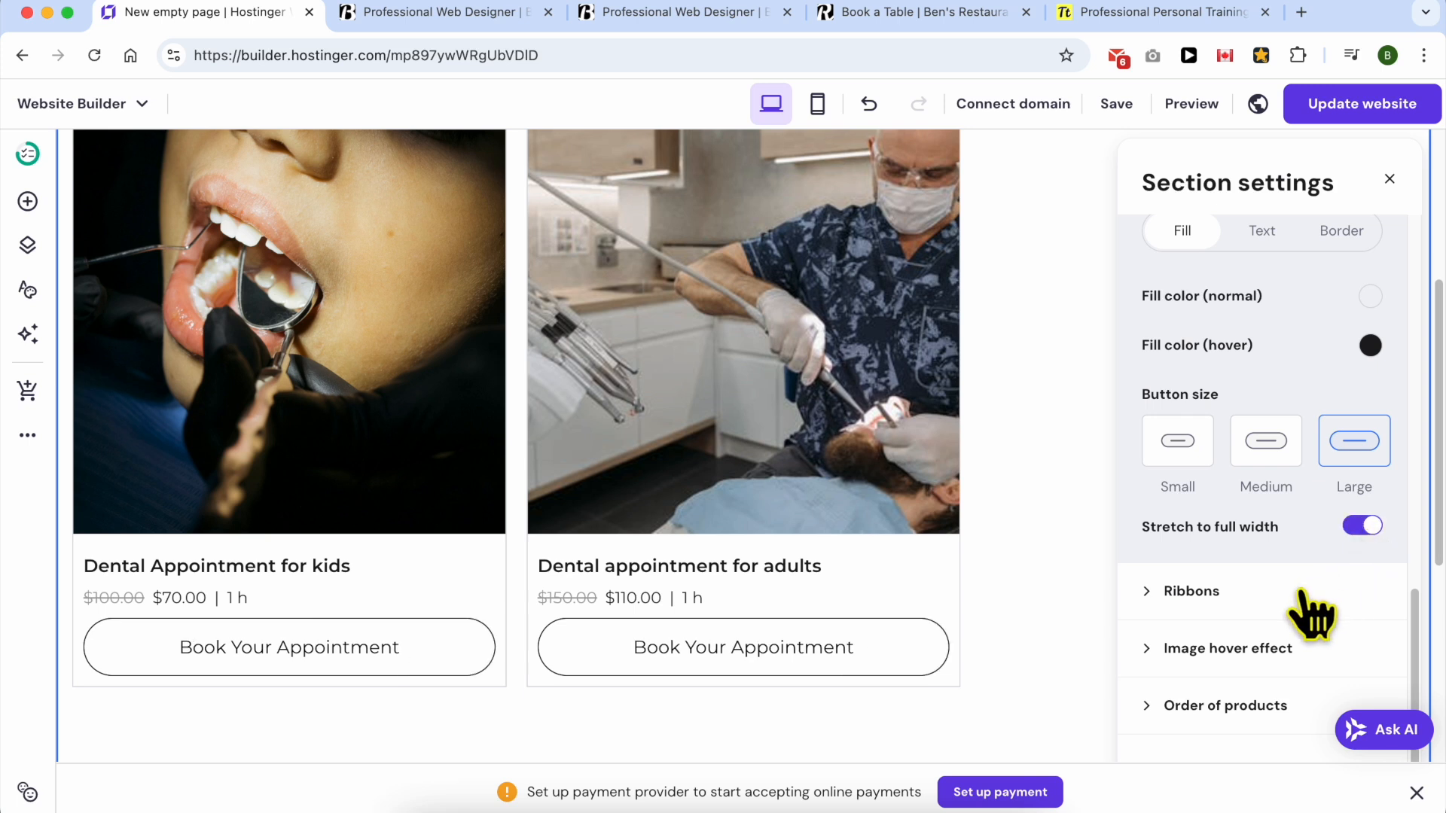
# Examine the ribbon color settings and the ribbon on the kids dental appointment image.
pyautogui.click(1272, 592)
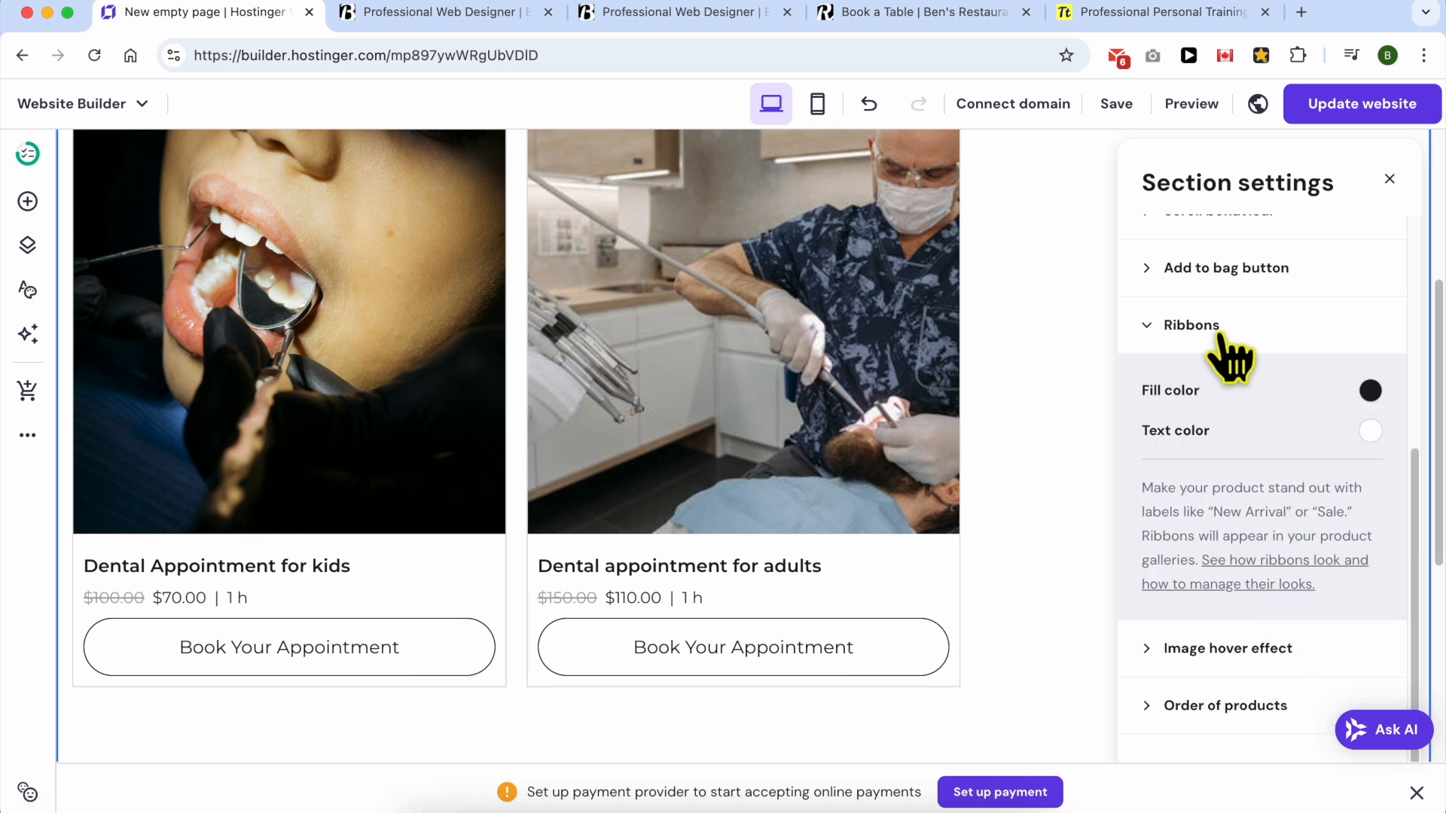
pyautogui.scroll(1, 856, 487)
pyautogui.scroll(3, 866, 511)
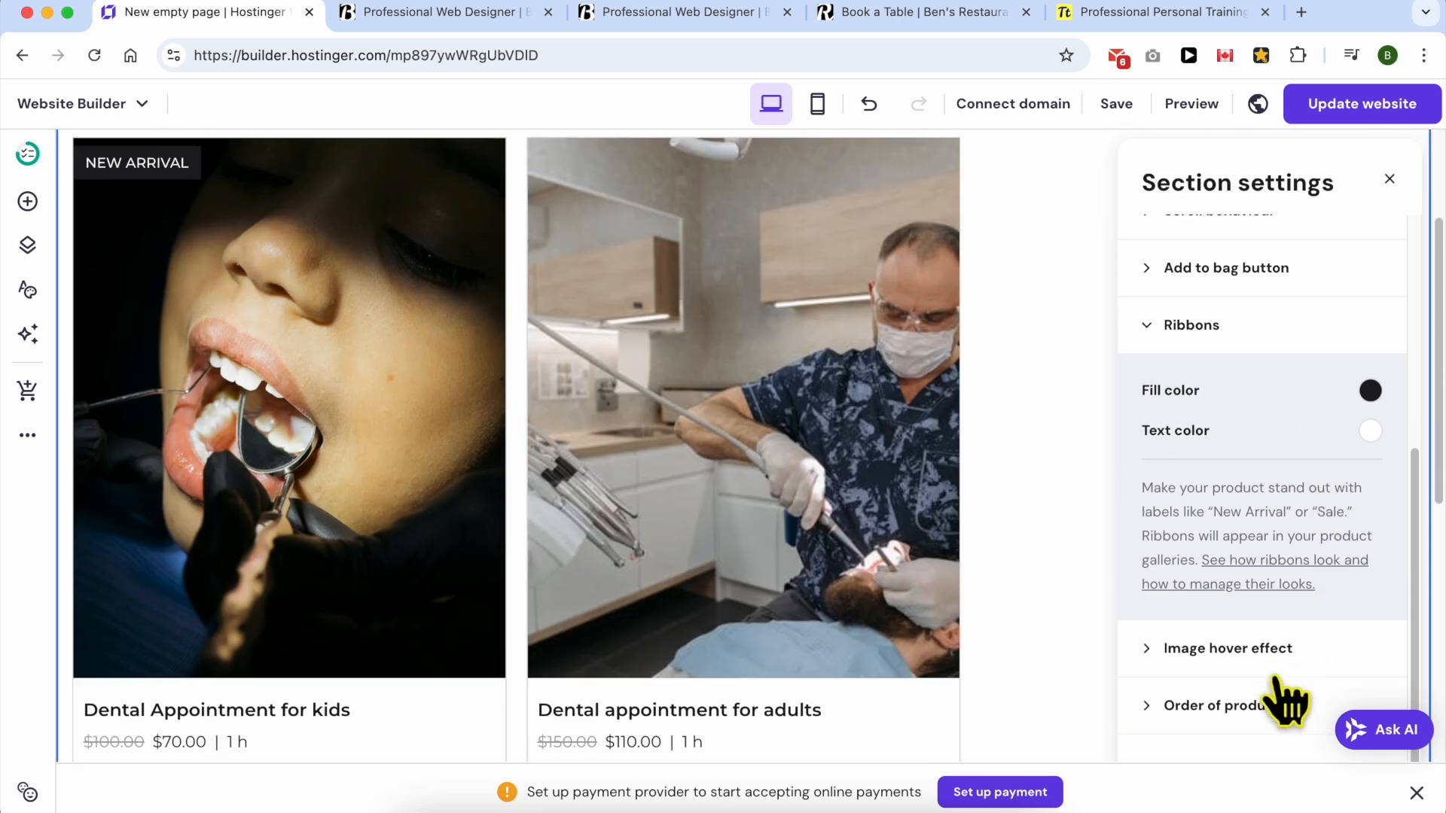
# Try the Zoom and Swap image hover effects on the appointment images, and return to No effect.
pyautogui.click(1313, 649)
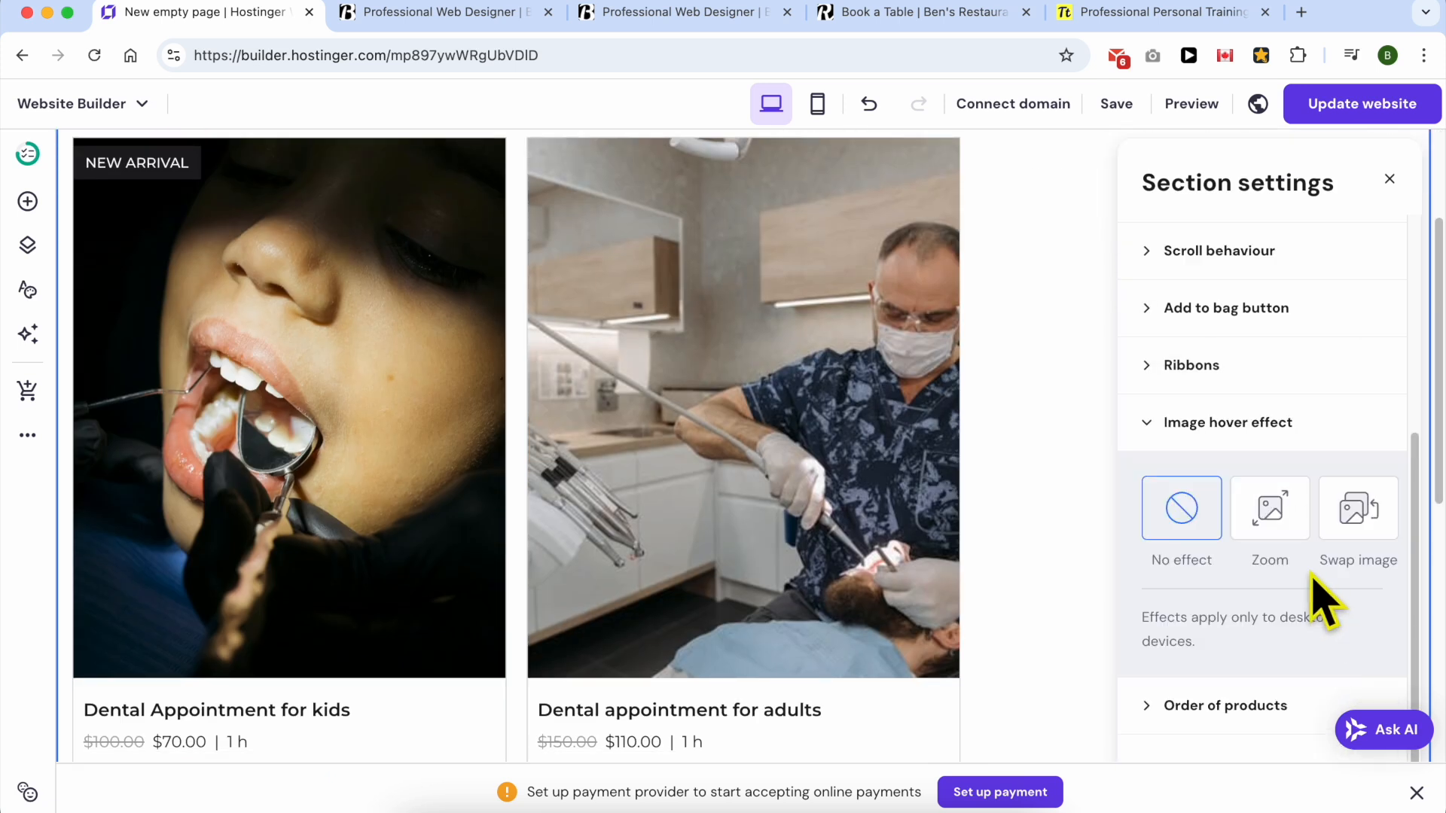
pyautogui.click(1273, 527)
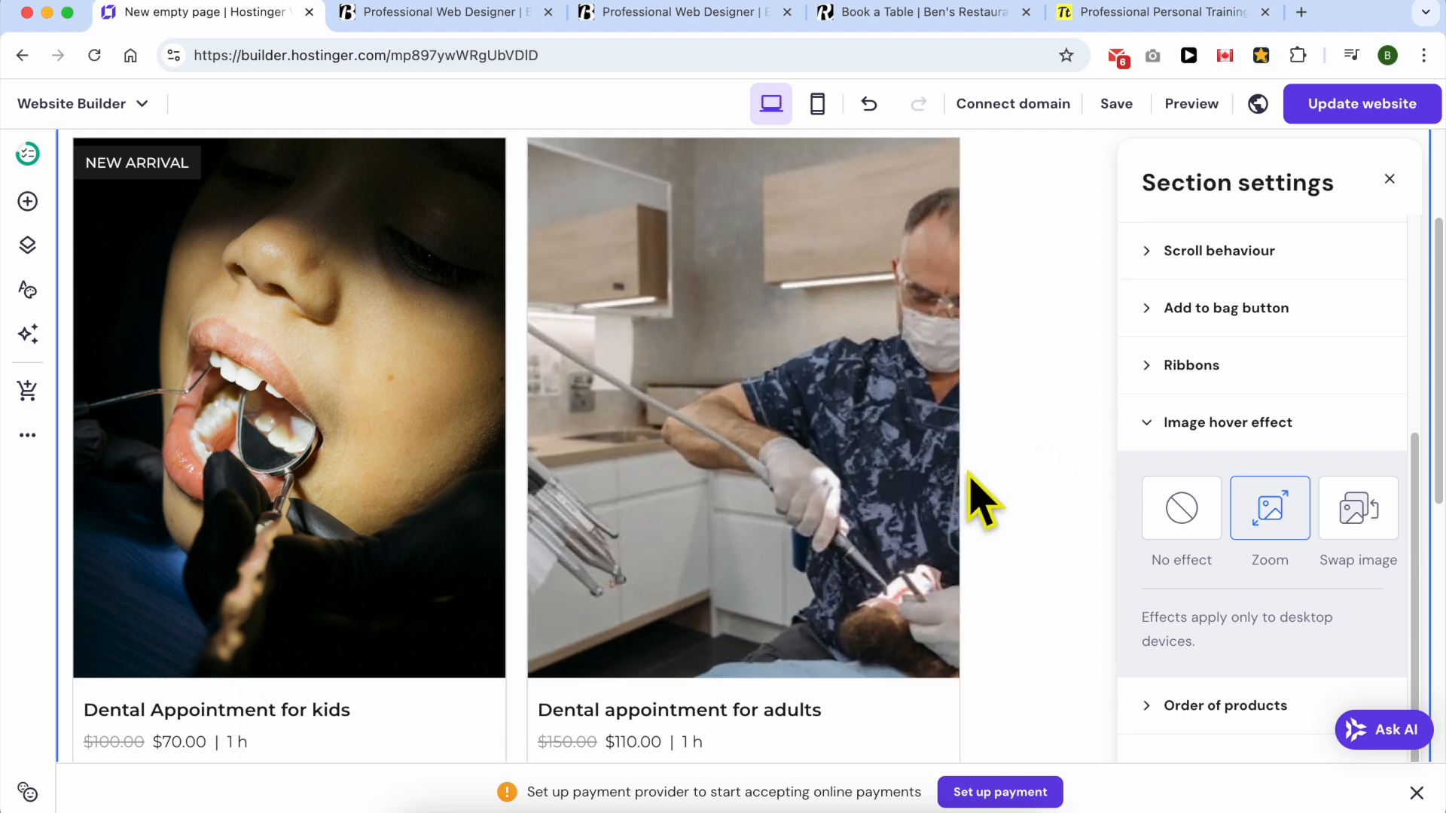
pyautogui.click(1358, 512)
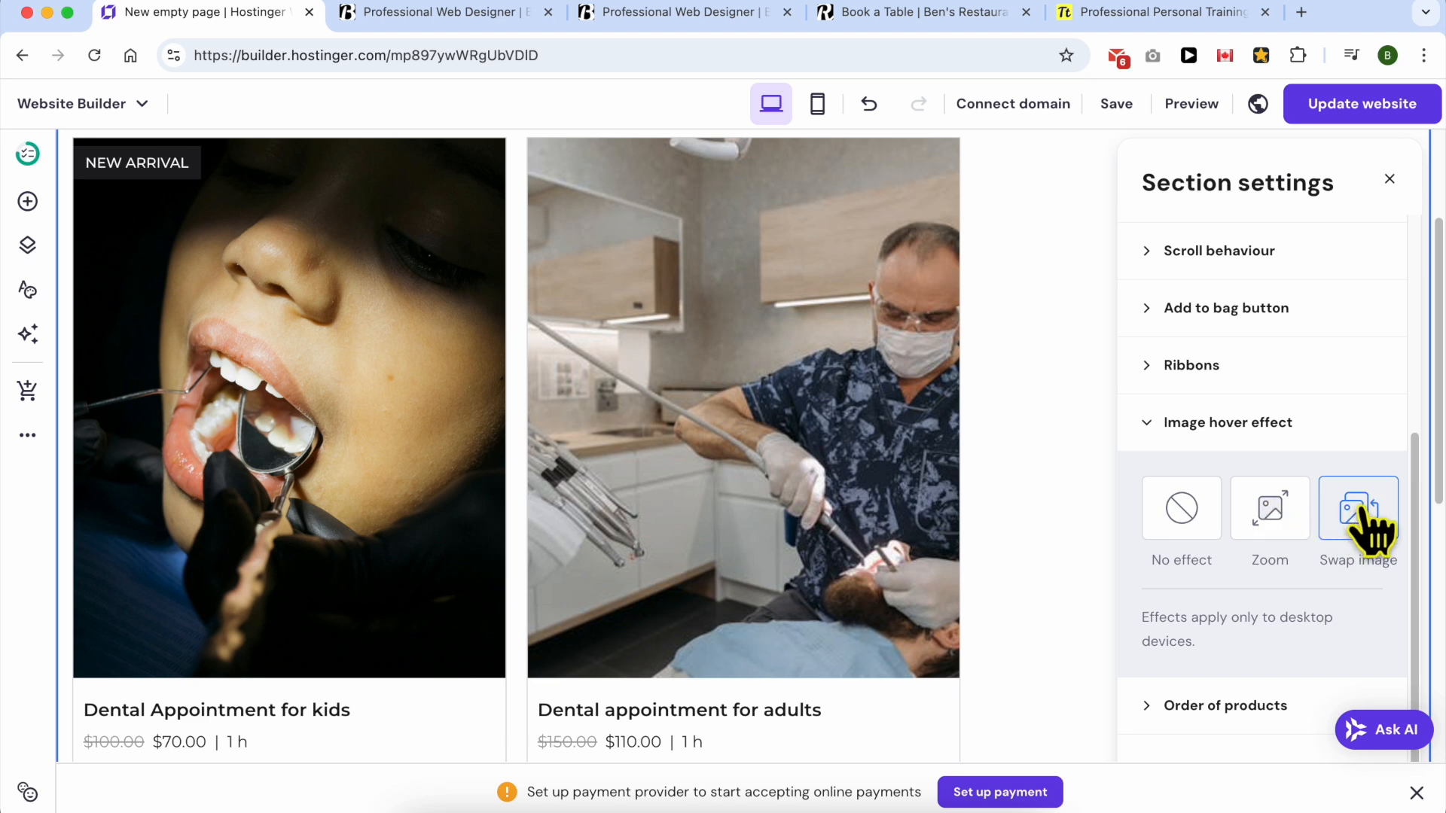
pyautogui.click(1189, 528)
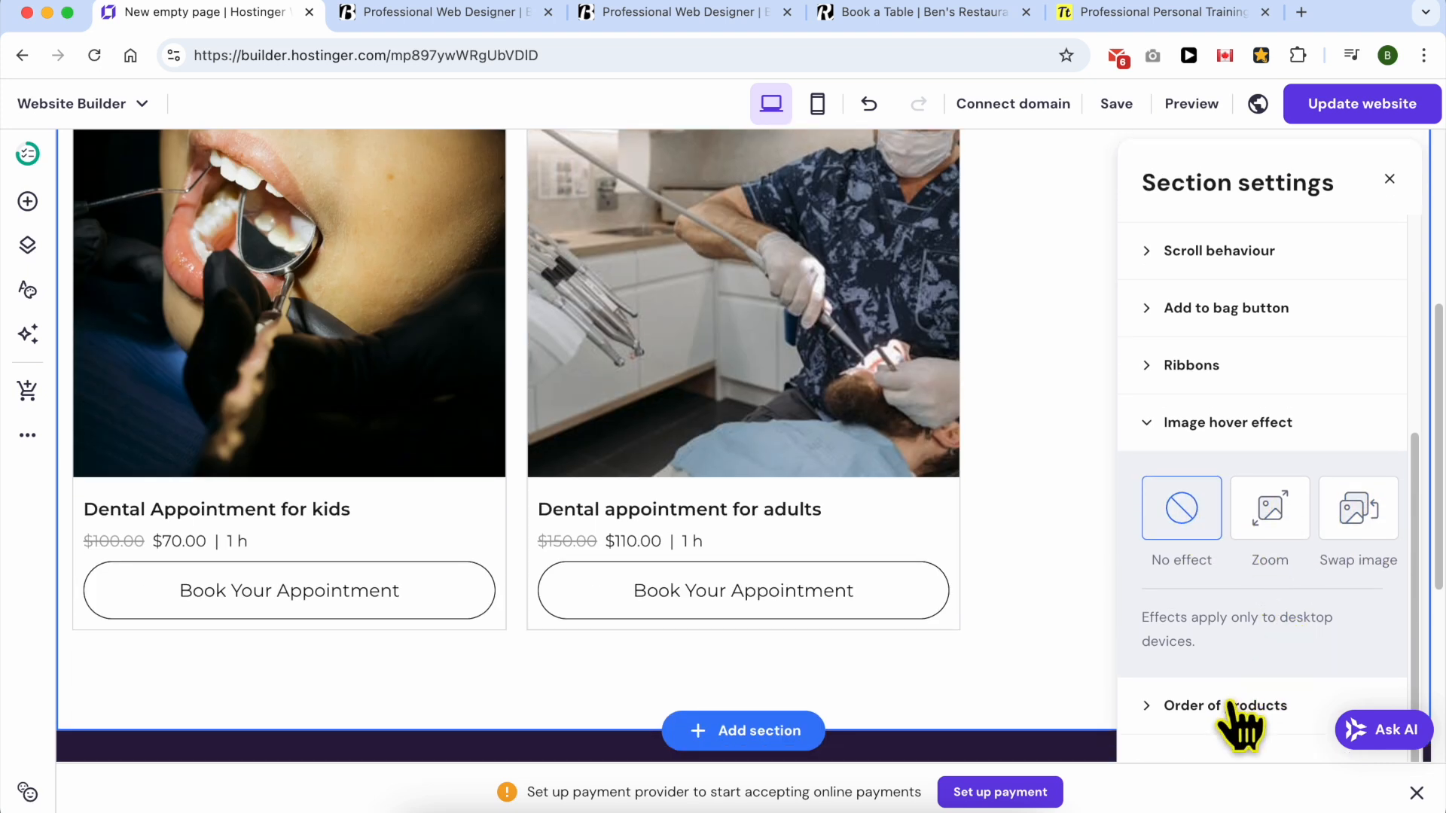
# Check the order of products setting and close the section settings.
pyautogui.click(1241, 702)
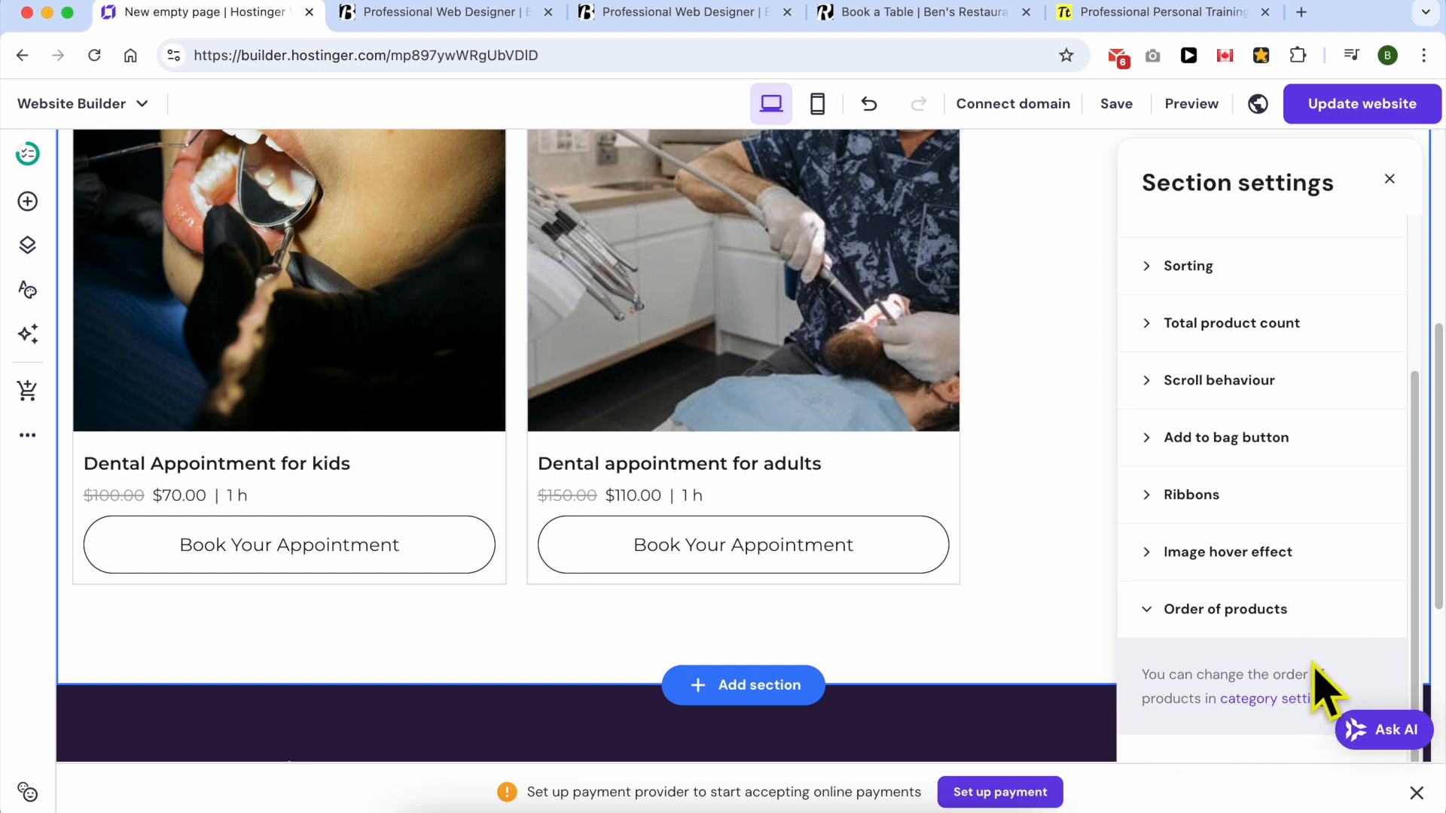
pyautogui.click(1389, 178)
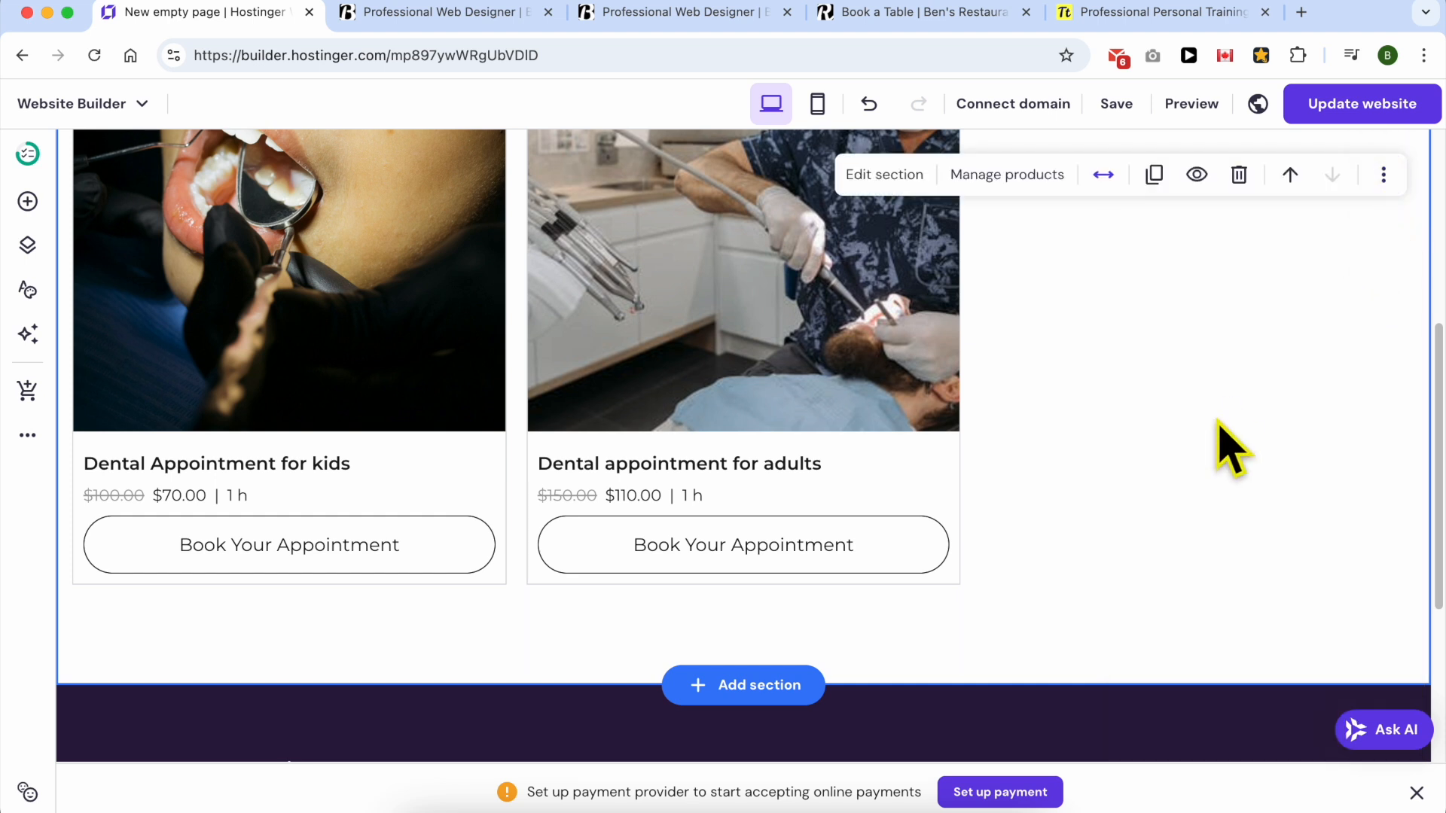
# Publish the website with the appointment page changes.
pyautogui.scroll(8, 1216, 452)
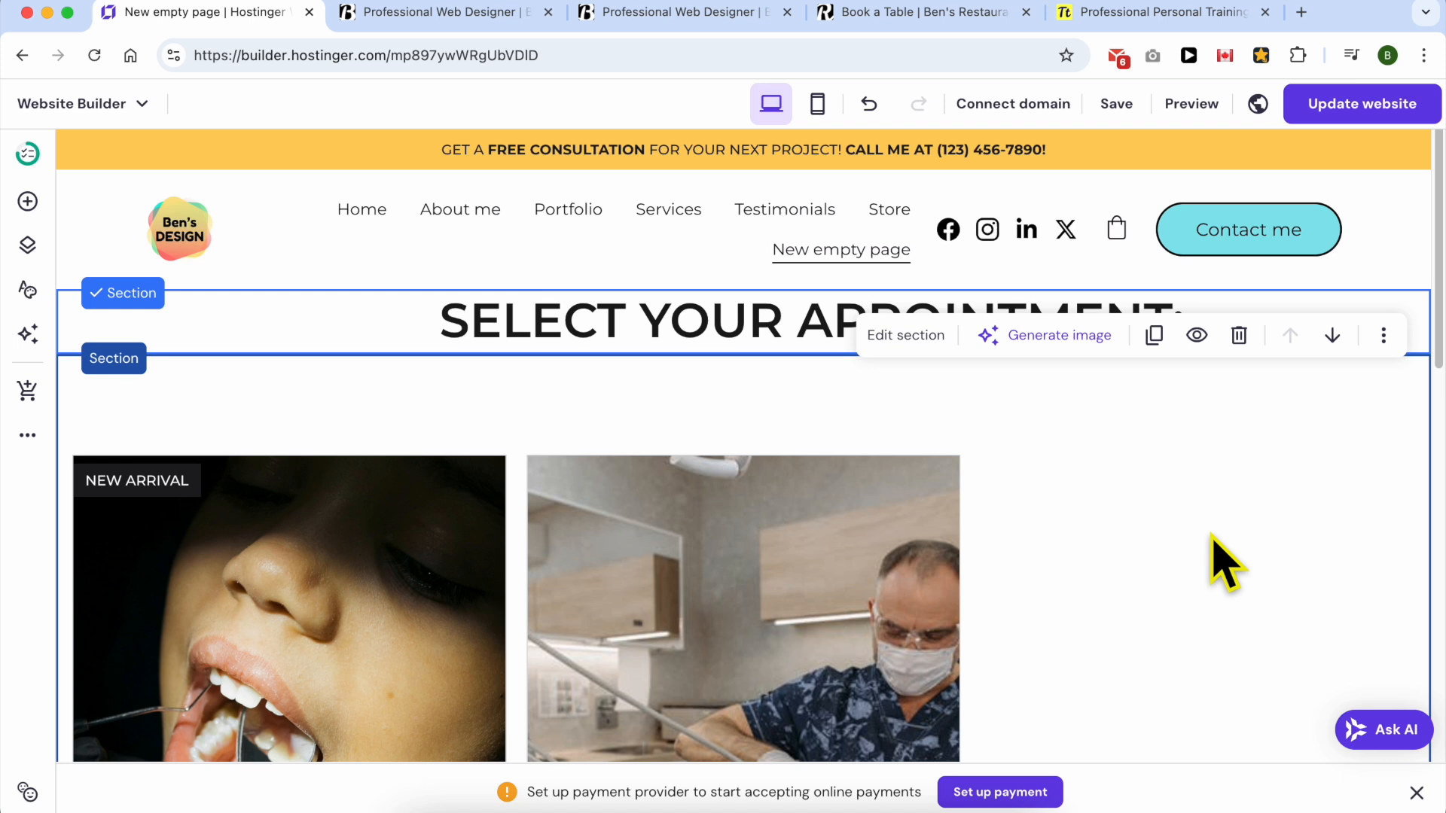
pyautogui.click(1227, 549)
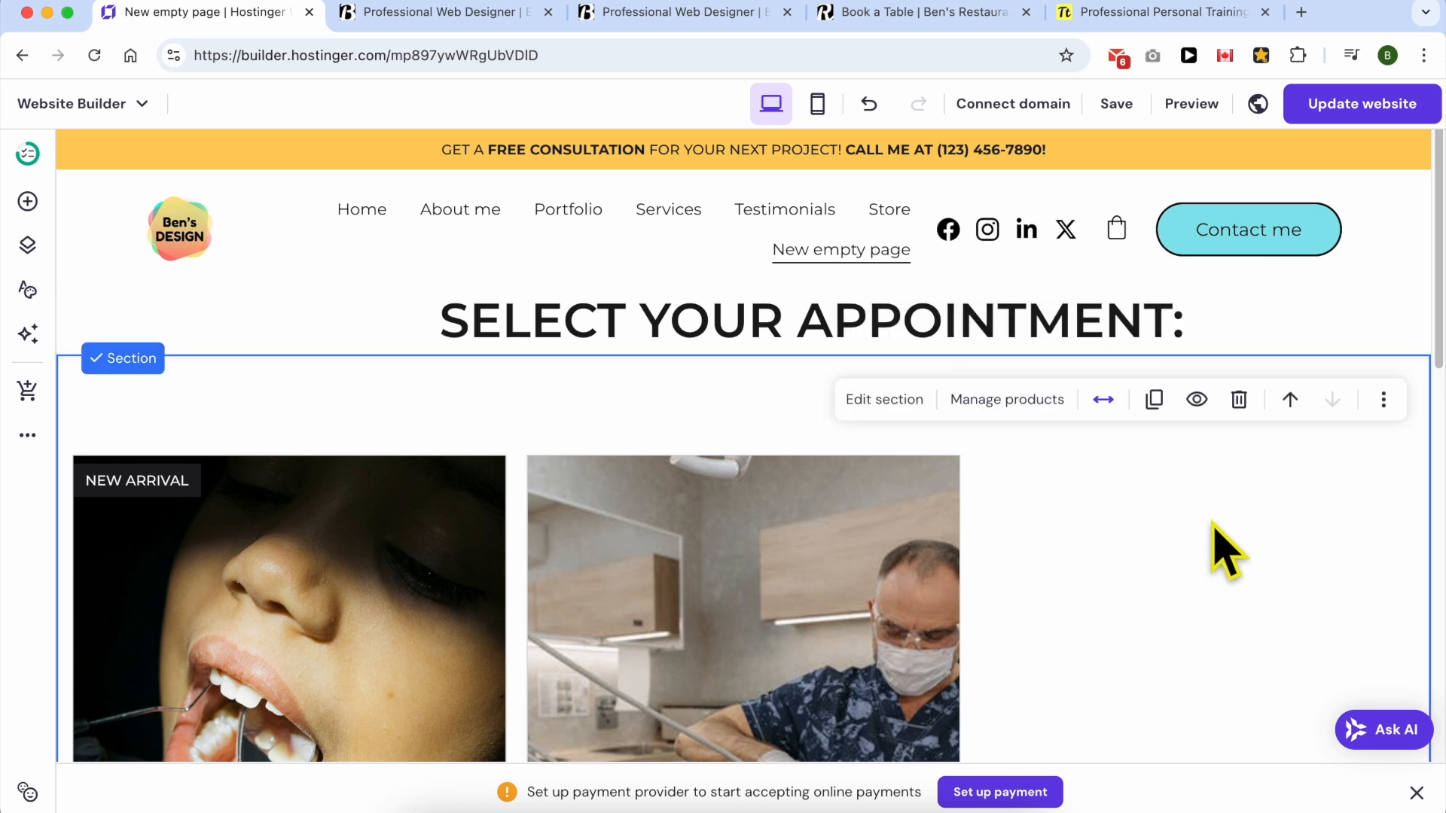
pyautogui.click(1348, 110)
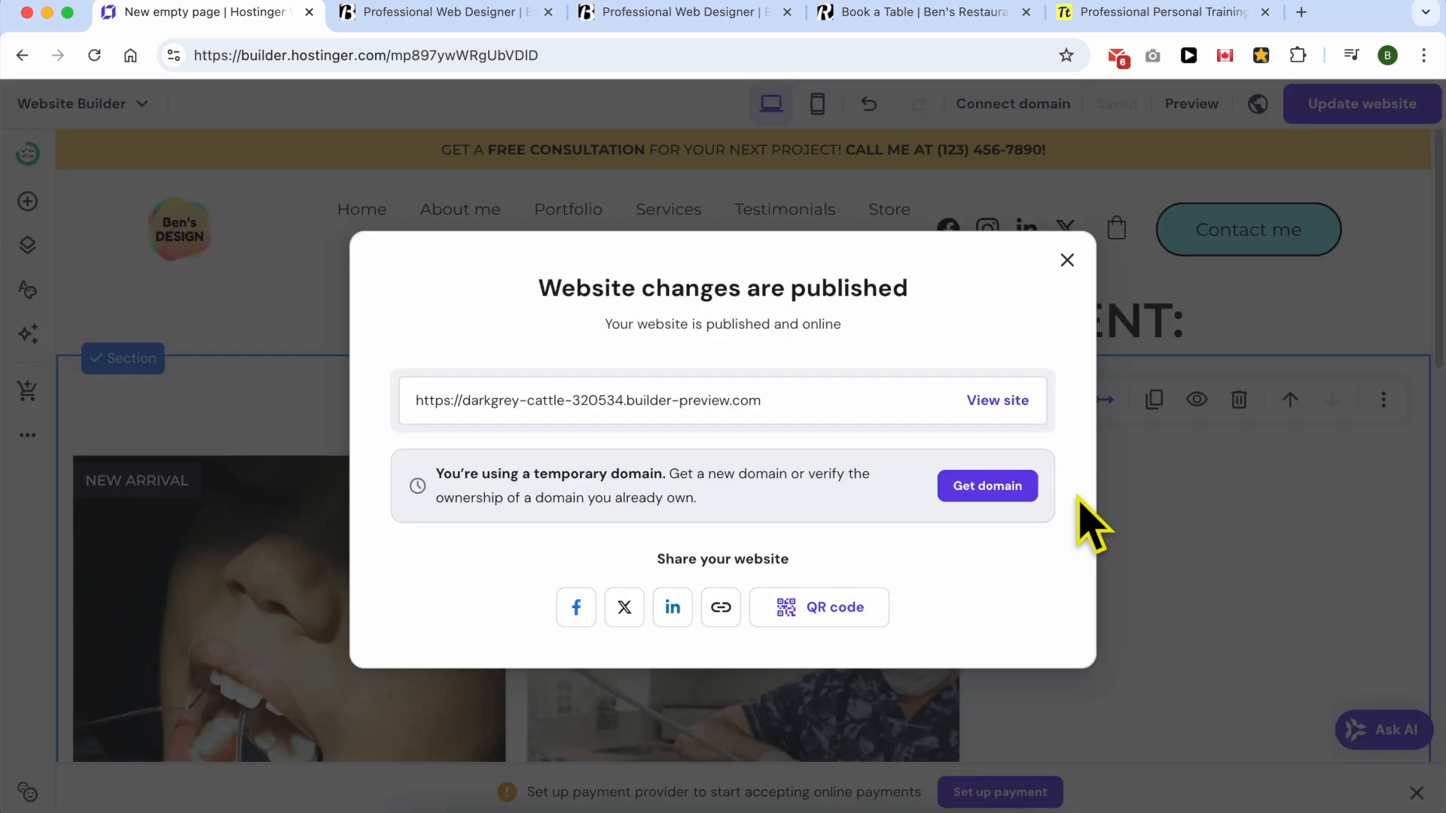
# View the live site's "New empty page" and examine its heading and the two dental appointment listings.
pyautogui.click(989, 410)
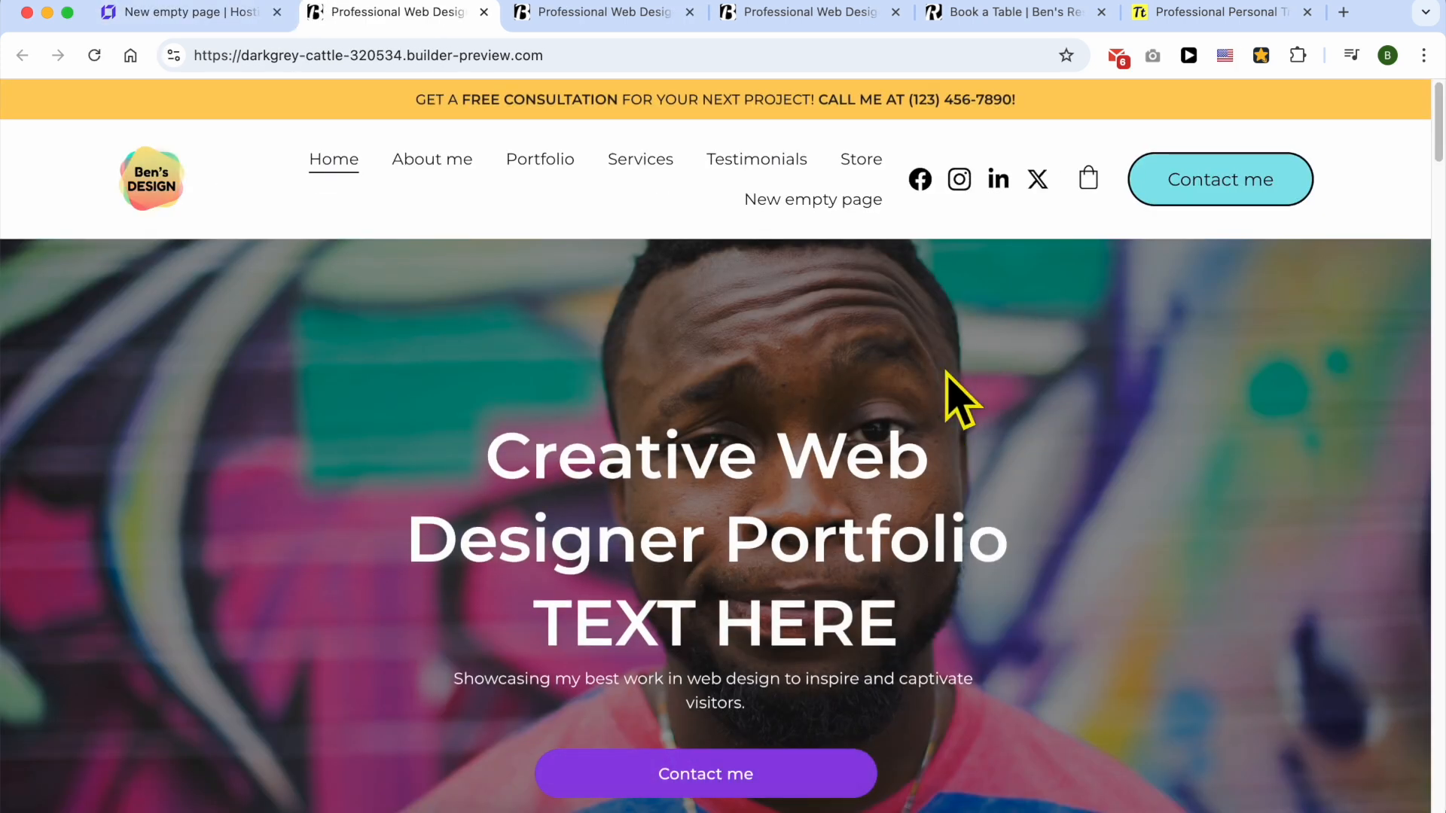
pyautogui.click(783, 200)
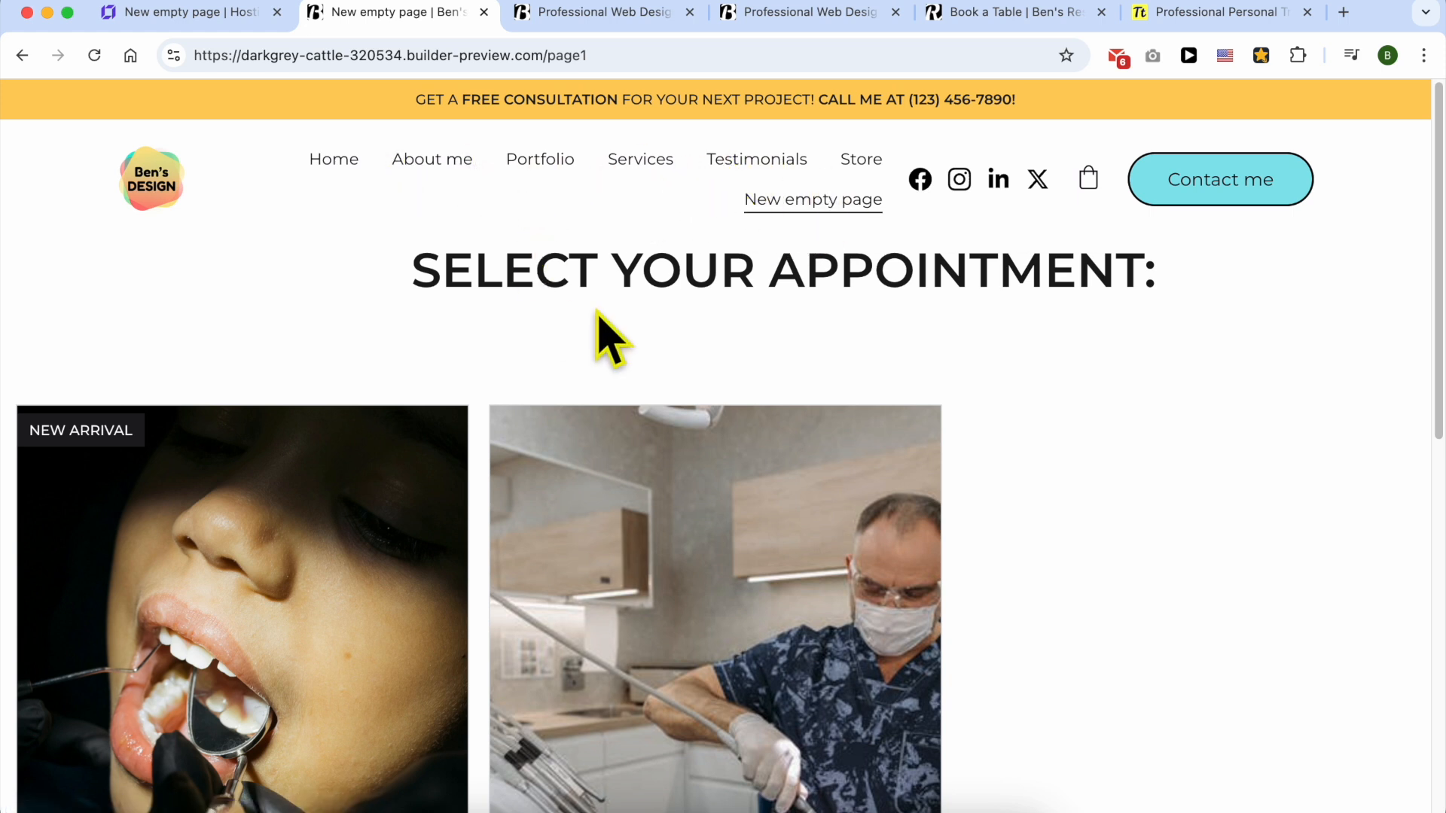
pyautogui.tripleClick(430, 279)
pyautogui.moveTo(1187, 307); pyautogui.dragTo(349, 323)
pyautogui.moveTo(556, 273); pyautogui.dragTo(1063, 272)
pyautogui.click(301, 366)
pyautogui.scroll(-8, 258, 426)
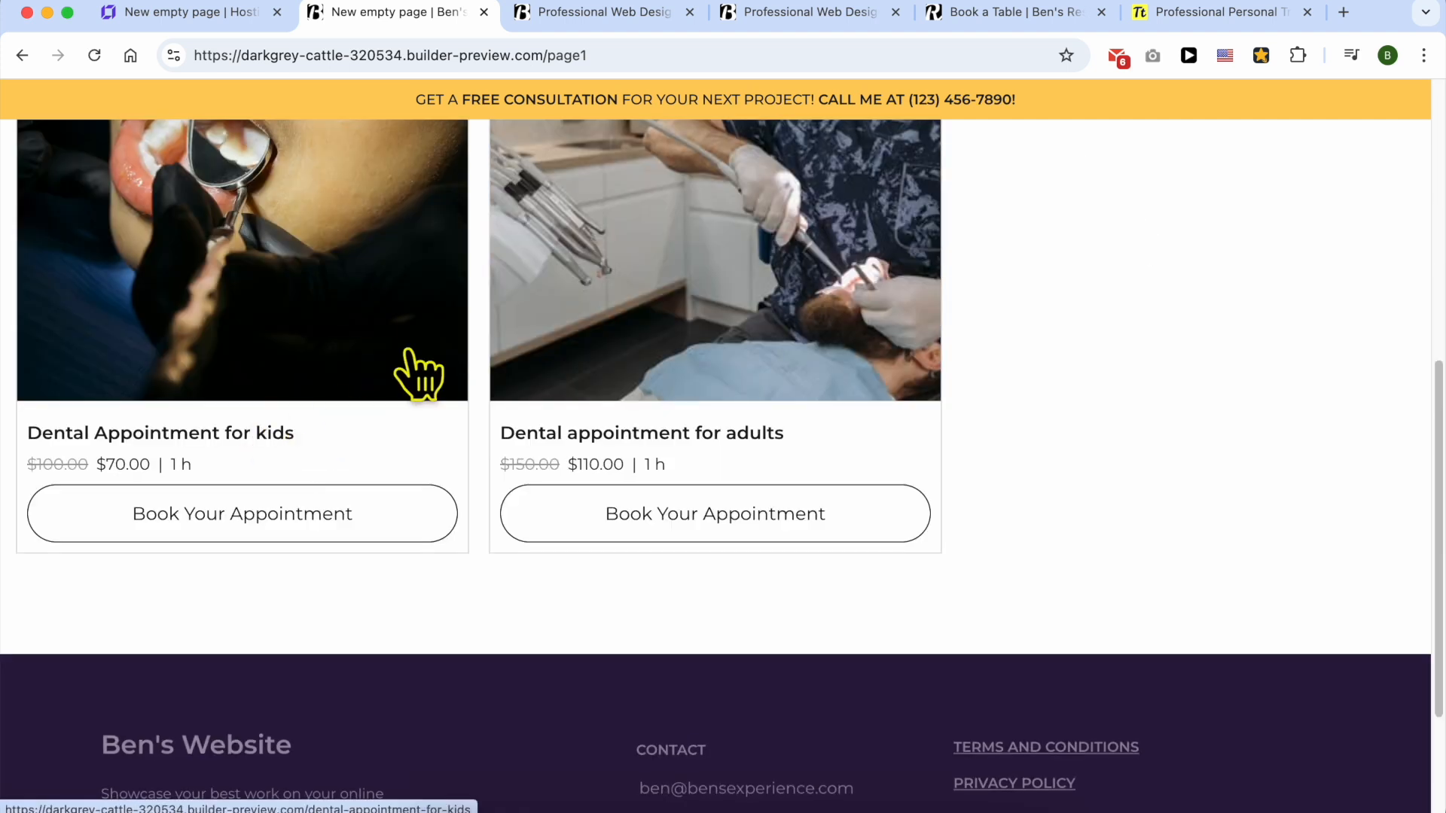
pyautogui.scroll(3, 355, 414)
pyautogui.scroll(1, 351, 414)
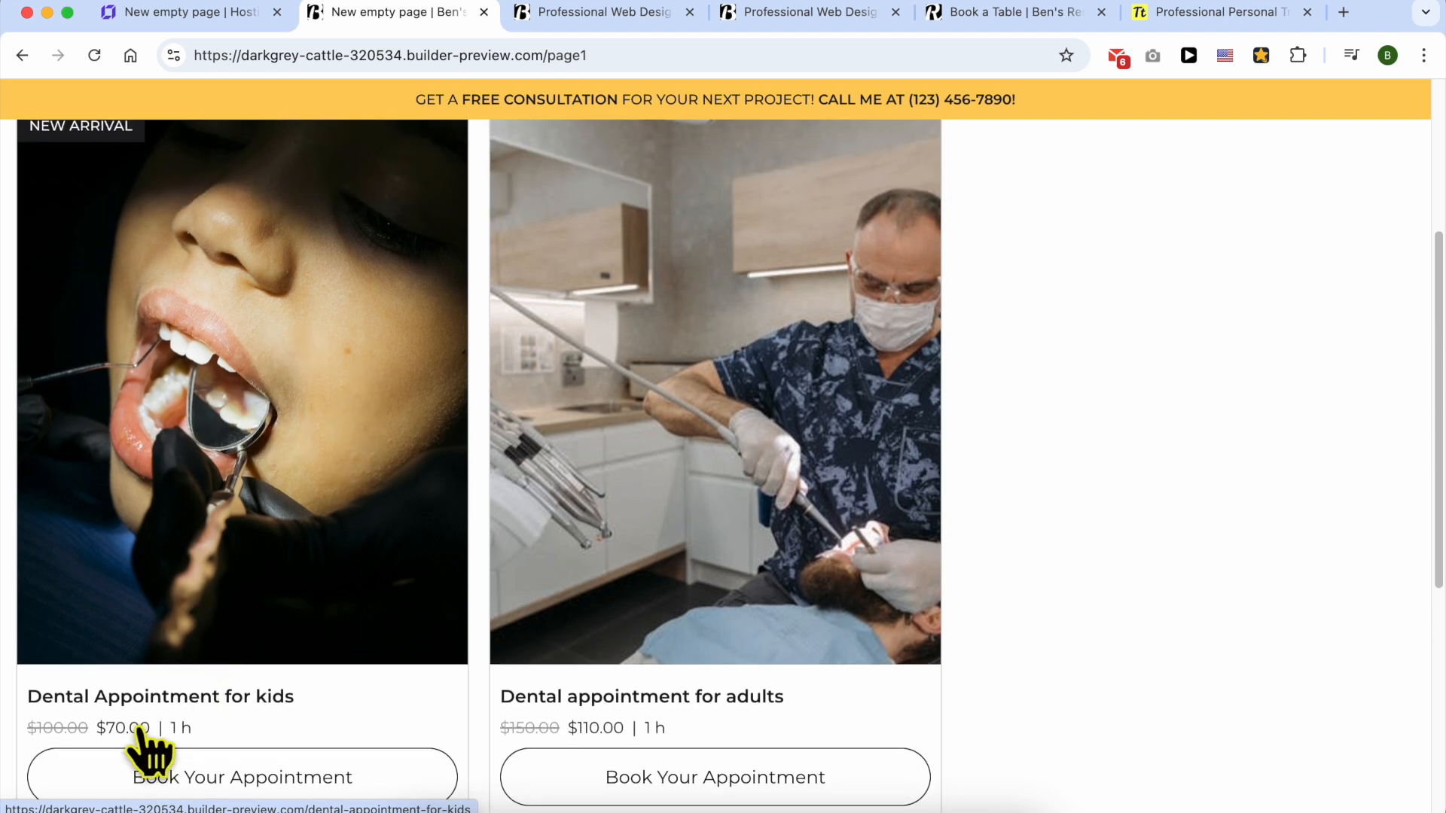
# Test booking the kids dental appointment with age 12 up to the date and time selection, and close it without booking.
pyautogui.click(181, 783)
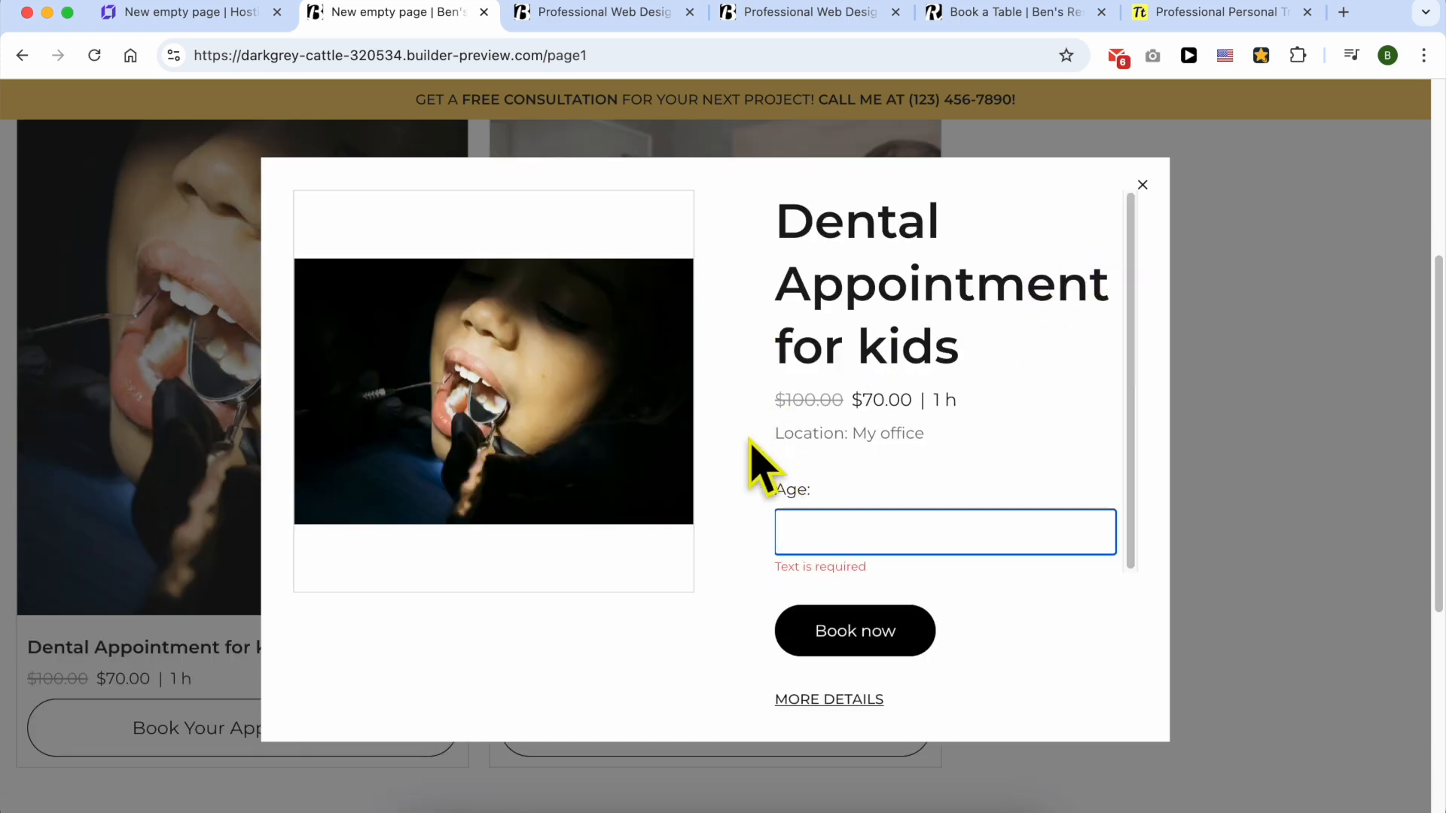
pyautogui.moveTo(810, 499); pyautogui.dragTo(787, 491)
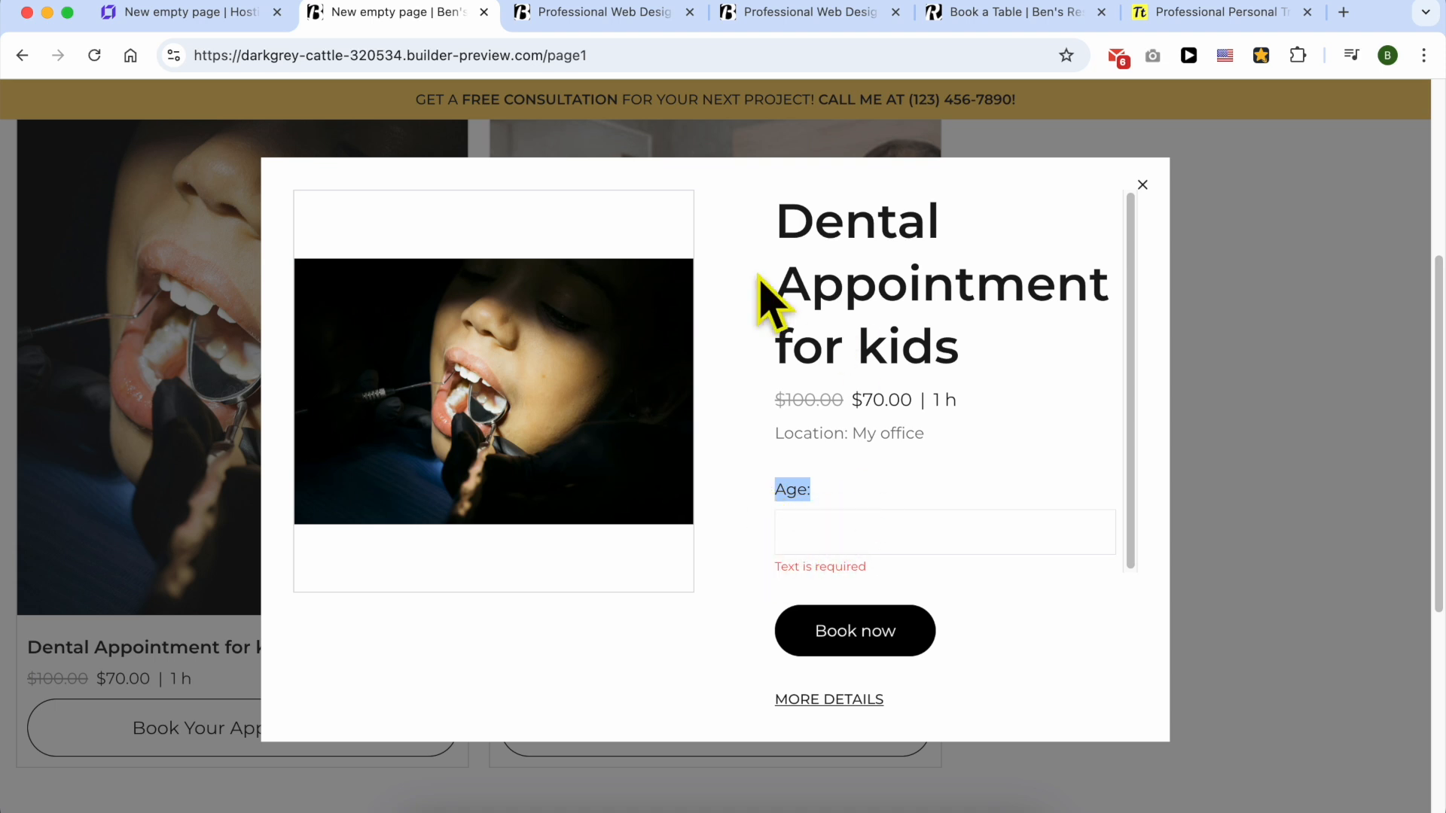
pyautogui.click(858, 527)
pyautogui.write('12')
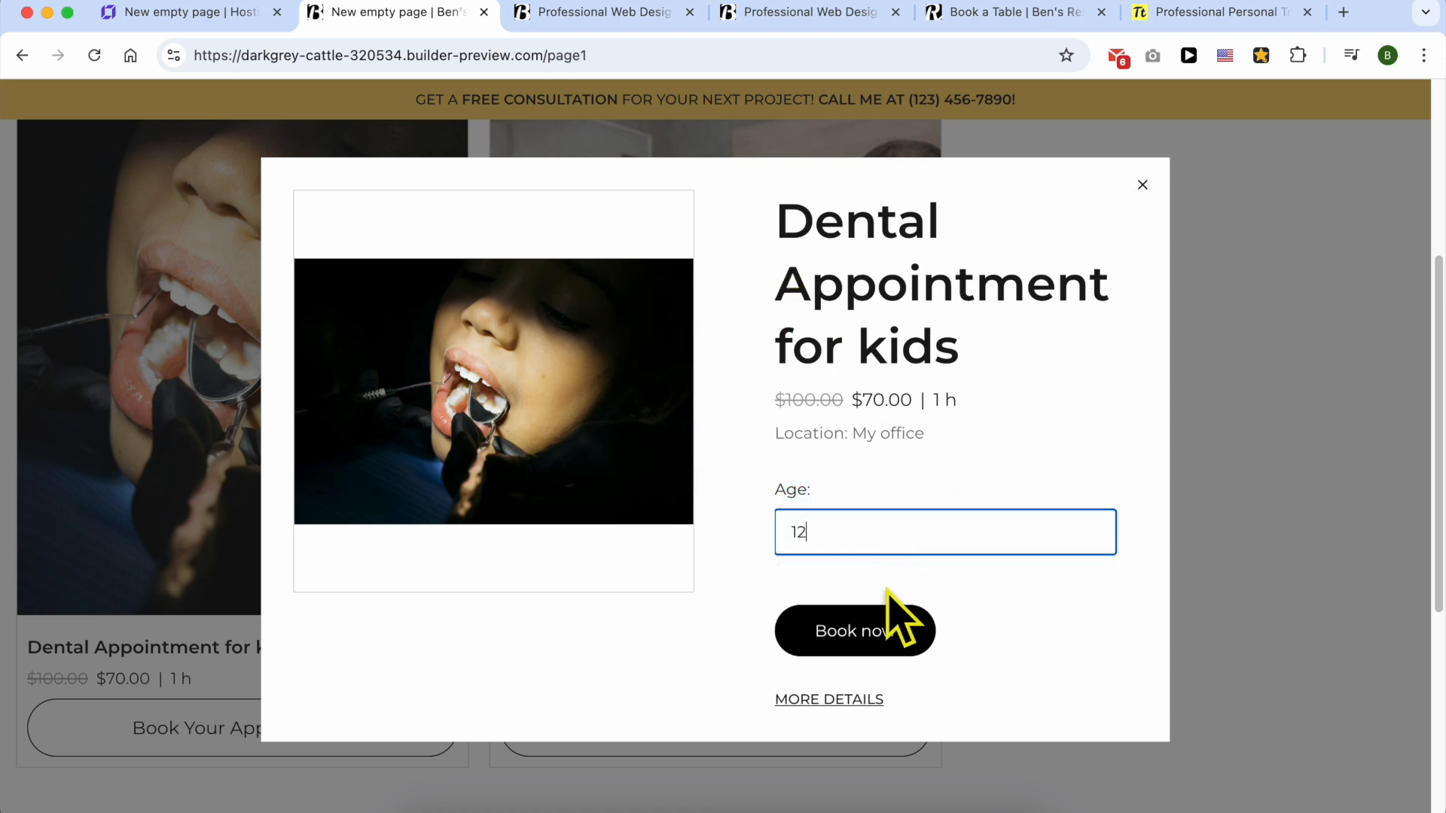
pyautogui.click(882, 630)
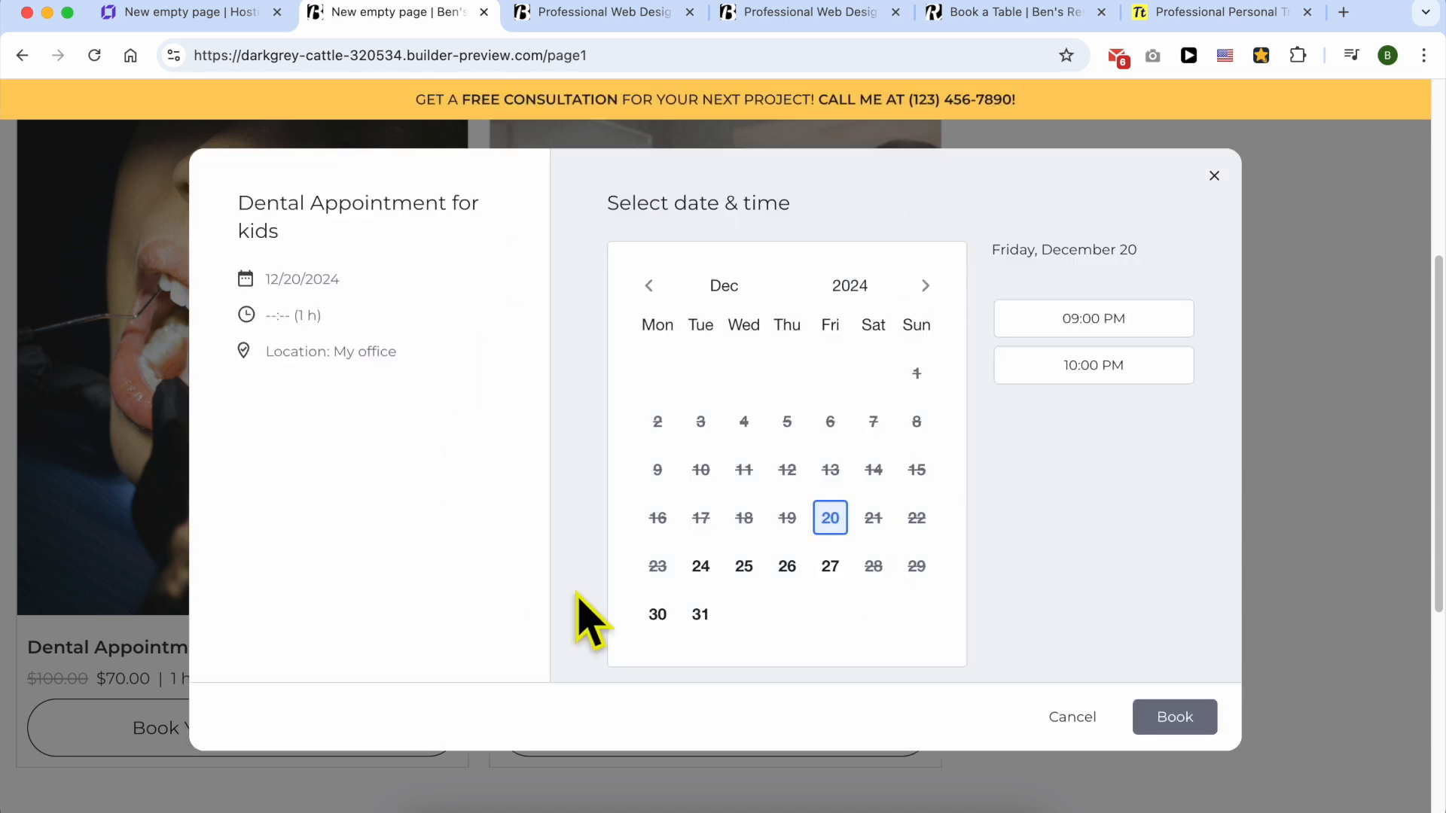
pyautogui.click(1209, 179)
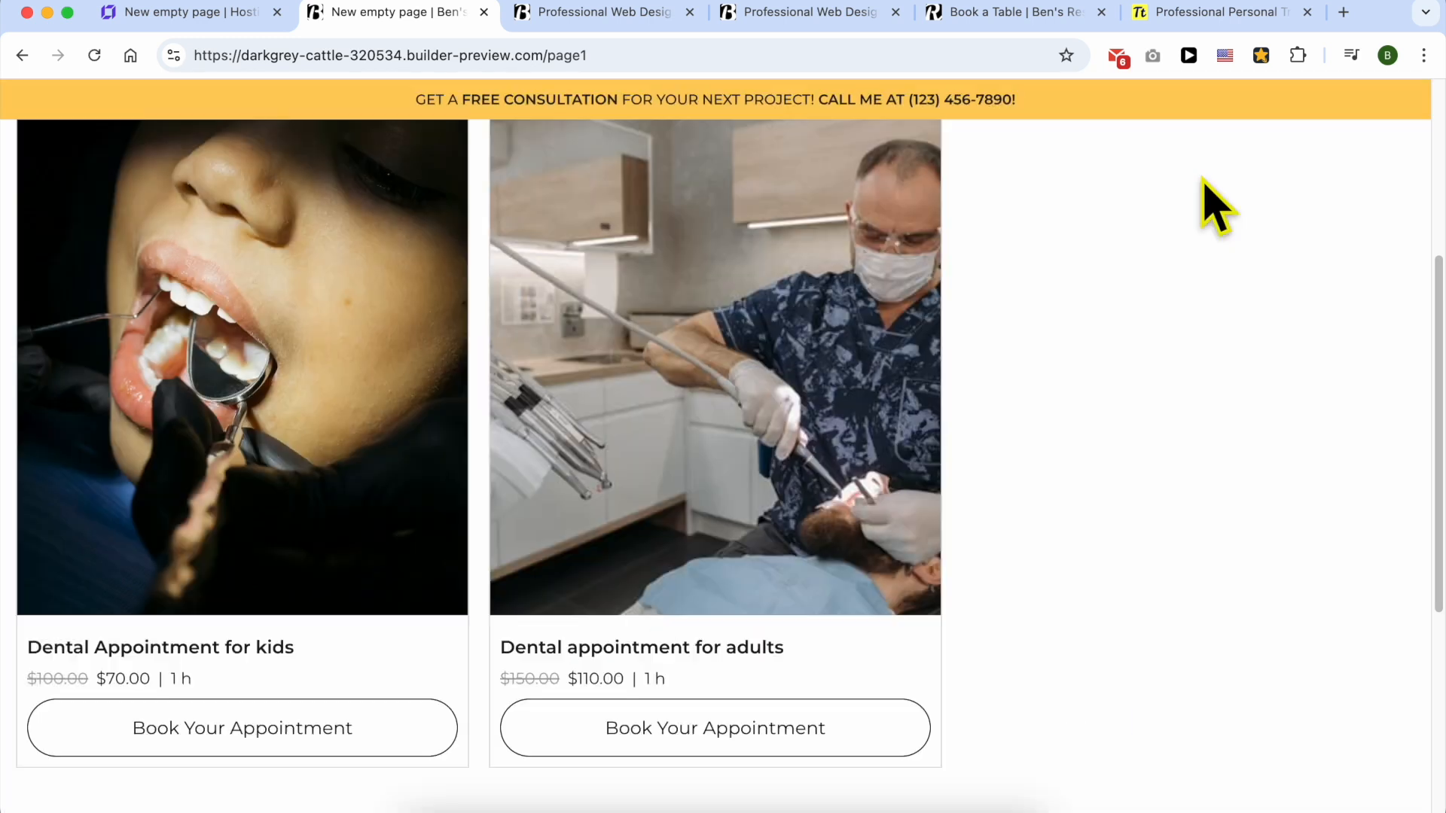
# Examine the kids dental appointment's own product page, and return to the live appointment page.
pyautogui.click(387, 361)
pyautogui.click(766, 799)
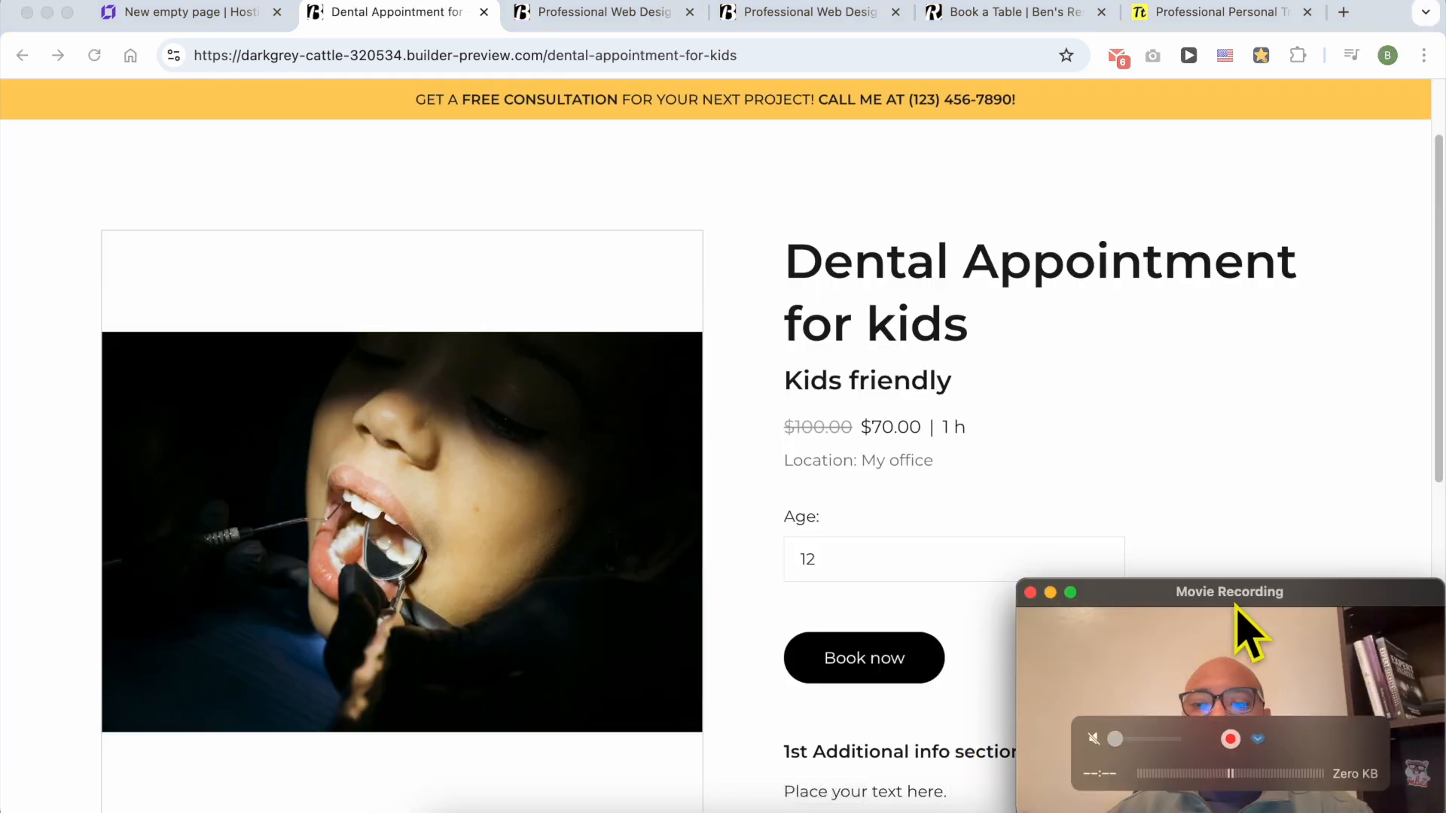
pyautogui.click(981, 477)
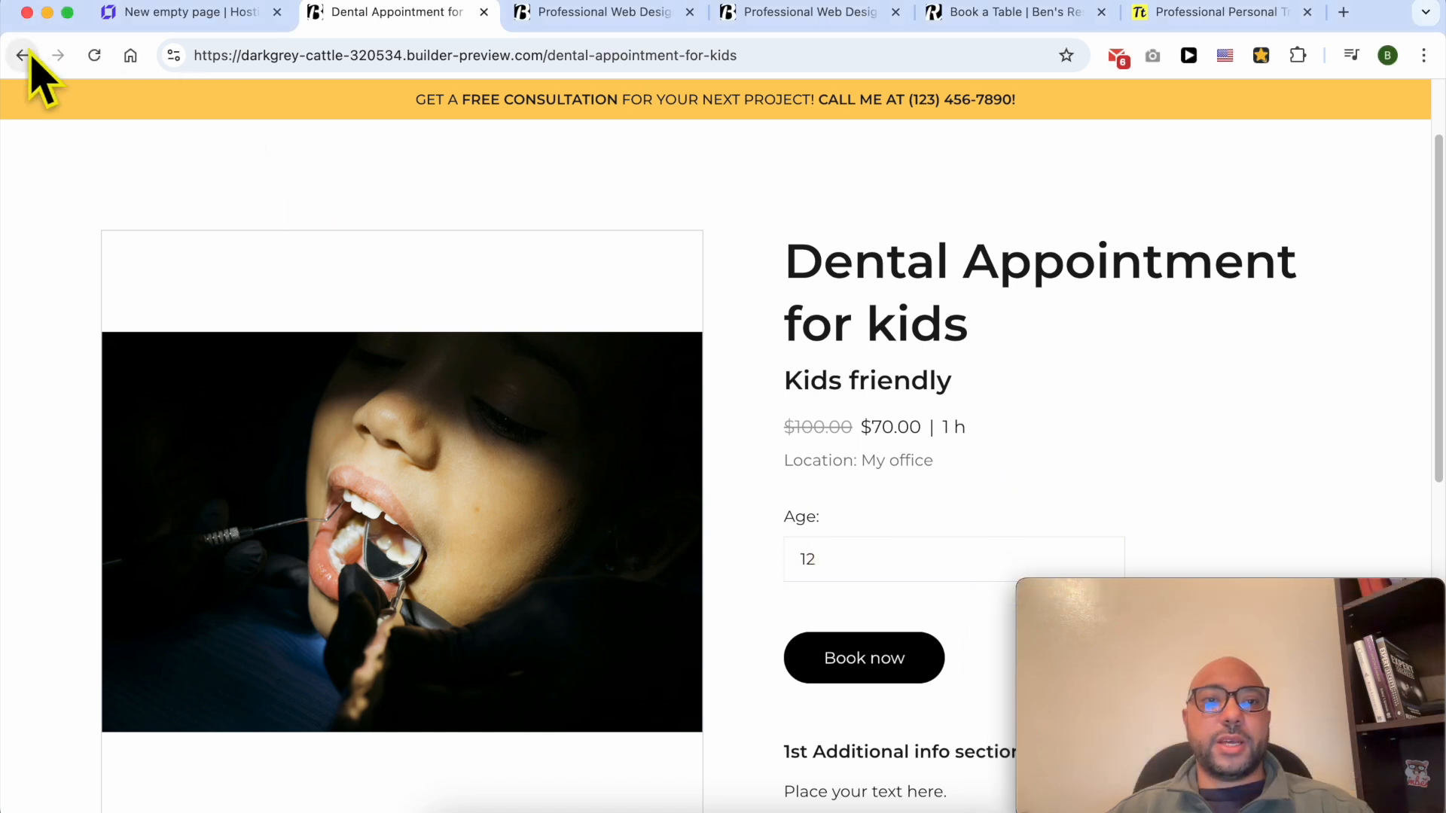
pyautogui.scroll(3, 530, 263)
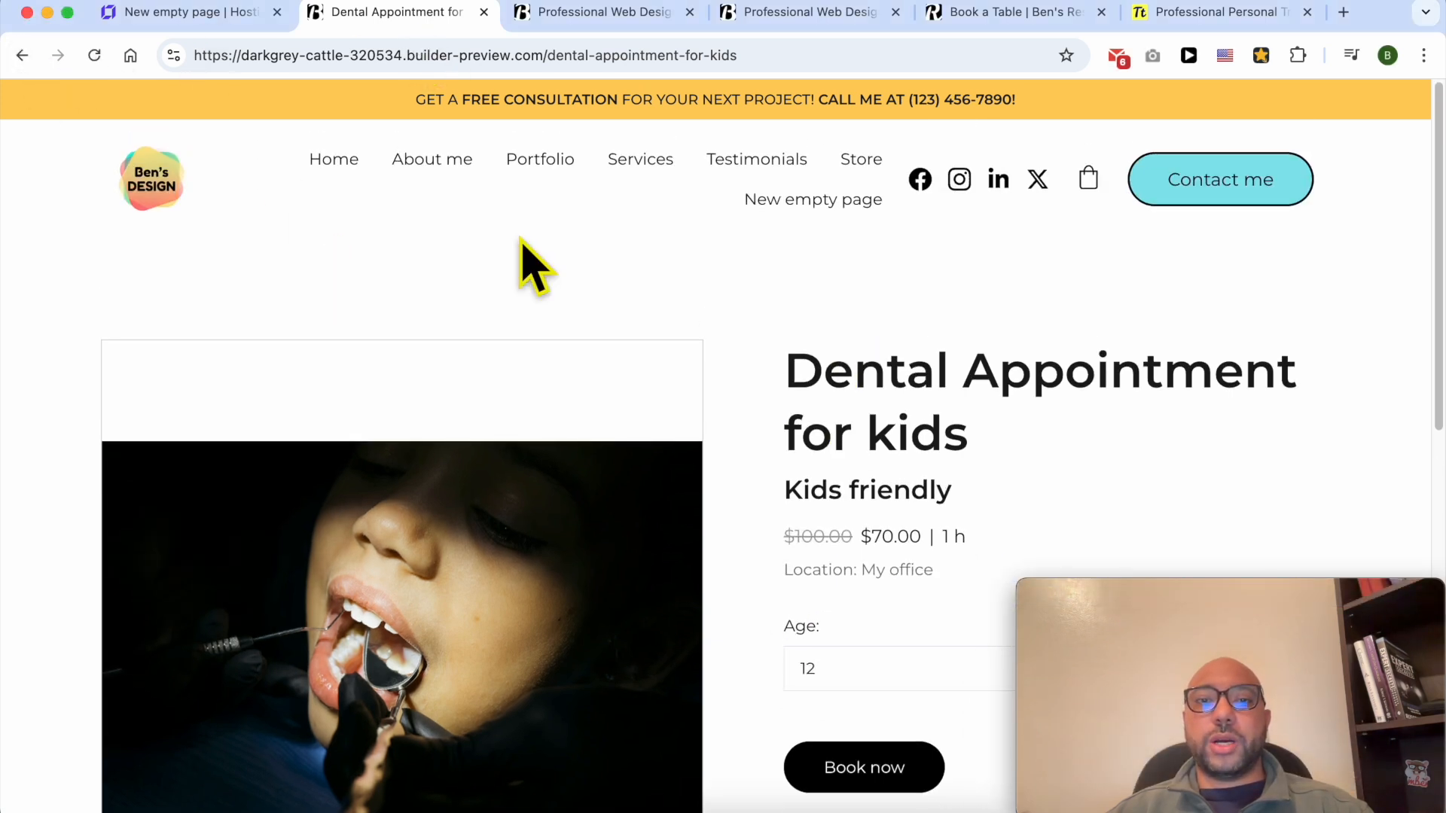
pyautogui.click(23, 55)
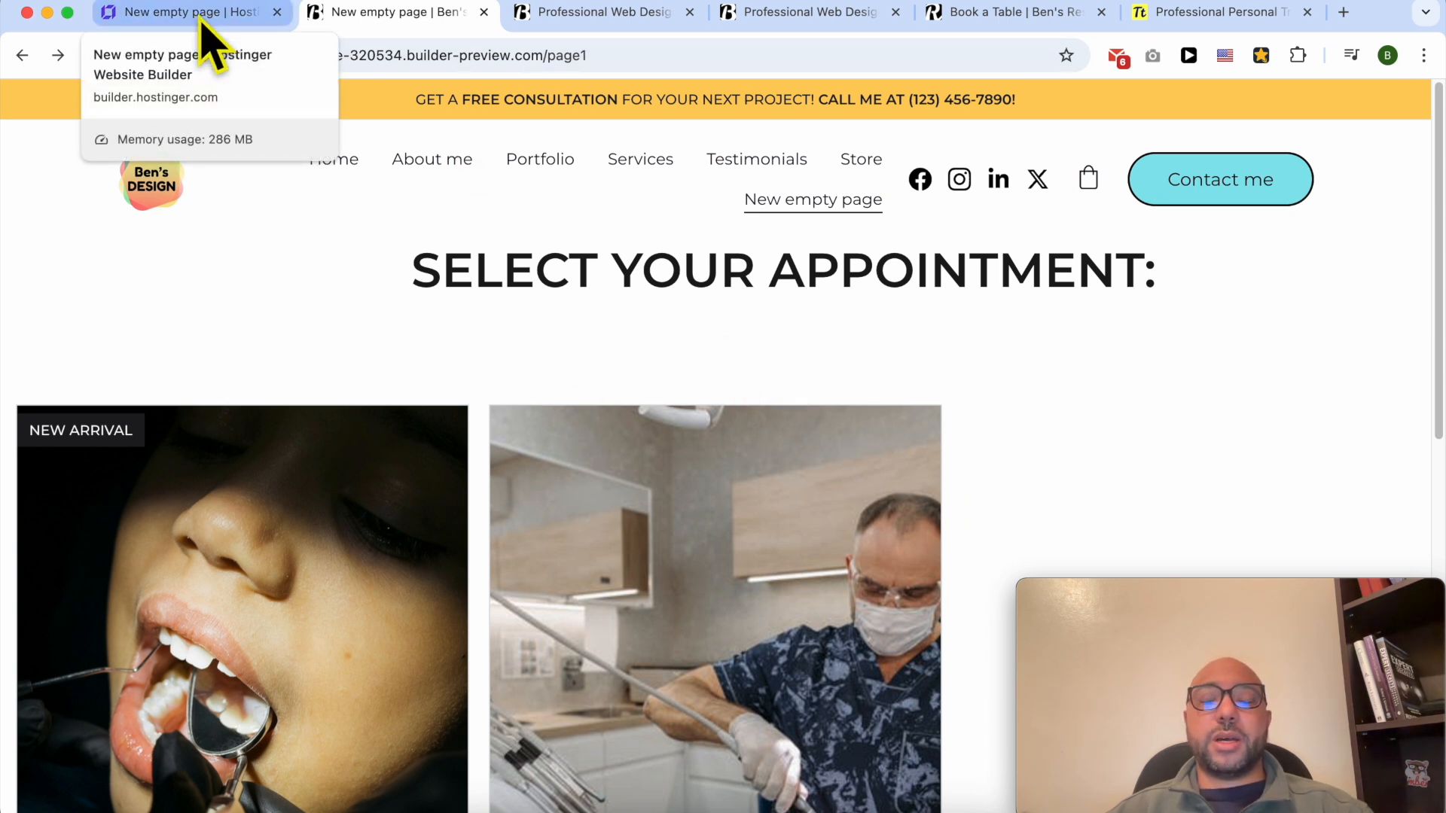
pyautogui.click(202, 23)
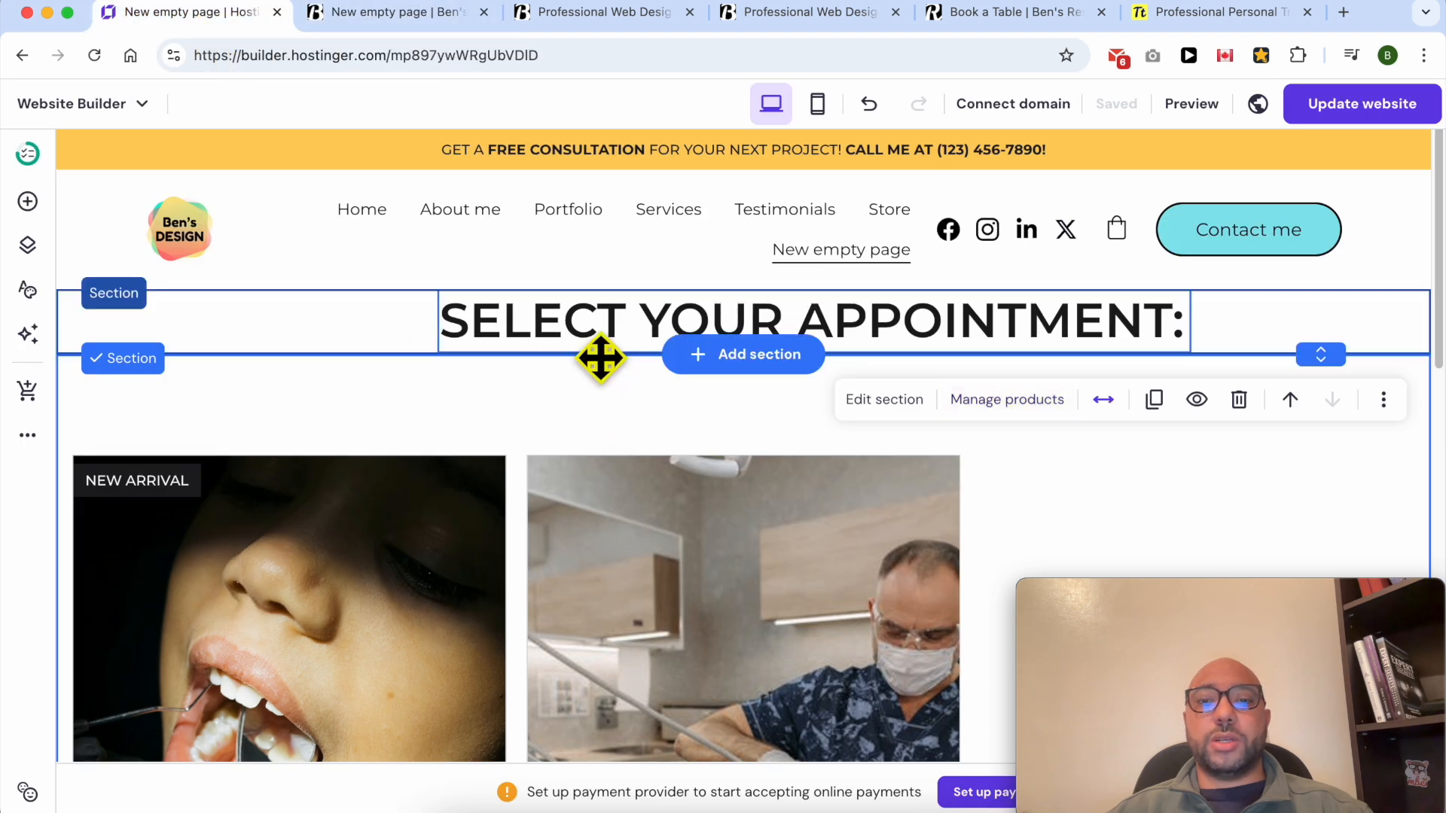
pyautogui.click(436, 22)
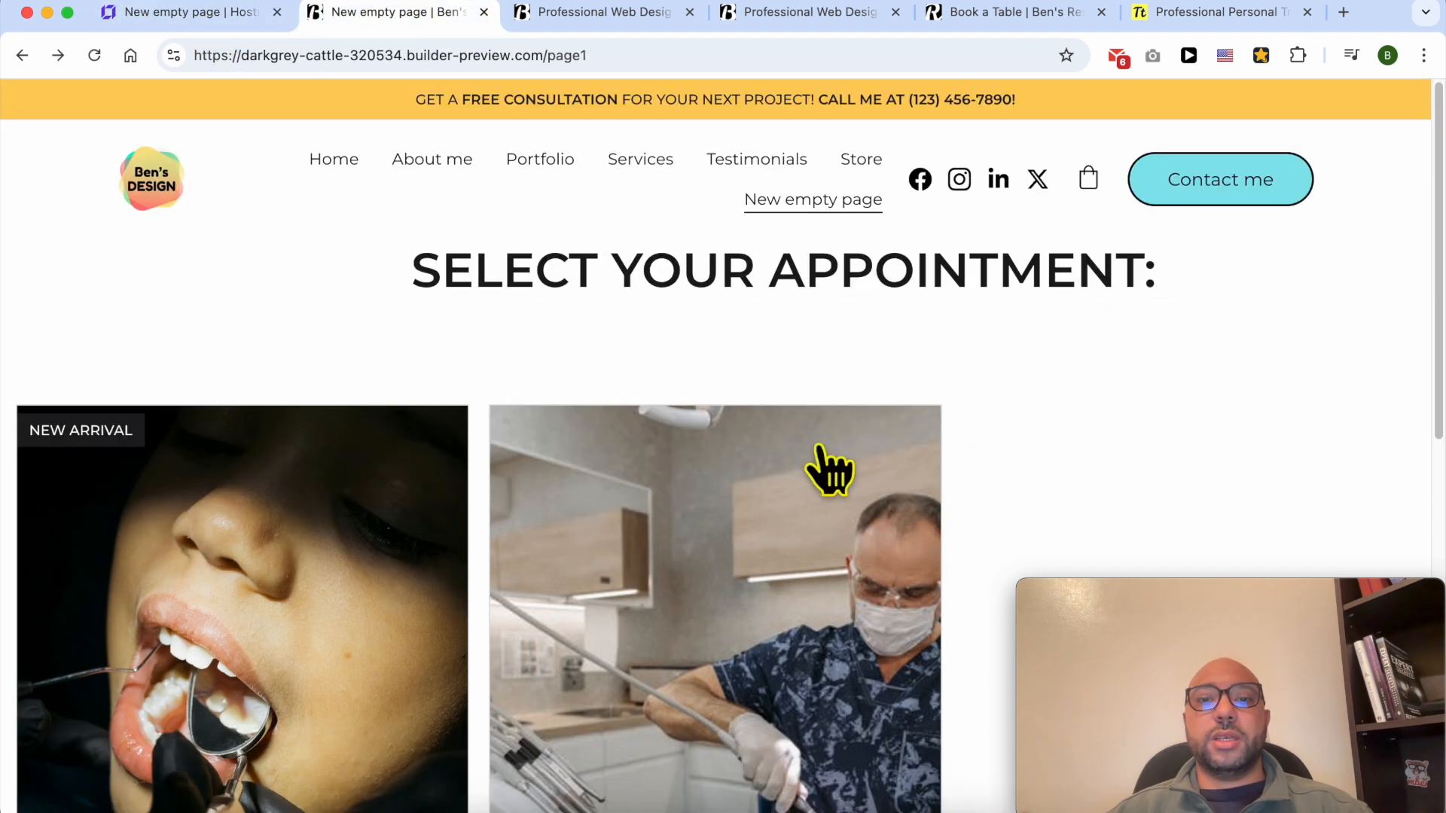
pyautogui.scroll(-2, 788, 564)
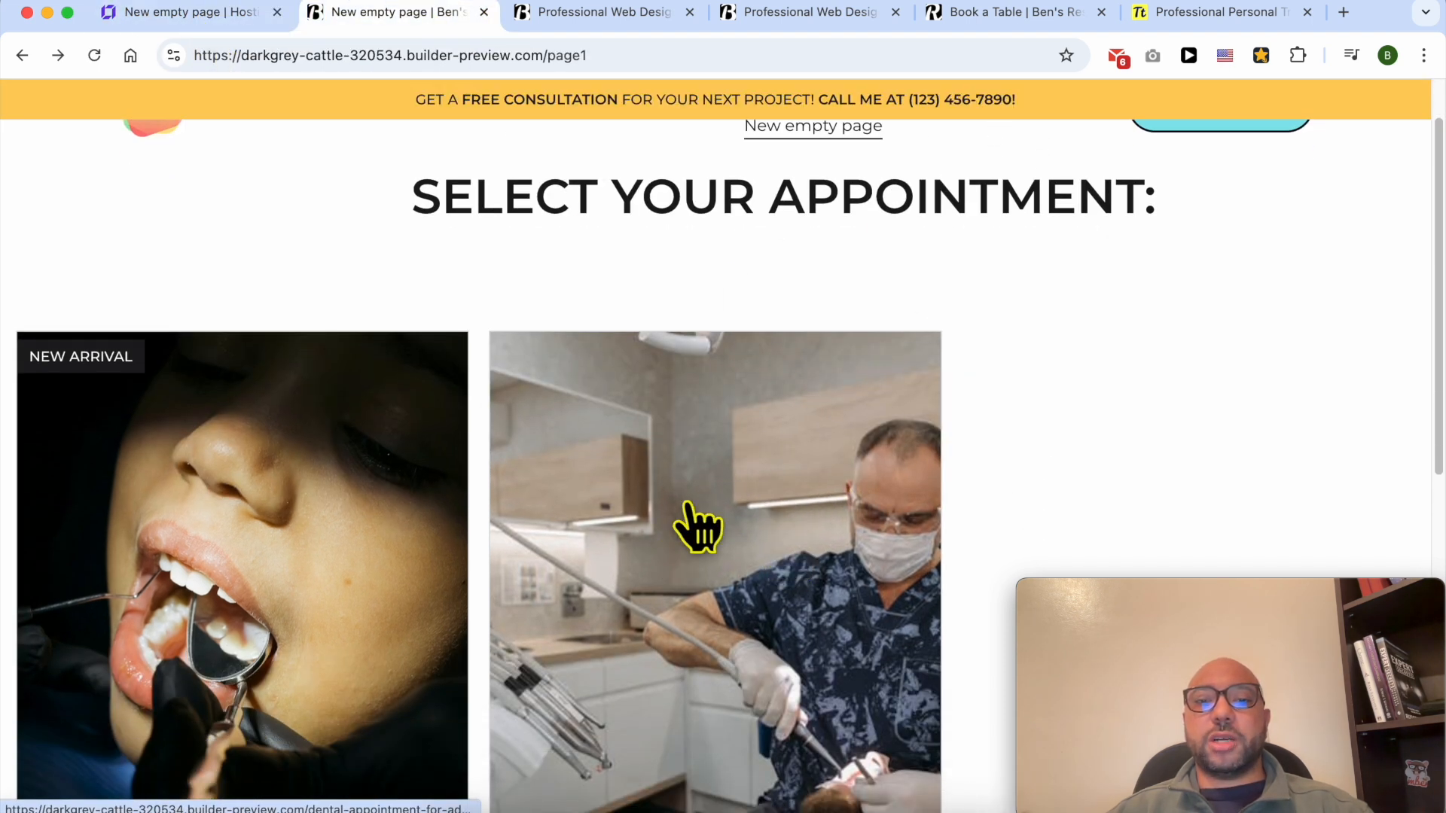
# Switch back to the website builder and open the store manager's payment settings.
pyautogui.click(184, 14)
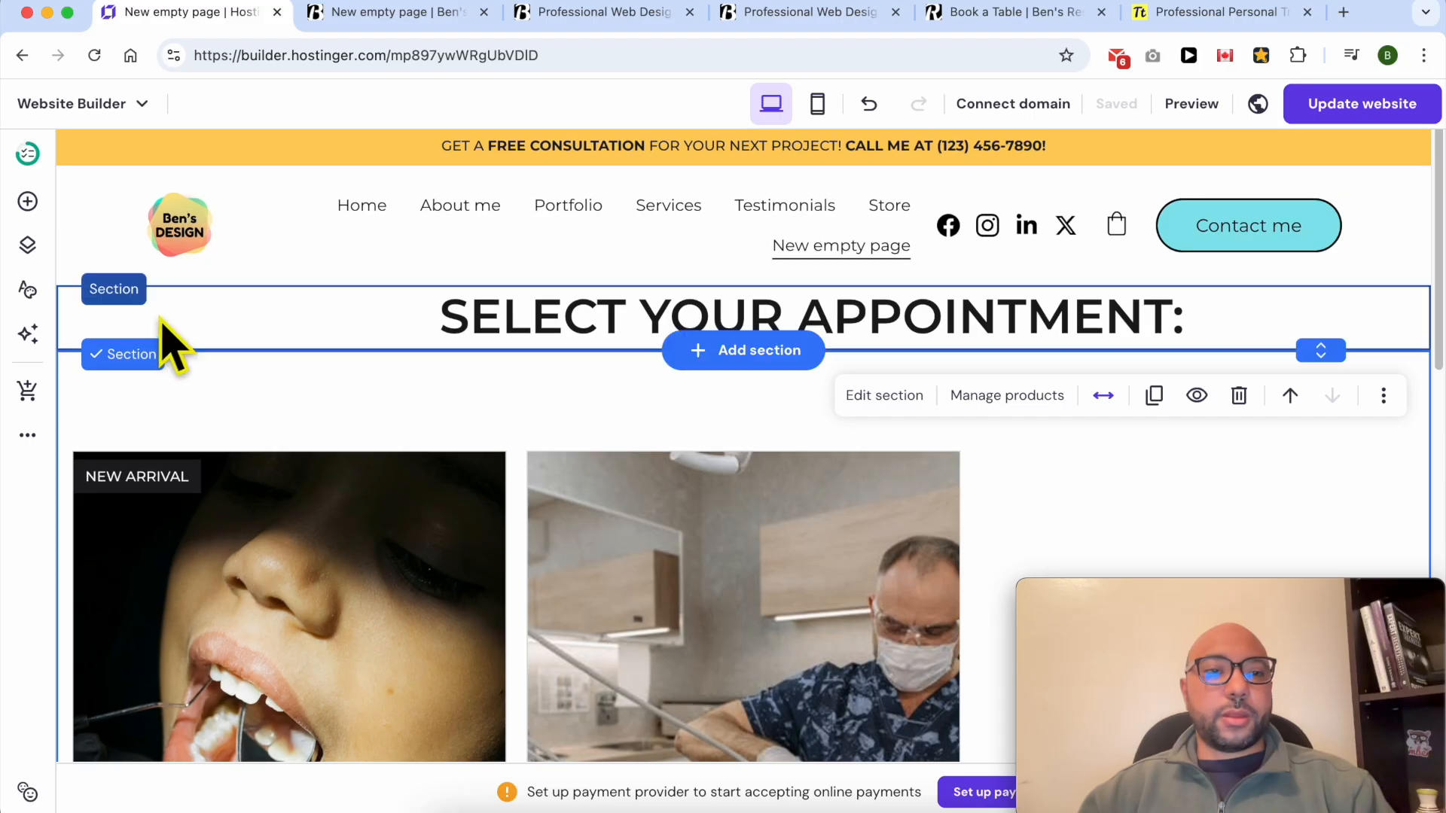
pyautogui.click(89, 107)
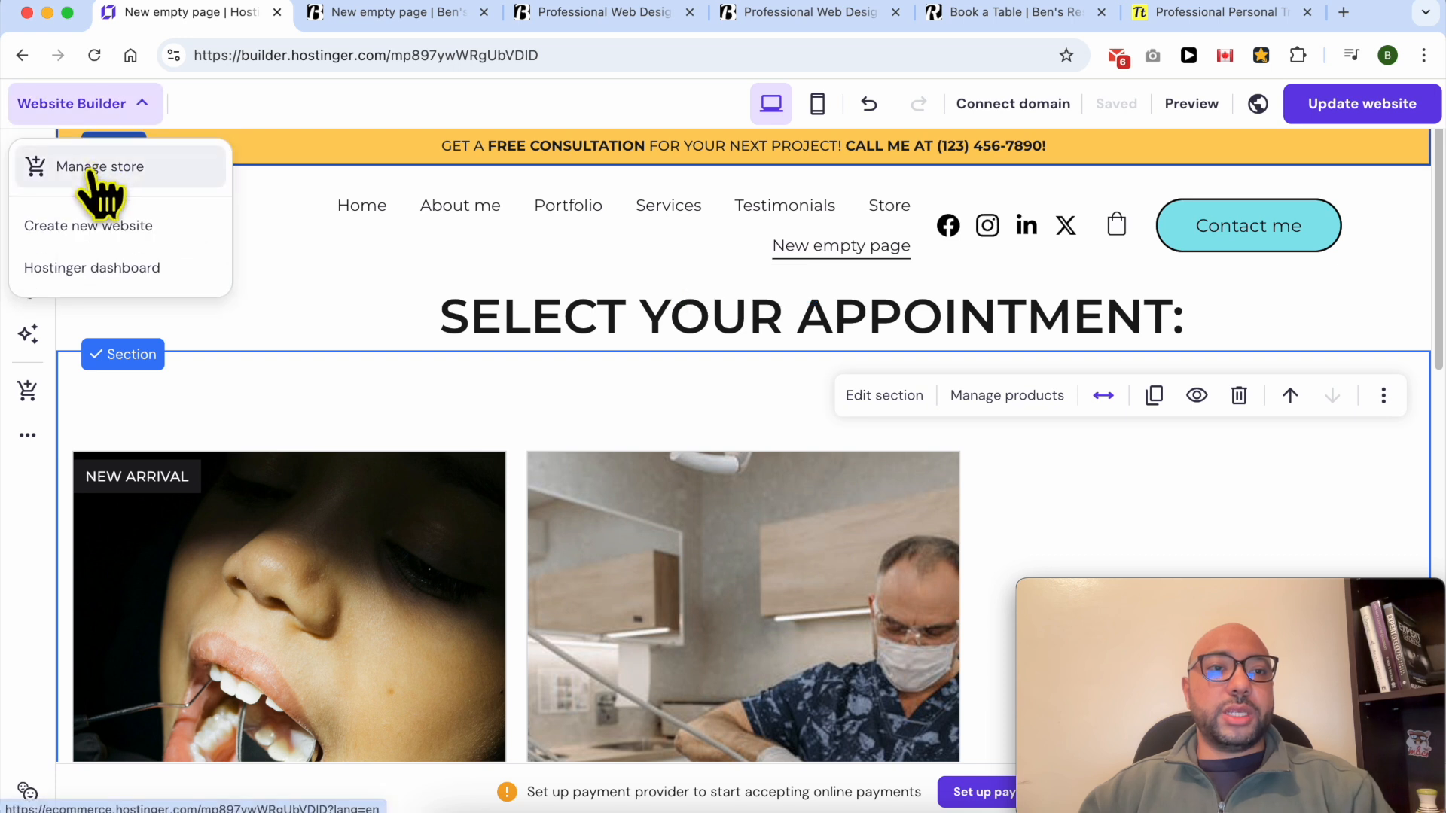
pyautogui.click(98, 169)
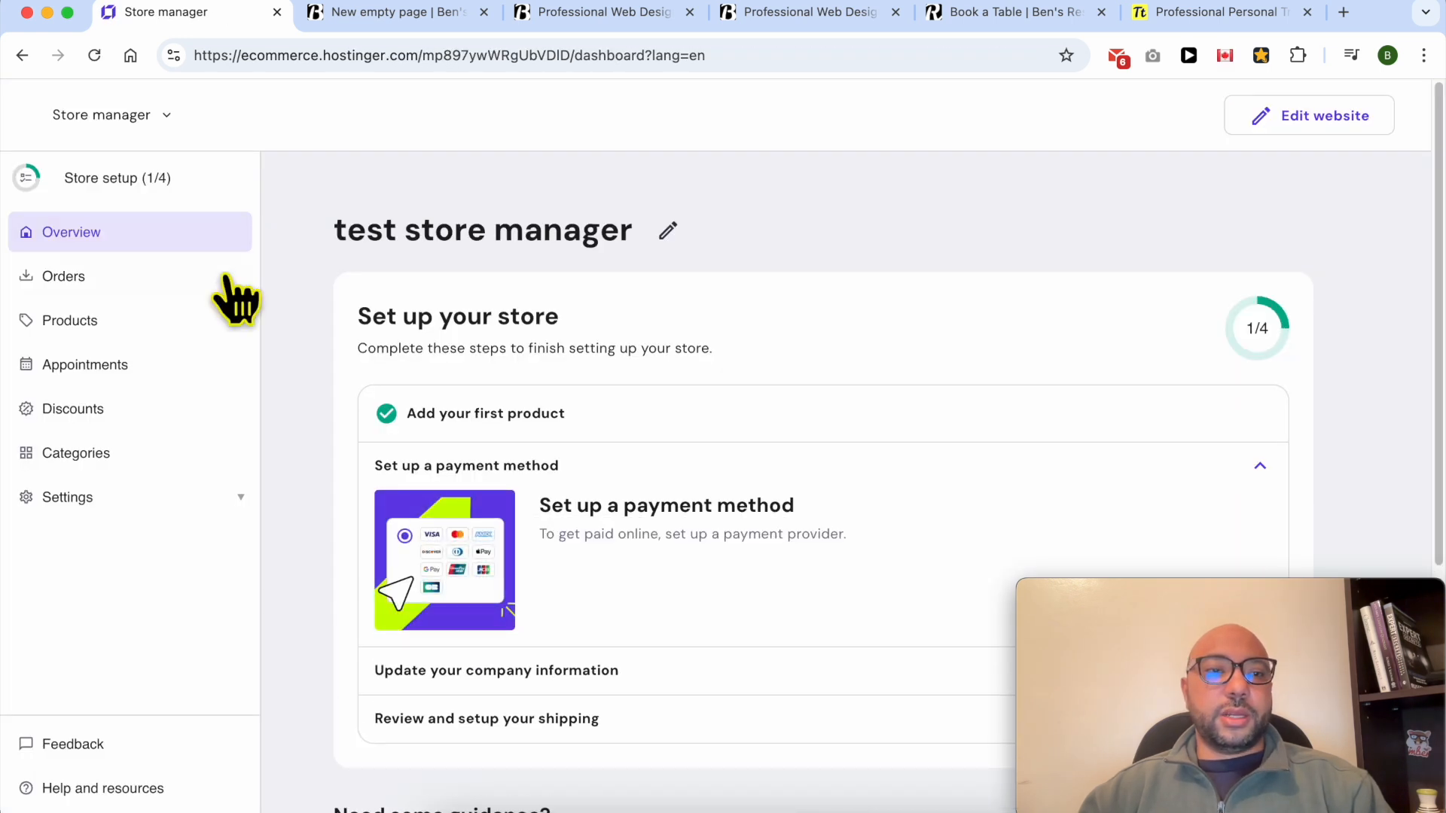
pyautogui.click(128, 497)
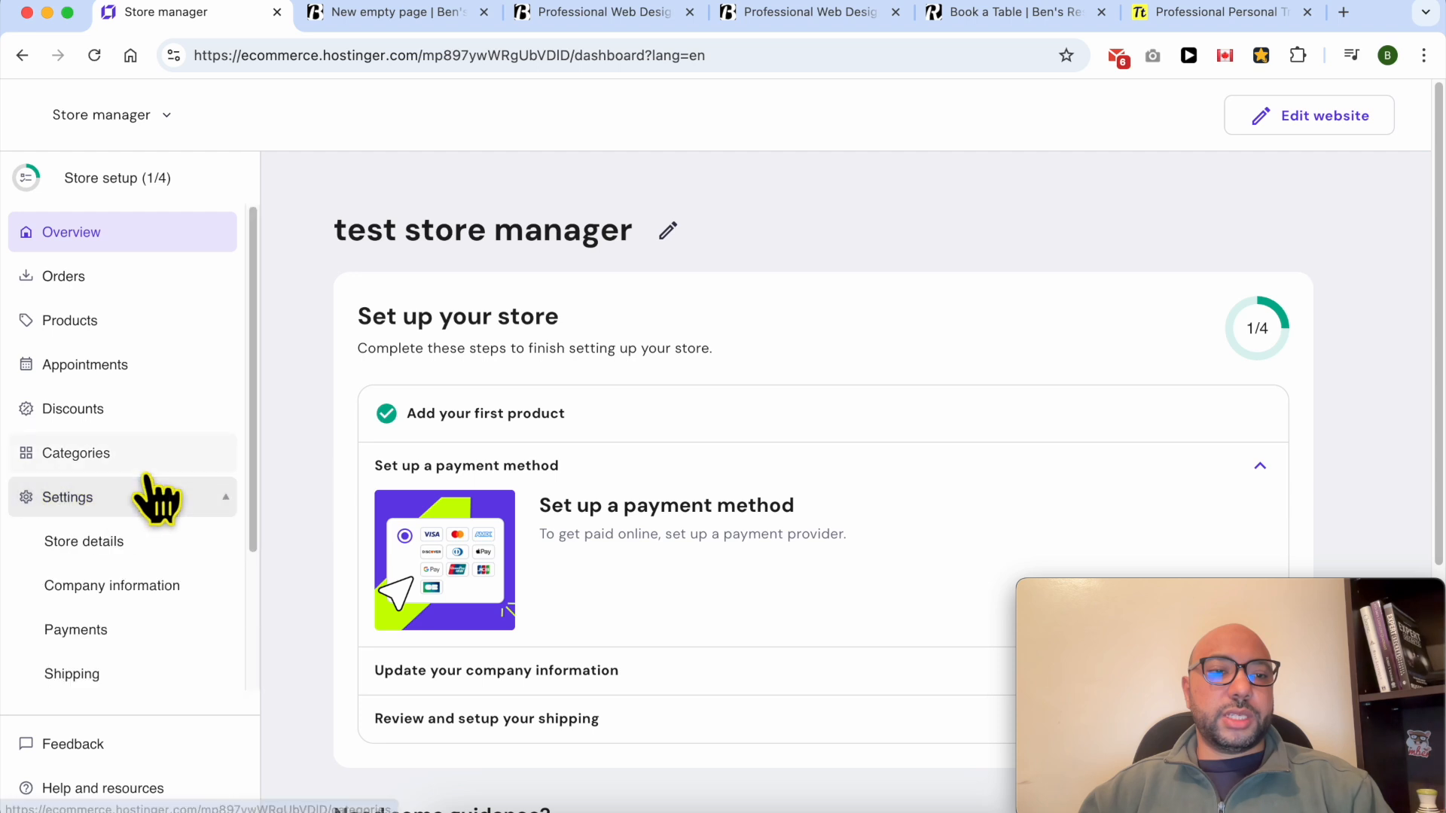
pyautogui.click(154, 629)
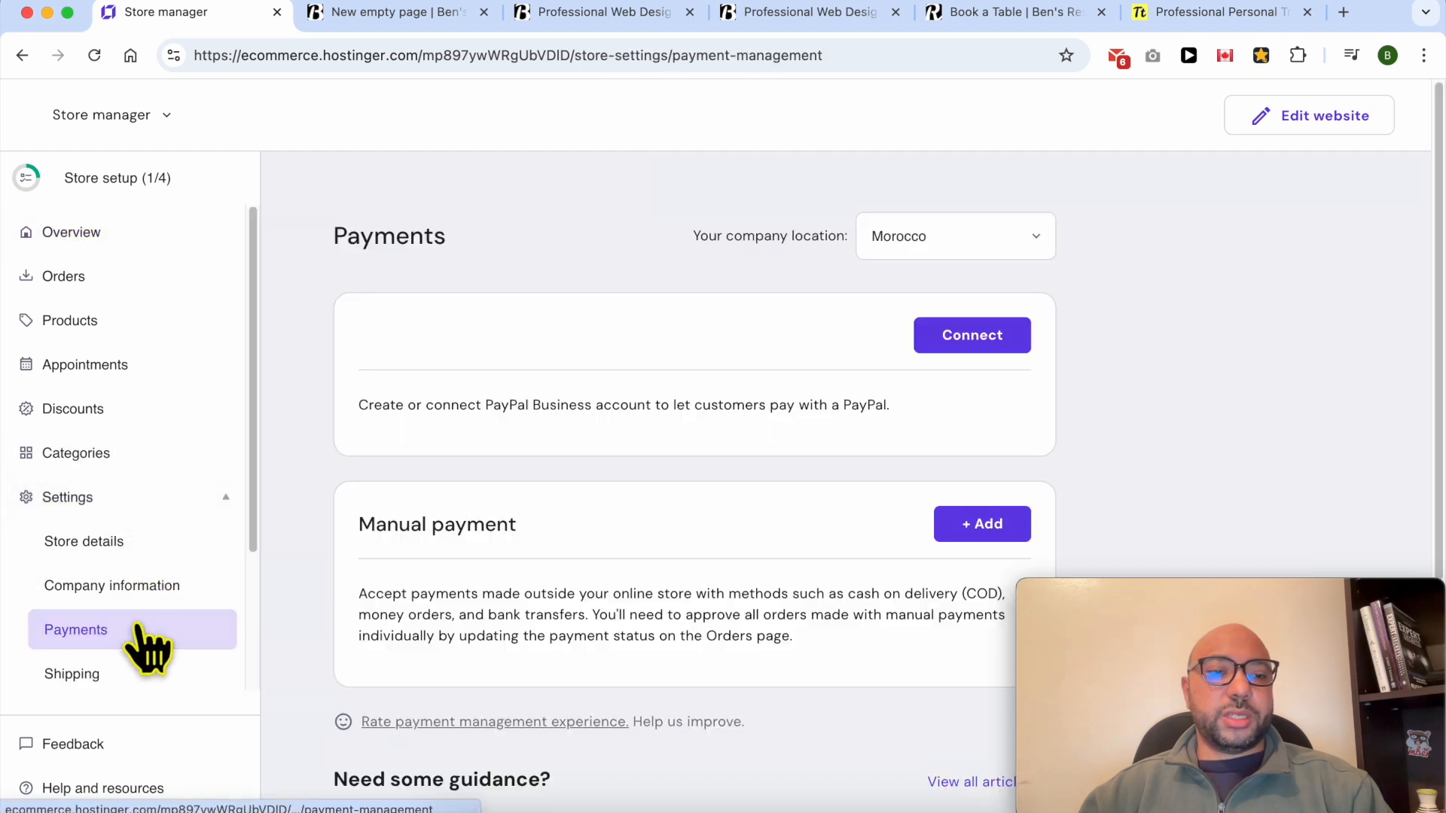
pyautogui.scroll(-1, 634, 317)
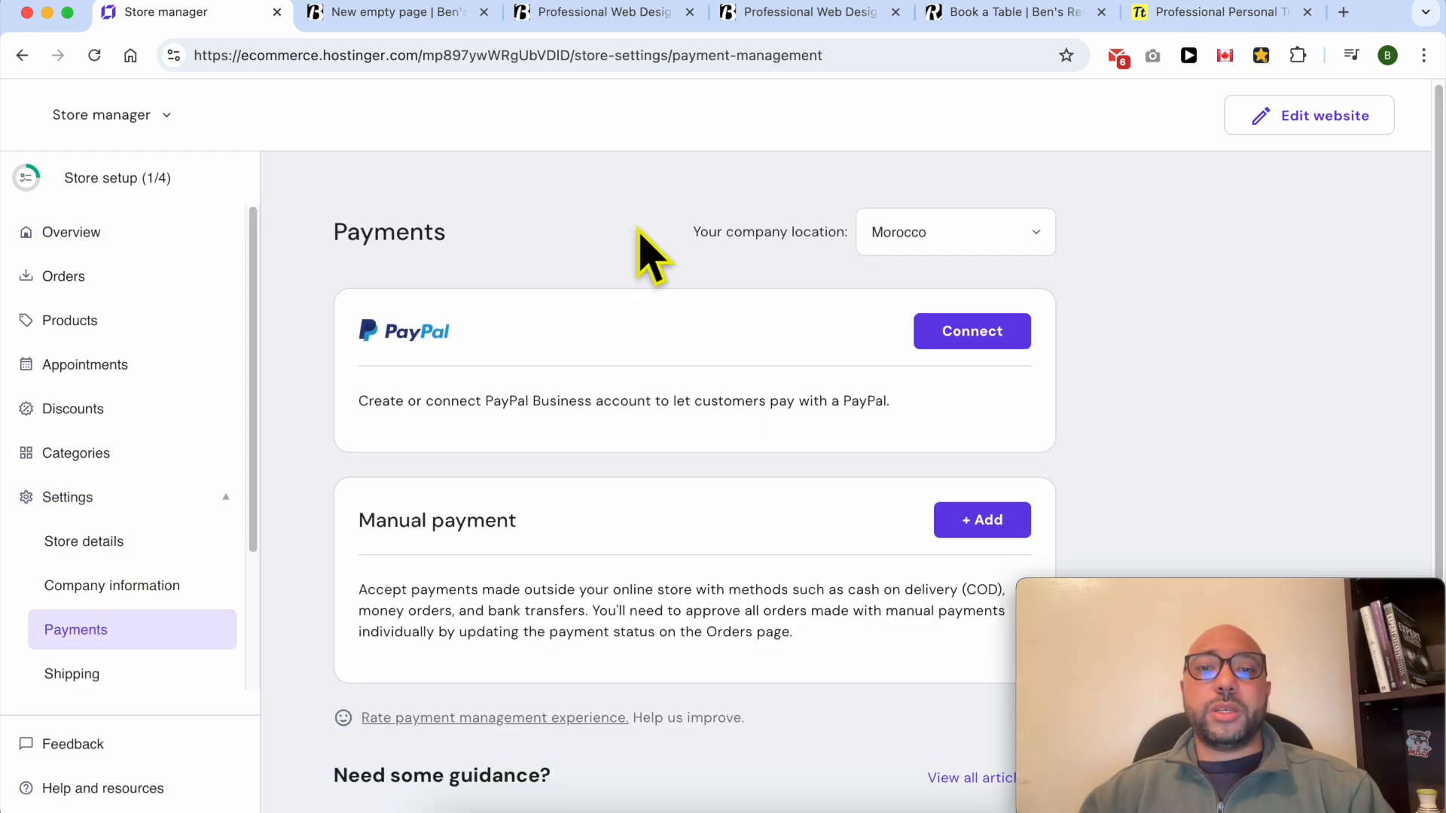
# Set the company location for payments to United States.
pyautogui.moveTo(636, 233); pyautogui.dragTo(830, 238)
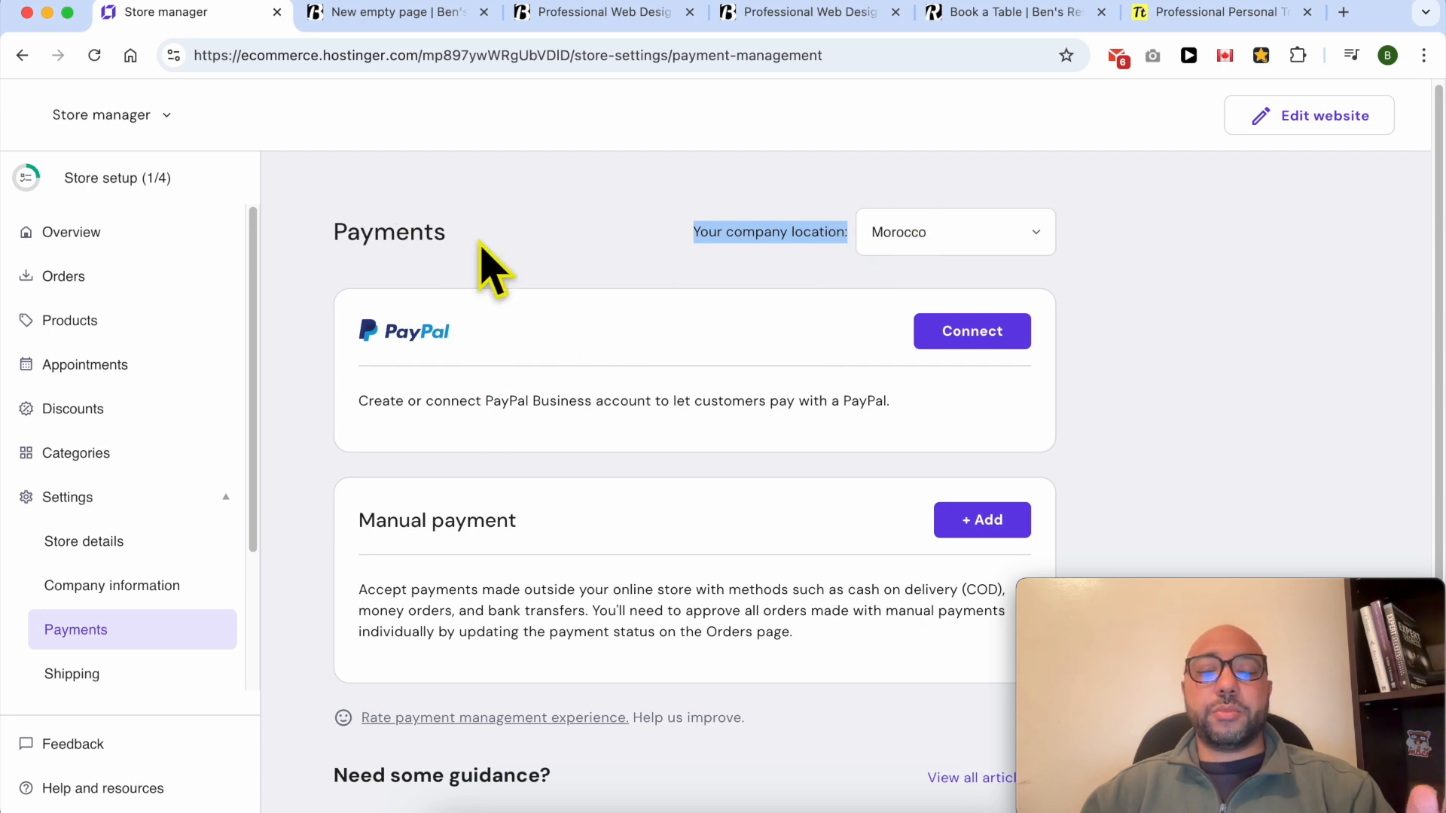
pyautogui.scroll(-4, 555, 567)
pyautogui.scroll(4, 555, 555)
pyautogui.click(950, 238)
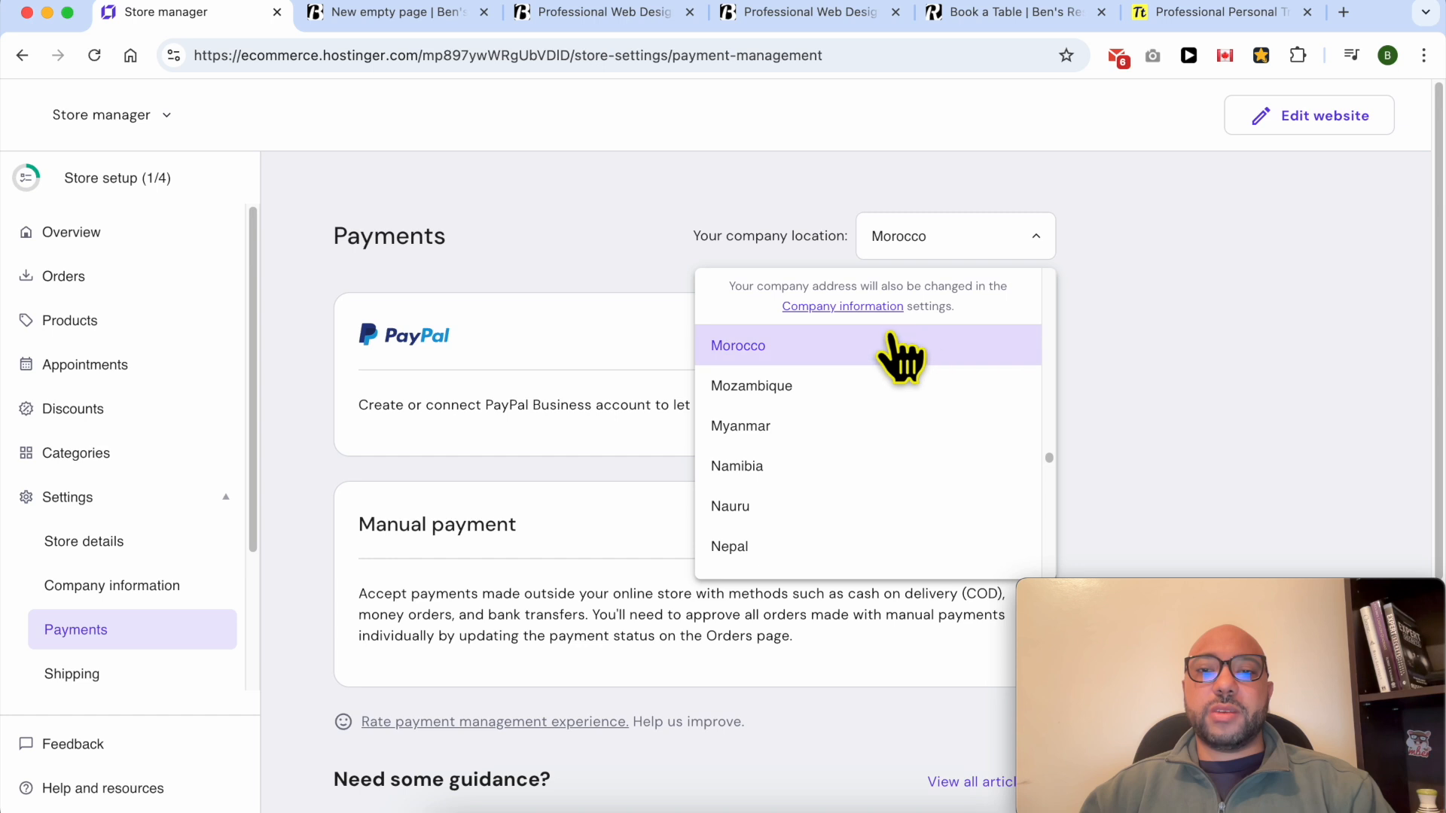
pyautogui.click(837, 347)
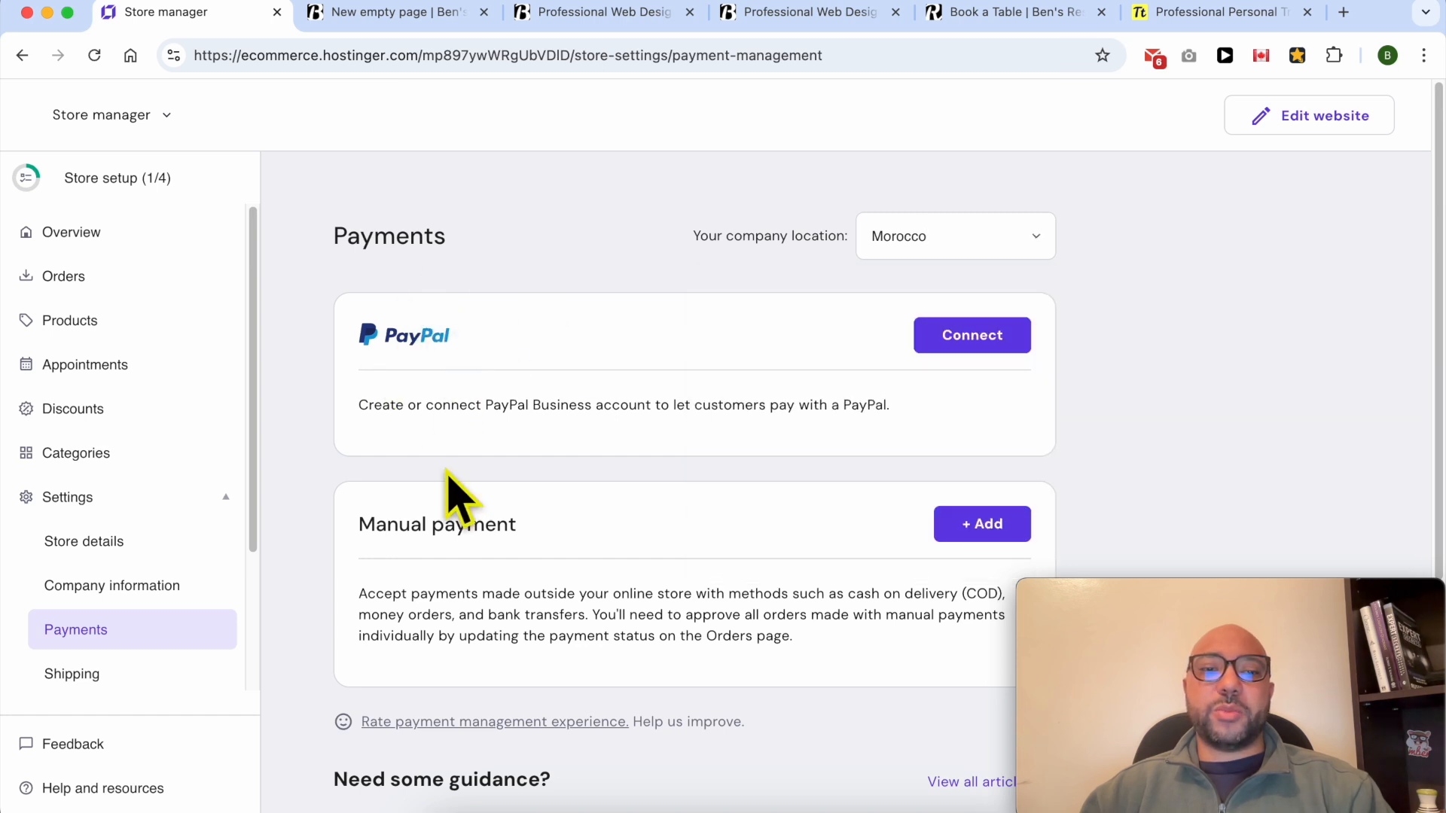
pyautogui.click(950, 239)
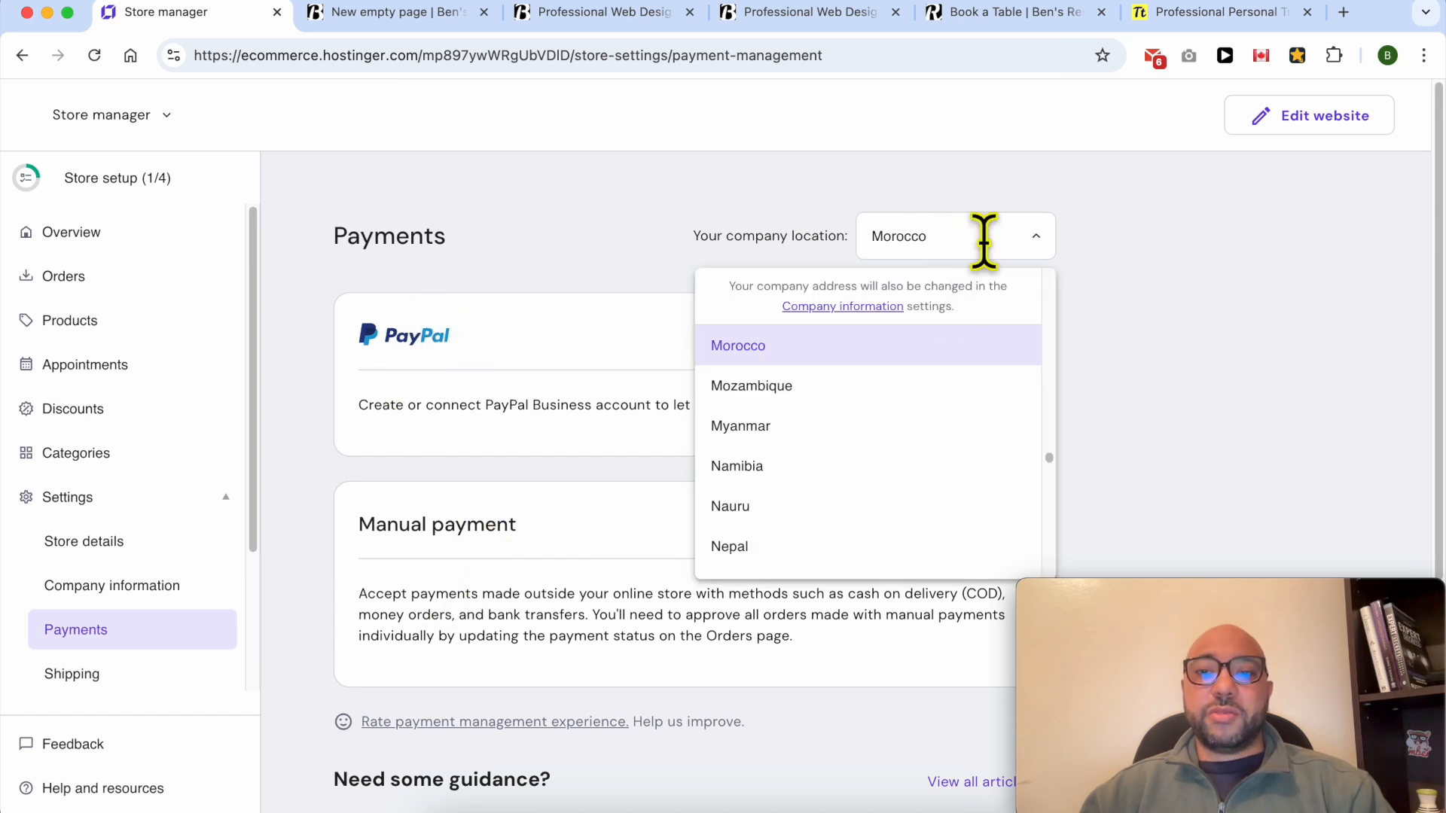
pyautogui.write('unite')
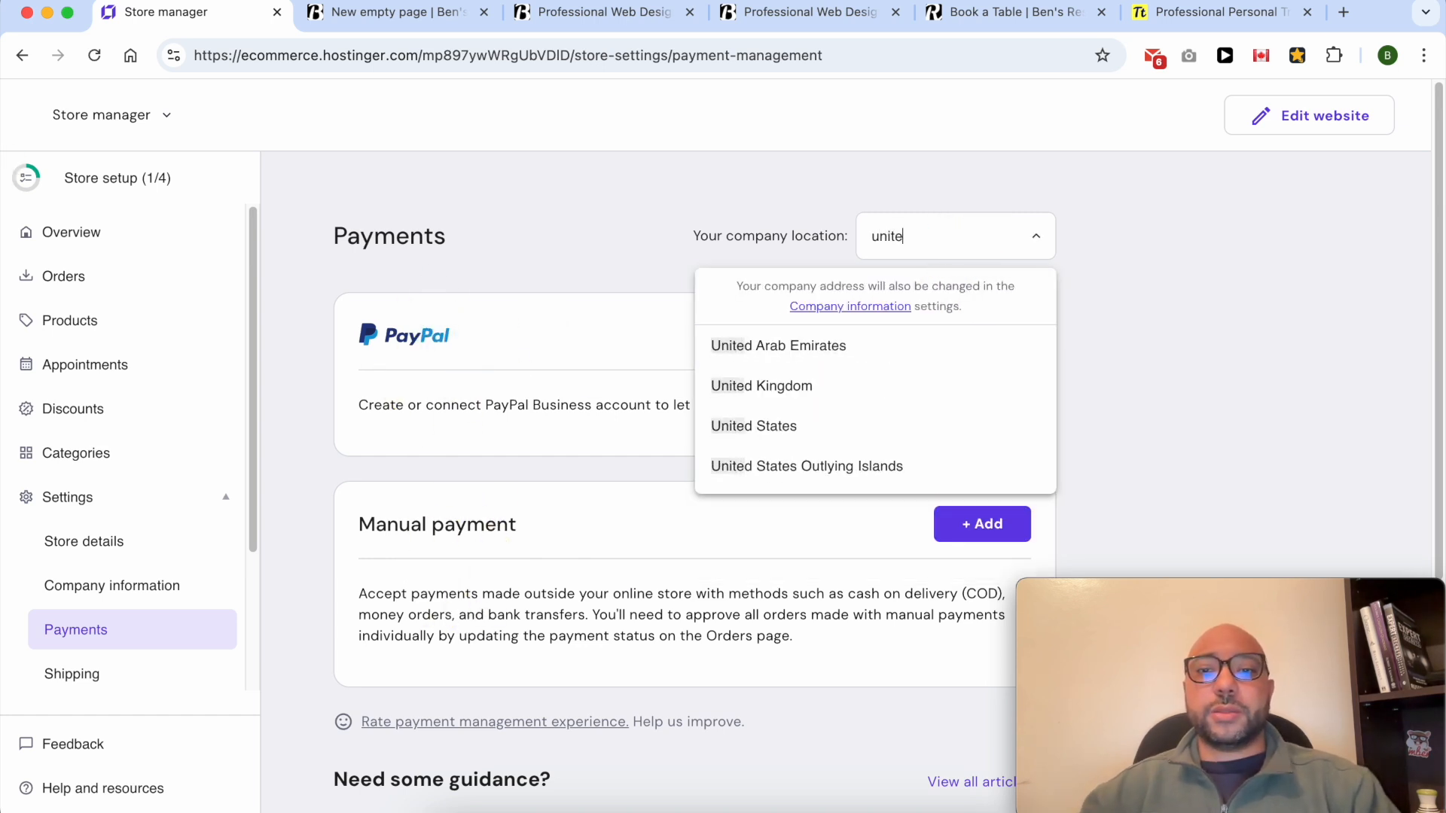
pyautogui.write('d')
pyautogui.click(821, 425)
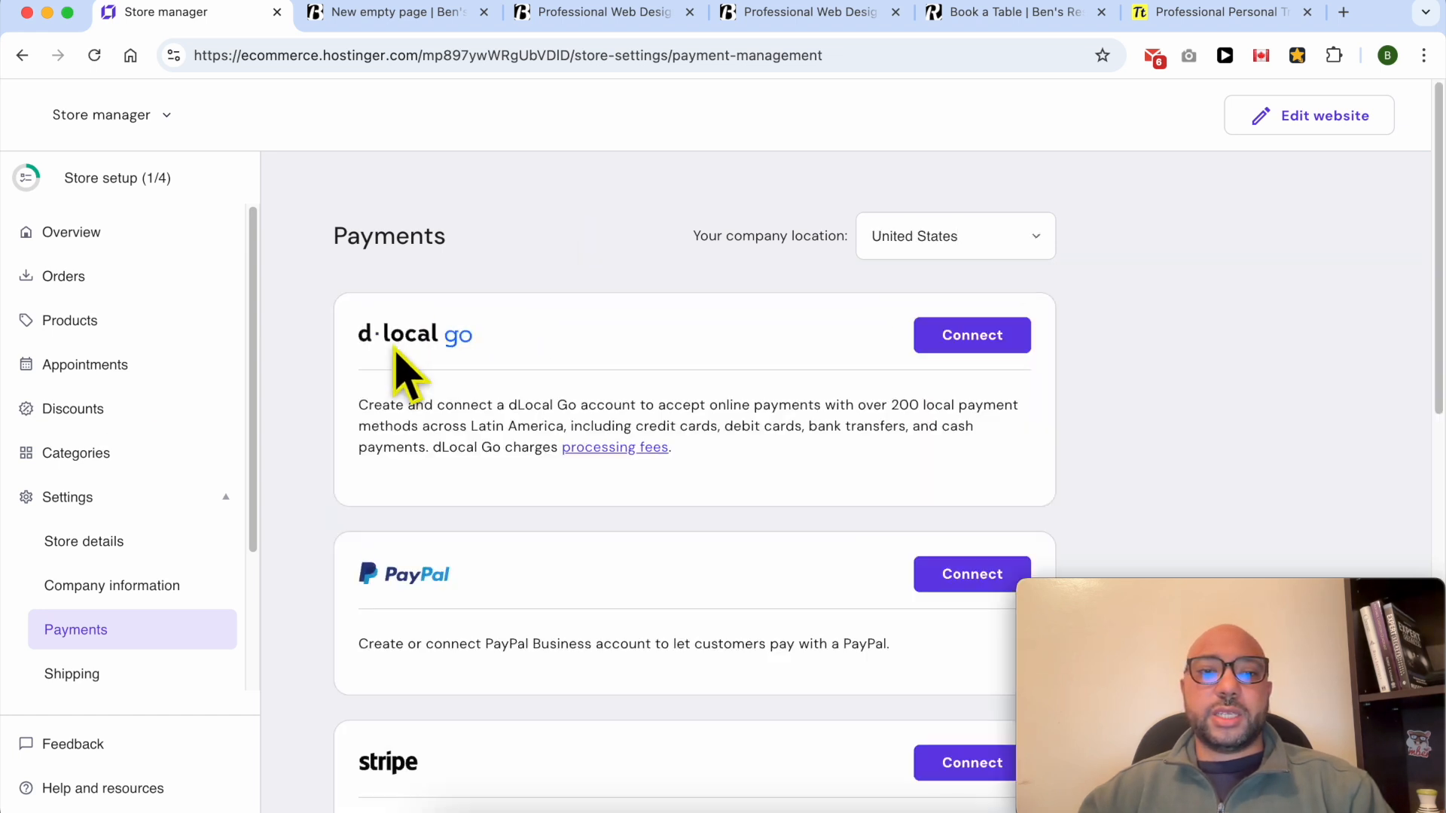
# Examine the available payment providers, including Stripe's supported payment methods and the manual payment option.
pyautogui.scroll(-5, 508, 376)
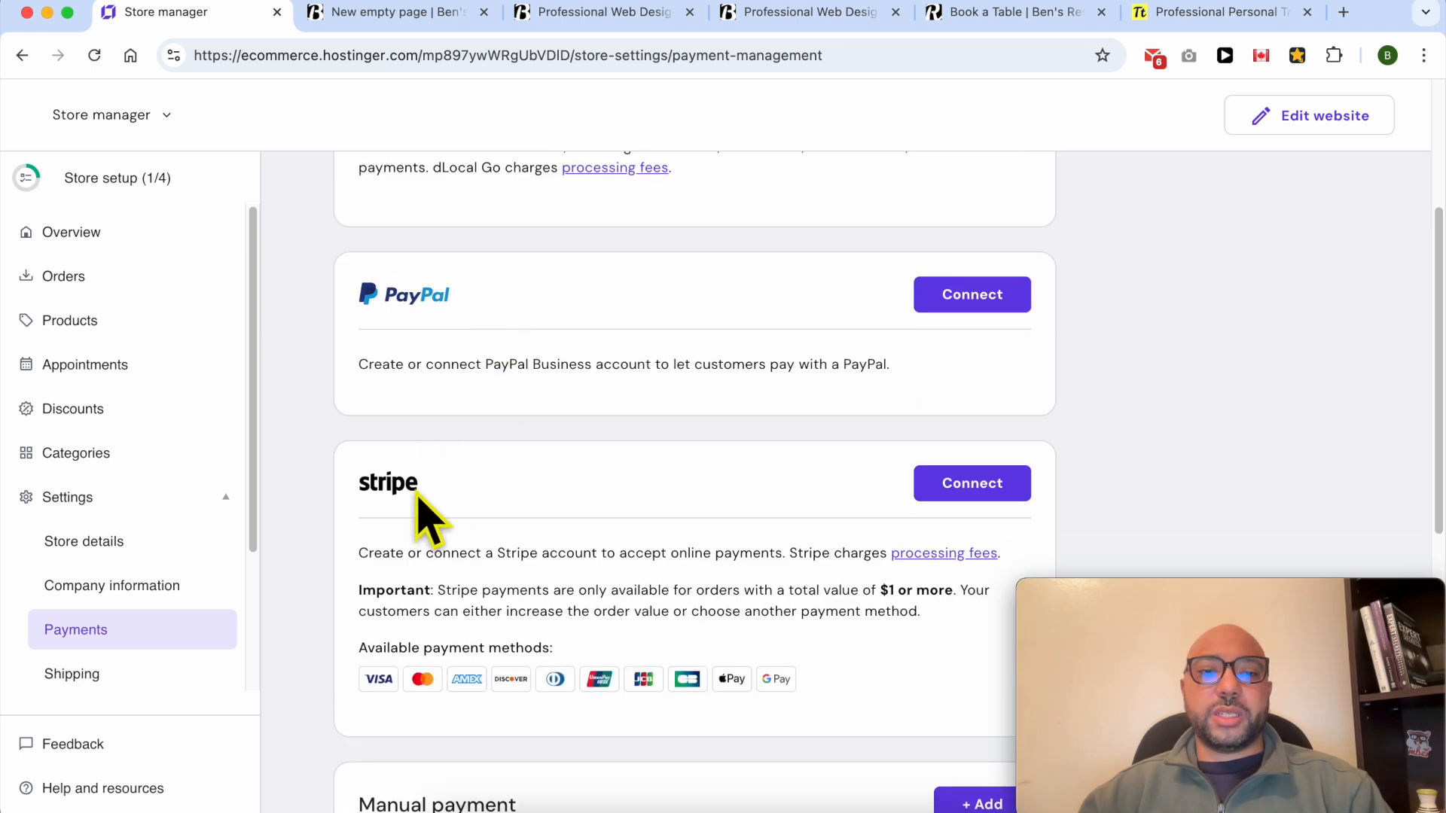
pyautogui.scroll(-3, 466, 489)
pyautogui.moveTo(418, 471); pyautogui.dragTo(360, 512)
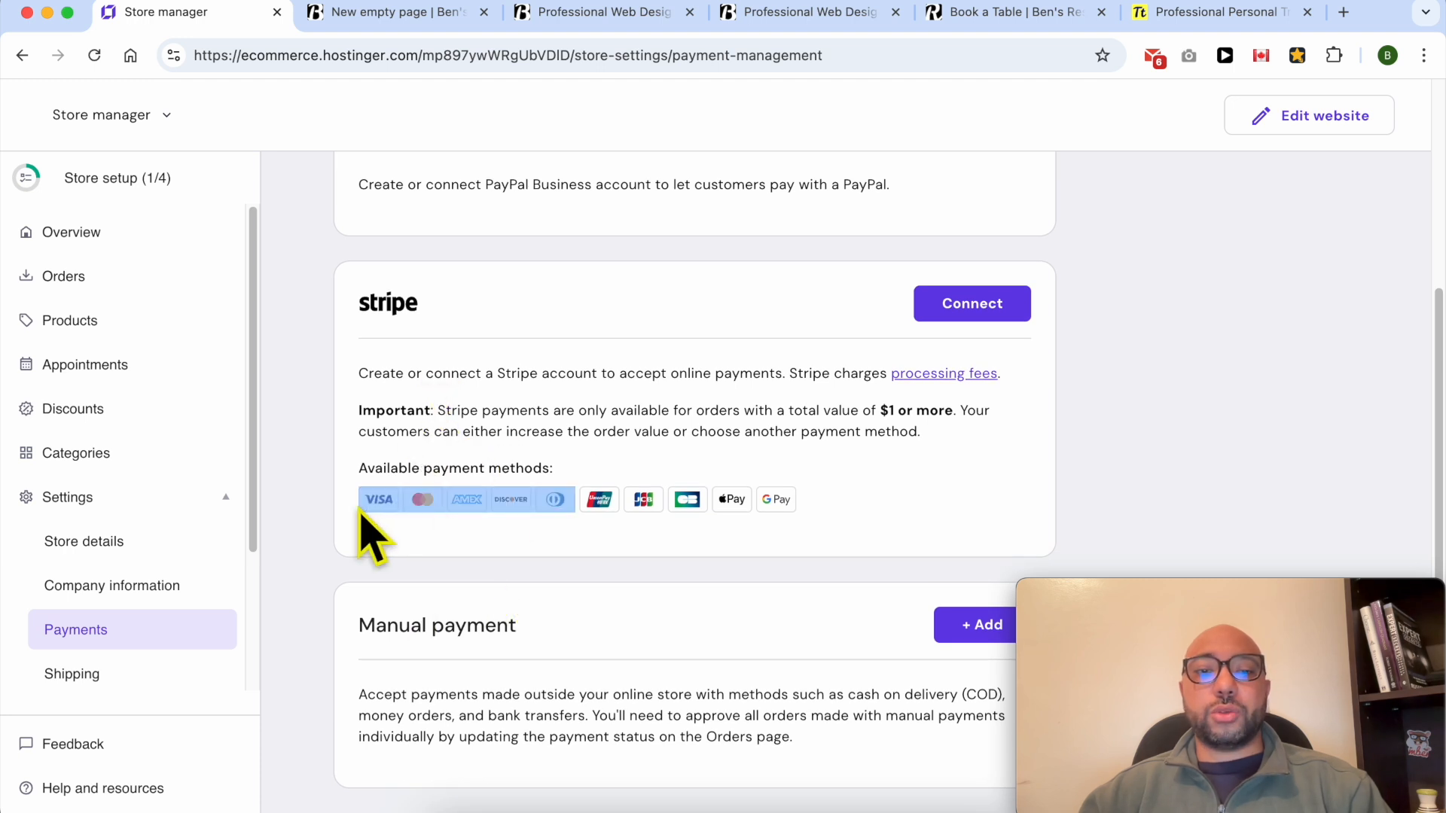
pyautogui.click(522, 590)
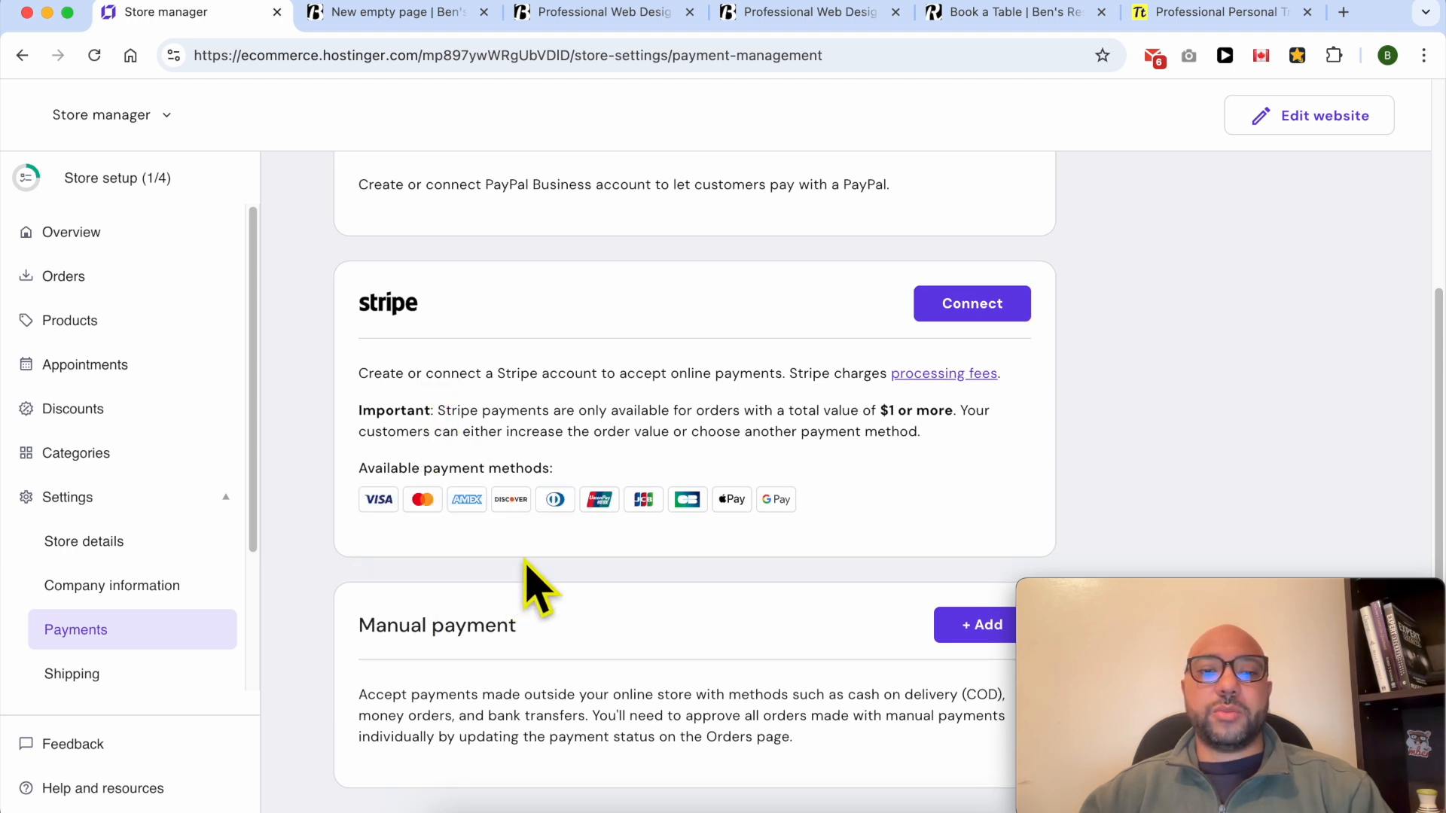
pyautogui.scroll(-2, 648, 610)
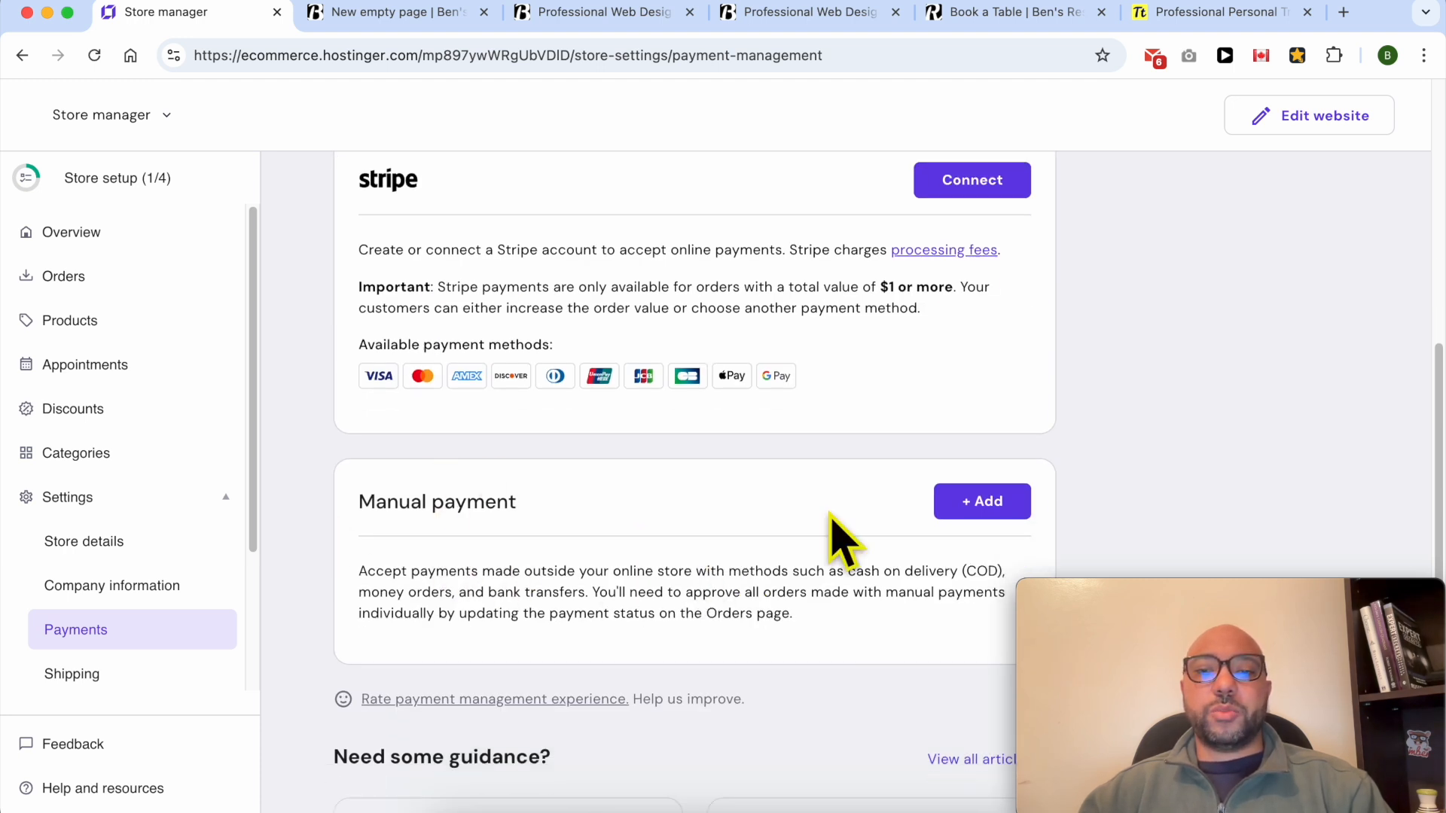
pyautogui.scroll(8, 783, 467)
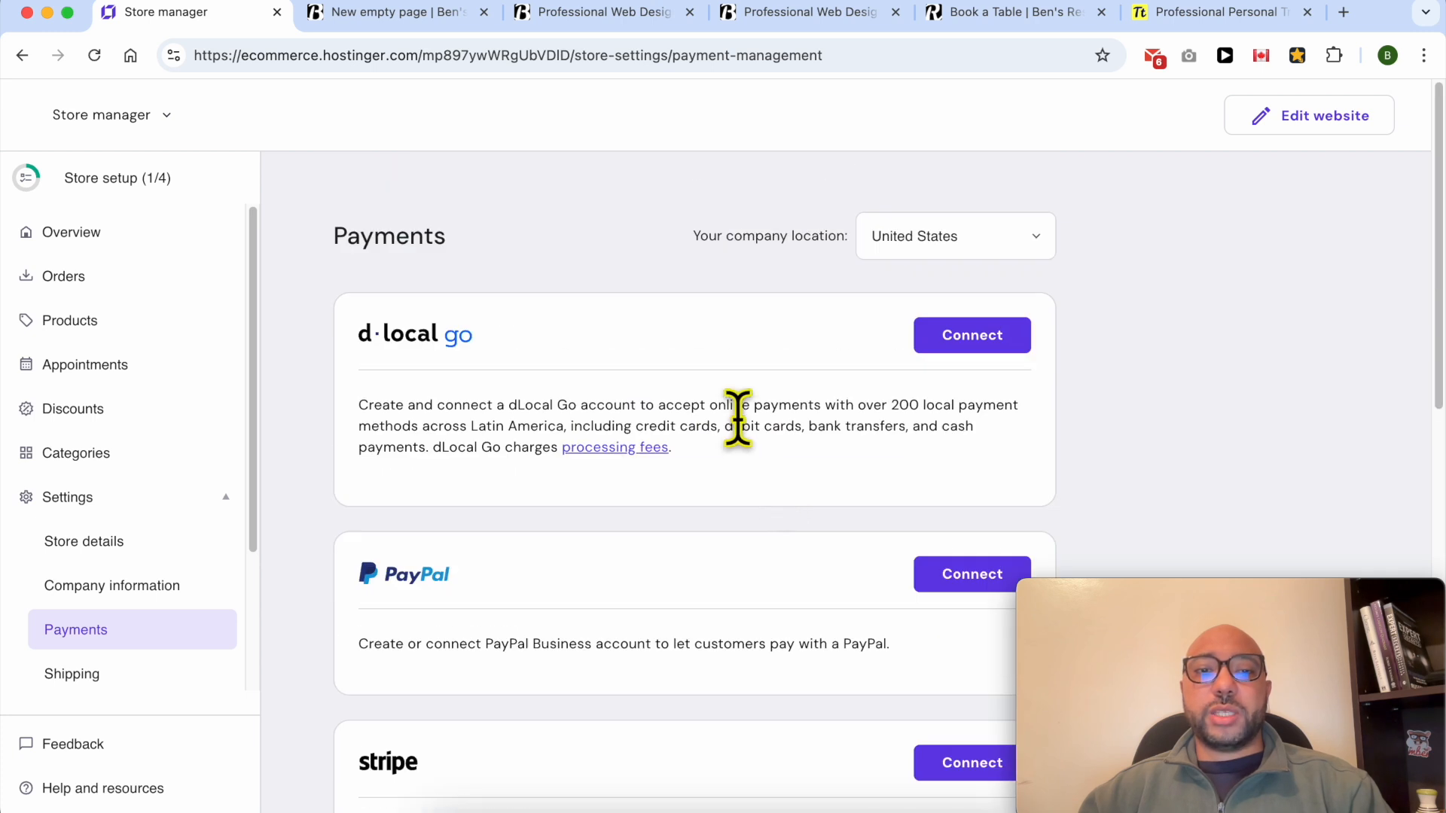
# Connect a PayPal account to the store, signing in with the account's email and password.
pyautogui.click(975, 574)
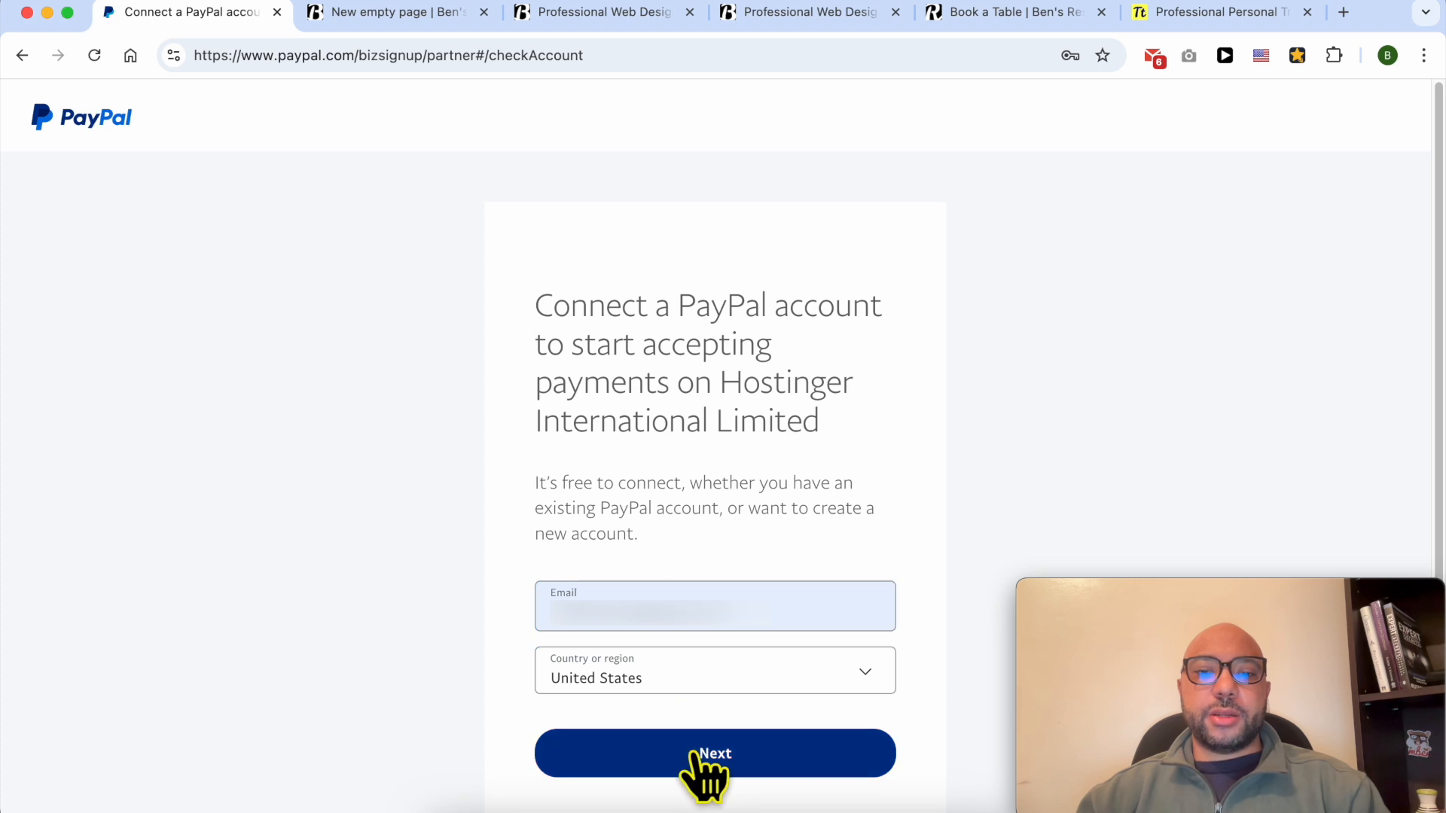
pyautogui.click(706, 761)
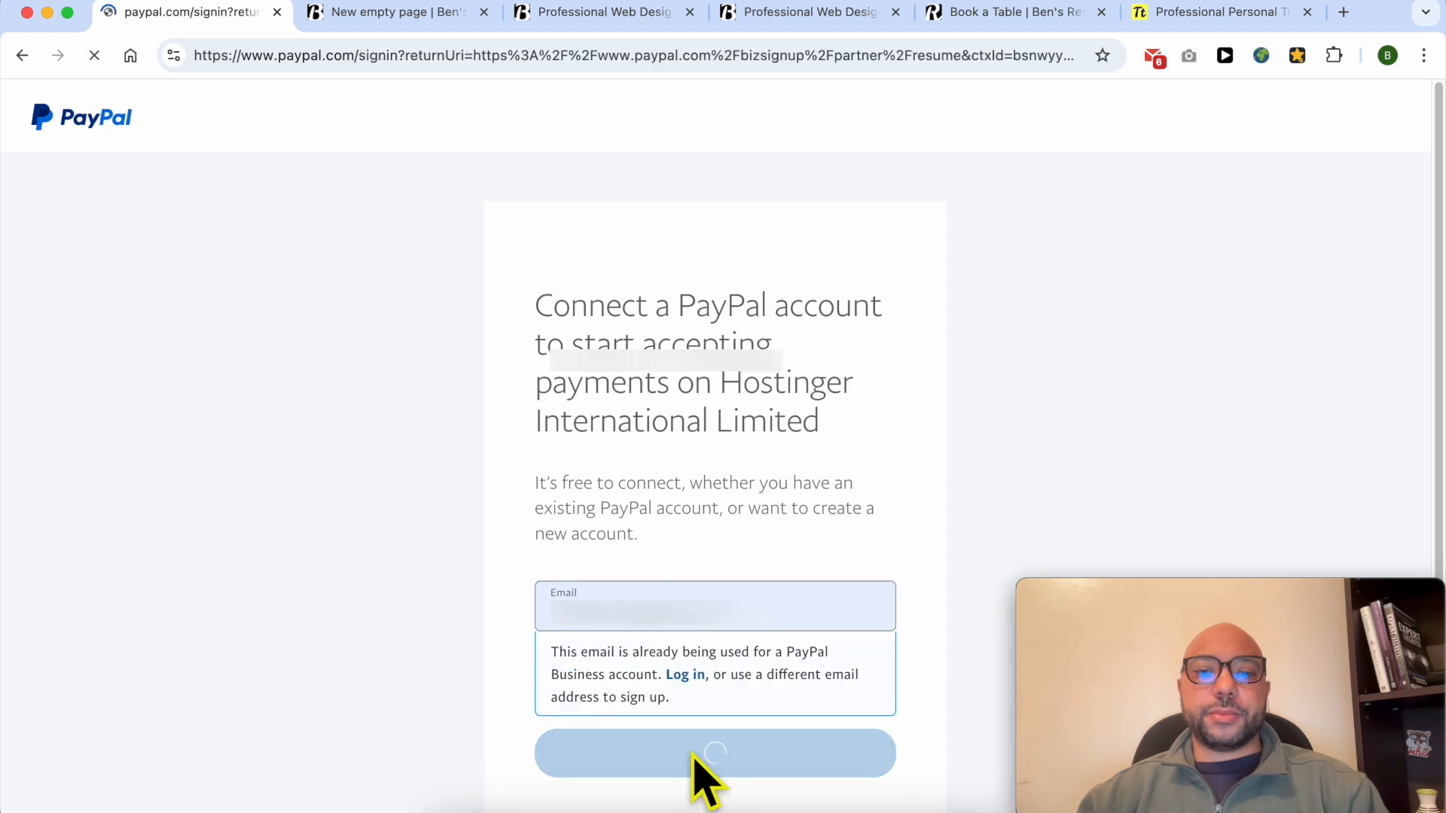
pyautogui.click(710, 336)
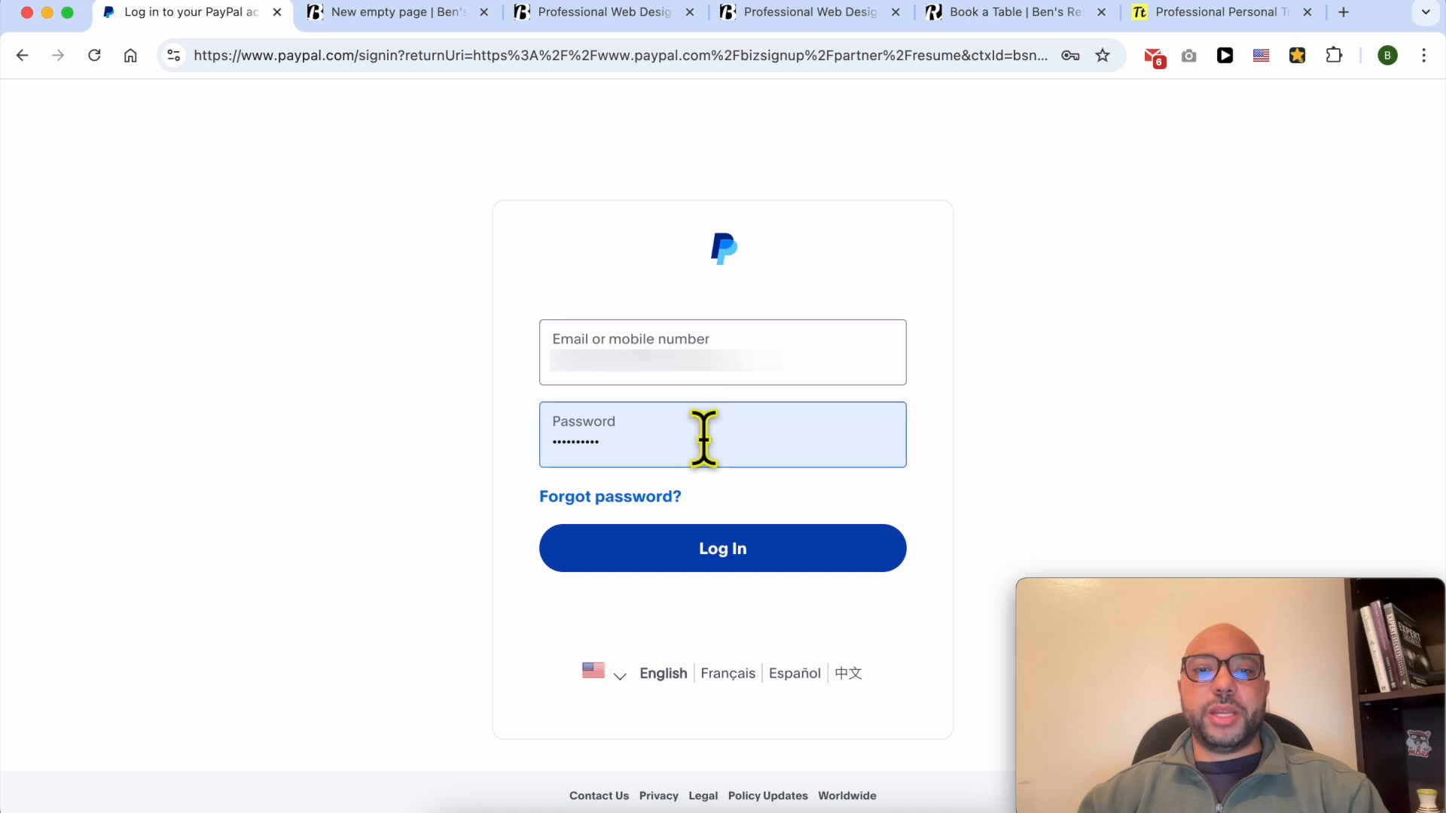
pyautogui.click(719, 551)
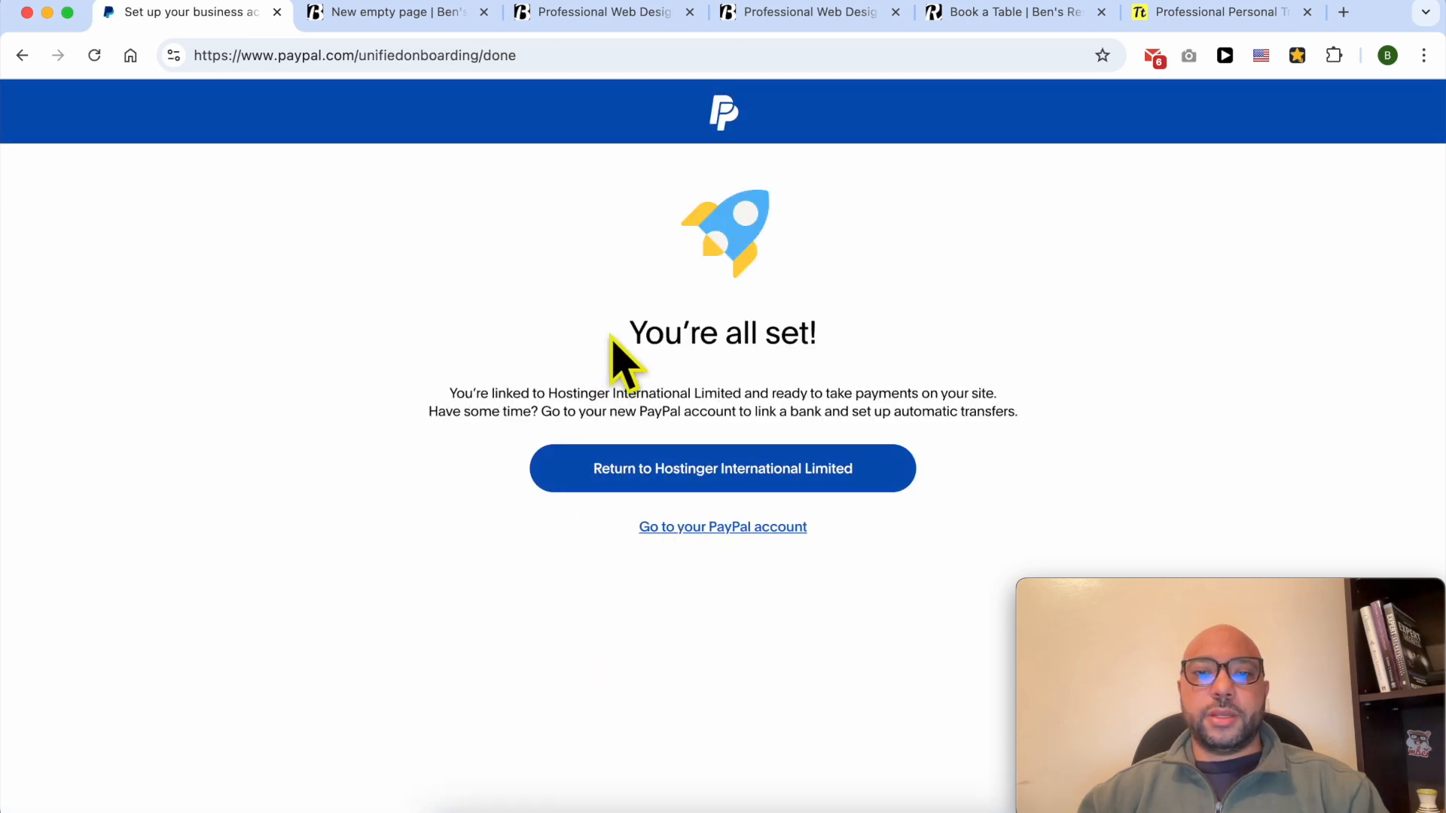
# Return from PayPal to the store's payment settings and reload them to check PayPal's connection status.
pyautogui.moveTo(608, 336); pyautogui.dragTo(860, 324)
pyautogui.moveTo(449, 393); pyautogui.dragTo(554, 388)
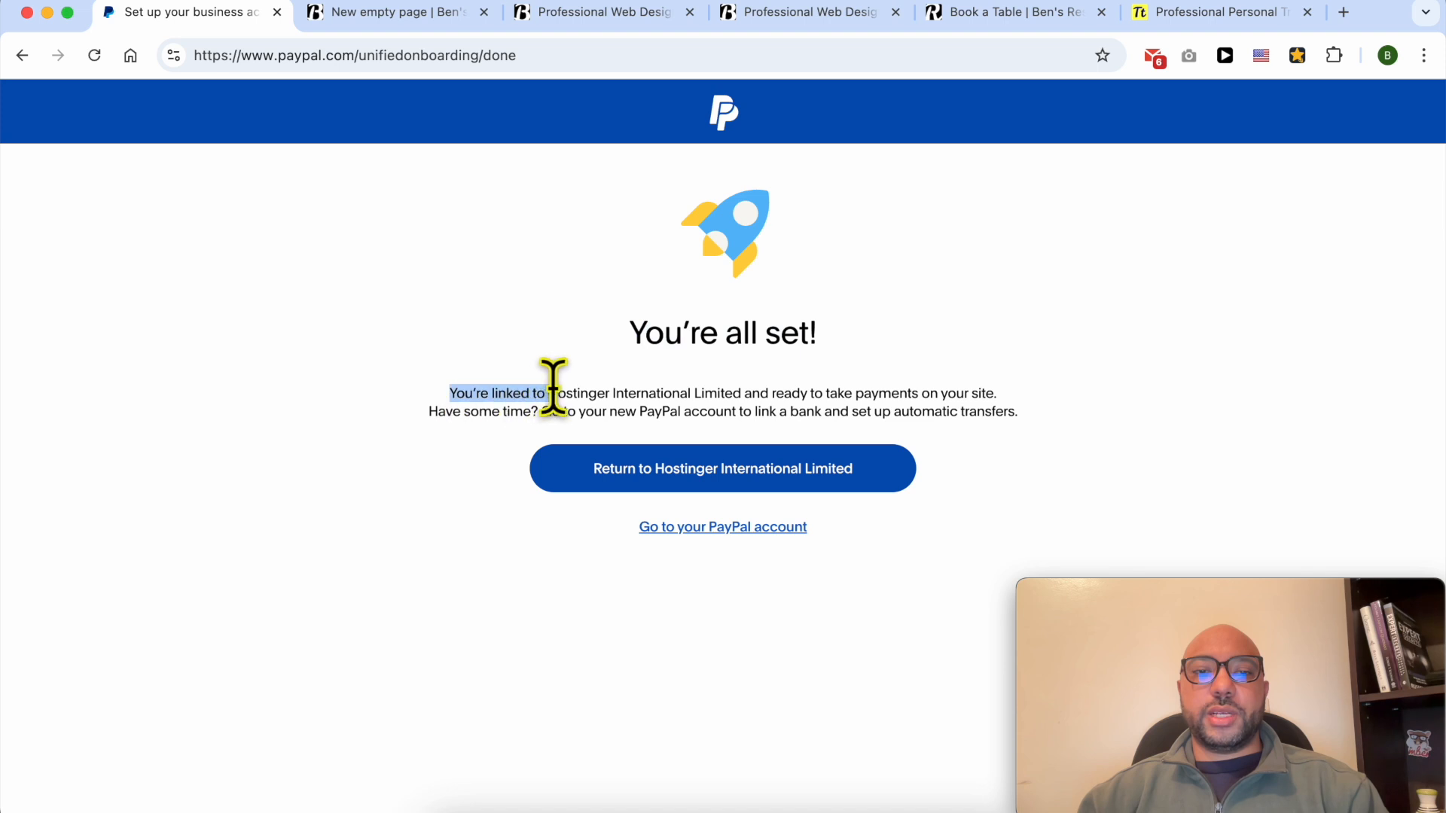
pyautogui.moveTo(661, 386); pyautogui.dragTo(741, 386)
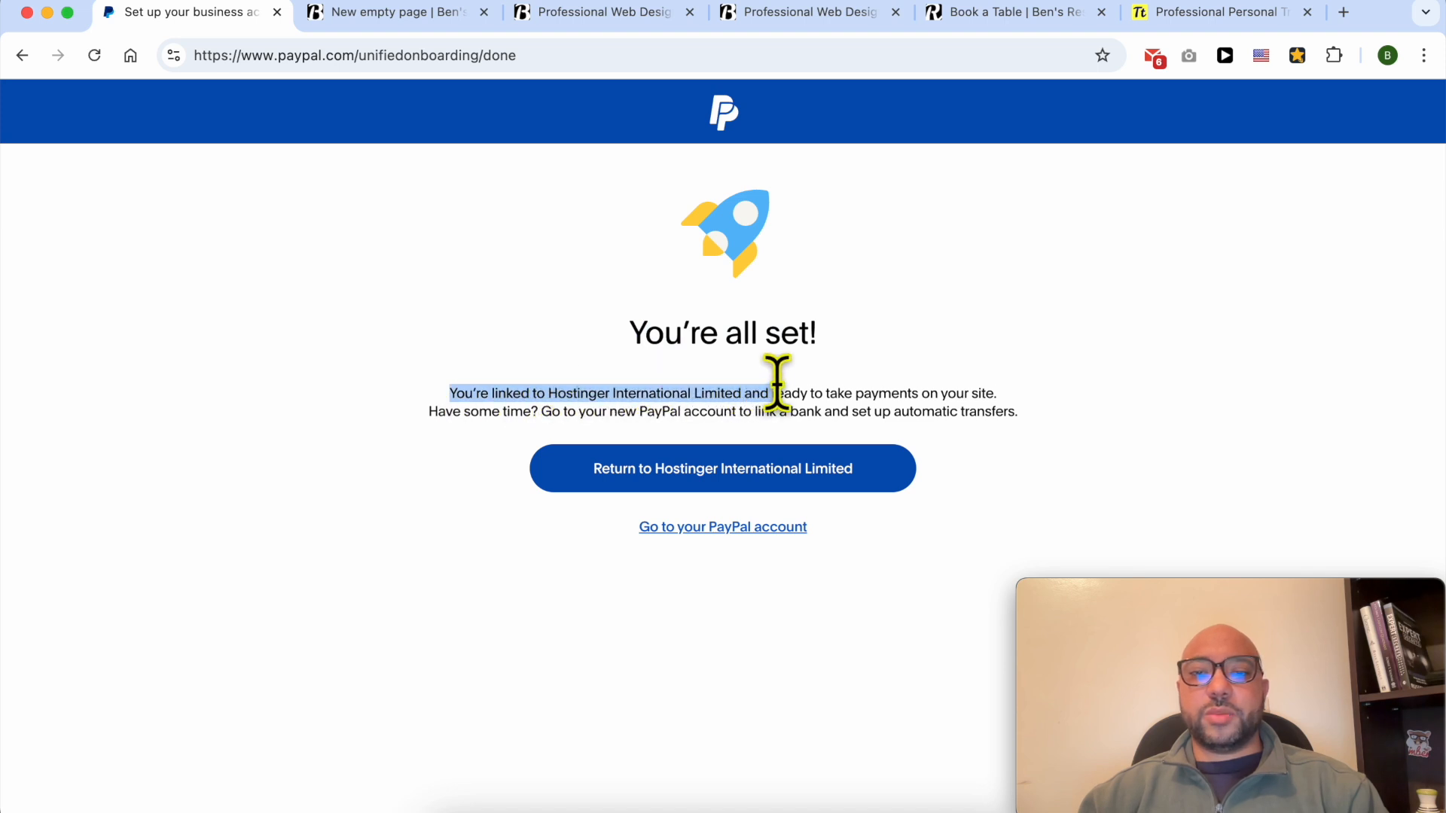
pyautogui.moveTo(834, 384); pyautogui.dragTo(1030, 390)
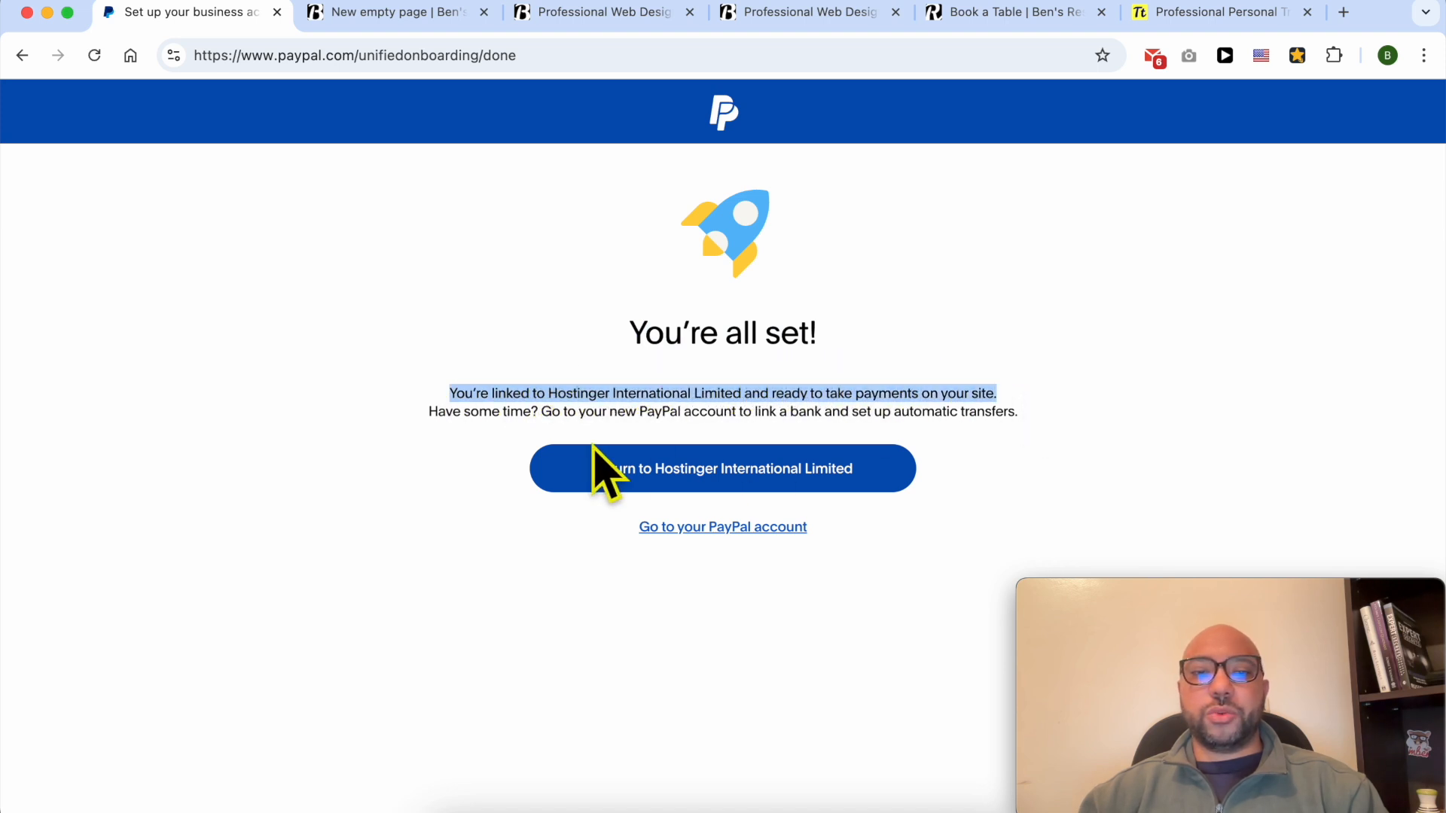
pyautogui.click(736, 473)
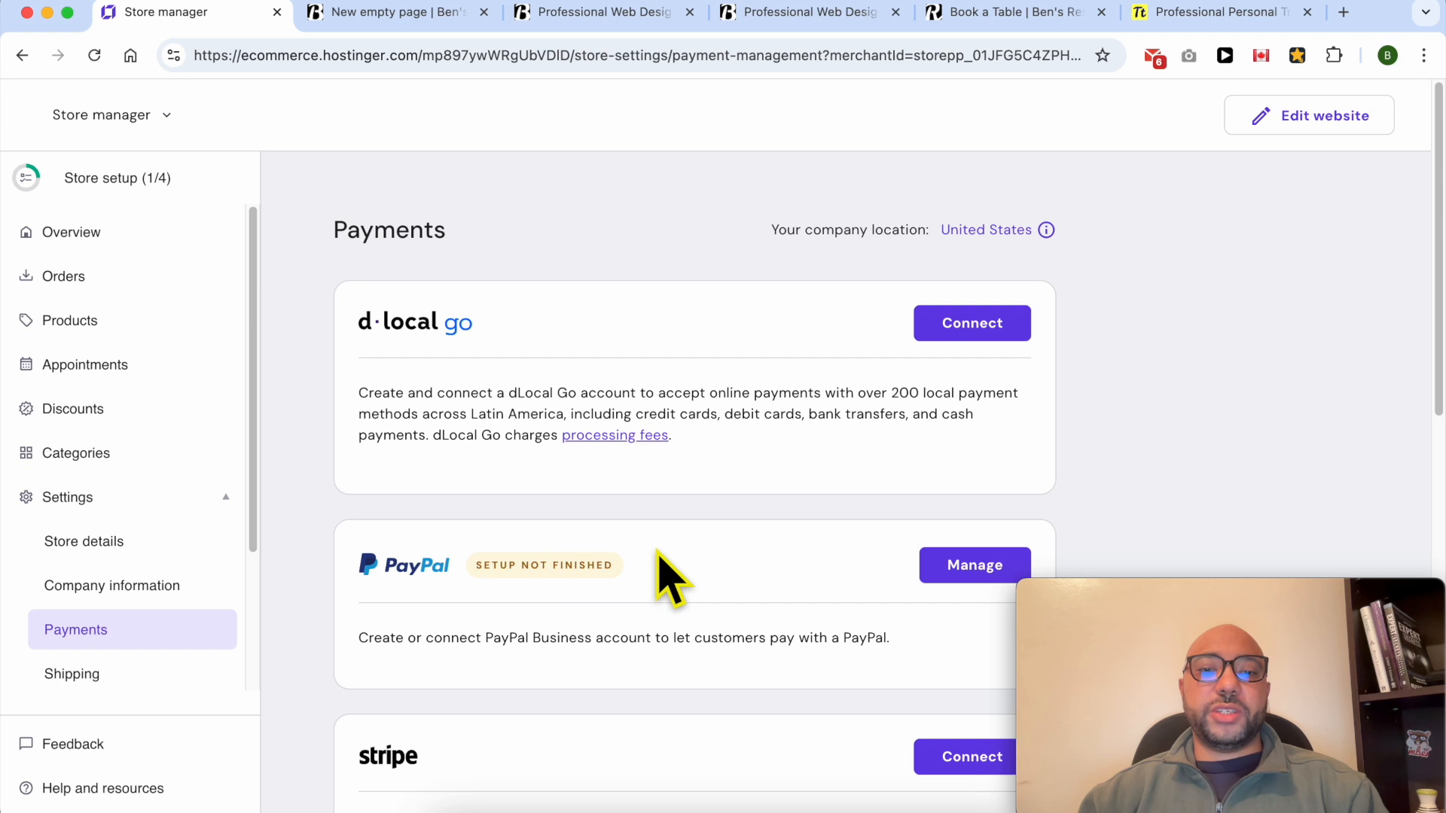
pyautogui.click(90, 58)
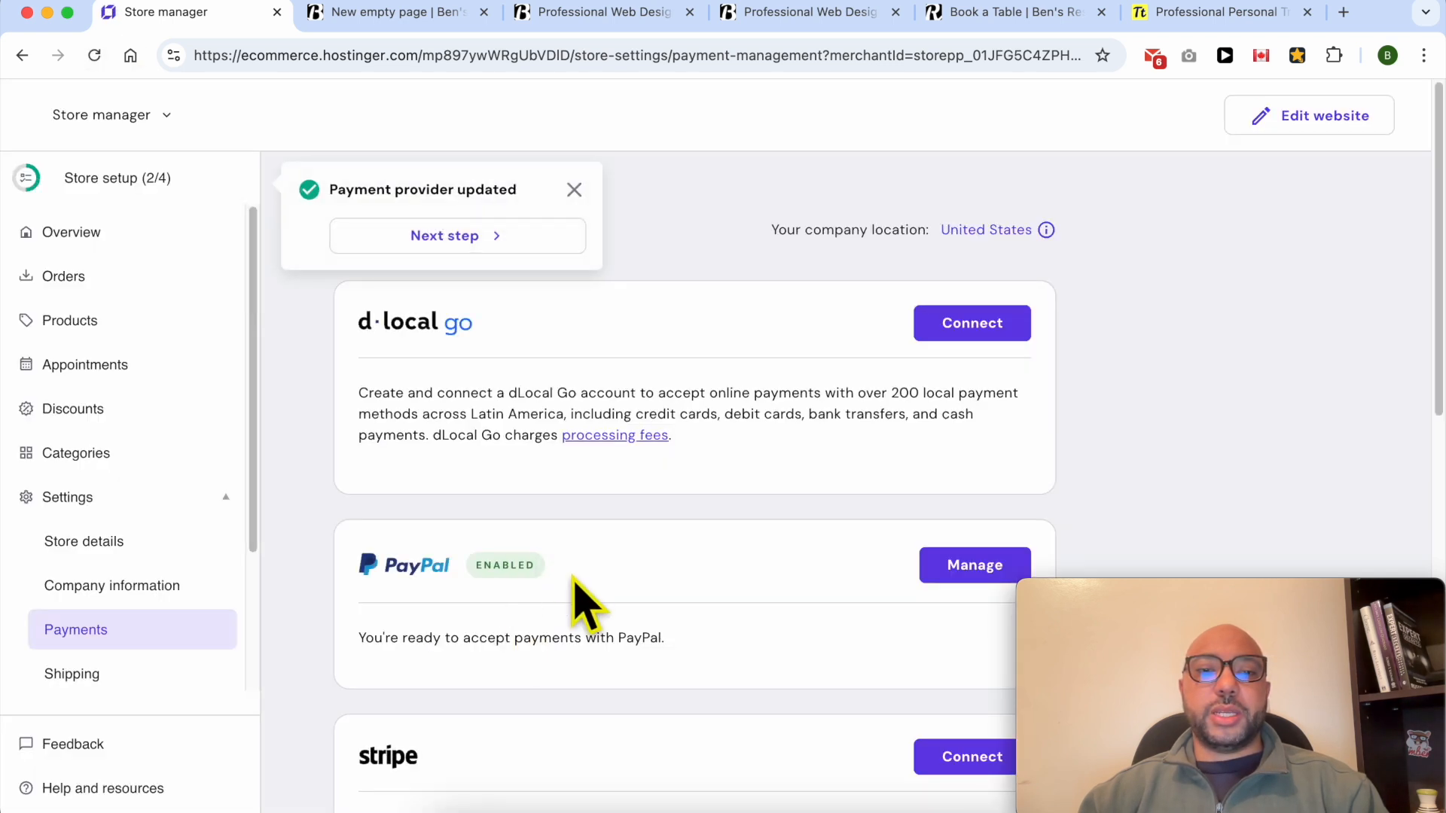
pyautogui.moveTo(550, 562); pyautogui.dragTo(454, 568)
pyautogui.click(590, 564)
# Add and save a manual payment method named "Cash on Delivery", leaving the payment instructions empty.
pyautogui.scroll(-7, 596, 564)
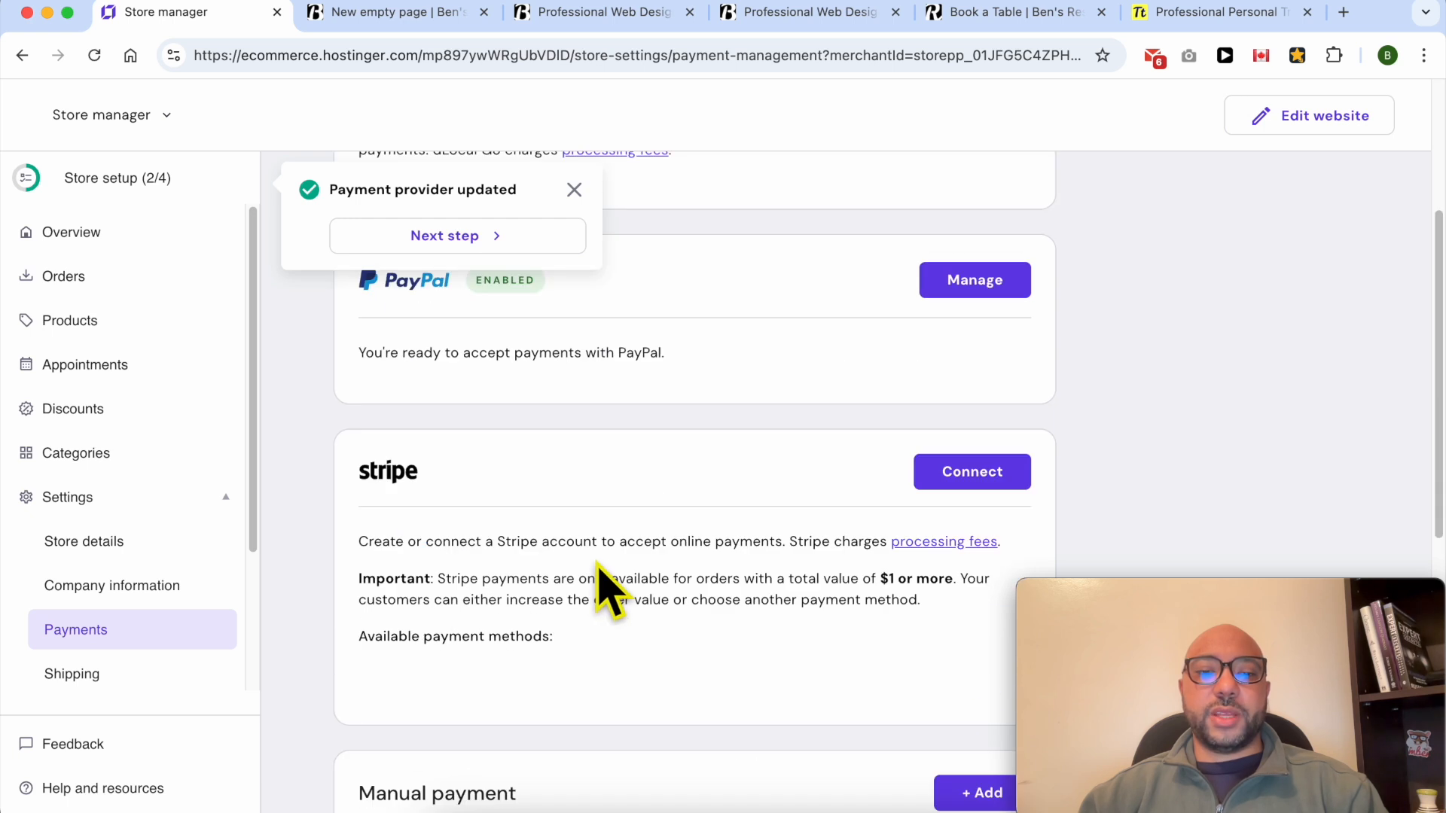
pyautogui.click(953, 557)
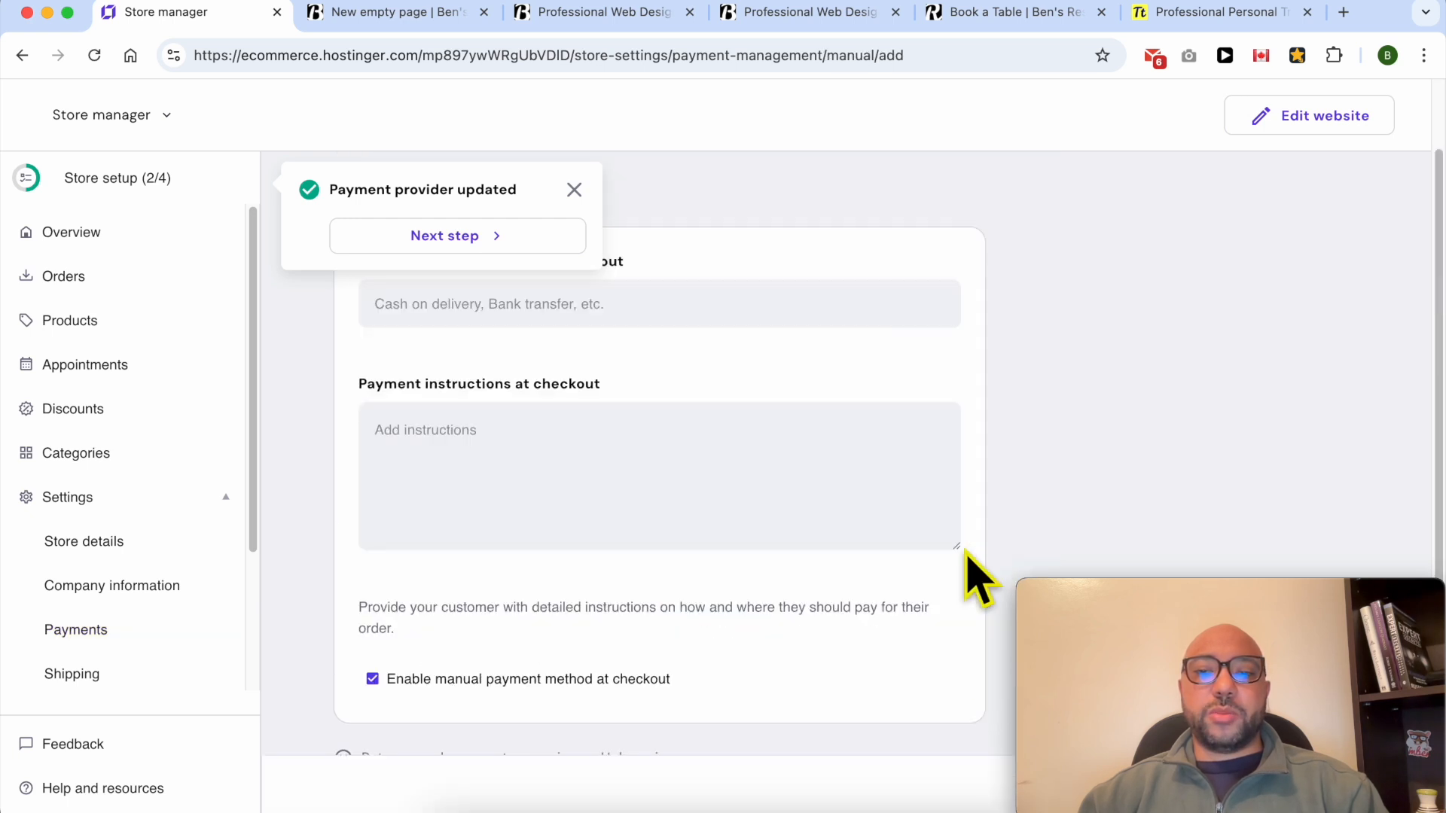
pyautogui.click(574, 190)
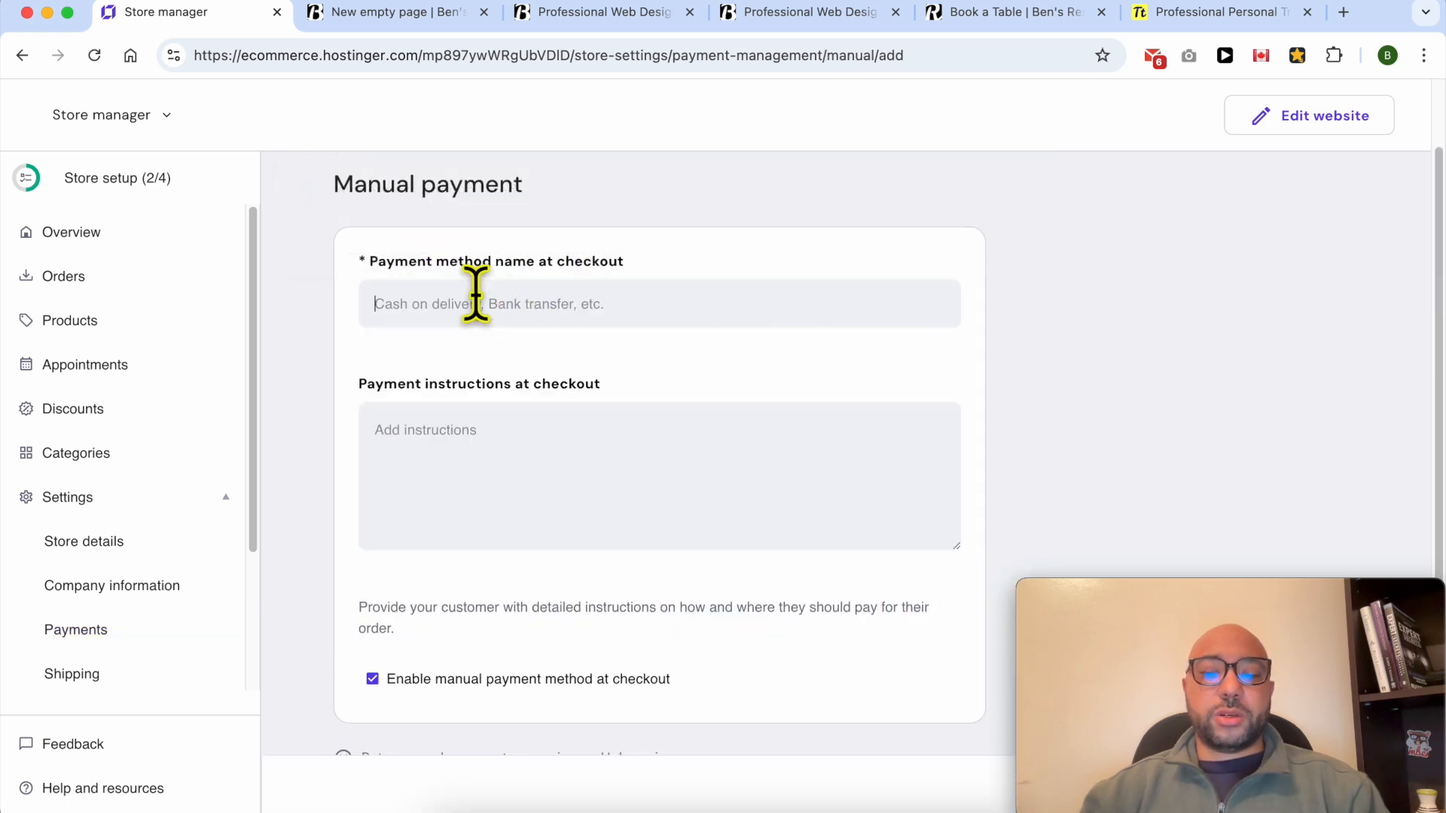
pyautogui.write('Cash on Delivery')
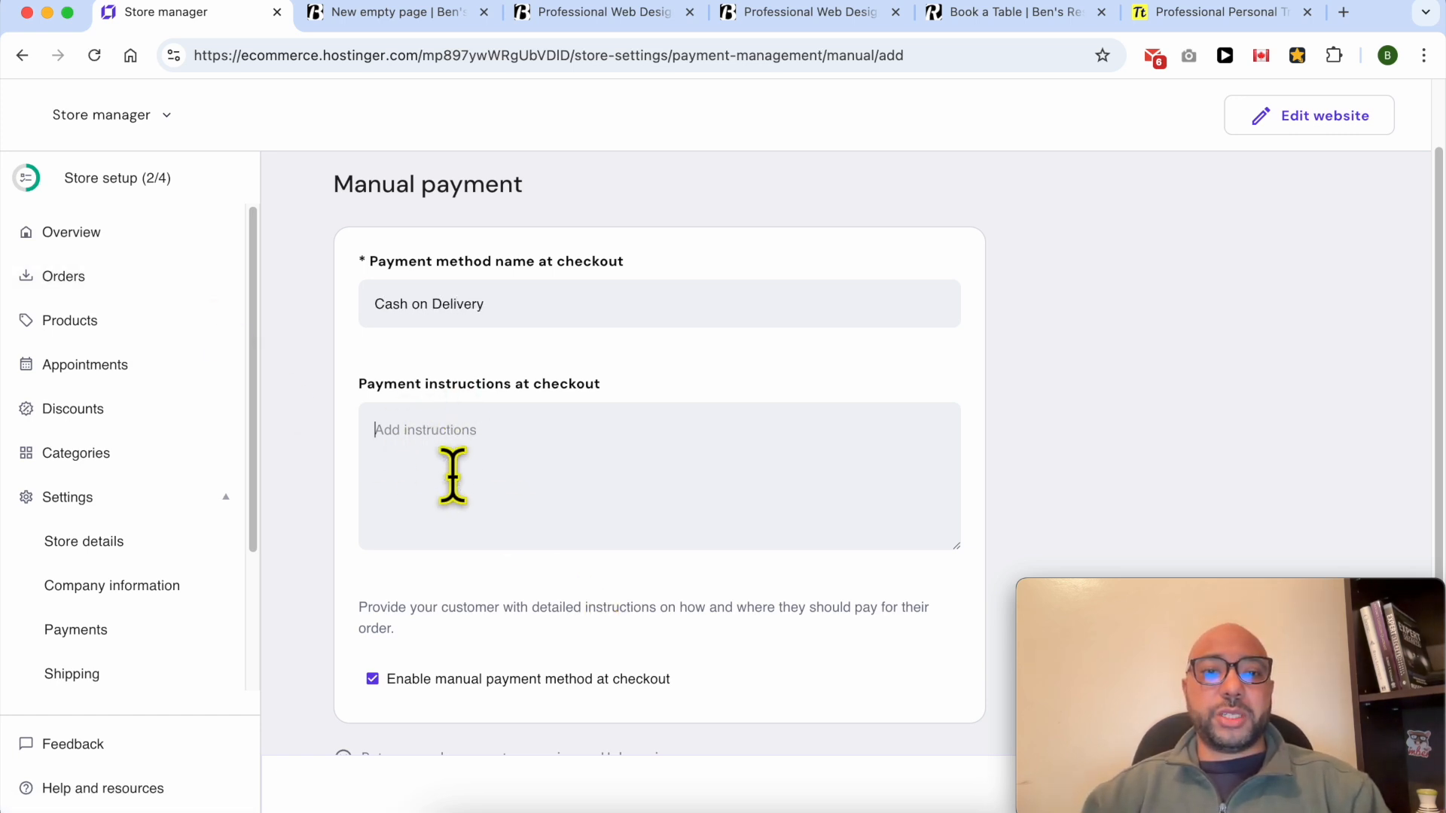
pyautogui.scroll(-1, 452, 476)
pyautogui.moveTo(1250, 595); pyautogui.dragTo(1212, 303)
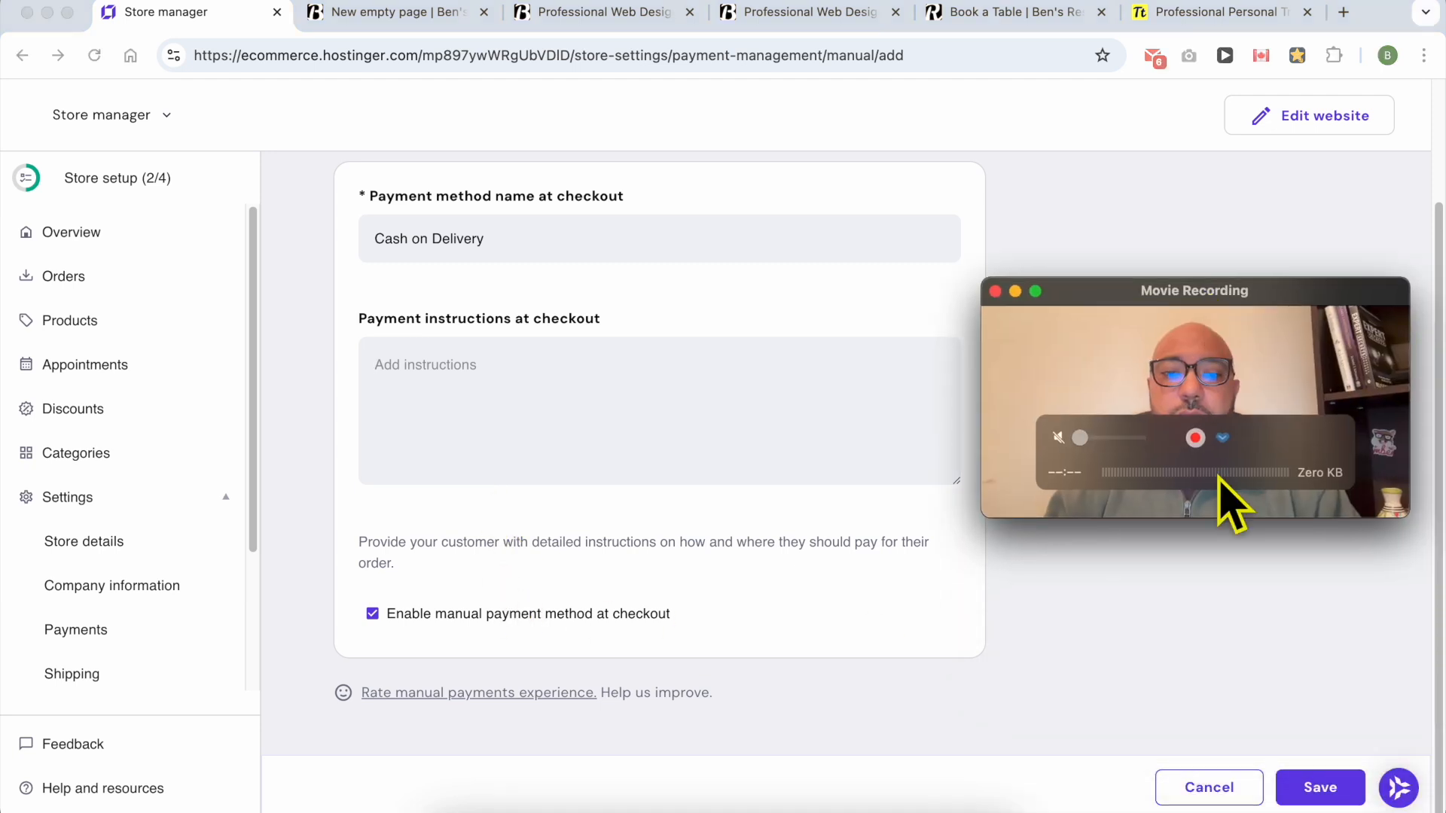
pyautogui.click(1335, 786)
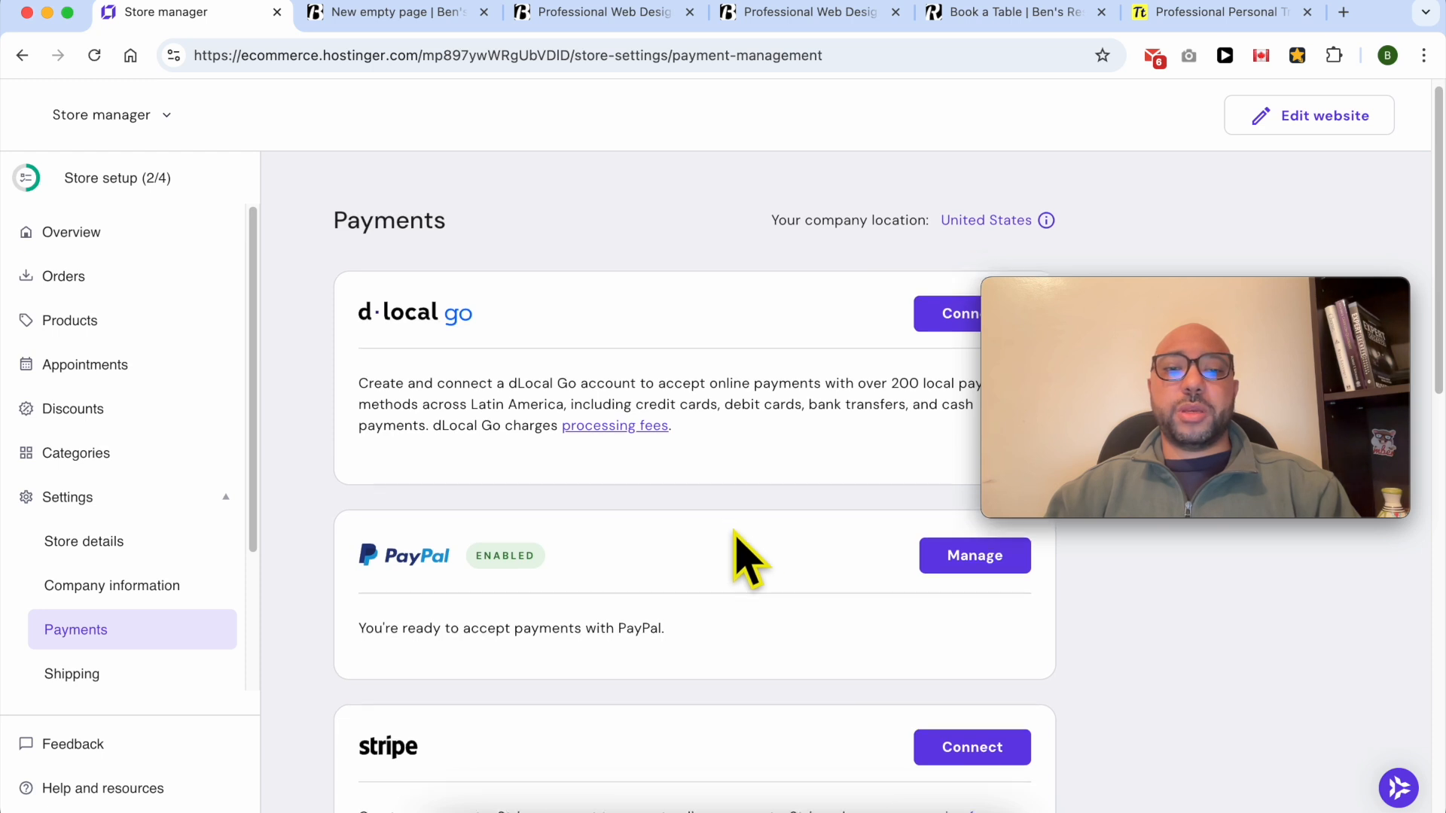
# Check the enabled payment methods, return to the preview of the dental appointment page and reload it.
pyautogui.scroll(-5, 735, 542)
pyautogui.scroll(-5, 677, 595)
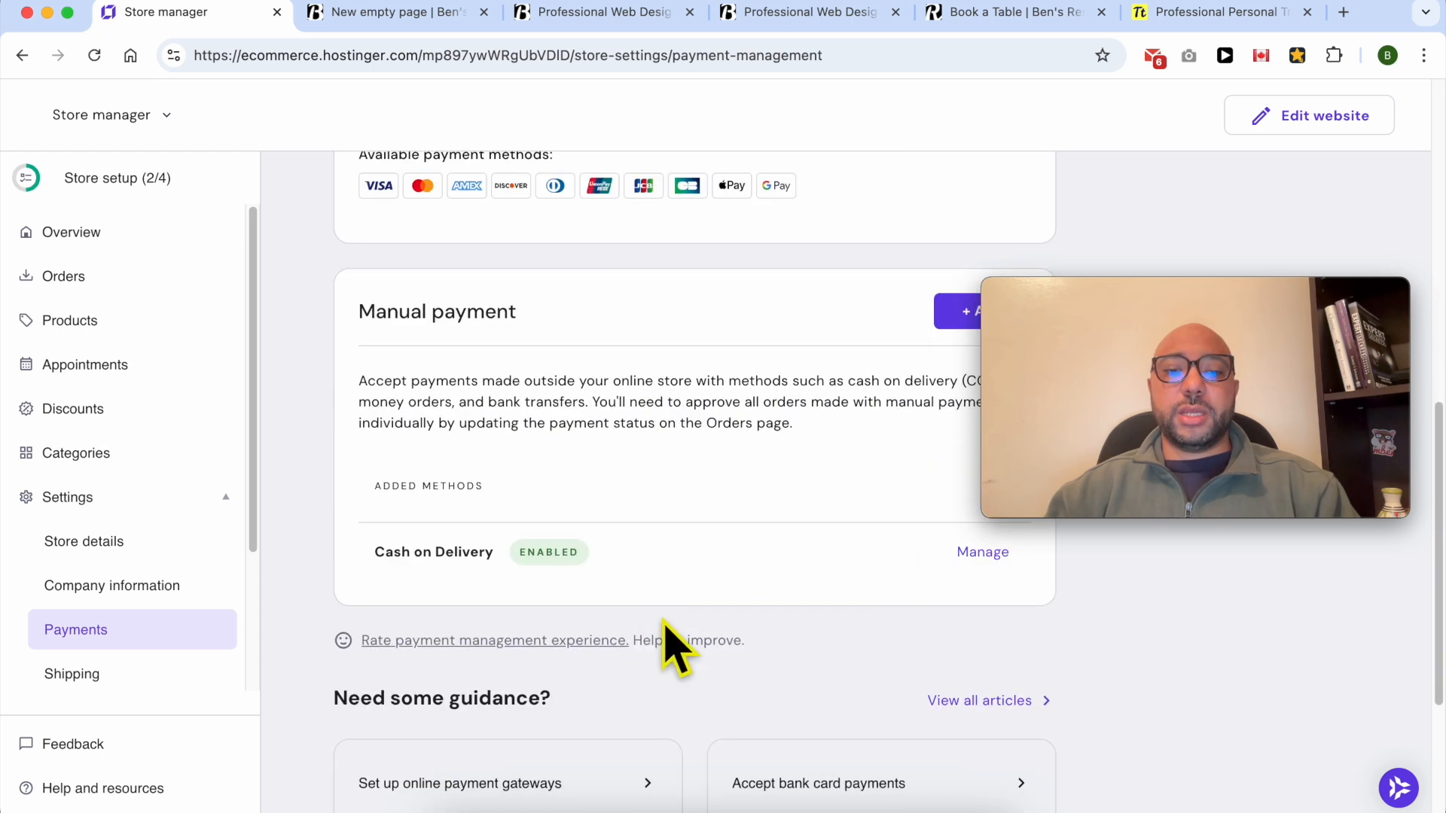
pyautogui.click(979, 16)
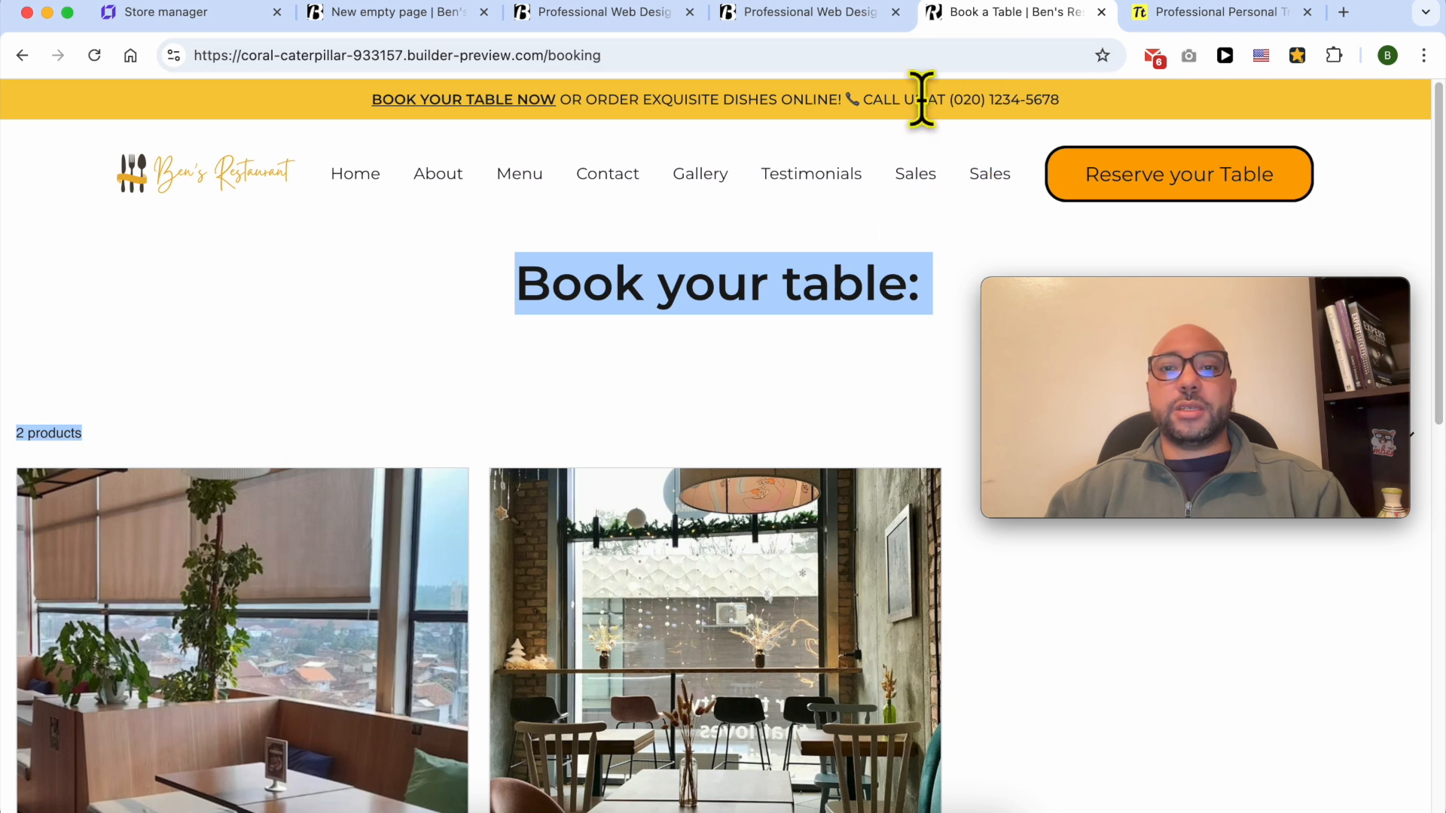
pyautogui.click(384, 17)
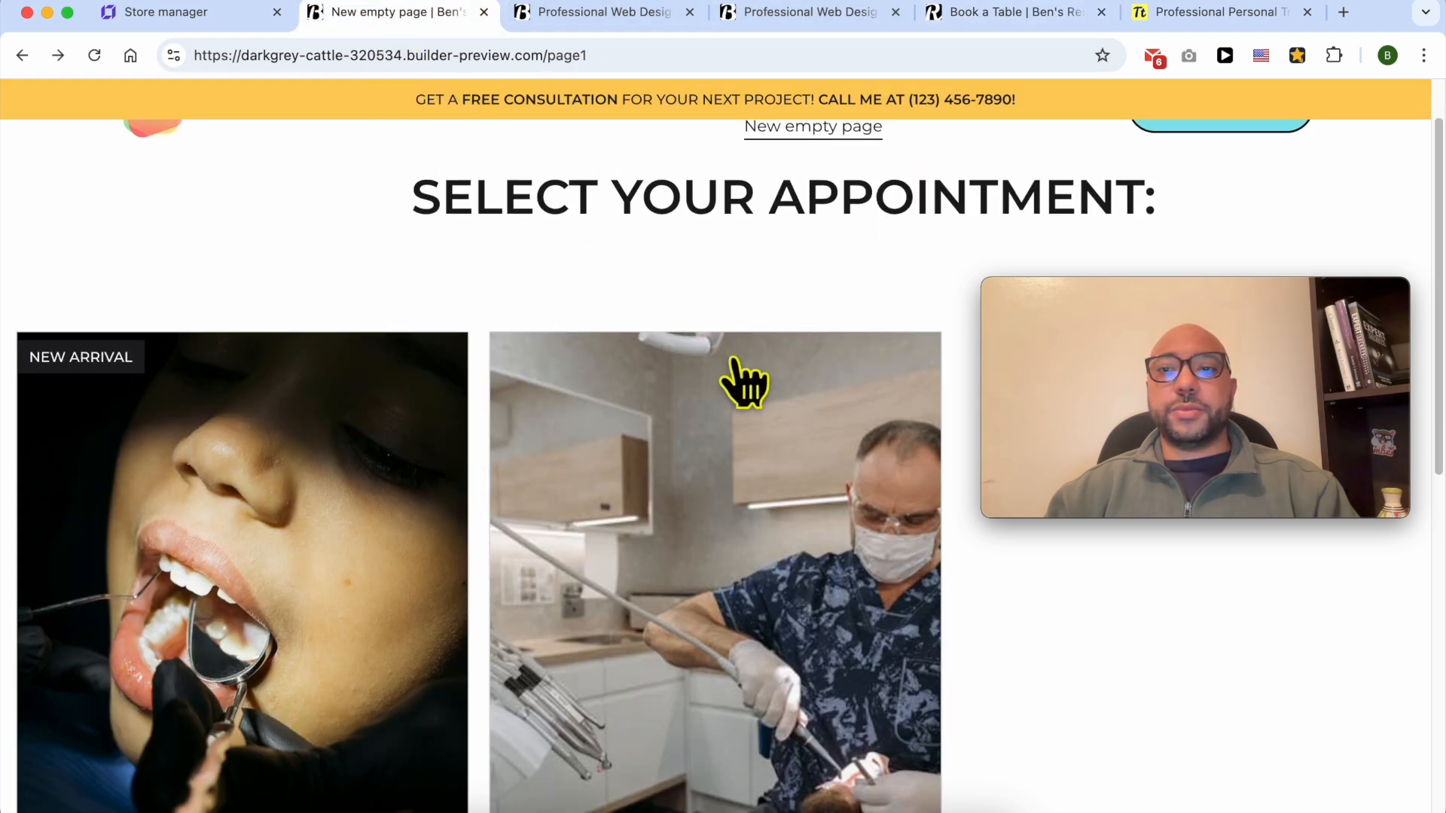
pyautogui.scroll(1, 911, 279)
pyautogui.click(94, 55)
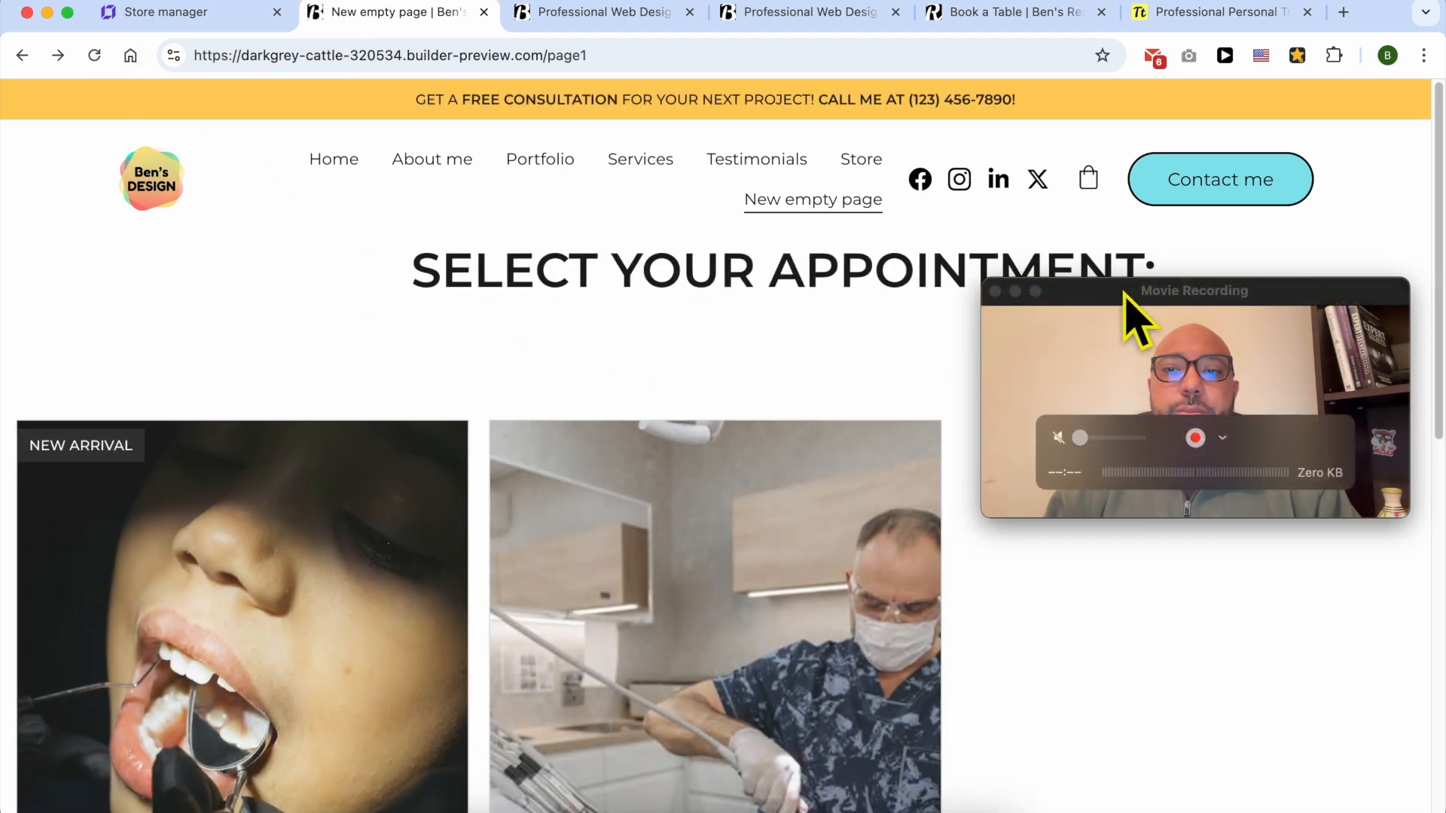
pyautogui.moveTo(1125, 295); pyautogui.dragTo(1152, 18)
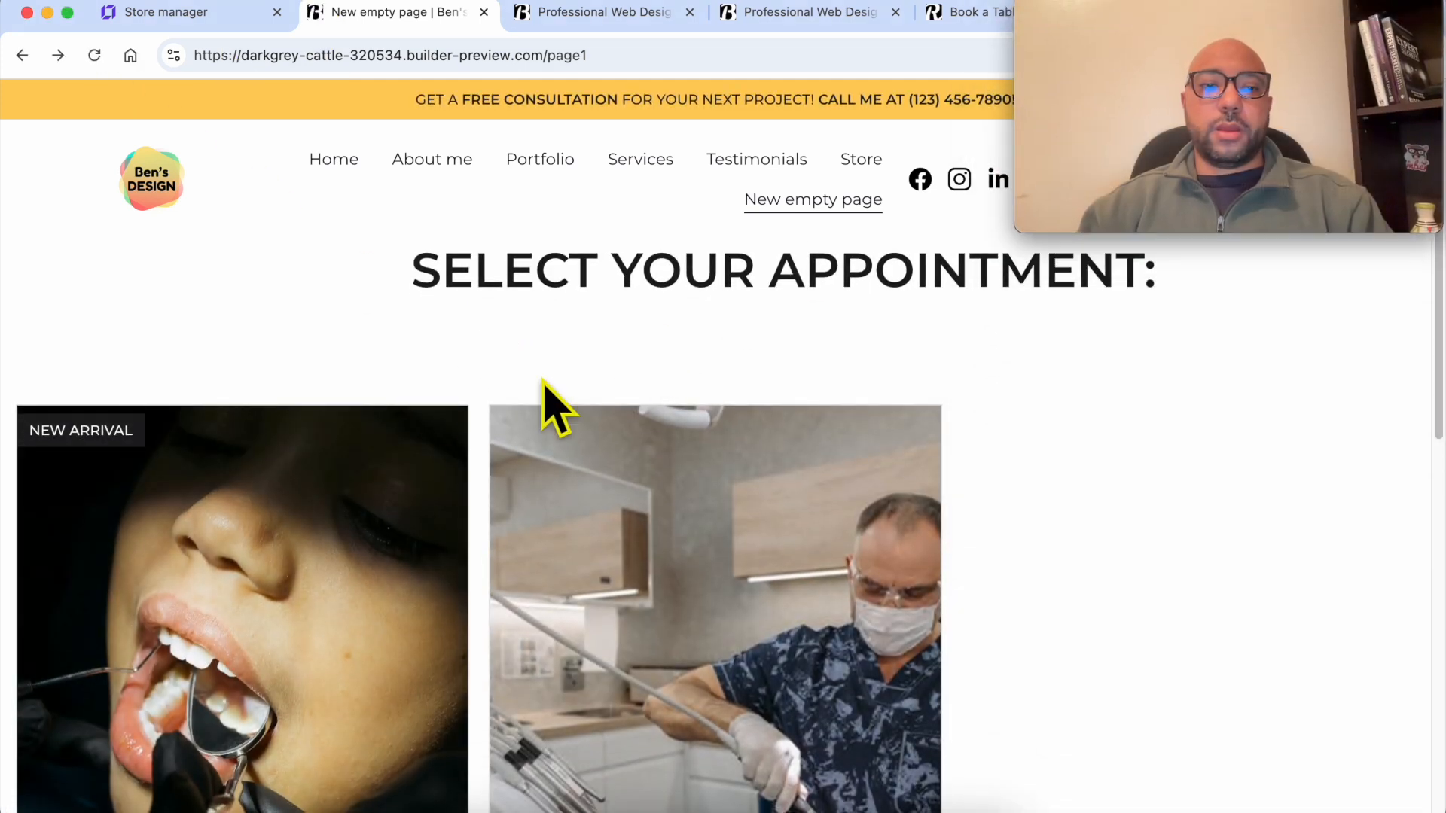
# Start booking the Dental Appointment for kids, answer the booking form with 12, and choose December 25, 2024 at 03:00 PM.
pyautogui.scroll(-5, 544, 380)
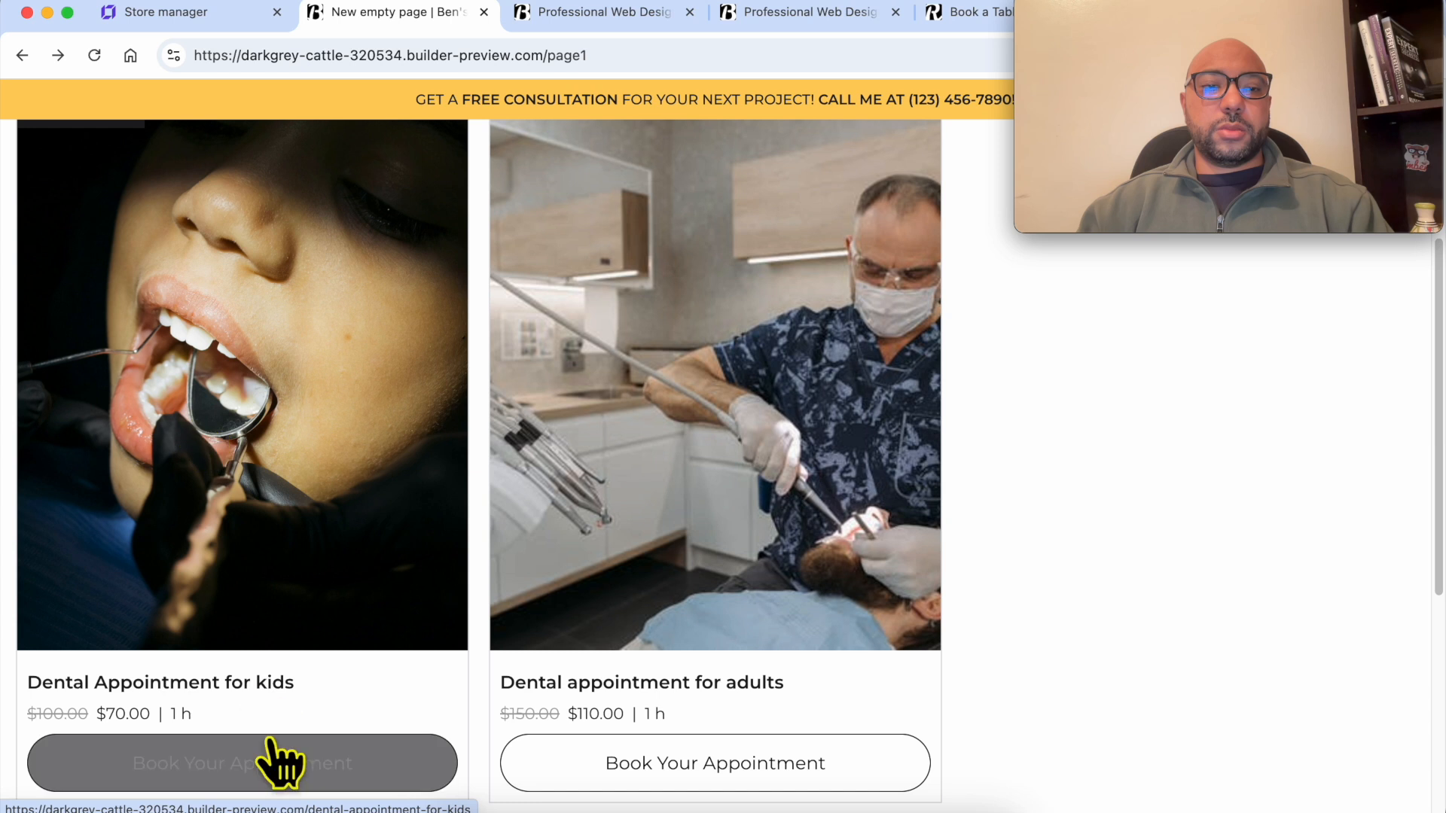
pyautogui.click(239, 764)
pyautogui.click(795, 532)
pyautogui.write('12')
pyautogui.click(877, 644)
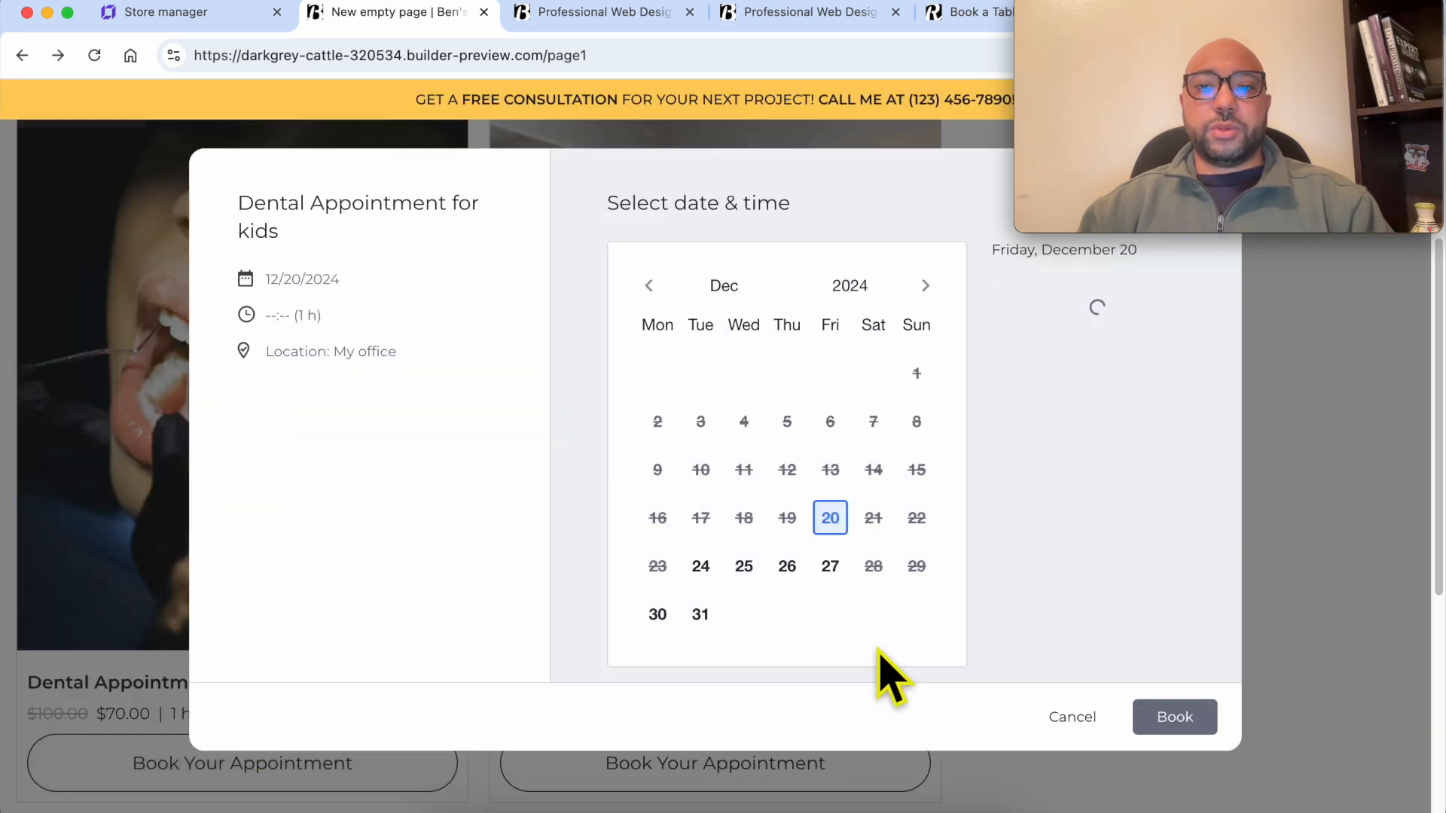
pyautogui.click(744, 566)
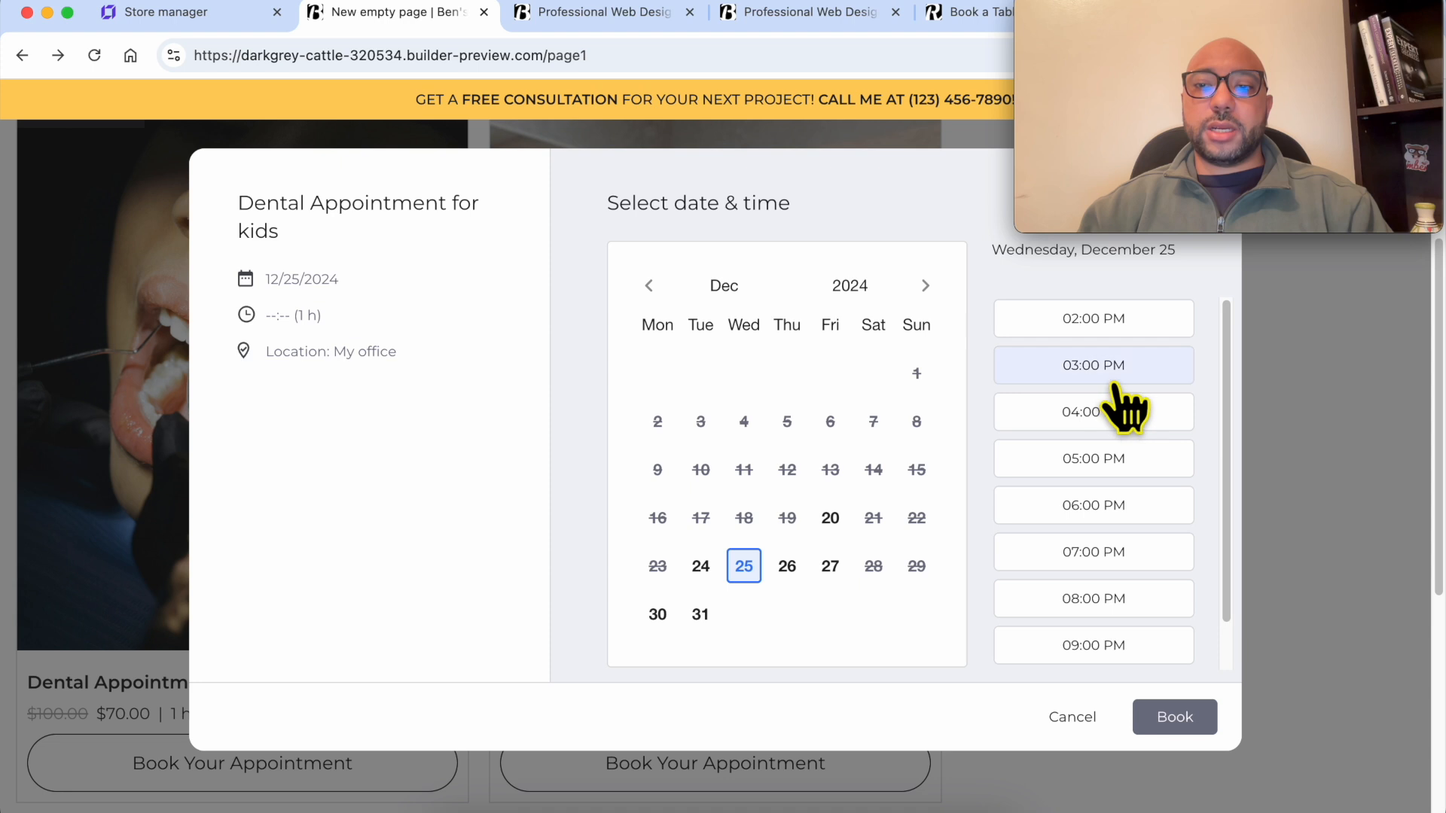
pyautogui.click(1115, 377)
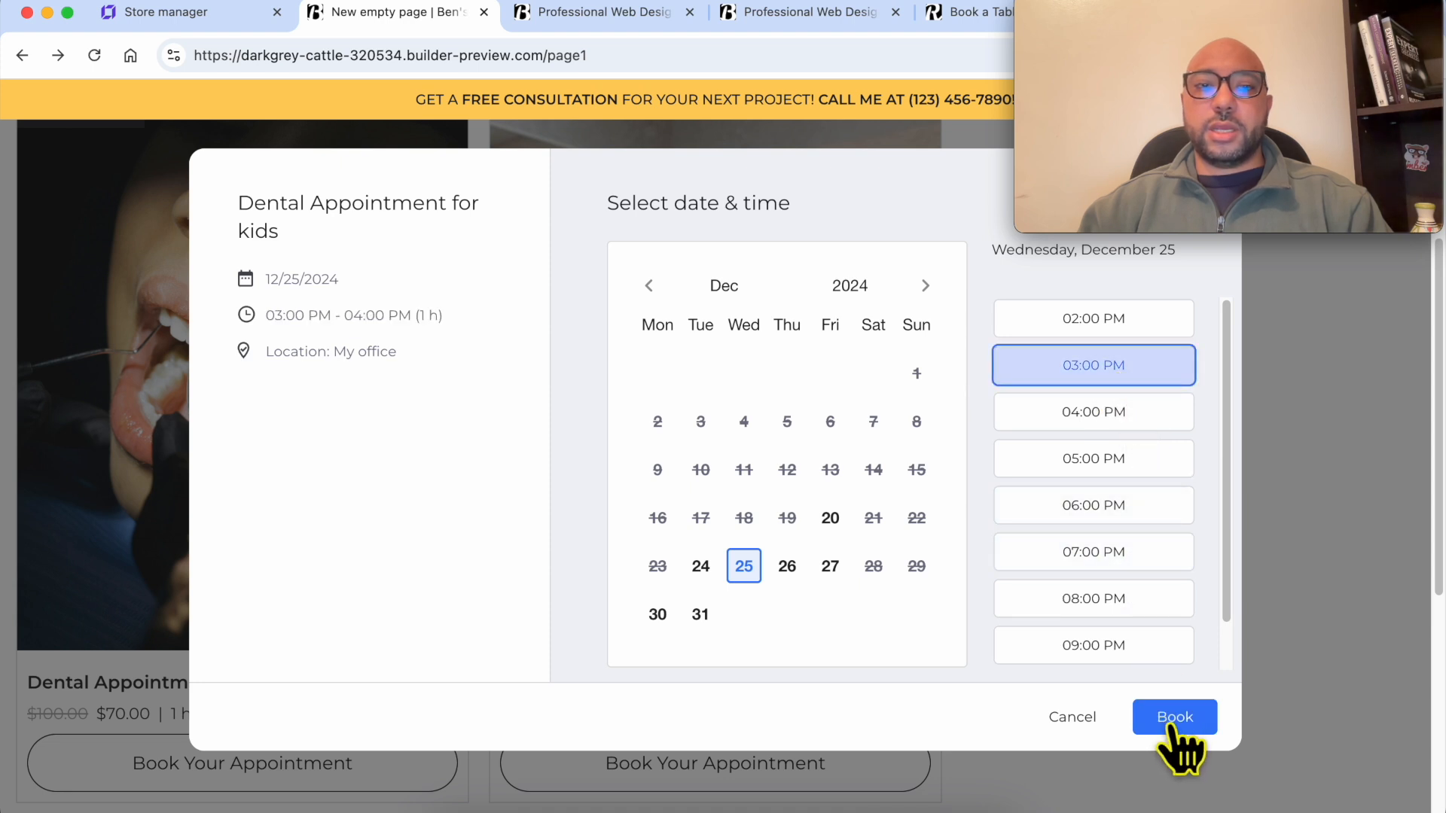
# Review the date, time and location of the kids' booking, try to submit it and read the response.
pyautogui.moveTo(368, 377); pyautogui.dragTo(249, 277)
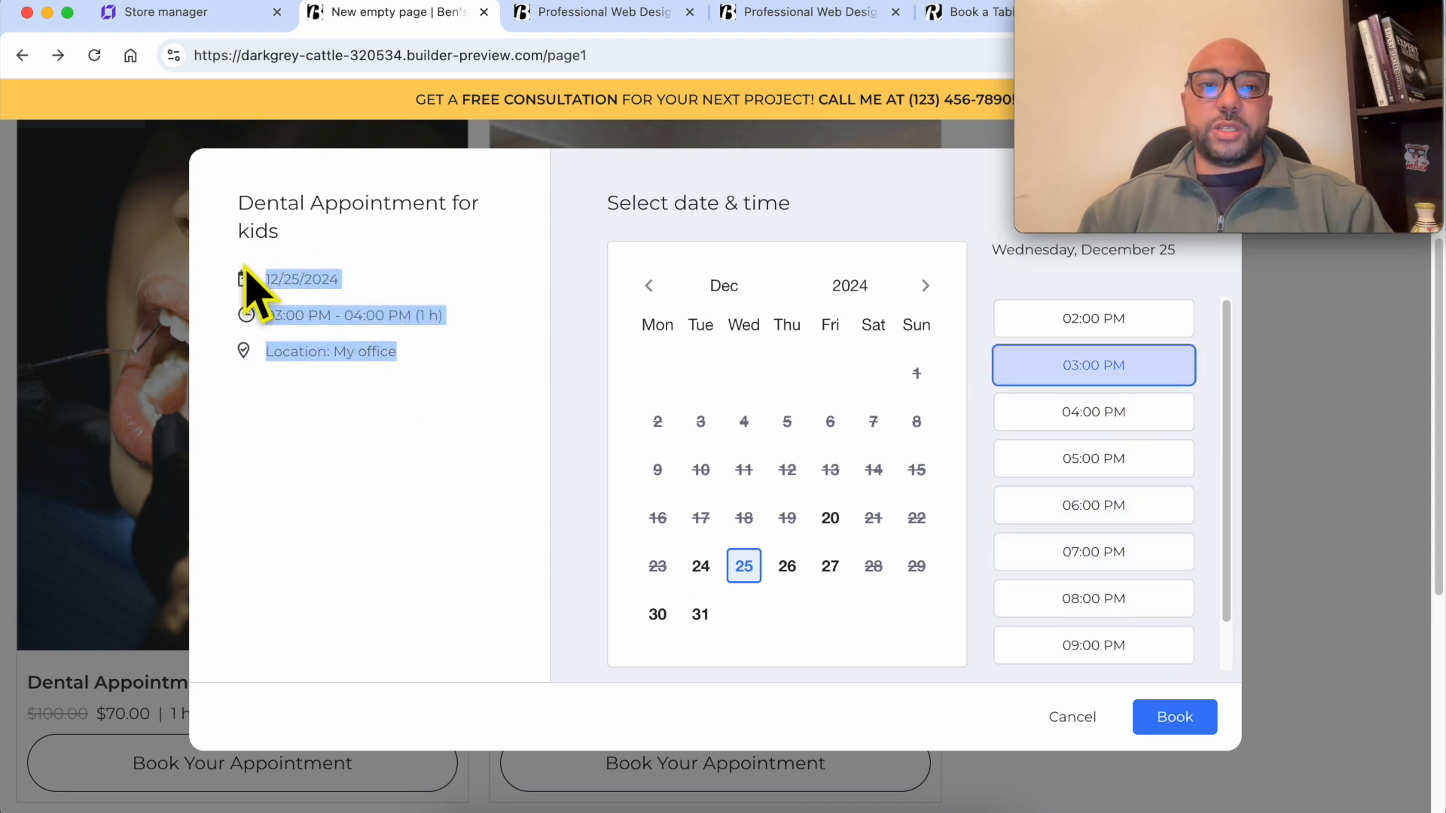
pyautogui.moveTo(418, 386); pyautogui.dragTo(308, 281)
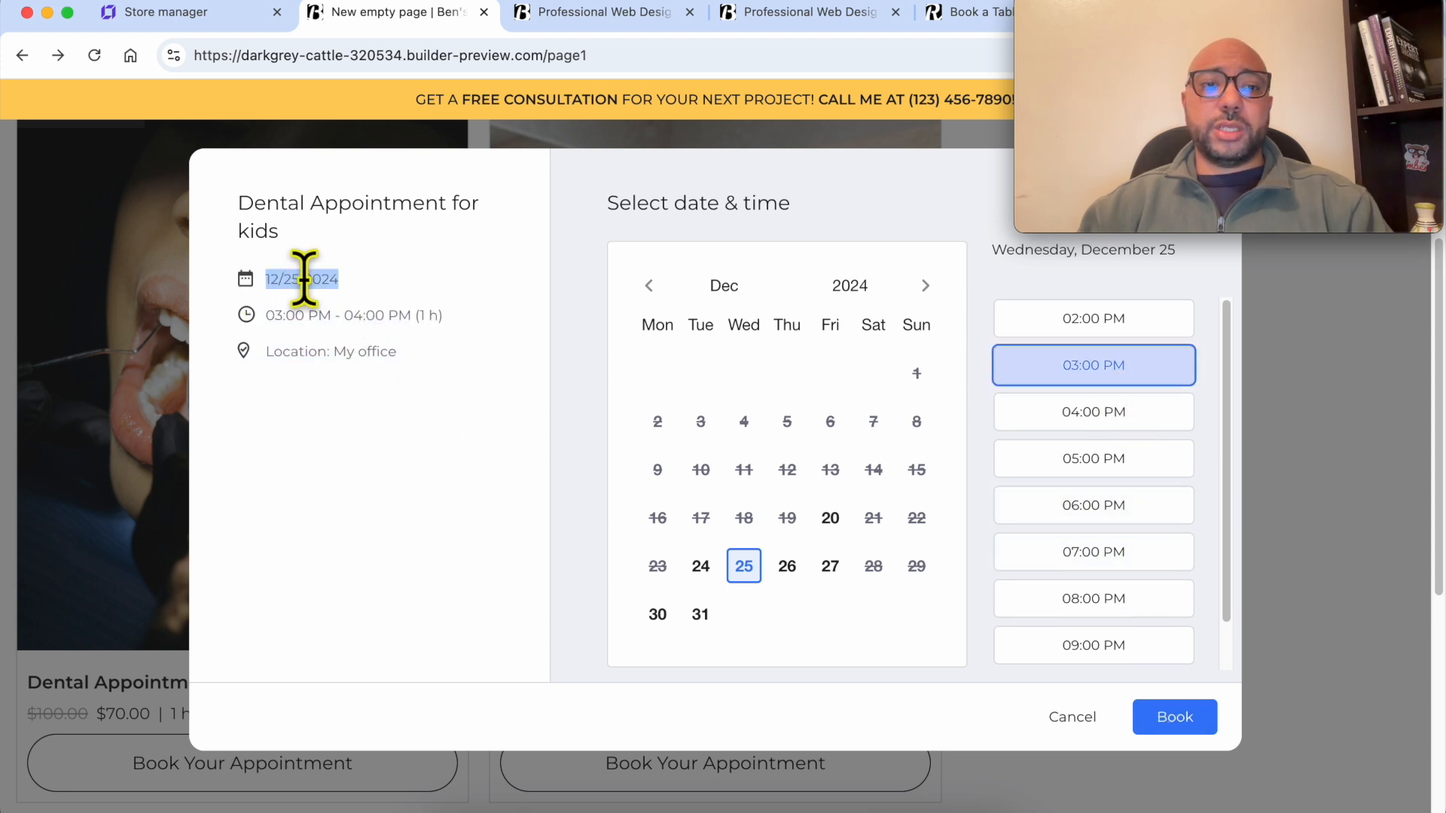
pyautogui.tripleClick(302, 316)
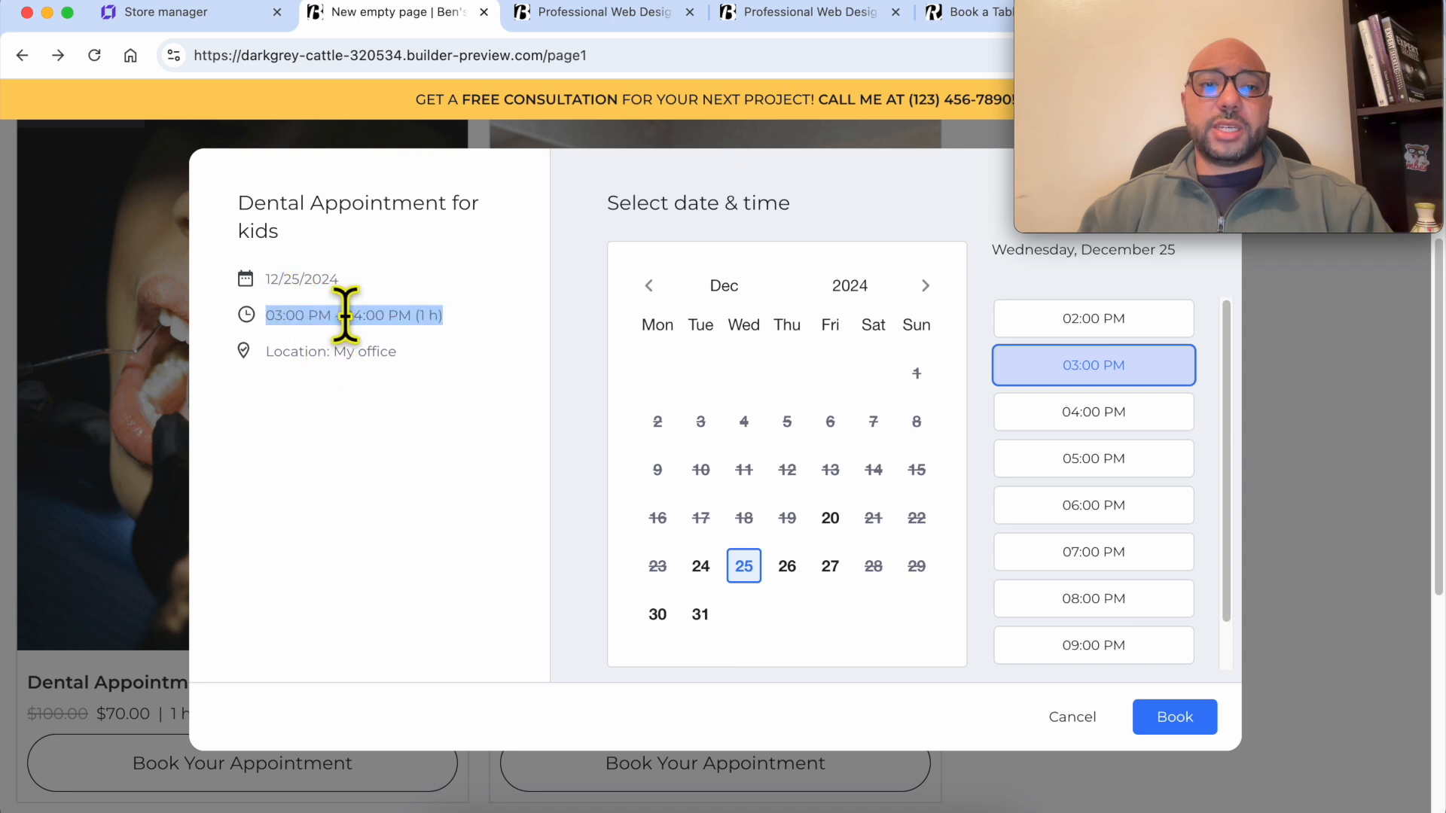
pyautogui.tripleClick(320, 351)
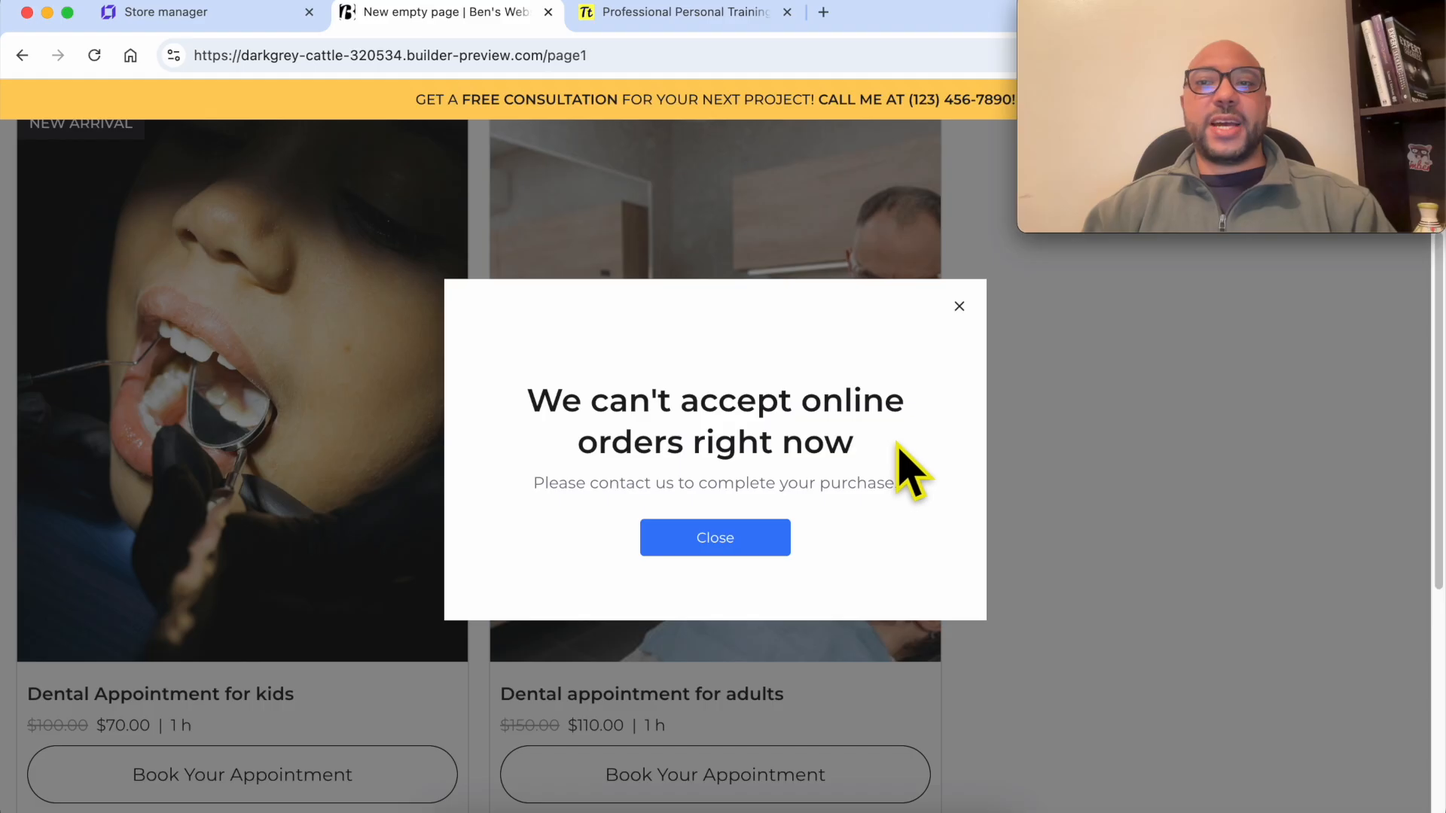
pyautogui.moveTo(897, 449); pyautogui.dragTo(464, 407)
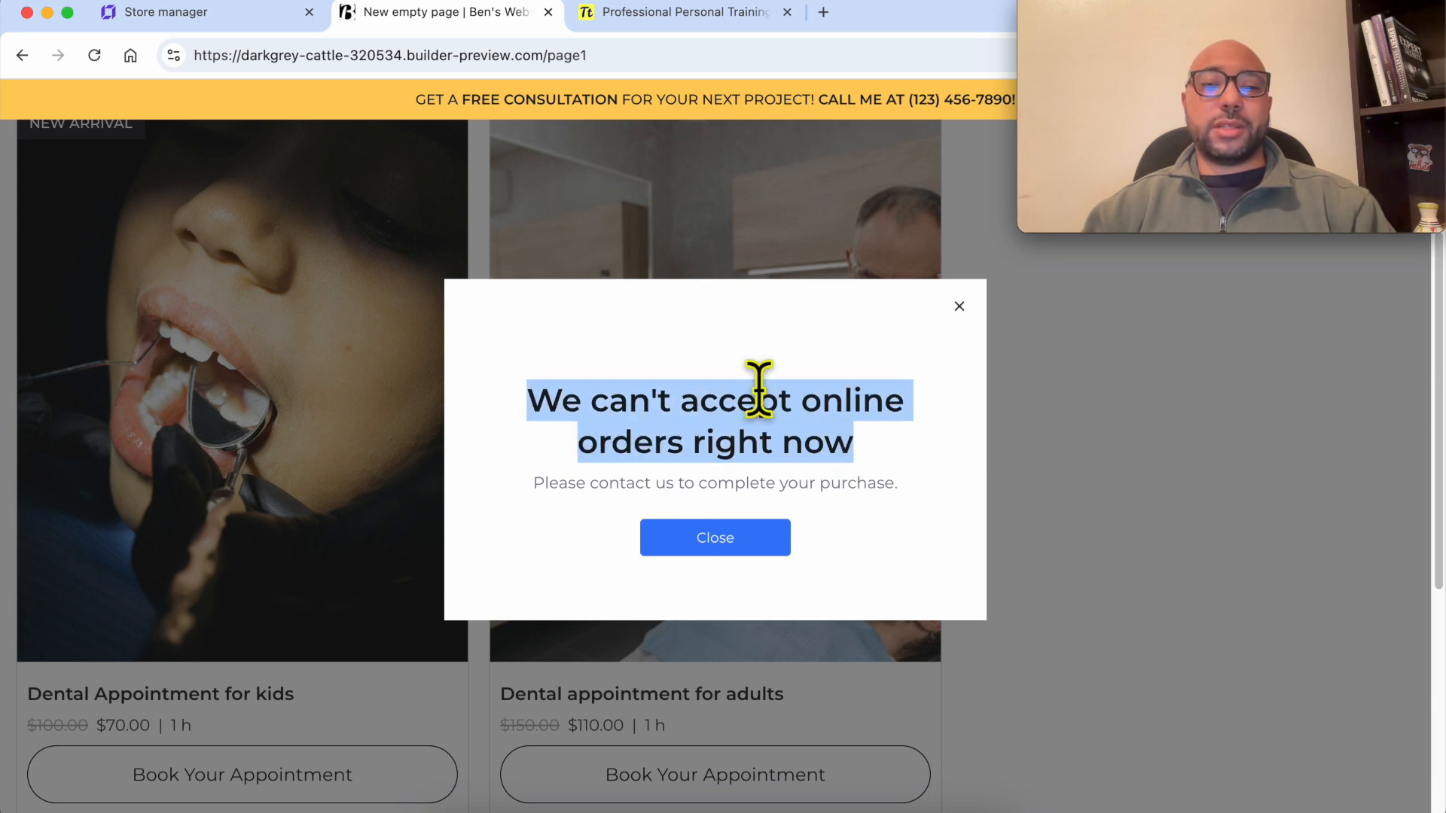
# Complete the store's company information with company name "Dental", the street address, phone number and state, and save it.
pyautogui.click(260, 13)
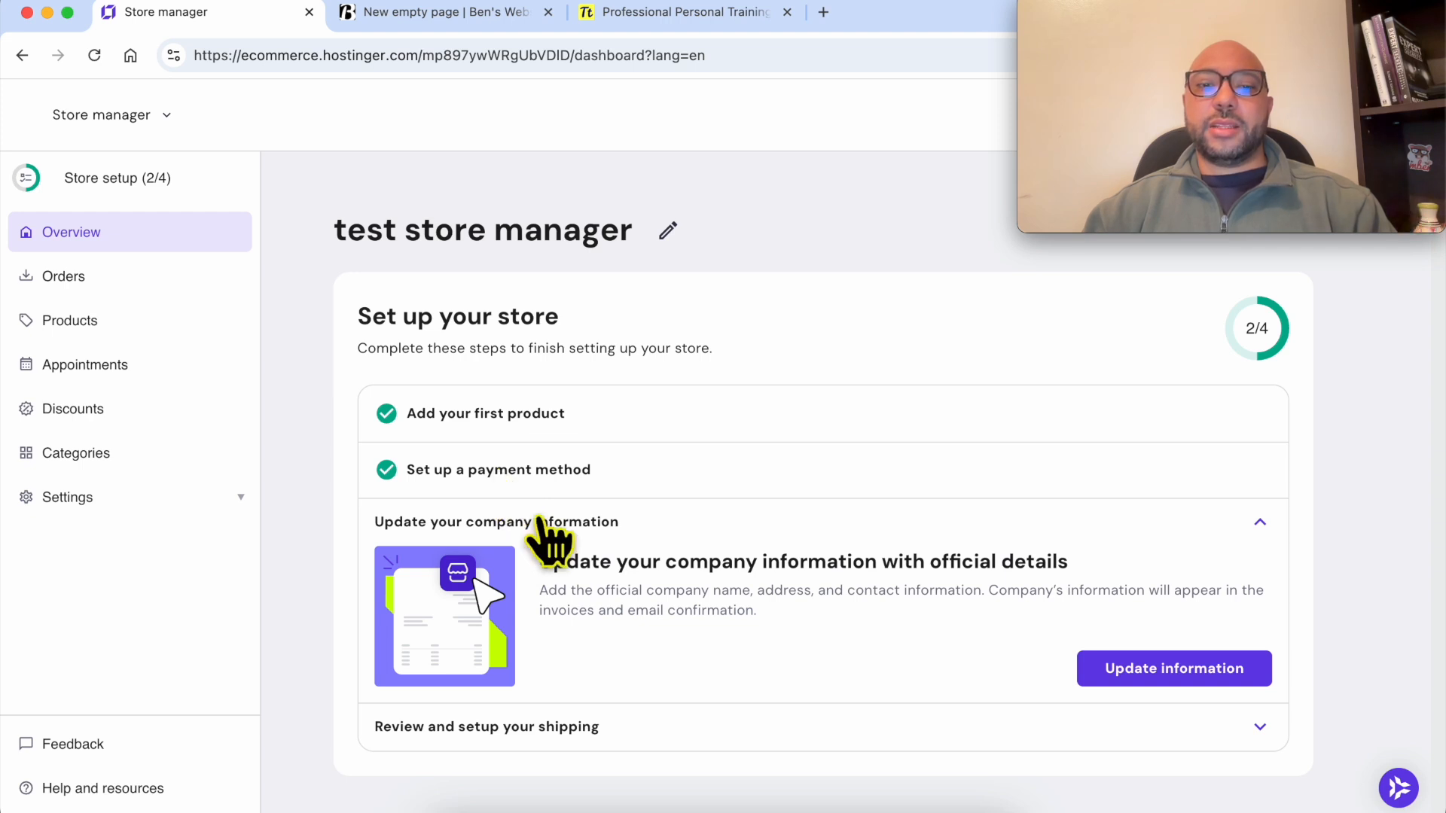
pyautogui.moveTo(540, 562); pyautogui.dragTo(815, 551)
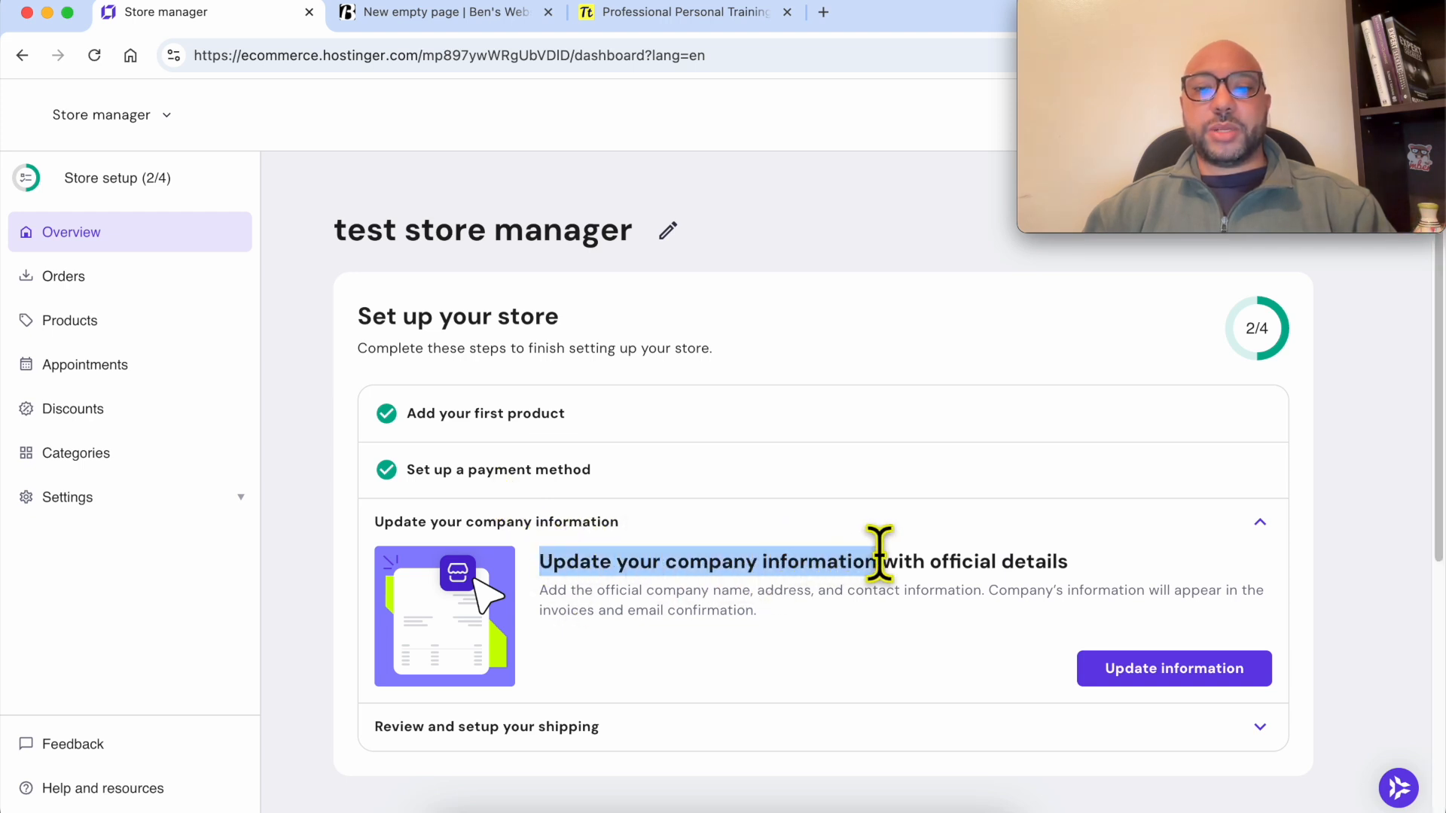
pyautogui.click(1200, 677)
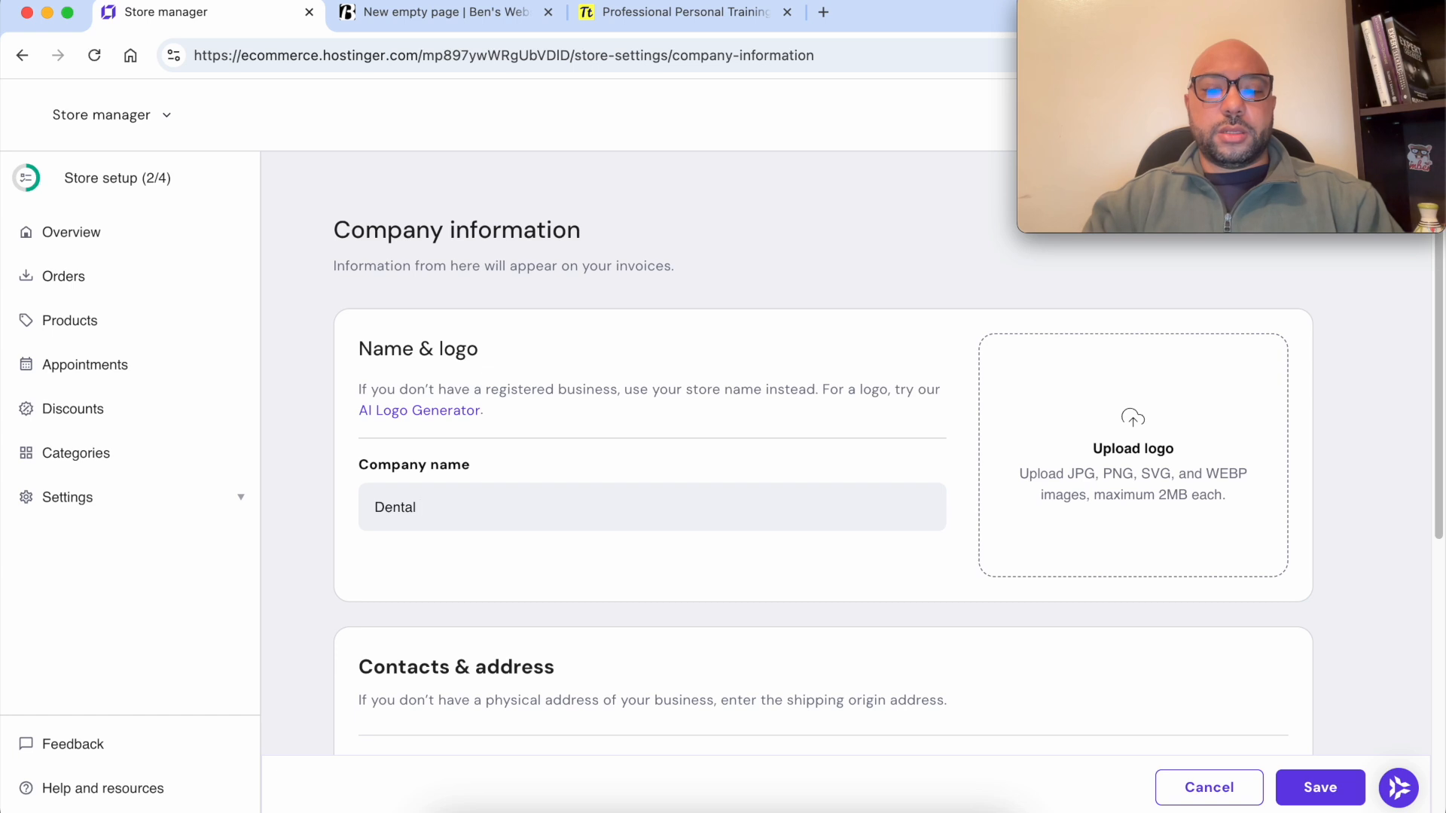
pyautogui.scroll(-5, 603, 519)
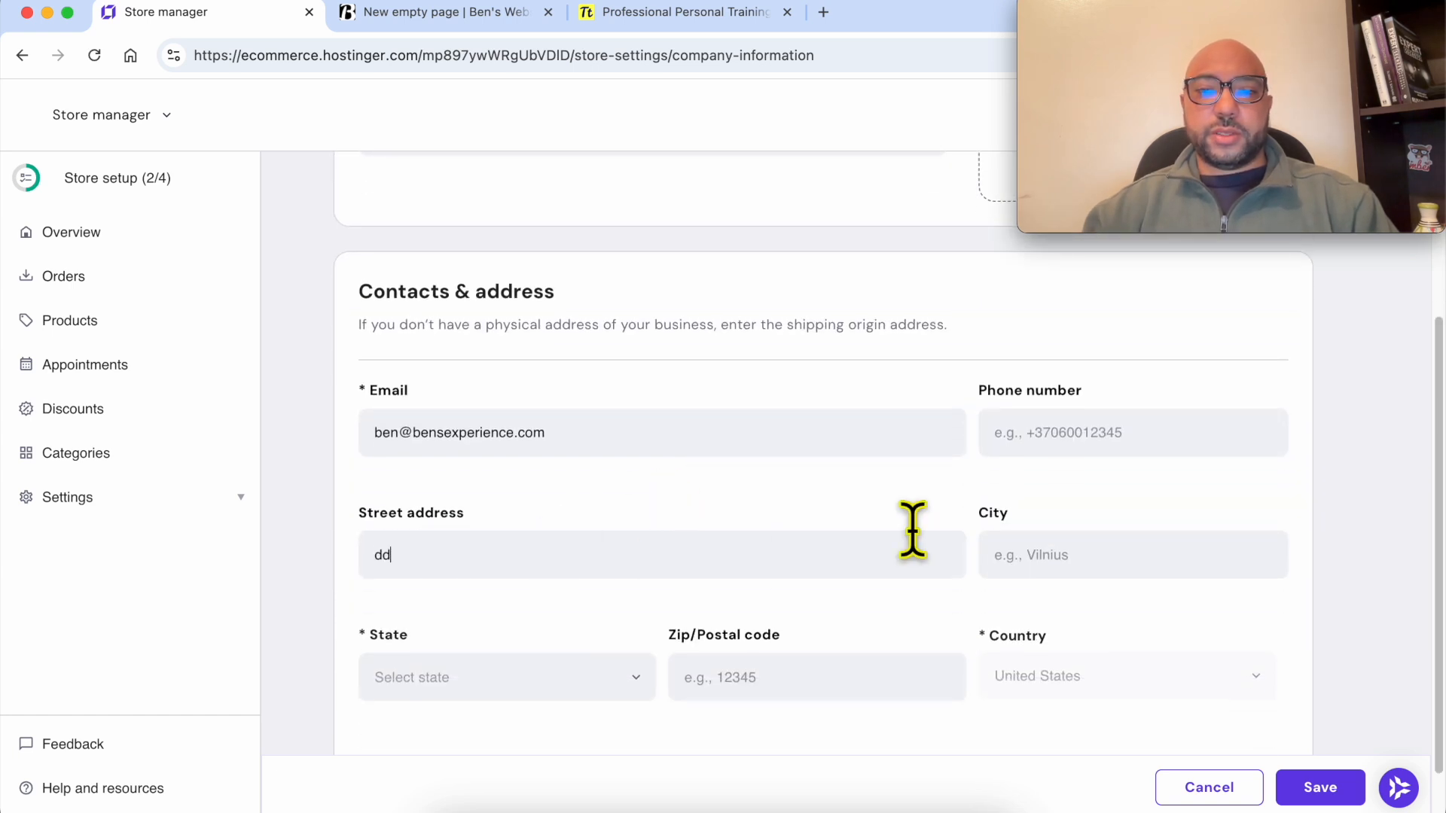
pyautogui.write('2222222')
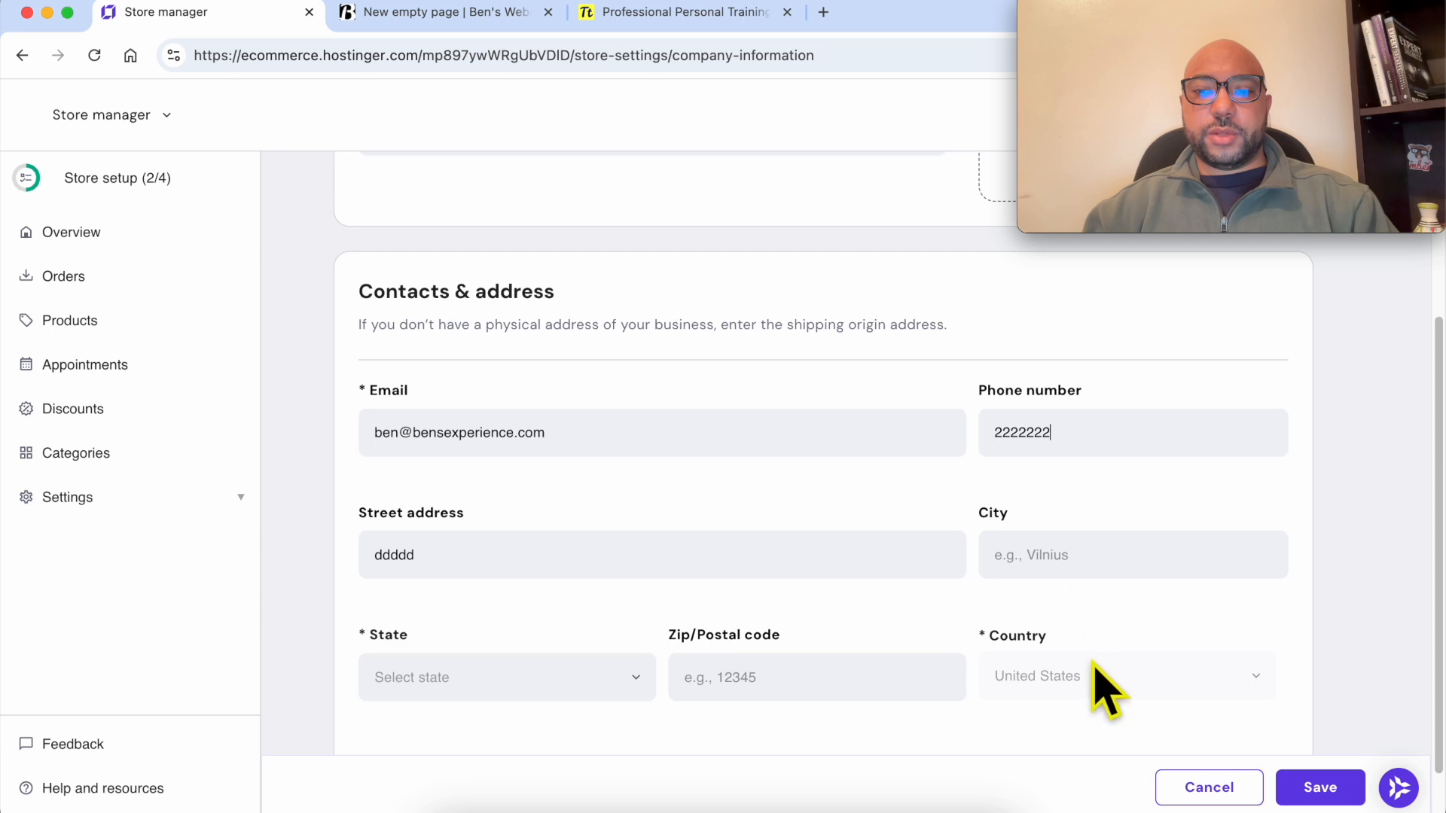
pyautogui.scroll(-1, 1129, 670)
pyautogui.click(1323, 783)
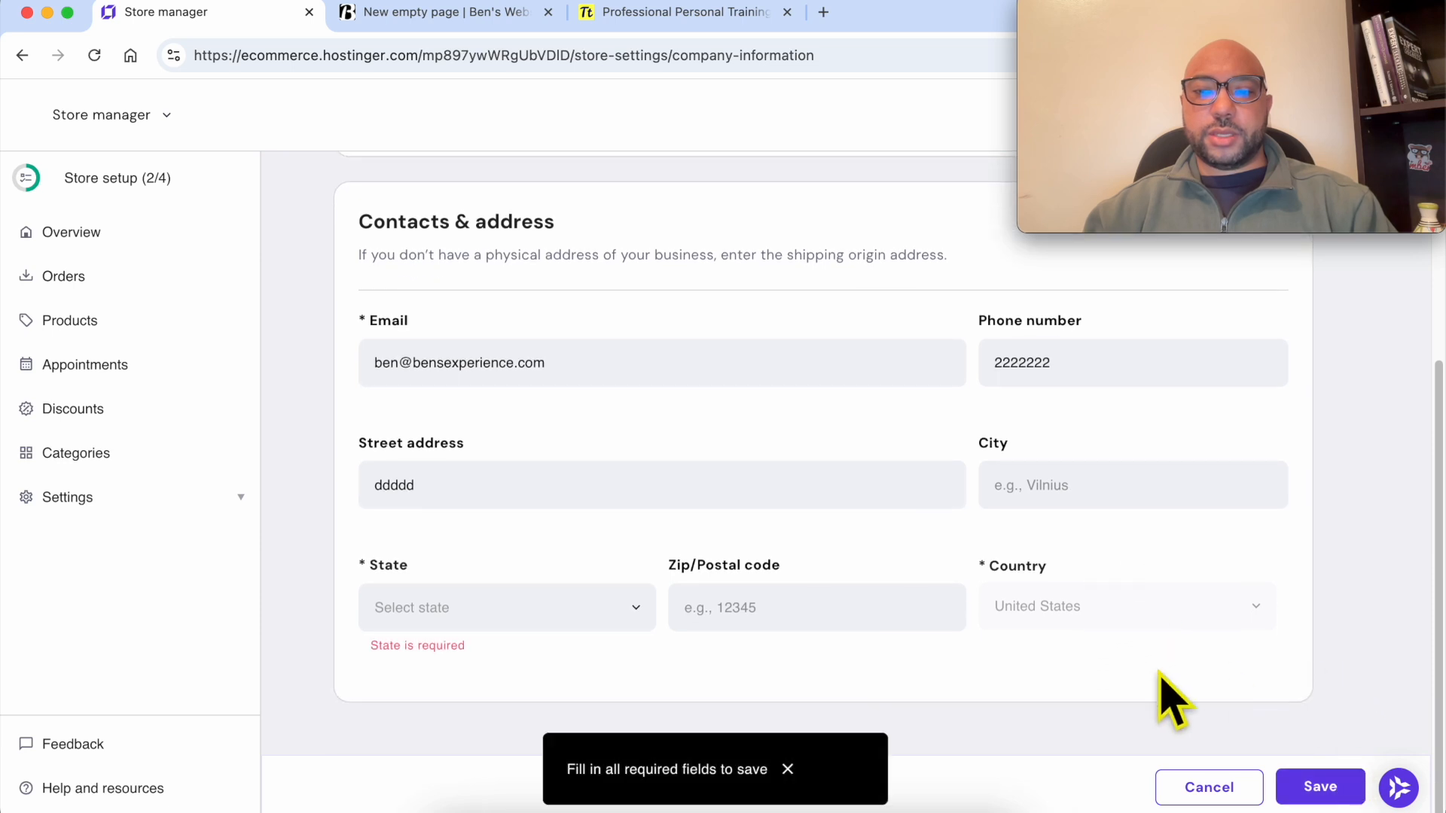
pyautogui.click(494, 603)
pyautogui.click(467, 500)
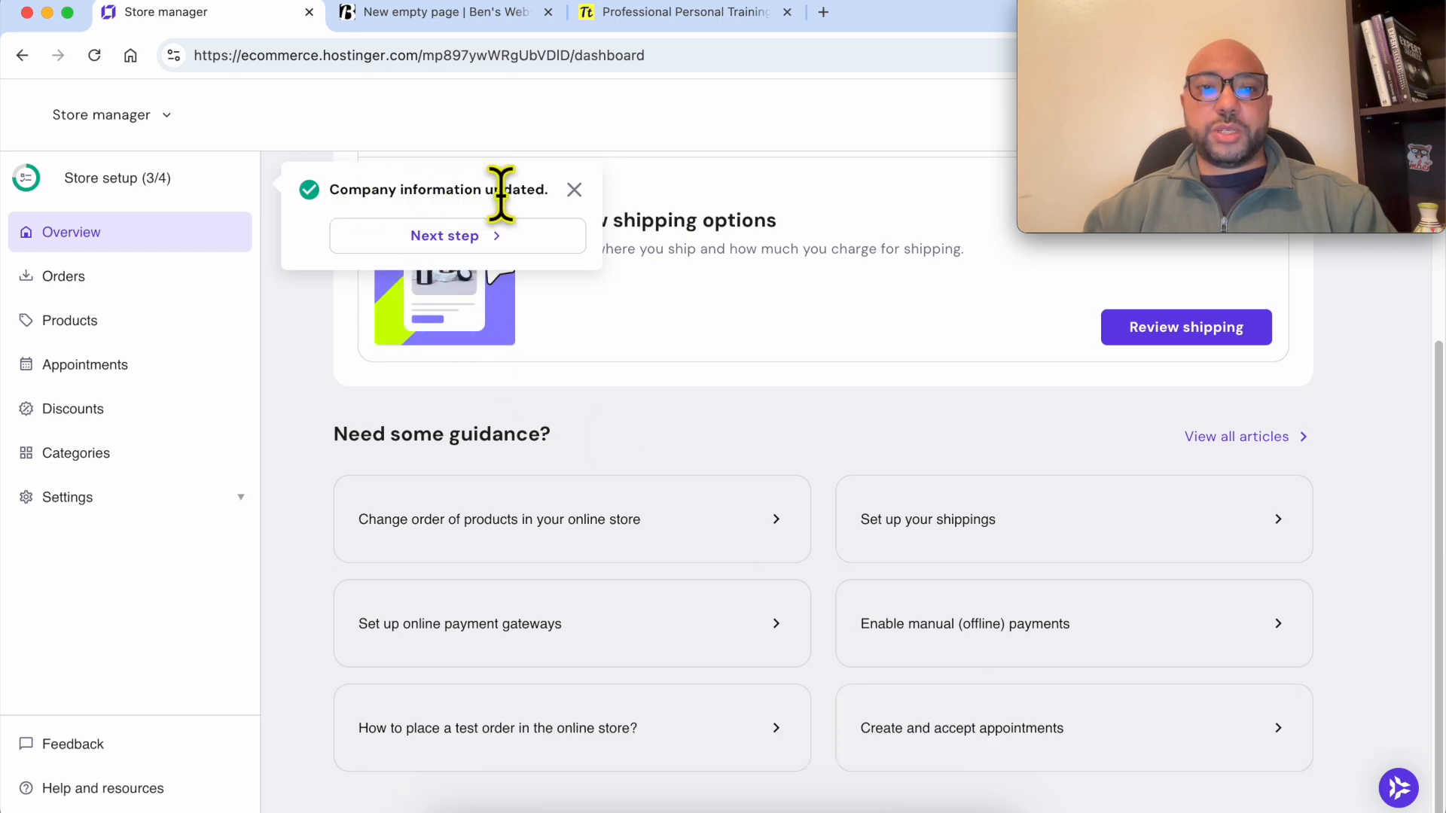
# Reload the appointment page preview and try to book the Dental appointment for adults, answering the form with 33 and choosing a date and time.
pyautogui.click(422, 12)
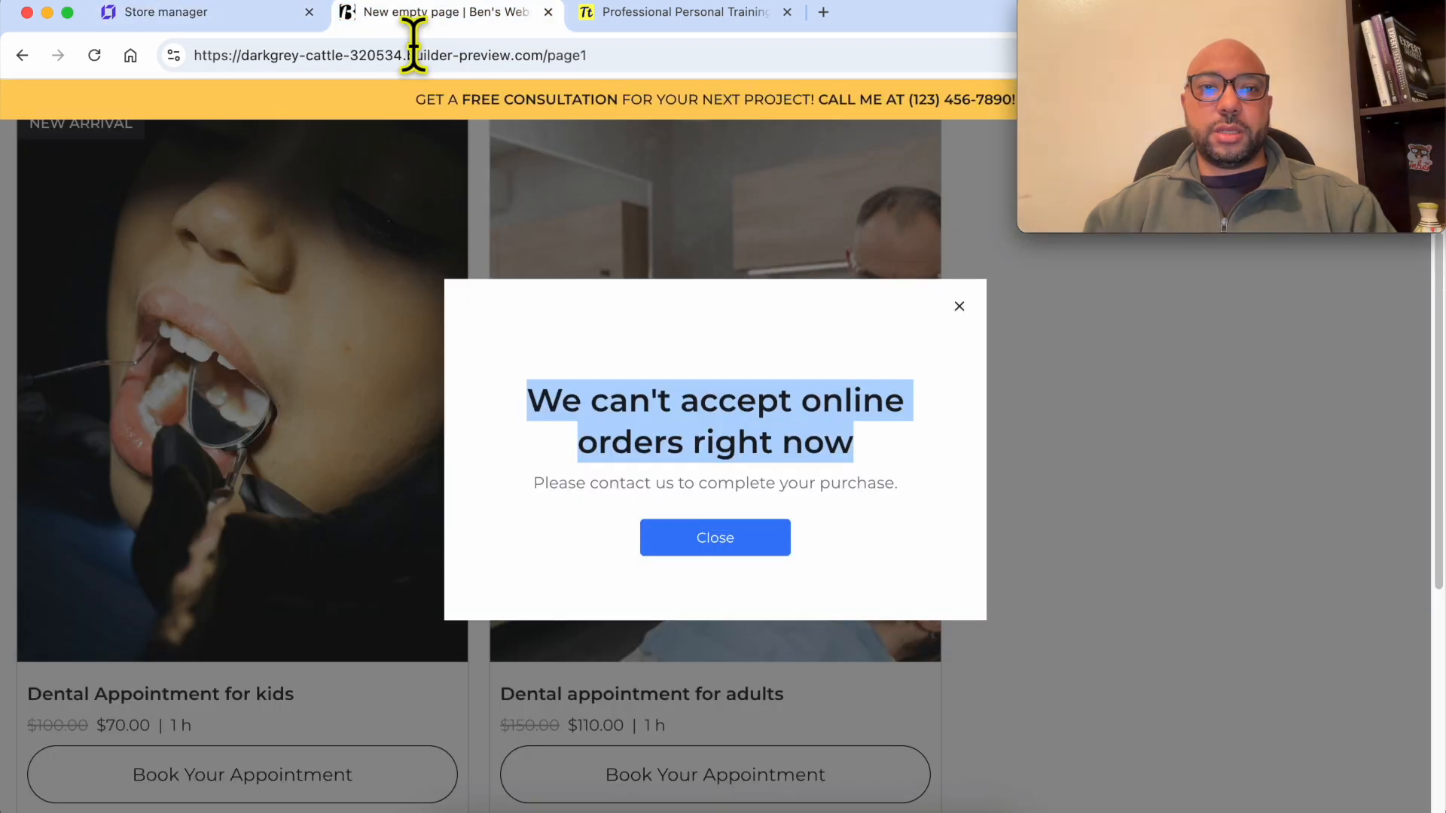
pyautogui.click(959, 305)
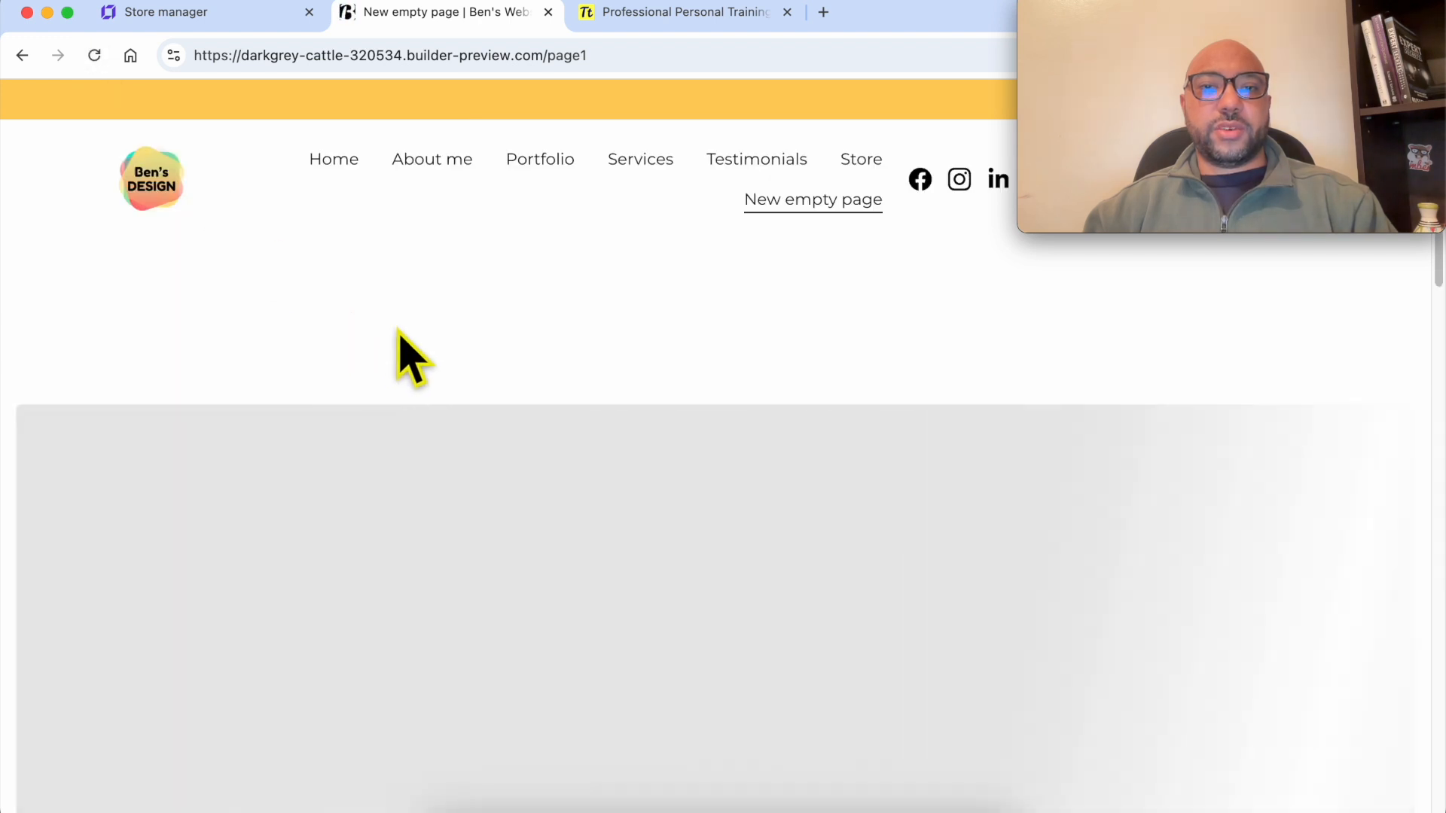
pyautogui.scroll(-8, 761, 436)
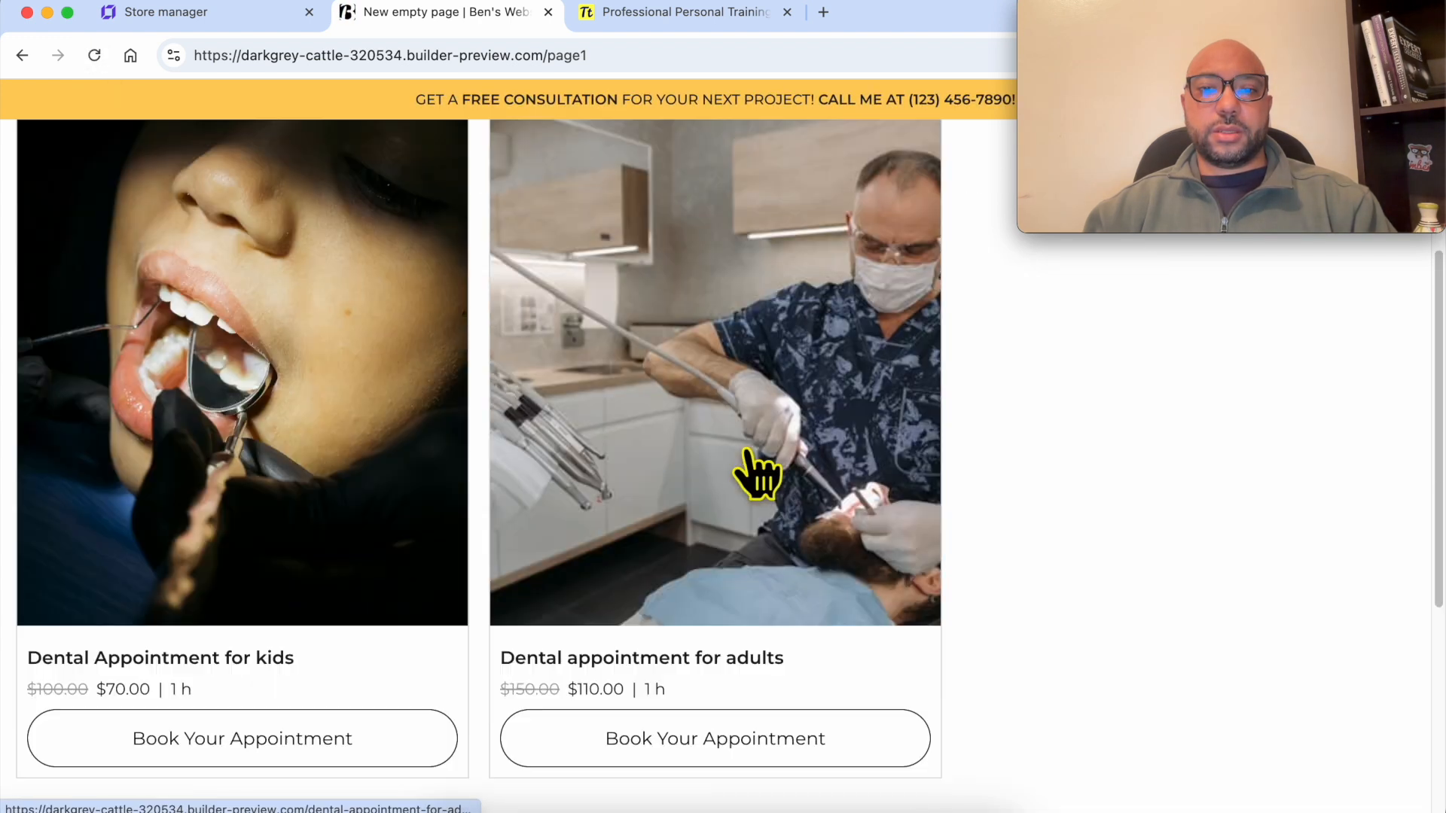
pyautogui.click(711, 482)
pyautogui.write('33')
pyautogui.click(854, 630)
pyautogui.click(829, 566)
pyautogui.click(1096, 416)
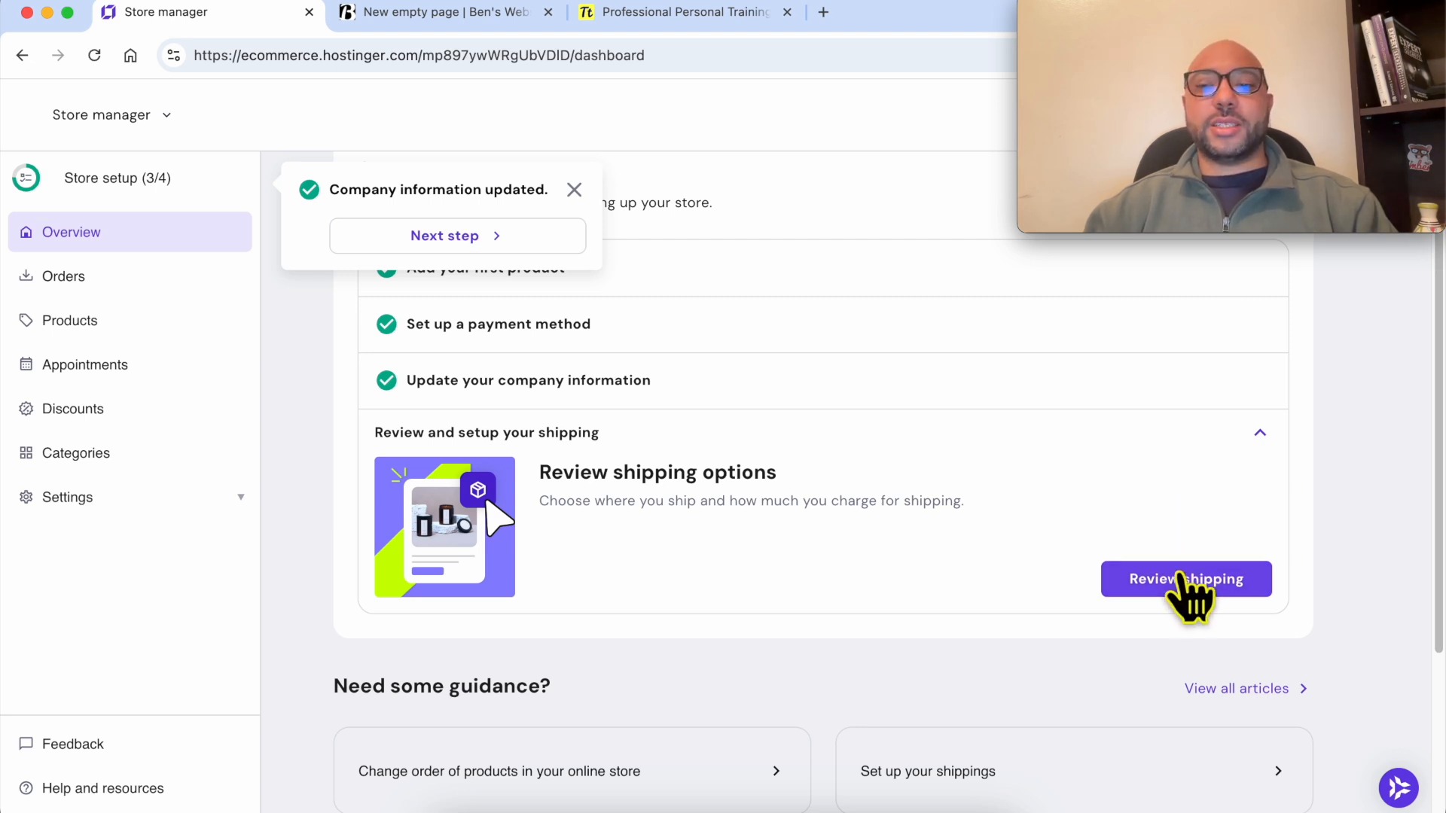
pyautogui.click(472, 22)
pyautogui.moveTo(858, 445); pyautogui.dragTo(535, 394)
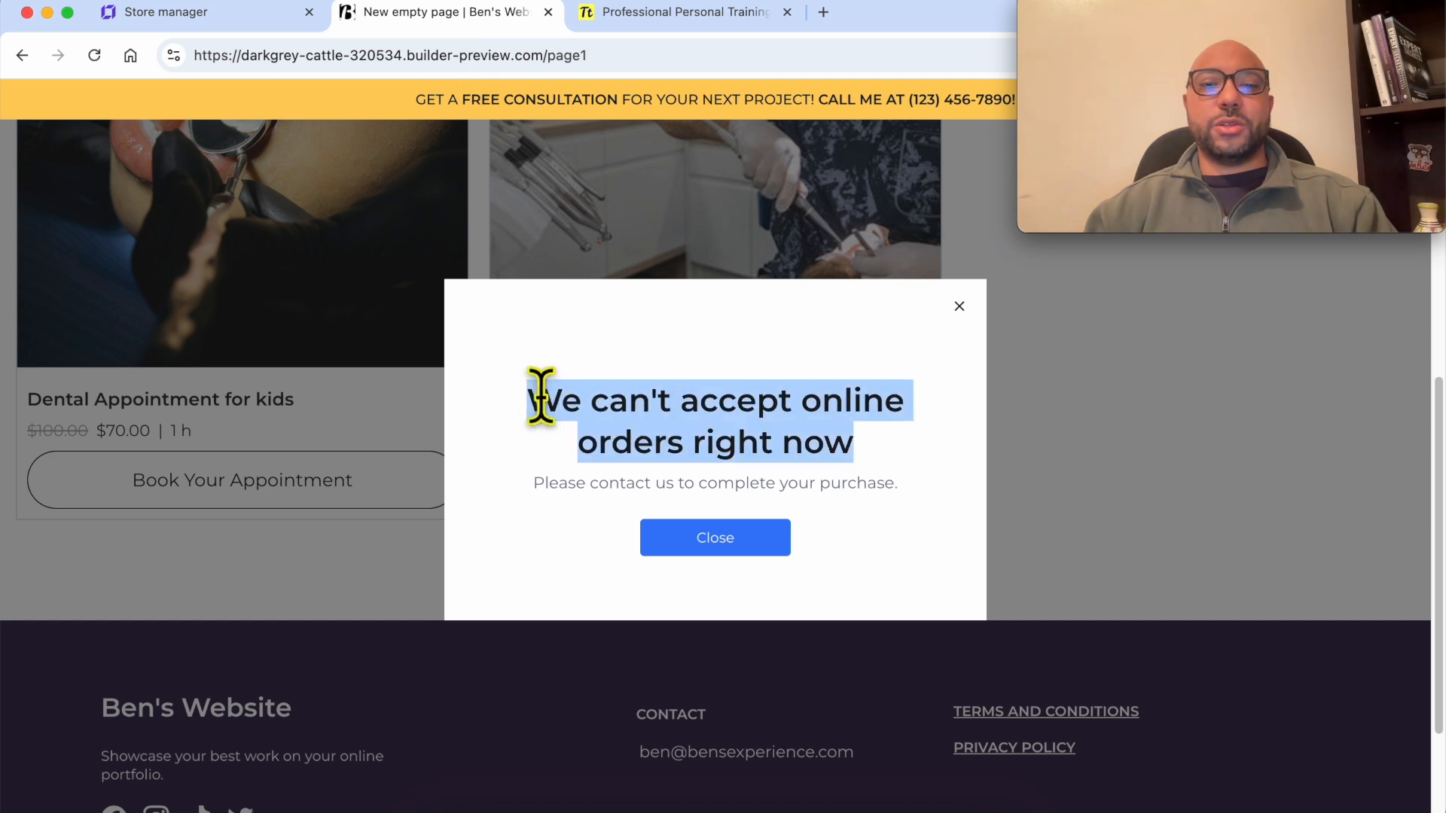
# Open the shipping review from the store setup checklist and dismiss the checklist survey.
pyautogui.click(249, 14)
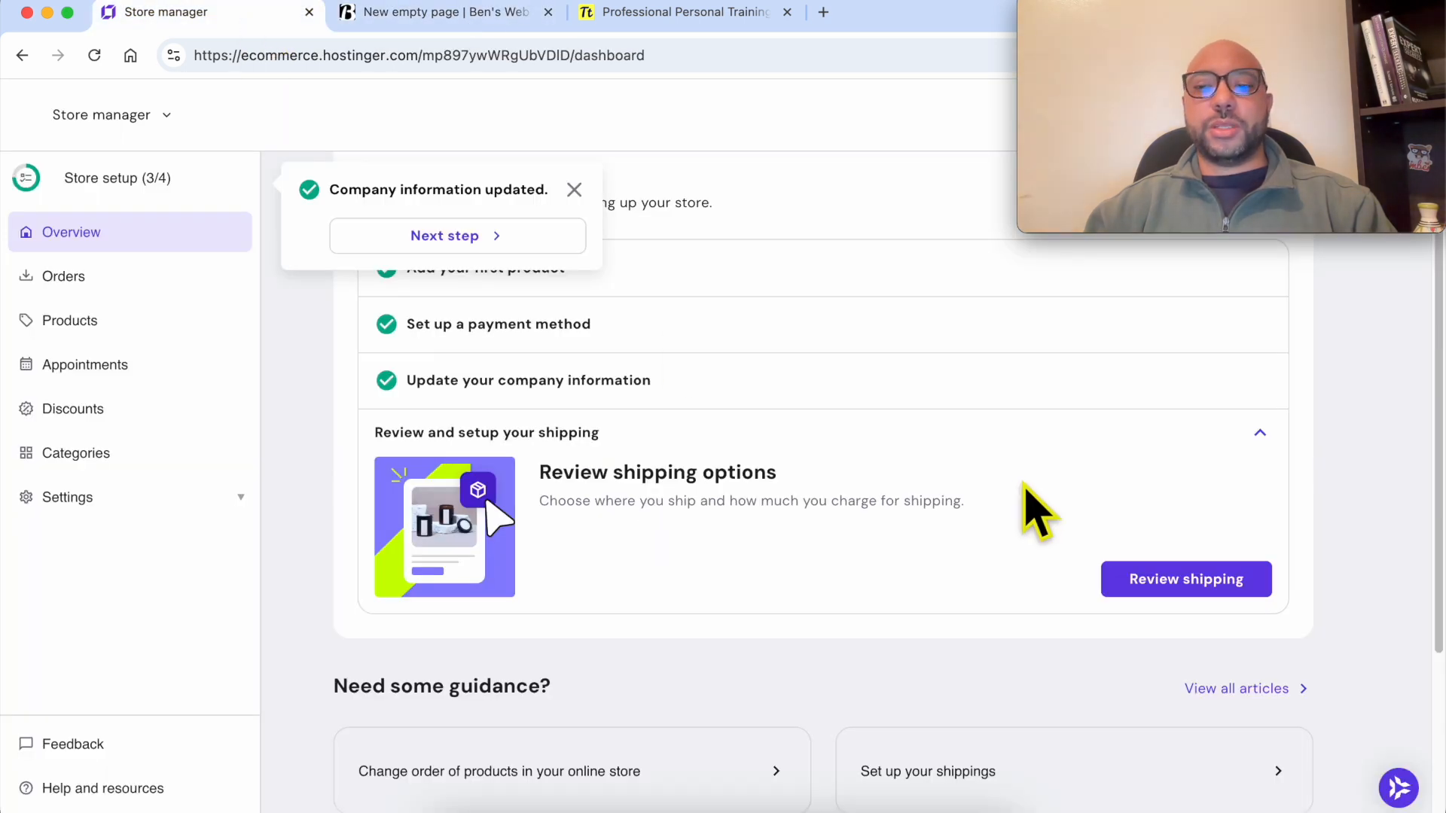
pyautogui.click(1135, 573)
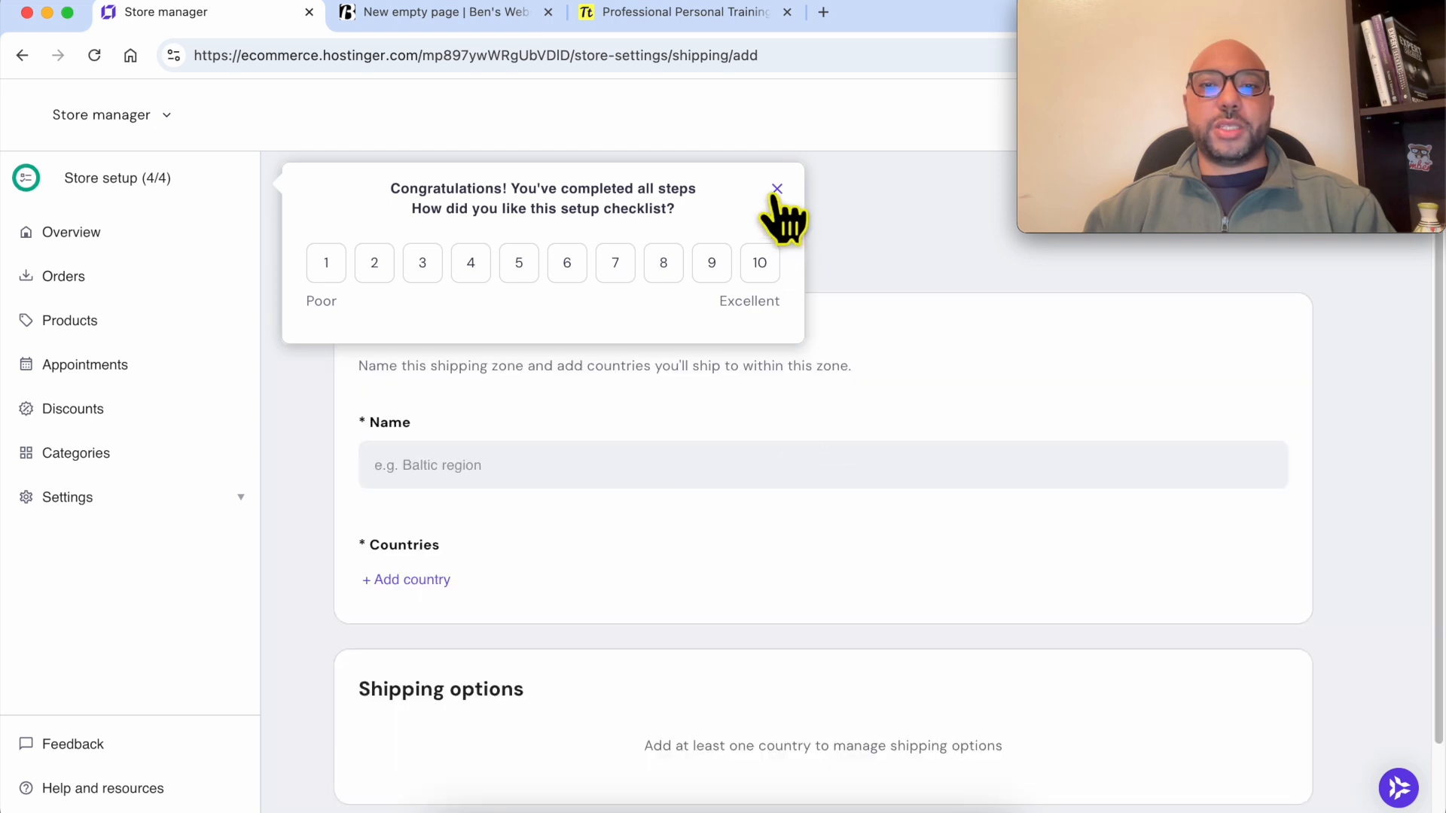
pyautogui.click(776, 190)
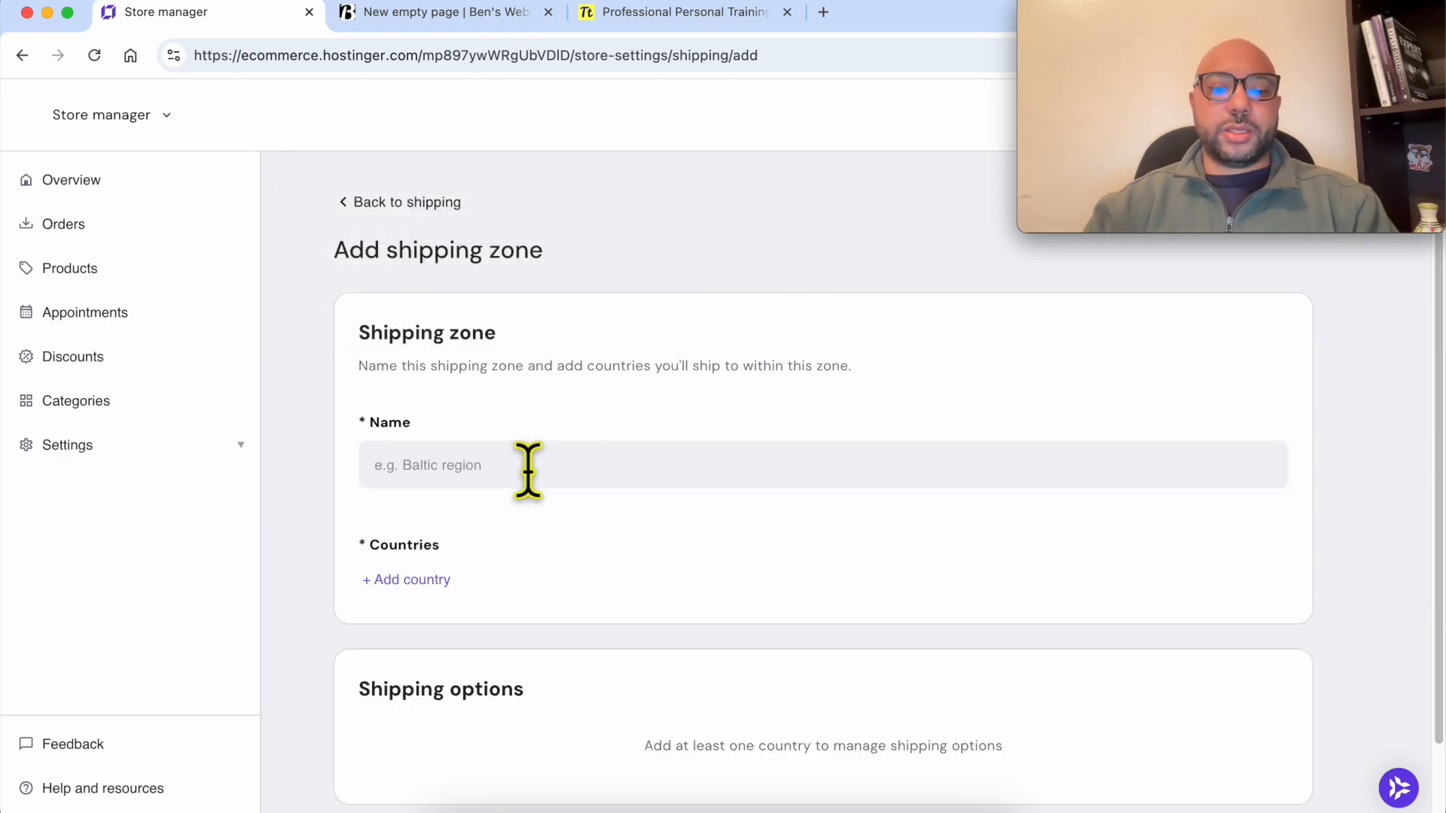
# Create a shipping zone named "Free shipping" with all countries selected, save it and check its shipping options.
pyautogui.write('Free shipping')
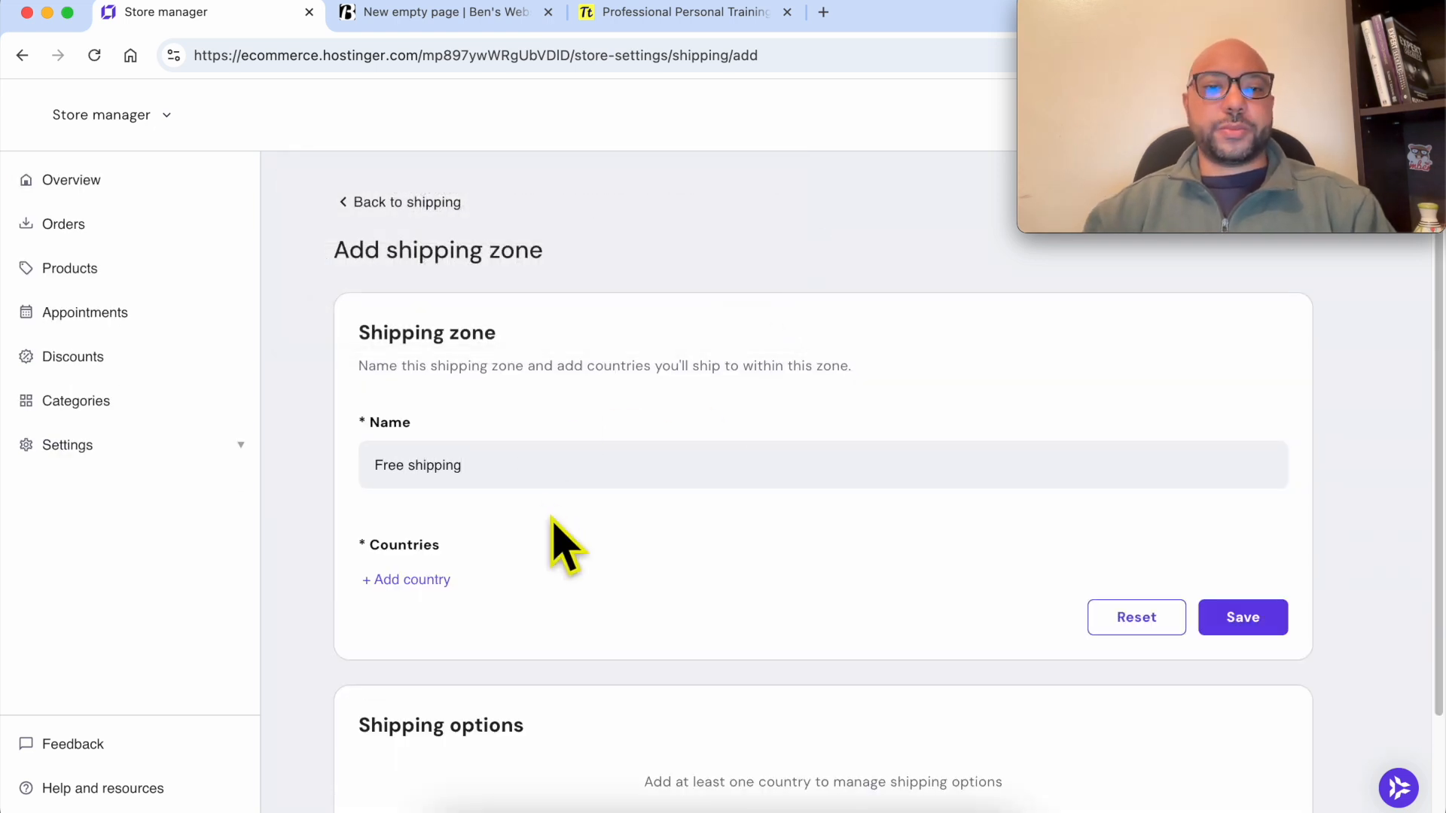
pyautogui.scroll(-3, 565, 546)
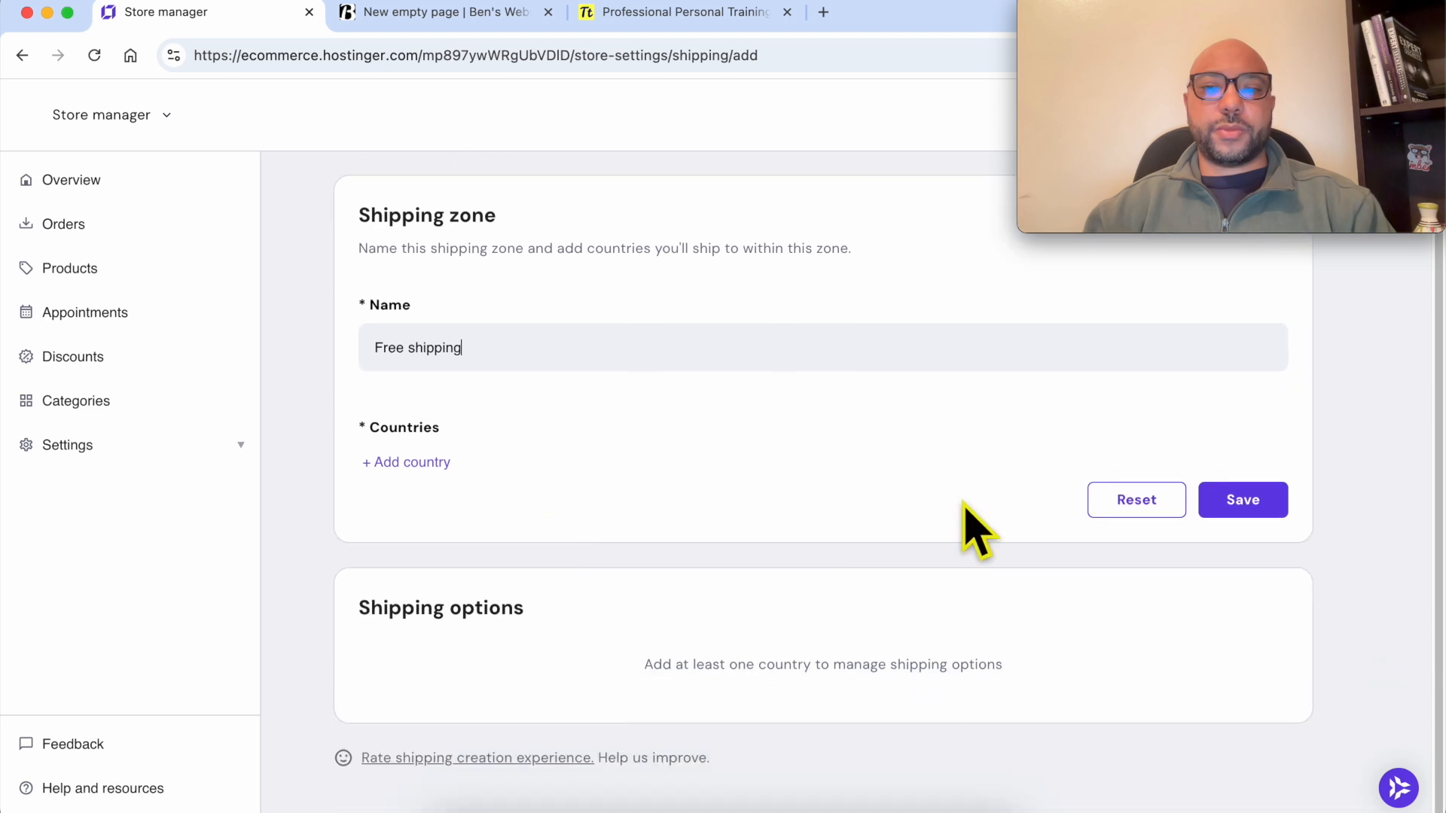
pyautogui.click(448, 462)
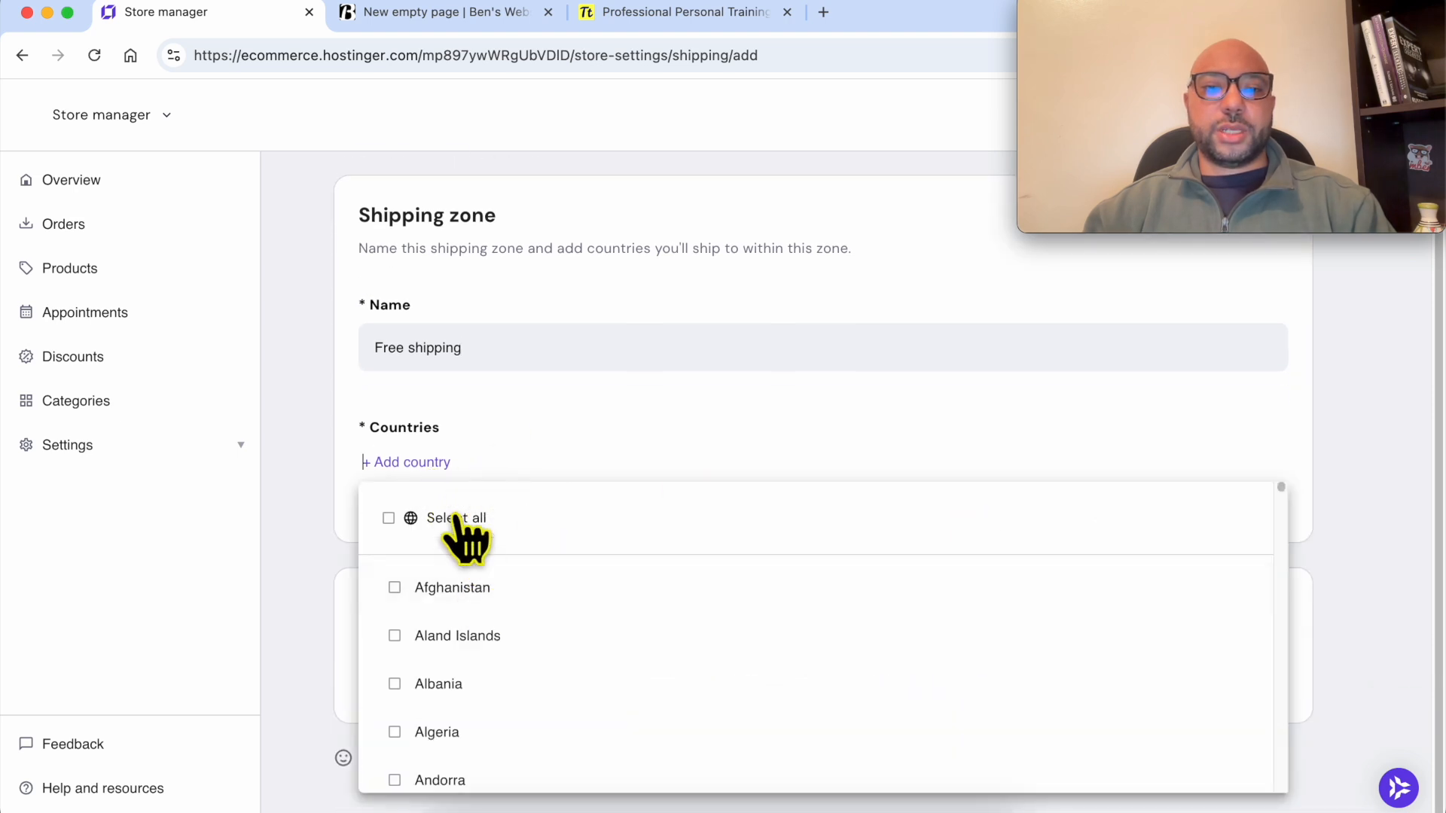
pyautogui.click(533, 519)
pyautogui.click(533, 525)
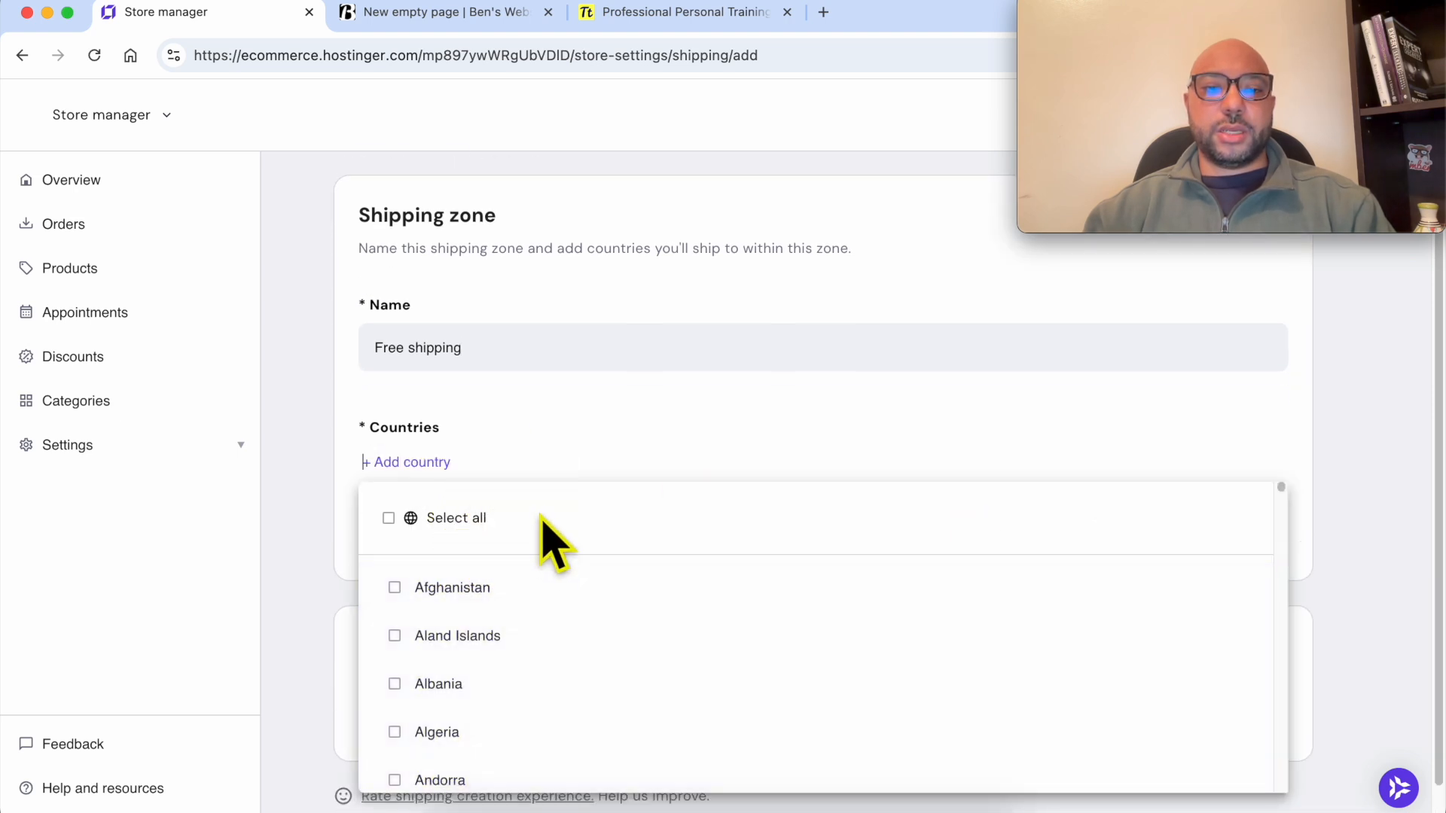
pyautogui.click(542, 531)
pyautogui.click(542, 467)
pyautogui.click(1231, 503)
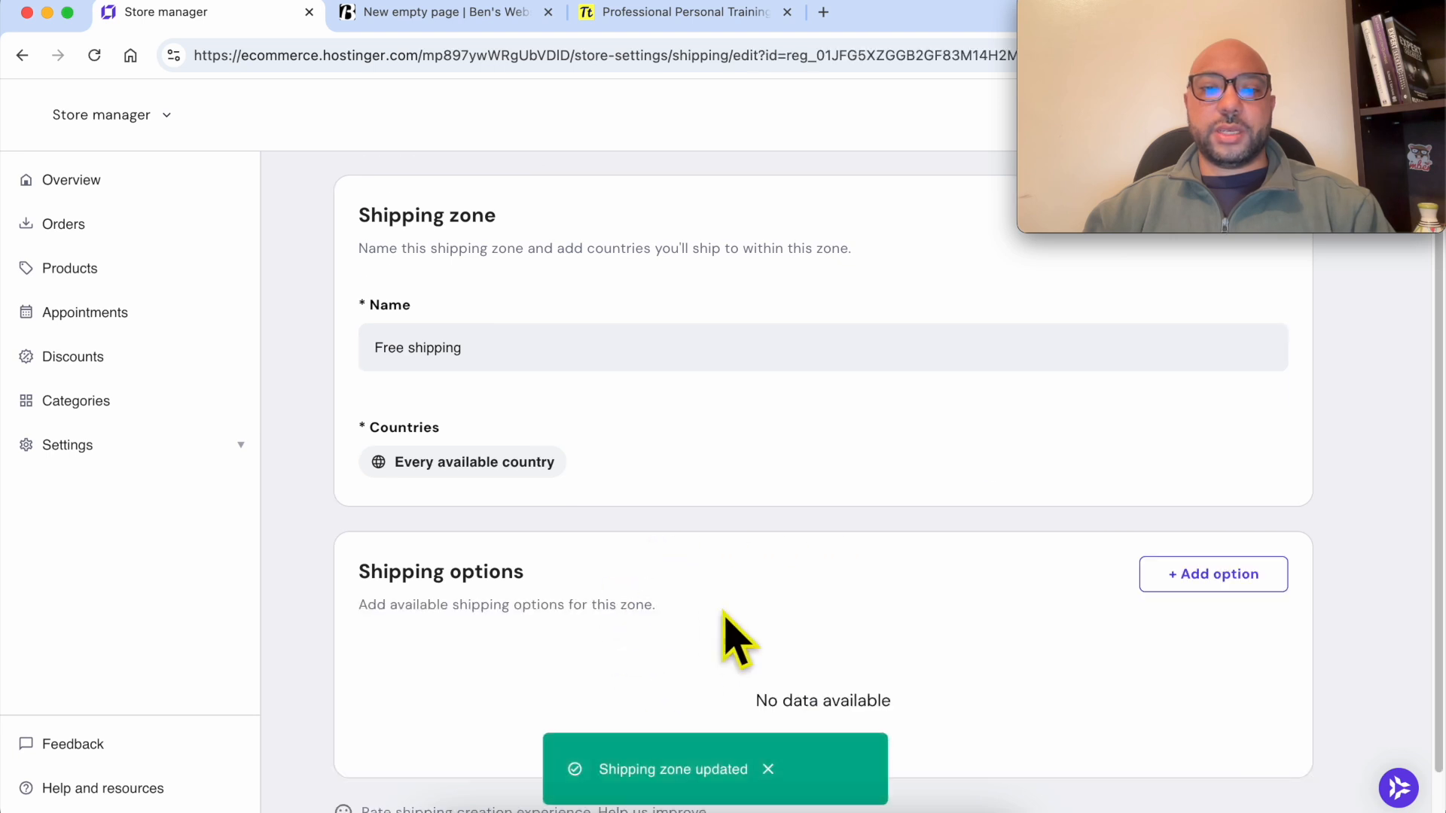
pyautogui.scroll(-2, 855, 677)
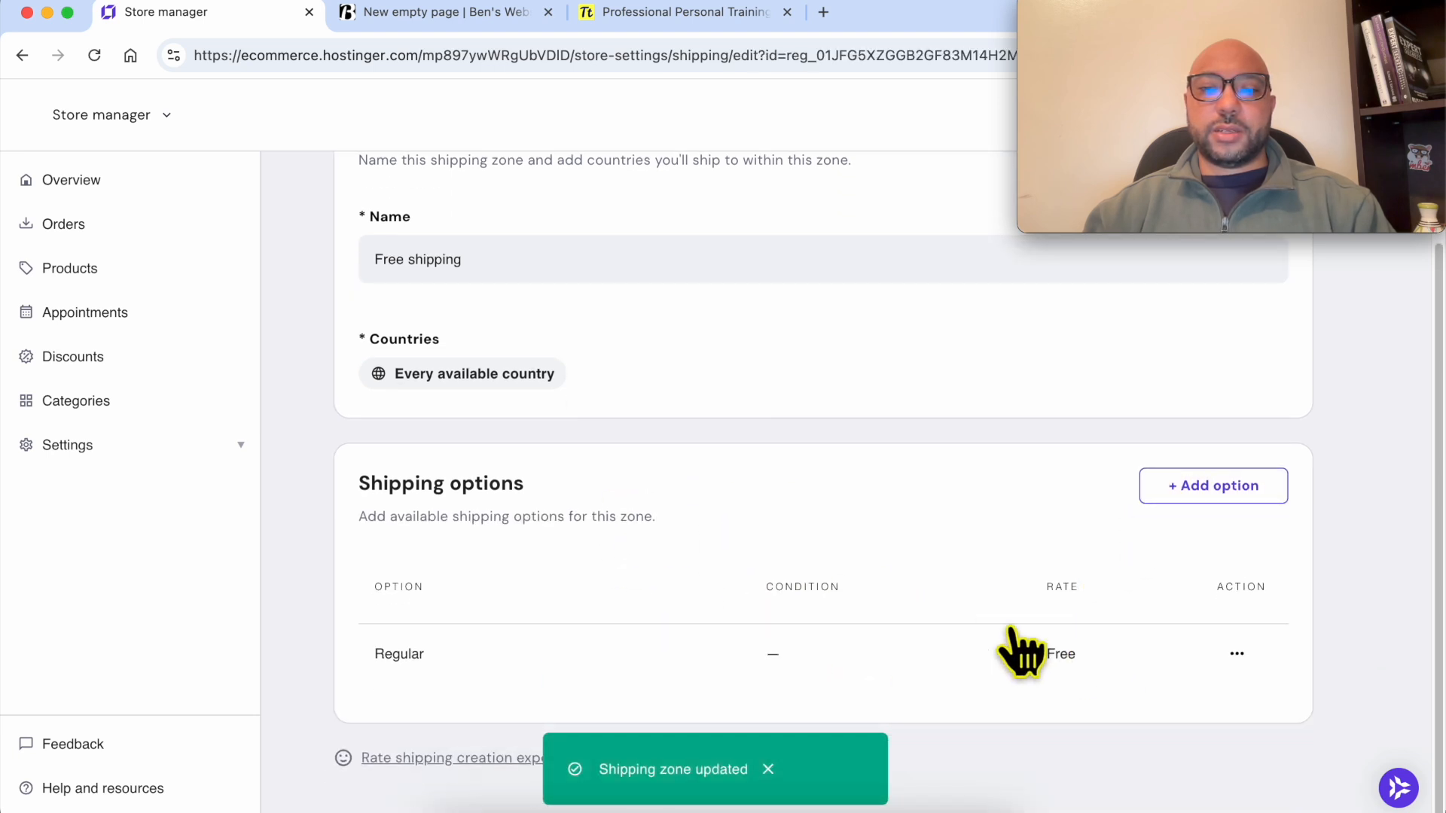
# Review the Free shipping zone's shipping options and return to the list of shipping zones.
pyautogui.moveTo(390, 485); pyautogui.dragTo(634, 501)
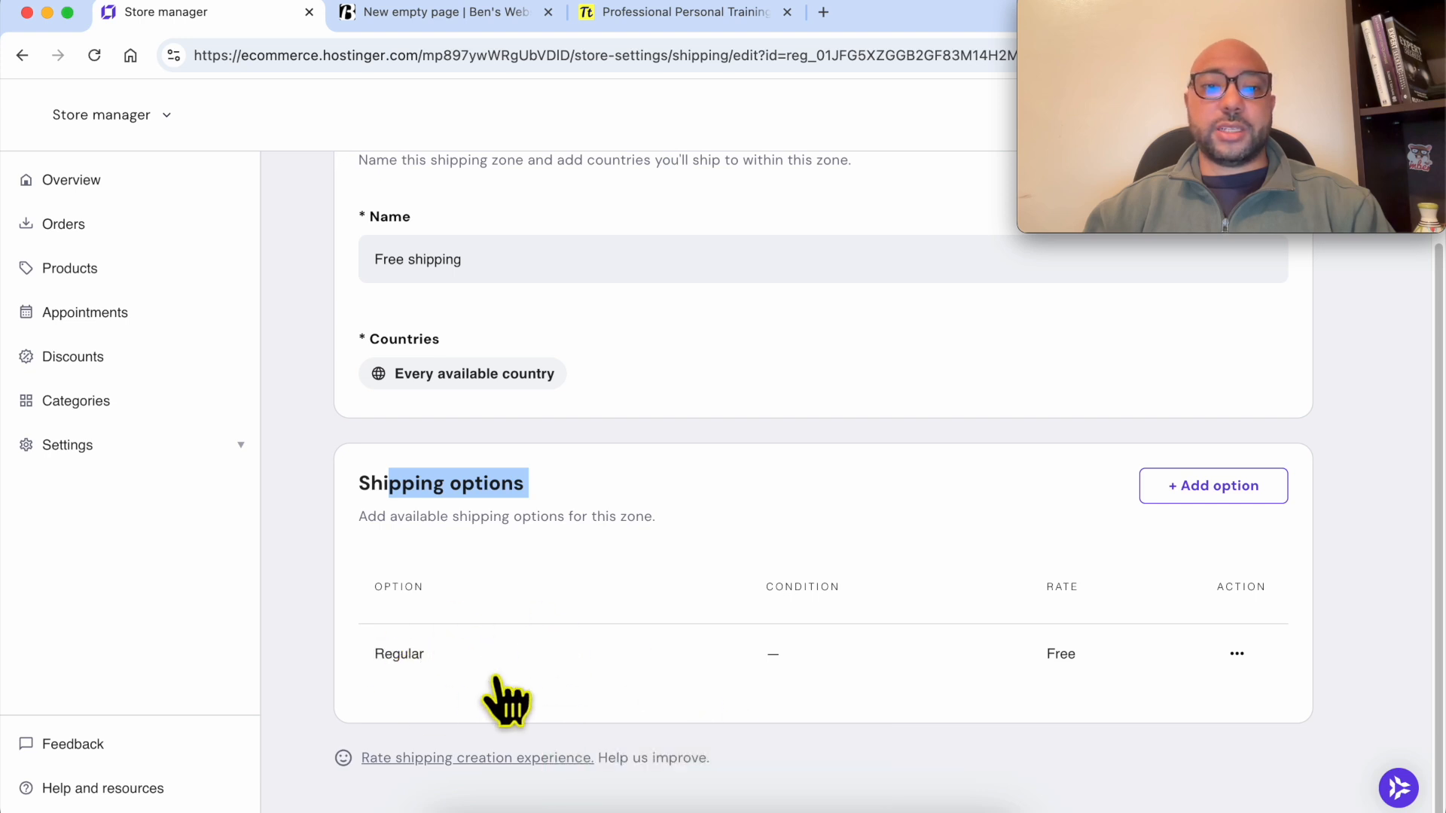
pyautogui.scroll(3, 452, 693)
pyautogui.scroll(-3, 519, 682)
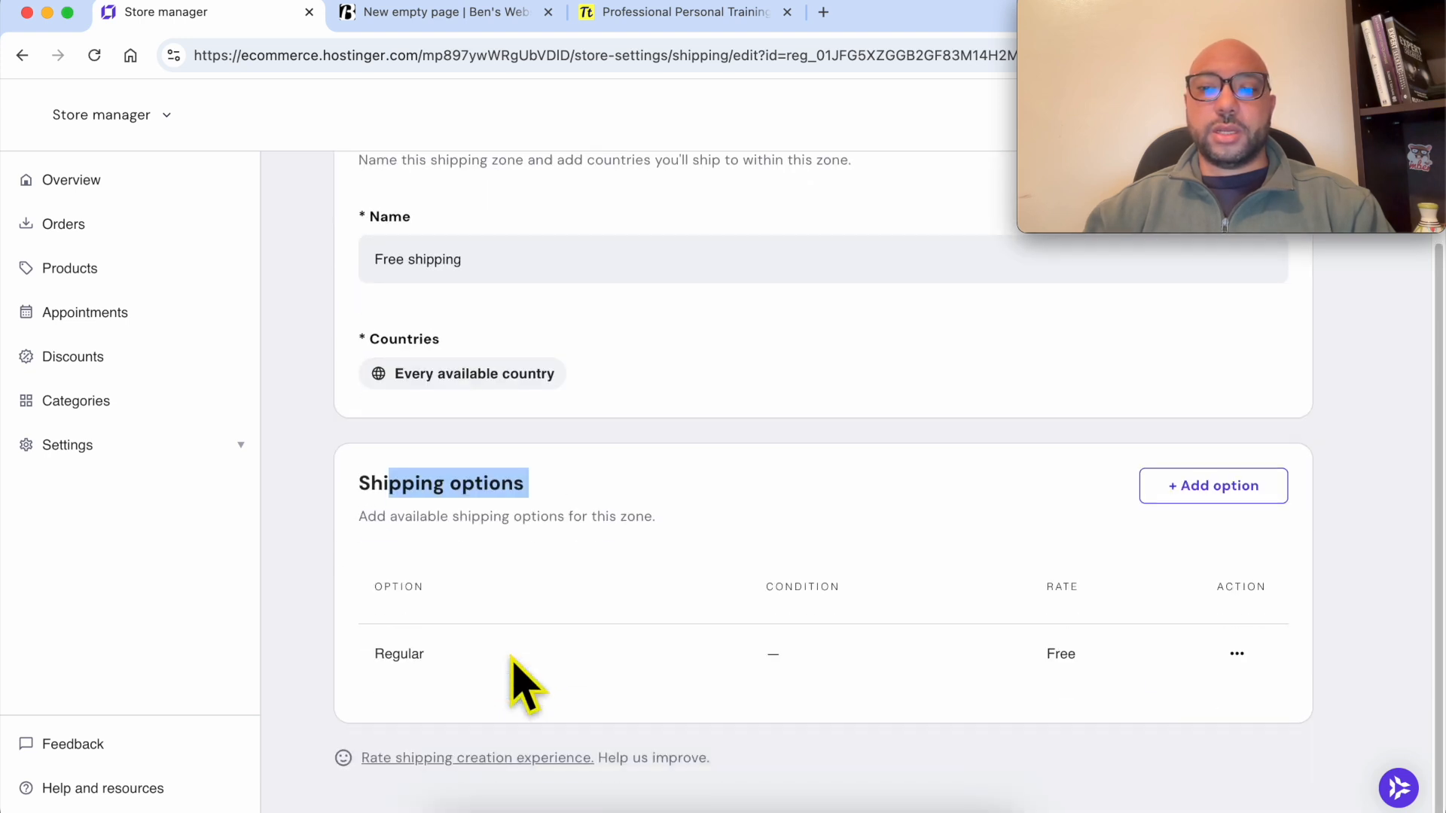
pyautogui.scroll(3, 384, 407)
pyautogui.click(360, 202)
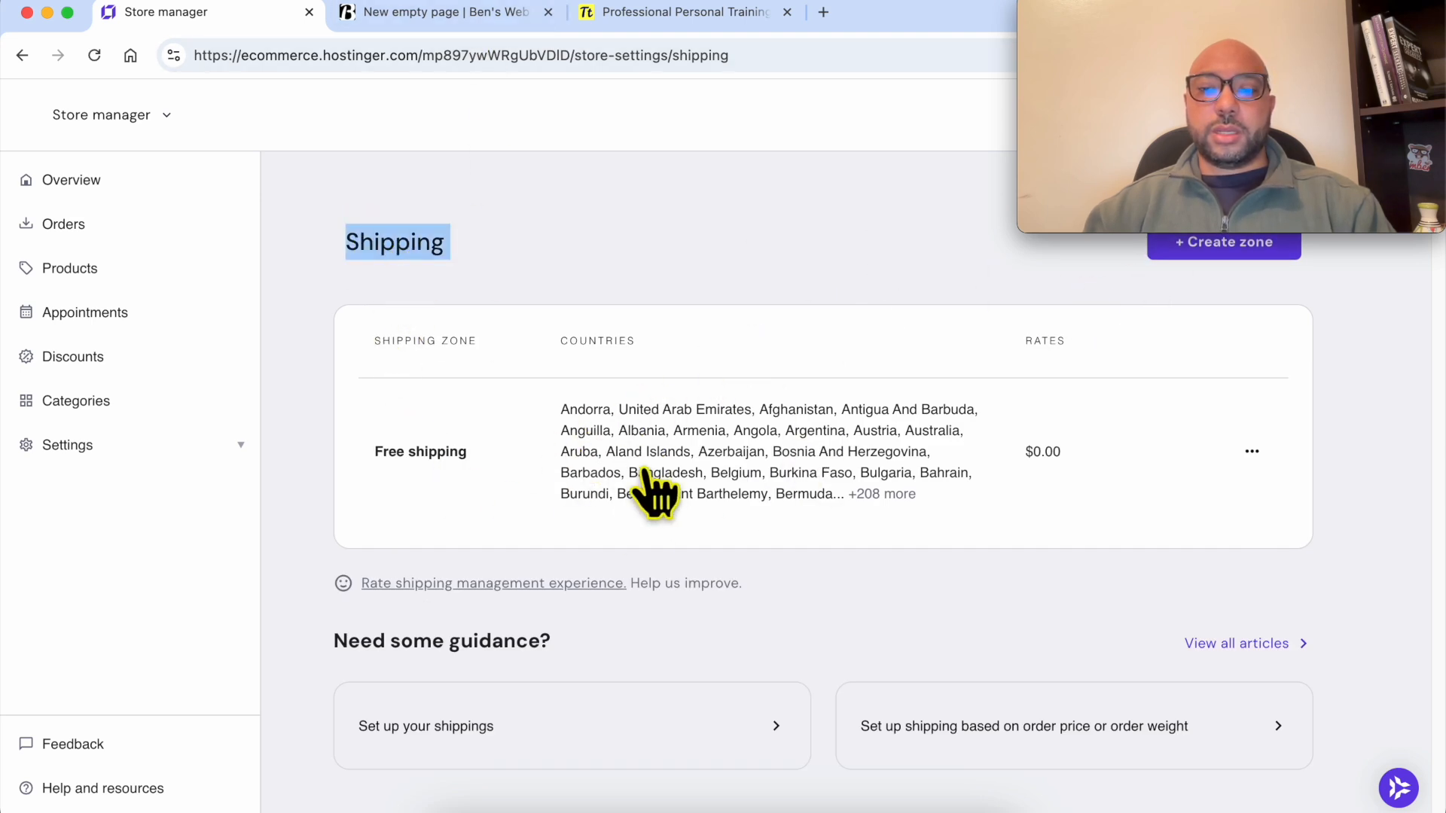
# Reload the appointment page preview and open the booking page of the Dental appointment for adults.
pyautogui.click(425, 19)
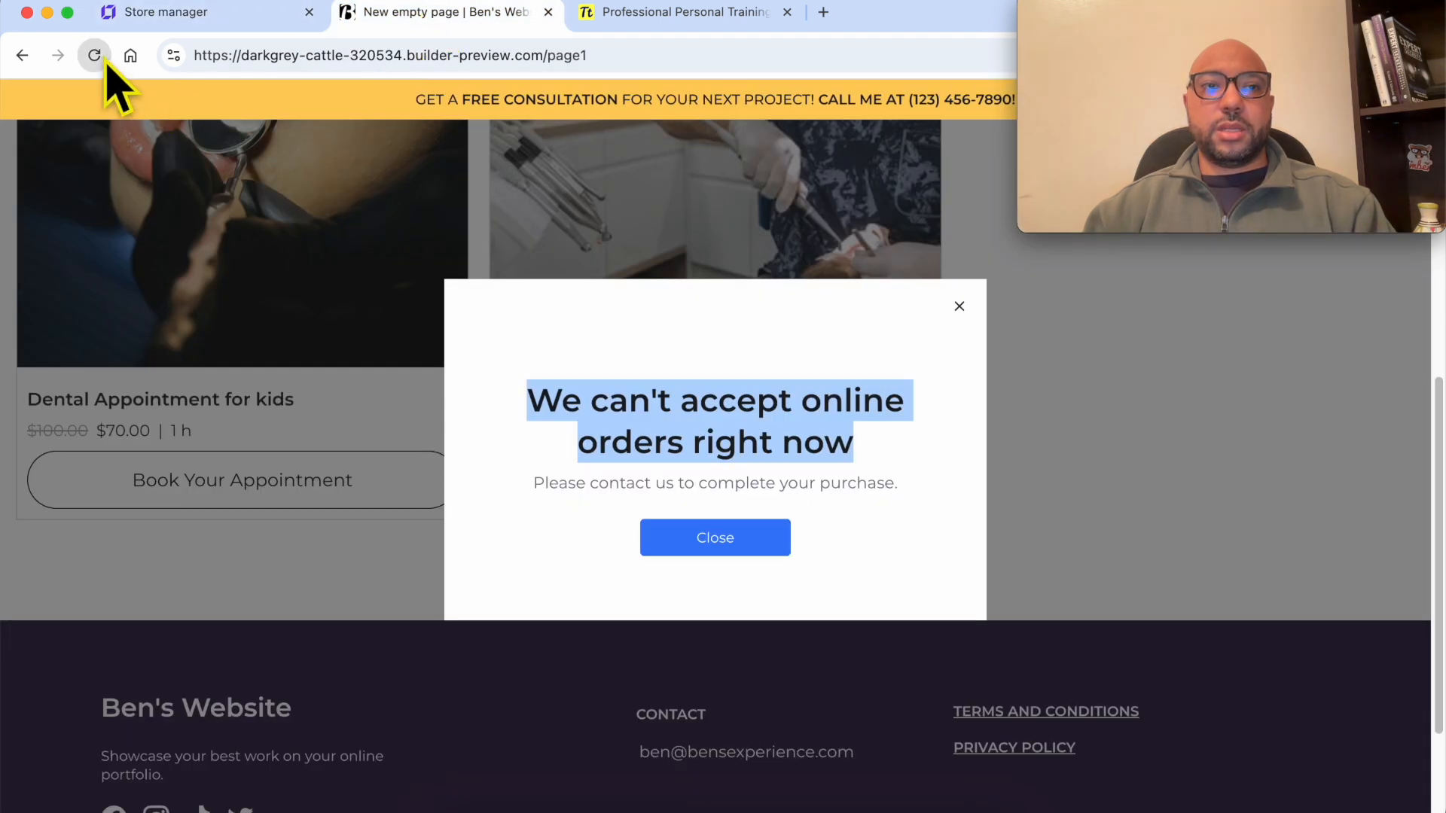
pyautogui.click(103, 60)
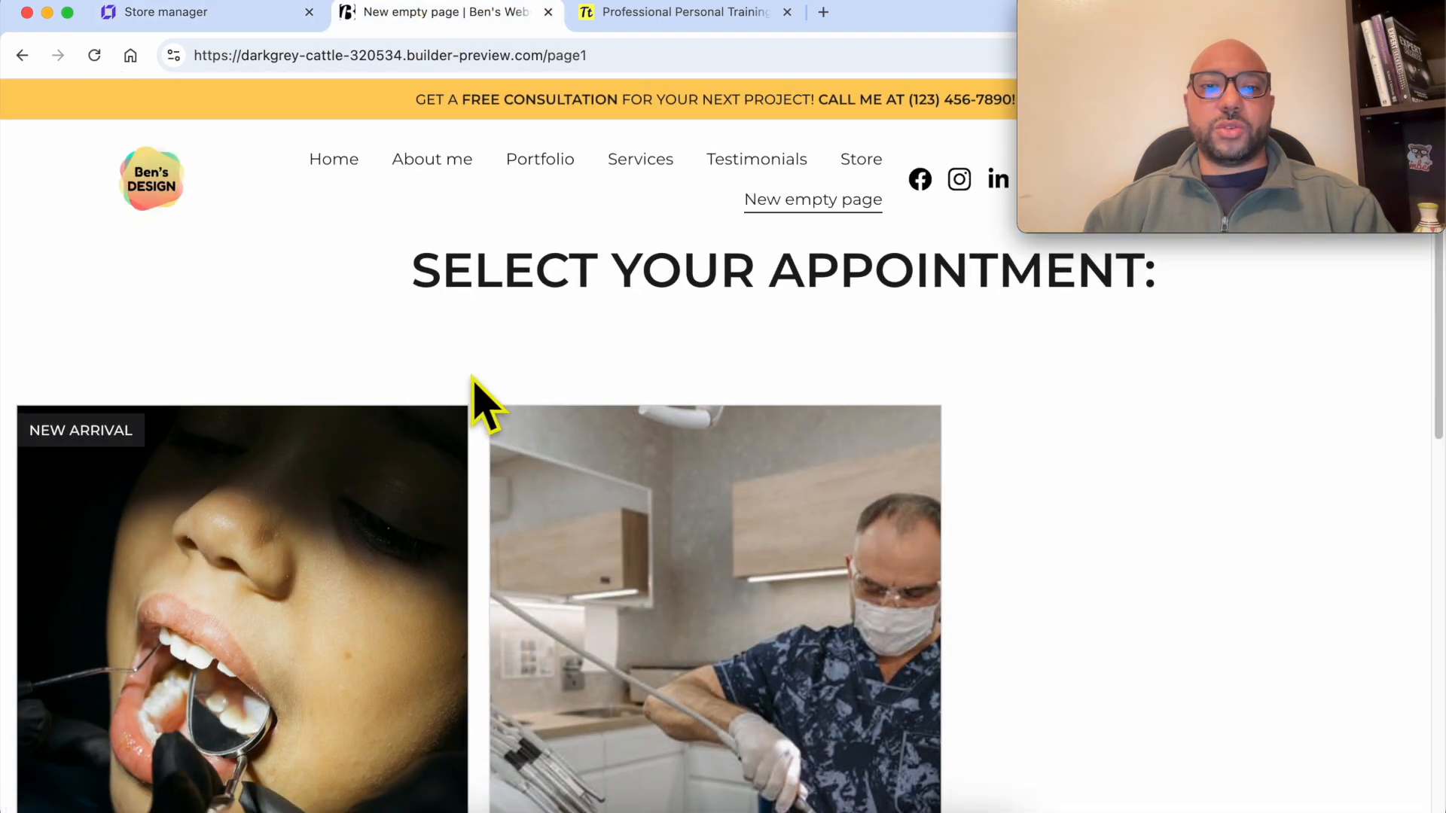
pyautogui.scroll(-3, 473, 378)
pyautogui.click(733, 449)
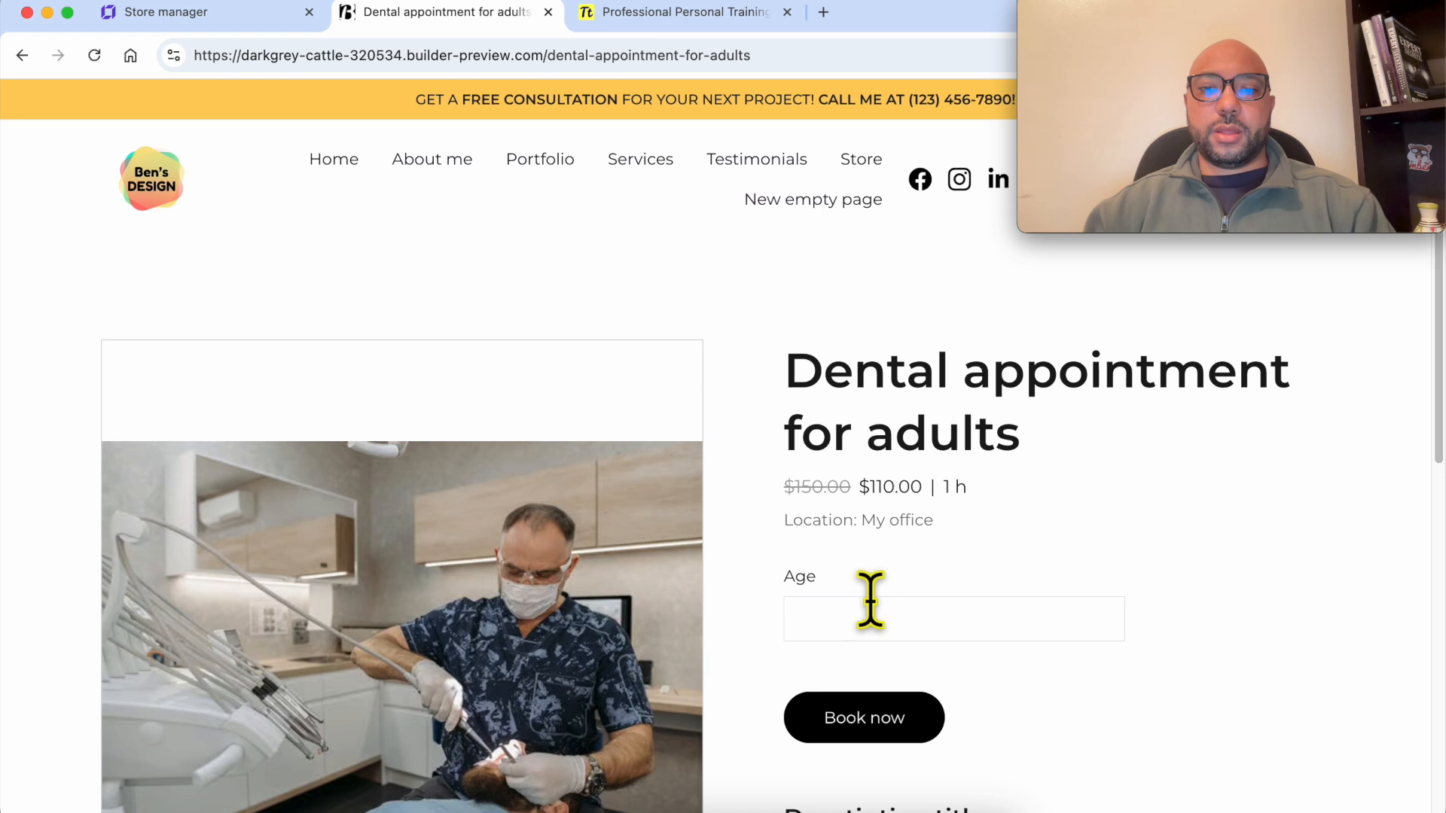
# Book the appointment with age 55 and a time slot on December 26, and check the contact fields at checkout.
pyautogui.click(869, 606)
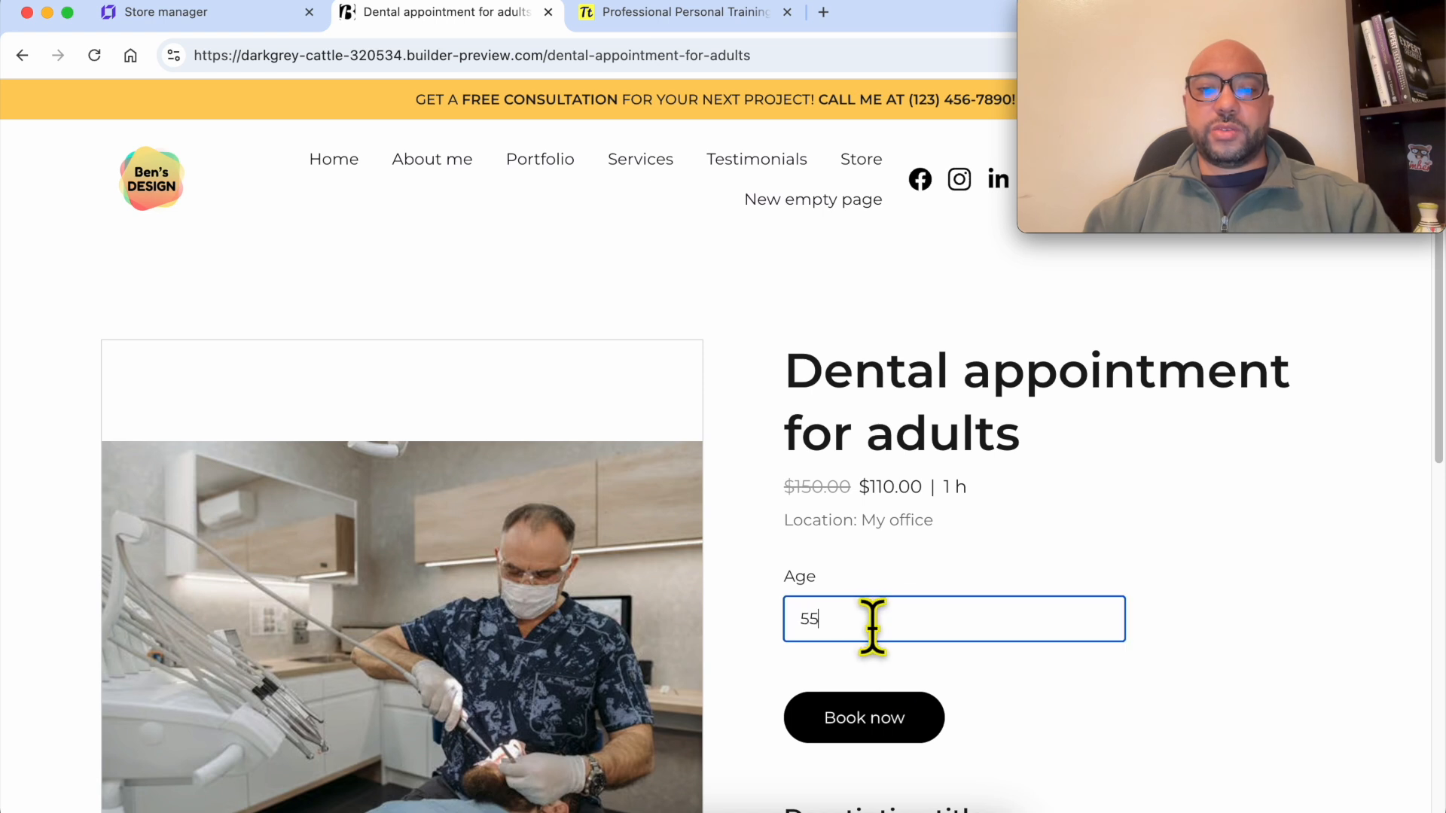
pyautogui.click(865, 734)
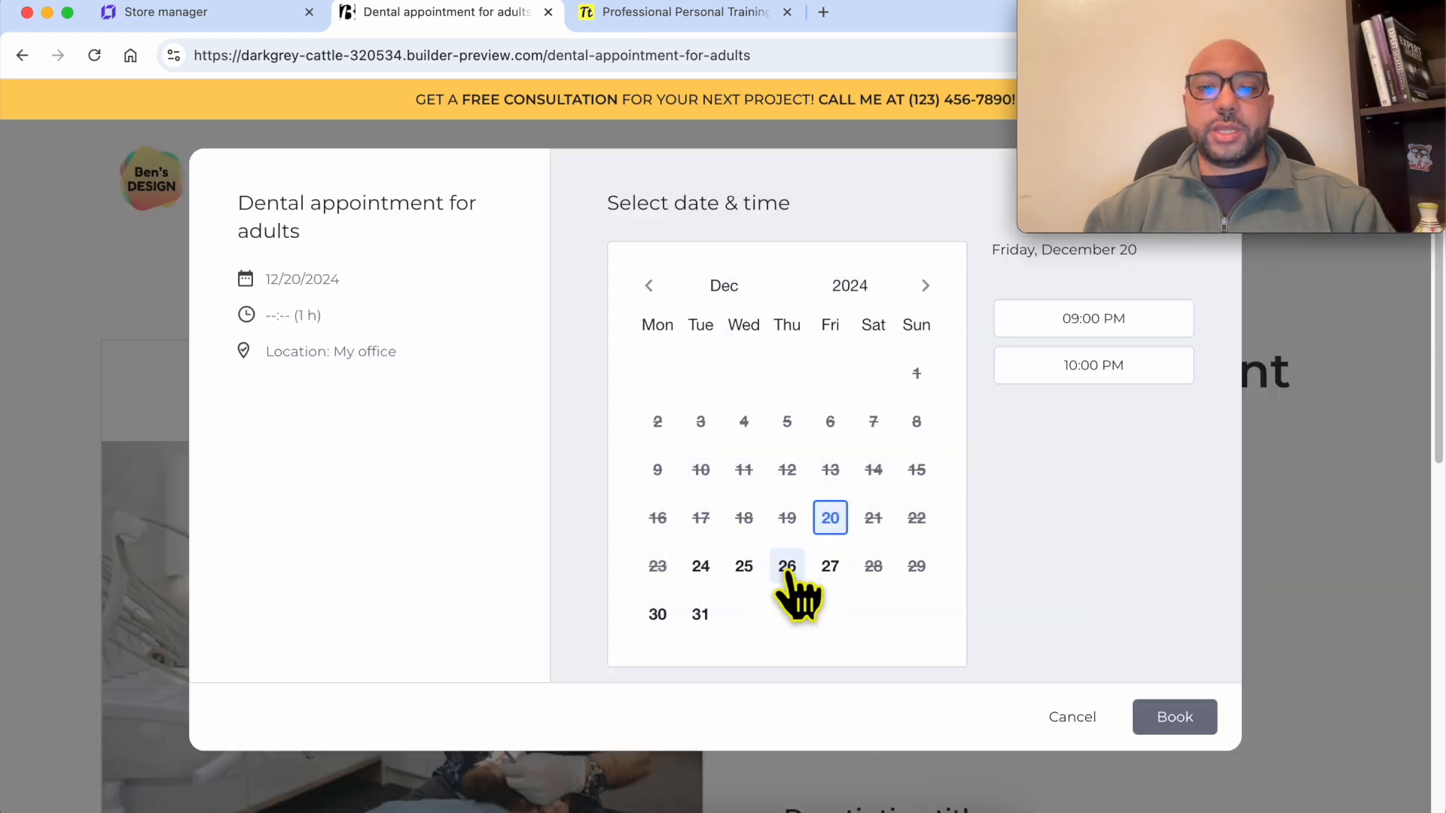
pyautogui.click(787, 568)
pyautogui.click(1134, 412)
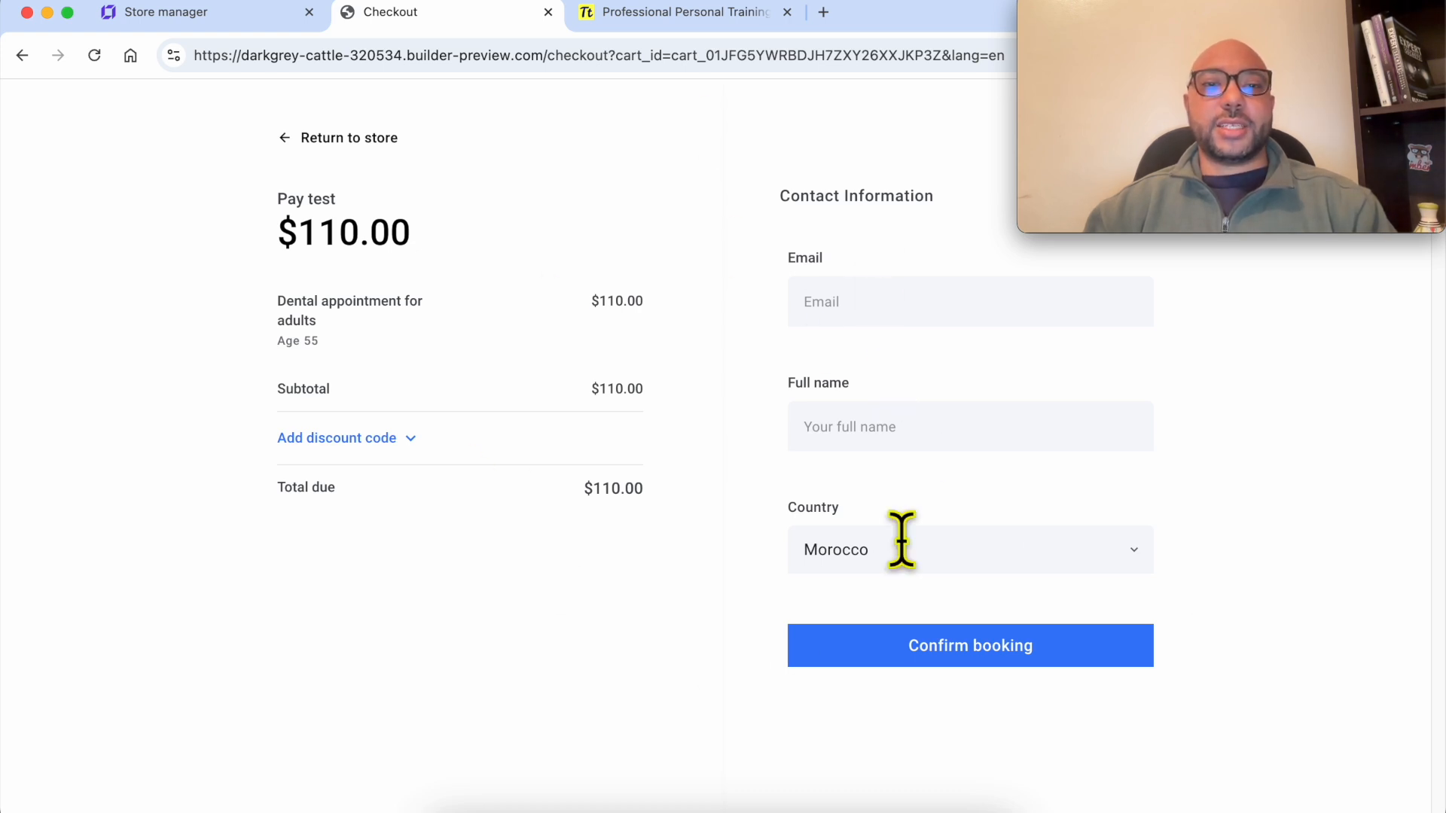
pyautogui.click(802, 302)
pyautogui.moveTo(790, 247); pyautogui.dragTo(812, 297)
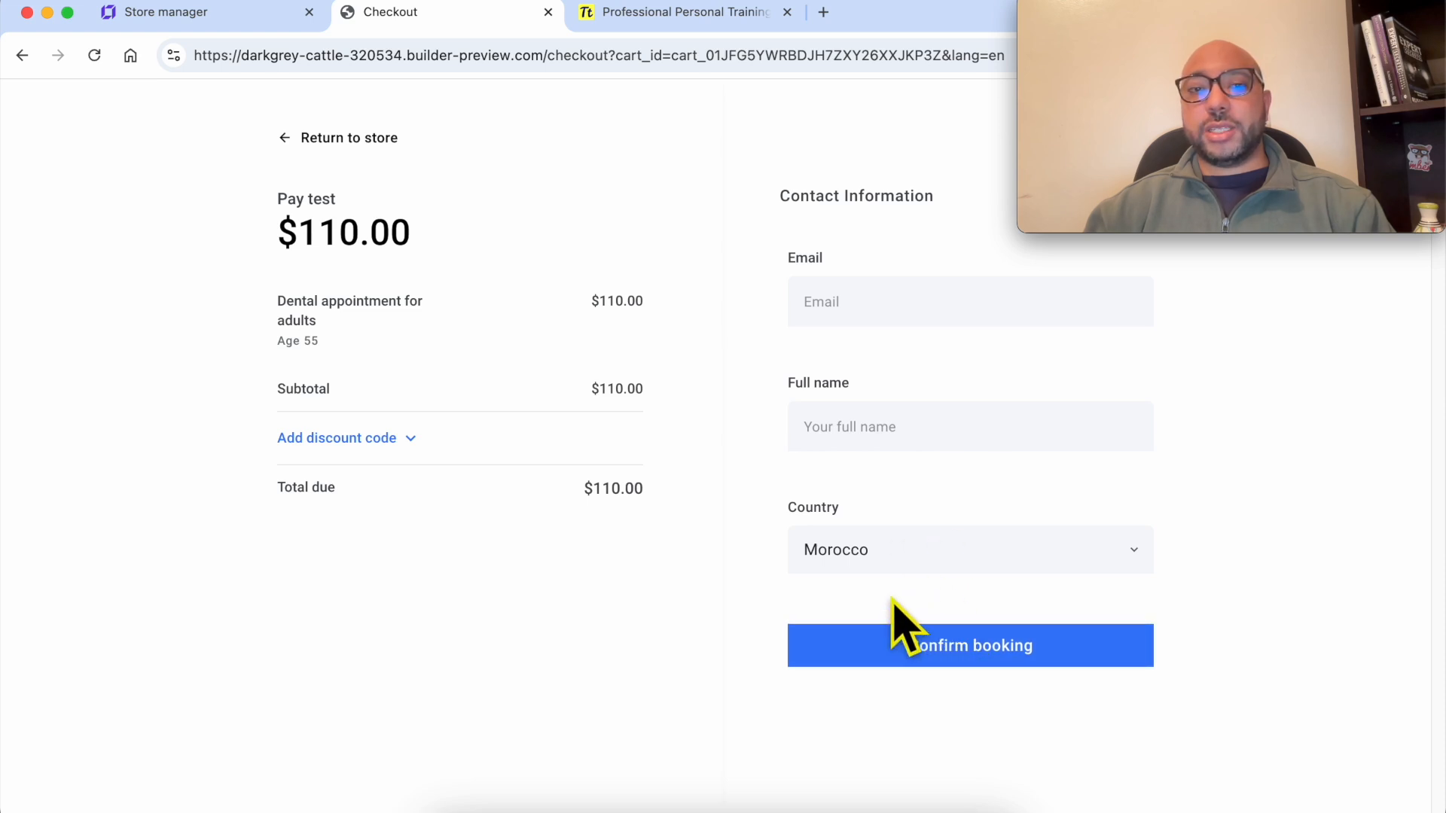
# In the store's checkout settings, require a phone number and enable a custom field at checkout.
pyautogui.click(239, 16)
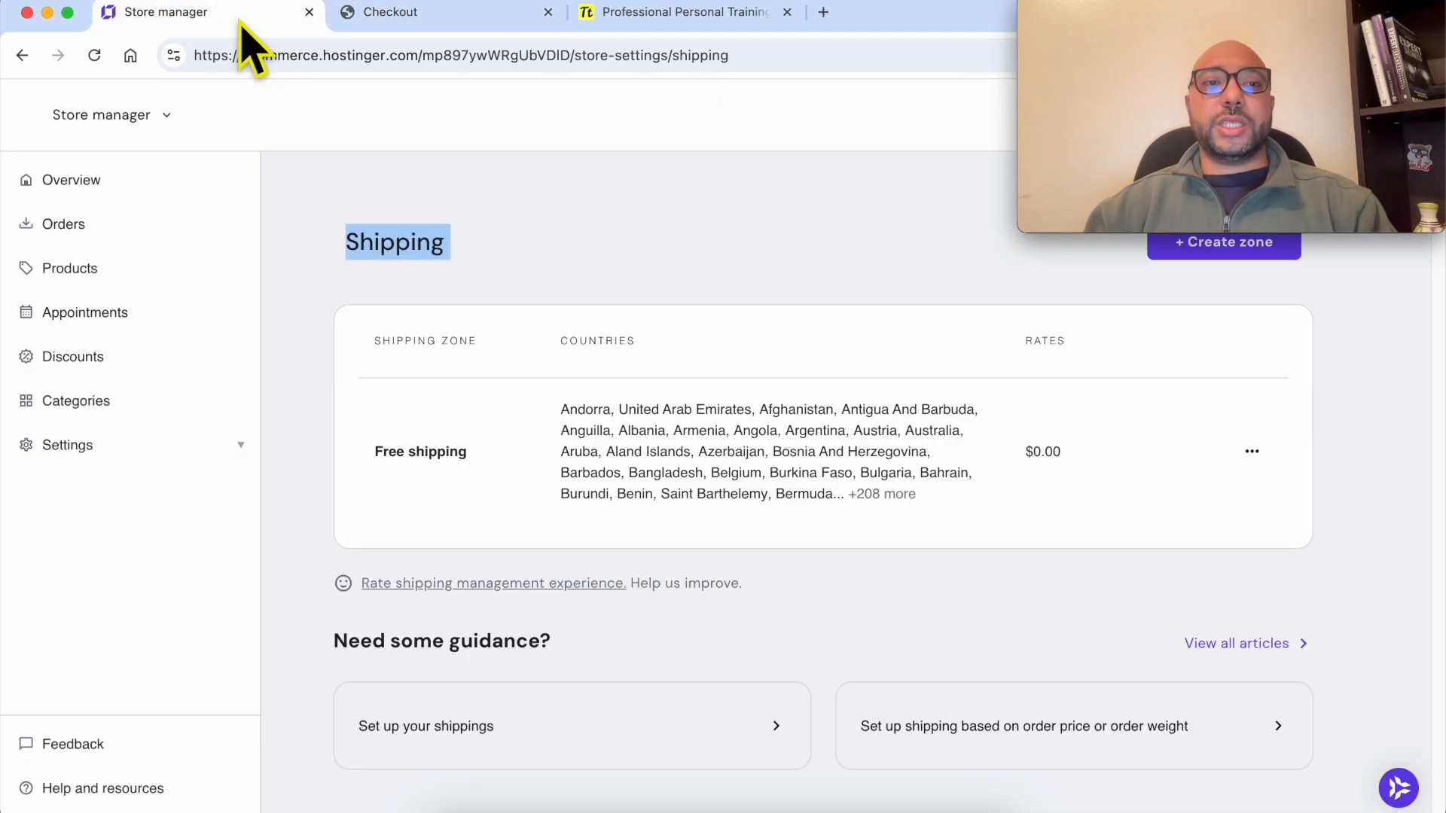
pyautogui.click(135, 451)
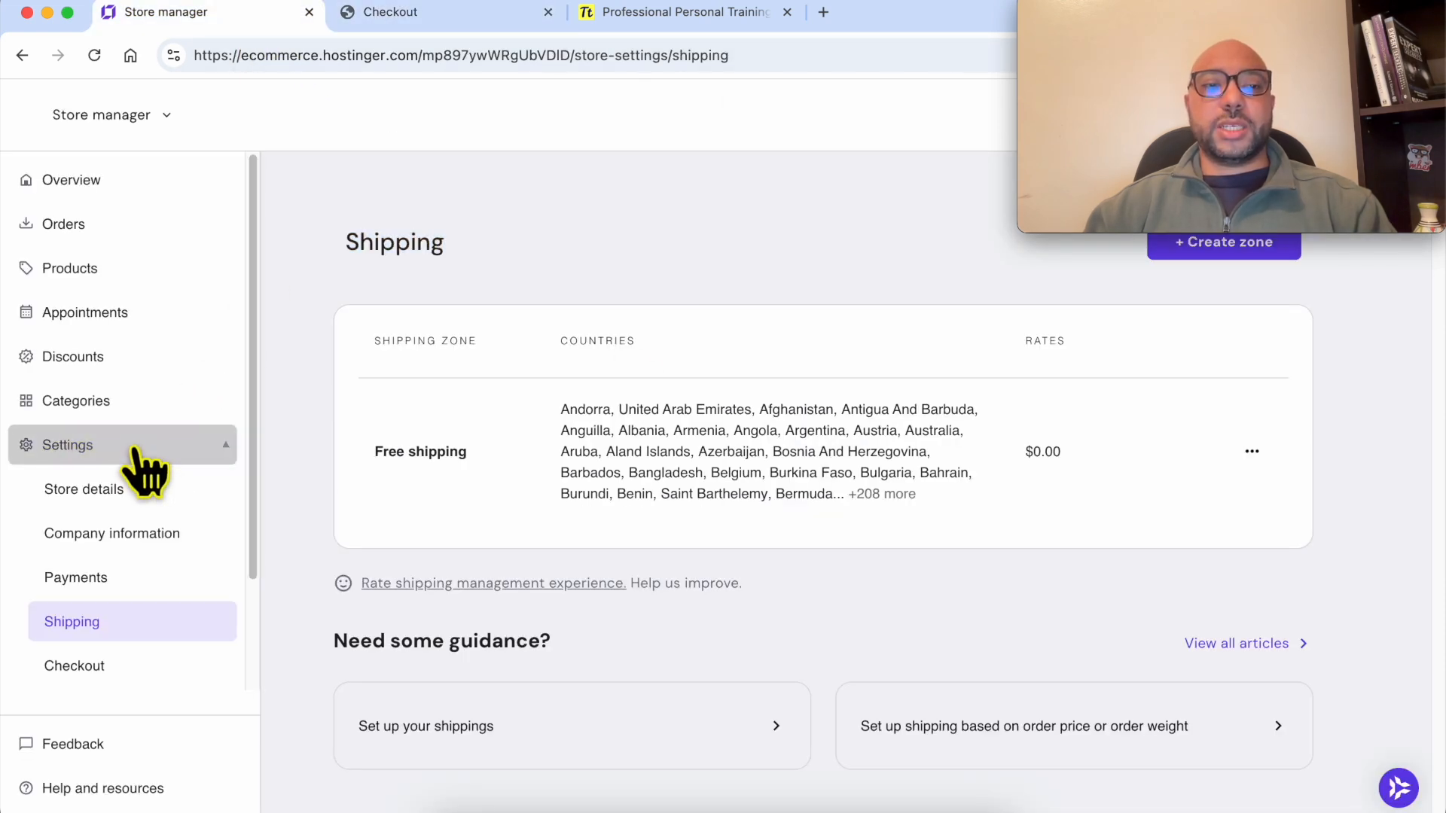
pyautogui.click(135, 664)
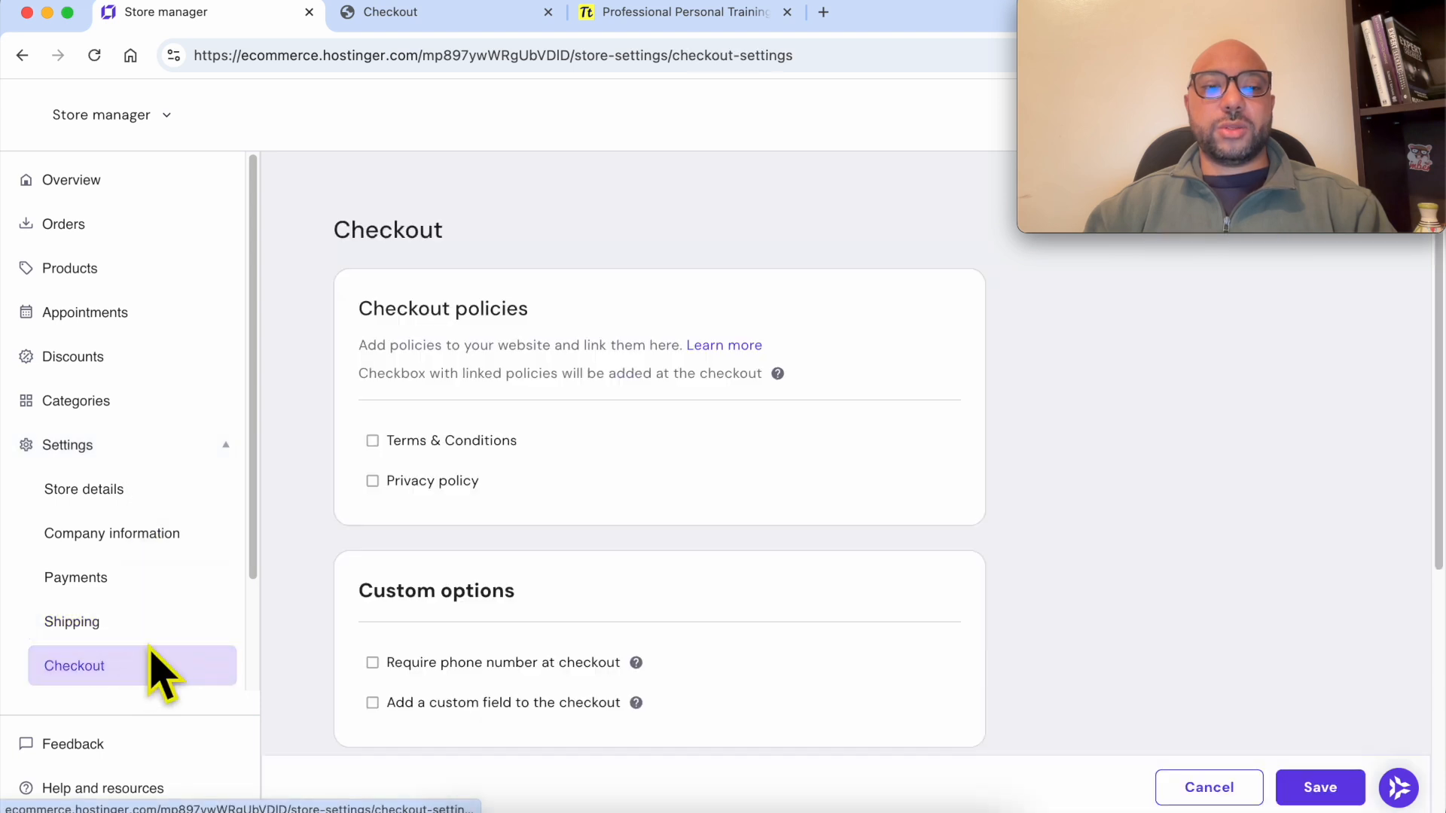
pyautogui.scroll(-2, 451, 557)
pyautogui.click(495, 519)
pyautogui.click(482, 557)
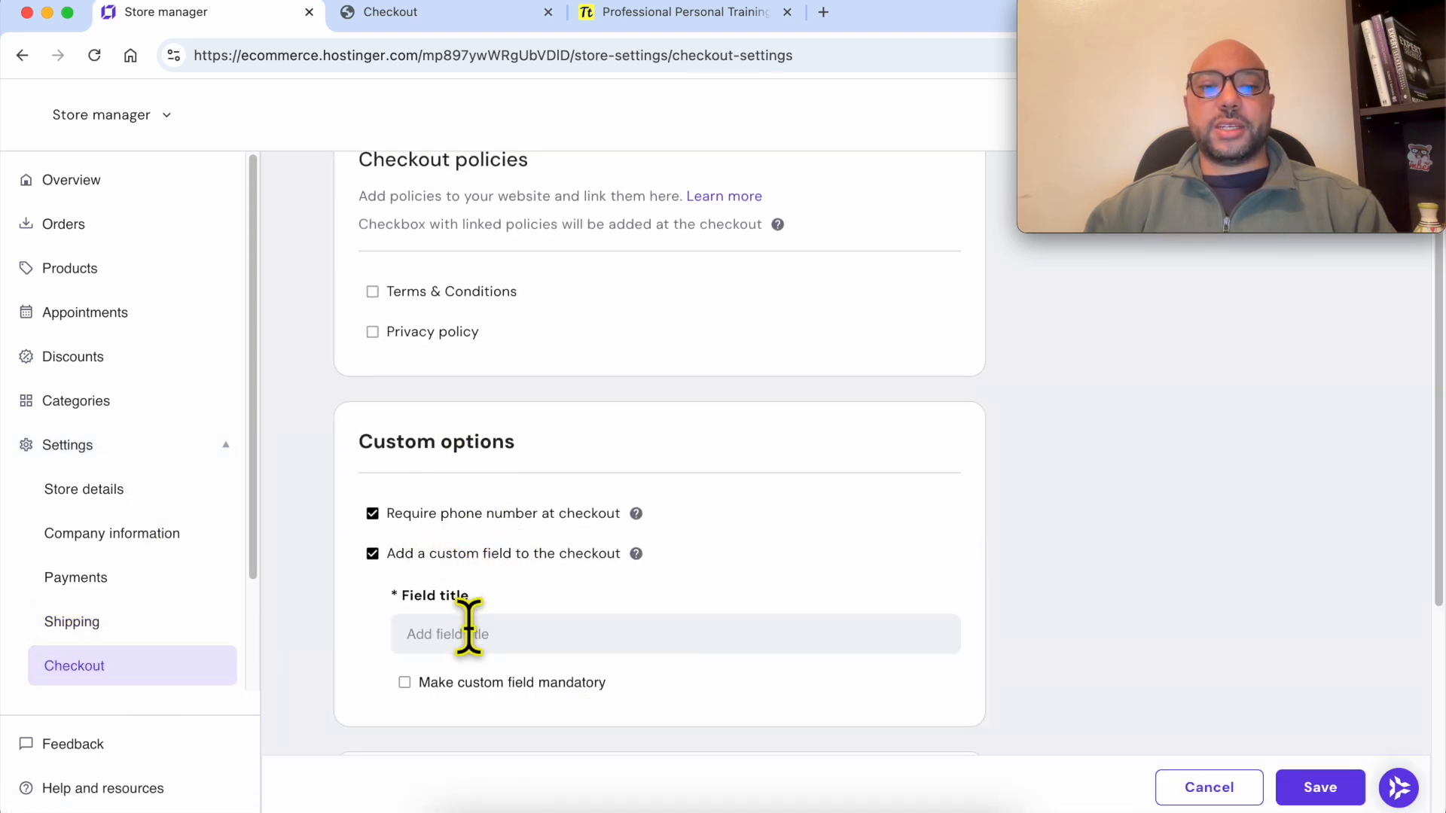
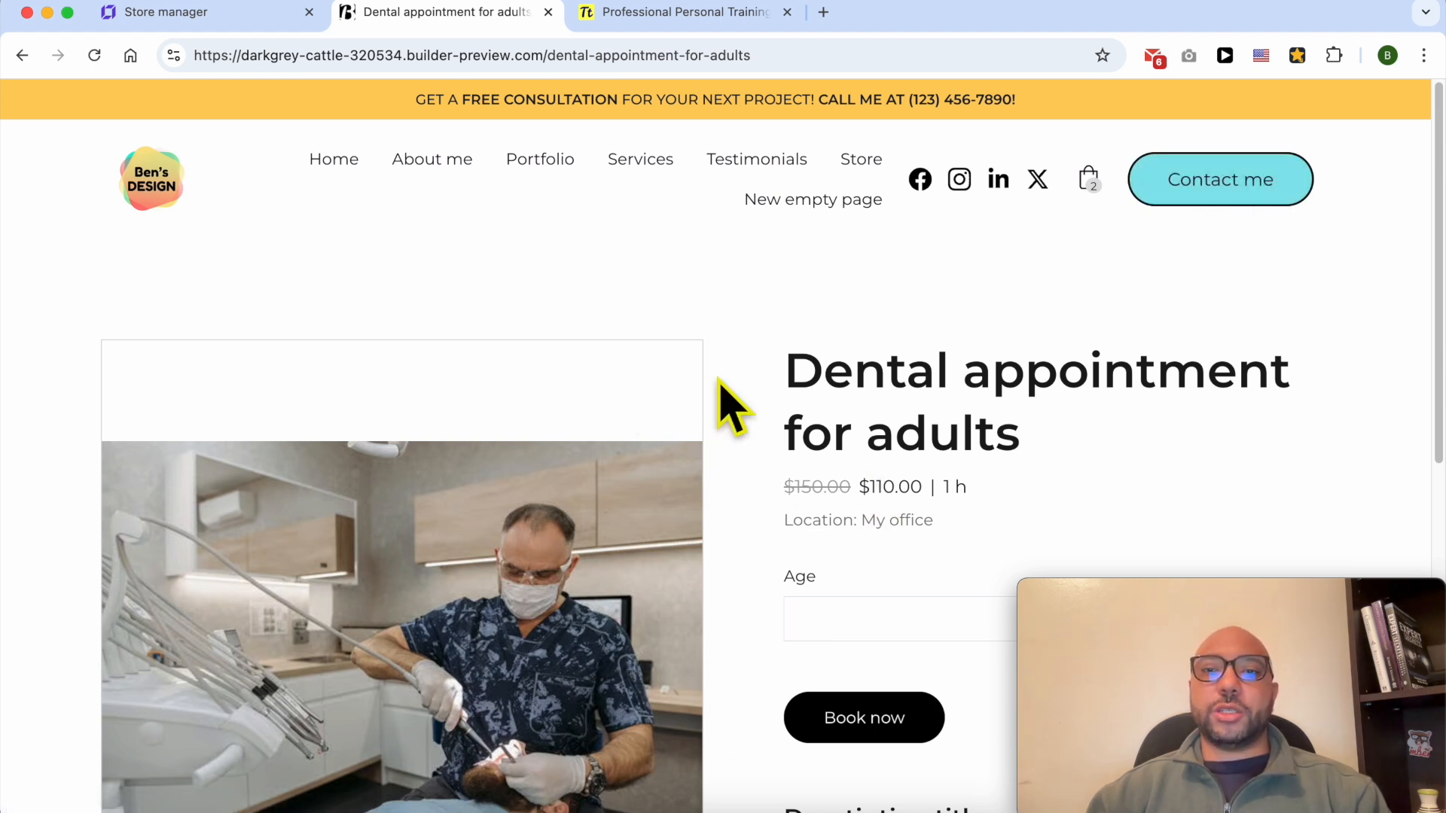
# Switch from the store manager to the website builder and open the header settings.
pyautogui.click(228, 22)
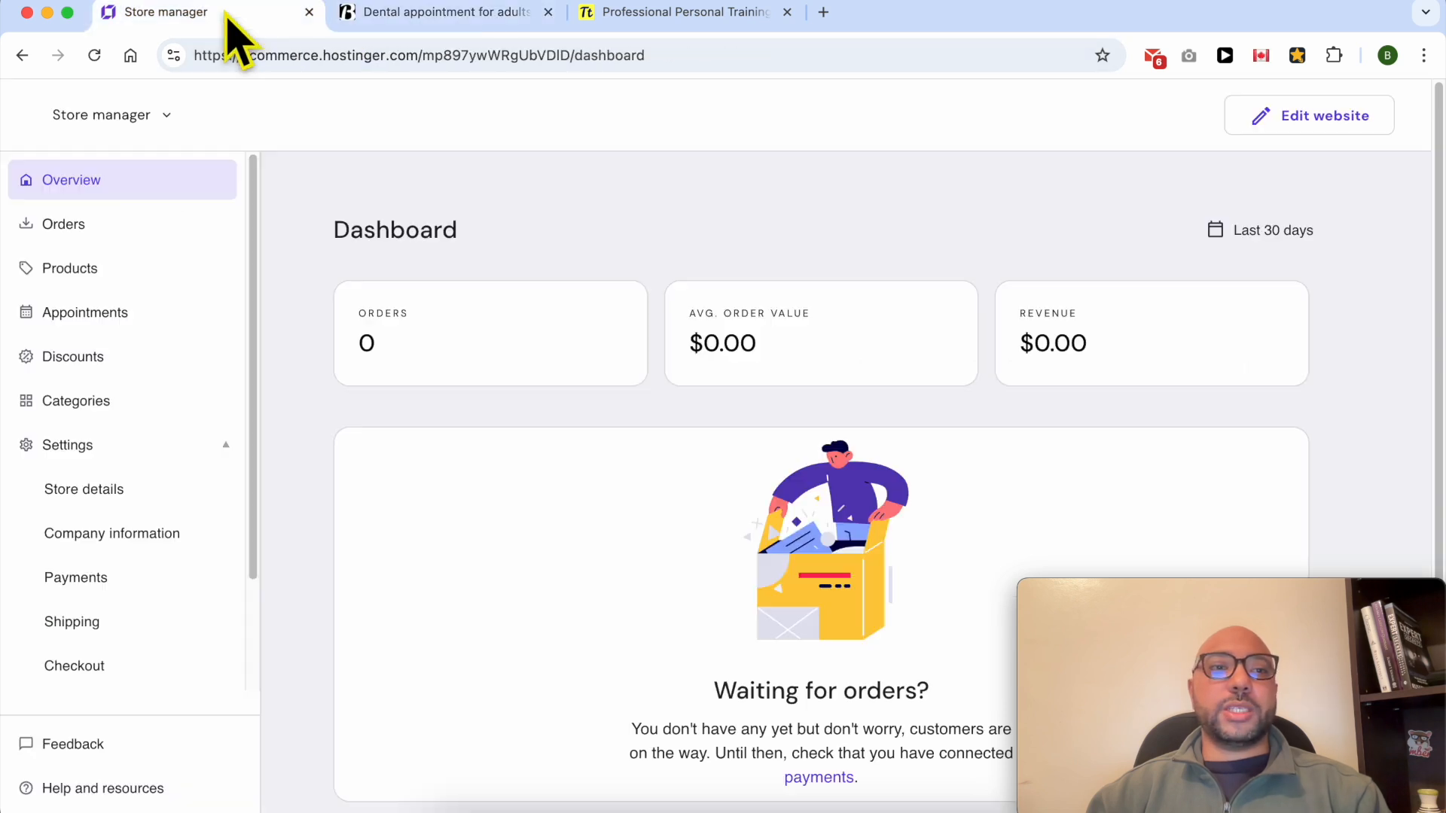
pyautogui.click(144, 115)
pyautogui.click(153, 181)
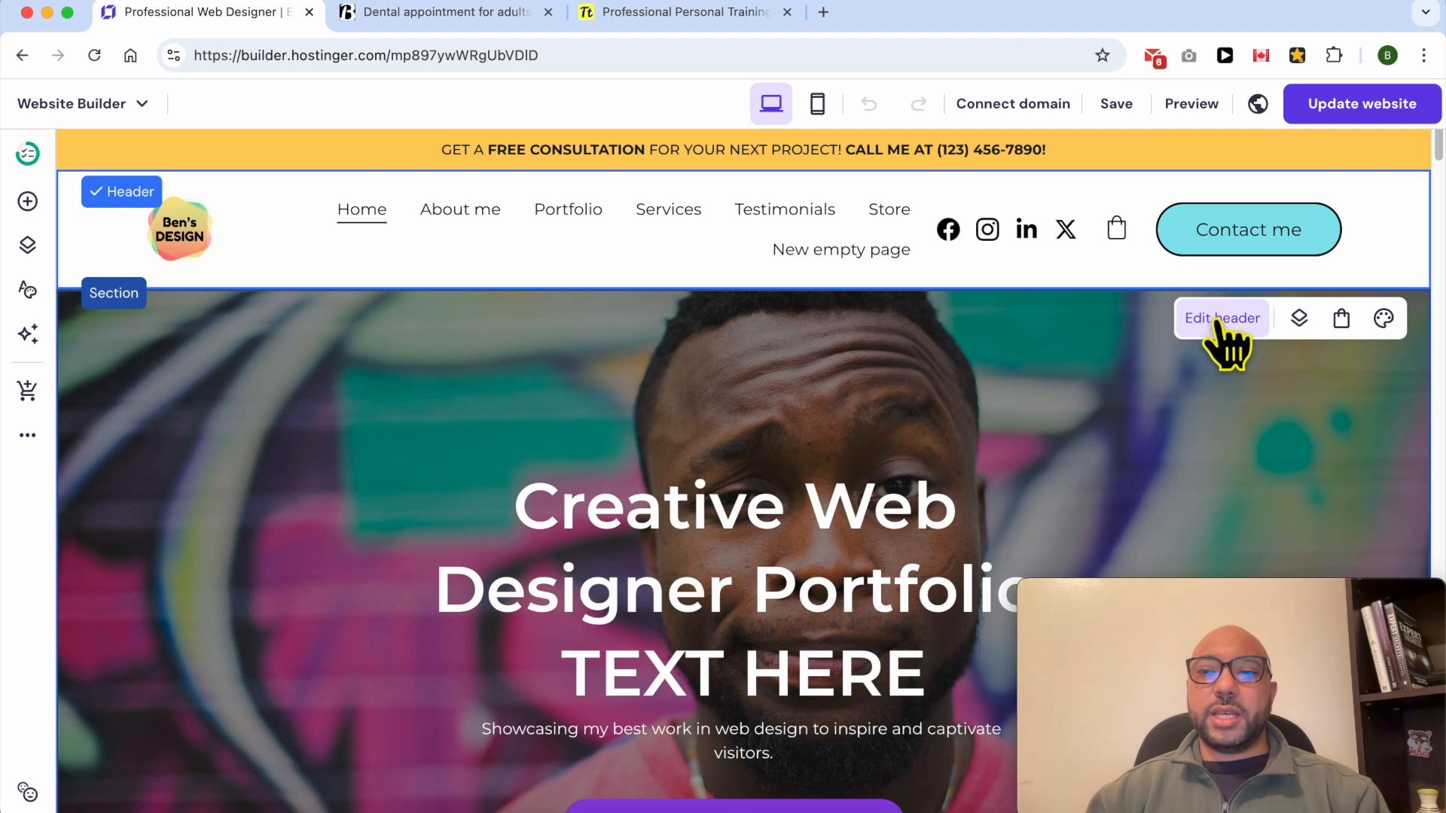
pyautogui.click(1226, 323)
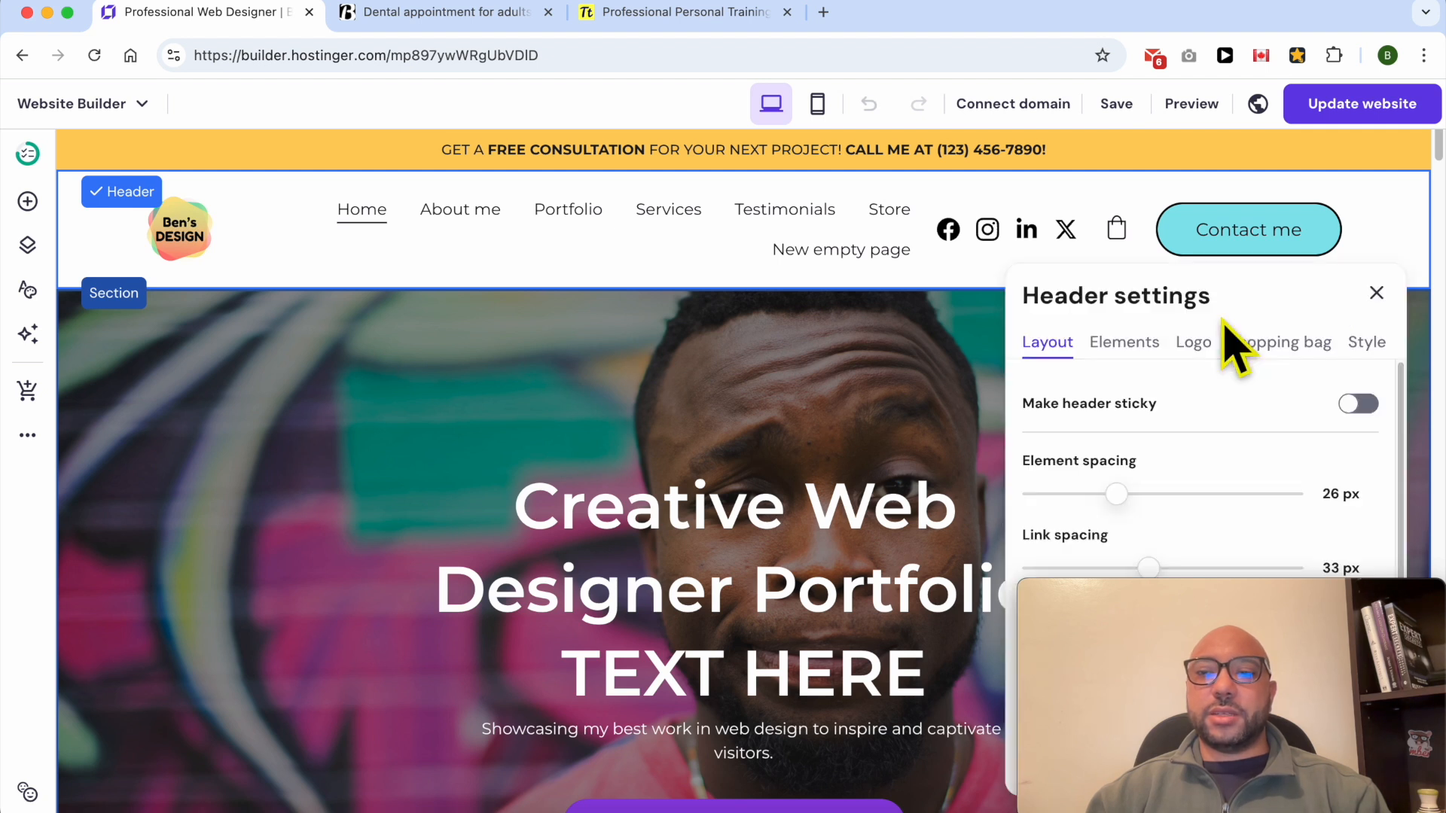
# Turn the header's button element off and on again.
pyautogui.click(1127, 343)
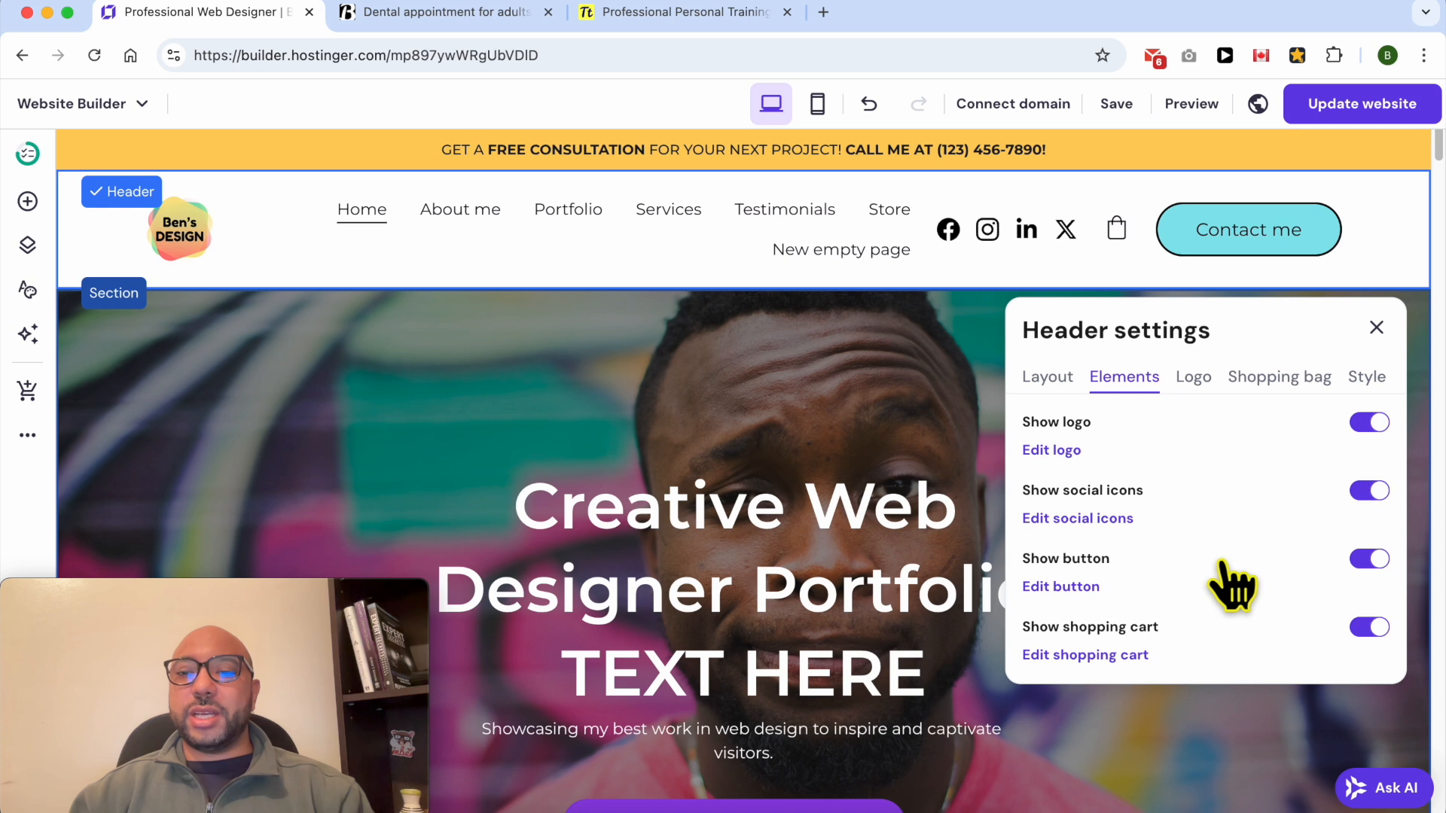
pyautogui.click(1375, 561)
pyautogui.click(1377, 562)
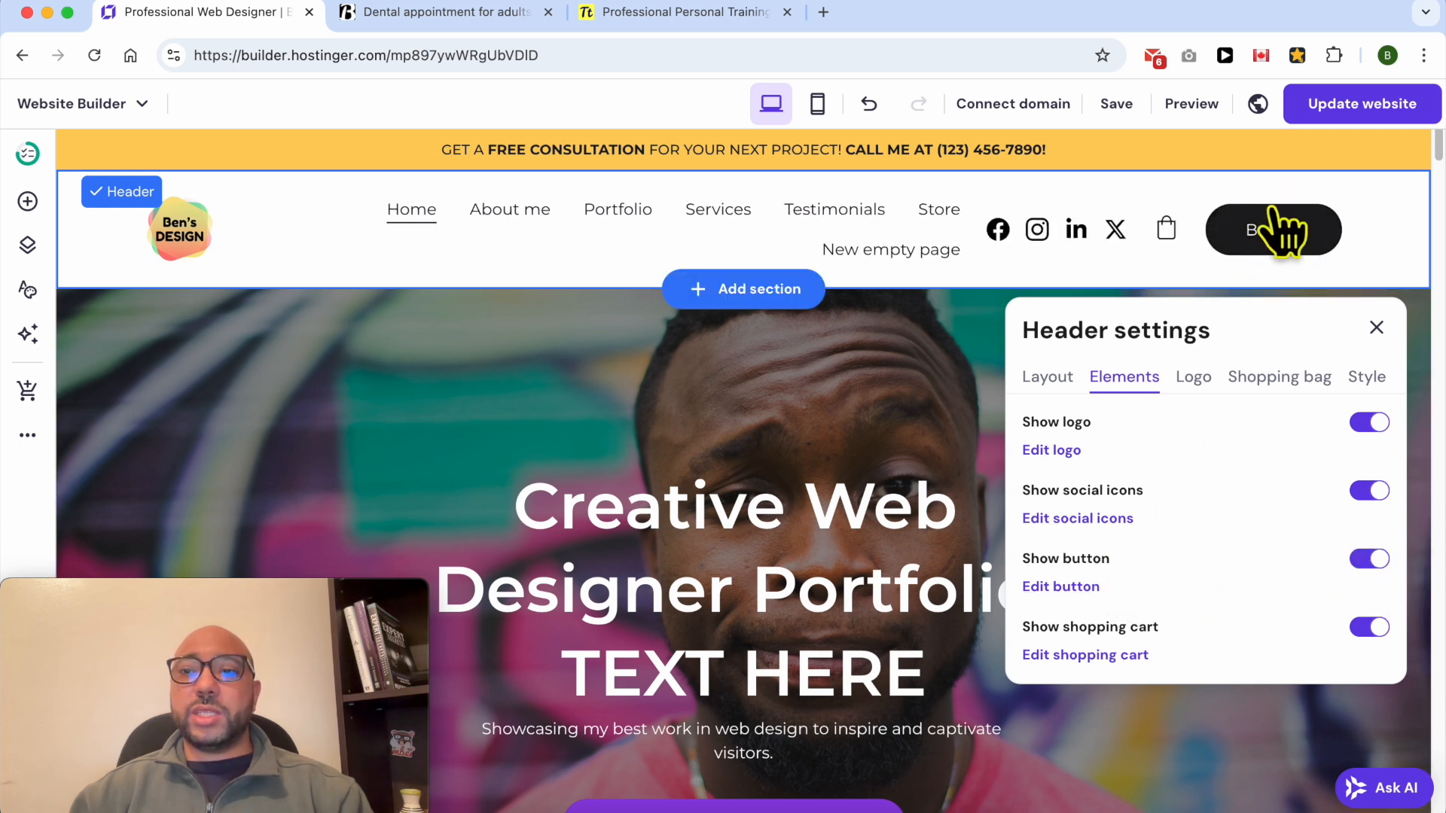
# Set the header button's text to "Book an Appointment".
pyautogui.click(1064, 591)
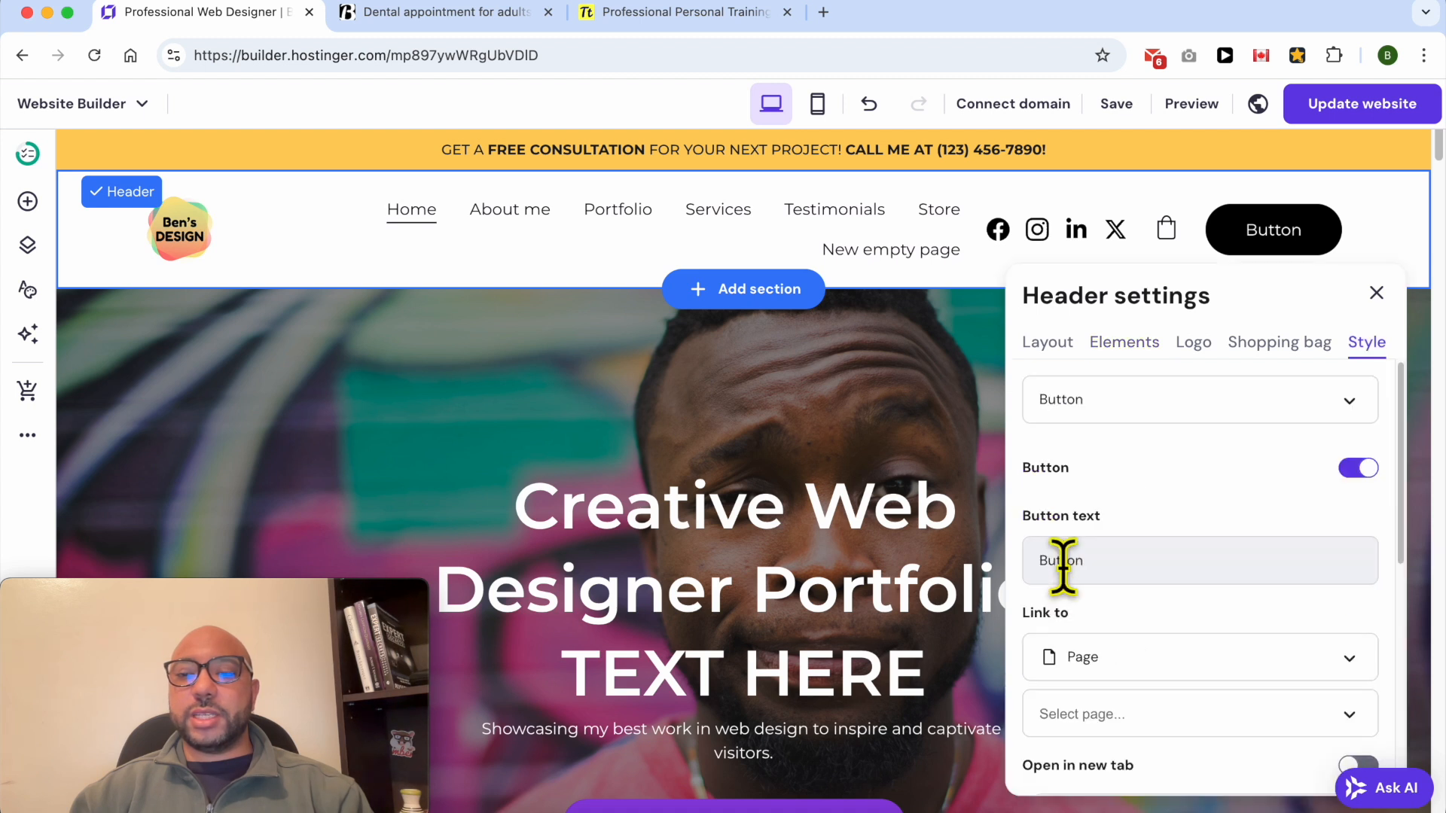
pyautogui.scroll(-1, 1137, 541)
pyautogui.doubleClick(1120, 539)
pyautogui.write('Book ')
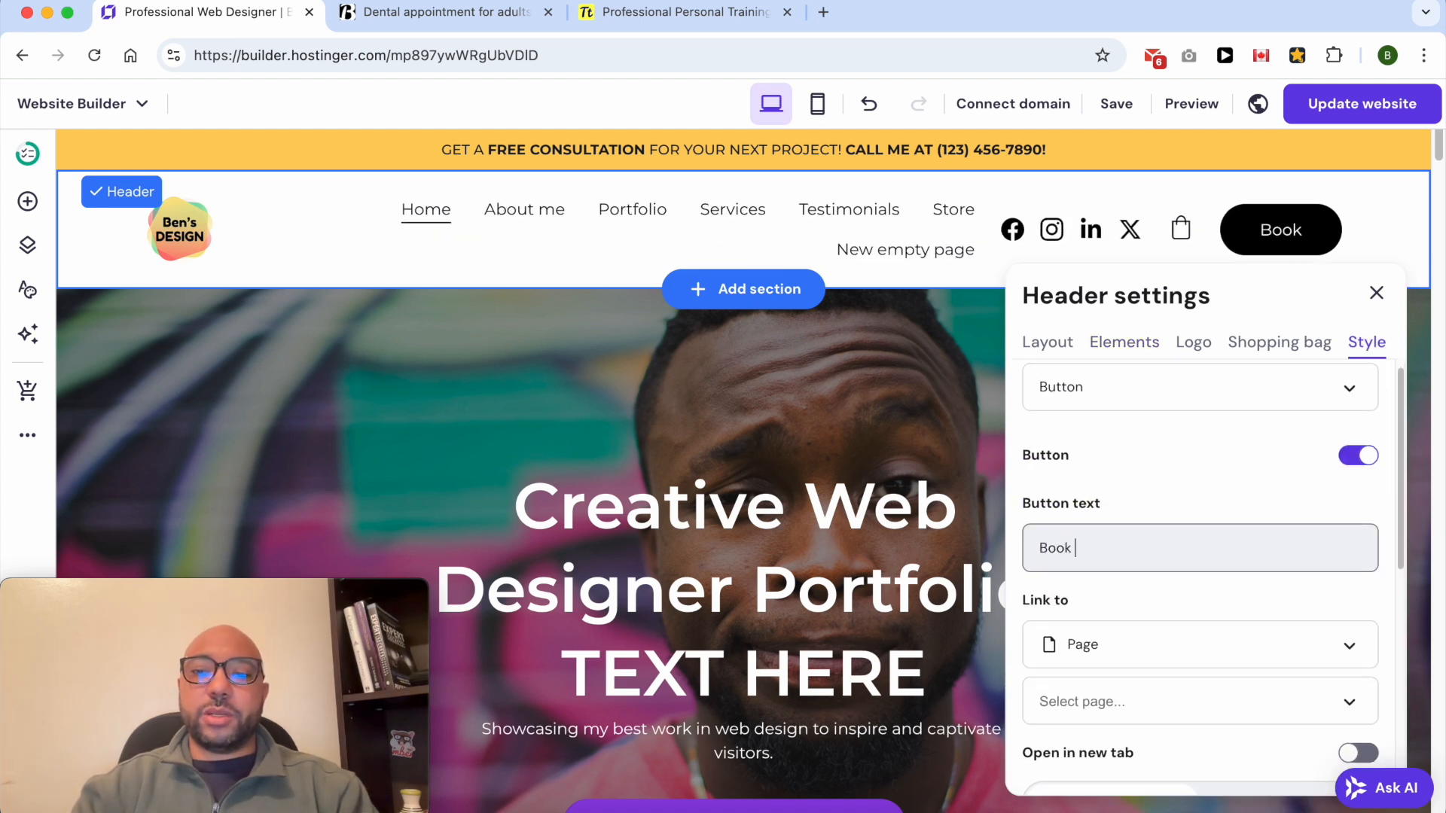
pyautogui.write('Ap')
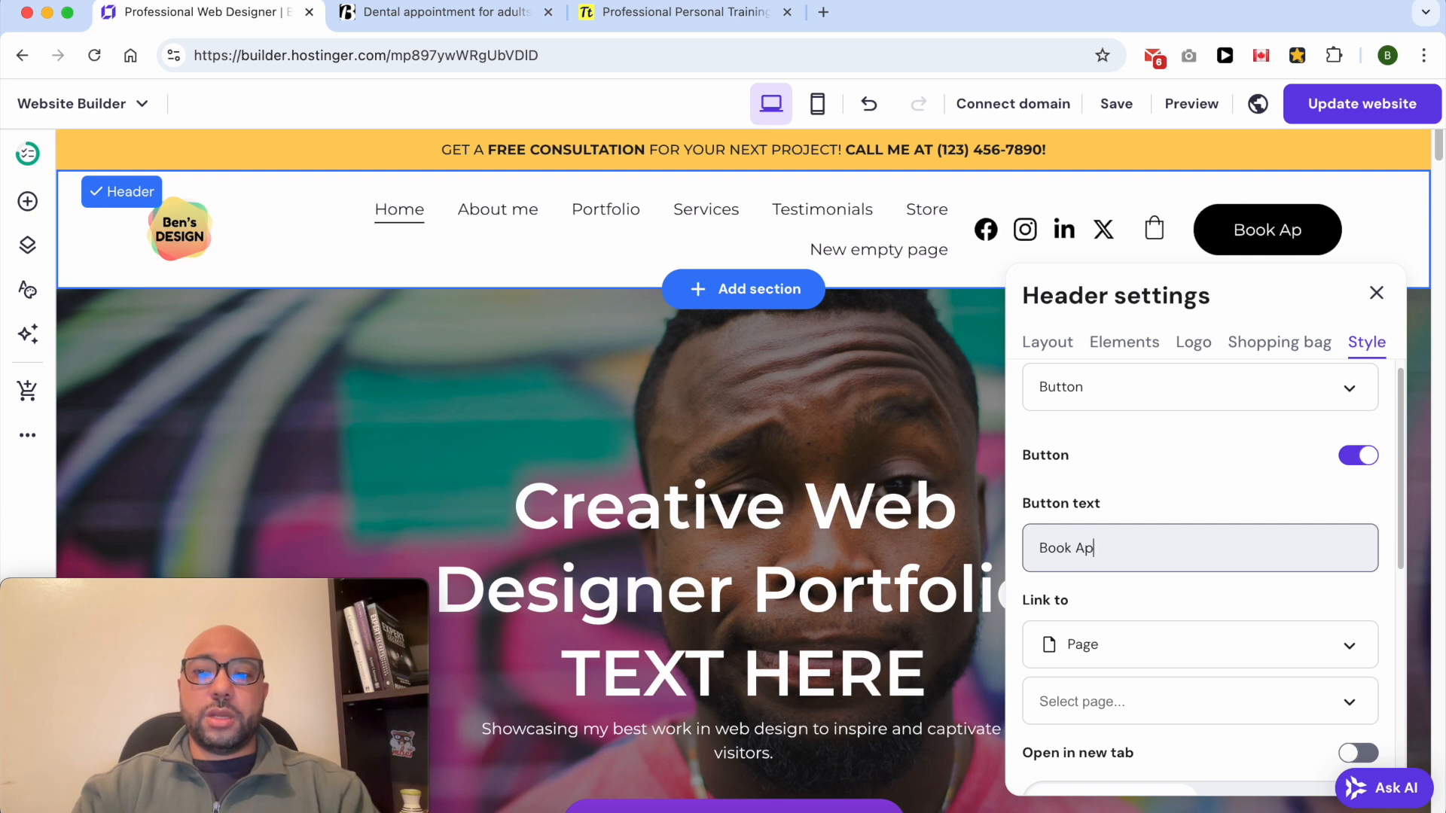
pyautogui.write('pointment')
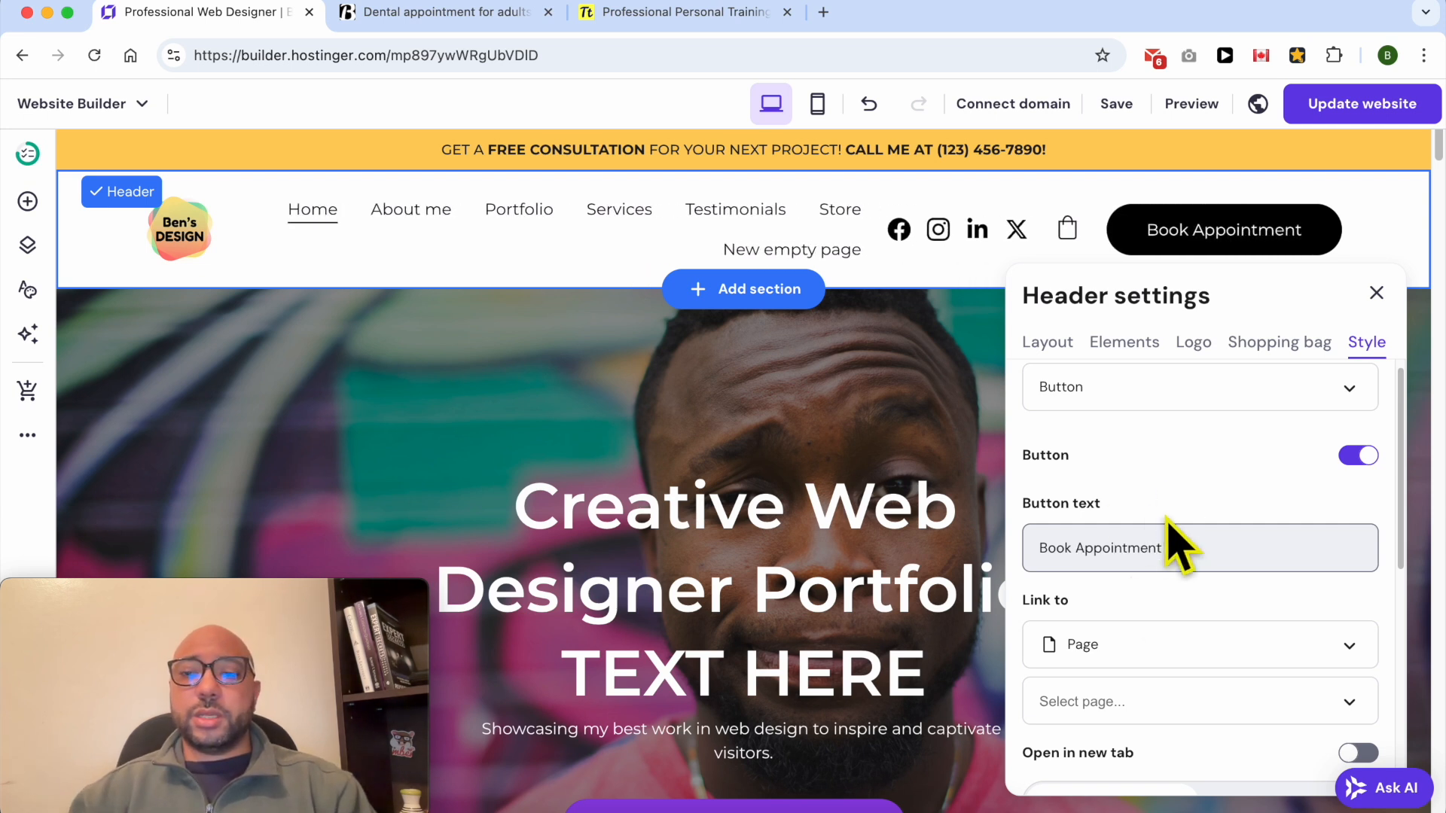
pyautogui.click(1093, 547)
pyautogui.write('an')
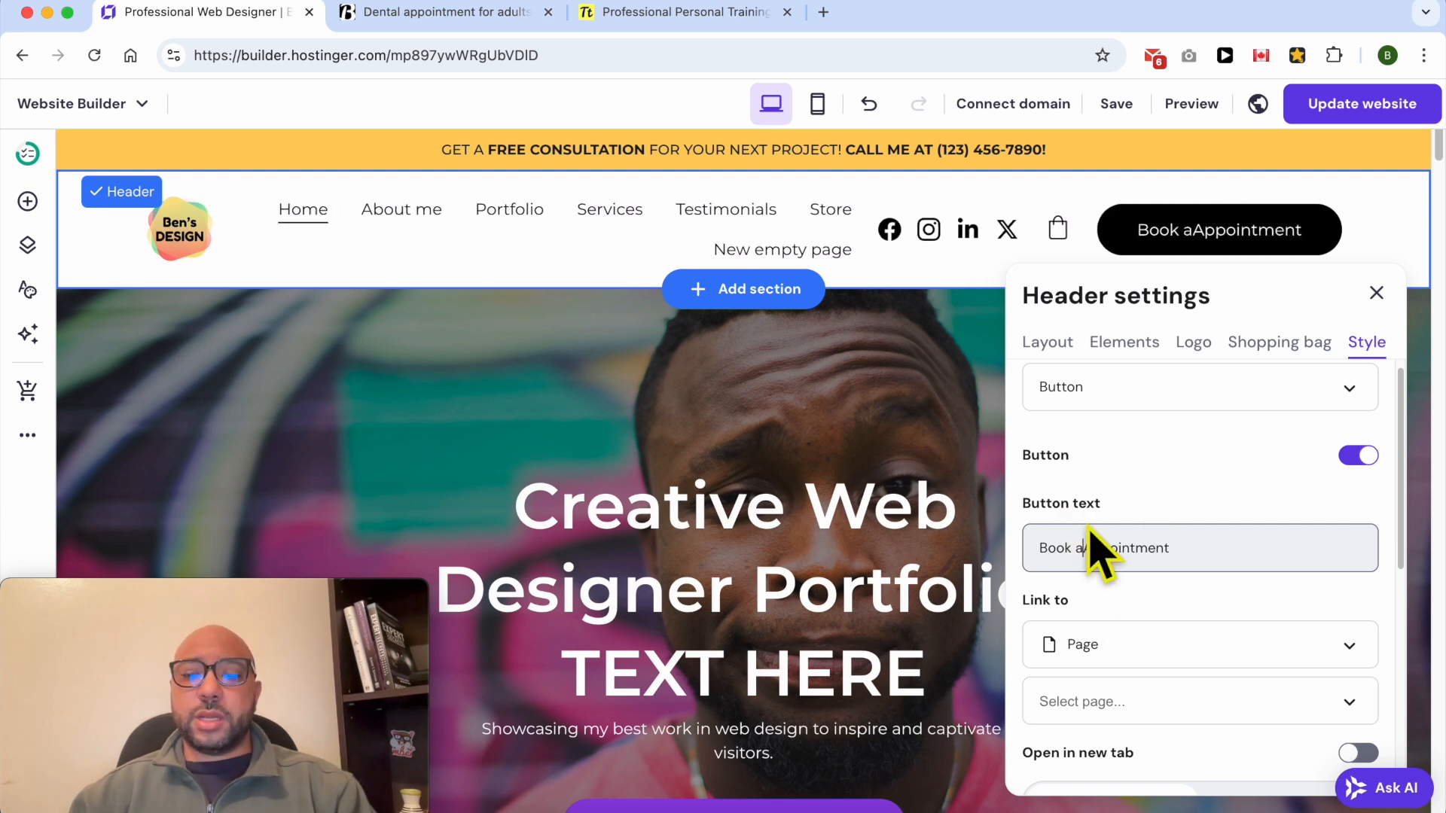
# Link the header button to the page "New empty page", keeping it opening in the same tab.
pyautogui.scroll(-2, 1220, 538)
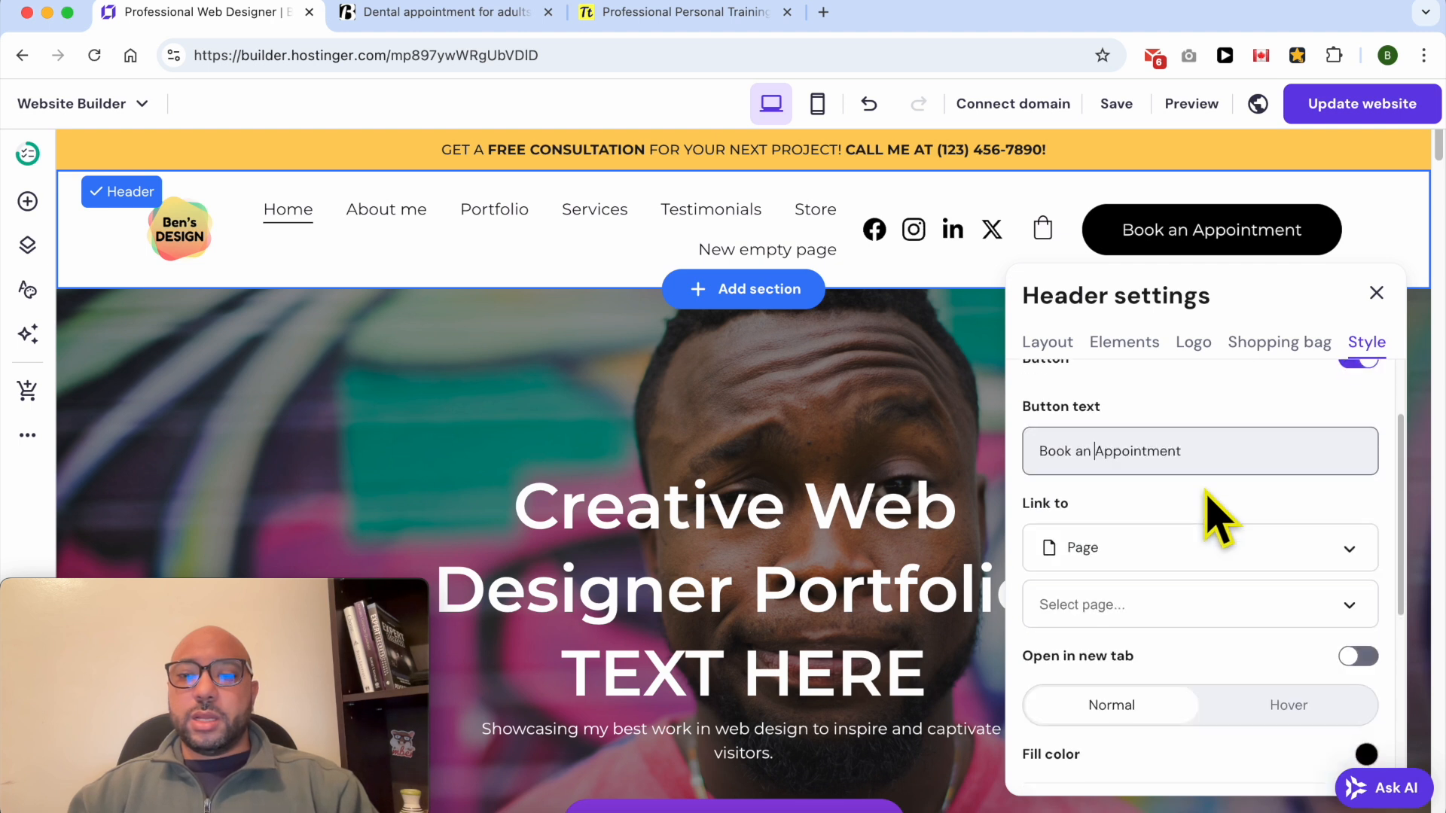
pyautogui.click(1145, 548)
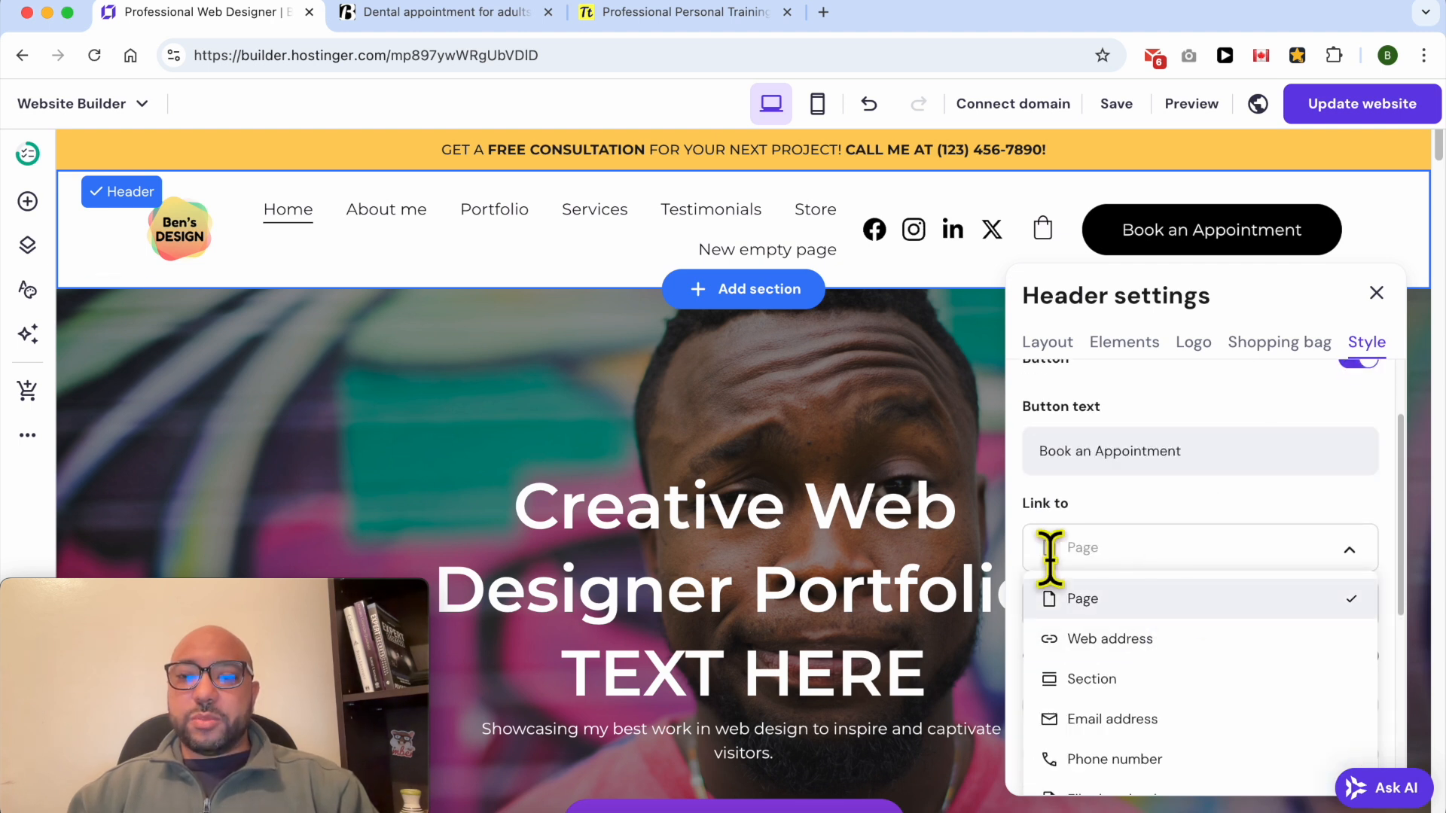
pyautogui.scroll(-2, 1182, 640)
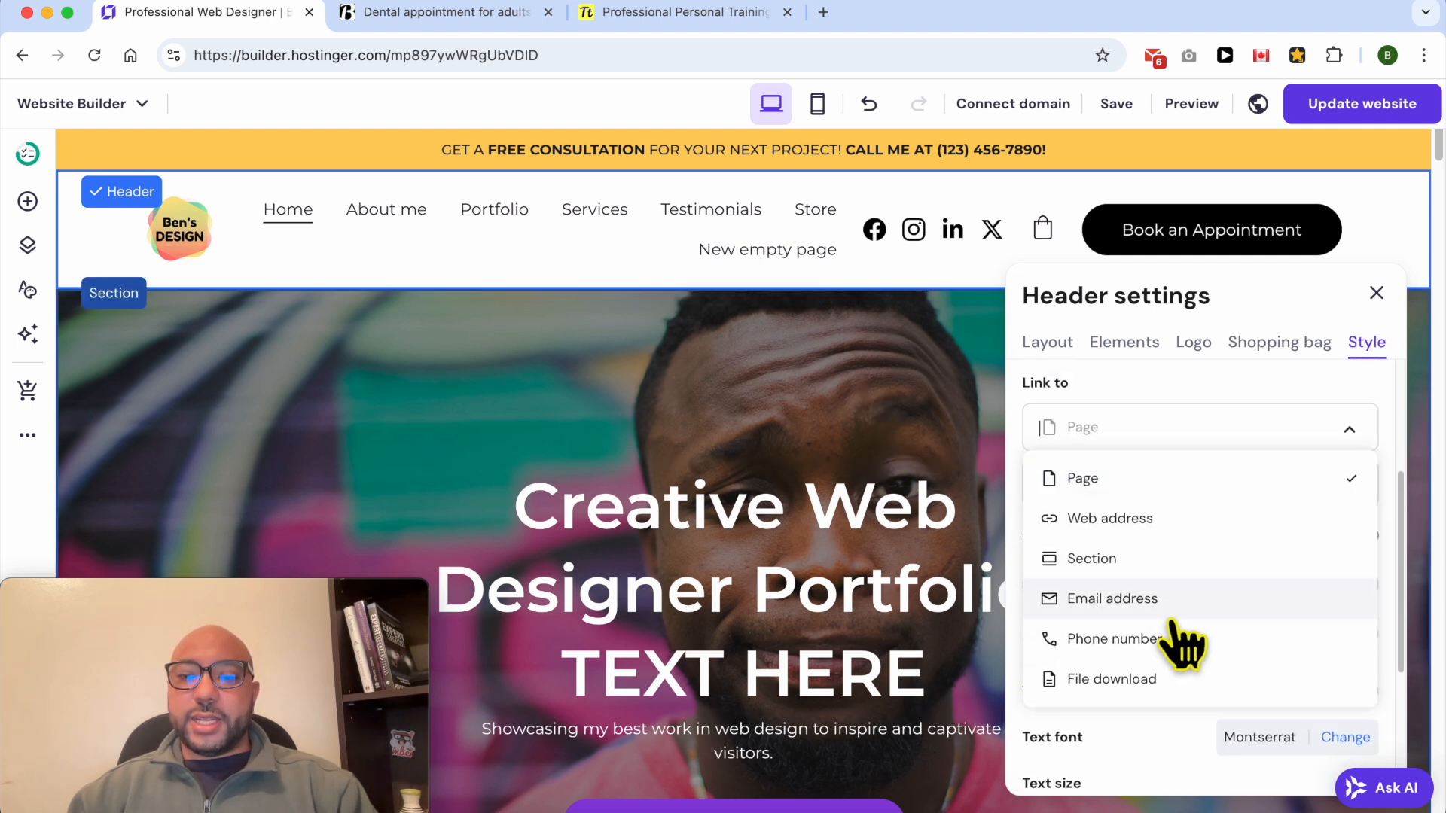
pyautogui.click(1155, 476)
pyautogui.click(1194, 484)
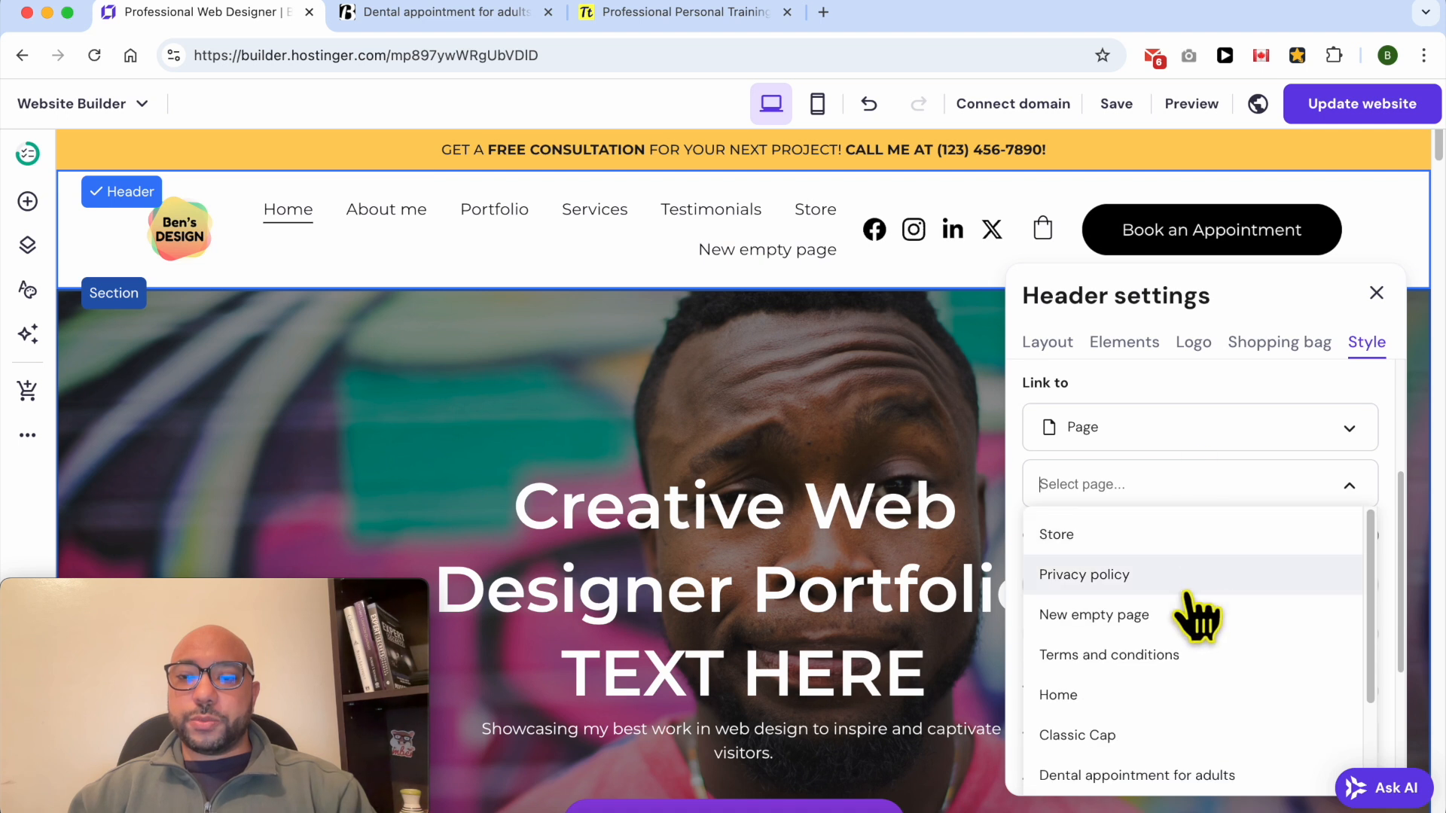
pyautogui.click(1176, 616)
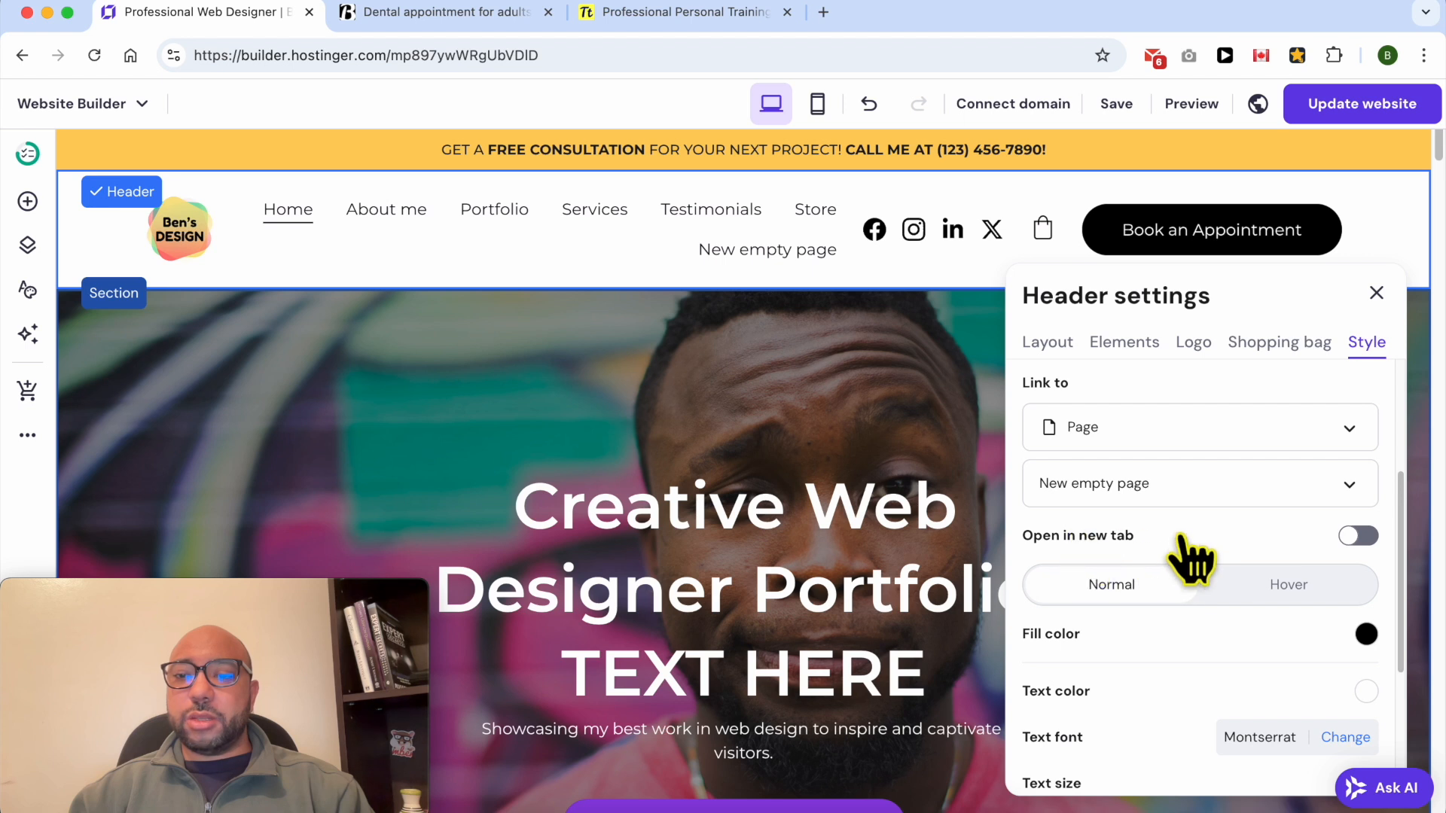
pyautogui.click(1359, 536)
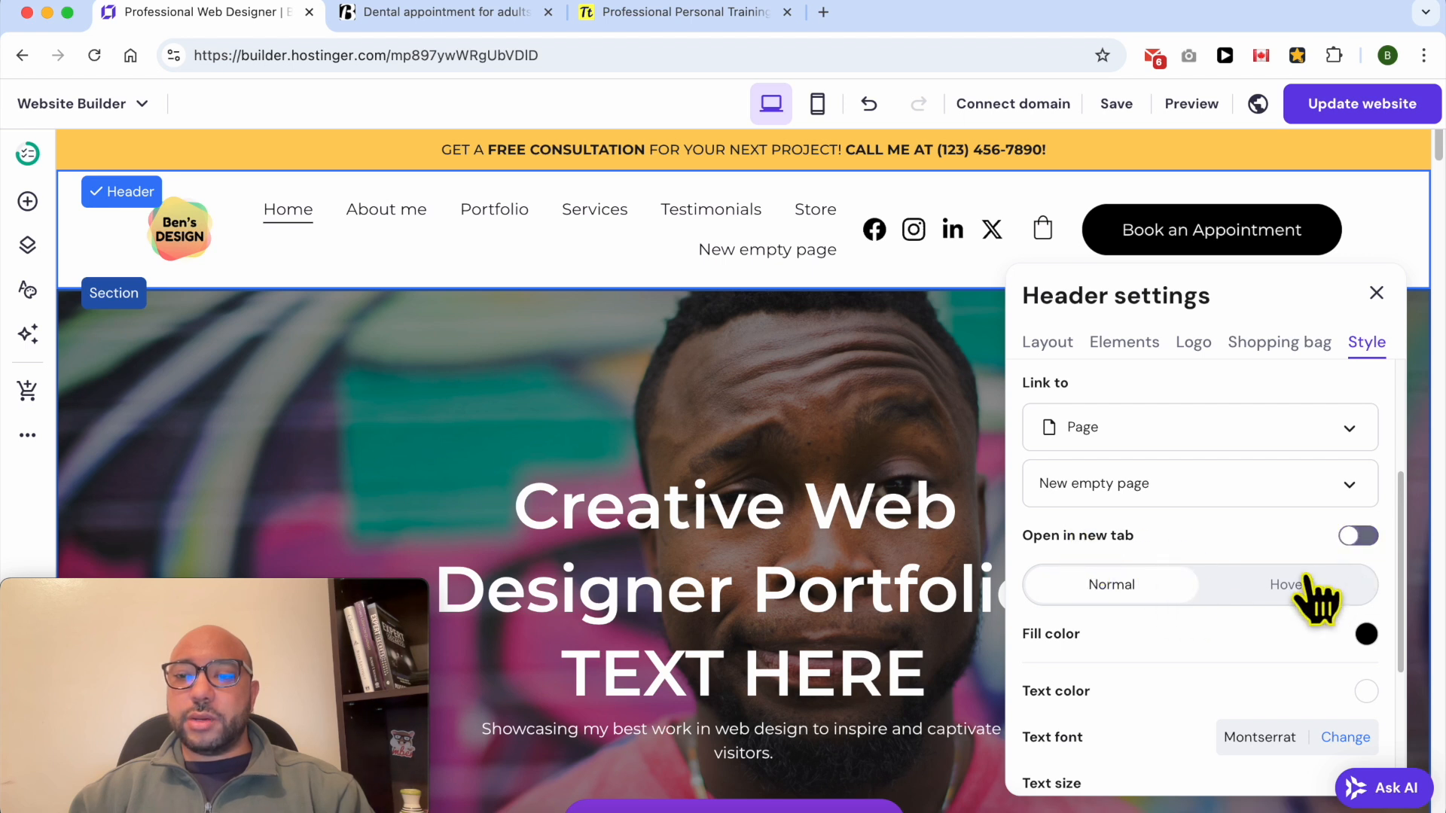
# Set the header button's normal fill color to the purple website color #9140e5.
pyautogui.scroll(-2, 1200, 572)
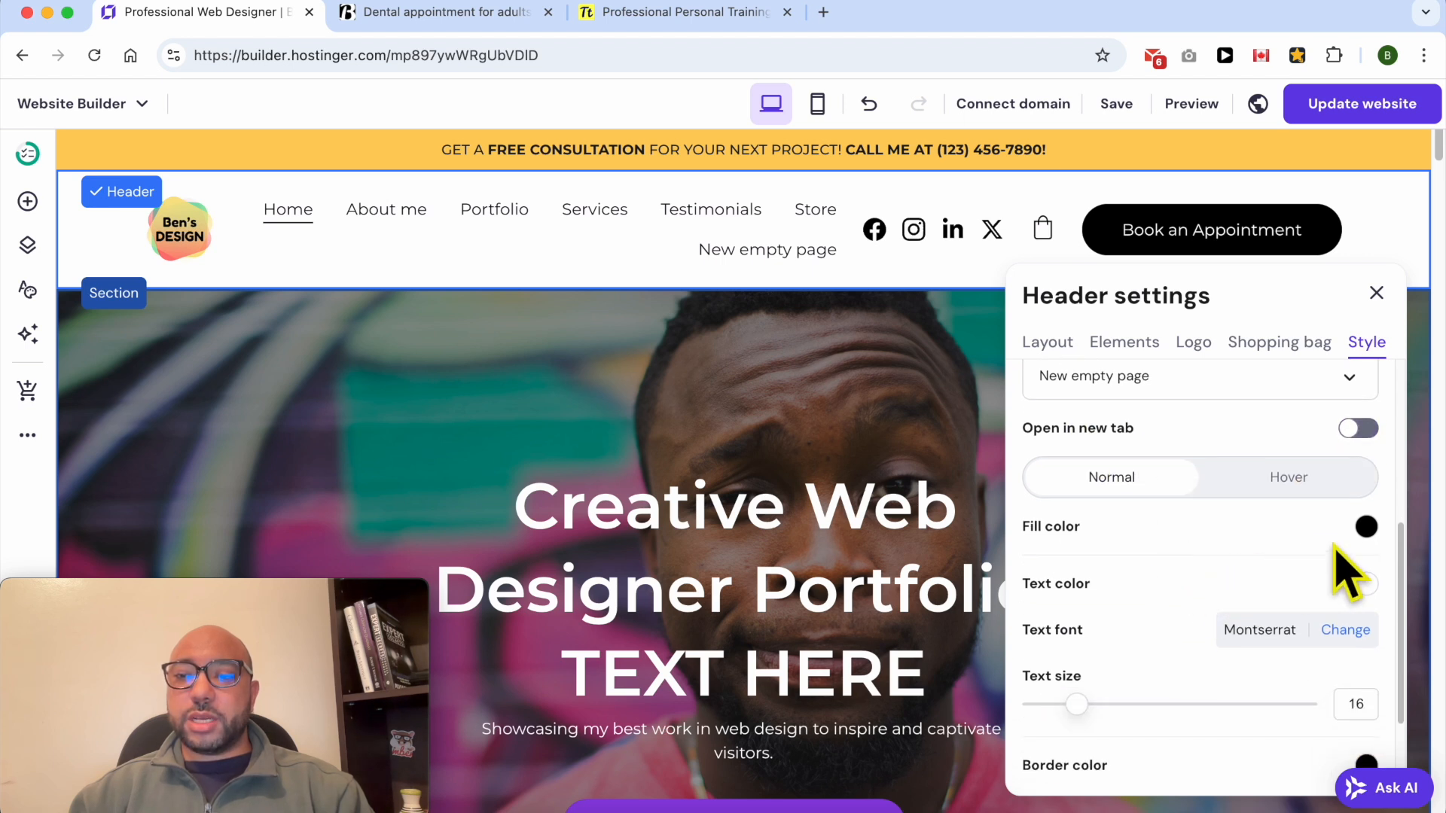
pyautogui.click(1364, 528)
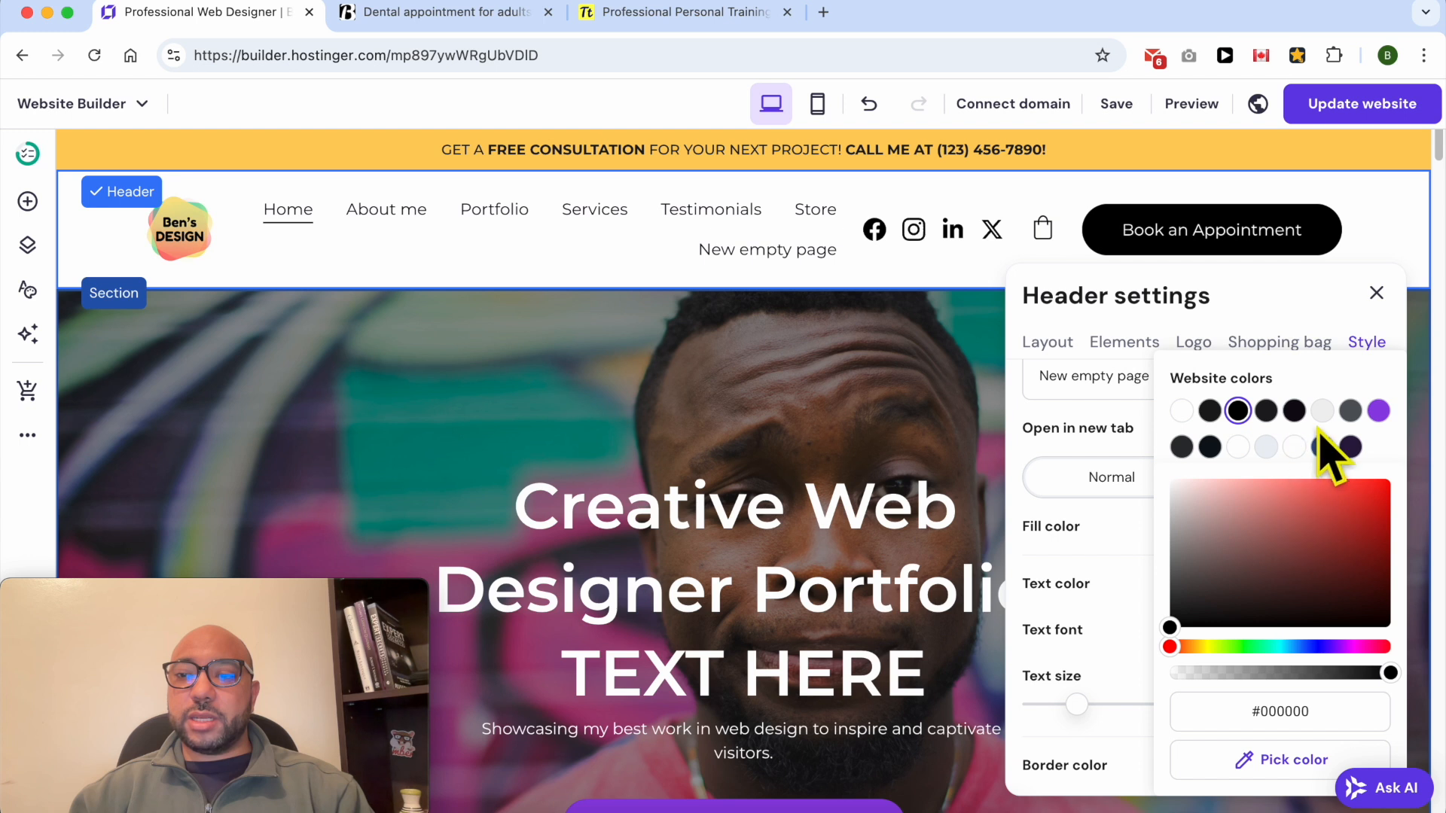
pyautogui.click(1379, 413)
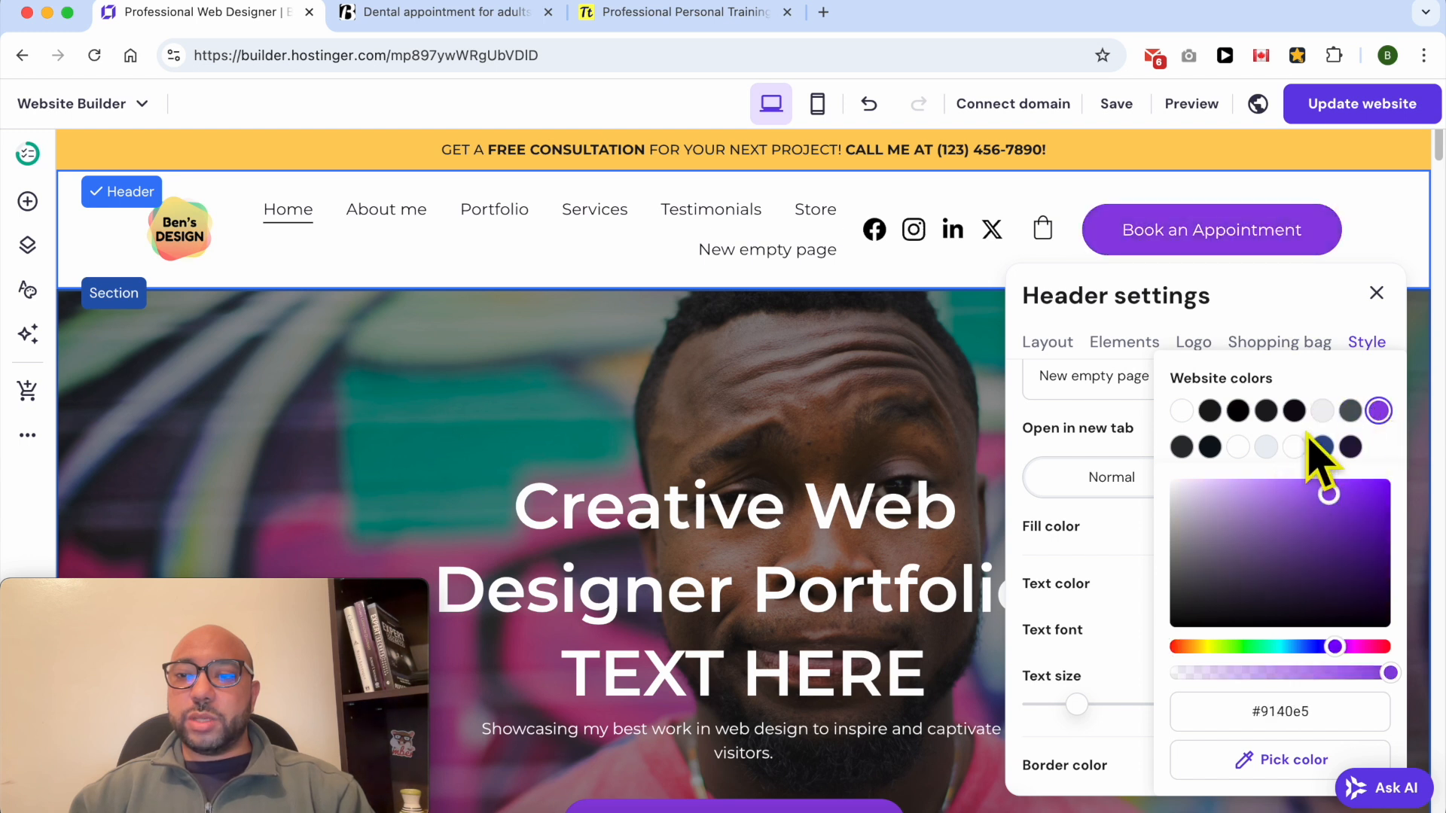
pyautogui.click(1122, 556)
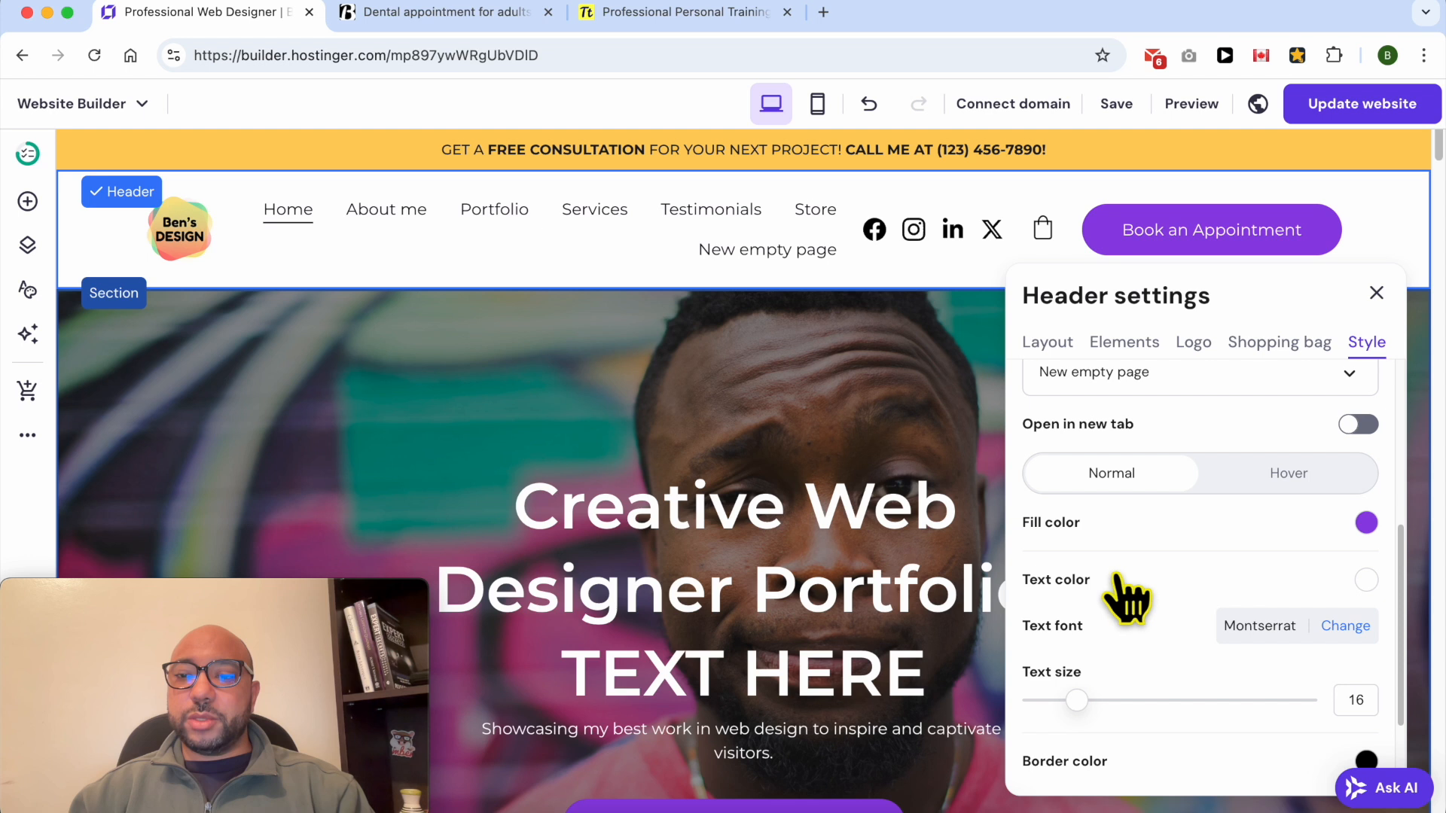
# Set the header button's text size to 19 and give it a red #fa0808 border with a width of 2.
pyautogui.scroll(-1, 1280, 595)
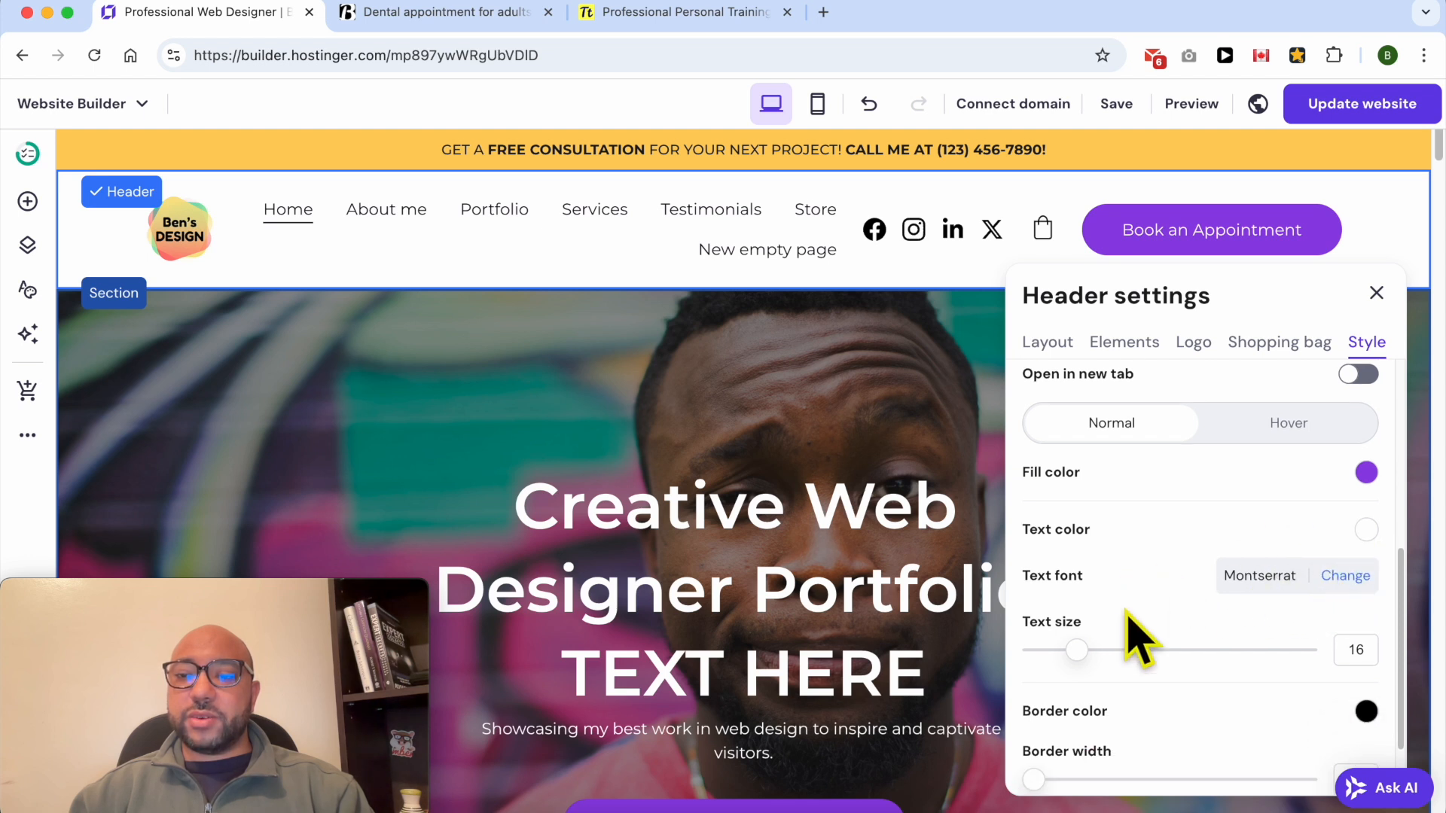
pyautogui.moveTo(1084, 645)
pyautogui.mouseDown()
pyautogui.moveTo(1119, 642)
pyautogui.moveTo(1097, 648)
pyautogui.mouseUp()
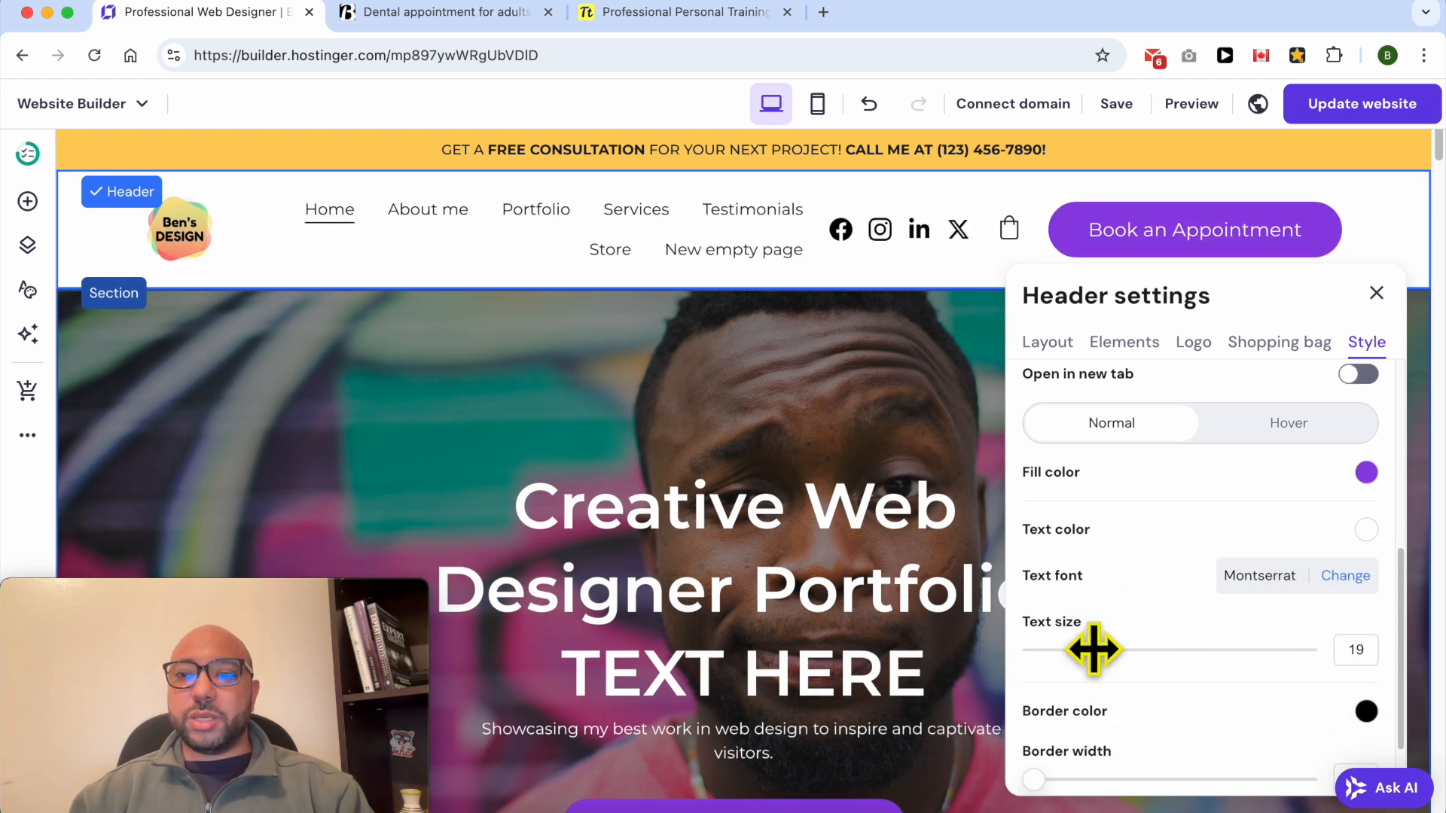
pyautogui.scroll(-2, 1204, 635)
pyautogui.click(1364, 623)
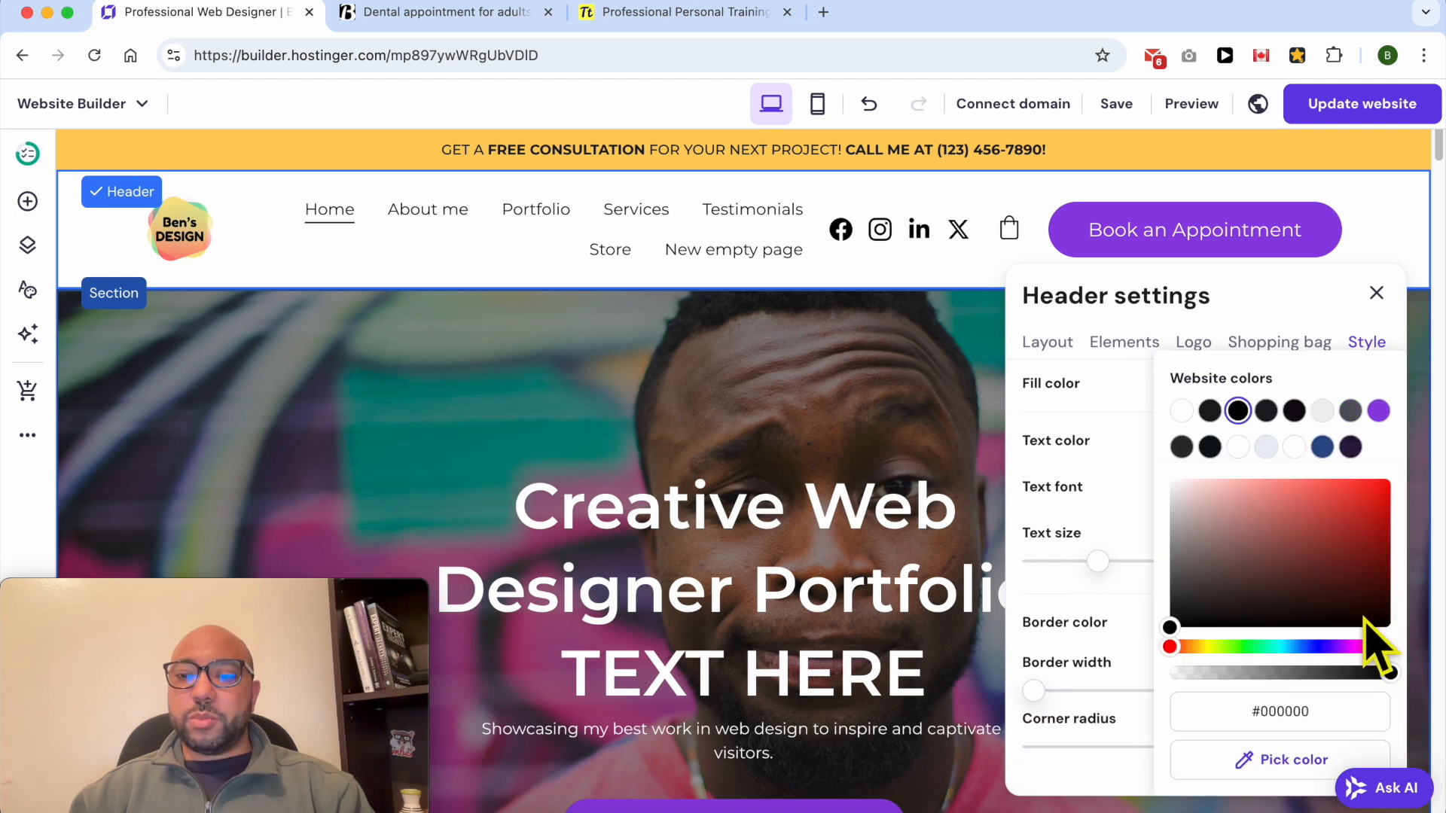
pyautogui.moveTo(1232, 560); pyautogui.dragTo(1384, 480)
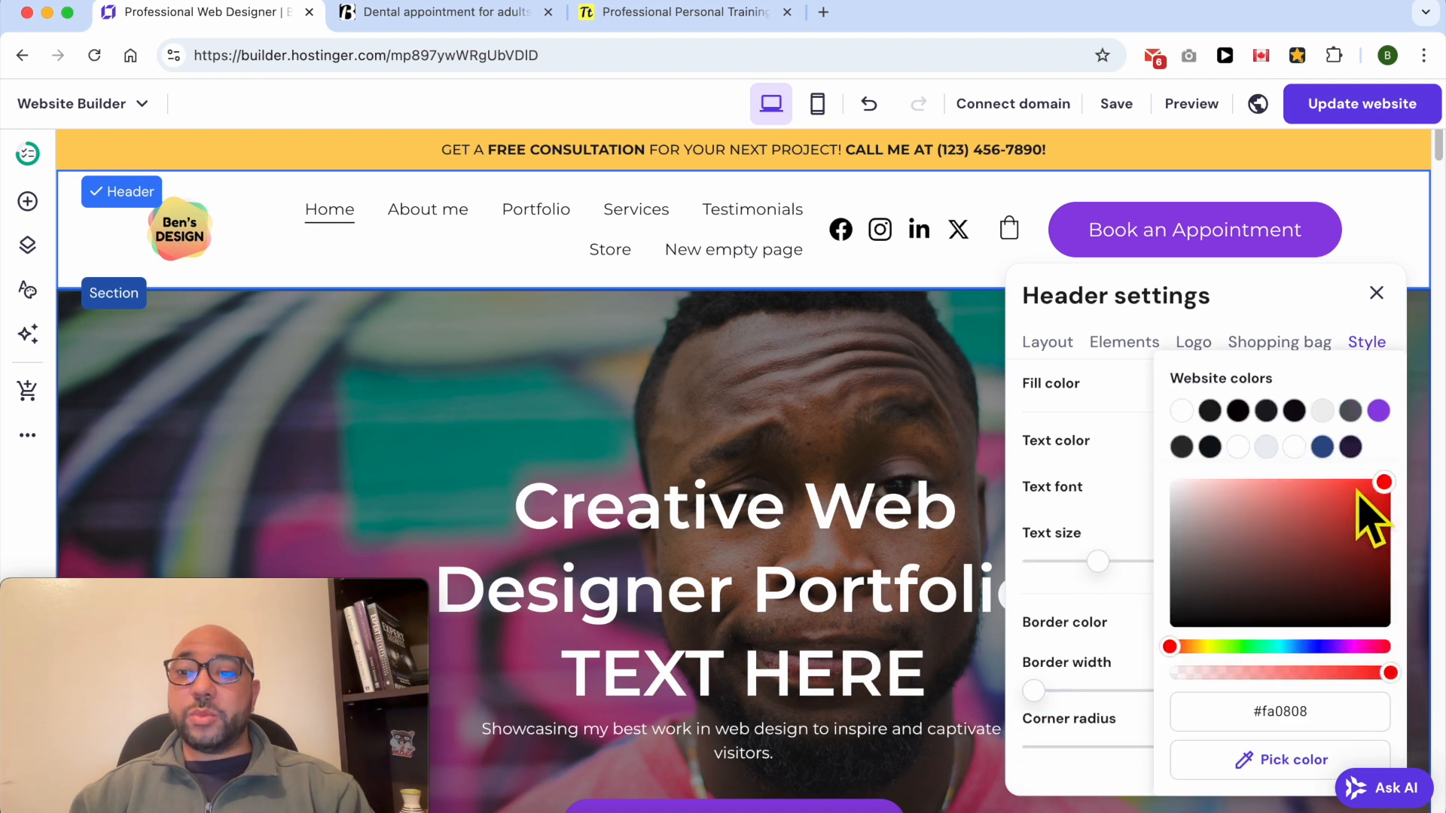
pyautogui.click(1130, 548)
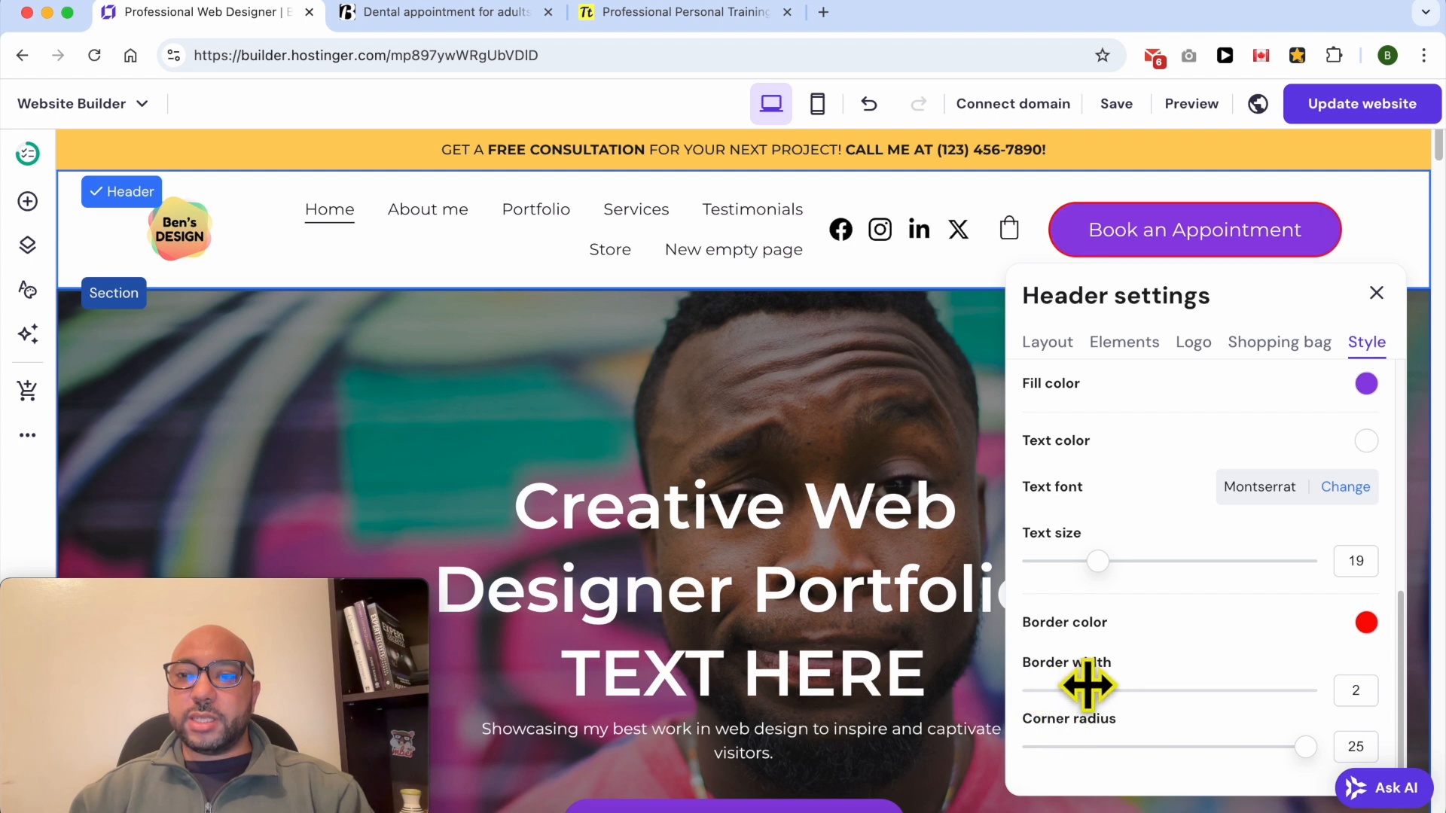
# Set the header button's corner radius to 15 and close the header settings.
pyautogui.scroll(-2, 1152, 662)
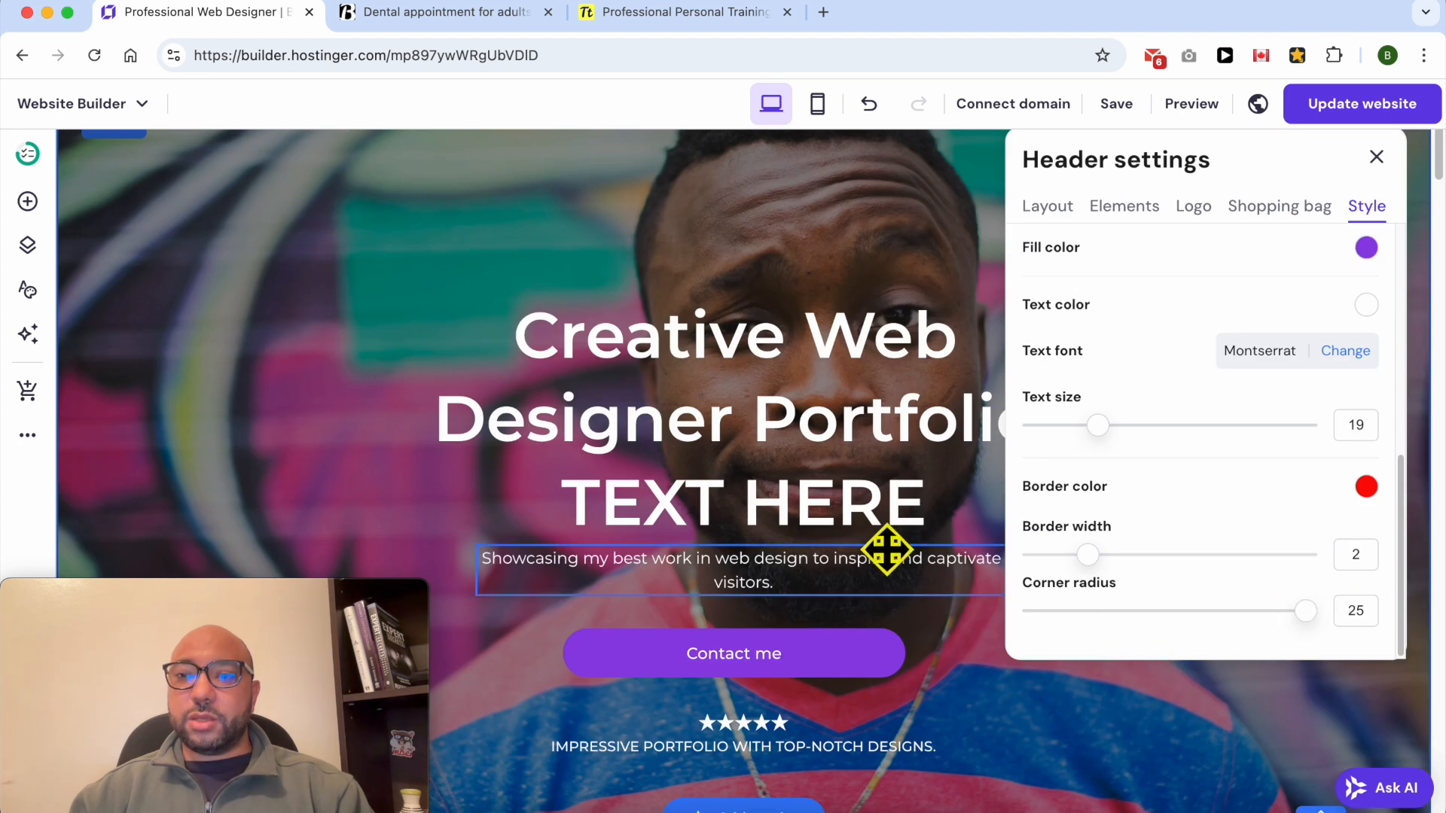
pyautogui.scroll(2, 948, 554)
pyautogui.moveTo(1292, 747); pyautogui.dragTo(1196, 748)
pyautogui.scroll(-1, 1242, 613)
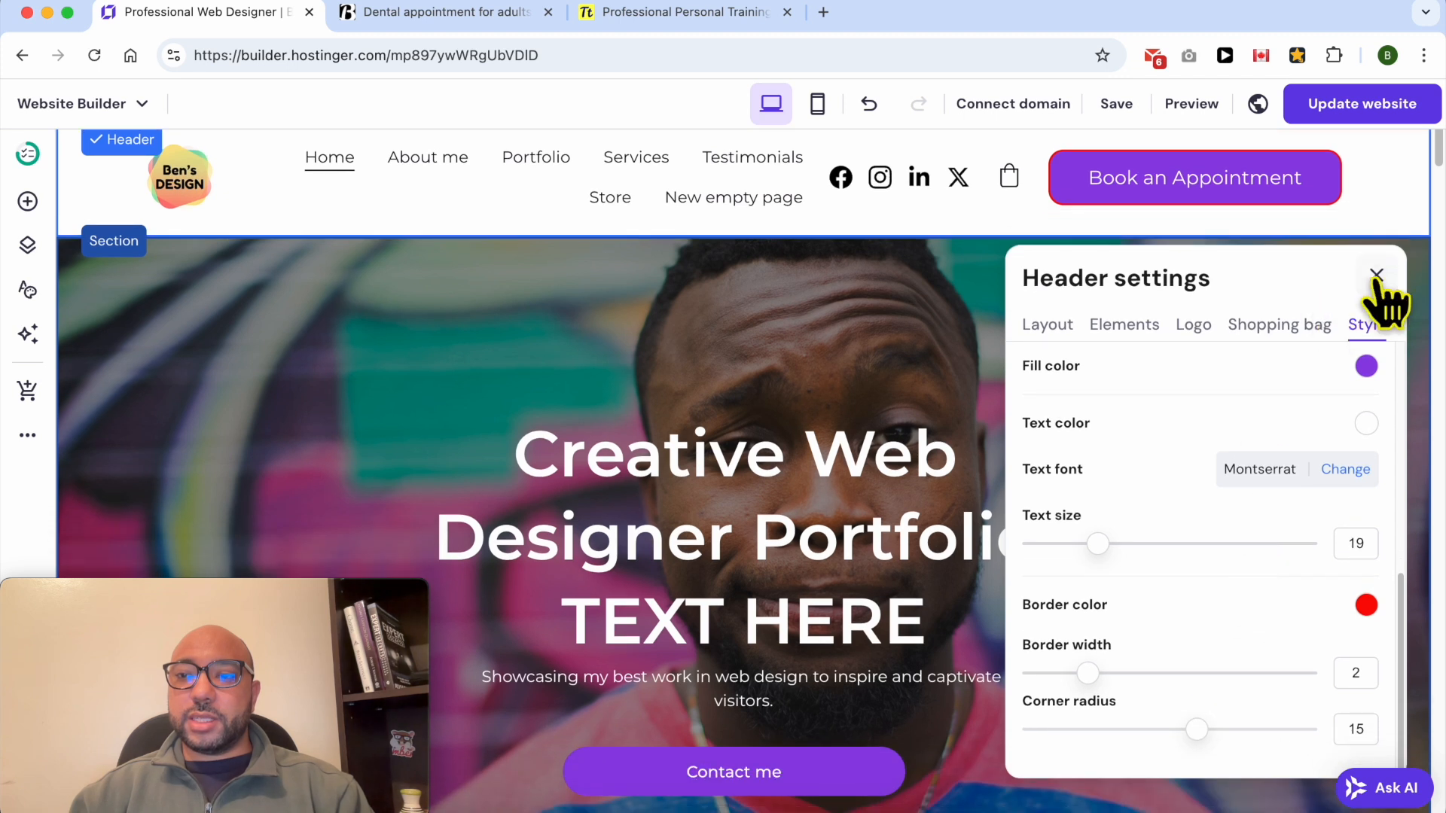
pyautogui.click(1376, 275)
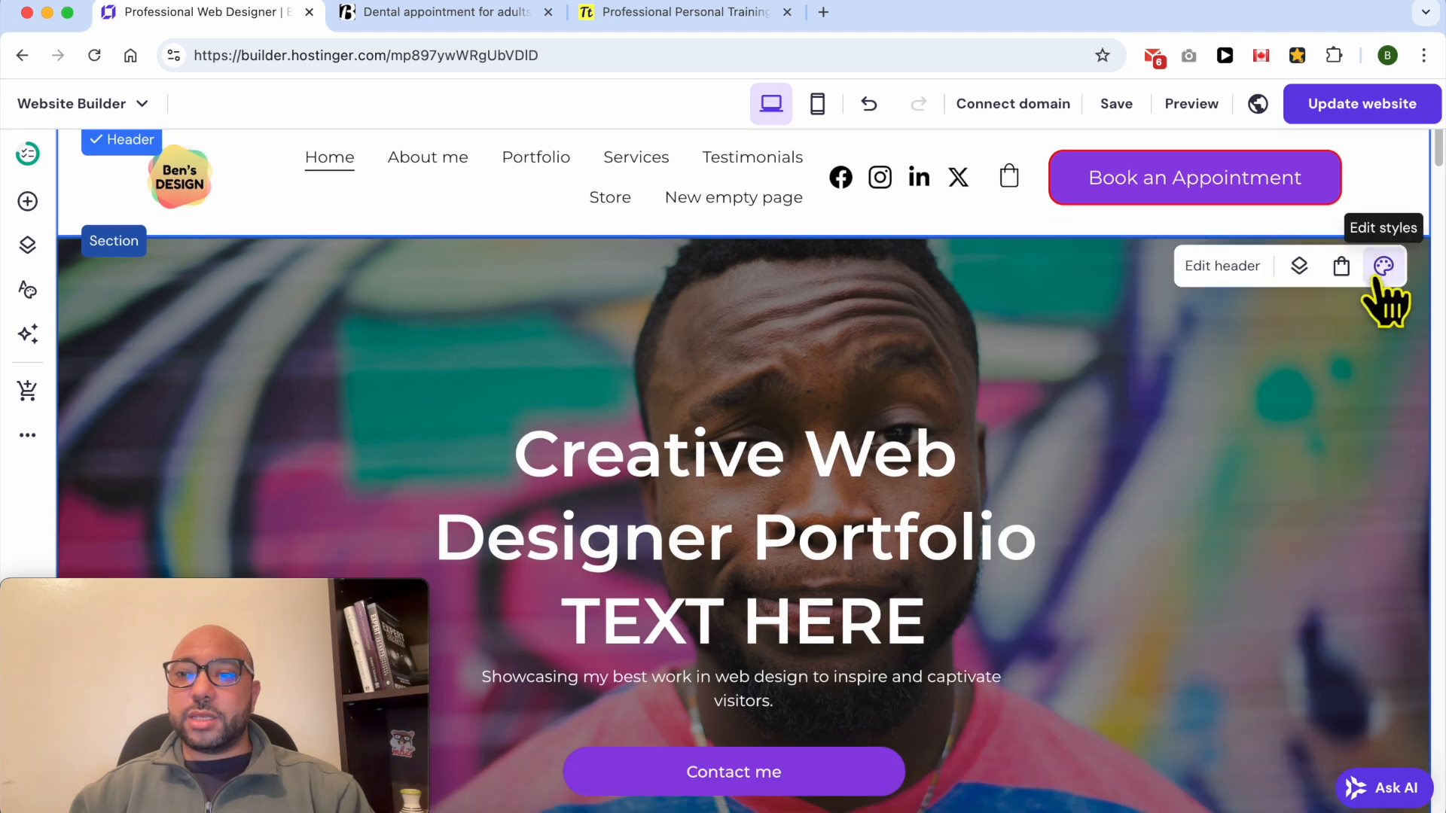
# Publish the website changes and test the "Book an Appointment" header button on the live site.
pyautogui.click(1333, 109)
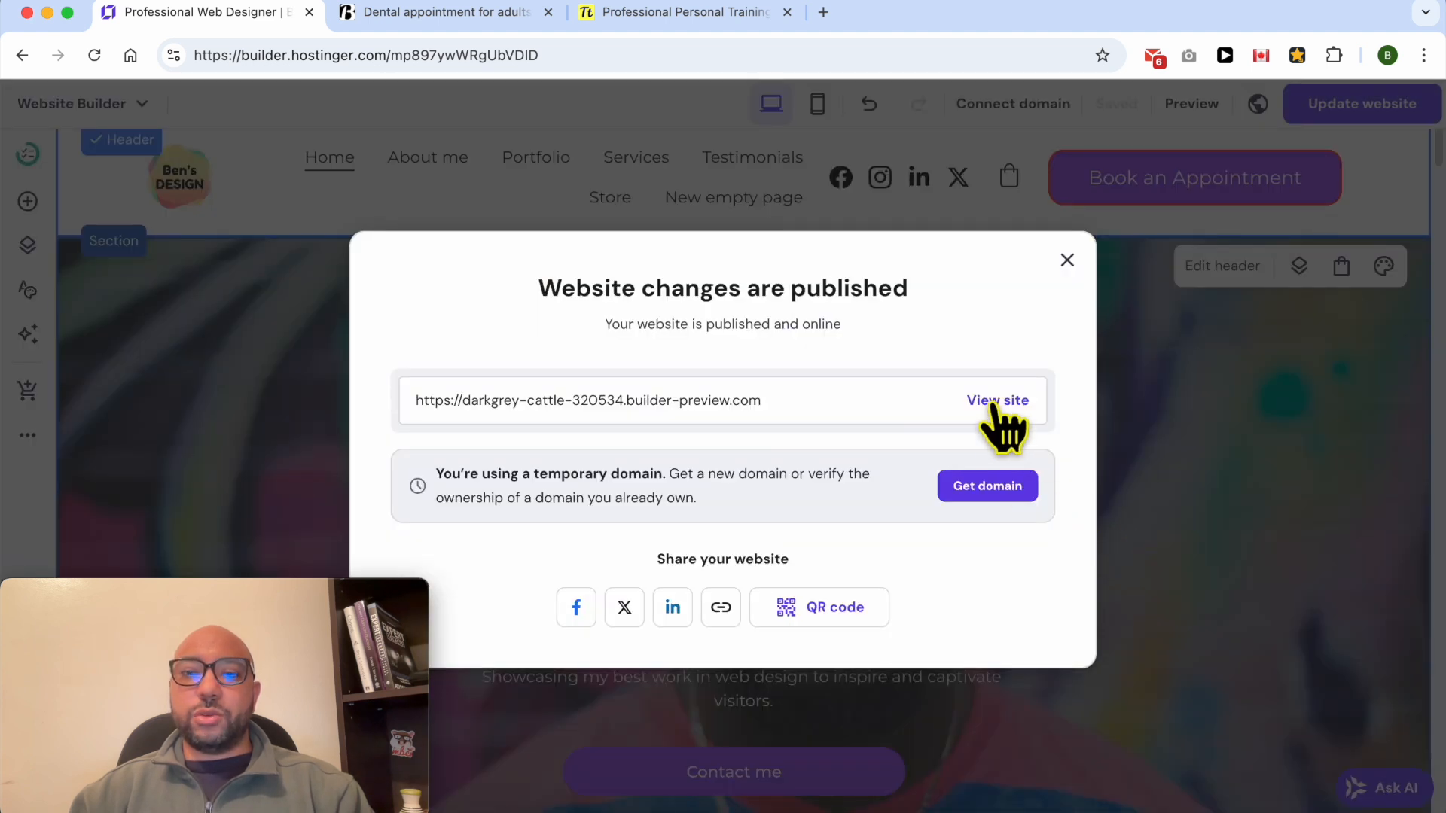
pyautogui.click(995, 401)
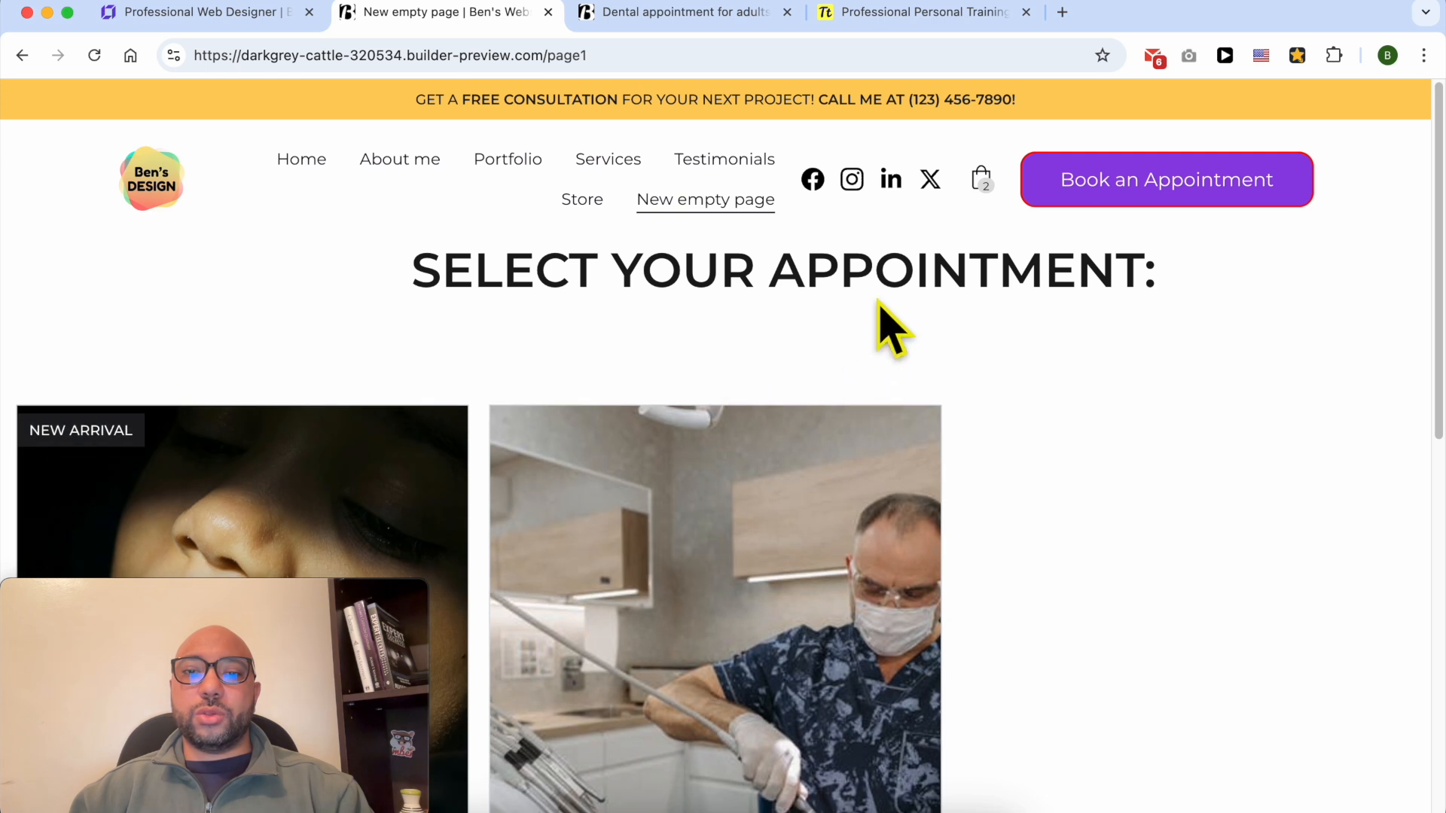
pyautogui.moveTo(307, 597); pyautogui.dragTo(7, 10)
pyautogui.scroll(-4, 661, 419)
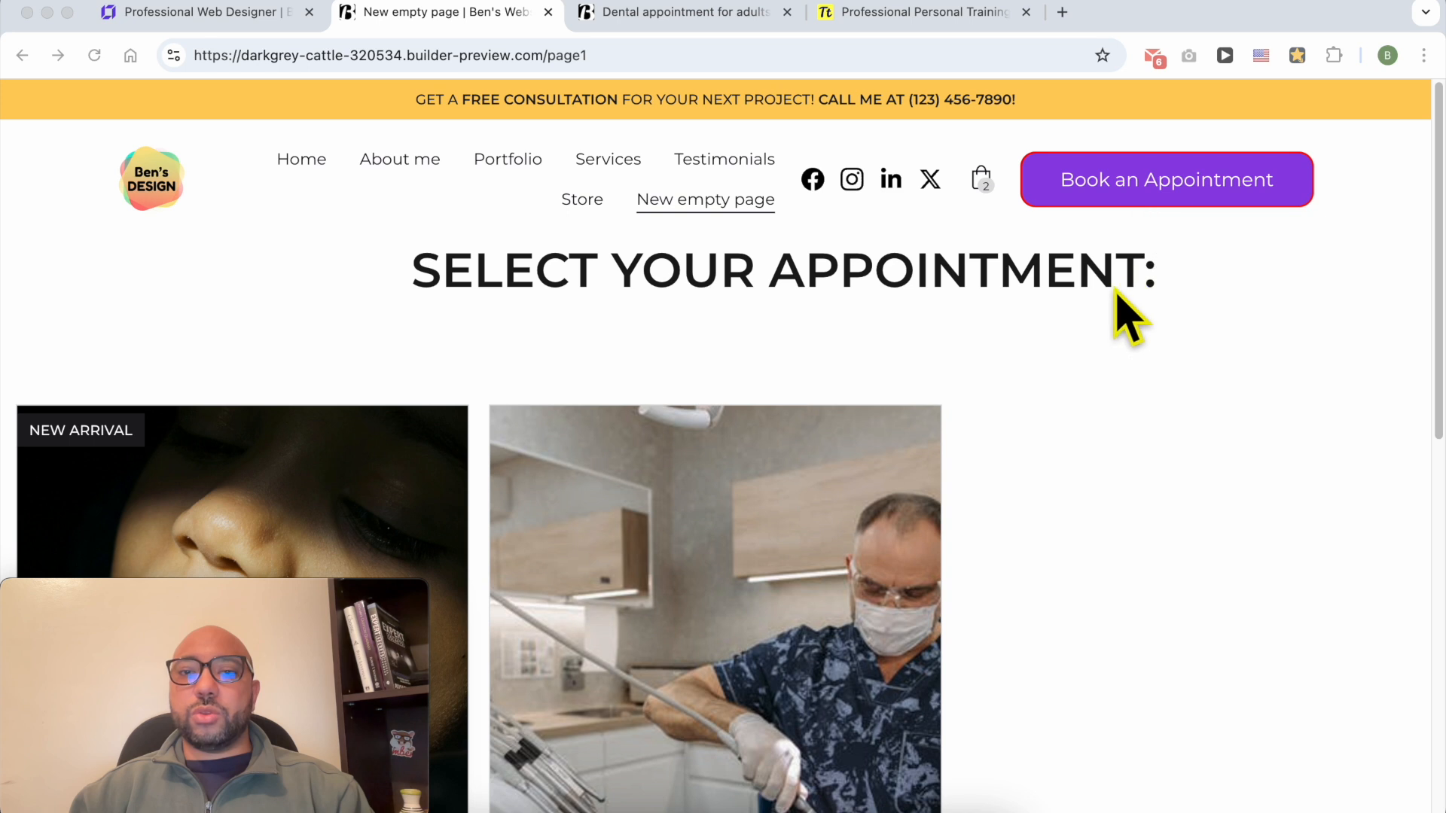
# Go to the live site's home page and view its dental appointment for kids section, and return to the website builder.
pyautogui.click(775, 259)
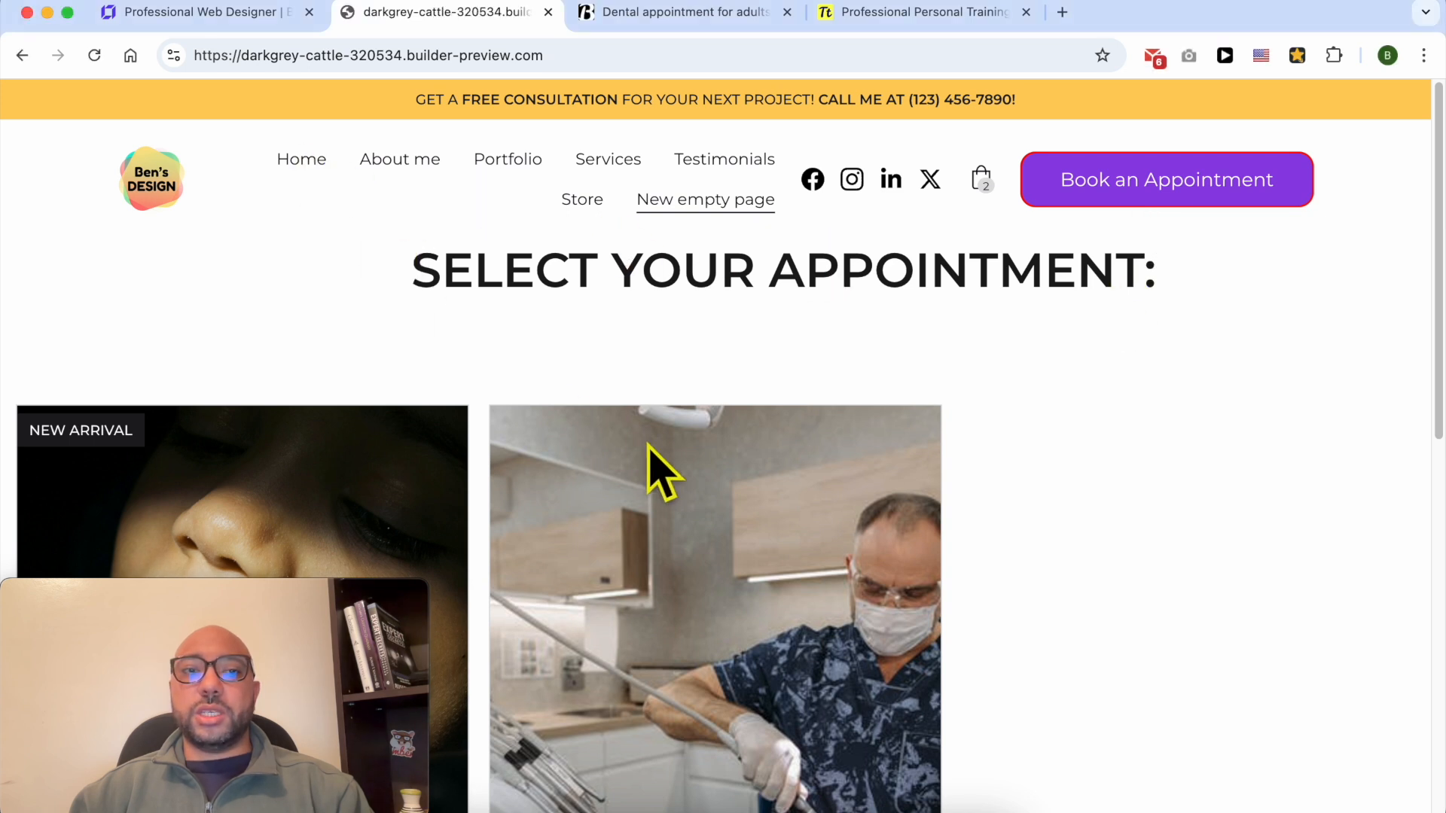
pyautogui.scroll(-10, 710, 500)
pyautogui.scroll(-15, 716, 501)
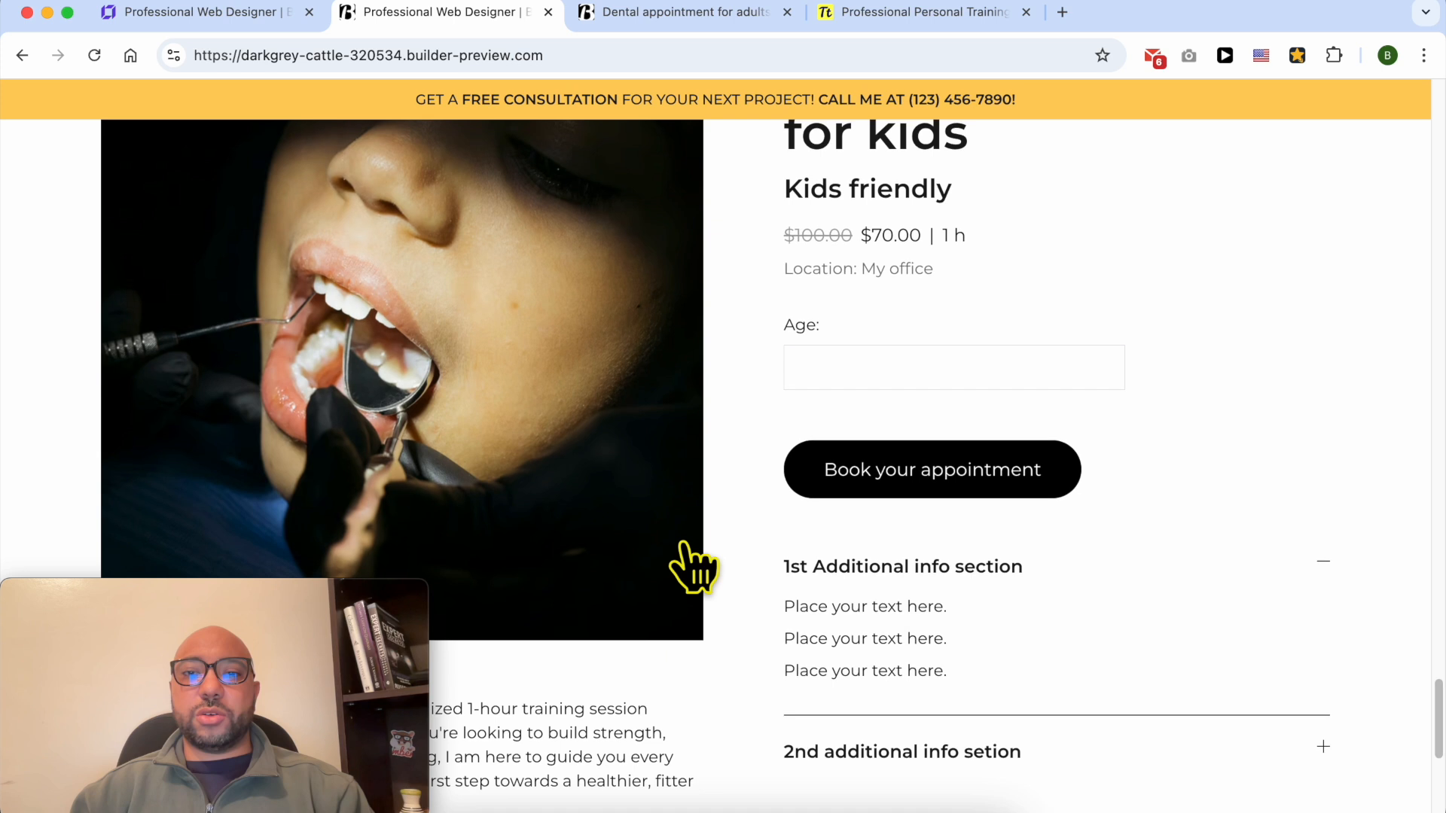
pyautogui.scroll(5, 704, 569)
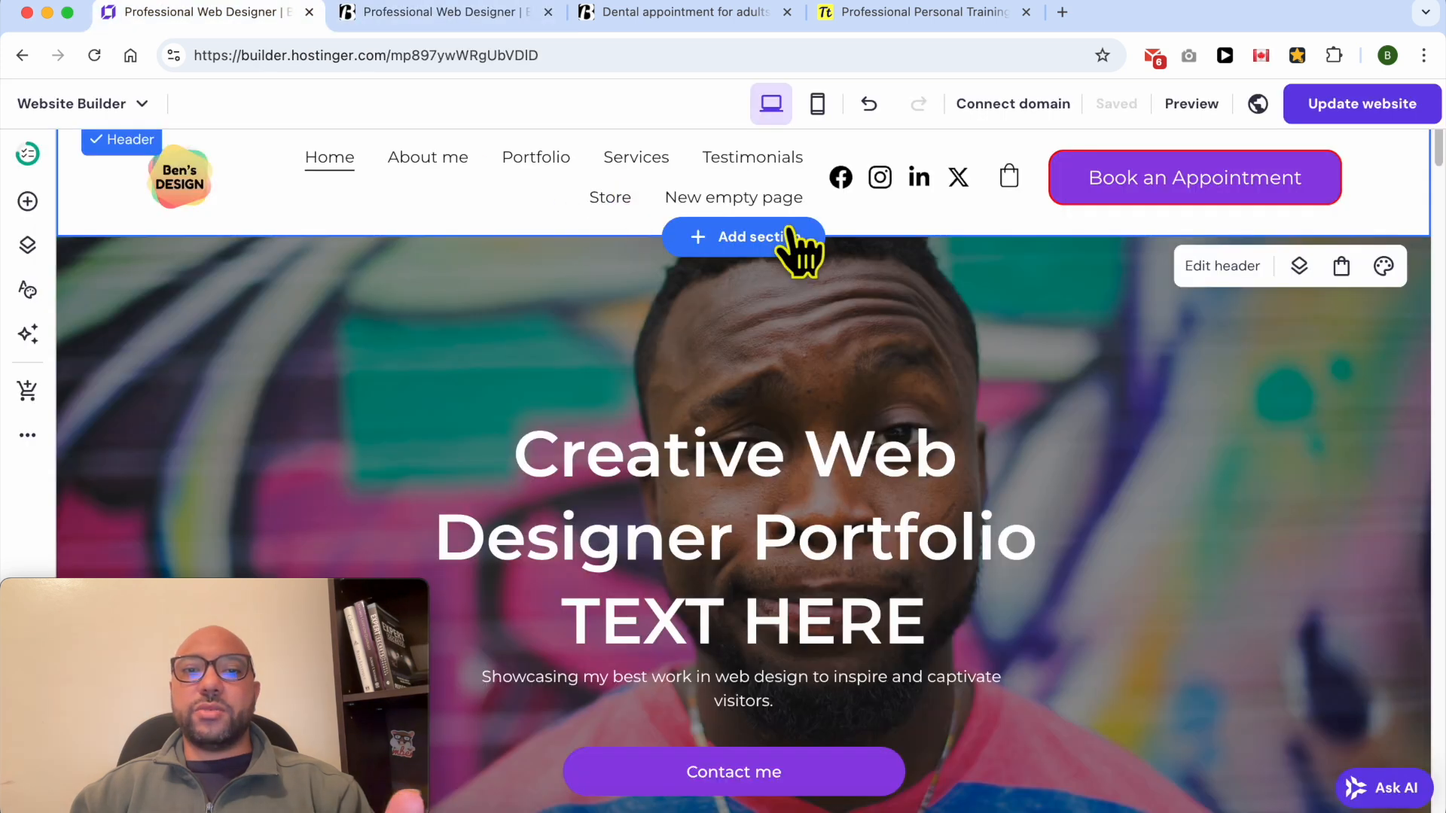
# Set the "Book an Appointment" header button's link type to Section.
pyautogui.click(1221, 266)
pyautogui.click(1129, 325)
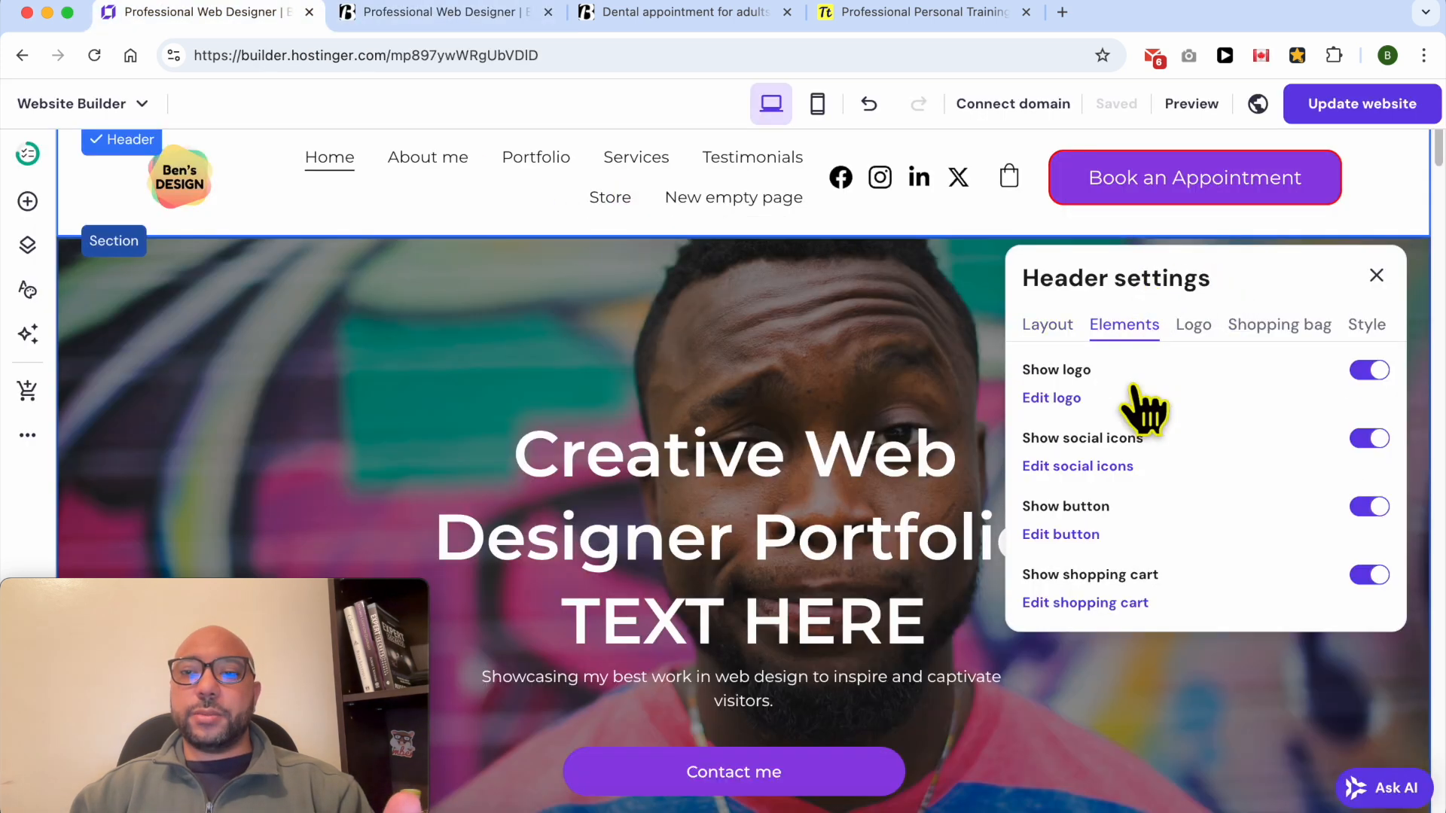
pyautogui.click(1073, 535)
pyautogui.scroll(-2, 1144, 603)
pyautogui.click(1172, 536)
pyautogui.click(1114, 663)
pyautogui.click(1104, 584)
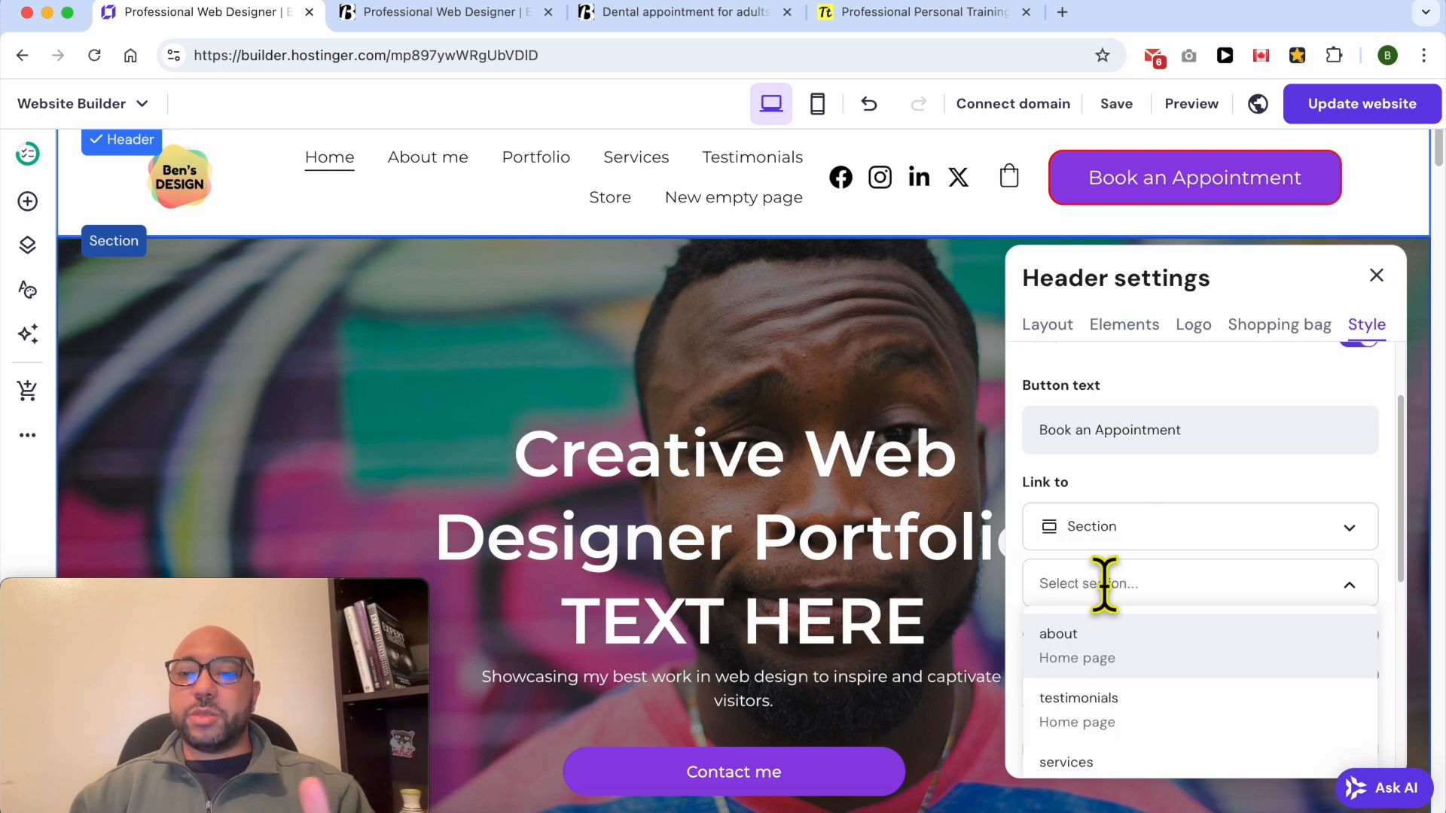
pyautogui.click(917, 381)
# Examine the home page's "BOOK YOUR DENTAL APPOINTMENT" heading section and the "Dental Appointment for kids" section below it.
pyautogui.scroll(-20, 929, 413)
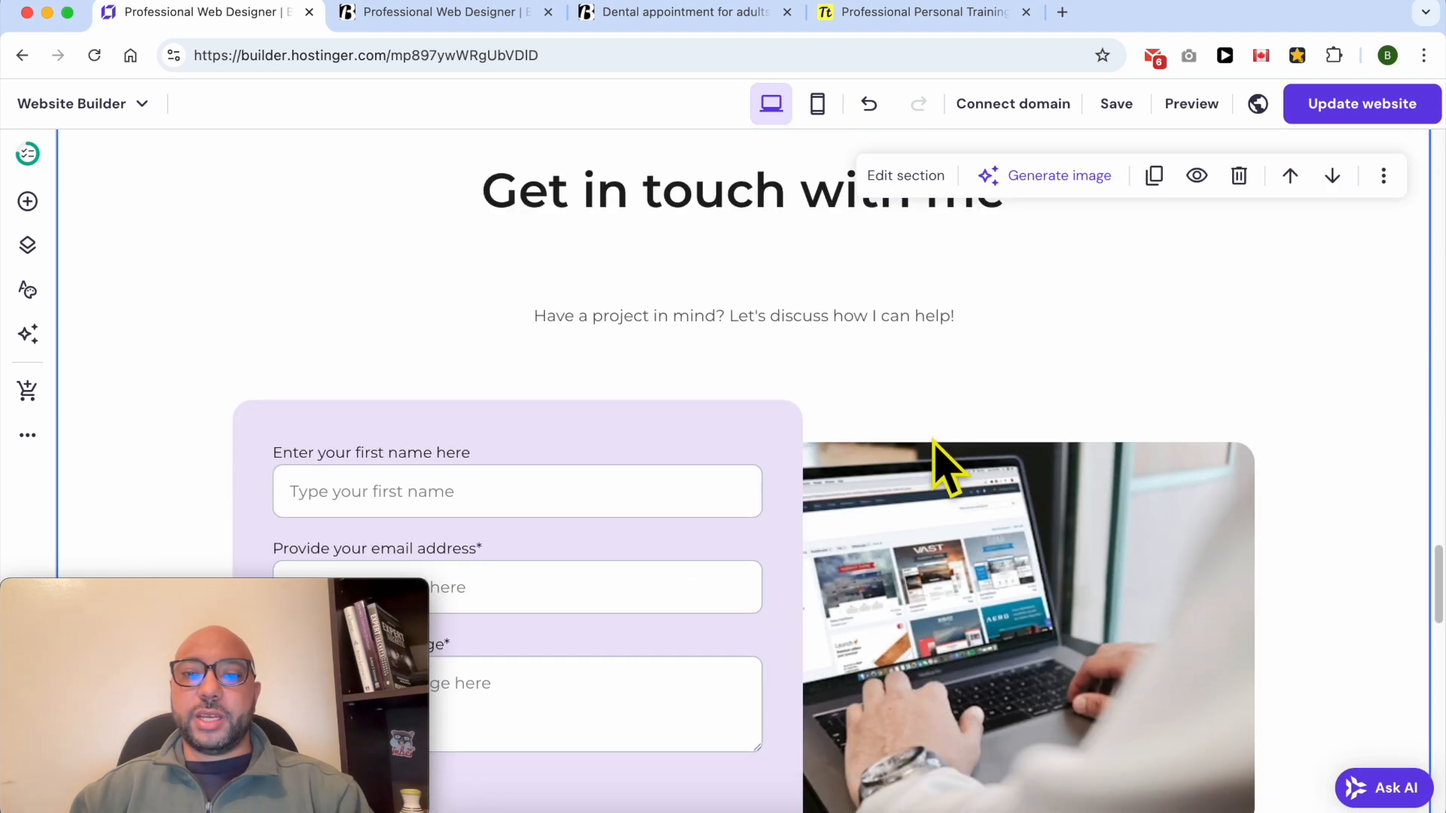
pyautogui.scroll(-10, 934, 441)
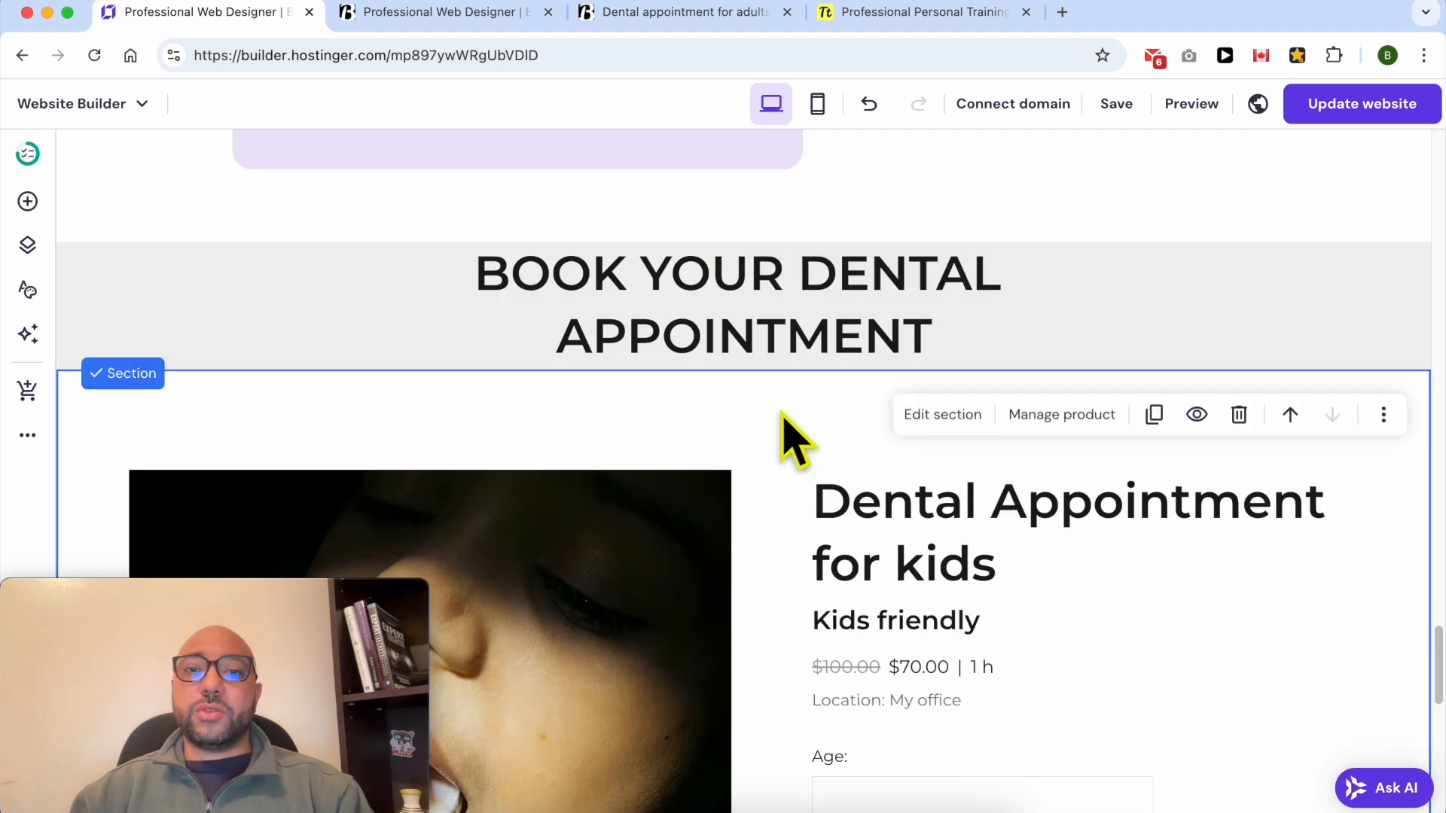
pyautogui.scroll(-1, 785, 446)
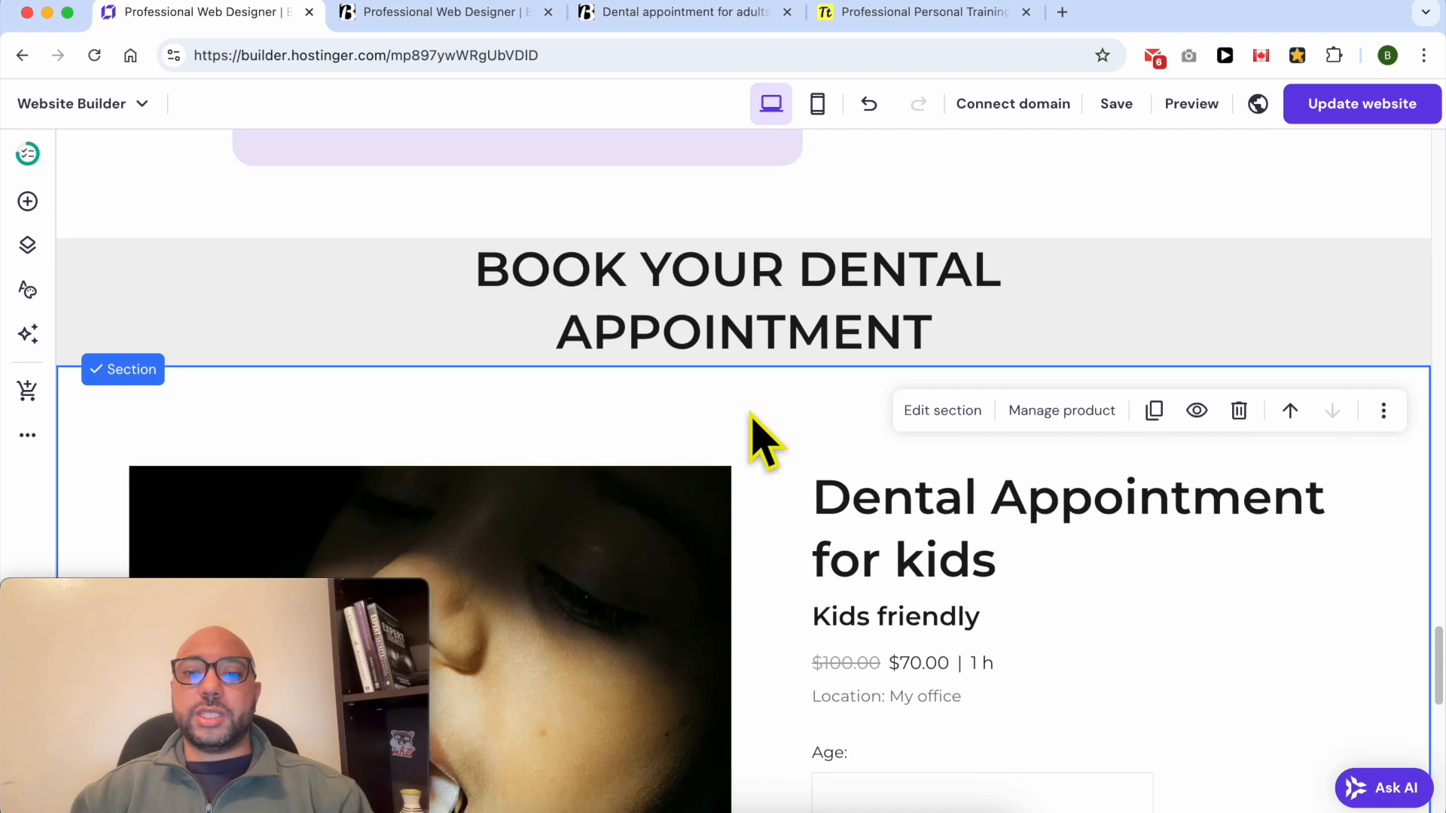
pyautogui.click(359, 259)
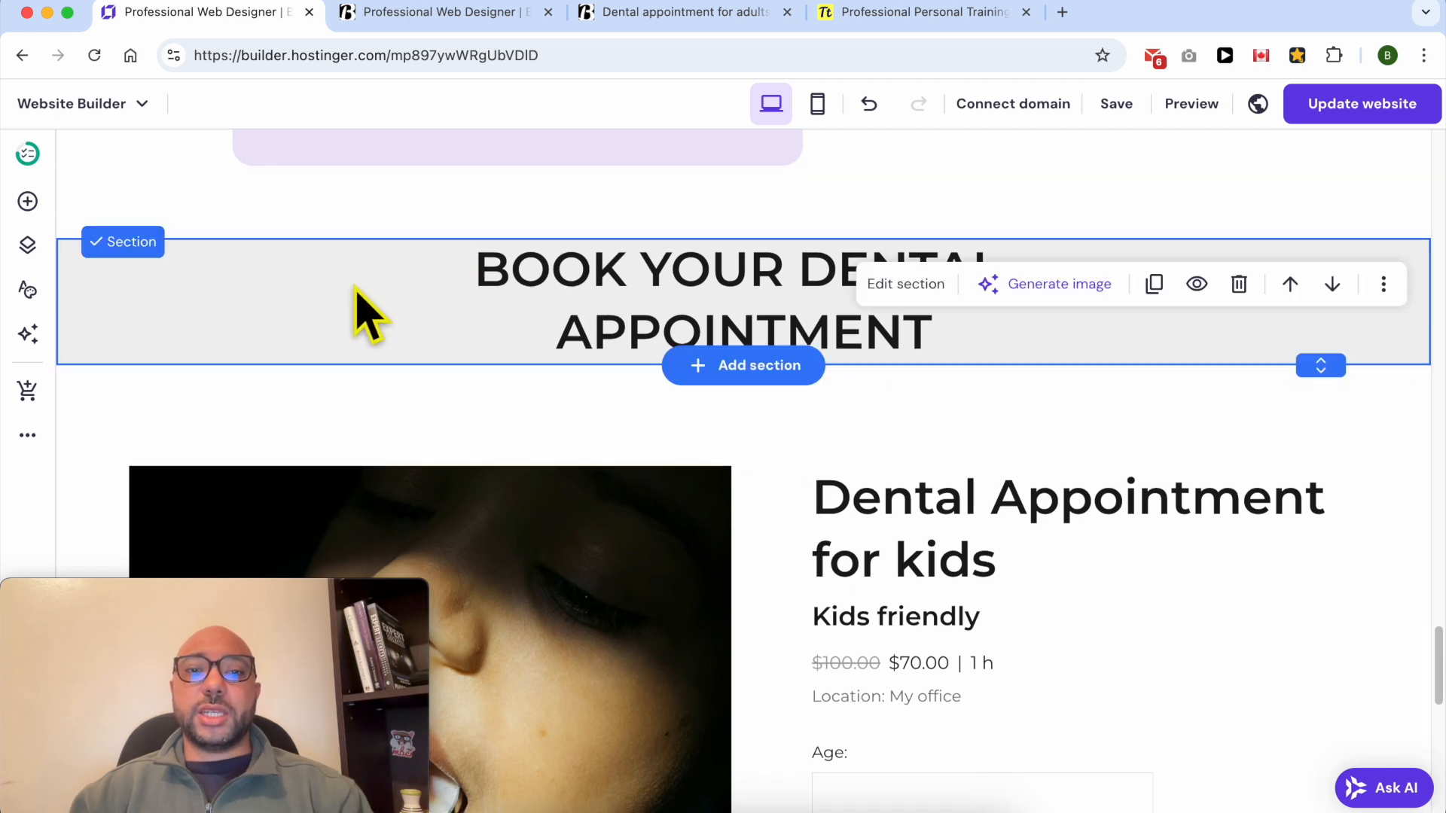
pyautogui.click(764, 451)
pyautogui.click(376, 312)
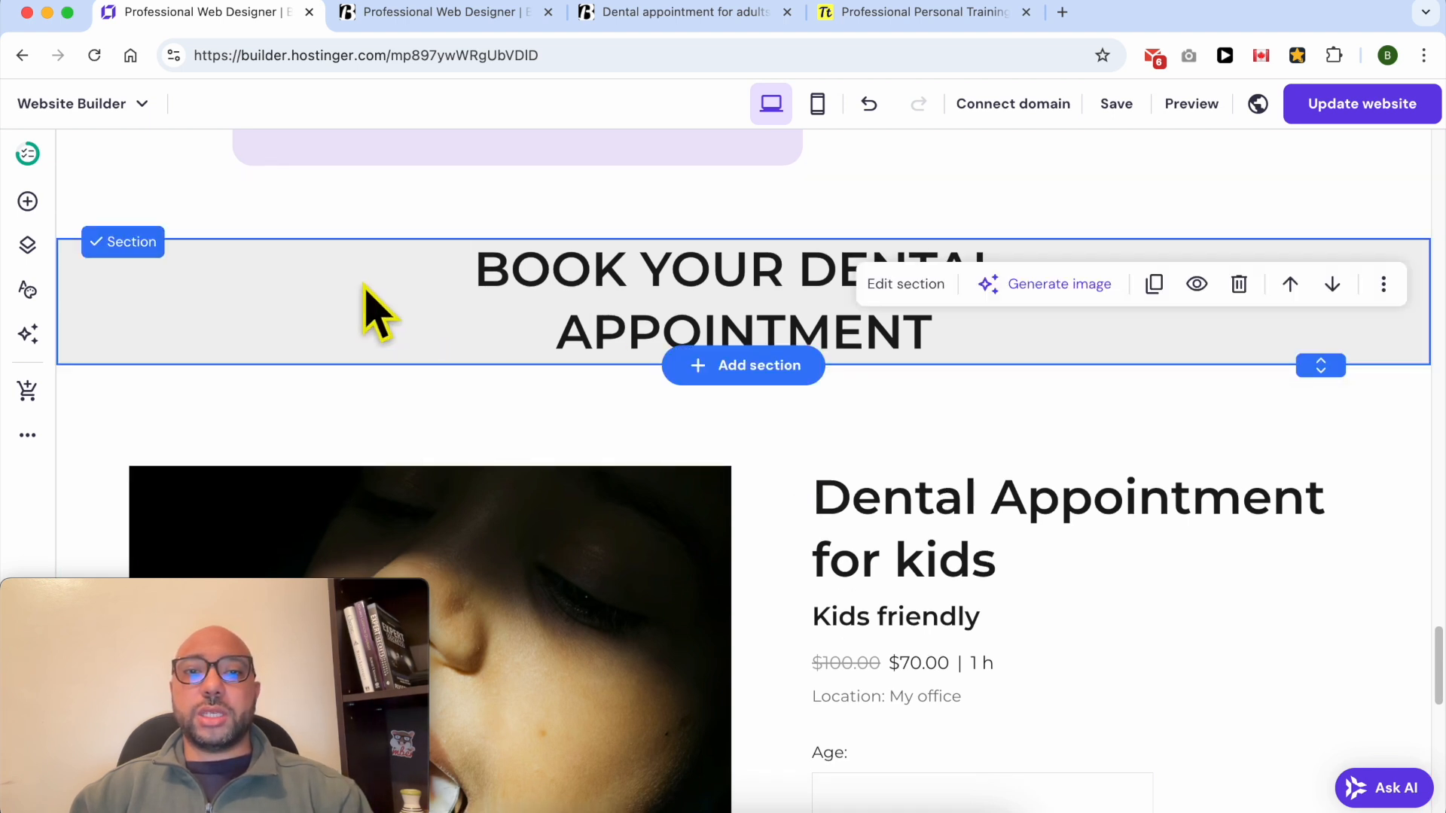
pyautogui.scroll(-2, 365, 286)
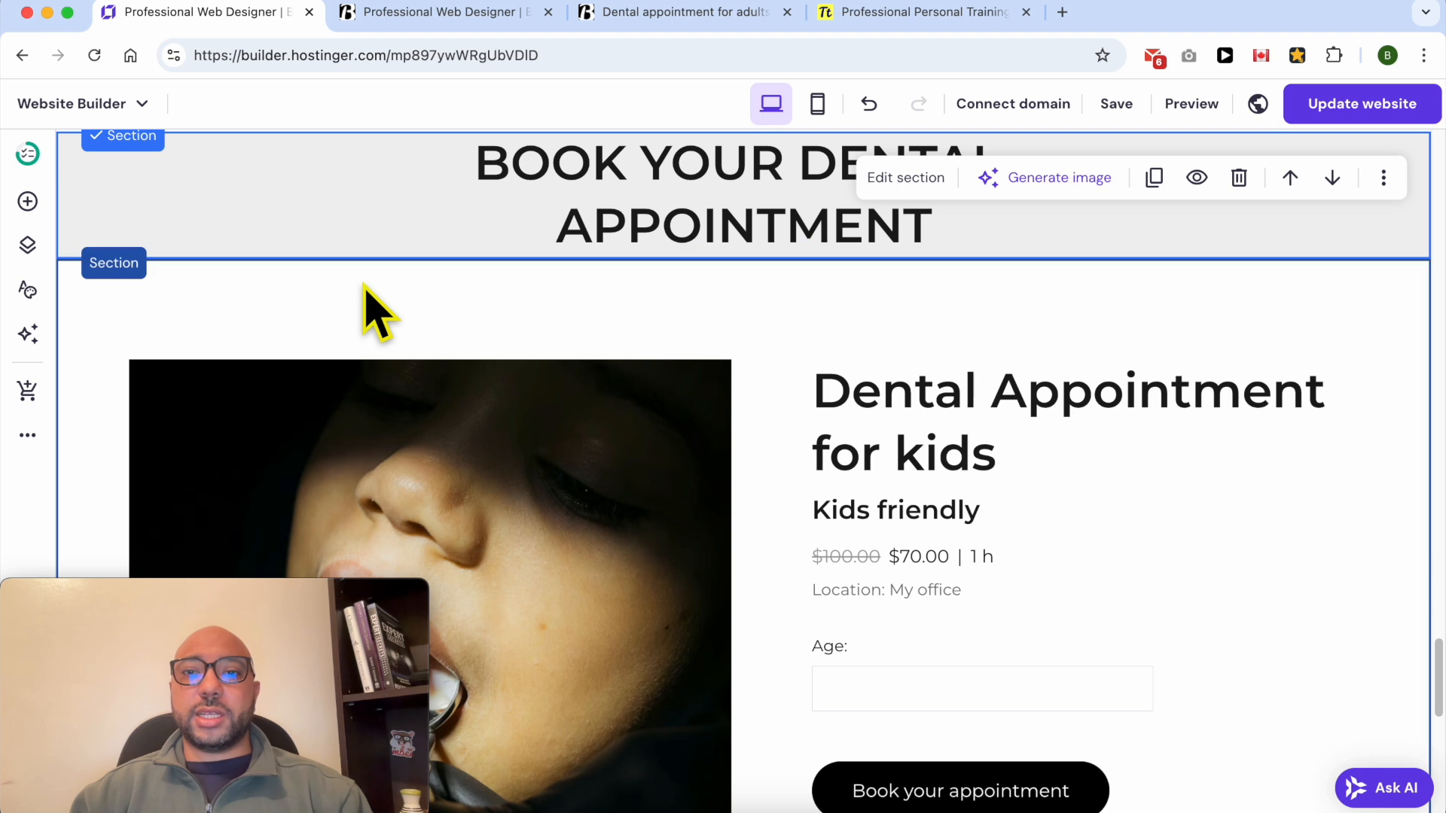
pyautogui.click(369, 312)
pyautogui.scroll(-3, 369, 312)
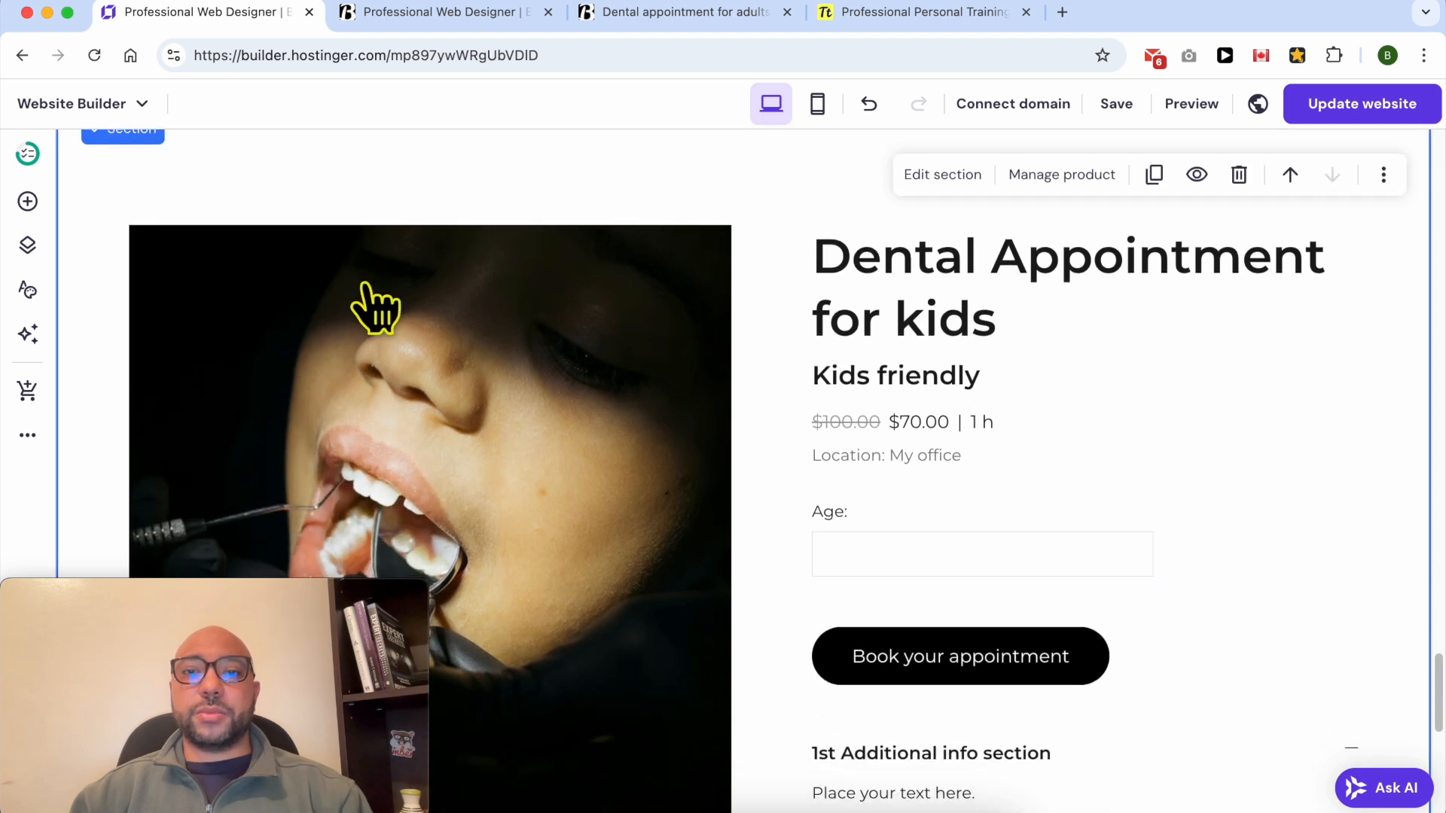
pyautogui.scroll(3, 374, 308)
# Set the anchor name of the "BOOK YOUR DENTAL APPOINTMENT" section to #tutorial.
pyautogui.click(322, 194)
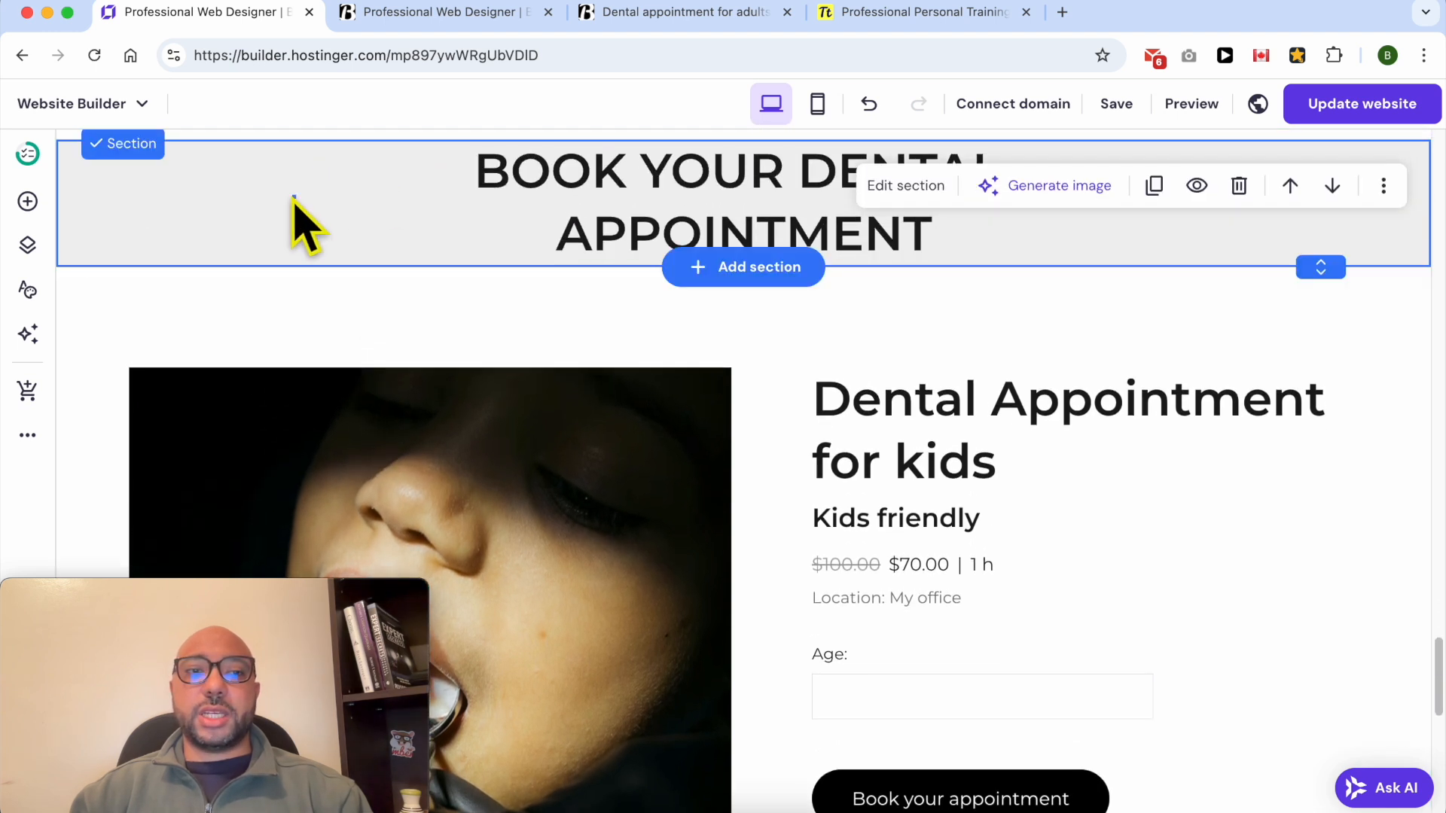
pyautogui.click(912, 188)
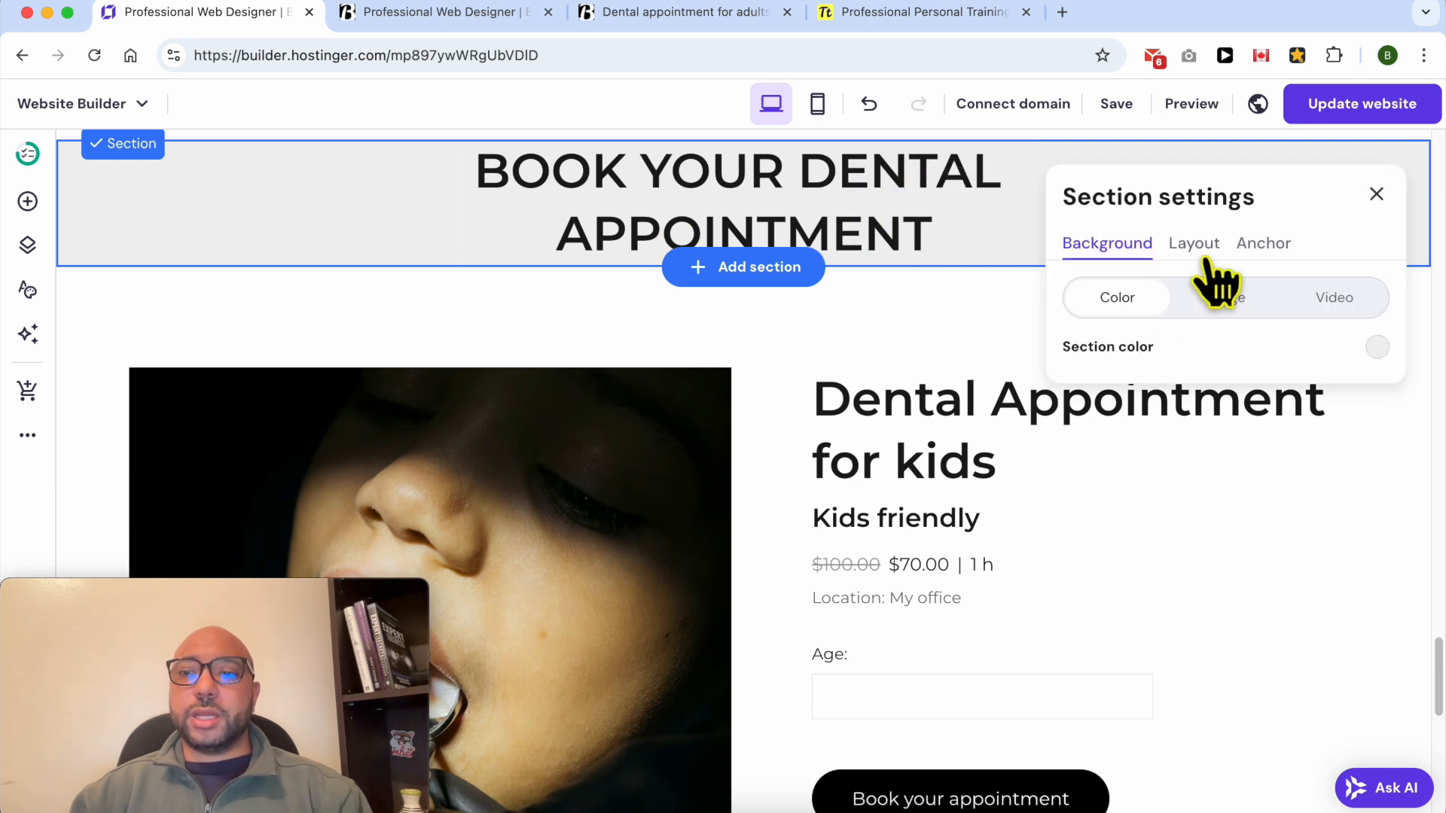
pyautogui.click(1264, 245)
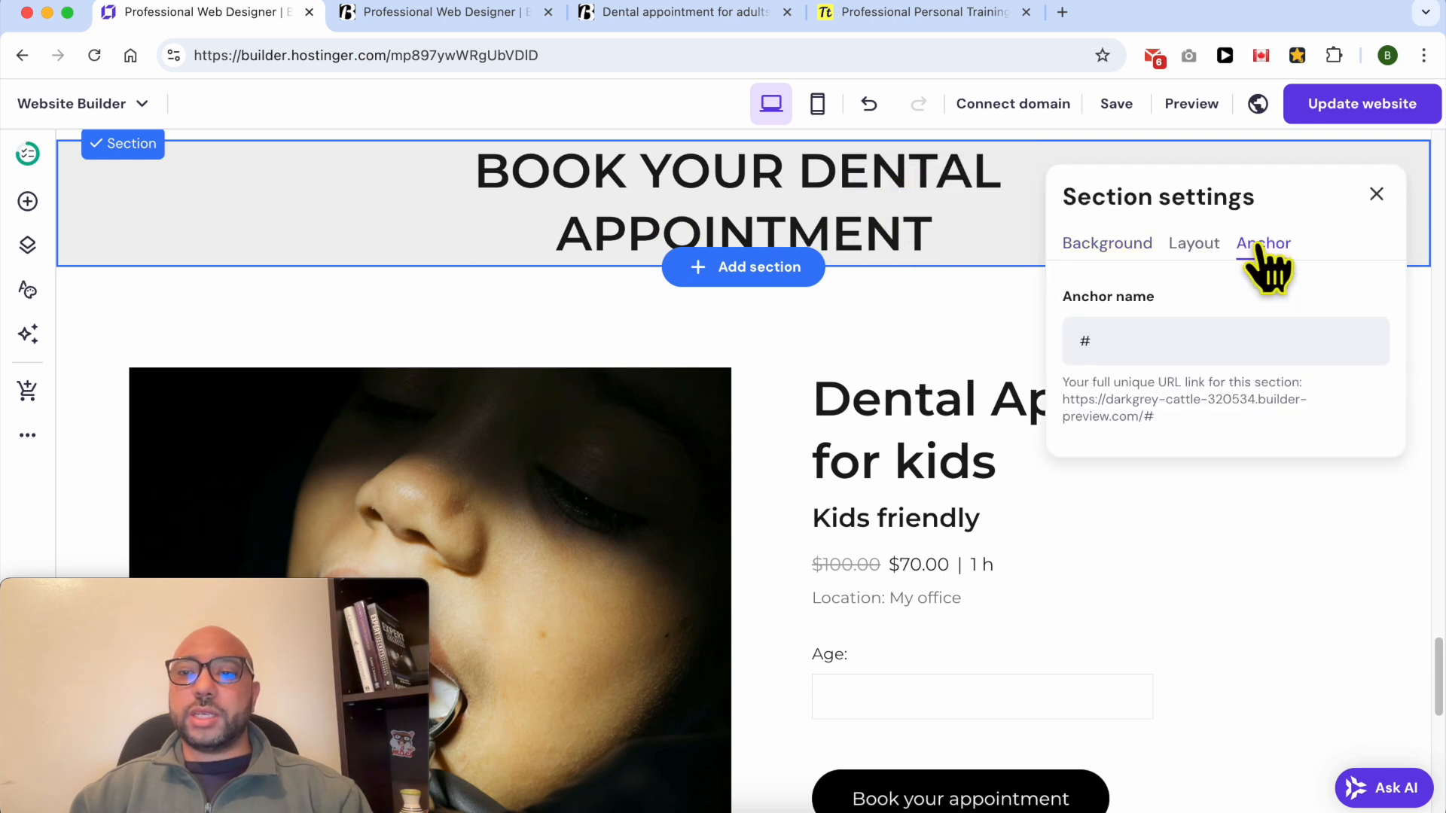
pyautogui.click(1179, 332)
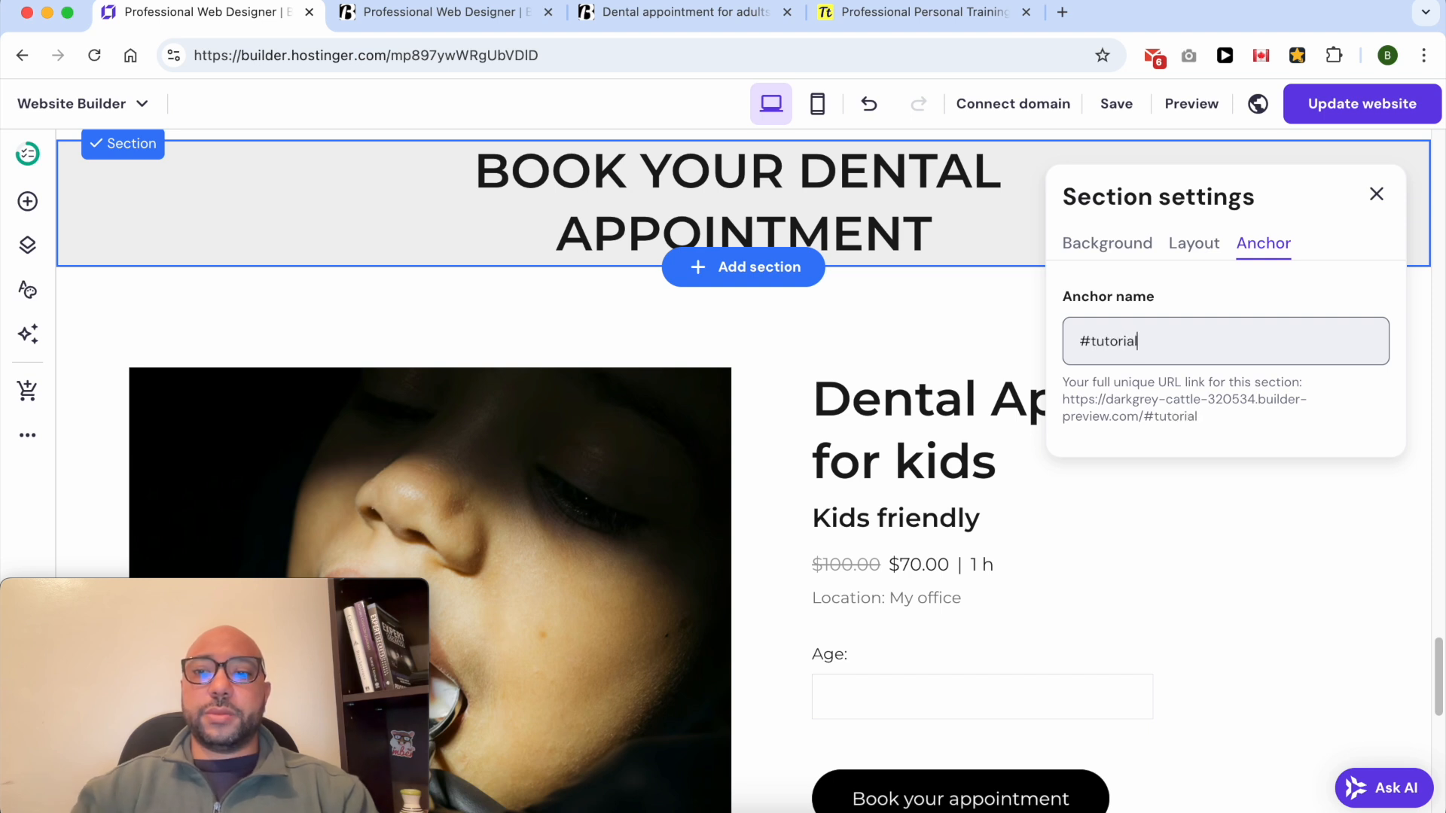
pyautogui.click(1376, 194)
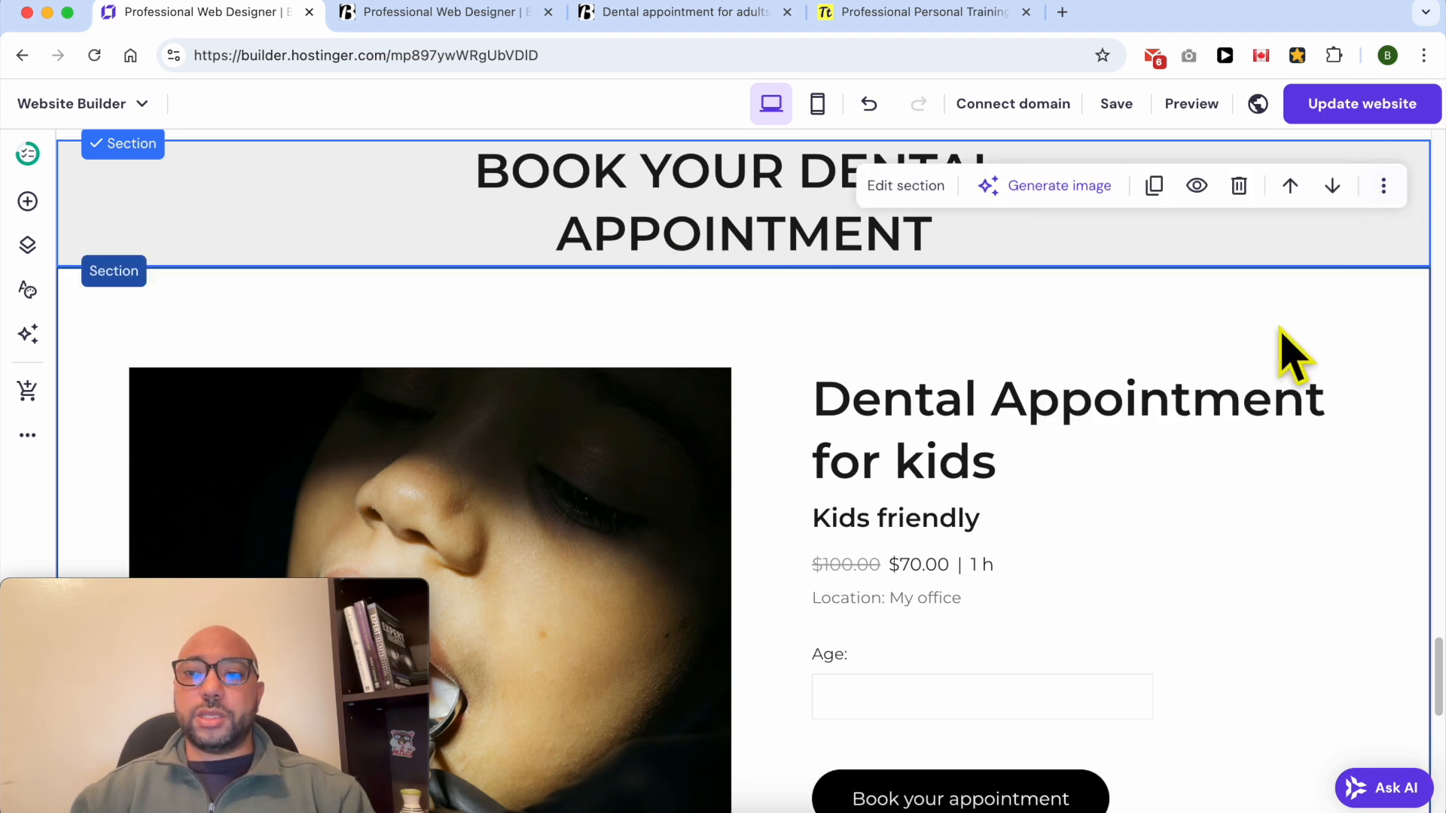
# Link the header's "Book an Appointment" button to the tutorial section on the Home page and close the header settings.
pyautogui.scroll(-15, 1205, 376)
pyautogui.scroll(15, 1137, 431)
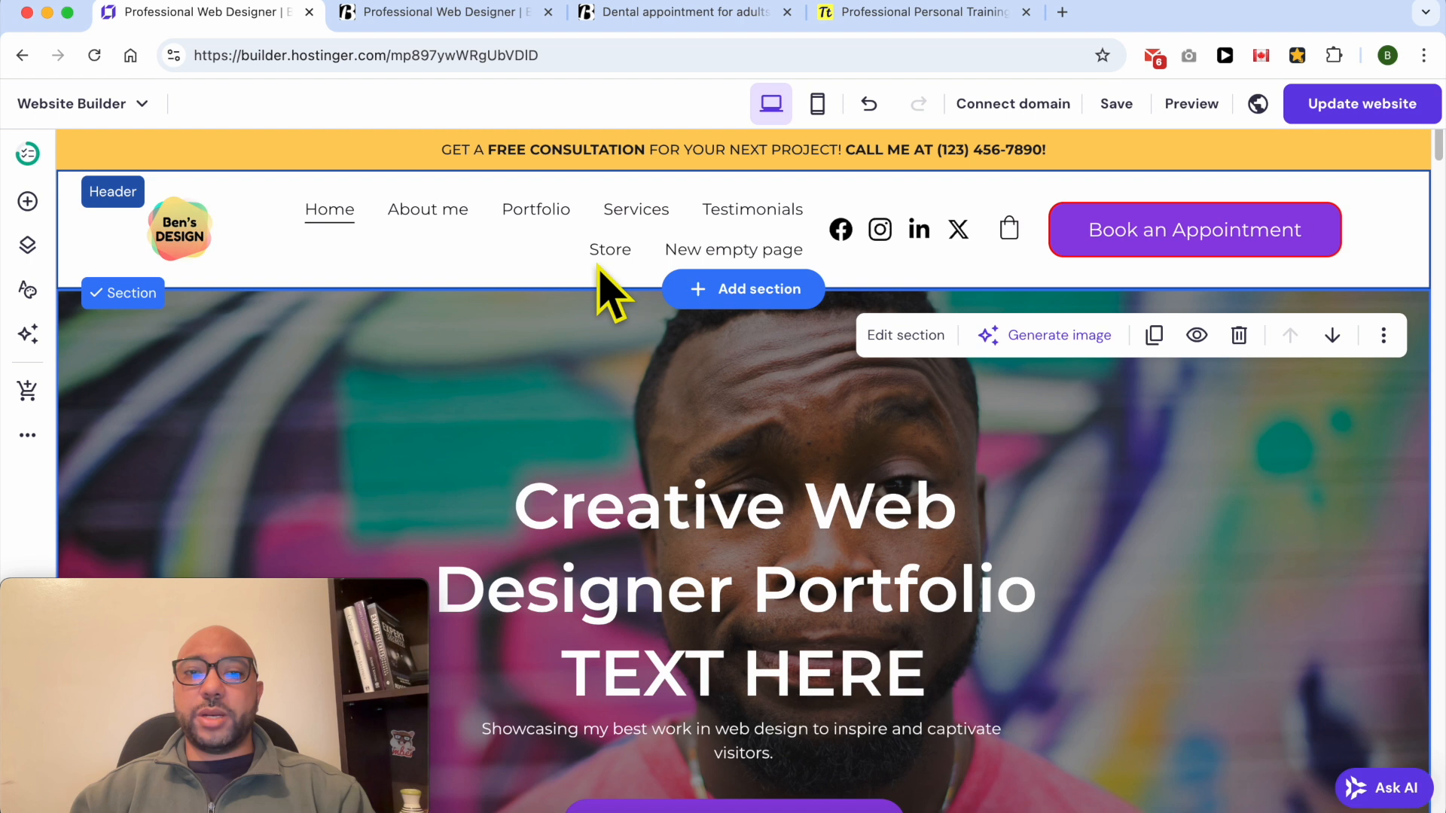
pyautogui.click(482, 251)
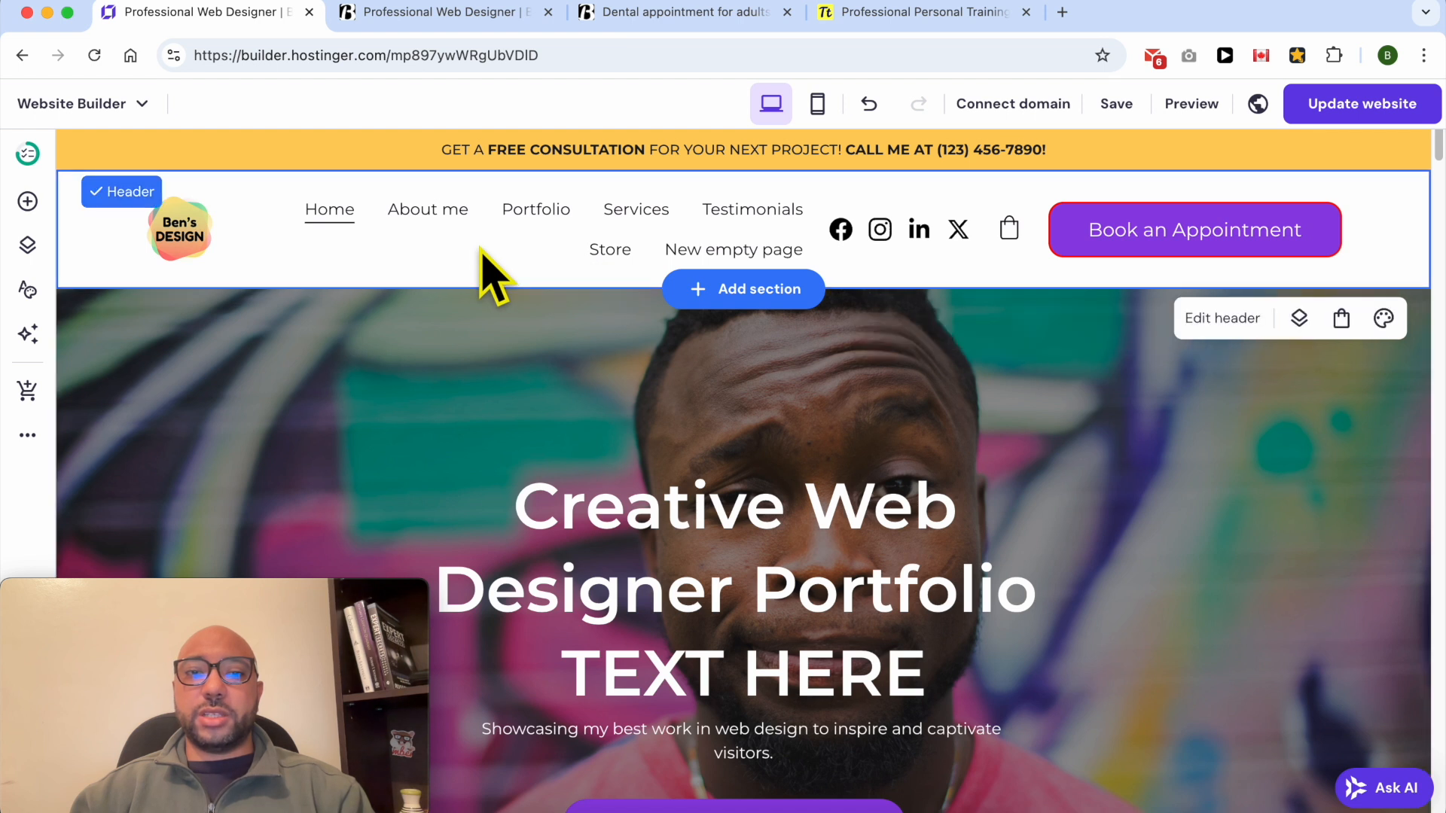
pyautogui.click(1219, 327)
pyautogui.click(1143, 369)
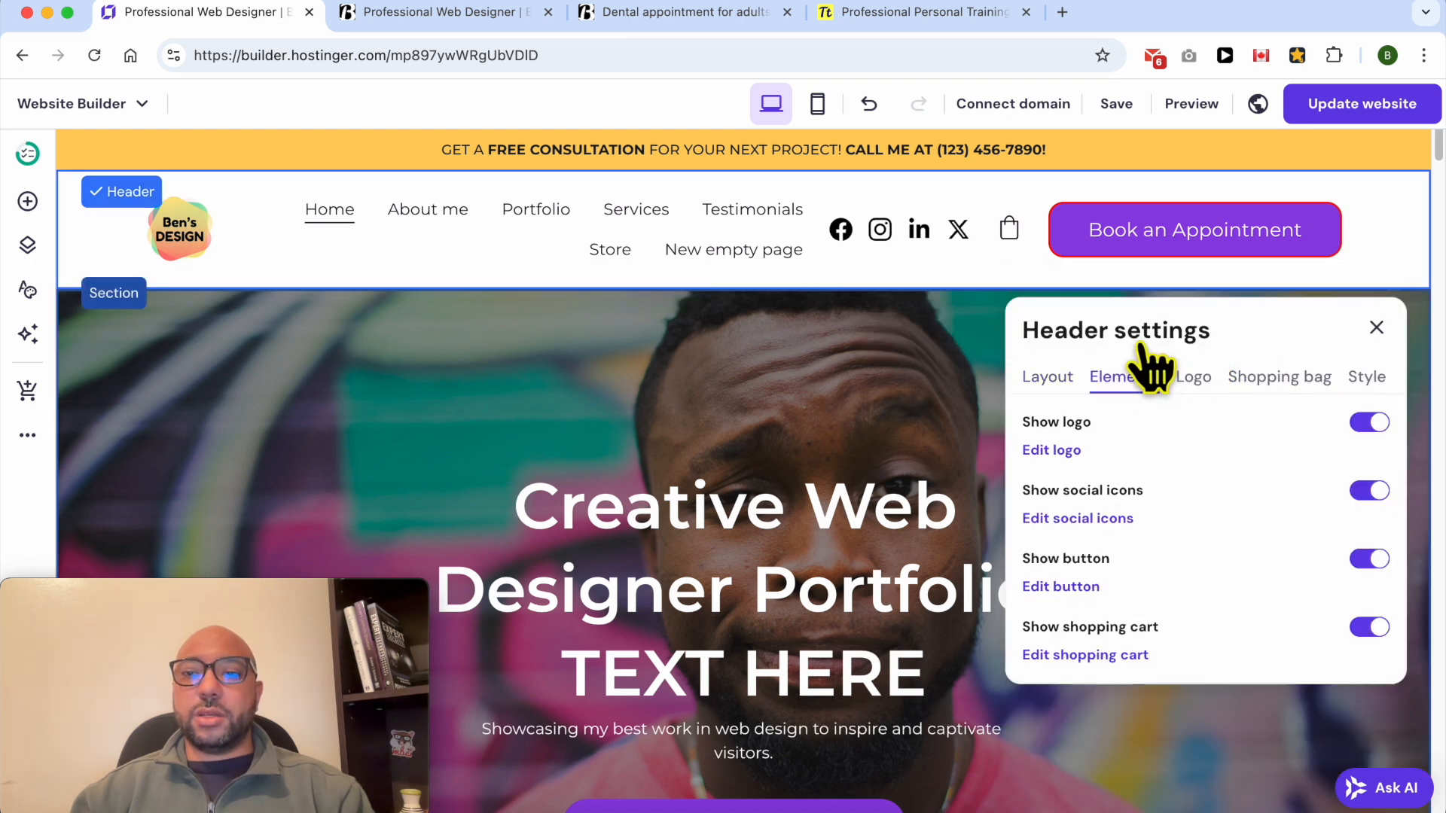
pyautogui.click(1069, 591)
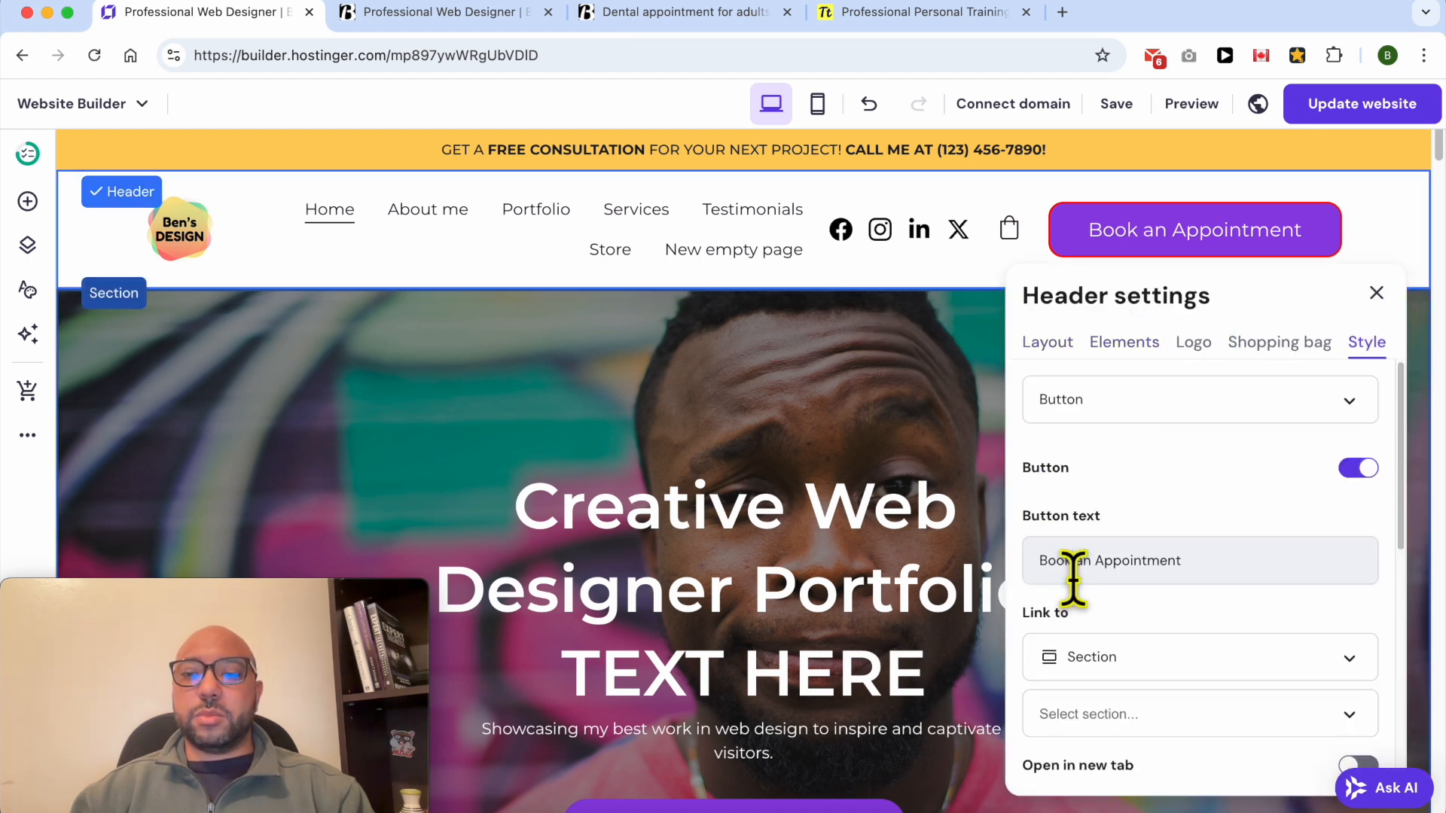
pyautogui.click(1132, 657)
pyautogui.scroll(-5, 1119, 599)
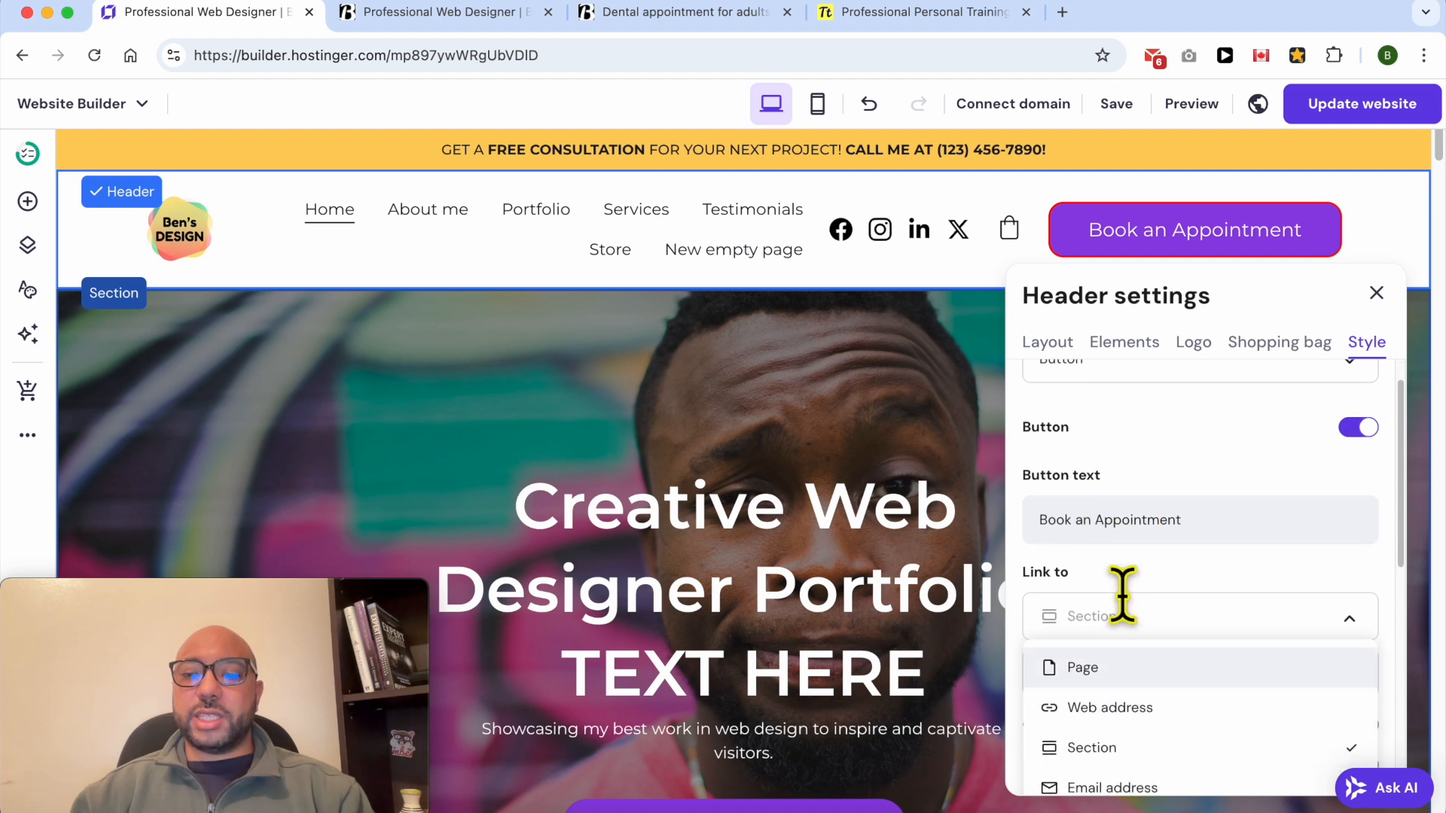
pyautogui.click(1132, 614)
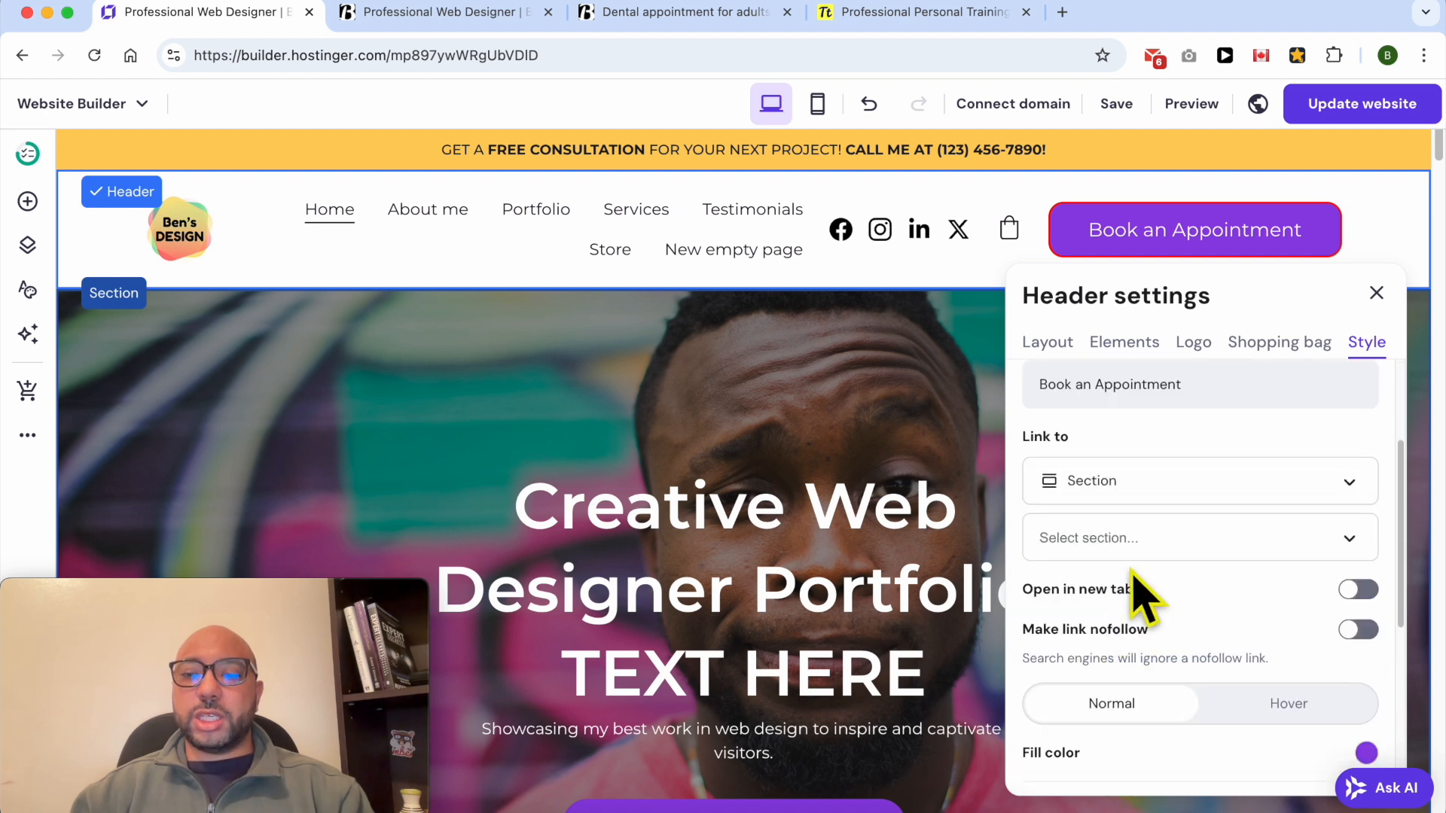
pyautogui.click(1129, 539)
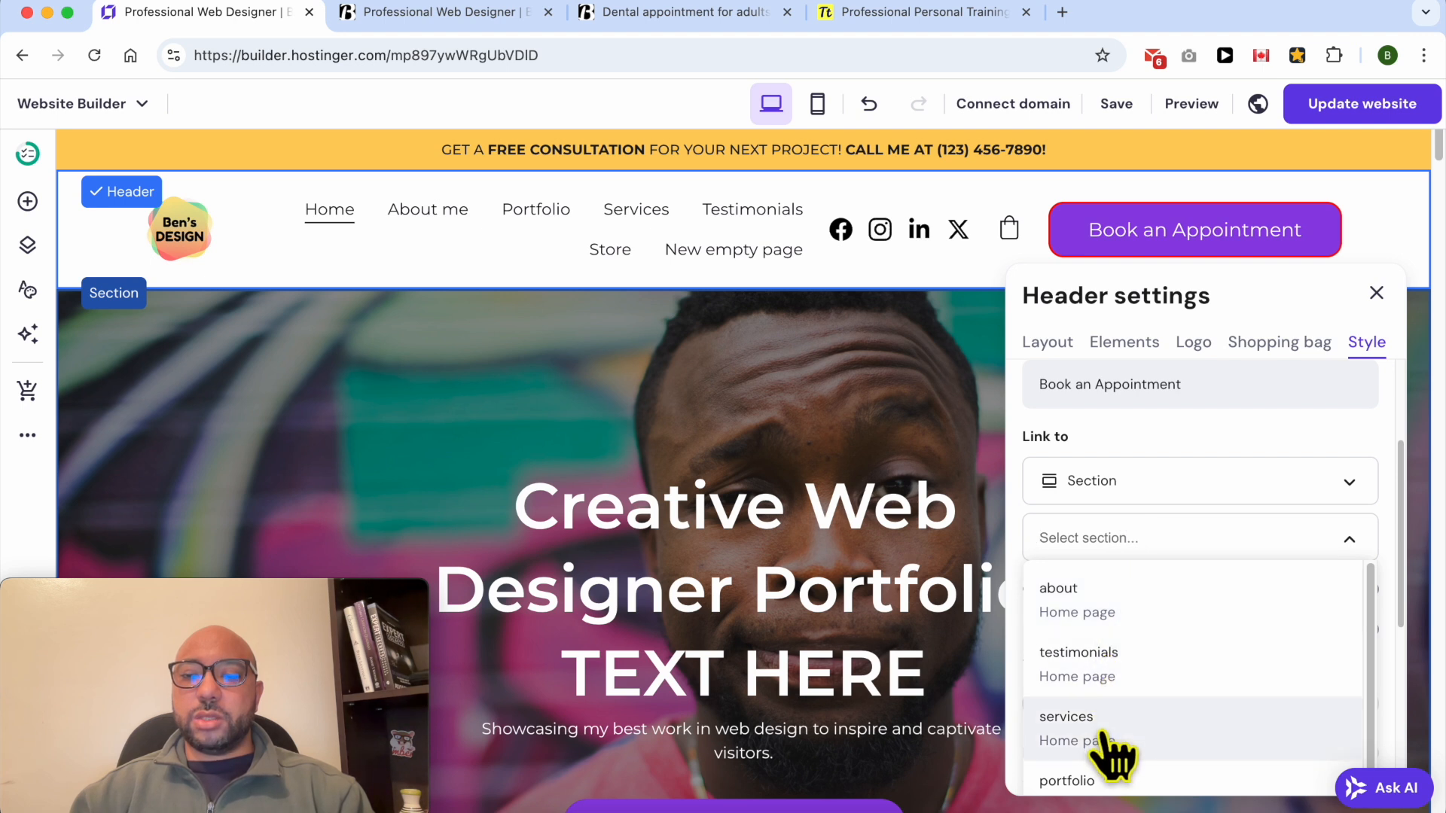
pyautogui.scroll(-2, 1130, 753)
pyautogui.scroll(-1, 1133, 765)
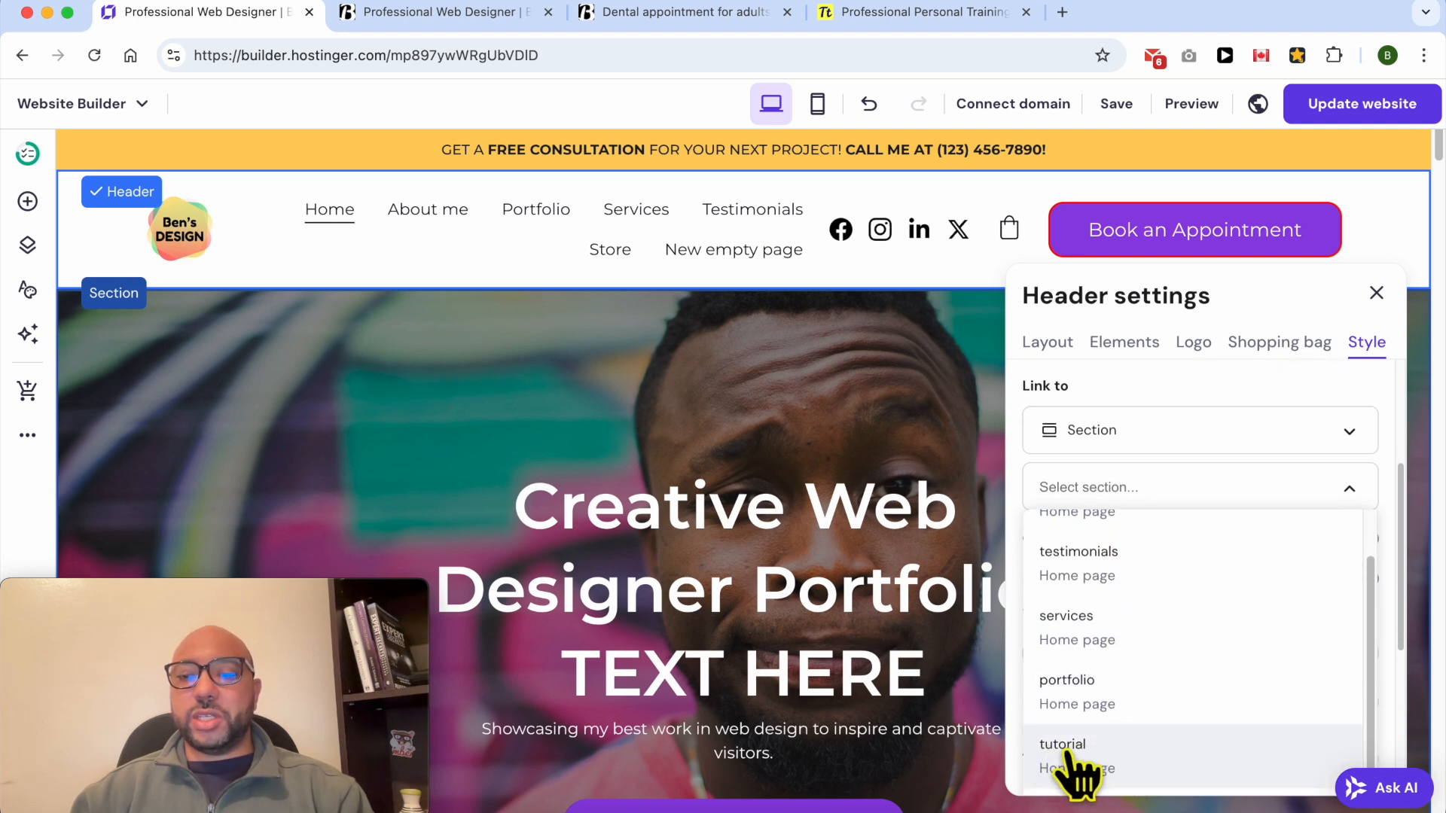
pyautogui.click(1137, 768)
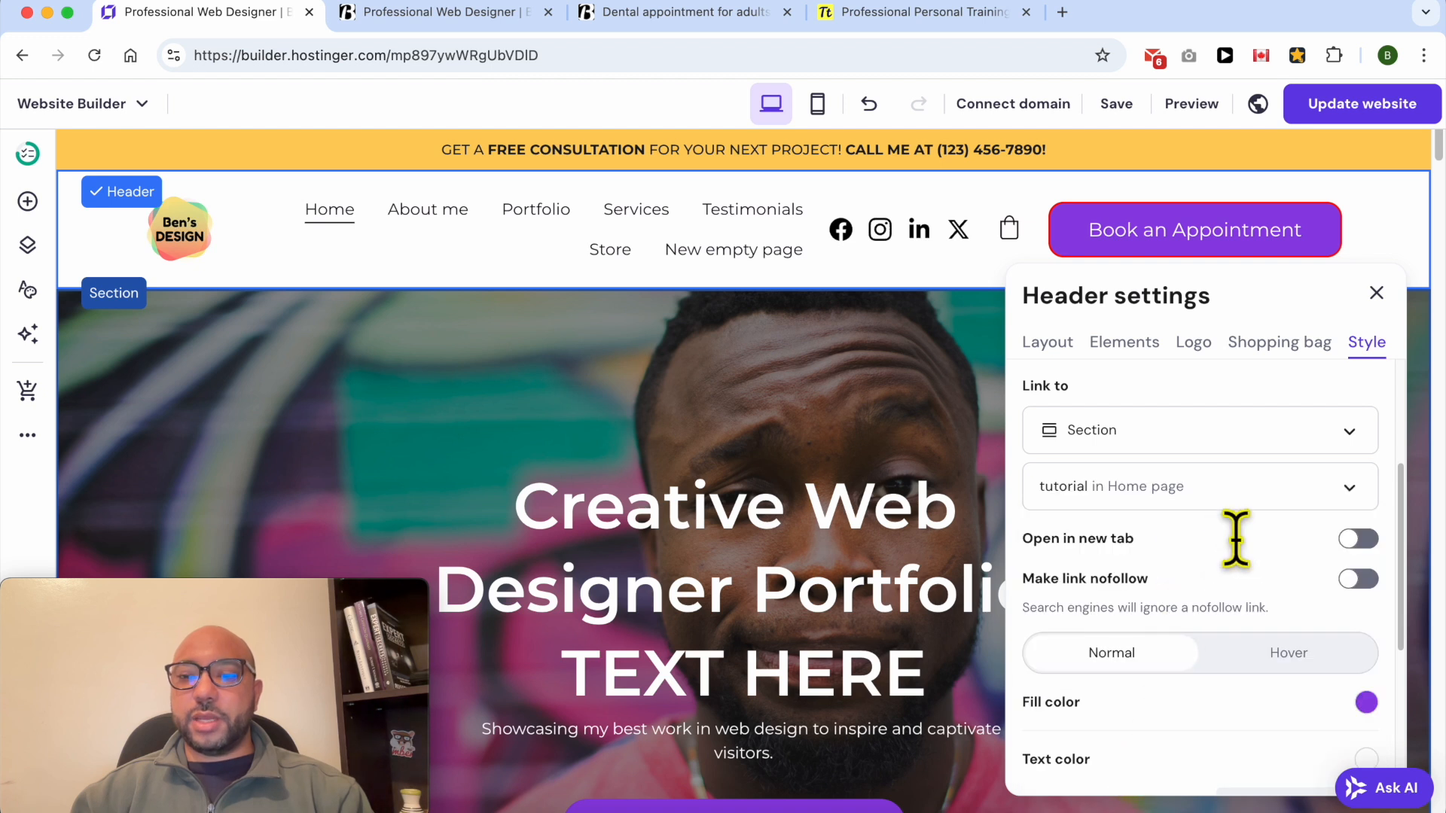
pyautogui.click(1377, 293)
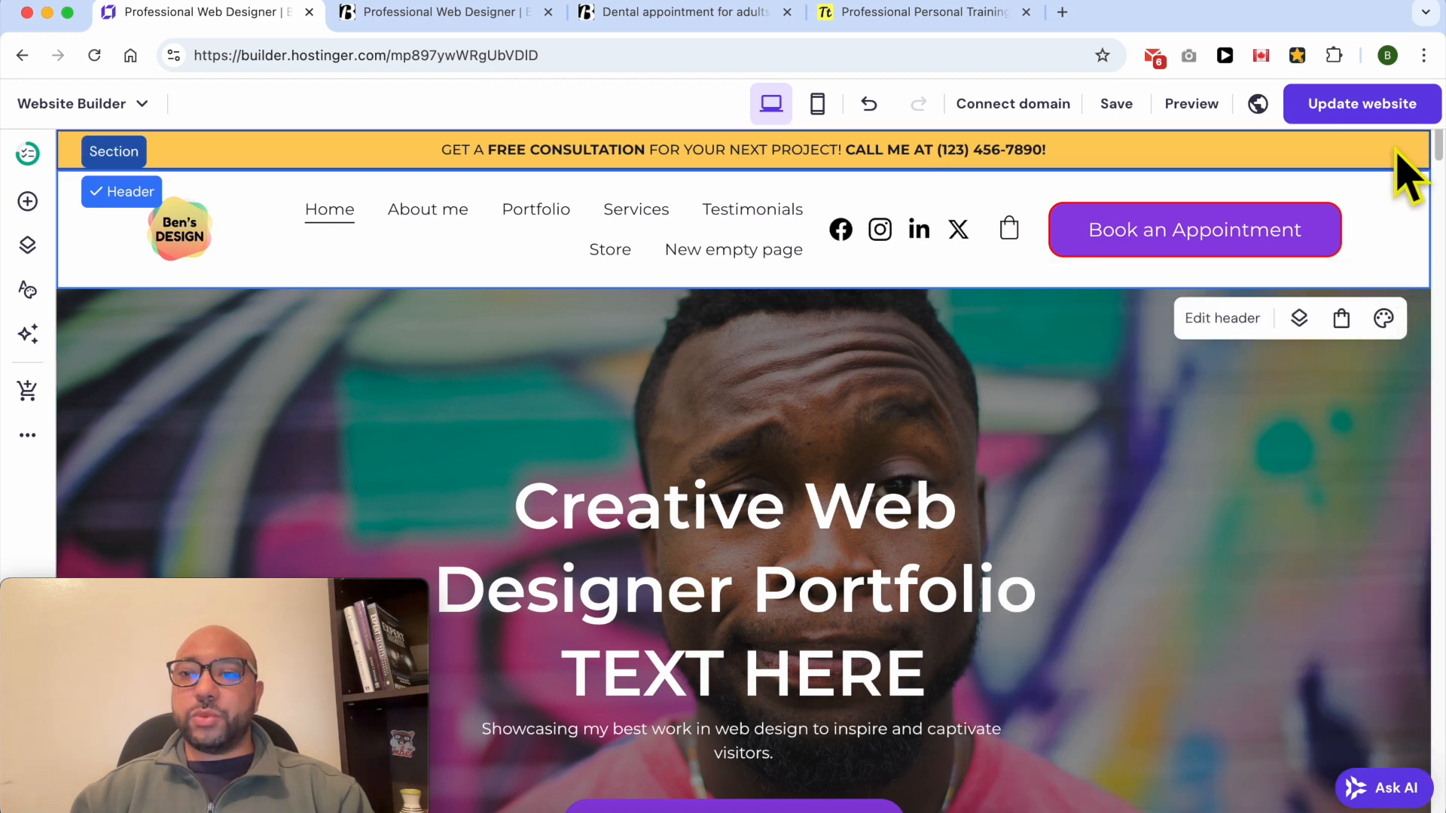
# Publish the website changes and test the header's "Book an Appointment" button on the live site.
pyautogui.click(1385, 110)
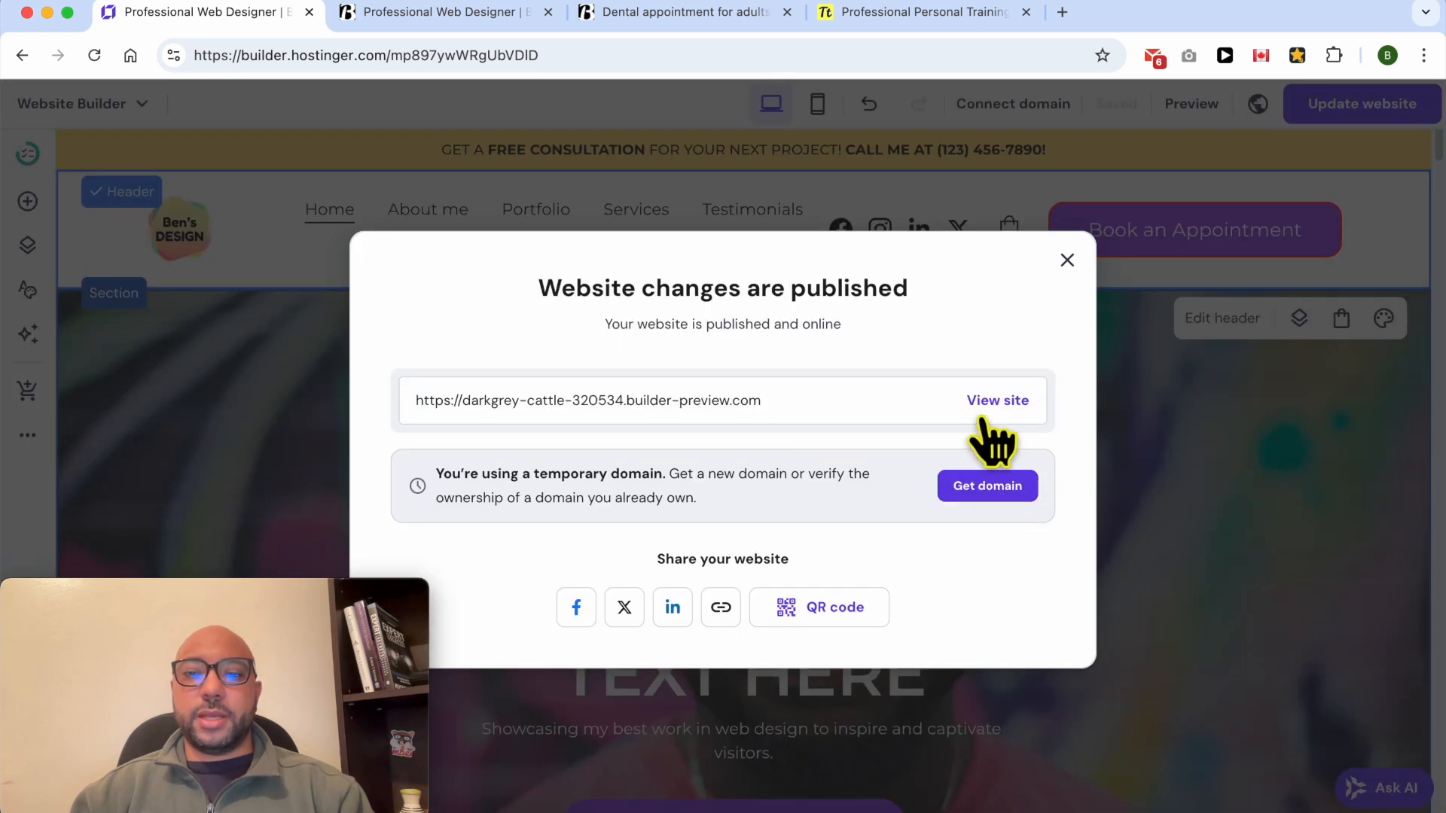
pyautogui.click(992, 401)
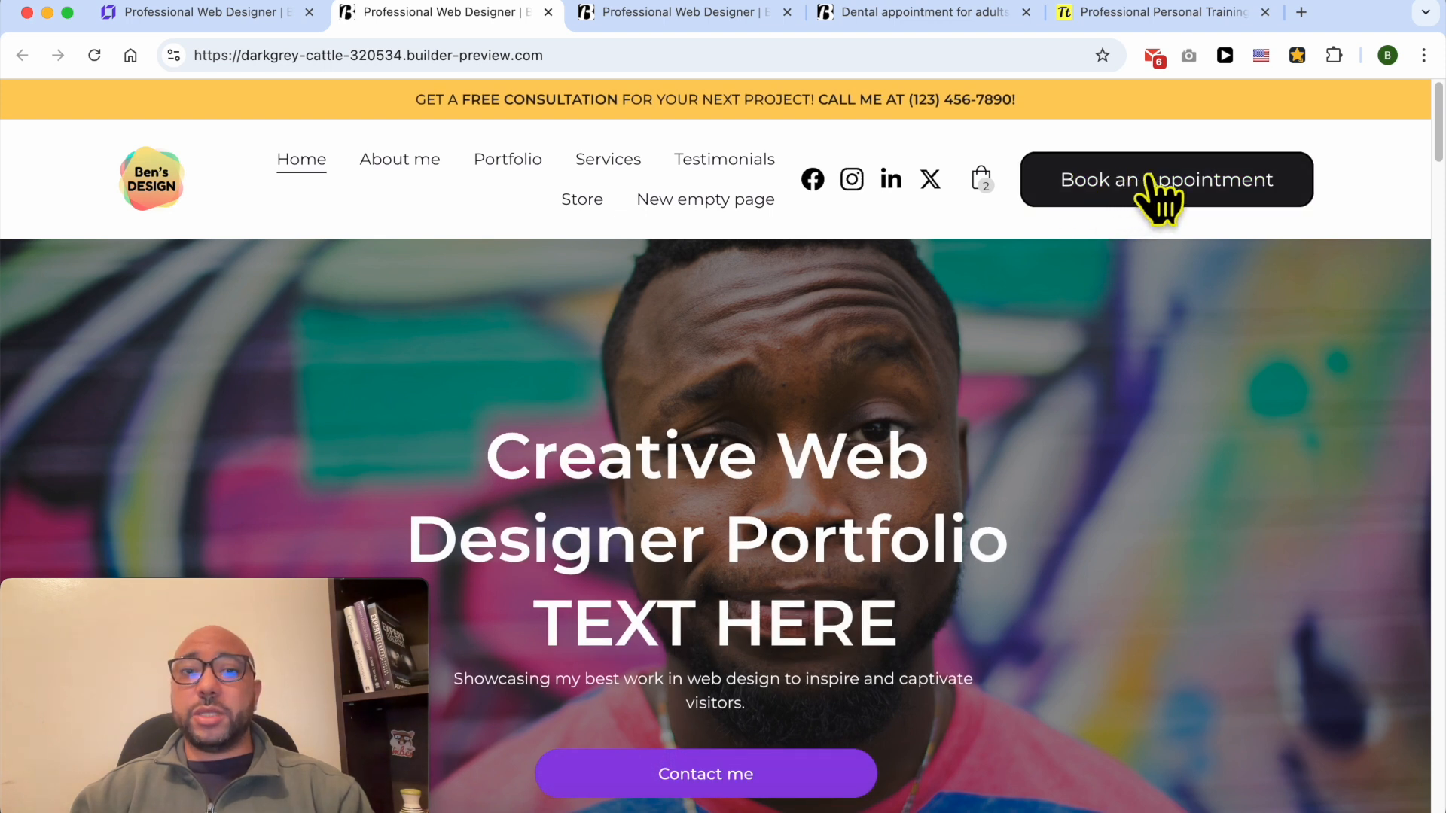
pyautogui.click(1149, 179)
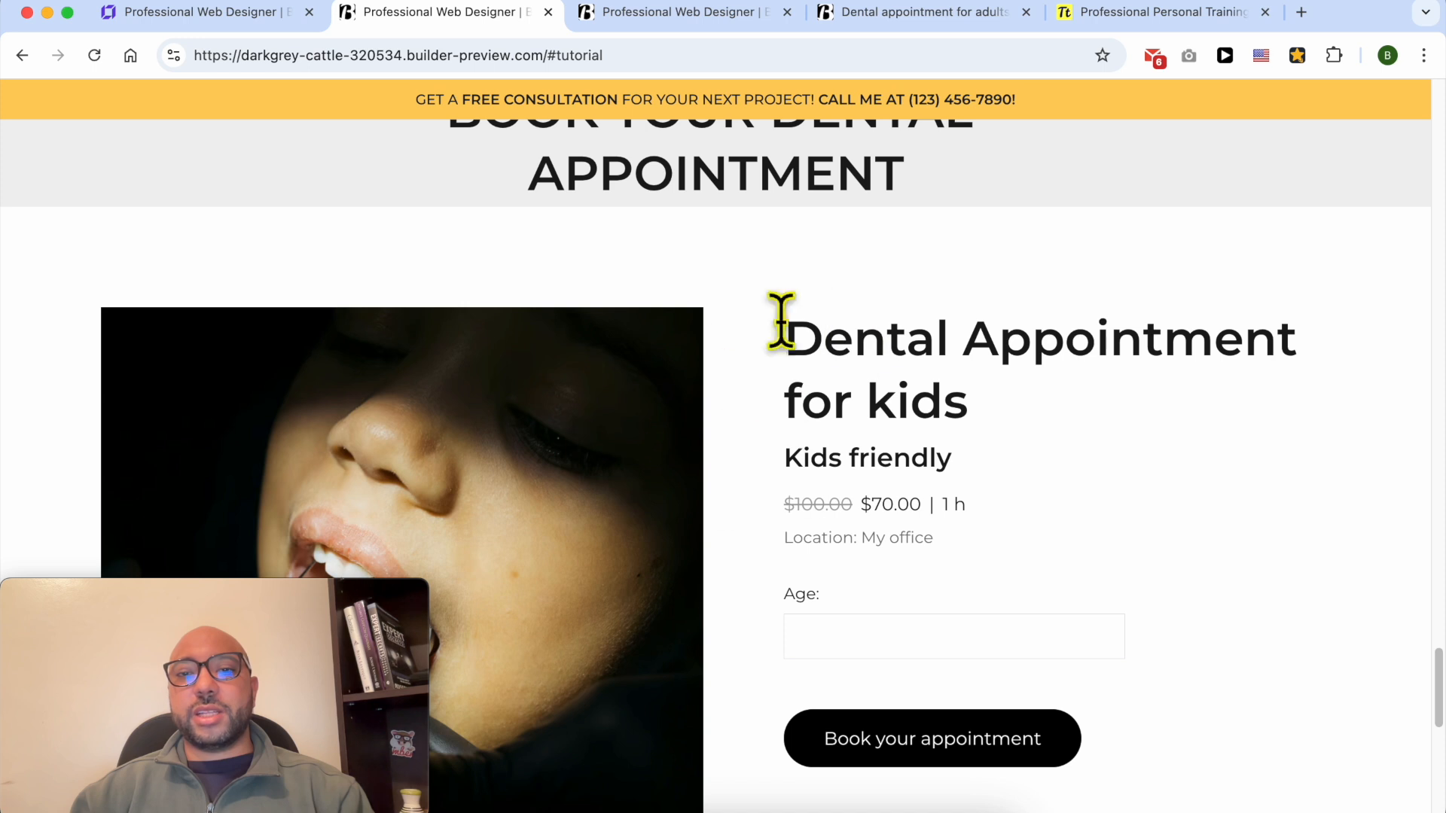
# Examine how the "BOOK YOUR DENTAL APPOINTMENT" heading sits beneath the free consultation banner on the live home page.
pyautogui.scroll(10, 832, 442)
pyautogui.scroll(15, 834, 453)
pyautogui.scroll(-5, 1145, 322)
pyautogui.scroll(-20, 1173, 180)
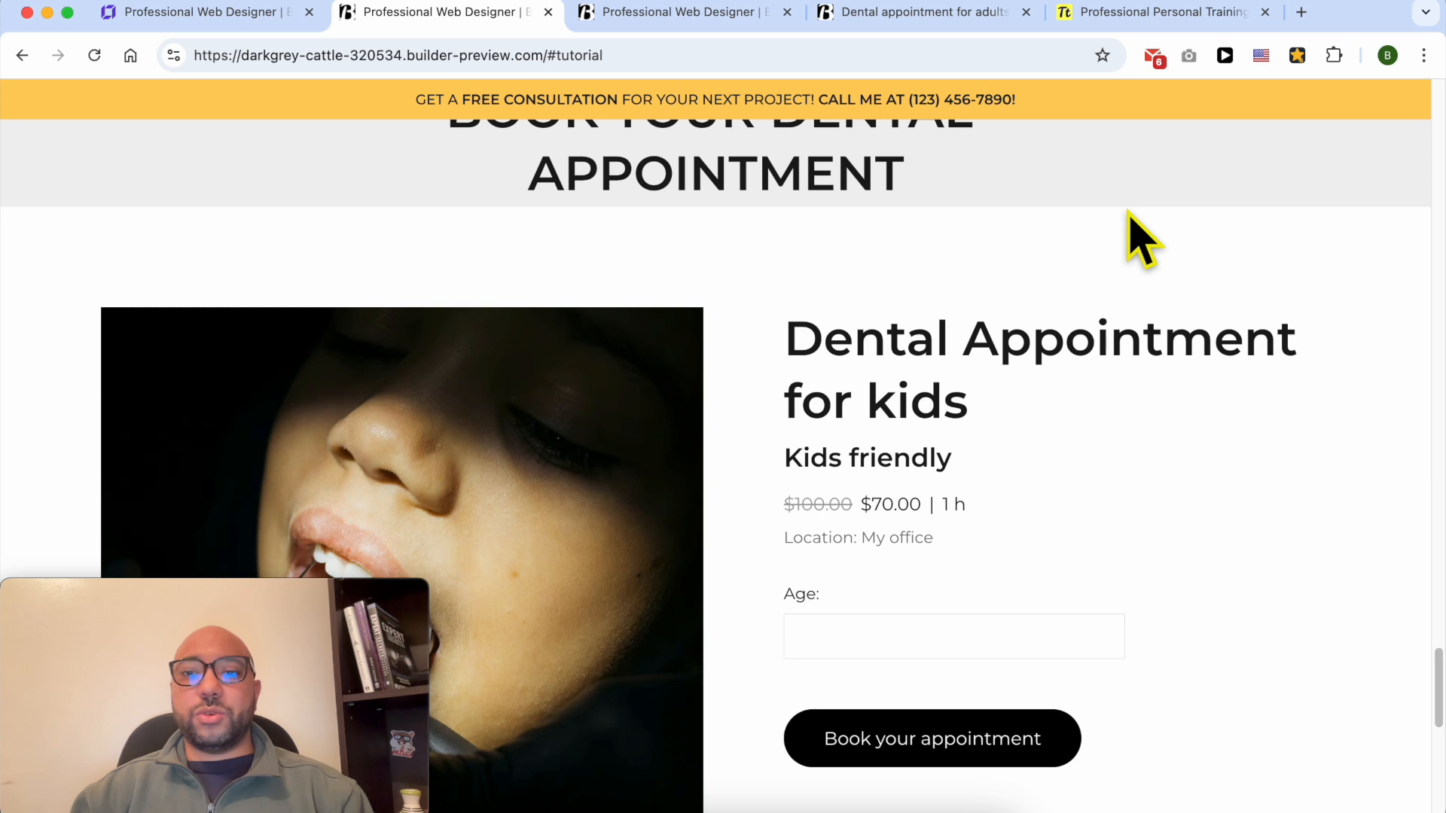
pyautogui.scroll(1, 985, 349)
pyautogui.scroll(2, 985, 349)
pyautogui.scroll(-1, 984, 349)
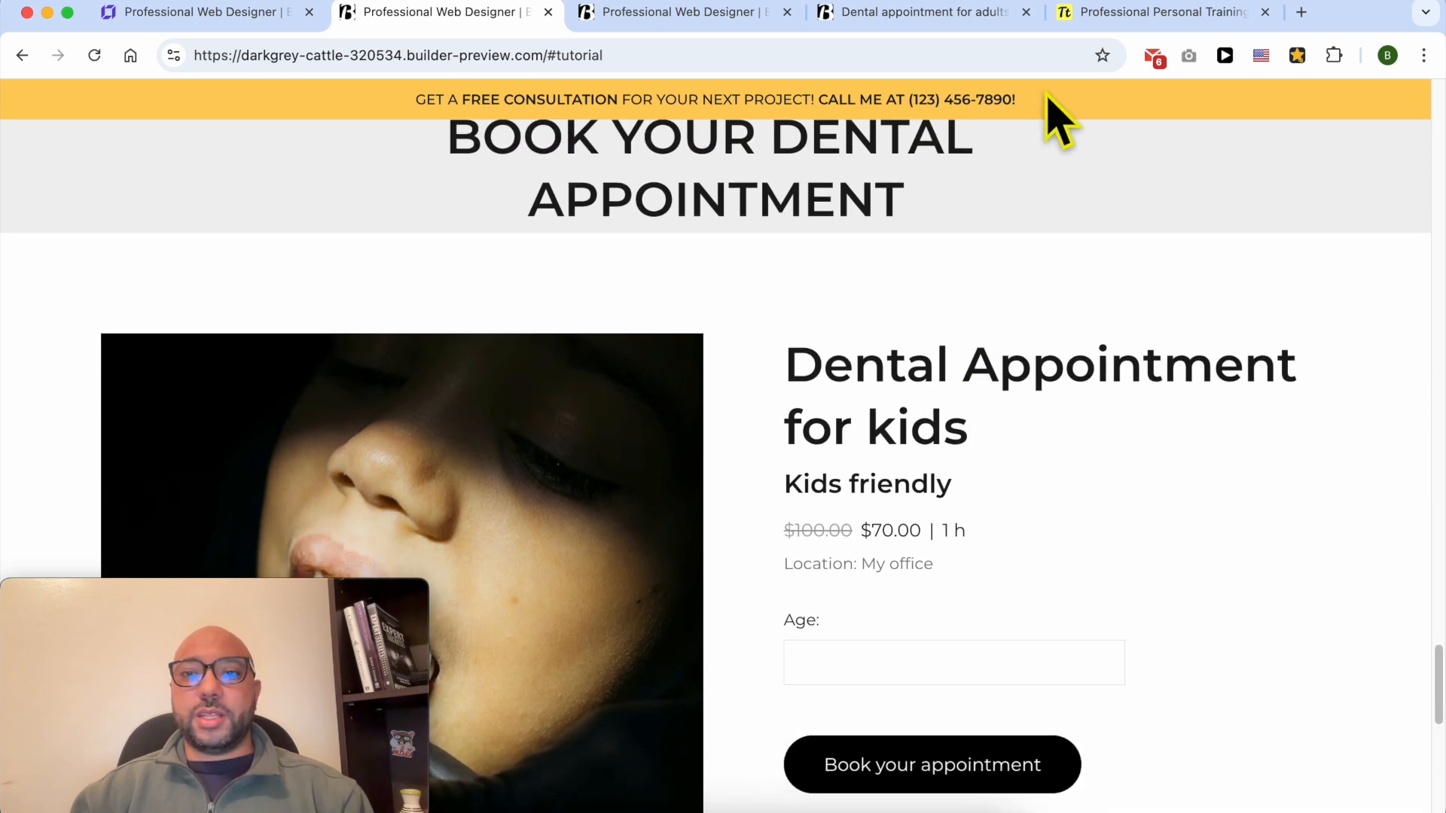
pyautogui.moveTo(1001, 96); pyautogui.dragTo(430, 90)
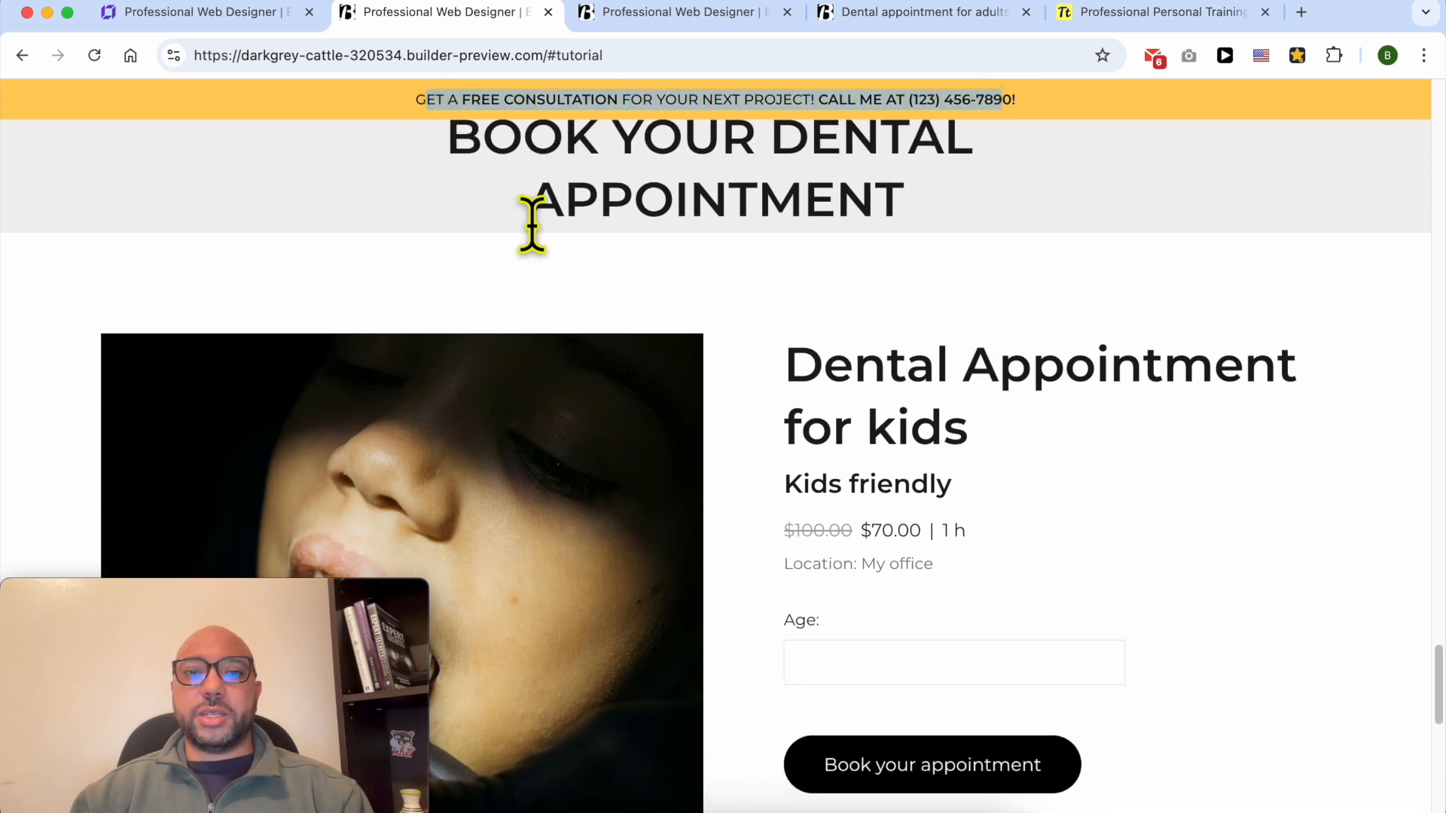
pyautogui.scroll(1, 532, 225)
pyautogui.scroll(-1, 534, 223)
pyautogui.scroll(6, 1009, 275)
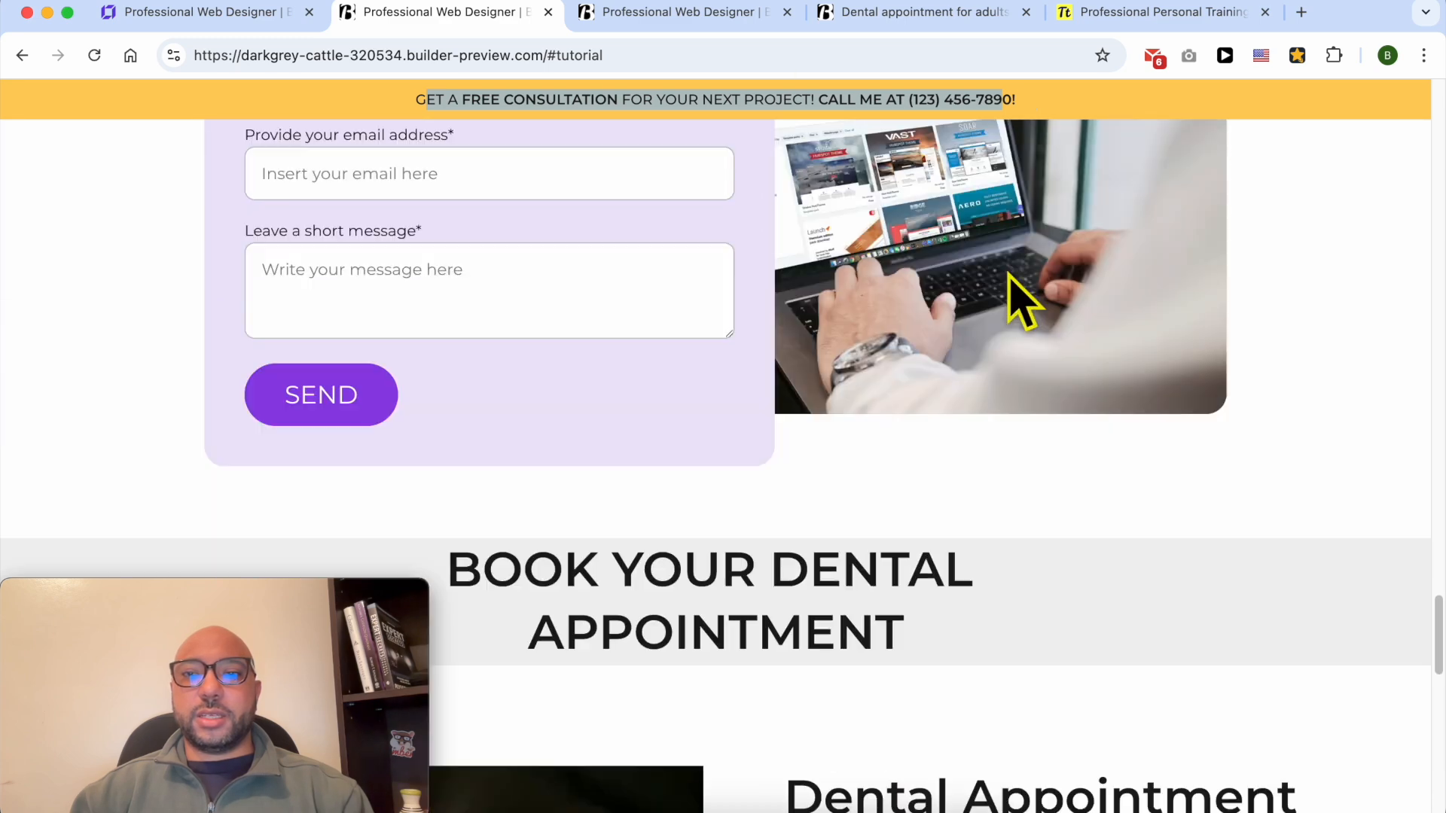
# Test the "Book an Appointment" button again, inspect the linked section's heading, and return to the start of the home page.
pyautogui.scroll(20, 1023, 301)
pyautogui.click(1261, 187)
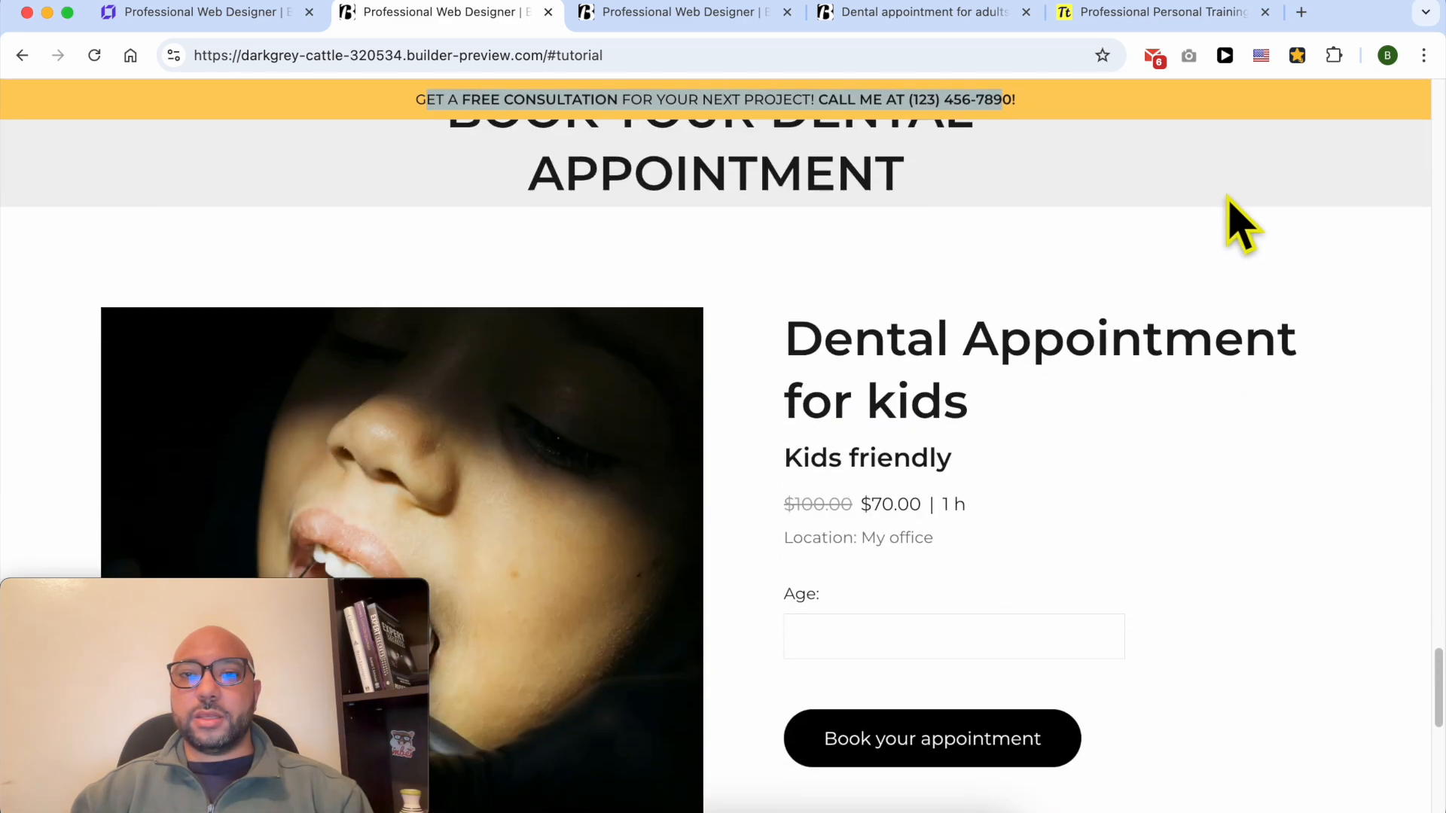
pyautogui.click(998, 127)
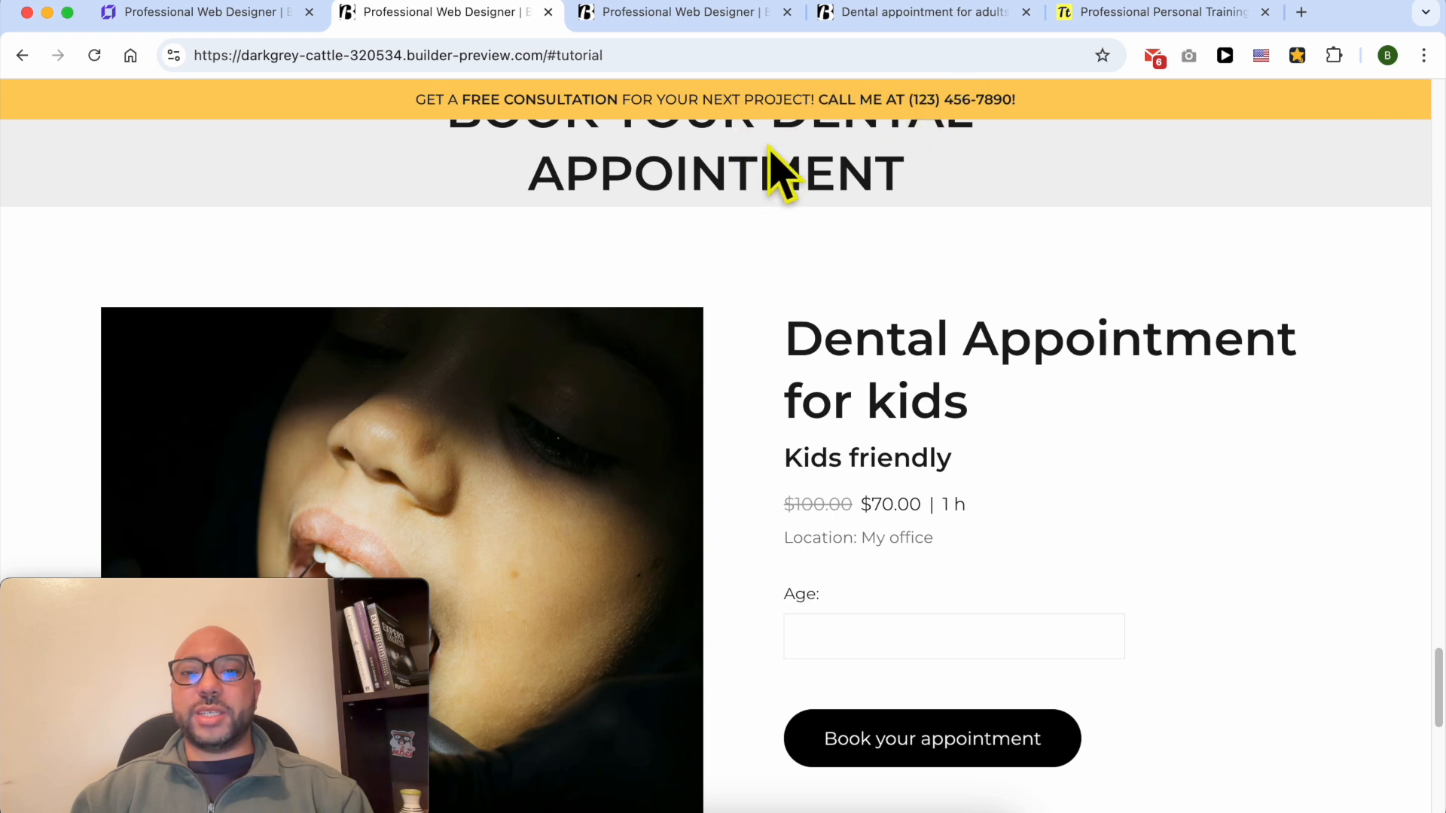
pyautogui.tripleClick(599, 156)
pyautogui.scroll(2, 769, 301)
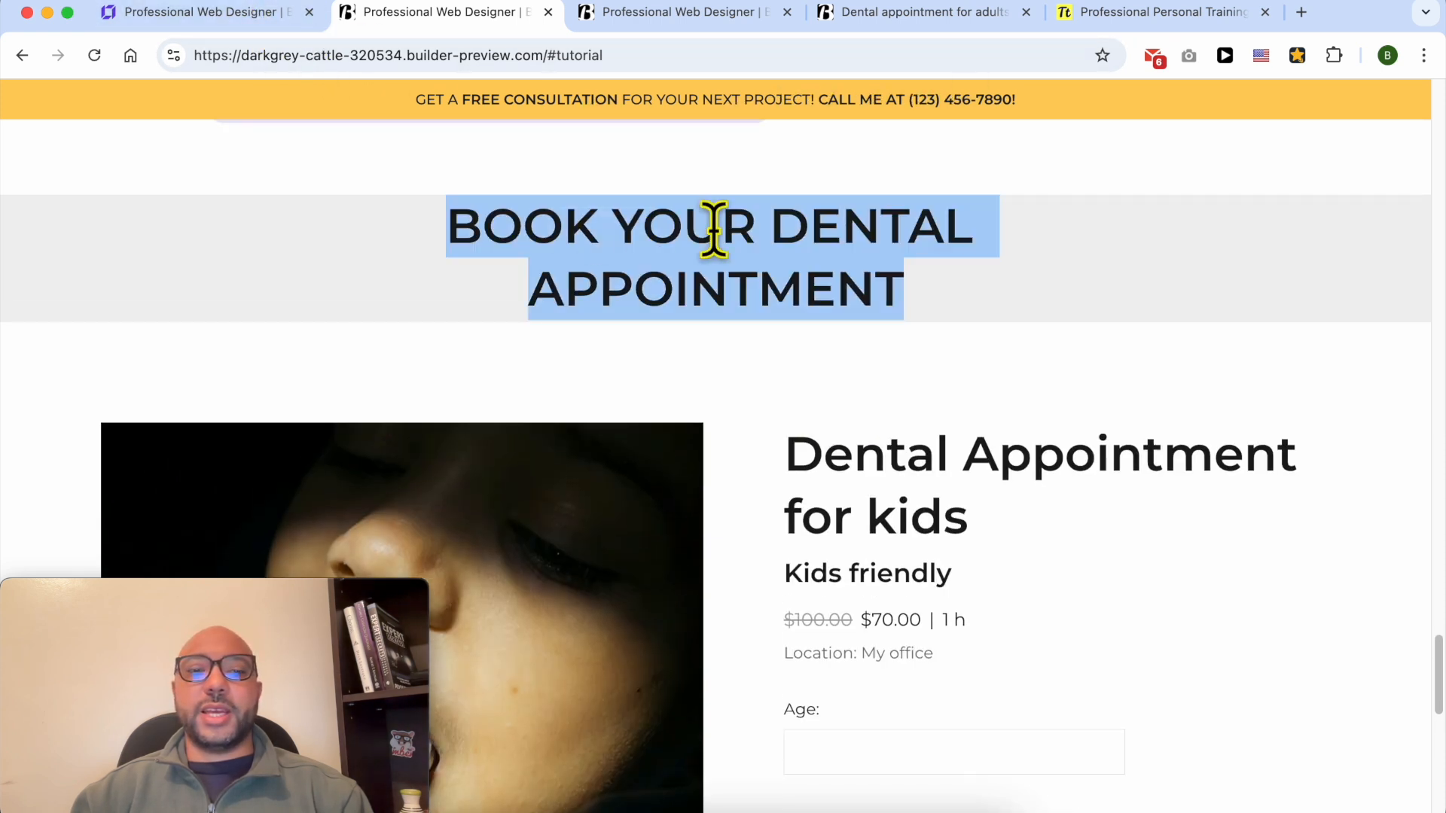
pyautogui.scroll(20, 714, 232)
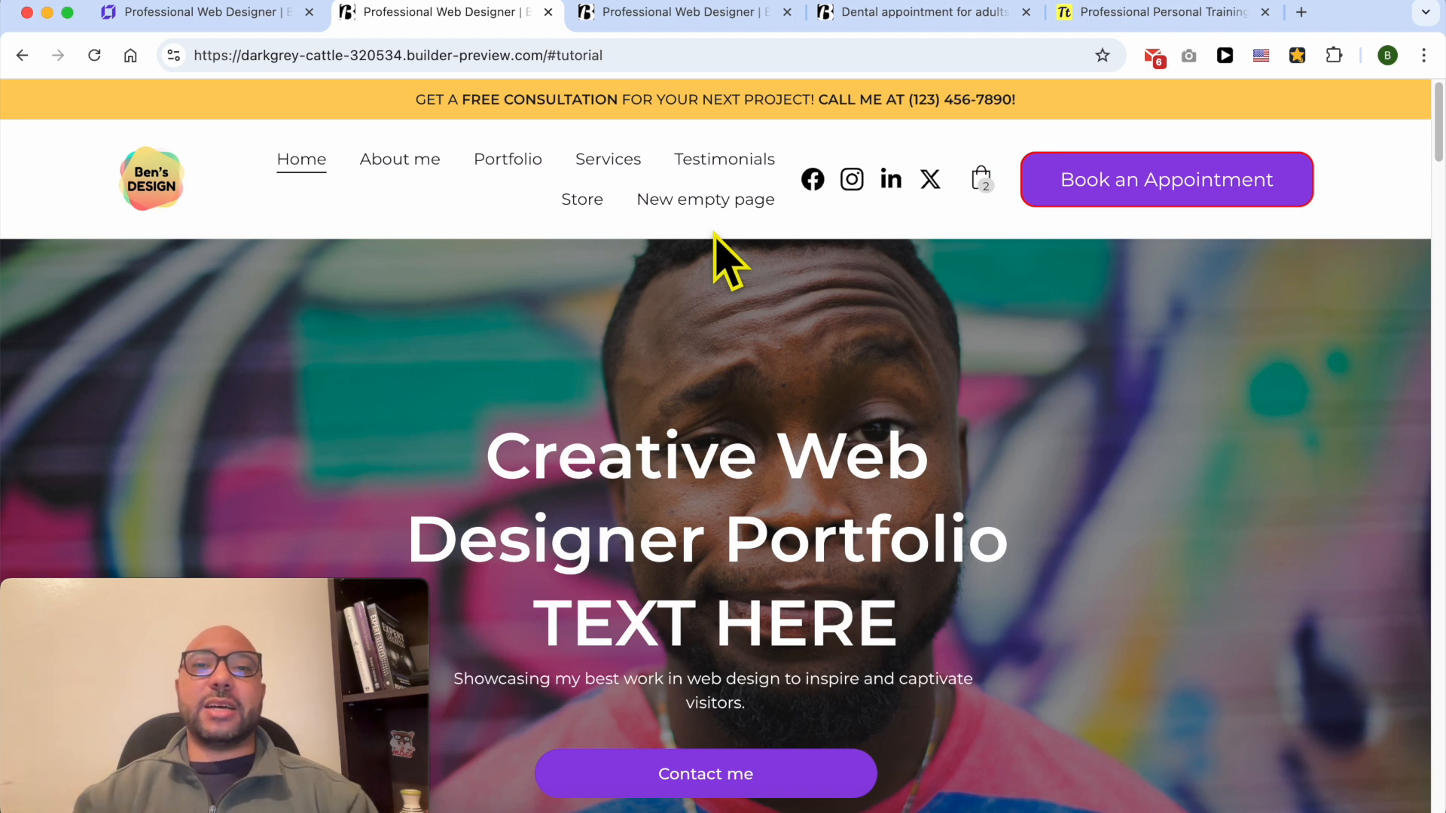